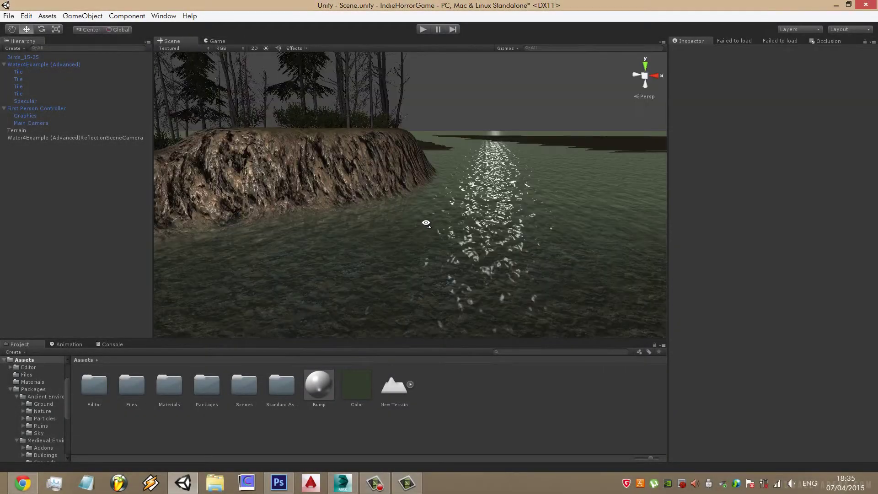
Fly over the lake and shore to survey the scene, then select the First Person Controller
right_drag(378, 213, 460, 245)
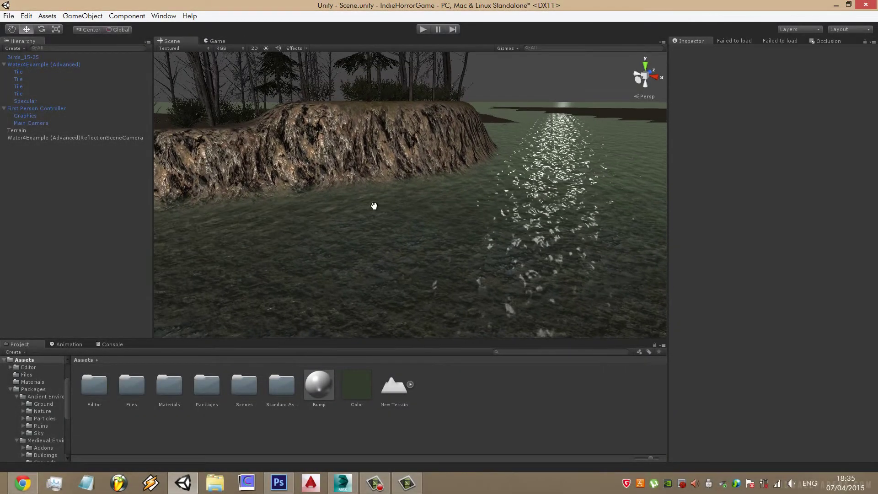
key(s)
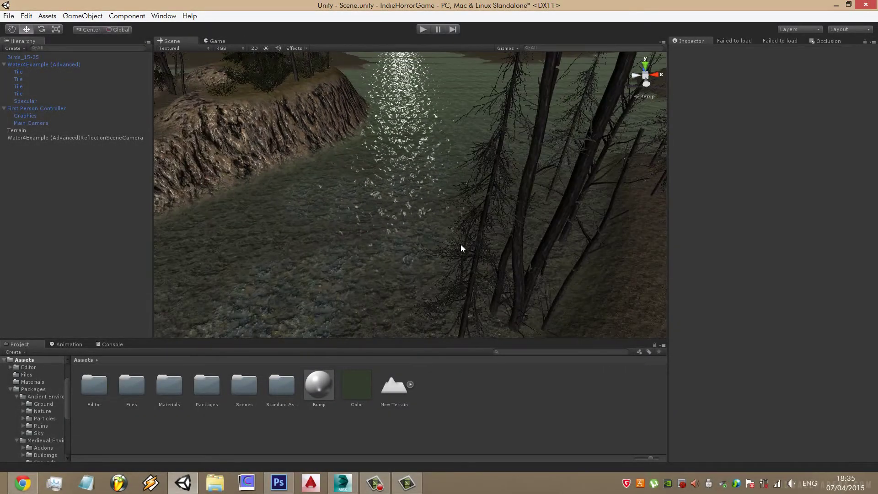
right_drag(460, 245, 499, 199)
click(600, 202)
Frame the First Person Controller, then select the Terrain for tree placement
key(f)
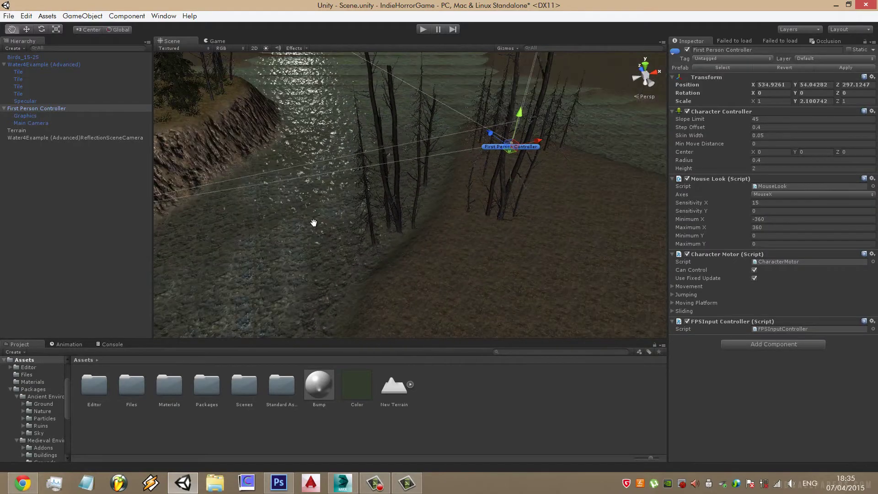
click(481, 190)
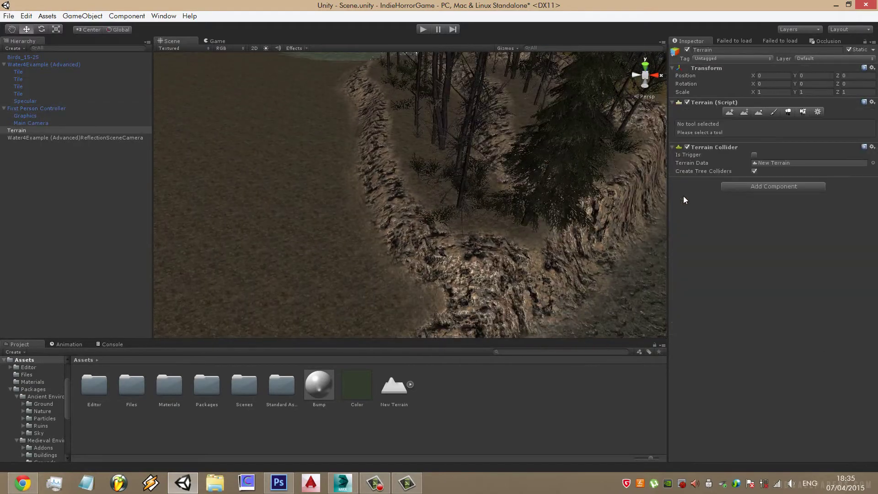
click(773, 112)
click(788, 112)
Set swamp tree height and width to 200, then switch to Paint Height
scroll(490, 226, up, 3)
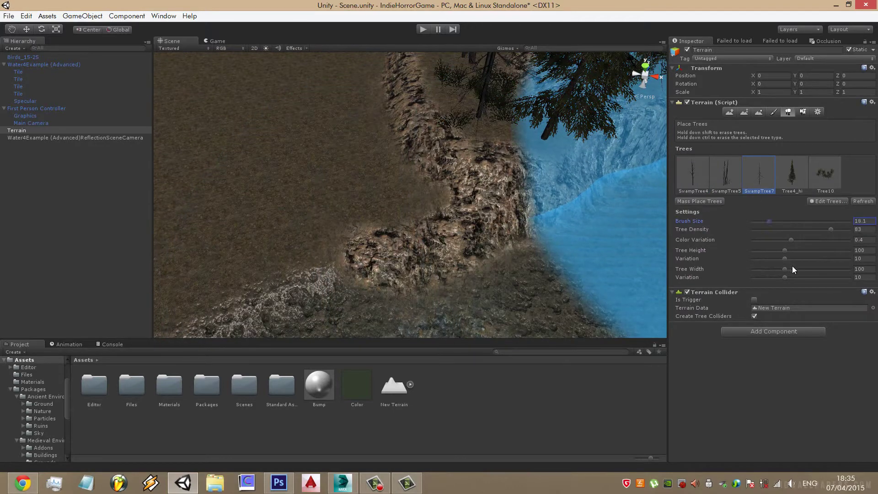
drag(786, 250, 850, 250)
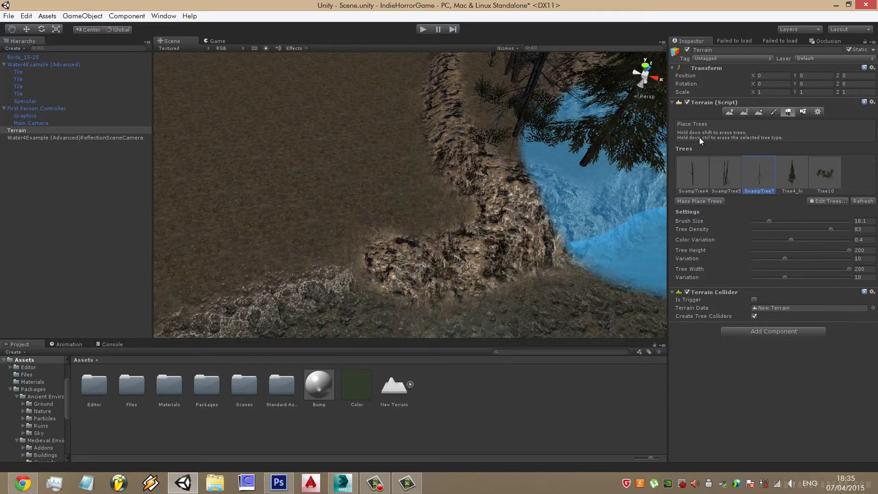
click(772, 113)
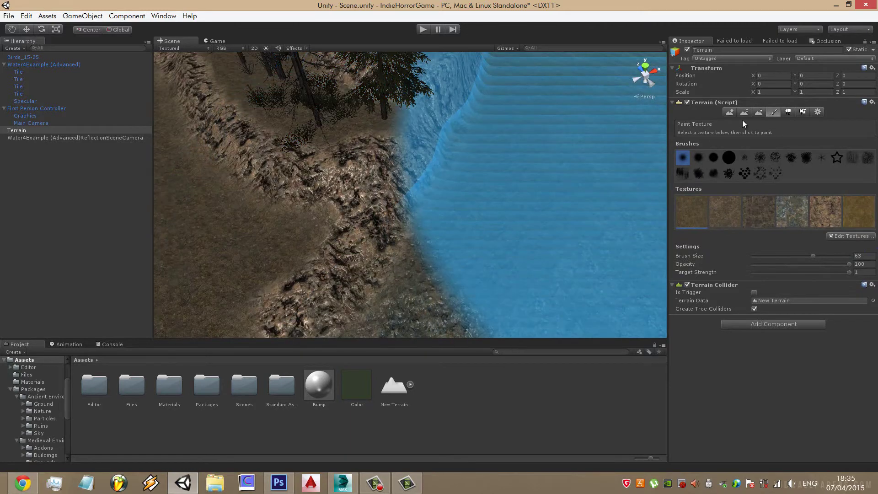
click(745, 112)
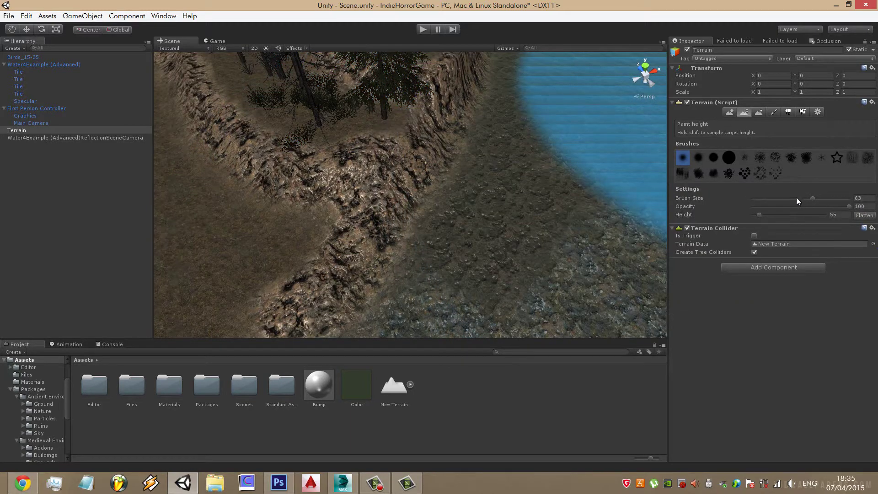
Lower Paint Height opacity to 44, pick the soft round brush, and adjust the target height
drag(801, 205, 795, 206)
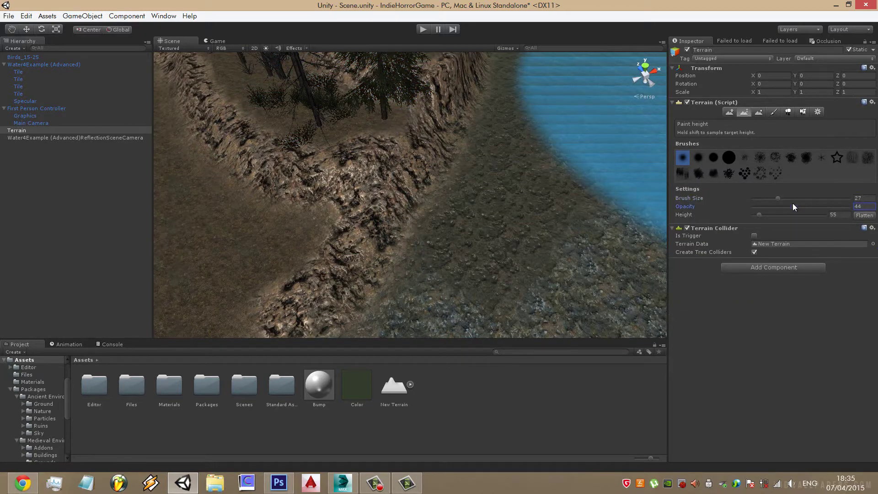
click(714, 157)
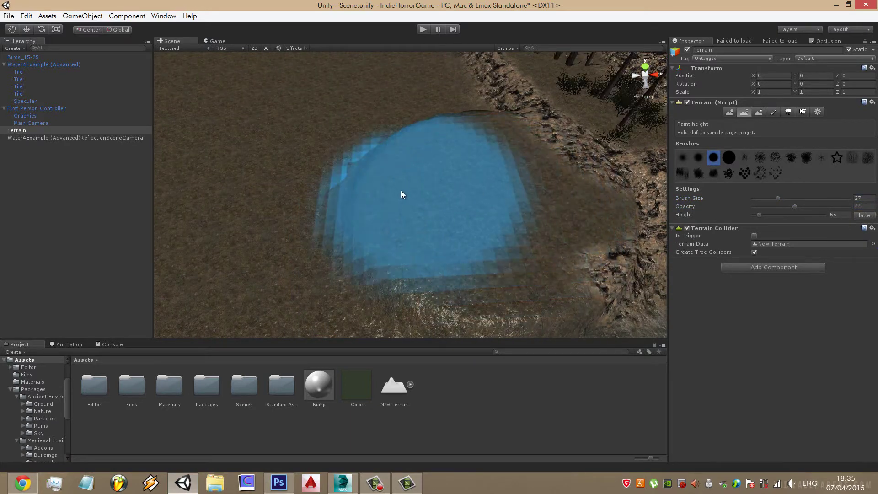
alt+drag(427, 226, 281, 223)
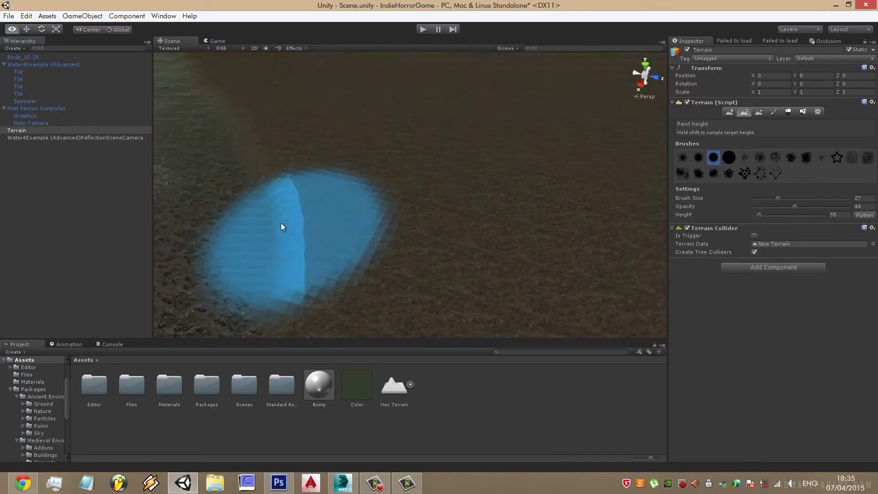
click(847, 215)
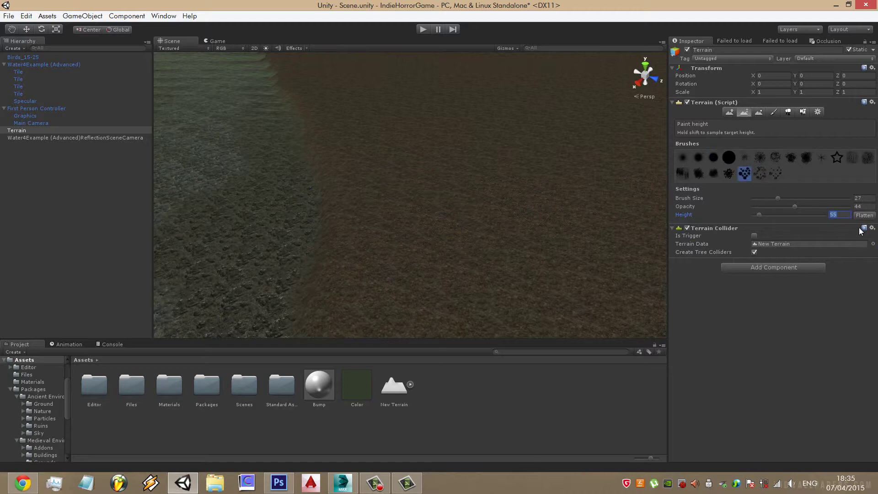
text(50)
mouse_move(639, 206)
alt+mouse_down()
mouse_move(467, 135)
mouse_move(547, 26)
alt+mouse_up()
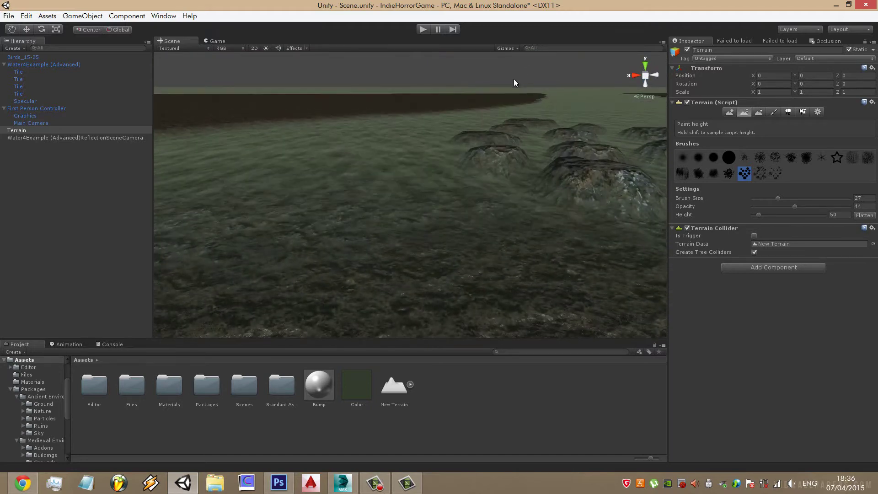
mouse_move(547, 26)
alt+mouse_down()
mouse_move(534, 173)
mouse_move(487, 201)
mouse_move(673, 163)
alt+mouse_up()
Flatten the rocky trench, then raise a flat-topped plateau at height 60 on open ground
click(713, 157)
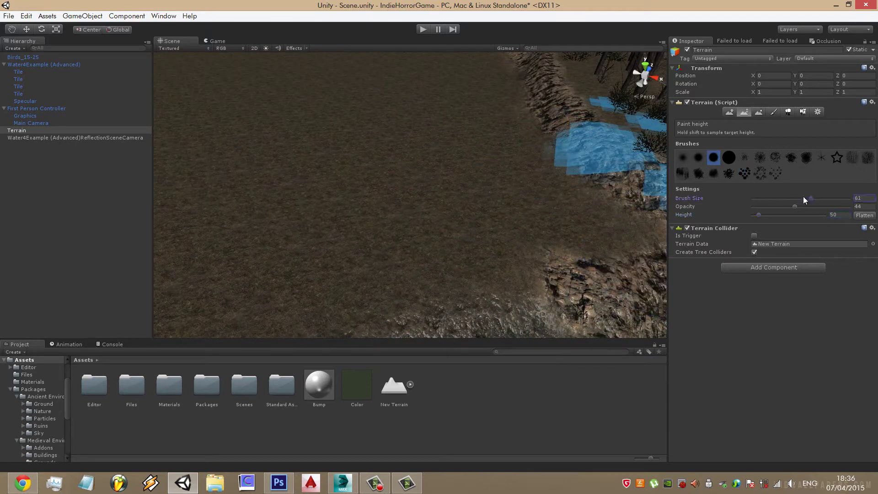
drag(500, 139, 403, 125)
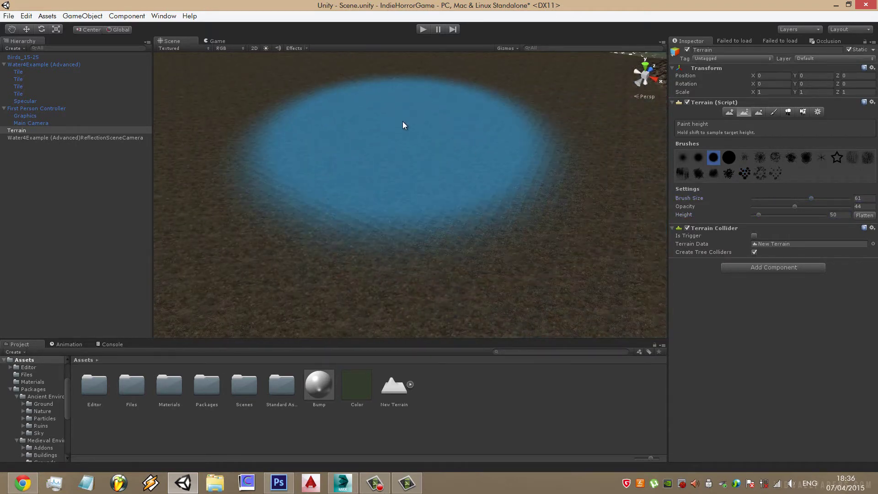
click(841, 215)
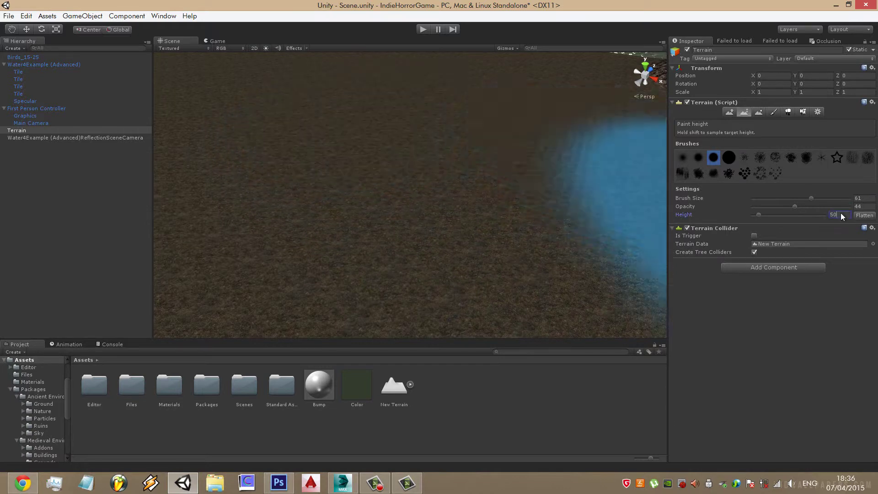
text(60)
key(Return)
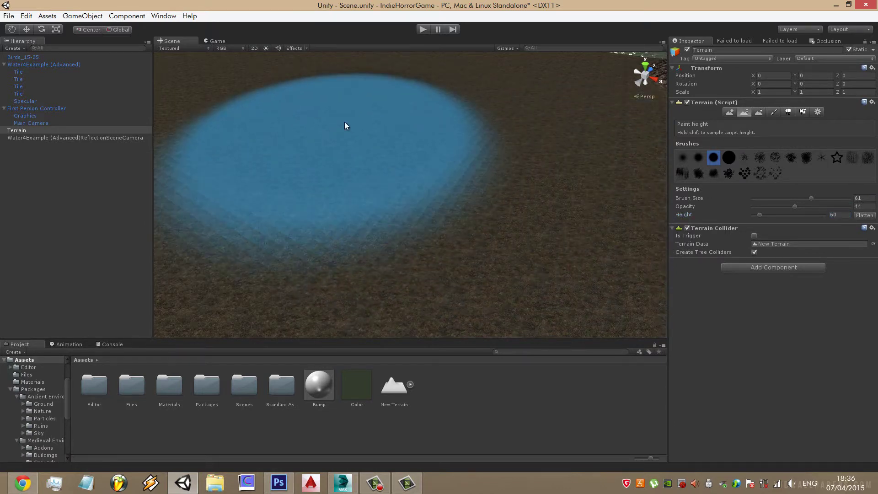
drag(343, 119, 327, 92)
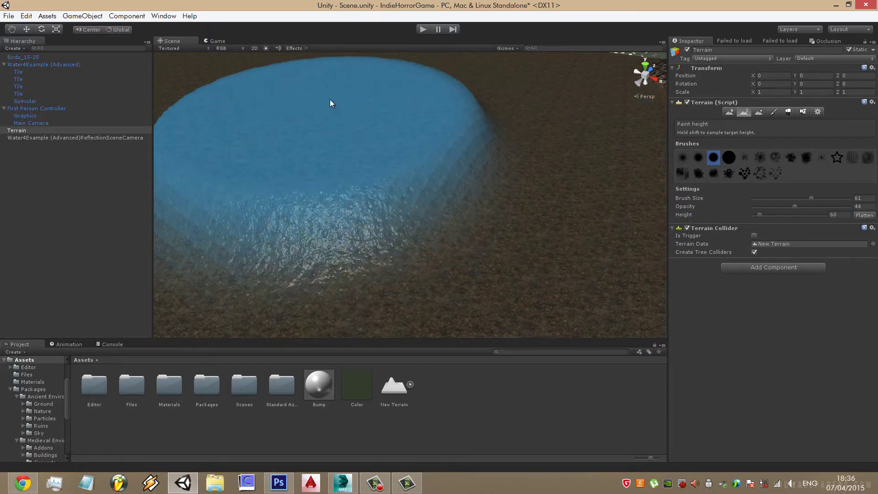
mouse_move(326, 95)
middle_down()
mouse_move(492, 137)
mouse_move(789, 190)
middle_up()
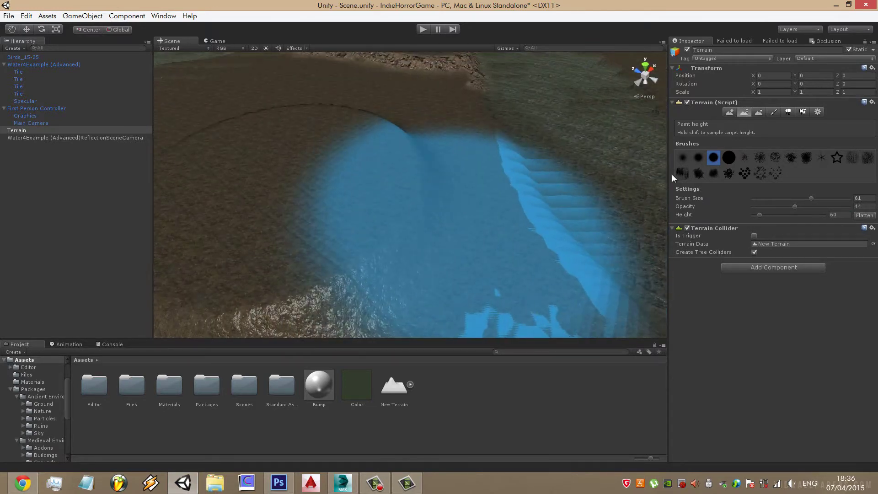
Shrink the brush size to 34 and bring the flat plateau into view
click(786, 198)
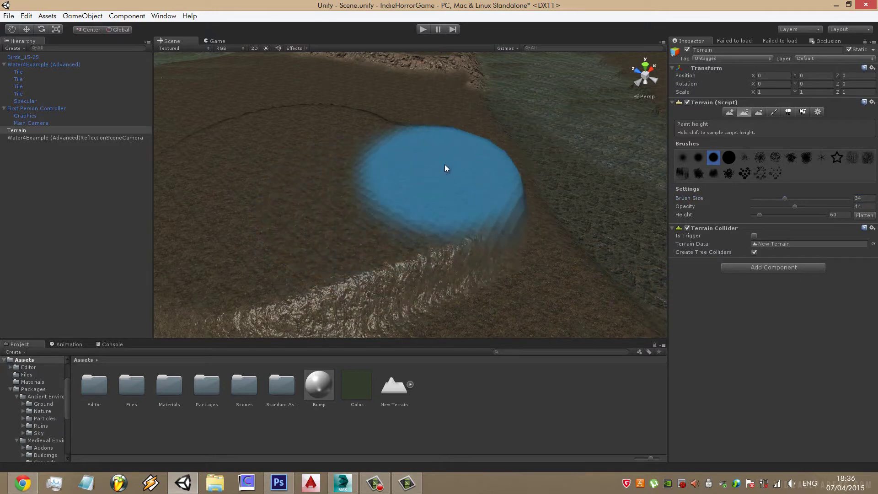
mouse_move(460, 157)
right_down()
mouse_move(567, 273)
mouse_move(516, 233)
mouse_move(512, 157)
right_up()
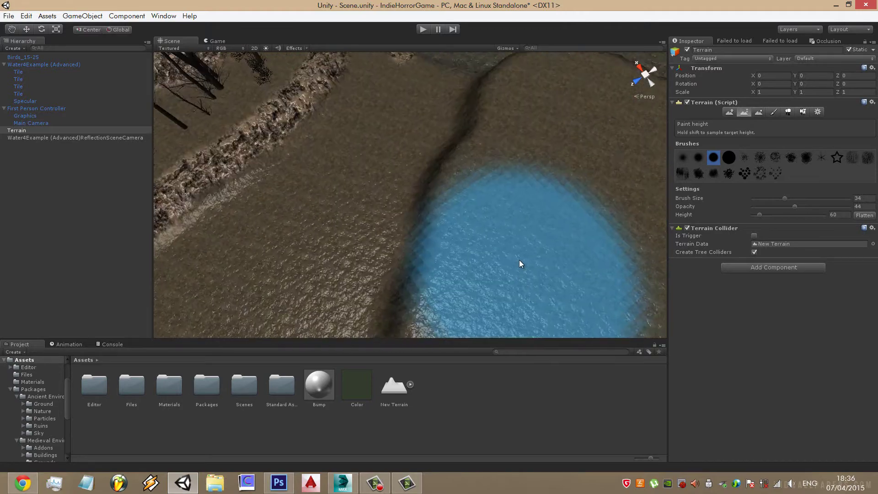
middle_drag(512, 158, 522, 266)
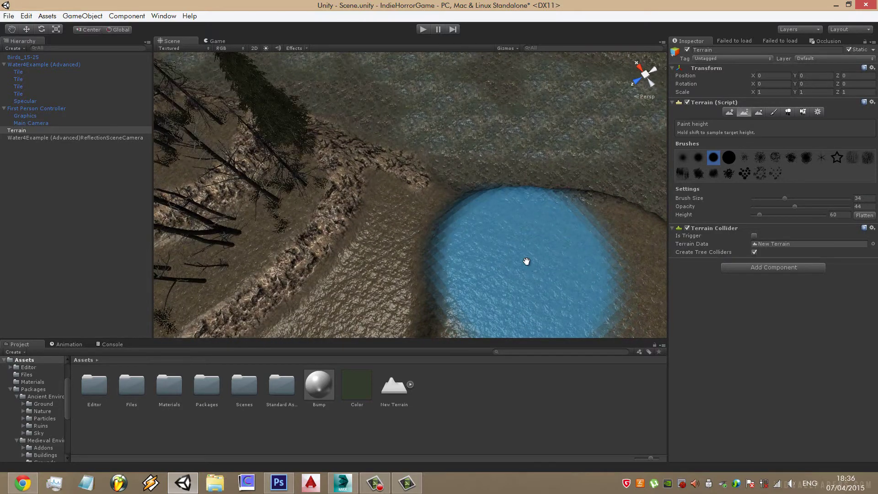
mouse_move(523, 266)
right_down()
mouse_move(376, 184)
mouse_move(516, 112)
mouse_move(266, 154)
right_up()
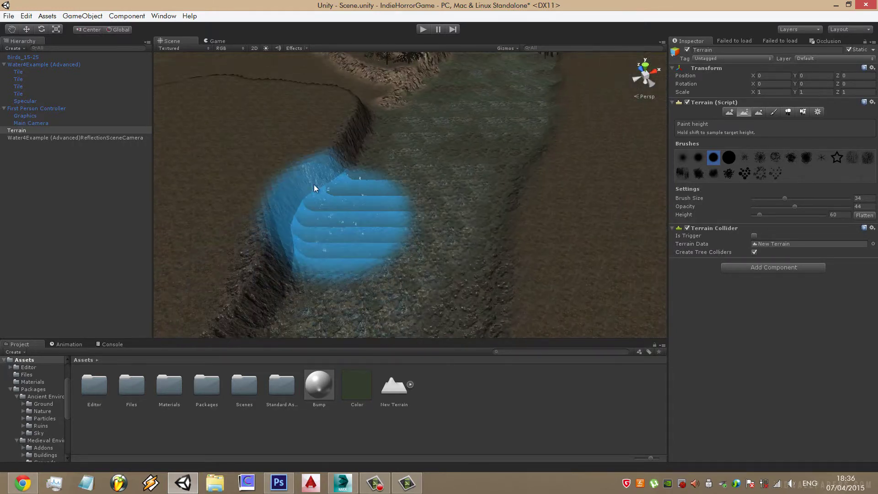
right_drag(268, 154, 522, 172)
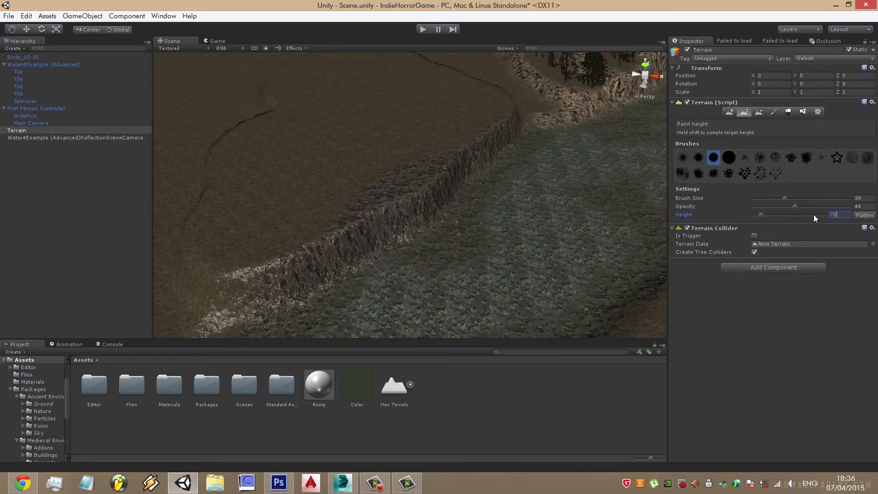
Raise and flatten a tall plateau, extending its flat top further to the right
right_drag(664, 203, 431, 190)
mouse_move(432, 191)
mouse_down()
mouse_move(443, 164)
mouse_move(459, 165)
mouse_move(386, 150)
mouse_up()
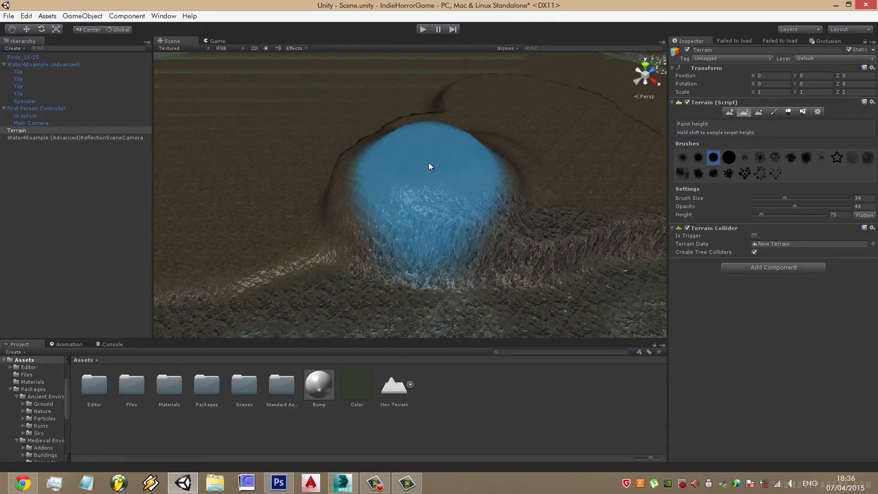
mouse_move(386, 149)
middle_down()
mouse_move(445, 149)
mouse_move(329, 180)
middle_up()
right_drag(329, 180, 411, 164)
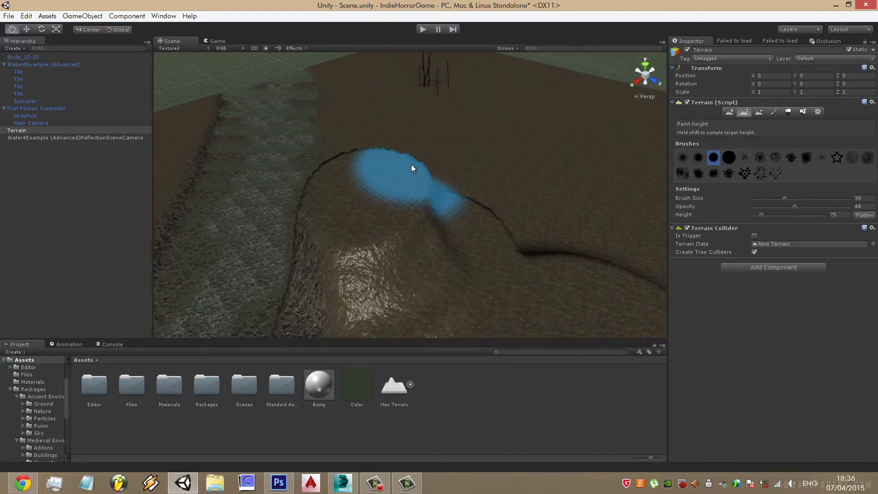
mouse_move(411, 165)
mouse_down()
mouse_move(409, 208)
mouse_move(561, 205)
mouse_up()
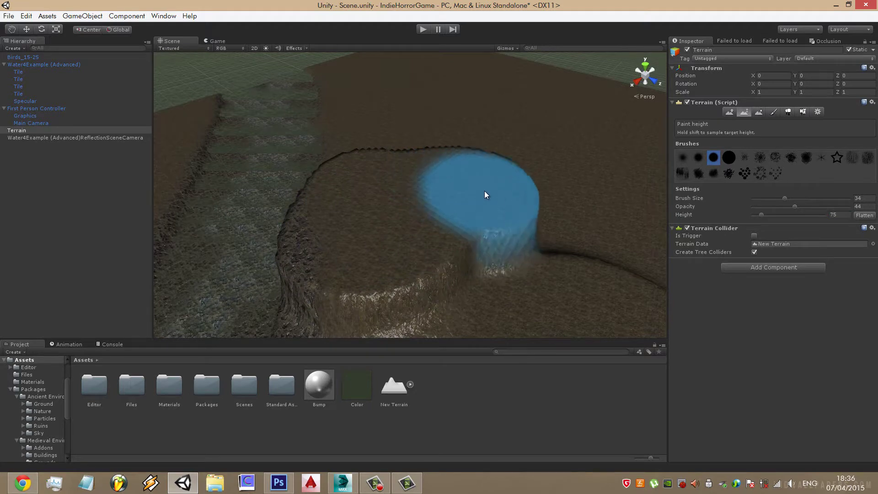
middle_drag(561, 204, 244, 211)
mouse_move(244, 212)
mouse_down()
mouse_move(488, 118)
mouse_move(504, 194)
mouse_up()
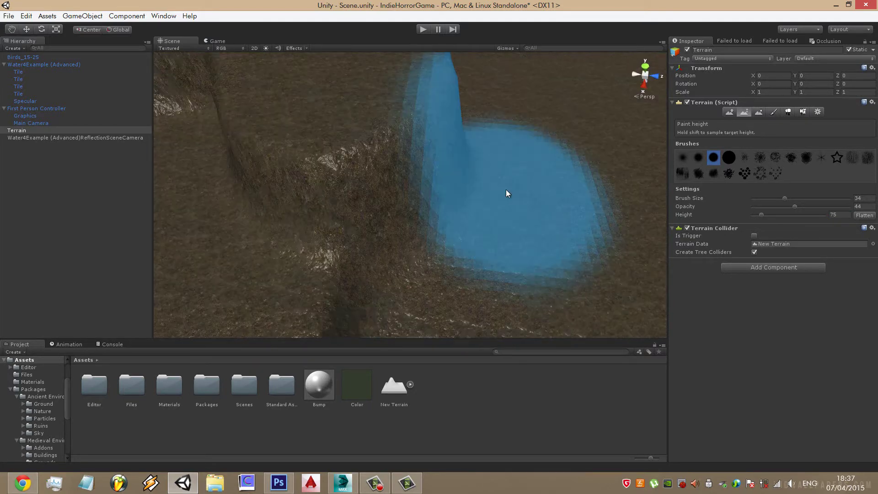
Reshape and straighten the plateau wall and flatten the ground inside its outline
mouse_move(504, 194)
middle_down()
mouse_move(506, 164)
mouse_move(536, 104)
middle_up()
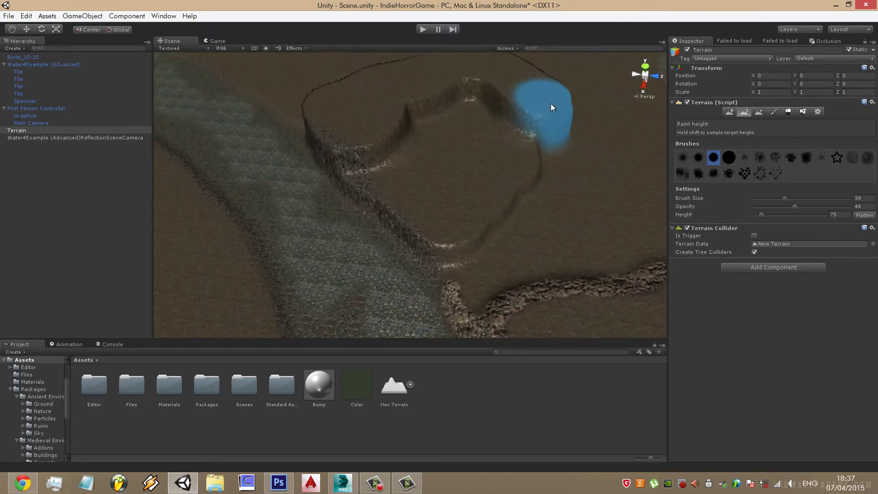
drag(558, 149, 533, 122)
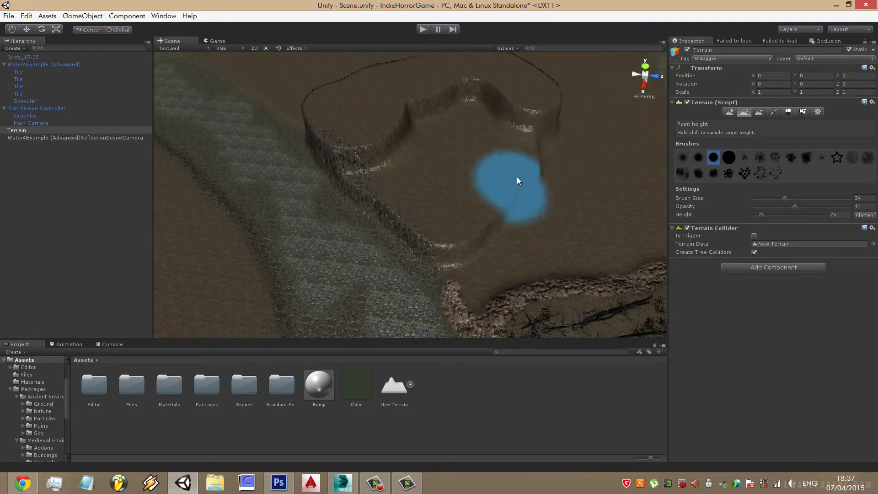
drag(493, 198, 600, 117)
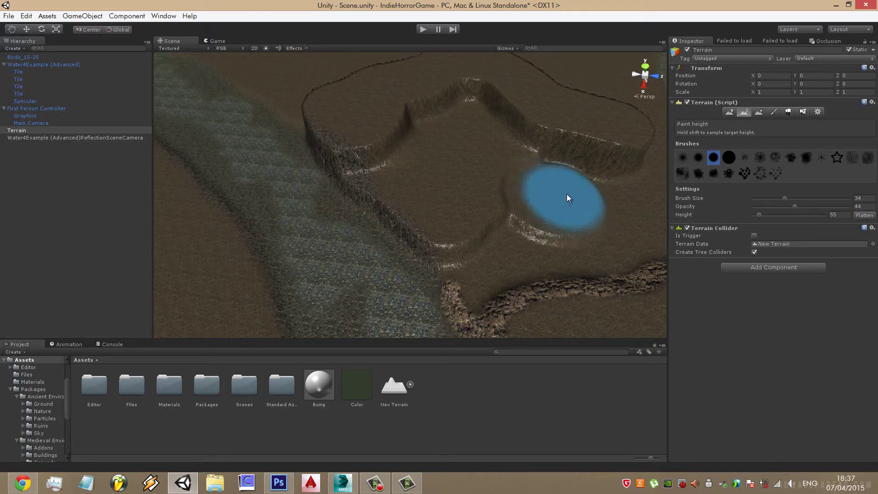
mouse_move(567, 198)
mouse_down()
mouse_move(454, 233)
mouse_move(513, 172)
mouse_move(536, 164)
mouse_up()
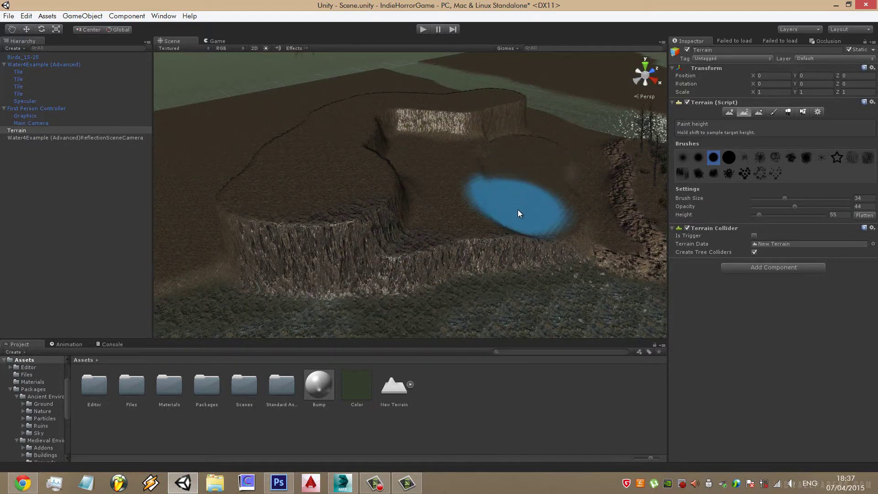
Raise a new flat ledge at height 55 along the plateau's right edge
click(534, 218)
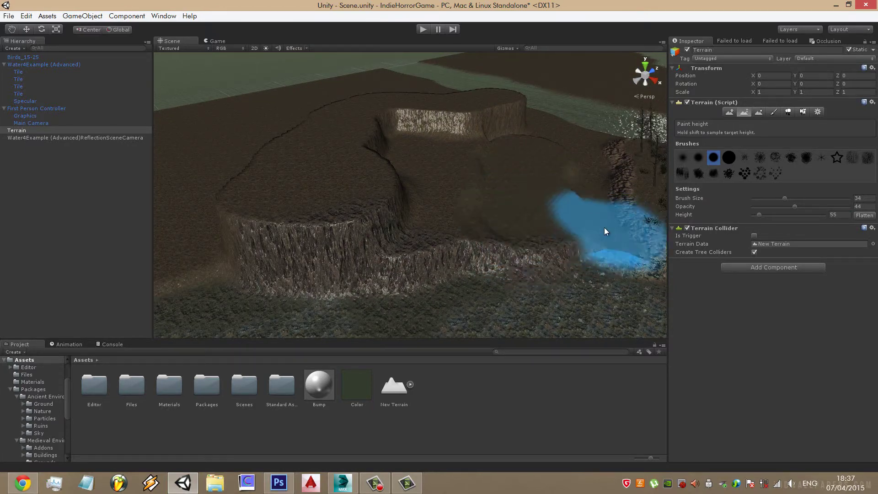
drag(605, 232, 541, 292)
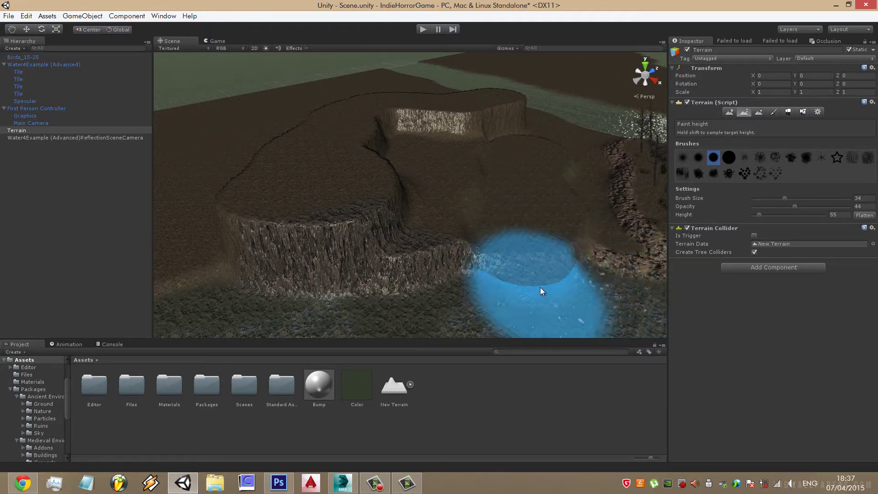
alt+drag(618, 284, 517, 221)
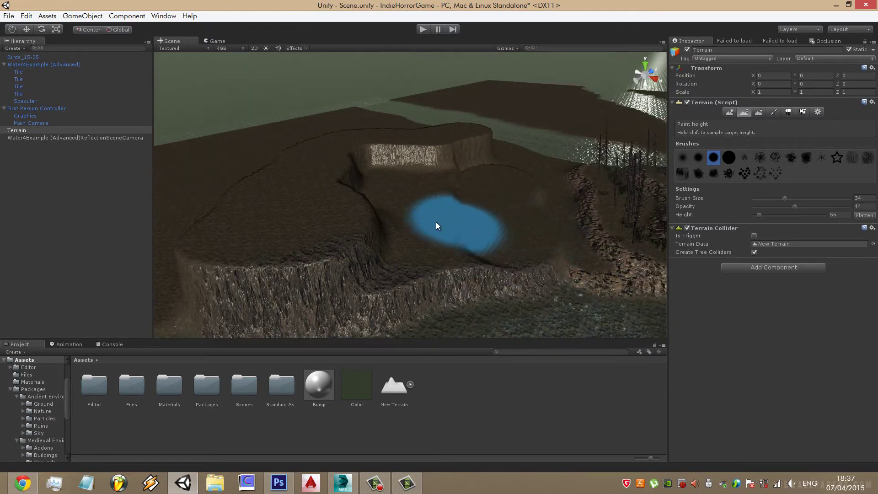
alt+drag(437, 225, 465, 206)
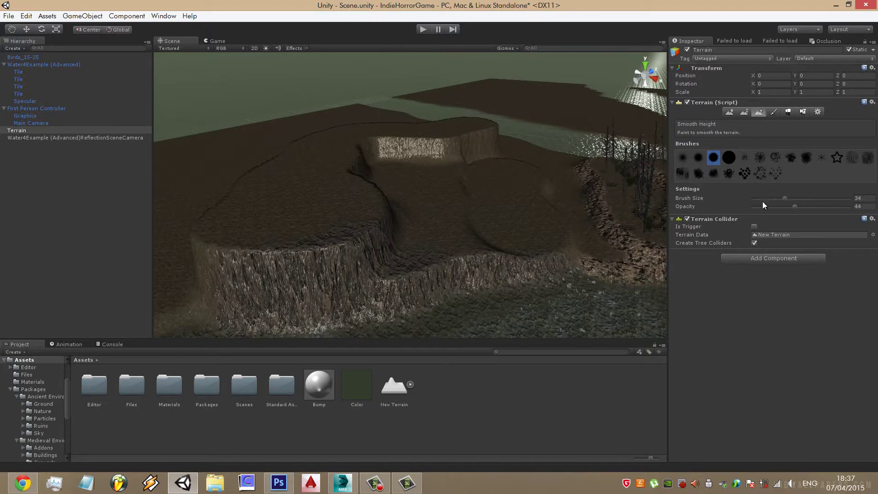
Smooth the plateau's cliff faces along the ledge into slopes with a size-18 brush
click(769, 199)
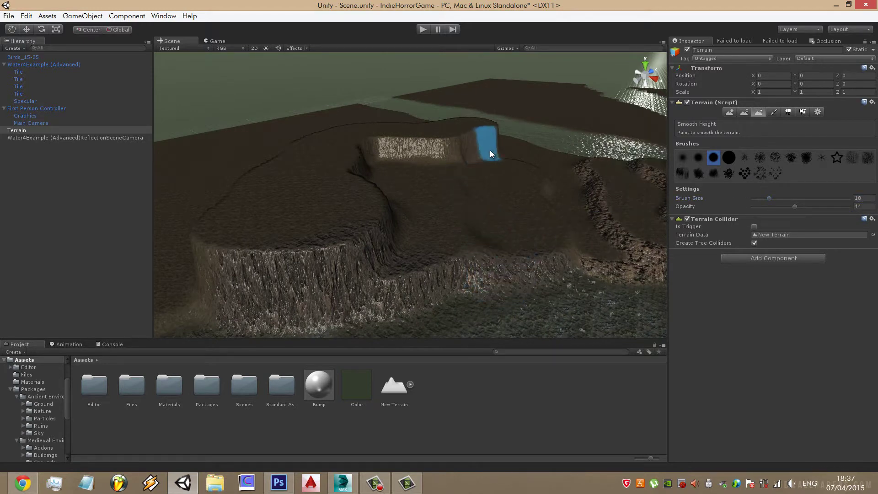
drag(527, 264, 366, 229)
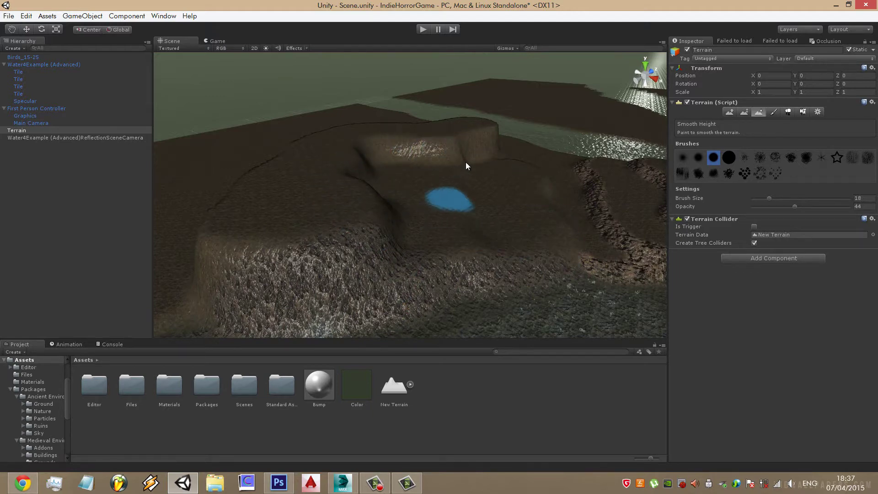
right_drag(466, 161, 603, 216)
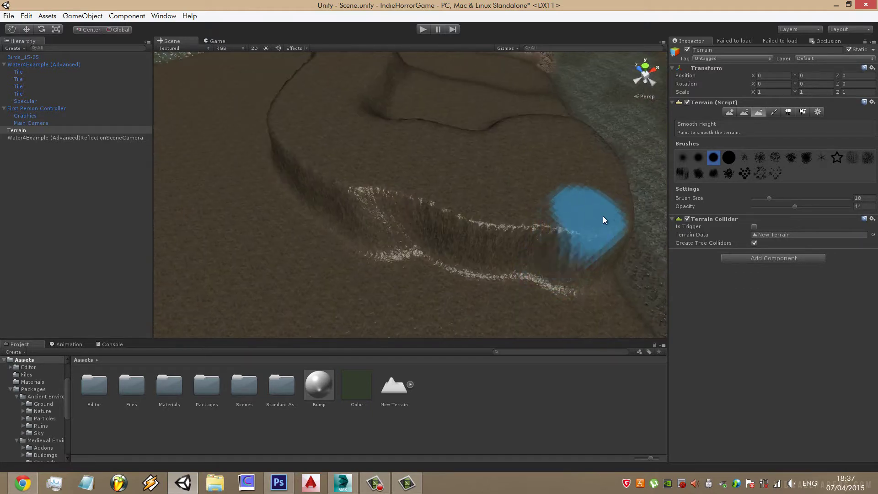
mouse_move(604, 219)
mouse_down()
mouse_move(406, 211)
mouse_move(607, 220)
mouse_up()
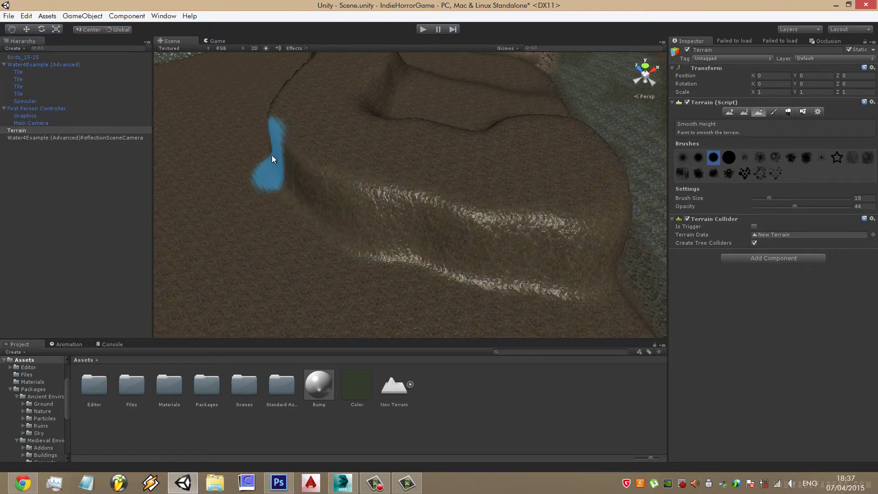
right_drag(272, 156, 394, 232)
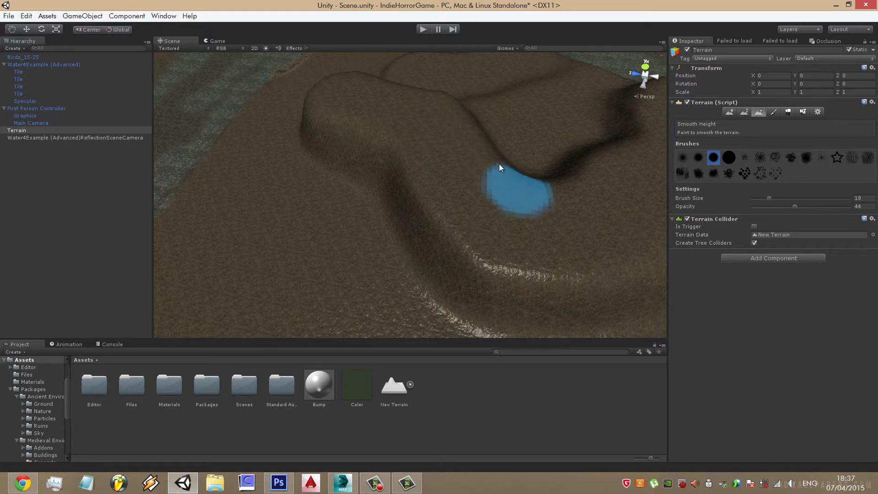
middle_drag(375, 91, 464, 299)
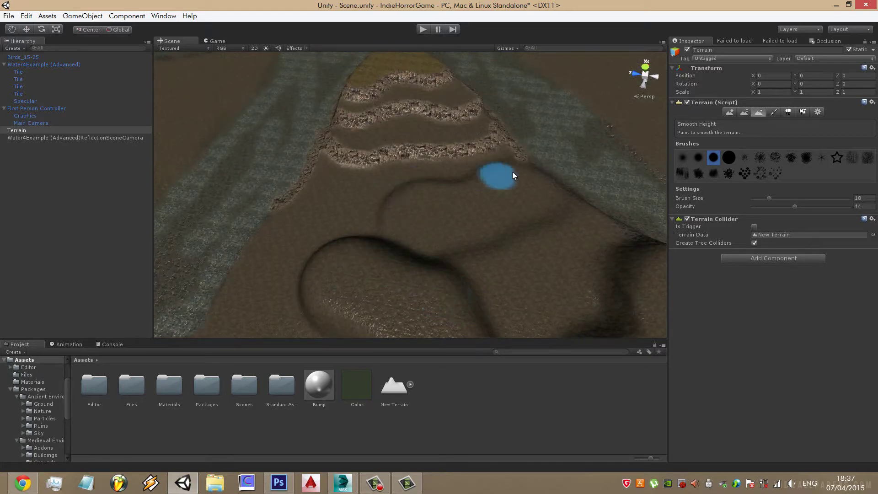
scroll(561, 180, up, 3)
scroll(448, 211, up, 3)
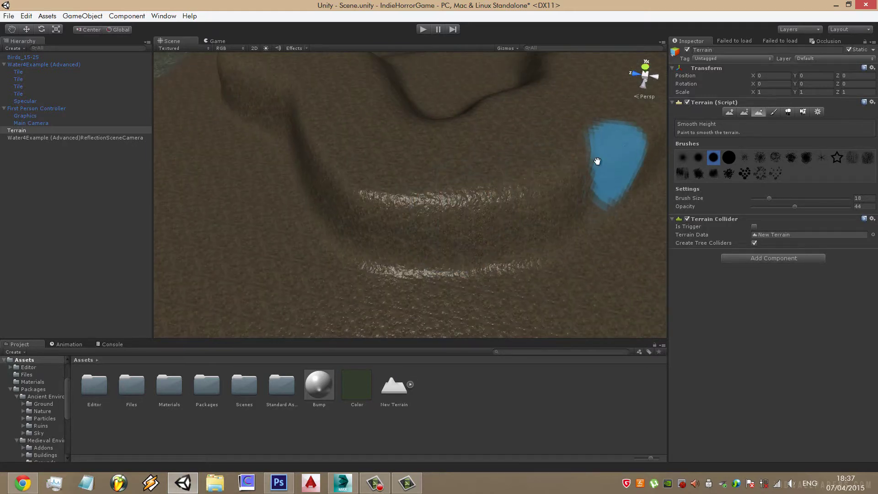
scroll(620, 166, up, 2)
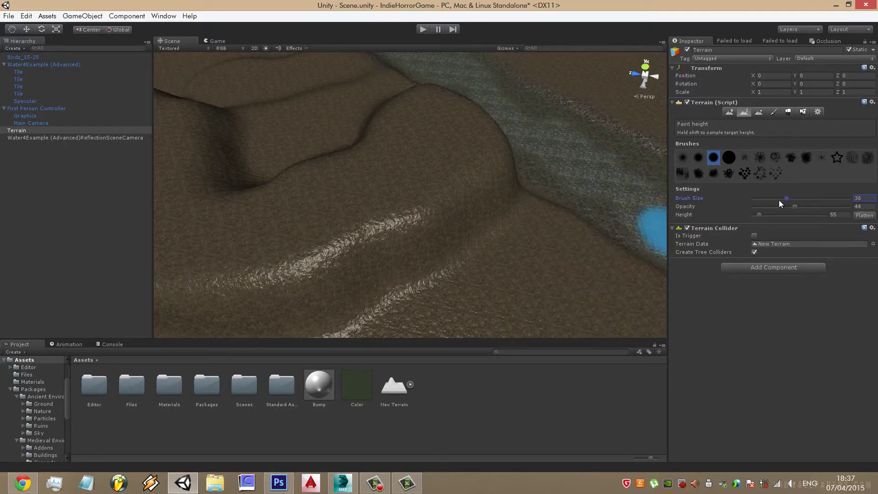
At target height 60, flatten the terrain crease and raise a rounded flat plateau on the ridge
drag(526, 213, 447, 279)
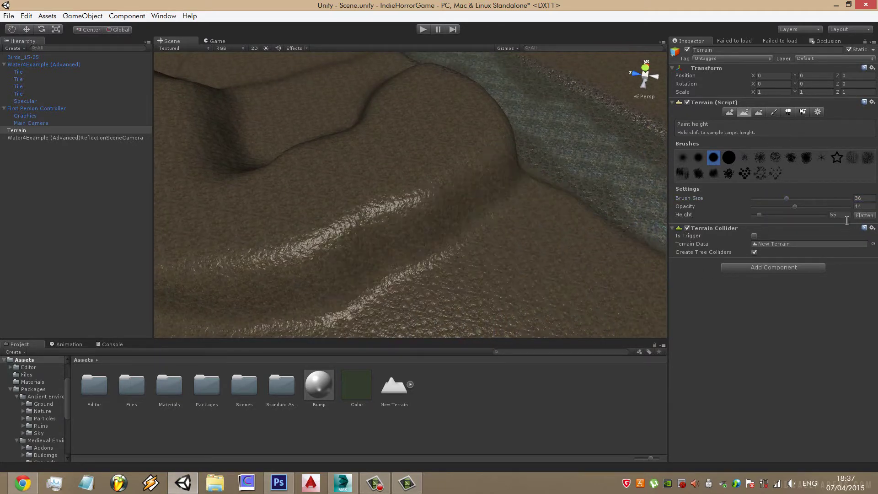
text(60)
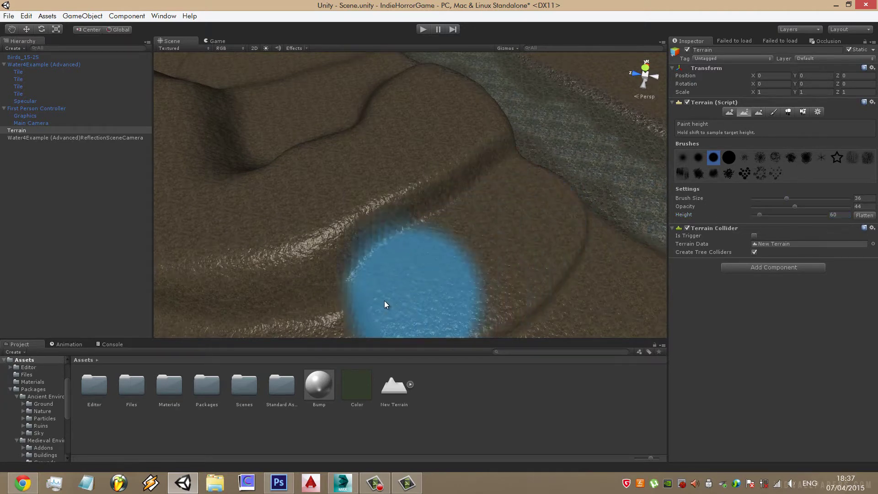
mouse_move(385, 300)
alt+mouse_down()
mouse_move(474, 226)
mouse_move(353, 183)
alt+mouse_up()
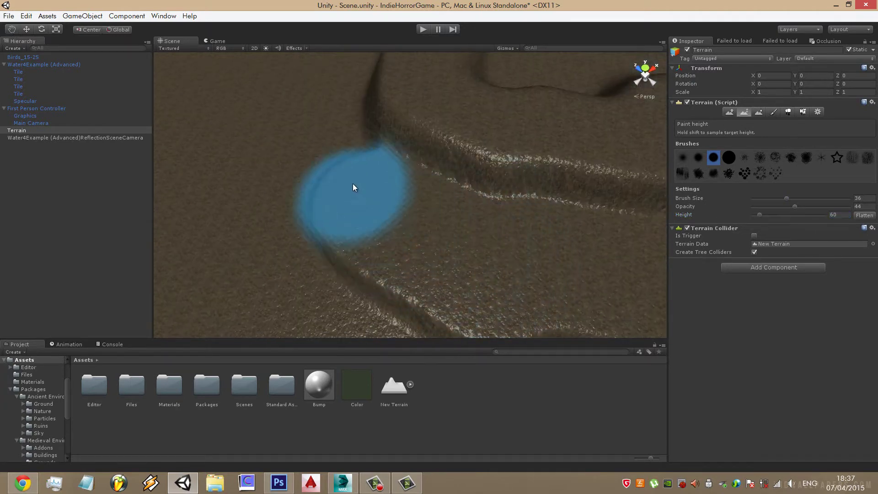
mouse_move(353, 183)
middle_down()
mouse_move(502, 323)
mouse_move(547, 306)
middle_up()
alt+drag(548, 307, 405, 158)
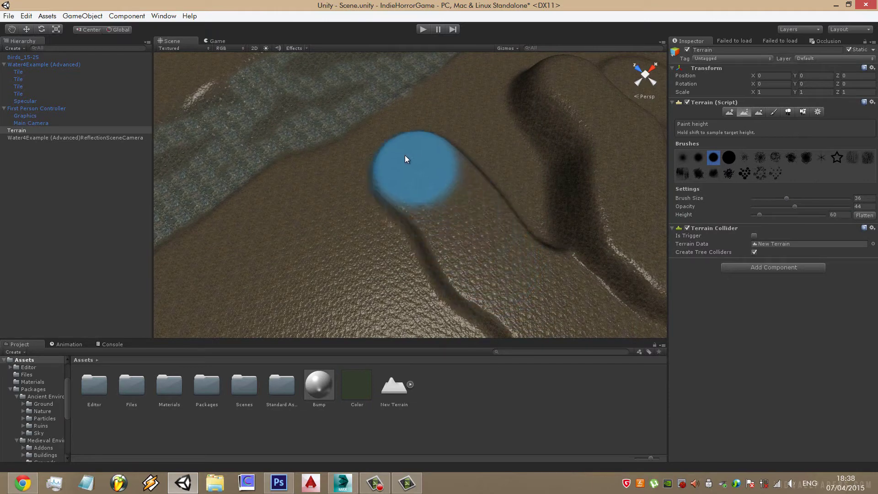
middle_drag(386, 160, 388, 231)
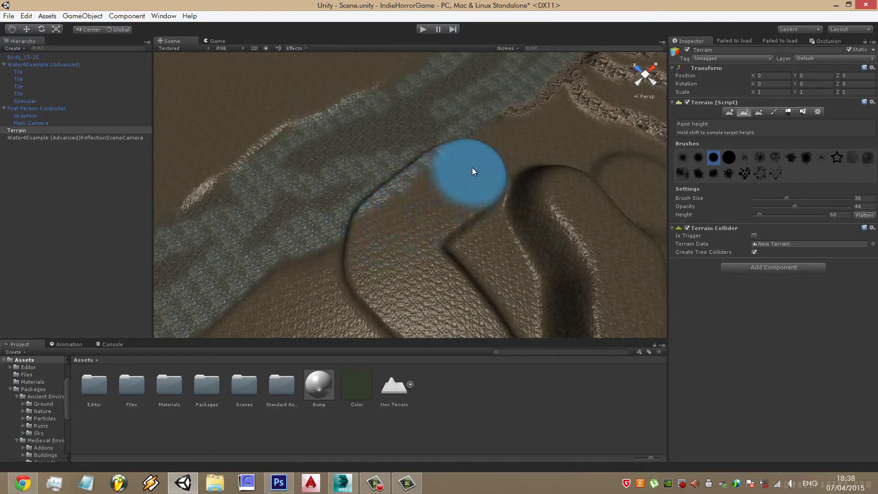
drag(473, 171, 418, 234)
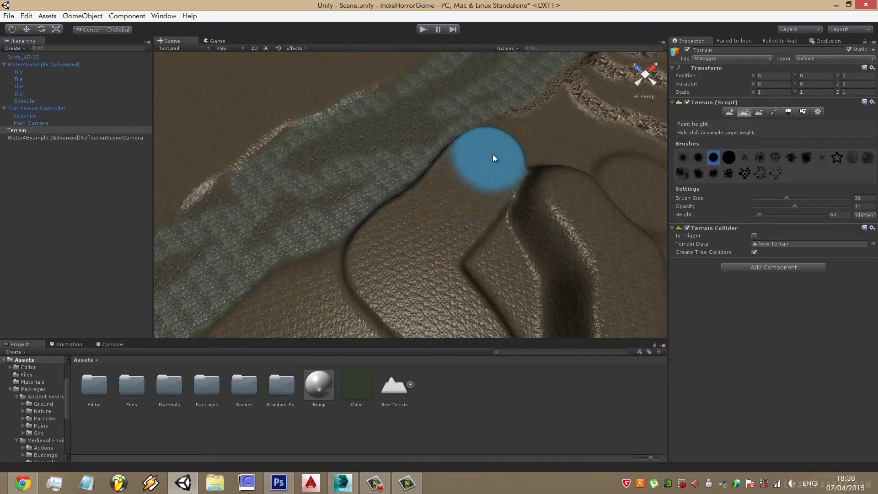
mouse_move(493, 158)
mouse_down()
mouse_move(499, 286)
mouse_move(565, 220)
mouse_up()
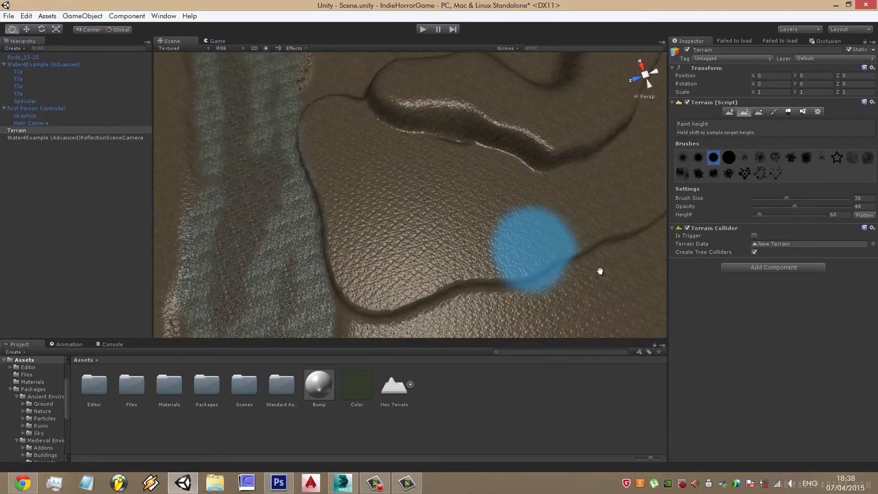
mouse_move(484, 210)
alt+mouse_down()
mouse_move(512, 235)
mouse_move(494, 195)
alt+mouse_up()
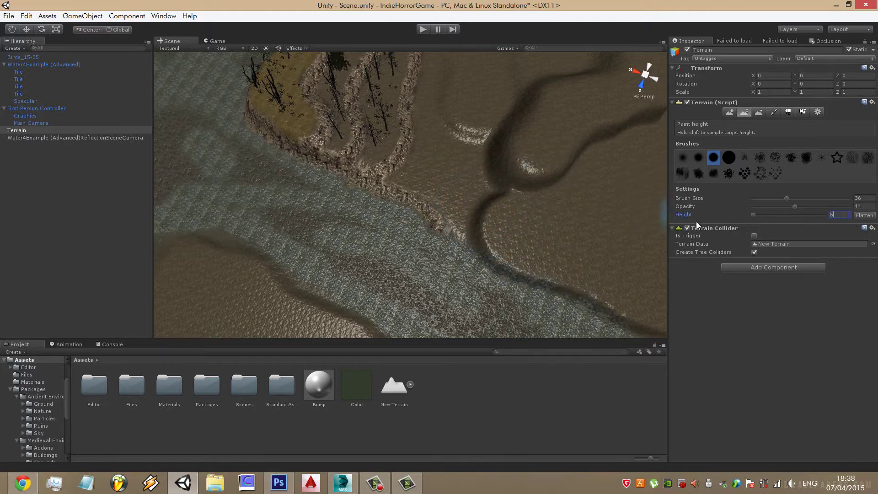
Change the target height to 55 and raise terrain near the river bend
text(5)
drag(439, 160, 467, 161)
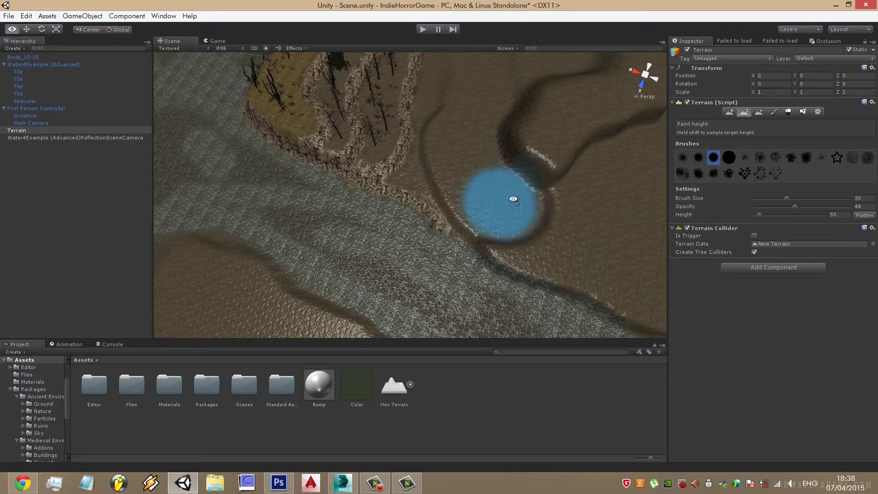
alt+drag(513, 199, 383, 157)
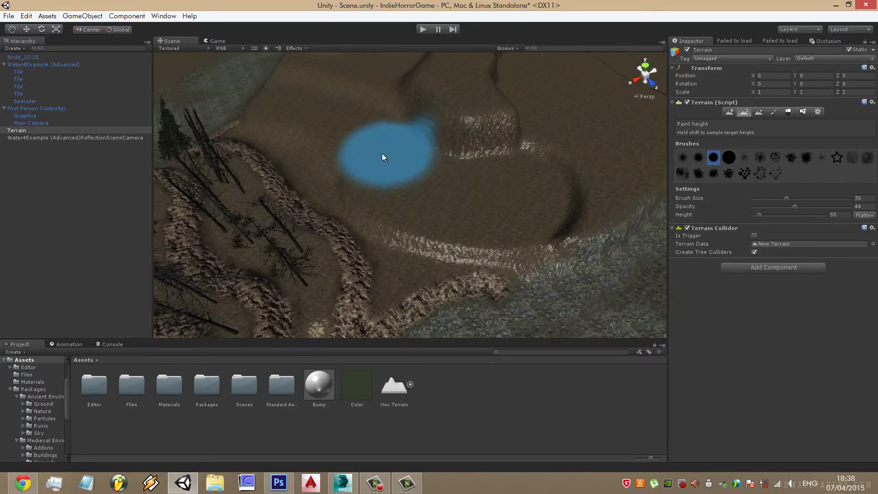
alt+drag(467, 137, 451, 163)
scroll(447, 70, down, 3)
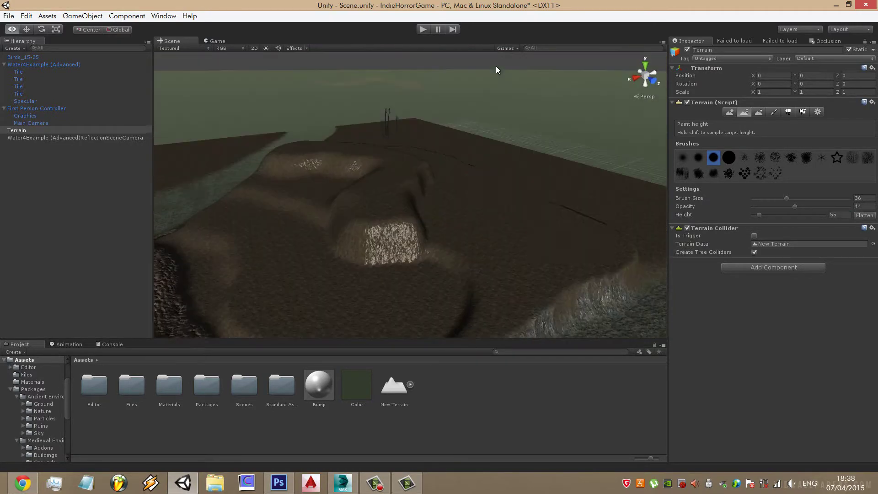
mouse_move(496, 66)
alt+mouse_down()
mouse_move(388, 200)
mouse_move(447, 200)
mouse_move(394, 248)
alt+mouse_up()
scroll(394, 249, up, 5)
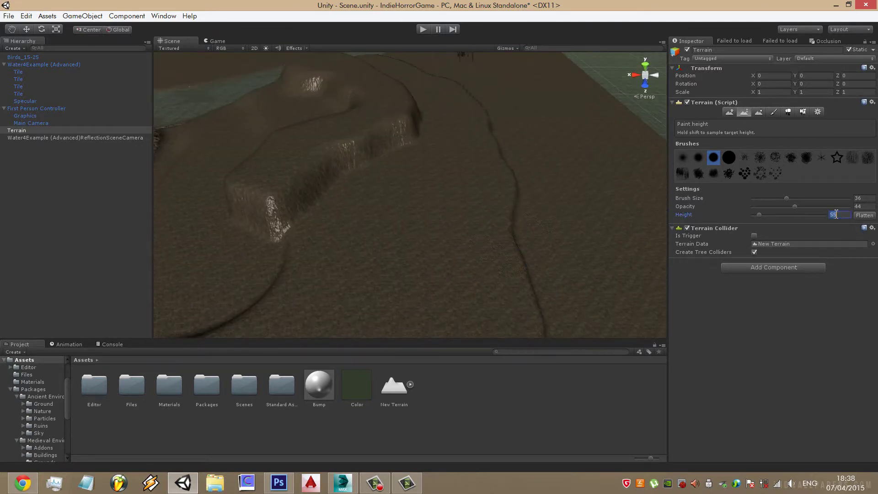
text(60)
key(Return)
drag(400, 254, 349, 207)
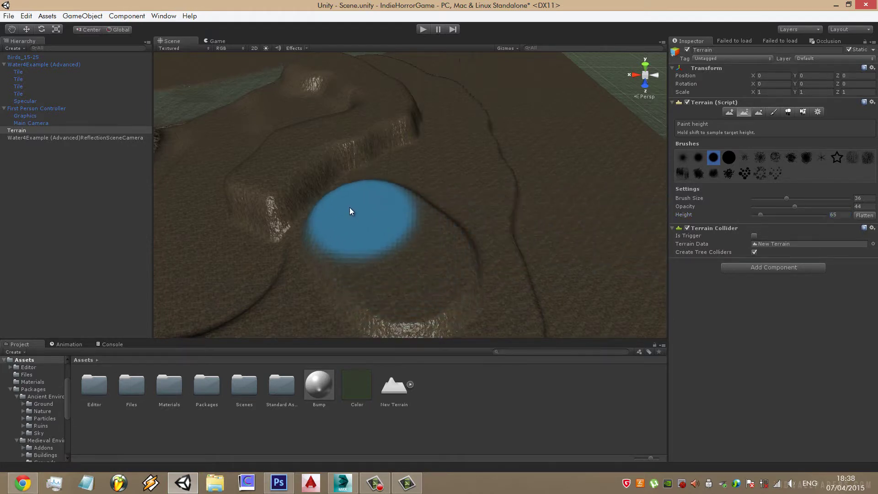
scroll(465, 207, up, 3)
mouse_move(465, 206)
alt+mouse_down()
mouse_move(450, 224)
mouse_move(367, 236)
alt+mouse_up()
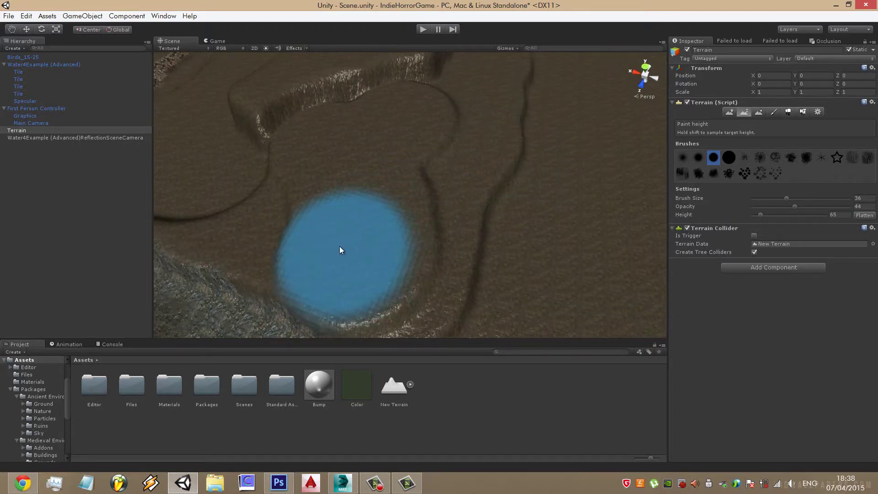
scroll(389, 261, down, 5)
mouse_move(357, 172)
alt+mouse_down()
mouse_move(461, 217)
mouse_move(417, 156)
alt+mouse_up()
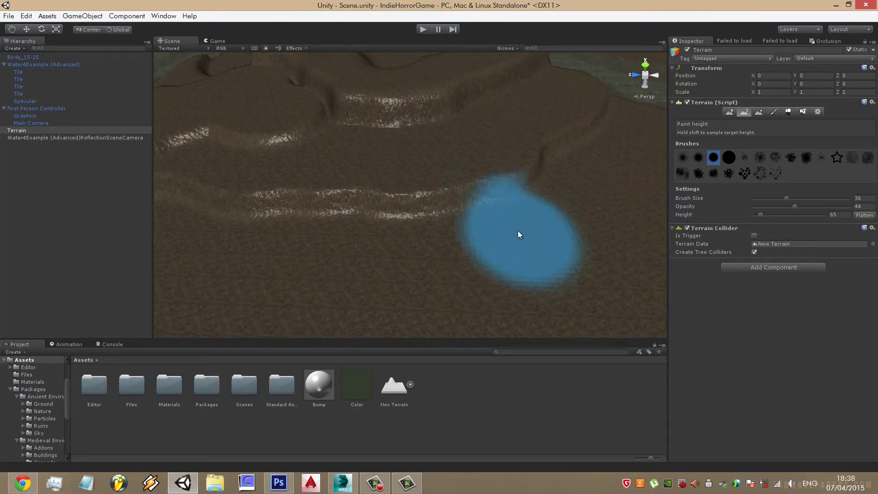
scroll(495, 217, up, 2)
drag(495, 216, 447, 237)
alt+drag(556, 226, 480, 245)
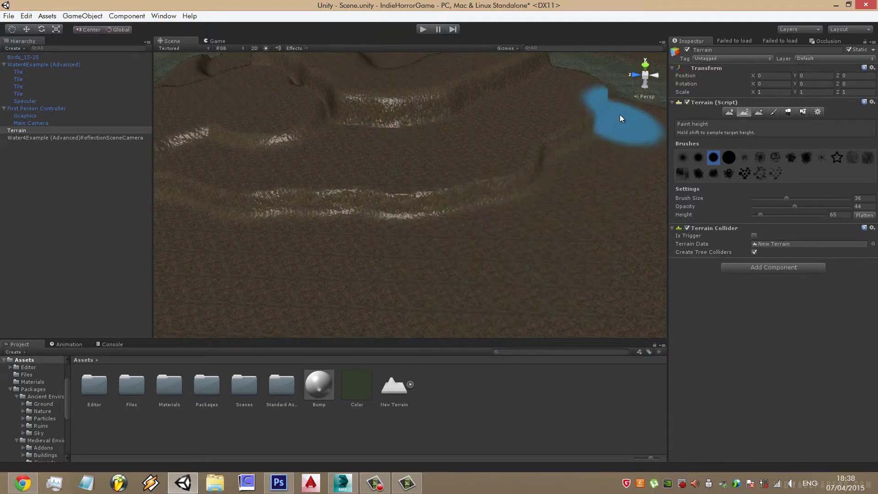
middle_drag(479, 242, 401, 205)
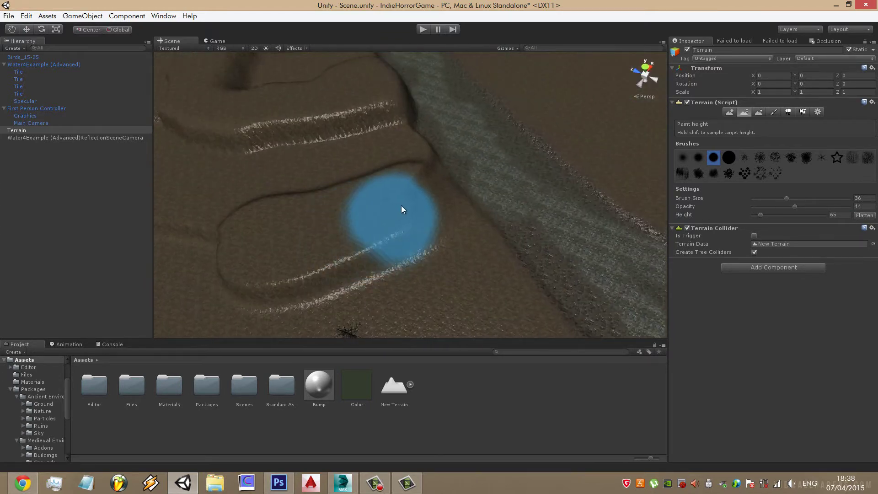
alt+drag(500, 278, 453, 237)
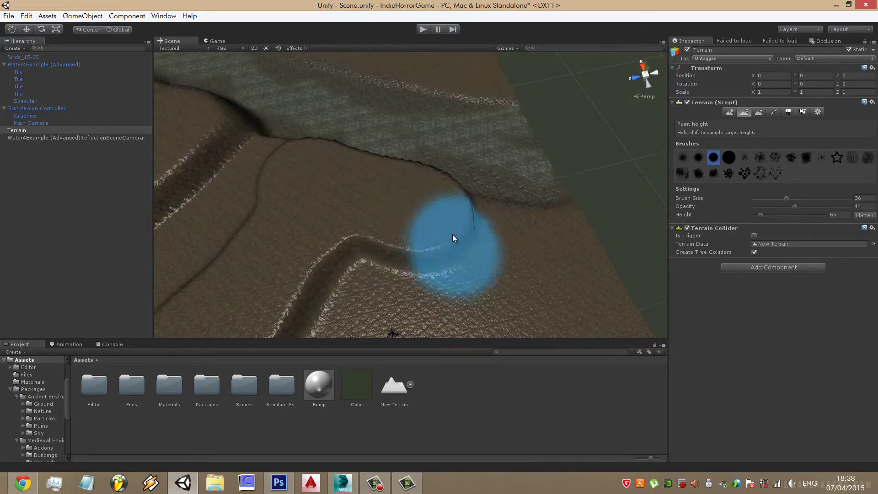
middle_drag(488, 257, 538, 154)
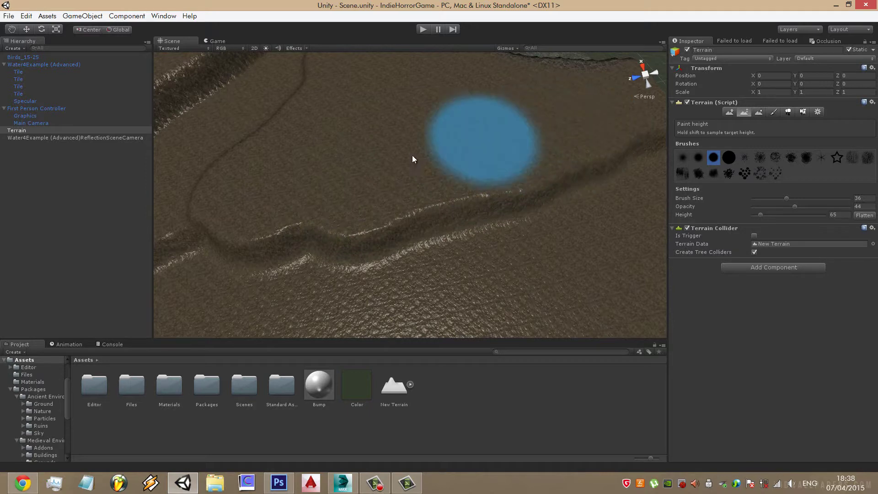
click(788, 111)
Return to Paint Height at target 60 and paint a raised area near the terrain edge
click(749, 114)
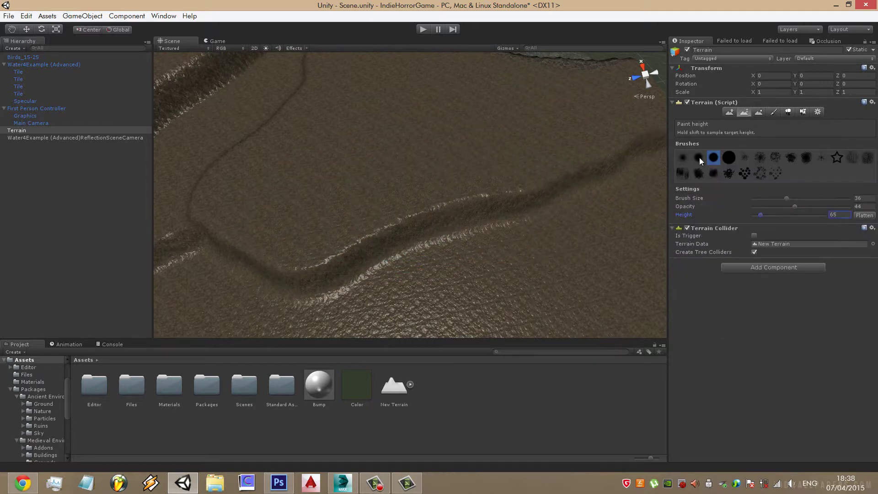
click(834, 219)
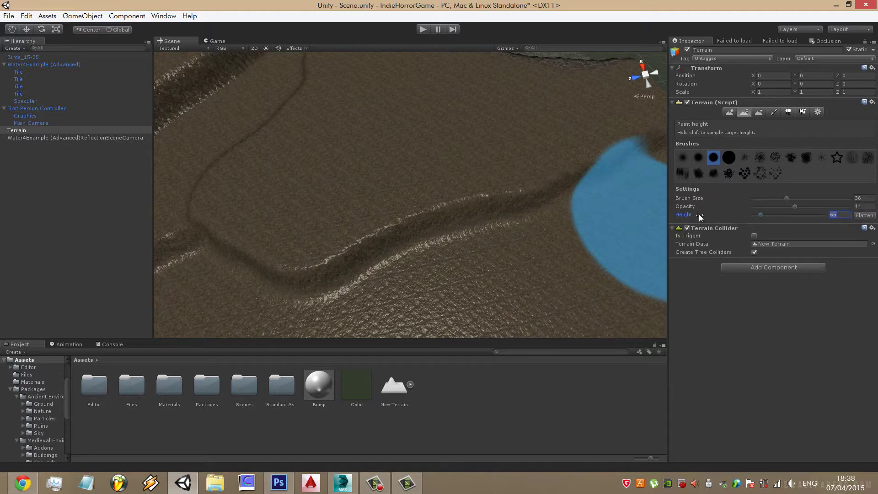
text(6)
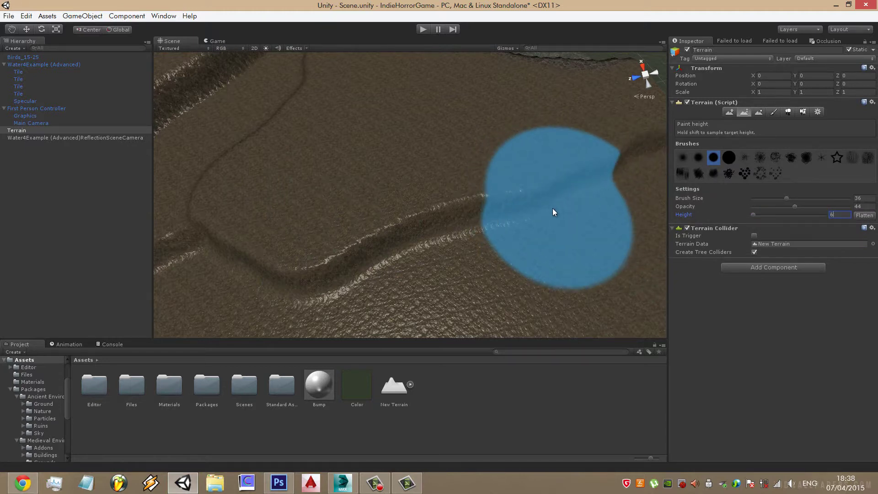
text(0)
mouse_move(553, 208)
middle_down()
mouse_move(226, 262)
mouse_move(526, 229)
middle_up()
alt+drag(445, 201, 502, 150)
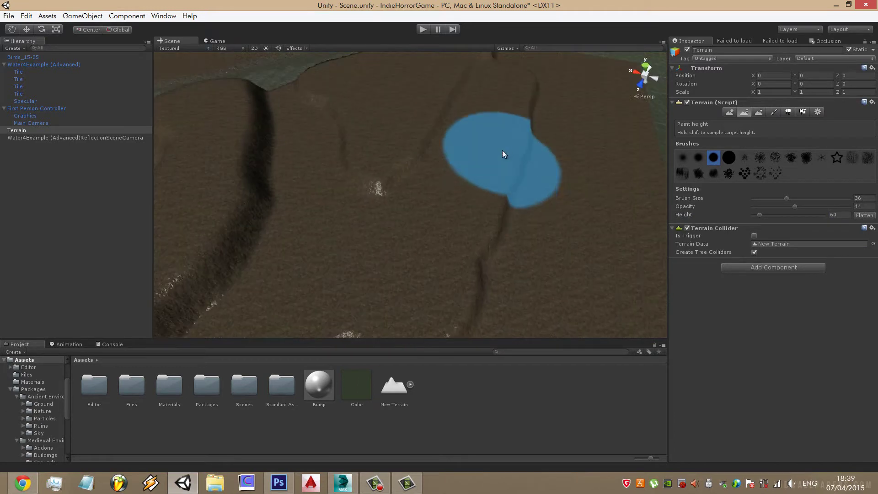
mouse_move(502, 150)
middle_down()
mouse_move(458, 303)
mouse_move(528, 115)
middle_up()
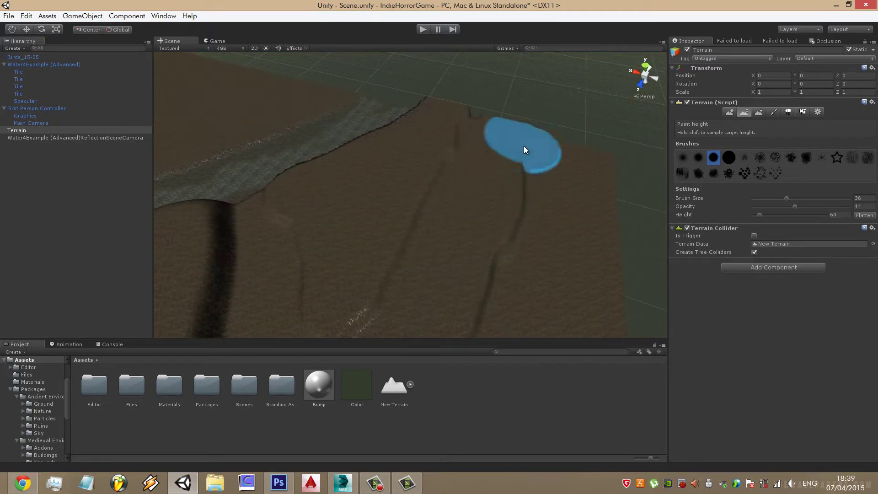
drag(482, 113, 487, 122)
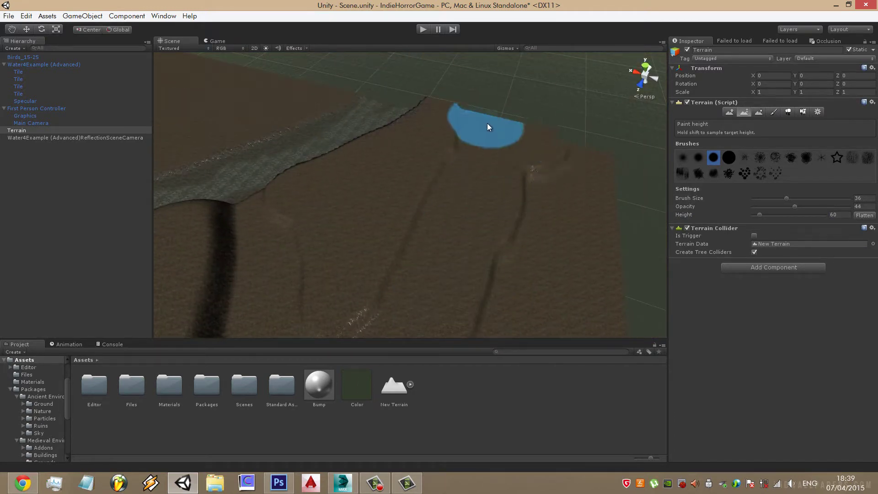
Change the Paint Height target to 50, then to 55
click(840, 215)
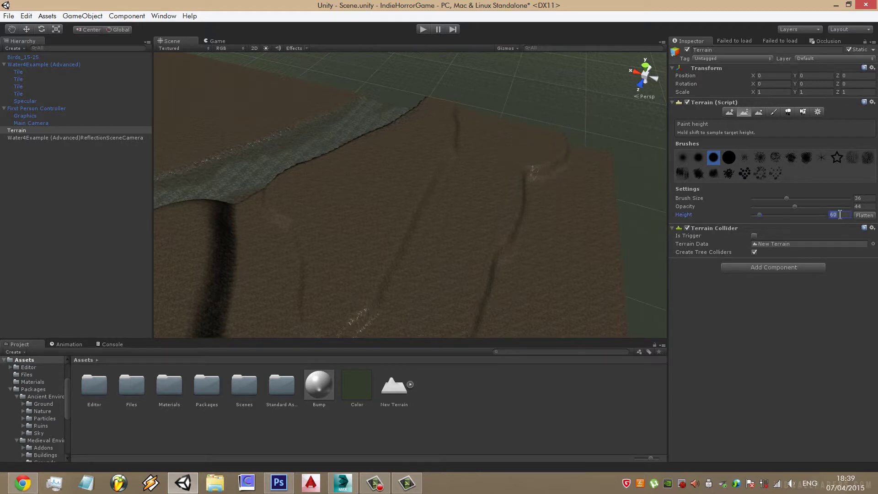
text(50)
right_drag(581, 208, 562, 218)
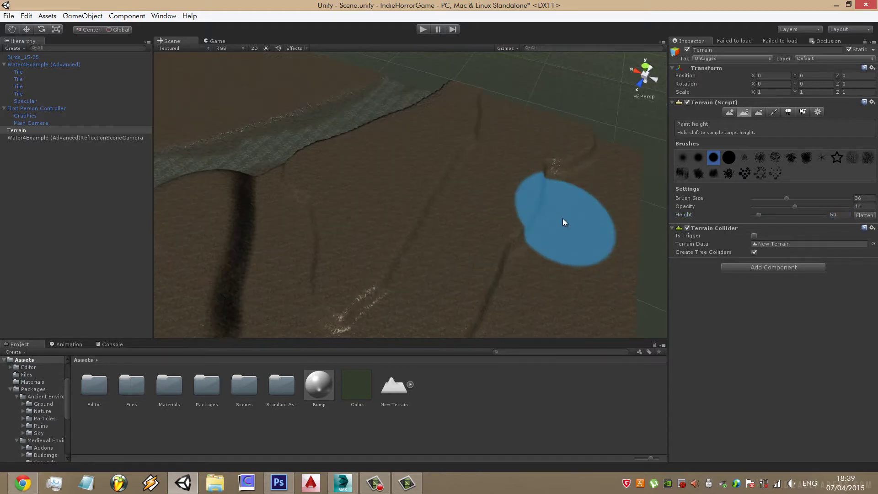
click(842, 214)
text(5)
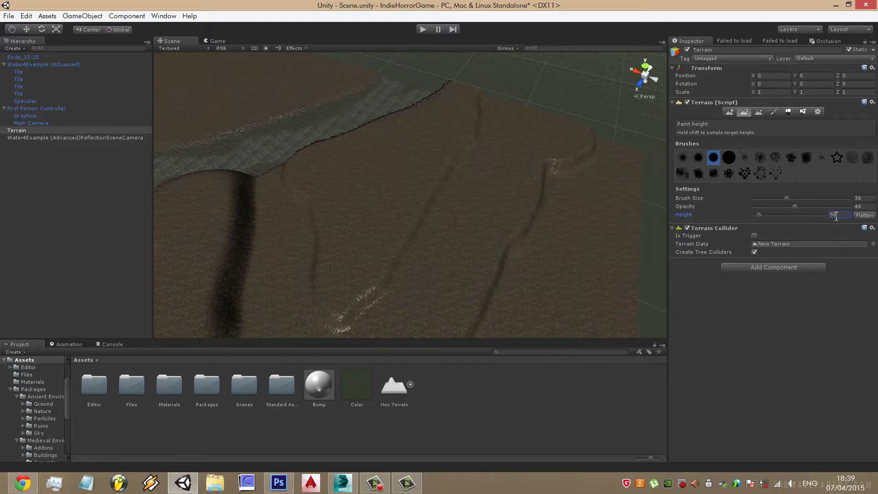
text(5)
right_drag(490, 245, 510, 164)
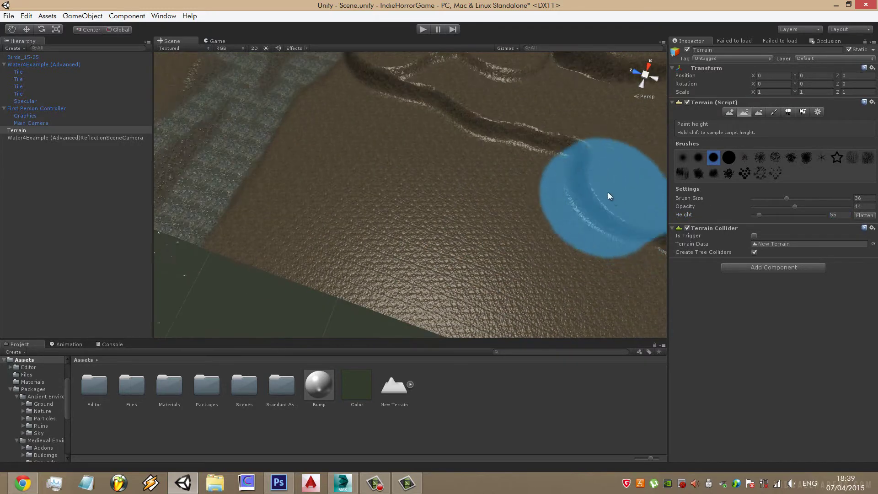
Paint a curved raised edge and widen the flat plateau at height 55
mouse_move(511, 168)
mouse_down()
mouse_move(295, 165)
mouse_move(473, 175)
mouse_move(255, 202)
mouse_up()
right_drag(317, 230, 421, 232)
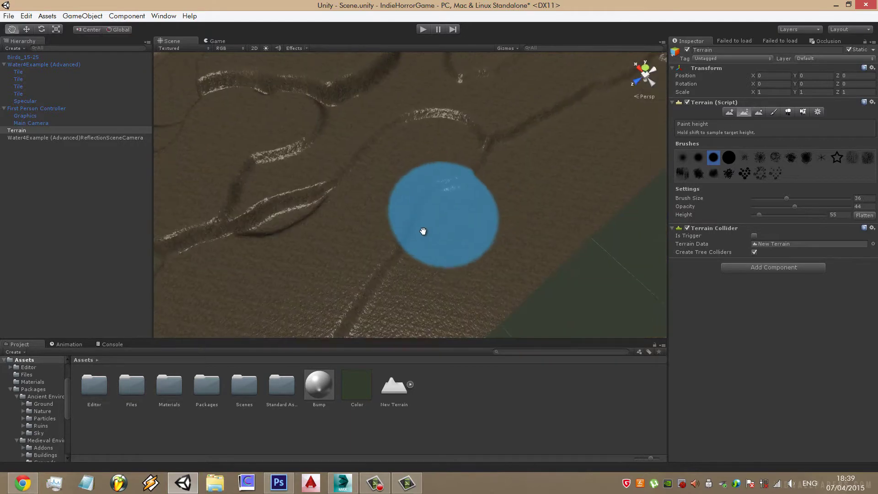
mouse_move(468, 182)
mouse_down()
mouse_move(302, 259)
mouse_move(572, 181)
mouse_move(536, 217)
mouse_move(644, 151)
mouse_move(402, 328)
mouse_move(434, 215)
mouse_move(390, 249)
mouse_move(545, 164)
mouse_up()
right_drag(545, 163, 397, 161)
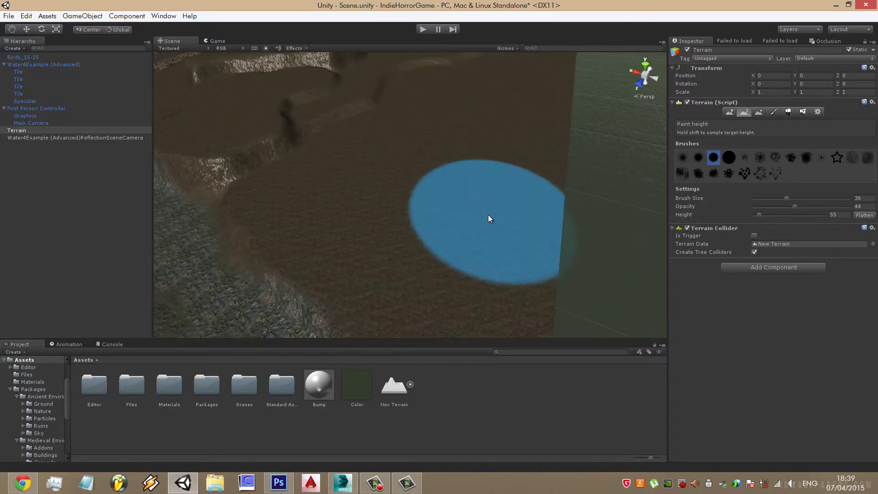
Reduce the brush size from 36 to 22 and keep raising and flattening terrain
scroll(397, 164, up, 3)
scroll(517, 131, up, 3)
scroll(461, 190, up, 5)
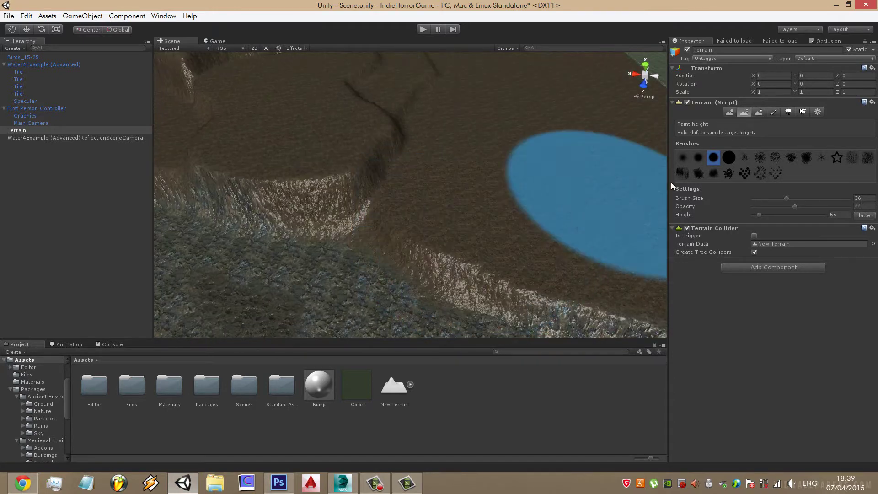
drag(791, 198, 773, 198)
mouse_move(374, 204)
mouse_down()
mouse_move(418, 222)
mouse_move(403, 172)
mouse_up()
Paint a raised ridge running down-left and a second ridge parallel to the earlier one
middle_drag(401, 186, 415, 249)
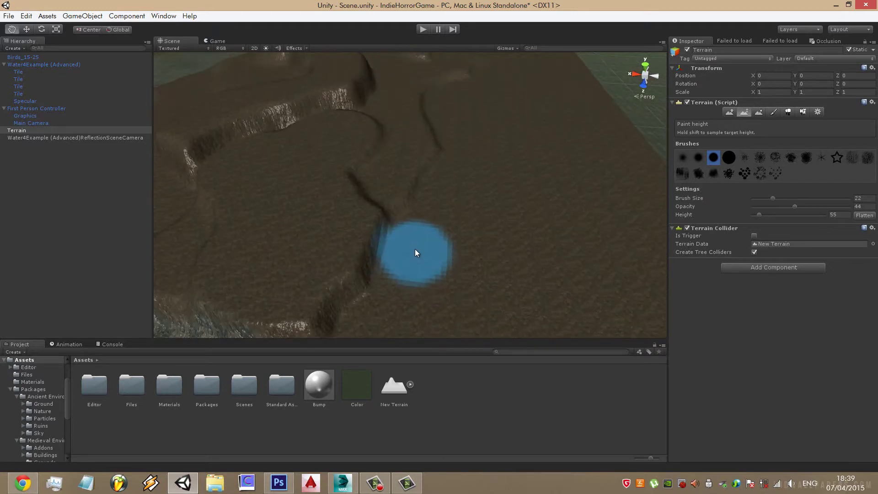
drag(398, 277, 381, 300)
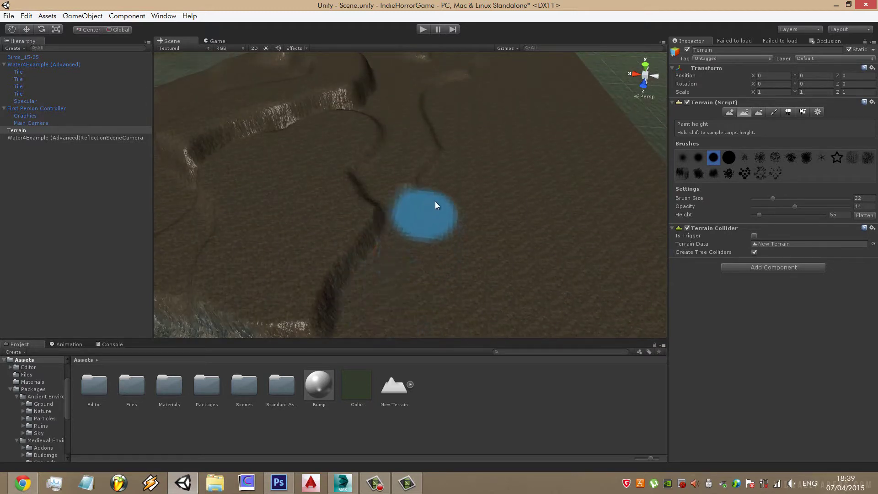
scroll(479, 150, down, 5)
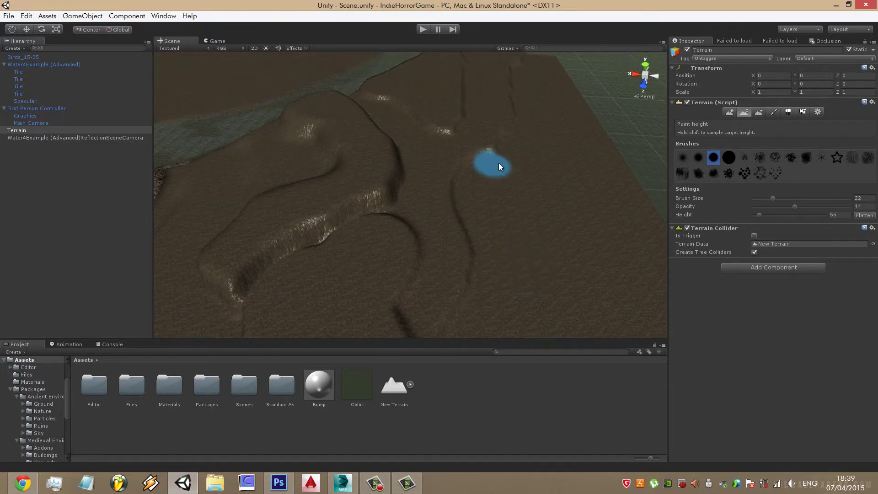
mouse_move(519, 145)
alt+mouse_down()
mouse_move(492, 273)
mouse_move(520, 229)
alt+mouse_up()
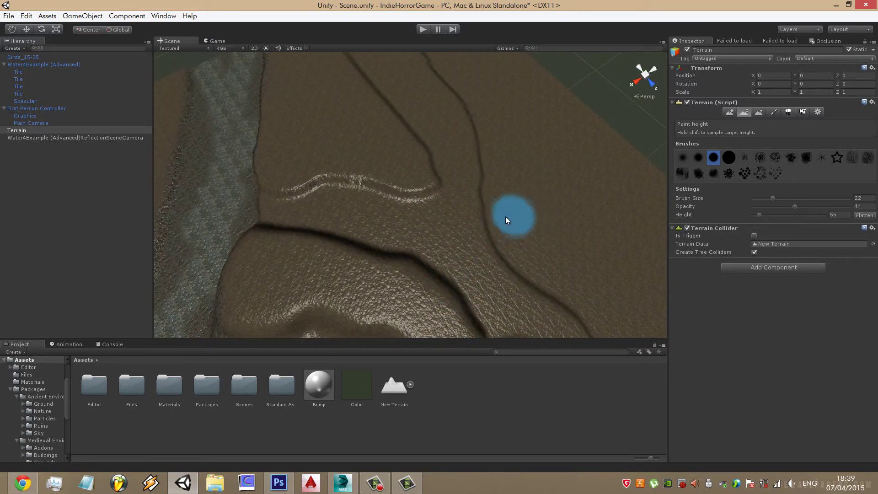
drag(457, 226, 272, 214)
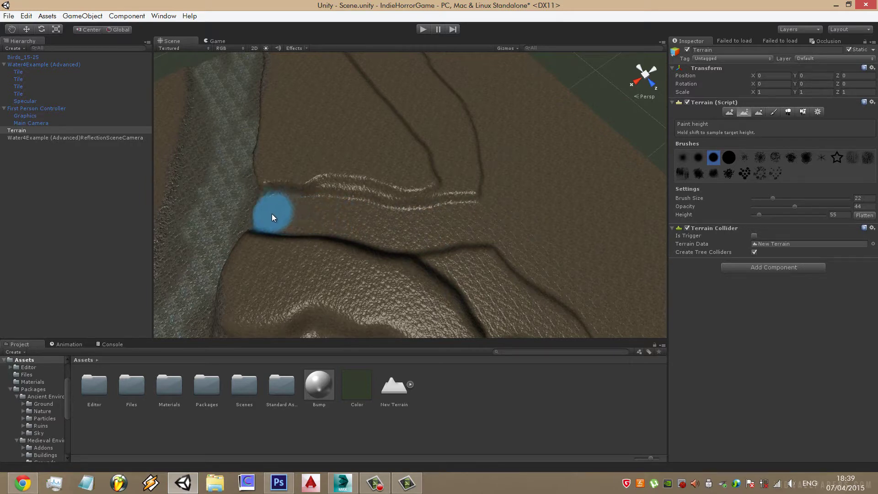
mouse_move(504, 177)
alt+mouse_down()
mouse_move(464, 114)
mouse_move(490, 210)
alt+mouse_up()
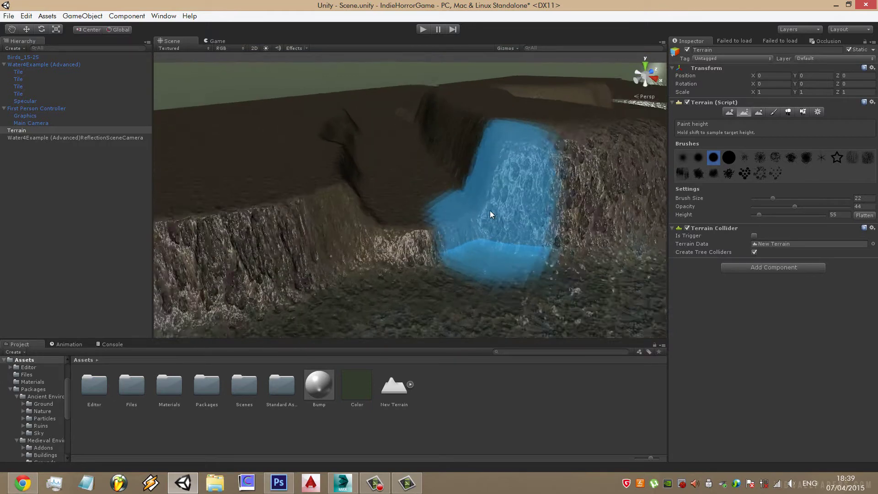
Switch to Smooth Height with opacity 2 and view the cliff edges from several angles
click(759, 112)
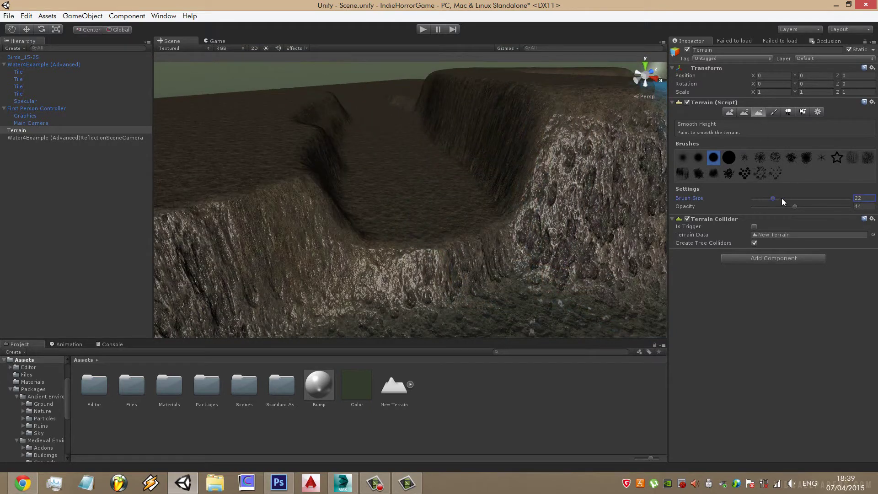
alt+drag(471, 190, 470, 203)
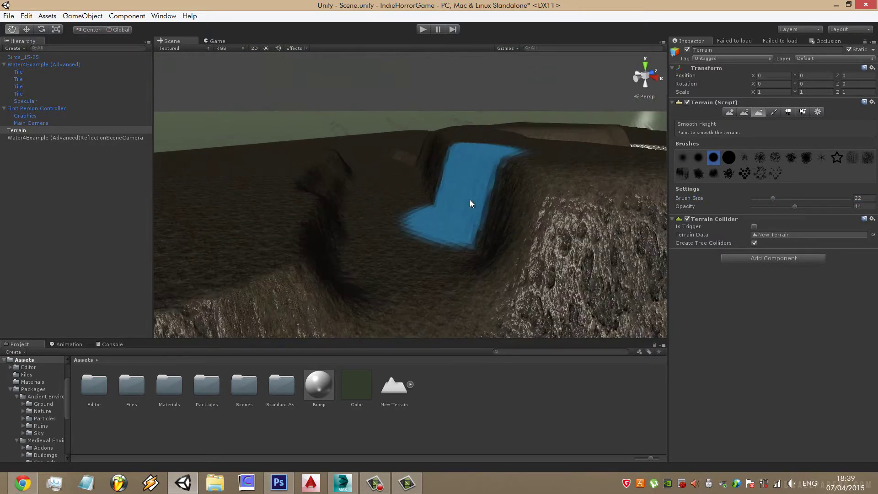
mouse_move(240, 315)
alt+mouse_down()
mouse_move(402, 213)
mouse_move(651, 205)
alt+mouse_up()
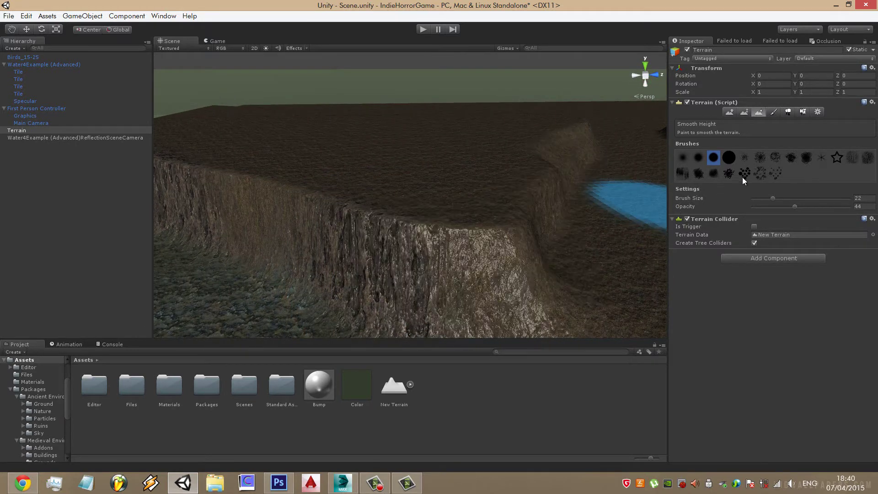
click(864, 206)
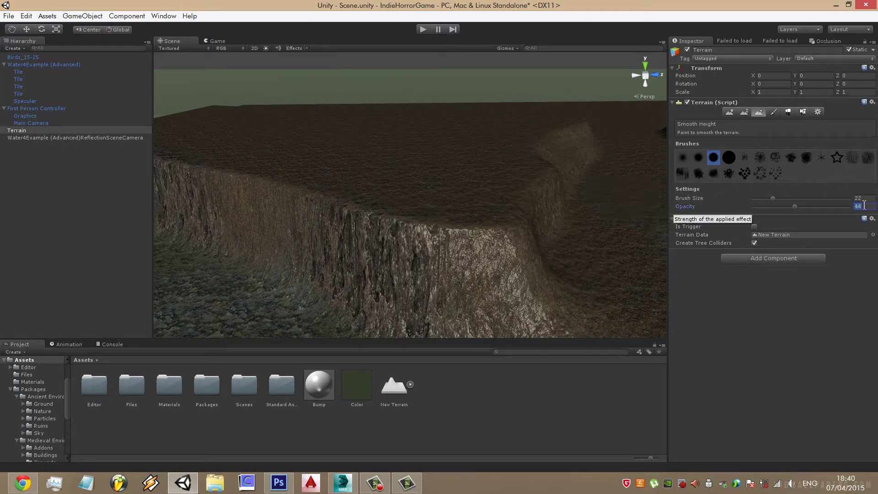
text(2)
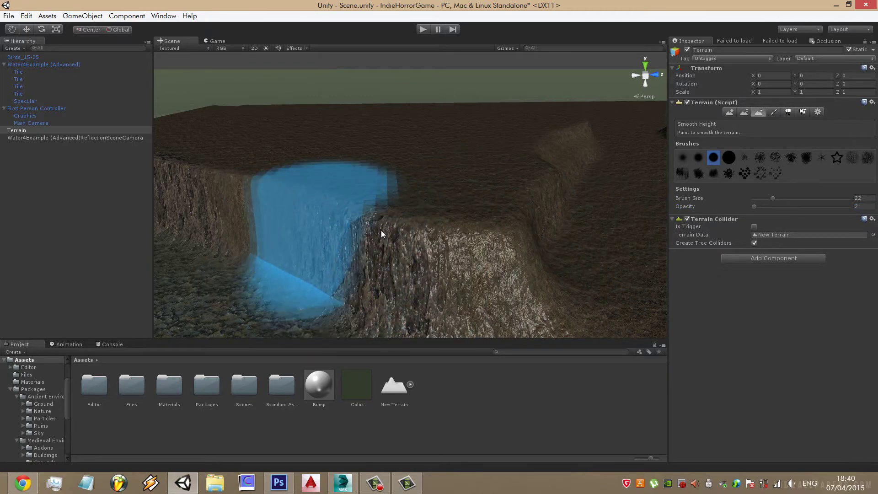
mouse_move(382, 234)
alt+mouse_down()
mouse_move(396, 184)
mouse_move(537, 184)
alt+mouse_up()
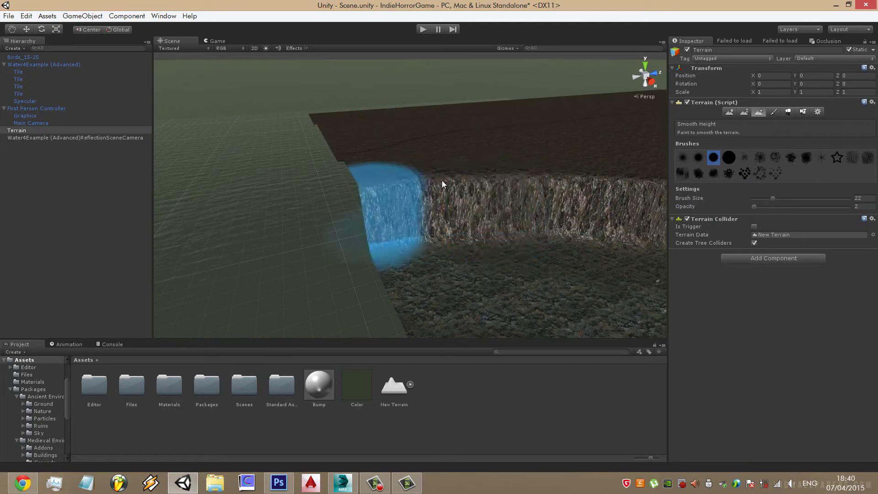
alt+drag(468, 199, 396, 238)
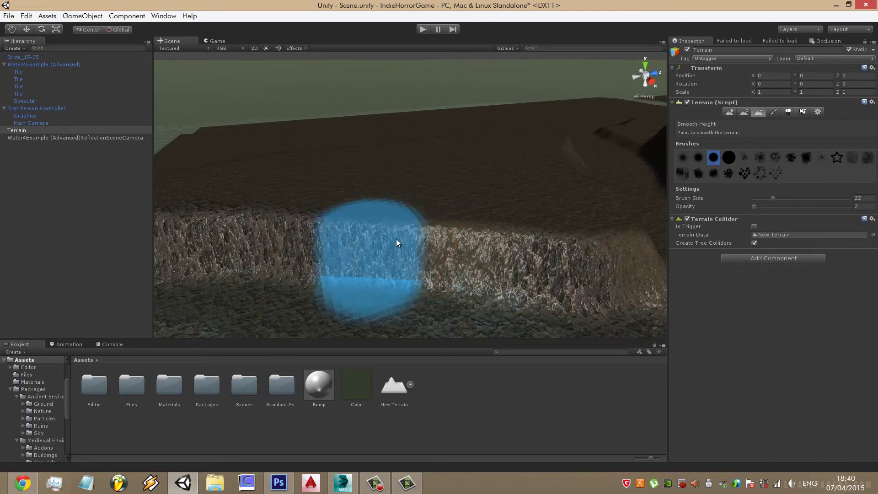
mouse_move(569, 255)
alt+mouse_down()
mouse_move(302, 269)
mouse_move(645, 297)
mouse_move(605, 323)
mouse_move(430, 180)
mouse_move(565, 242)
alt+mouse_up()
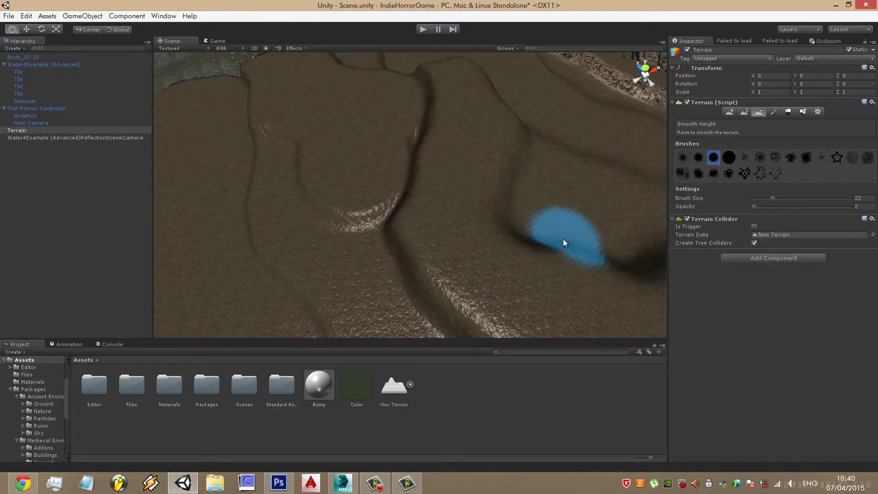
Raise the Smooth Height opacity to 5 and smooth the grooves from a top-down view
click(858, 206)
text(5)
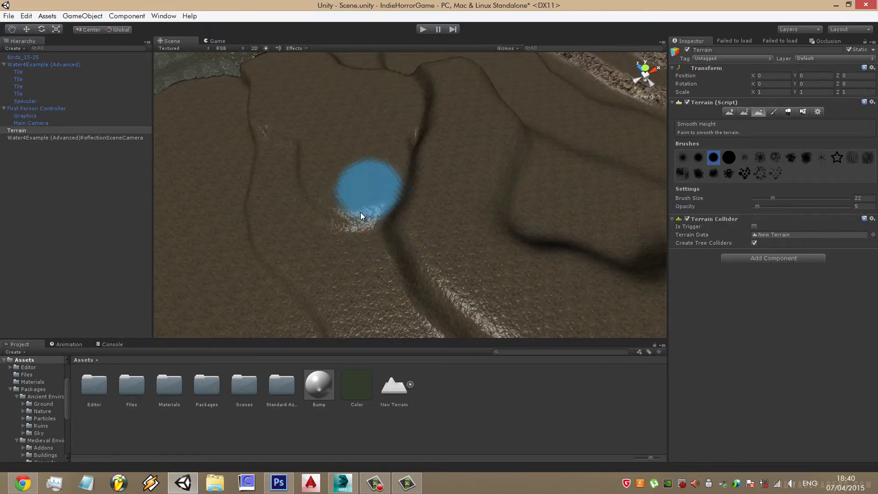
mouse_move(362, 214)
alt+mouse_down()
mouse_move(414, 229)
mouse_move(465, 150)
alt+mouse_up()
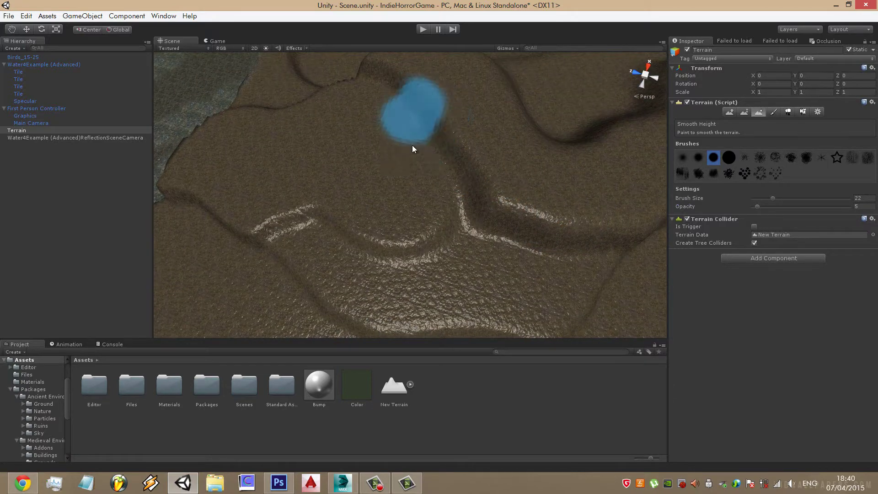
mouse_move(400, 131)
alt+mouse_down()
mouse_move(525, 157)
mouse_move(479, 225)
alt+mouse_up()
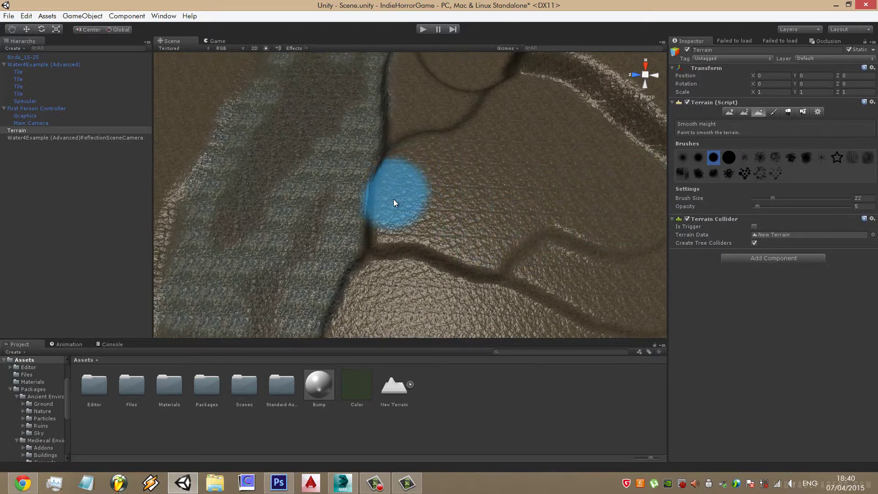
alt+drag(377, 125, 436, 218)
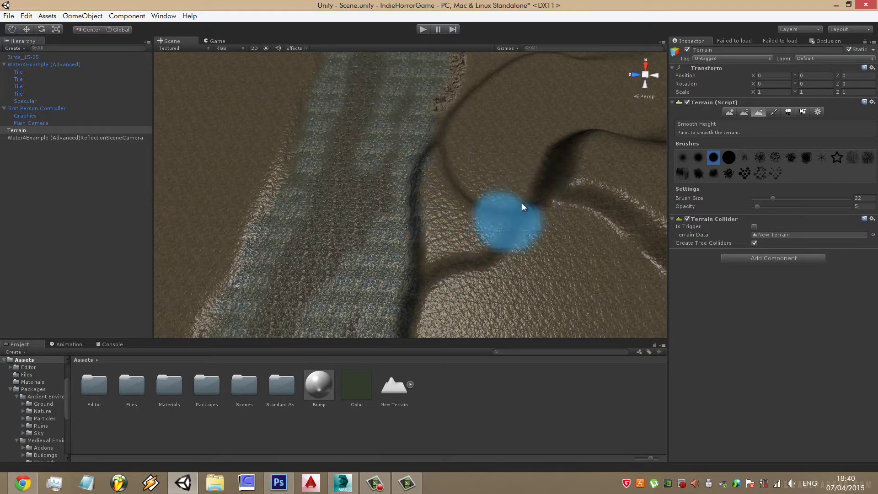
mouse_move(523, 203)
alt+mouse_down()
mouse_move(454, 273)
mouse_move(491, 139)
alt+mouse_up()
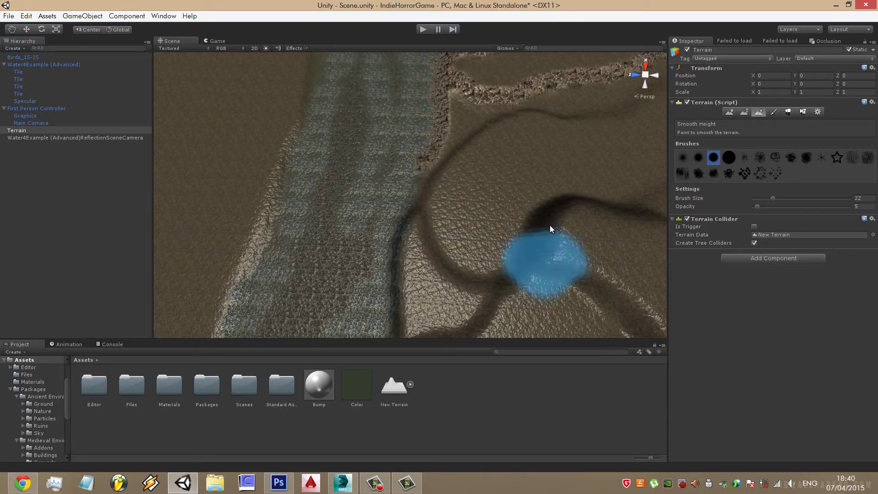
mouse_move(550, 225)
alt+mouse_down()
mouse_move(383, 314)
mouse_move(526, 191)
mouse_move(422, 155)
mouse_move(315, 238)
mouse_move(415, 197)
mouse_move(317, 224)
alt+mouse_up()
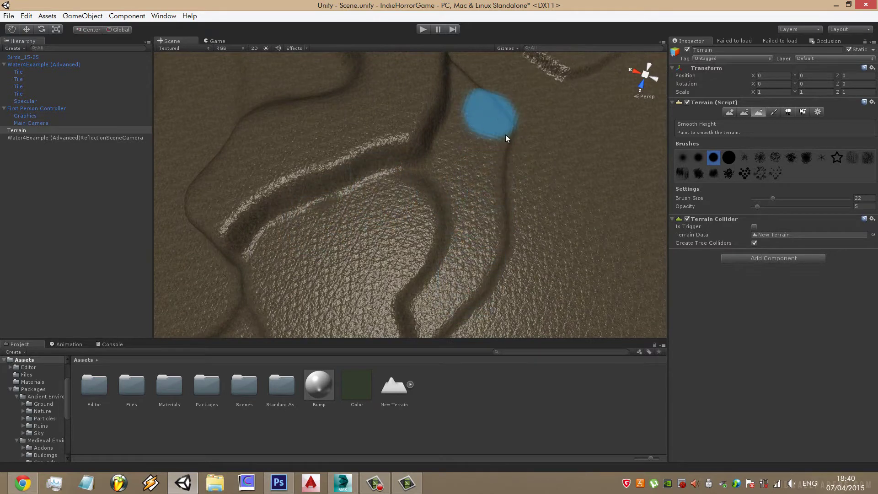
mouse_move(506, 135)
alt+mouse_down()
mouse_move(451, 186)
mouse_move(470, 112)
mouse_move(463, 202)
alt+mouse_up()
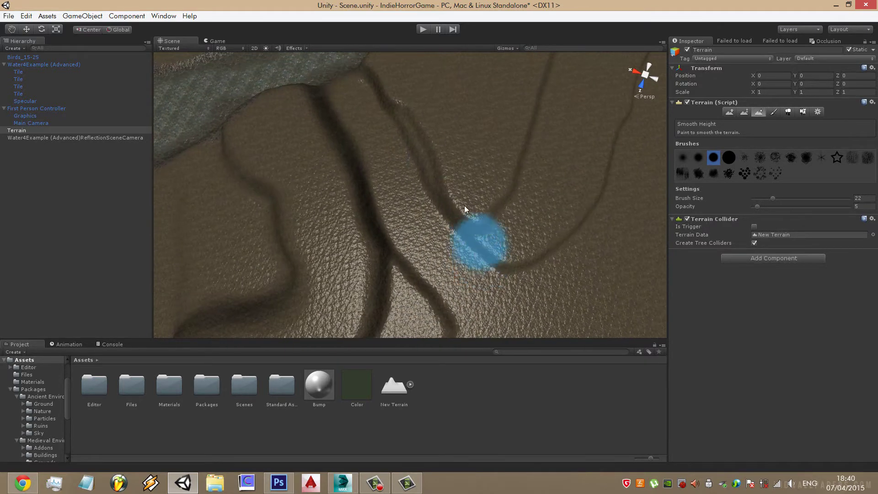
Check the softened ridge by the water edge, then select the Paint Texture tool
mouse_move(427, 174)
middle_down()
mouse_move(452, 185)
mouse_move(355, 290)
middle_up()
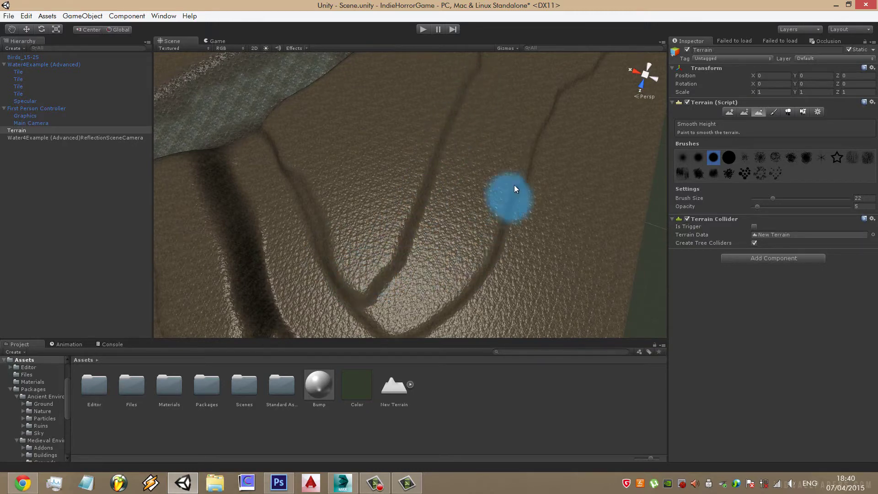
mouse_move(433, 322)
alt+mouse_down()
mouse_move(446, 112)
mouse_move(431, 215)
alt+mouse_up()
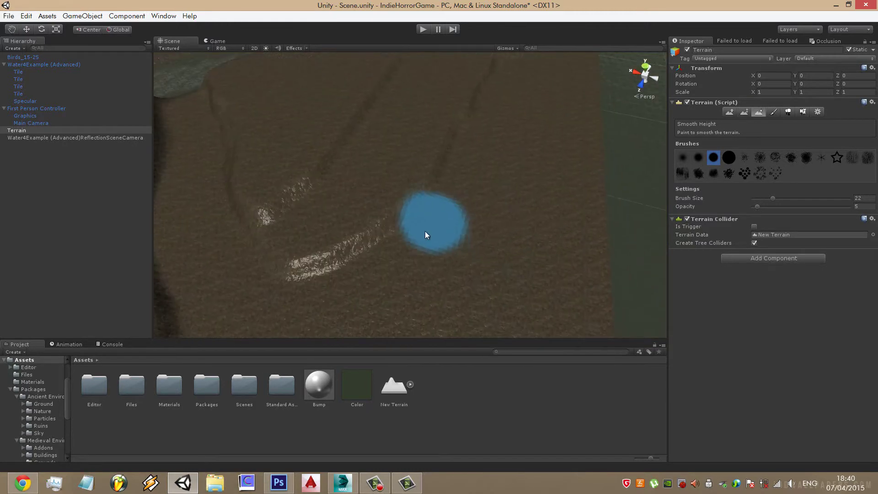
alt+drag(486, 101, 371, 194)
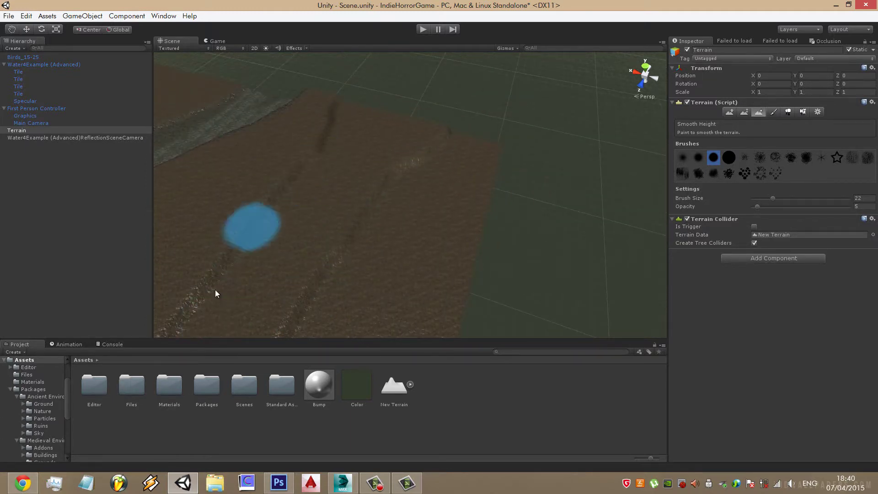
mouse_move(215, 289)
alt+mouse_down()
mouse_move(558, 184)
mouse_move(477, 214)
alt+mouse_up()
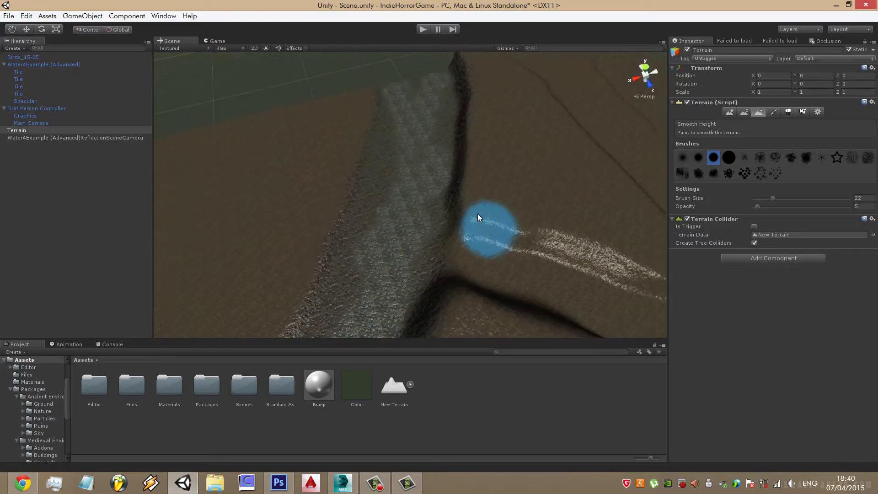
mouse_move(452, 54)
alt+mouse_down()
mouse_move(467, 255)
mouse_move(472, 239)
alt+mouse_up()
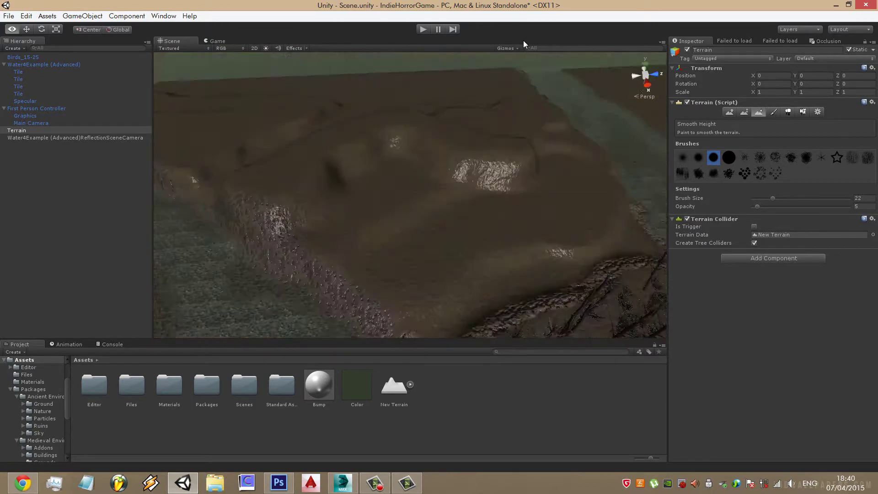
mouse_move(473, 239)
middle_down()
mouse_move(400, 197)
mouse_move(482, 150)
mouse_move(540, 137)
middle_up()
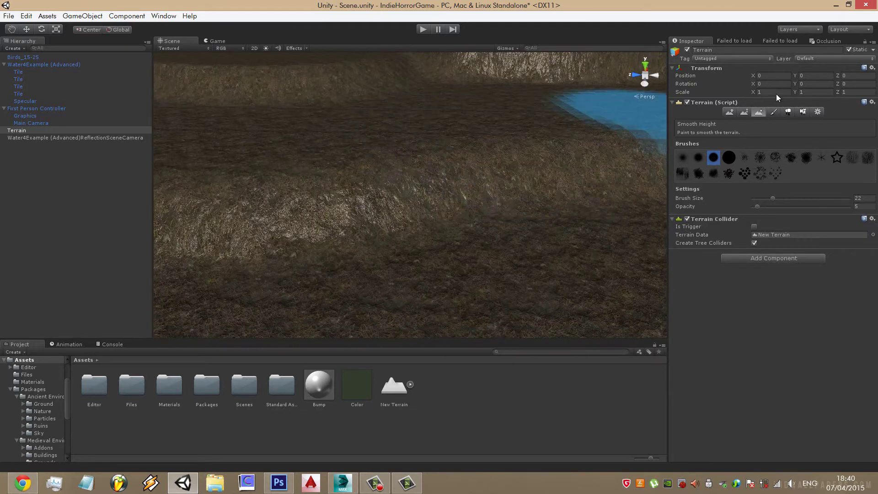
click(774, 112)
Set the brush to size 4 at opacity 100 and paint rock strips along the ridge
mouse_move(773, 256)
mouse_down()
mouse_move(763, 256)
mouse_move(851, 264)
mouse_up()
click(757, 254)
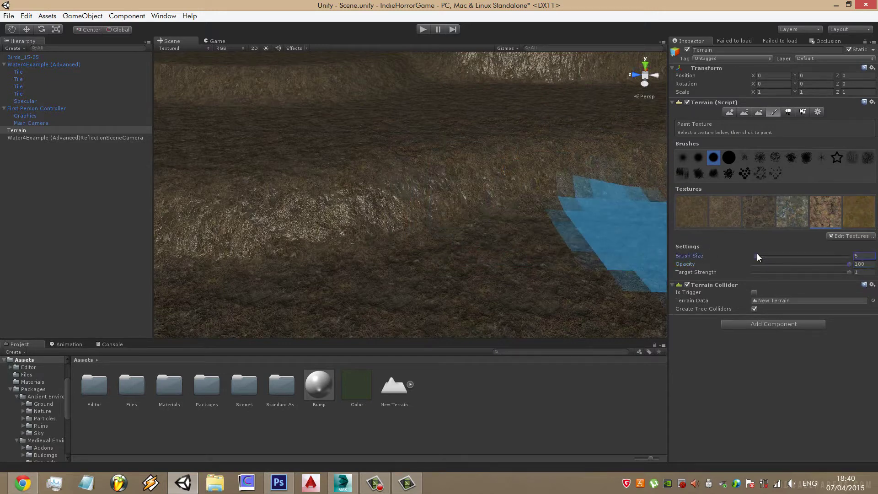
mouse_move(539, 189)
mouse_down()
mouse_move(500, 180)
mouse_move(628, 160)
mouse_up()
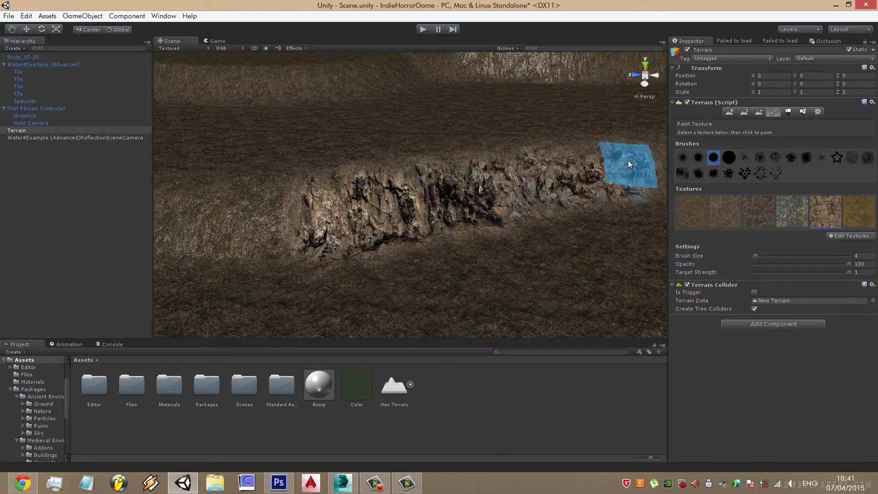
middle_drag(628, 160, 365, 192)
mouse_move(213, 221)
mouse_down()
mouse_move(377, 205)
mouse_move(457, 157)
mouse_up()
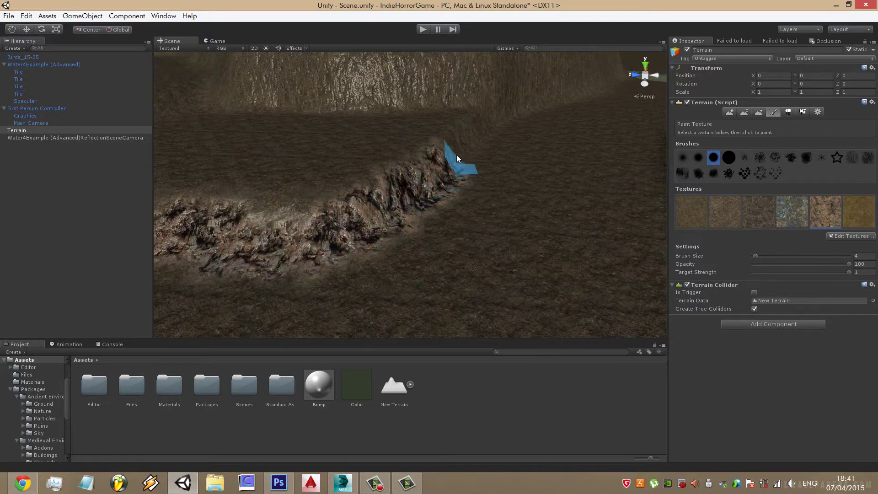
Paint rock texture across the cliff face beside the rock strip
mouse_move(494, 123)
alt+mouse_down()
mouse_move(274, 167)
mouse_move(398, 202)
alt+mouse_up()
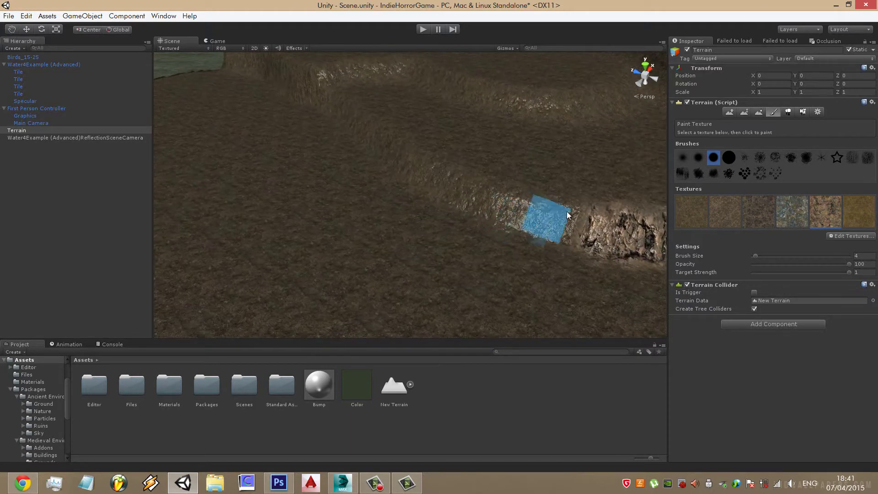
mouse_move(435, 169)
alt+mouse_down()
mouse_move(473, 169)
mouse_move(308, 190)
mouse_move(467, 167)
alt+mouse_up()
middle_drag(467, 167, 444, 148)
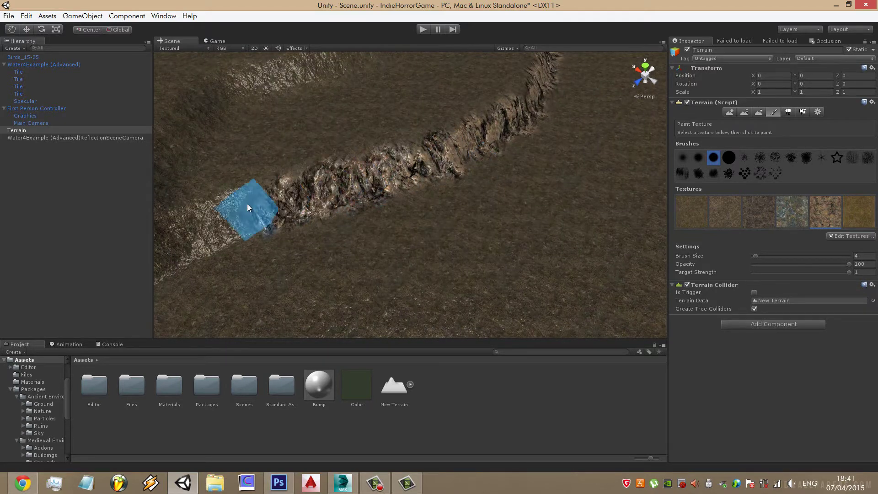
mouse_move(299, 228)
alt+mouse_down()
mouse_move(422, 229)
mouse_move(484, 207)
alt+mouse_up()
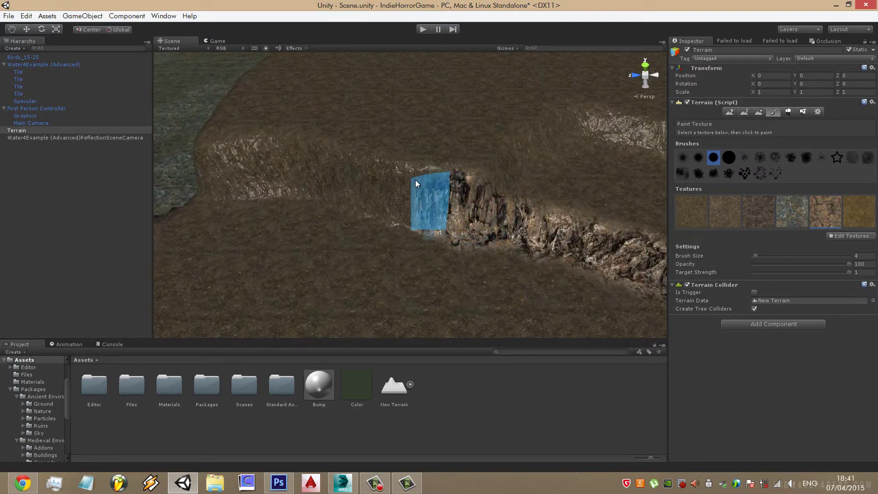
mouse_move(216, 164)
alt+mouse_down()
mouse_move(393, 114)
mouse_move(517, 125)
alt+mouse_up()
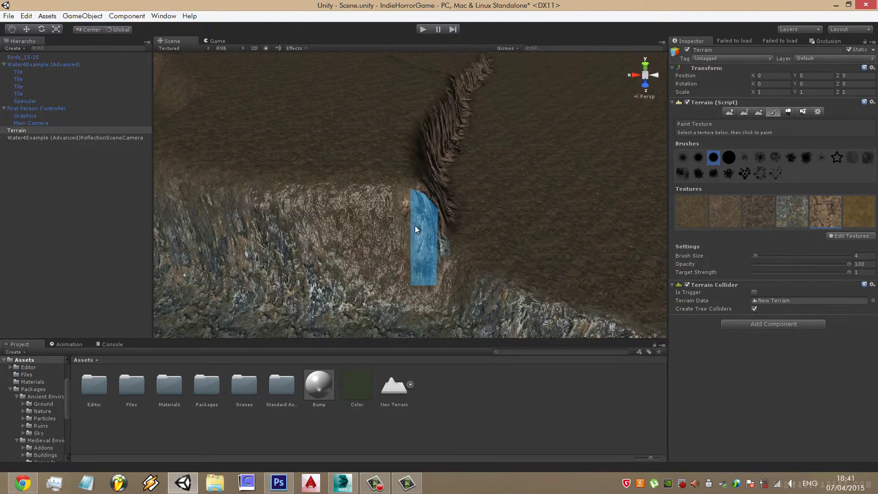
mouse_move(441, 281)
mouse_down()
mouse_move(361, 235)
mouse_move(305, 268)
mouse_move(396, 287)
mouse_move(201, 246)
mouse_move(410, 246)
mouse_move(294, 243)
mouse_up()
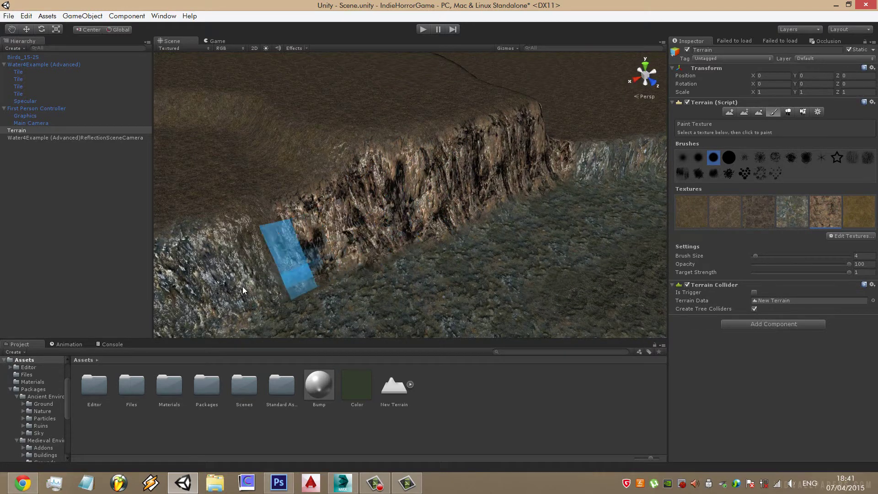
Paint rock texture up the cliff ridge on another terrain edge
mouse_move(242, 287)
alt+mouse_down()
mouse_move(332, 222)
mouse_move(477, 215)
alt+mouse_up()
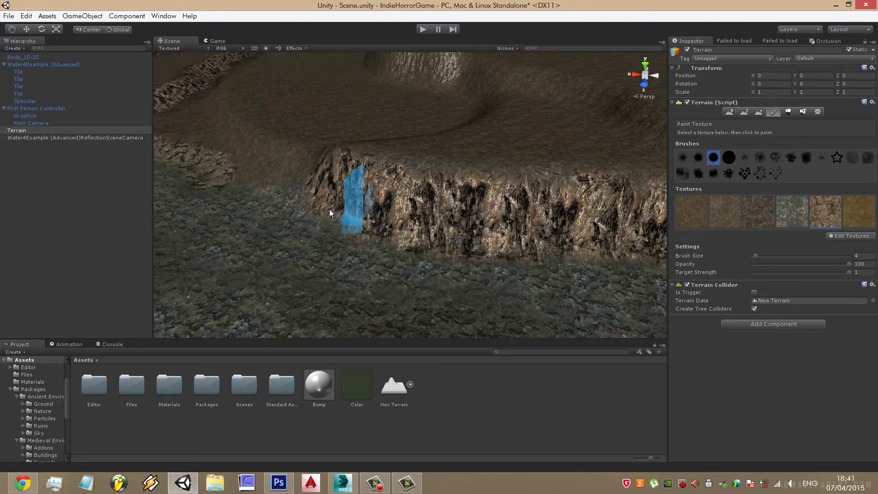
mouse_move(350, 196)
alt+mouse_down()
mouse_move(340, 194)
mouse_move(432, 193)
alt+mouse_up()
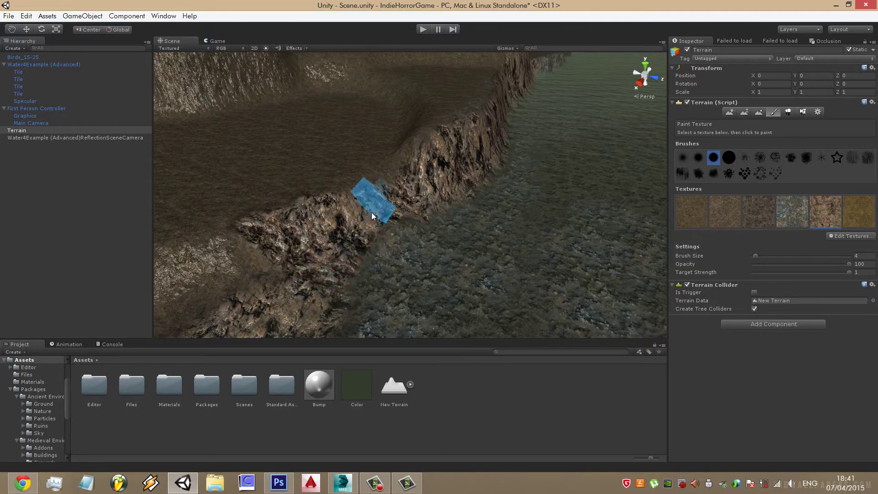
middle_drag(372, 212, 421, 206)
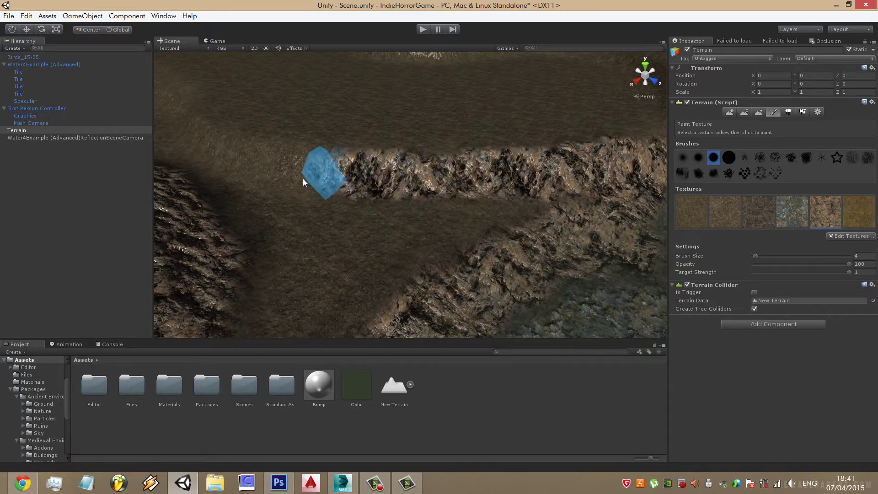
mouse_move(187, 137)
alt+mouse_down()
mouse_move(481, 217)
mouse_move(421, 205)
alt+mouse_up()
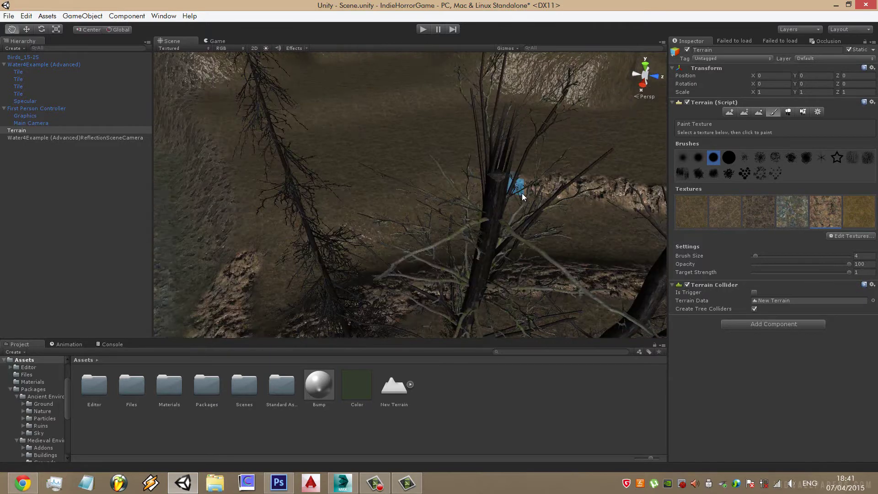
middle_drag(342, 202, 648, 177)
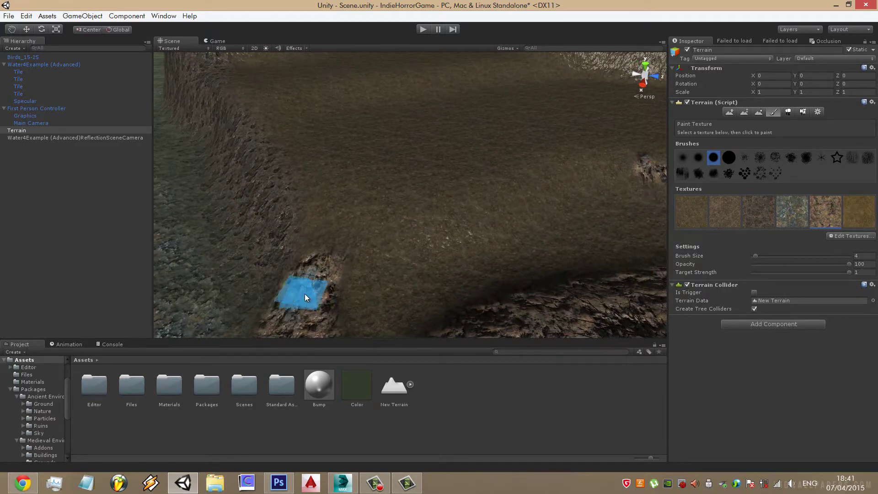
mouse_move(305, 293)
mouse_down()
mouse_move(334, 252)
mouse_move(512, 133)
mouse_move(468, 139)
mouse_move(484, 246)
mouse_move(444, 205)
mouse_move(534, 170)
mouse_up()
Paint the second, darker texture over the sandy patch on the rocky slope
scroll(534, 170, up, 5)
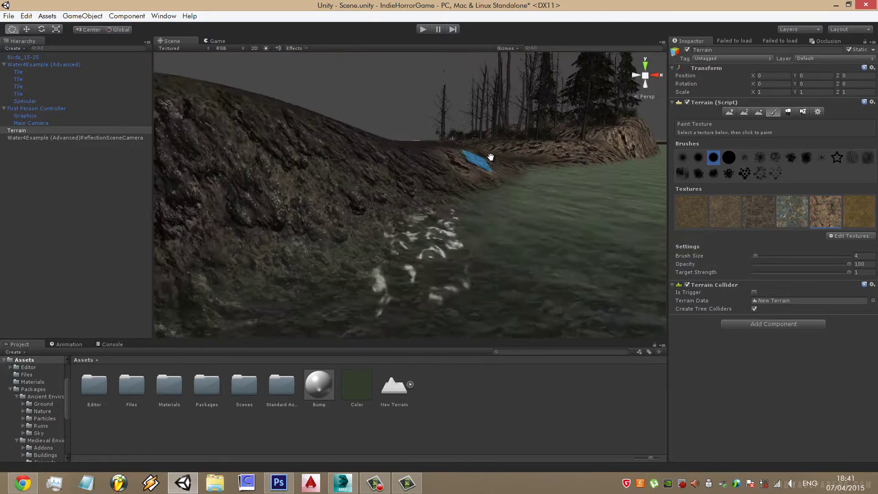
alt+drag(479, 192, 253, 169)
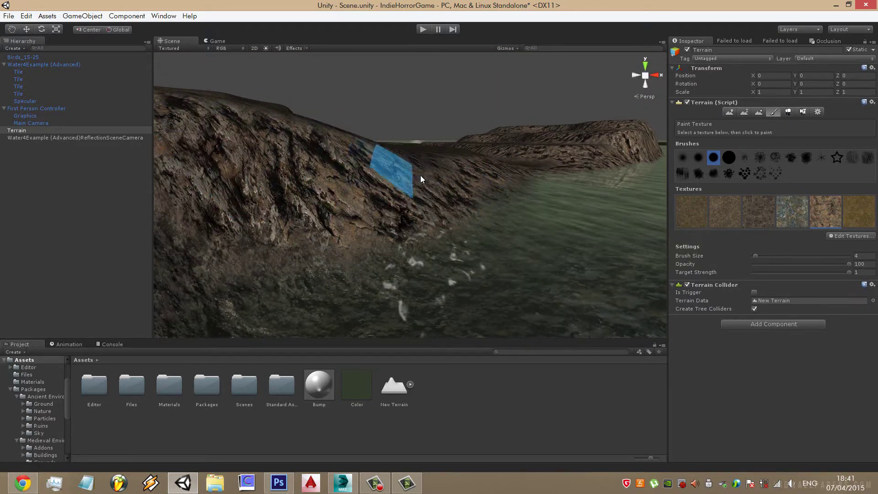
mouse_move(477, 199)
alt+mouse_down()
mouse_move(397, 206)
mouse_move(404, 227)
alt+mouse_up()
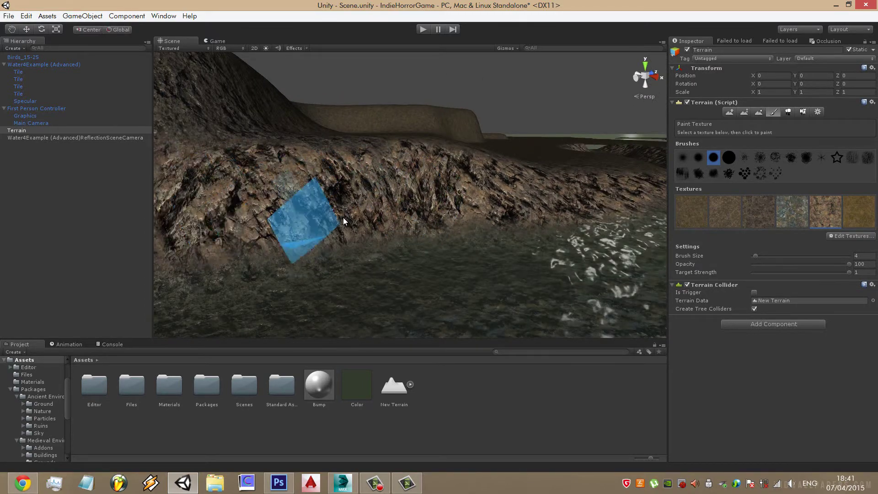
alt+right_drag(343, 218, 497, 292)
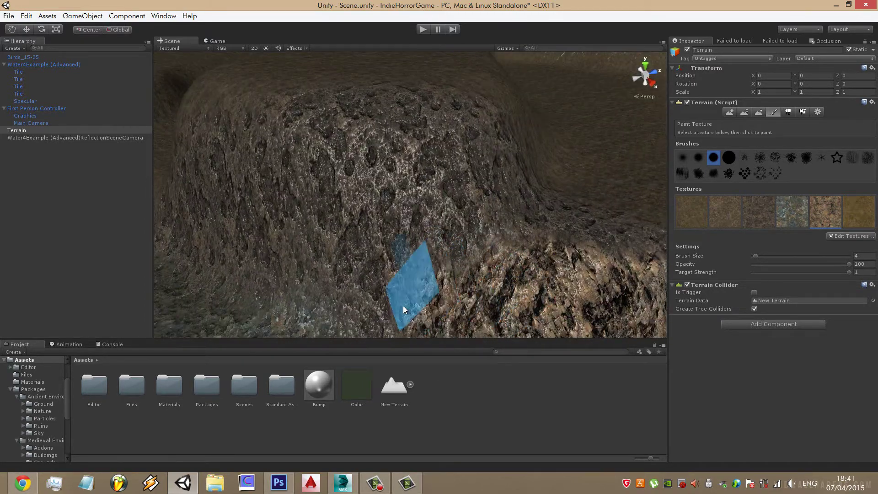
scroll(425, 311, down, 2)
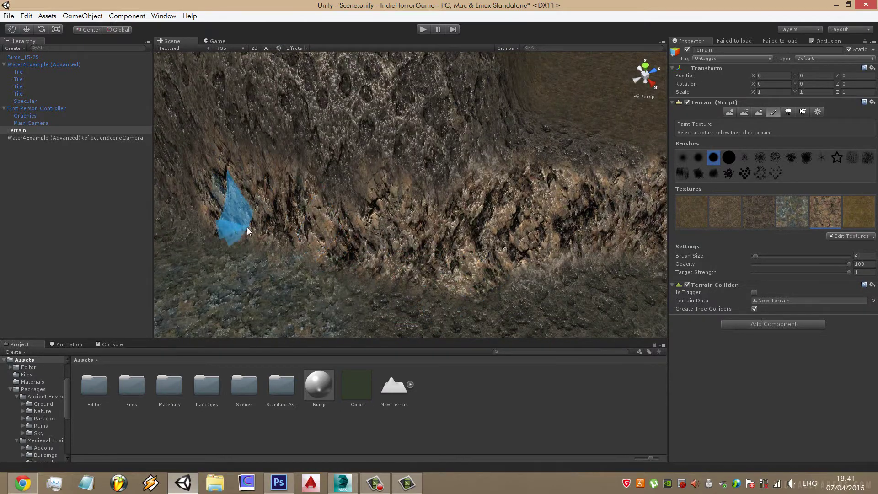
scroll(329, 237, down, 3)
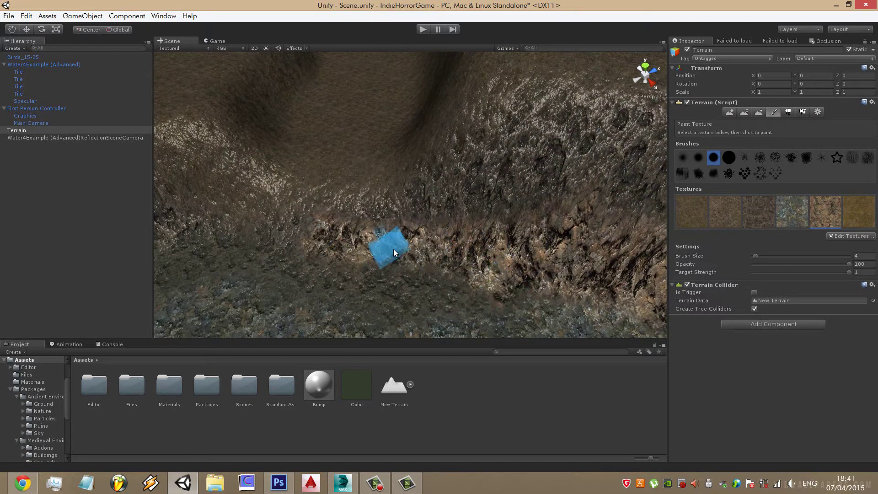
scroll(399, 246, up, 3)
click(720, 213)
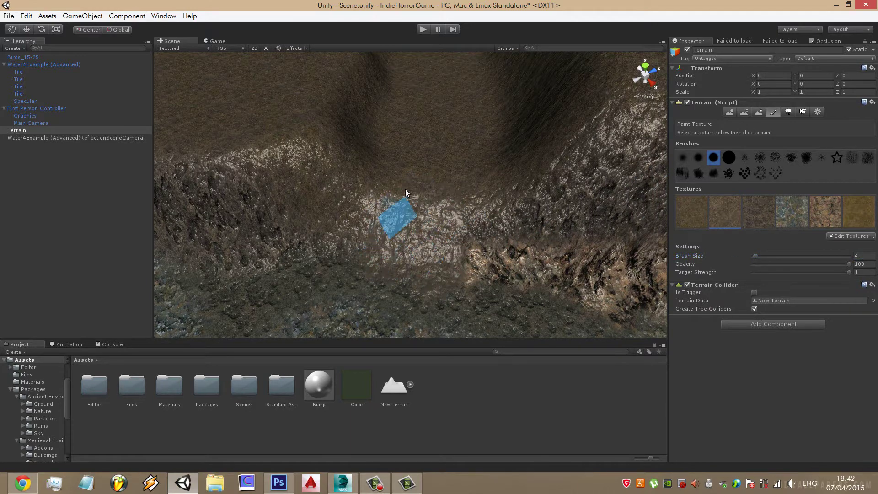
drag(460, 208, 480, 237)
Return to the rocky texture and paint it over the mound
click(826, 211)
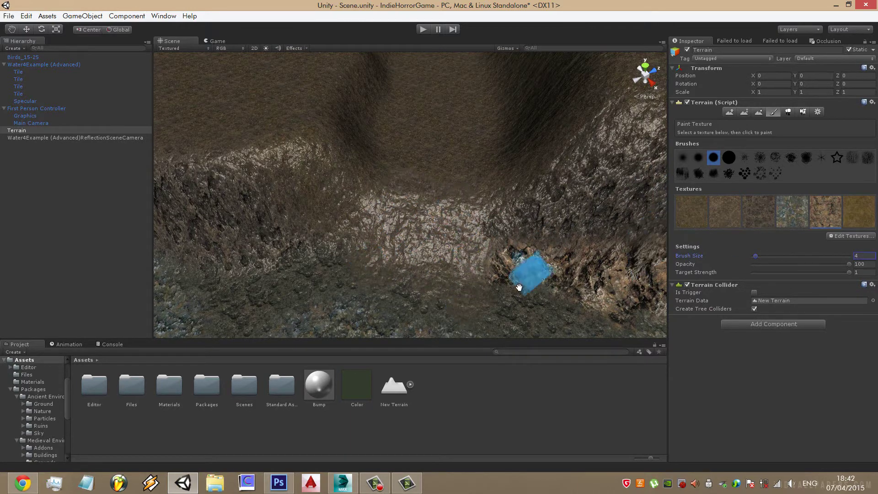
scroll(422, 215, up, 5)
scroll(426, 136, up, 3)
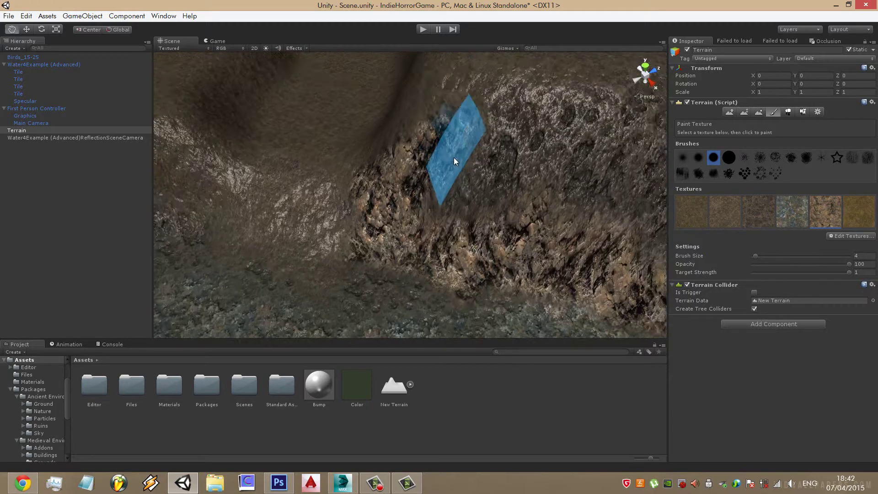
scroll(453, 157, up, 3)
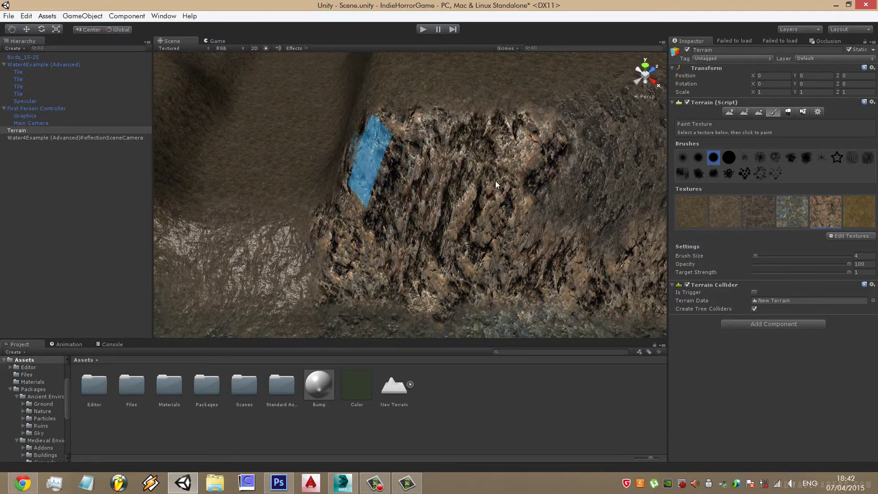
mouse_move(620, 177)
alt+mouse_down()
mouse_move(369, 172)
mouse_move(303, 158)
mouse_move(435, 226)
alt+mouse_up()
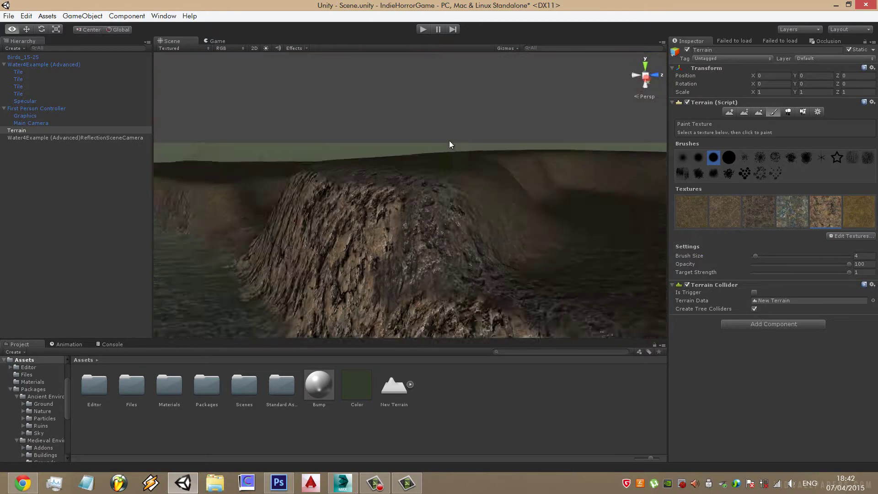
drag(316, 288, 386, 207)
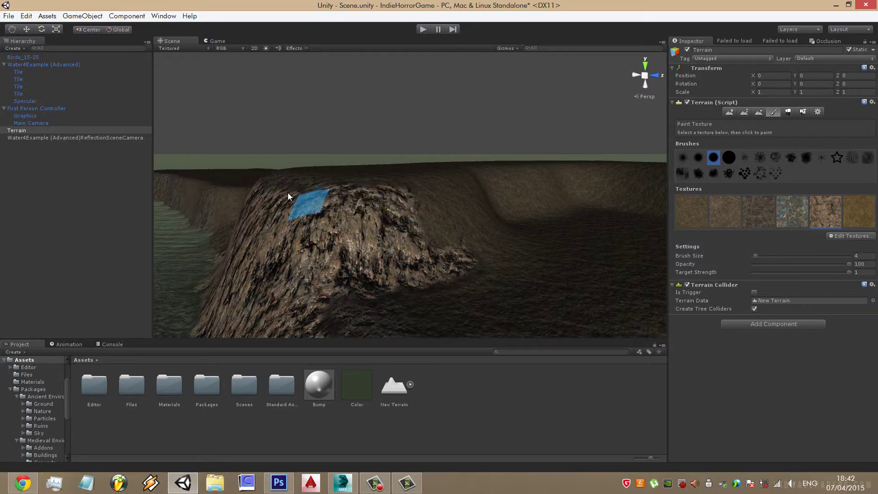
Paint rock texture onto the ridge's smooth slope above the water steps
mouse_move(287, 193)
alt+mouse_down()
mouse_move(234, 282)
mouse_move(342, 249)
mouse_move(331, 247)
mouse_move(500, 270)
mouse_move(465, 227)
mouse_move(361, 228)
mouse_move(621, 237)
mouse_move(460, 216)
mouse_move(448, 227)
mouse_move(492, 193)
mouse_move(569, 286)
mouse_move(545, 226)
mouse_move(405, 156)
mouse_move(306, 152)
mouse_move(570, 169)
mouse_move(597, 265)
mouse_move(477, 204)
alt+mouse_up()
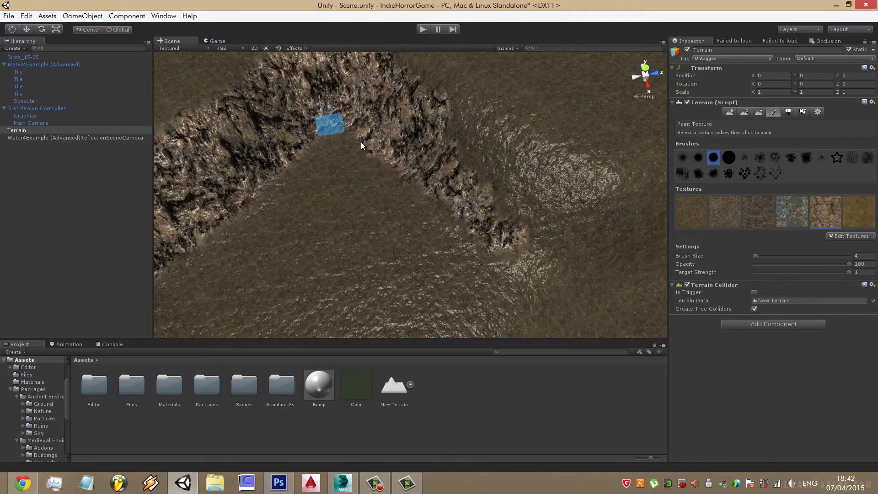
mouse_move(361, 142)
mouse_down()
mouse_move(531, 283)
mouse_move(629, 209)
mouse_move(444, 117)
mouse_up()
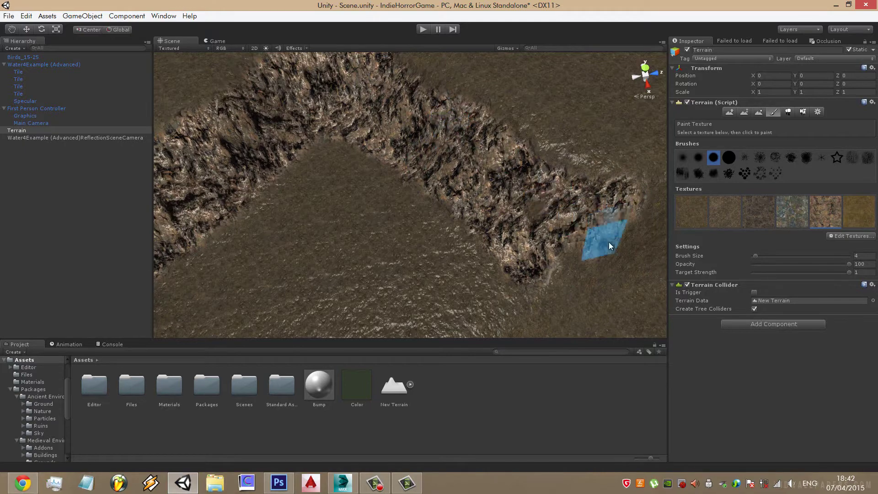
mouse_move(534, 174)
alt+mouse_down()
mouse_move(333, 248)
mouse_move(427, 189)
alt+mouse_up()
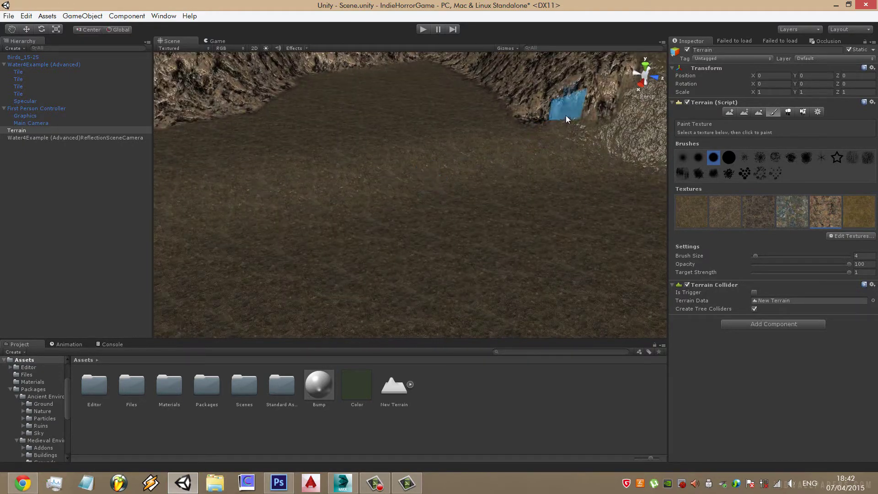
middle_drag(336, 182, 519, 164)
alt+drag(520, 164, 384, 163)
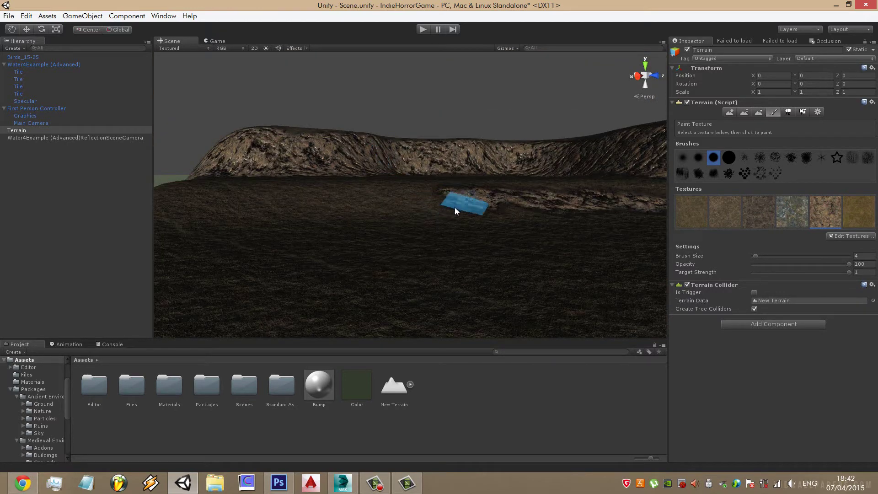
Paint rock texture over the slopes above and right of the rocky strip
mouse_move(221, 198)
alt+mouse_down()
mouse_move(331, 208)
mouse_move(327, 224)
alt+mouse_up()
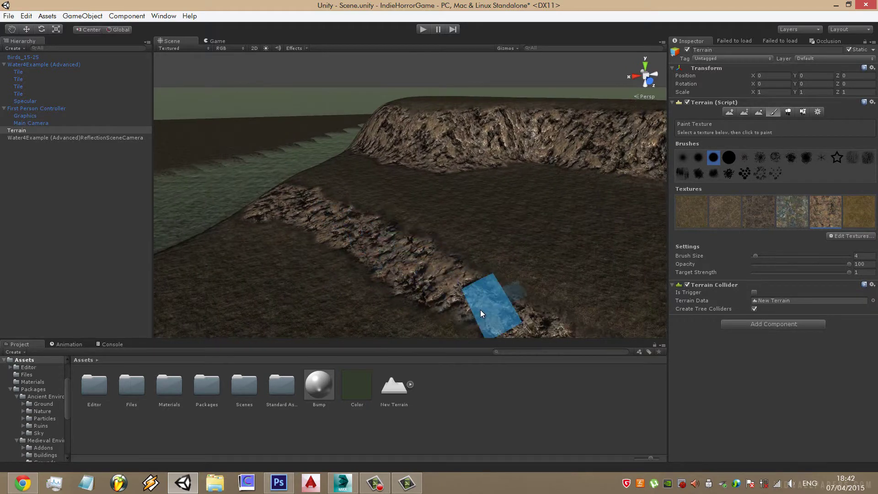
alt+drag(480, 309, 372, 218)
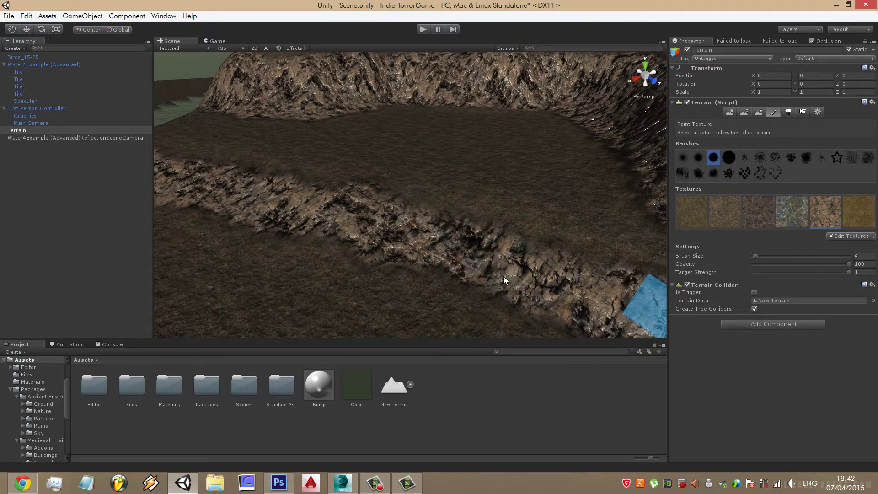
alt+drag(504, 276, 275, 243)
mouse_move(284, 180)
mouse_down()
mouse_move(395, 118)
mouse_move(386, 194)
mouse_up()
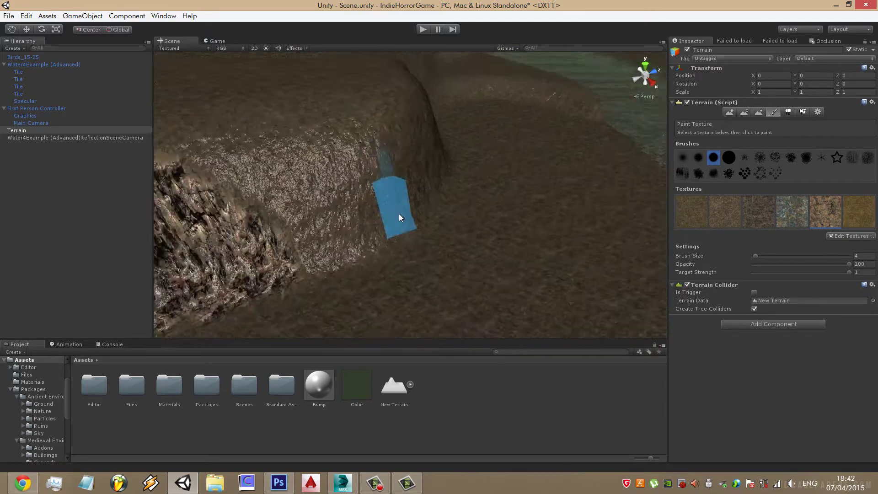
drag(404, 159, 584, 296)
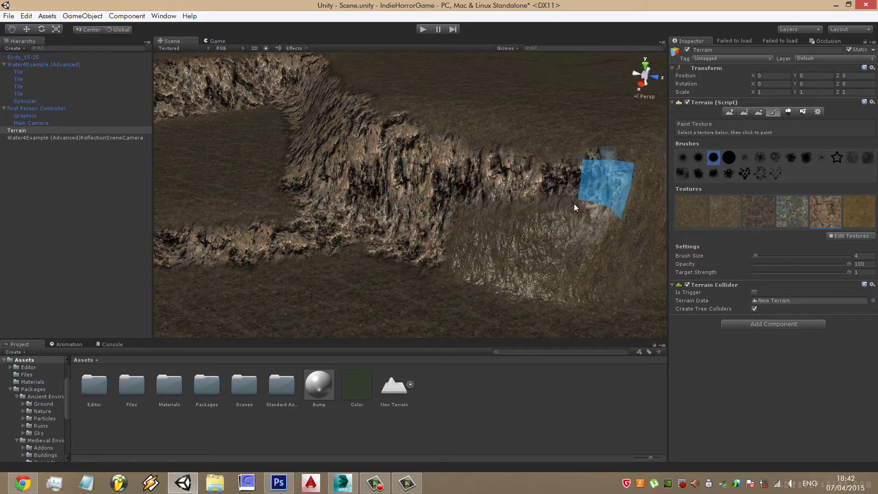
mouse_move(394, 257)
alt+mouse_down()
mouse_move(259, 259)
mouse_move(342, 179)
alt+mouse_up()
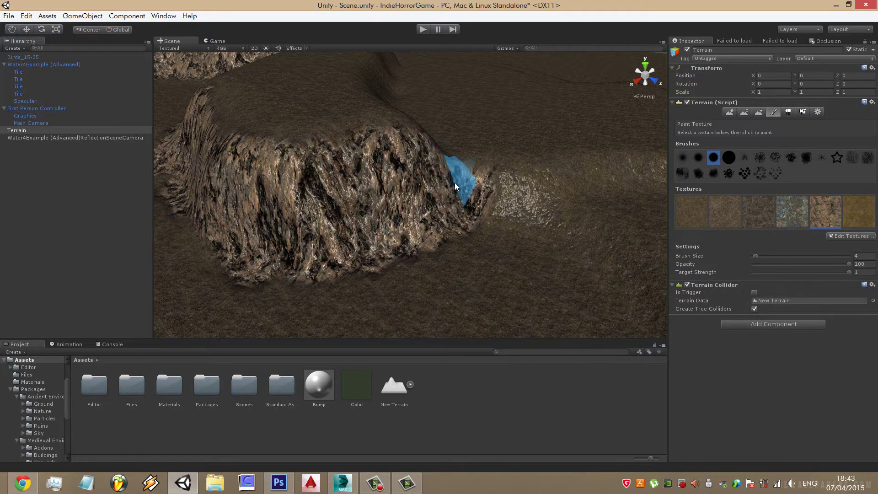
Paint rock texture along a ridge edge beside the hill and water
scroll(455, 182, down, 3)
alt+drag(463, 243, 487, 243)
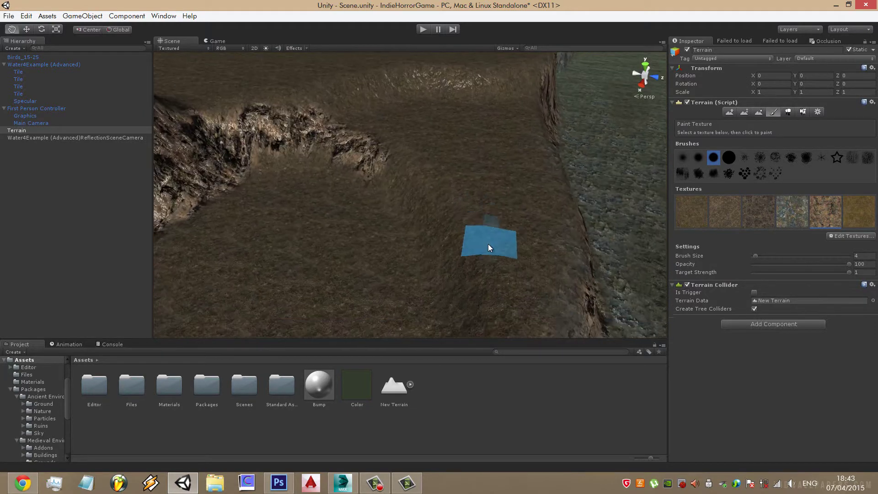
alt+drag(410, 295, 460, 237)
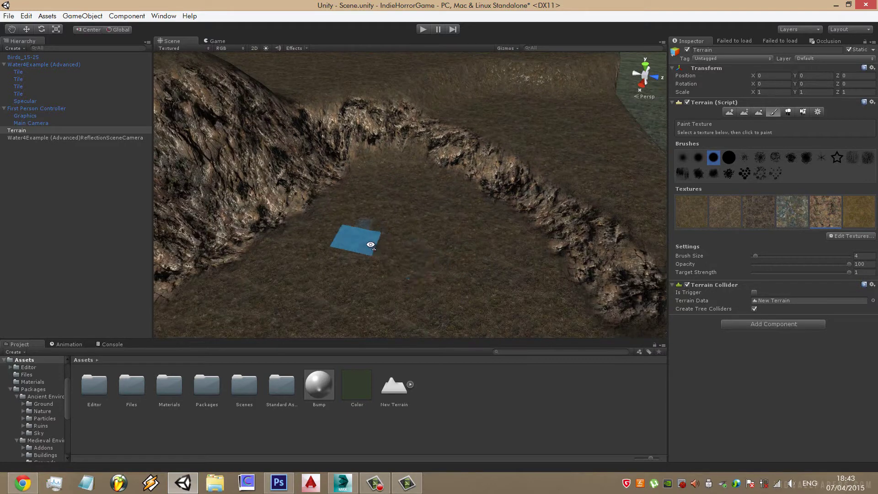
mouse_move(528, 257)
alt+mouse_down()
mouse_move(325, 258)
mouse_move(586, 221)
alt+mouse_up()
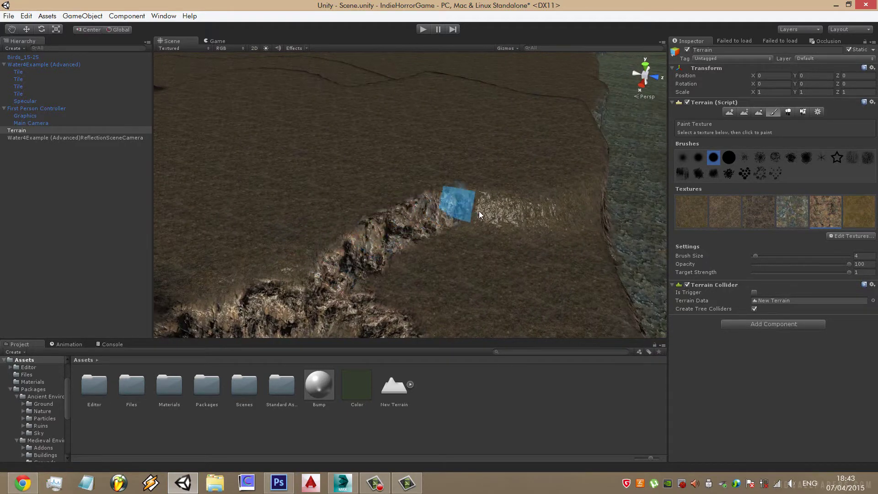
middle_drag(587, 220, 389, 242)
Continue painting rock texture along the ridge from a new angle
scroll(389, 239, down, 3)
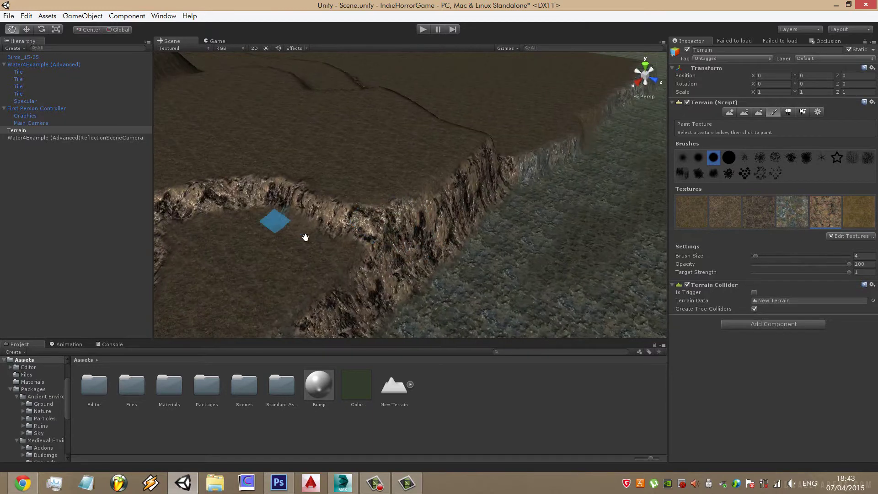
mouse_move(389, 239)
alt+mouse_down()
mouse_move(279, 222)
mouse_move(298, 209)
mouse_move(587, 273)
alt+mouse_up()
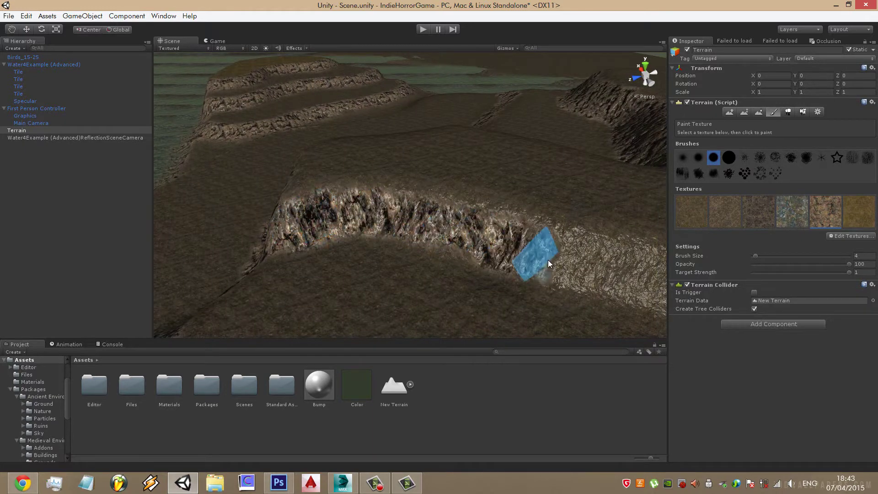
scroll(358, 200, up, 3)
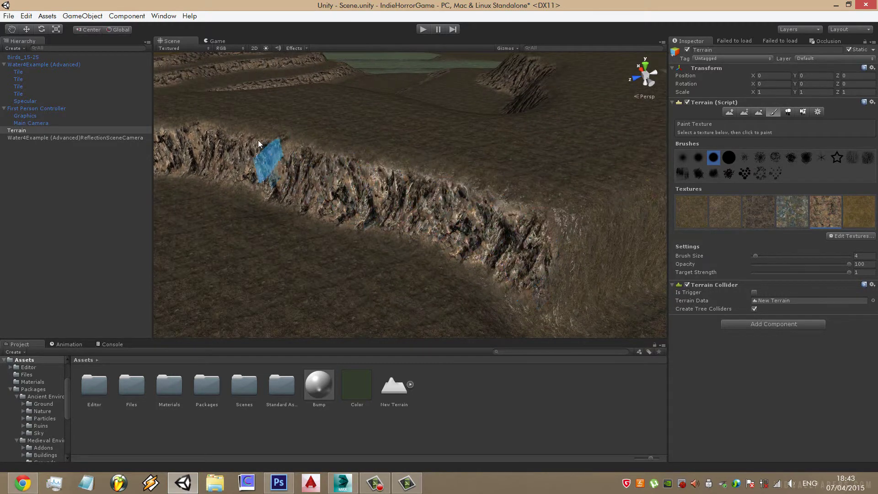
middle_drag(216, 135, 397, 201)
Orbit around the rocky cliff face to review it beside the water
alt+drag(407, 231, 382, 284)
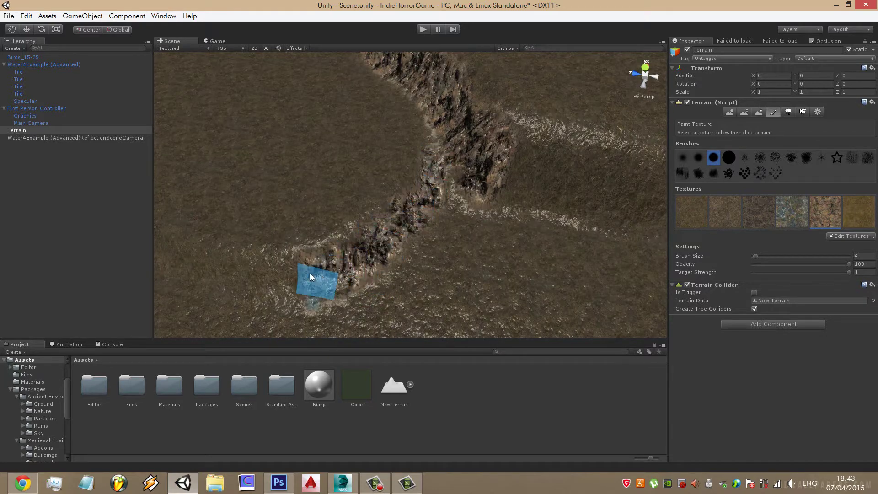
mouse_move(310, 273)
alt+mouse_down()
mouse_move(485, 216)
mouse_move(284, 209)
mouse_move(372, 196)
alt+mouse_up()
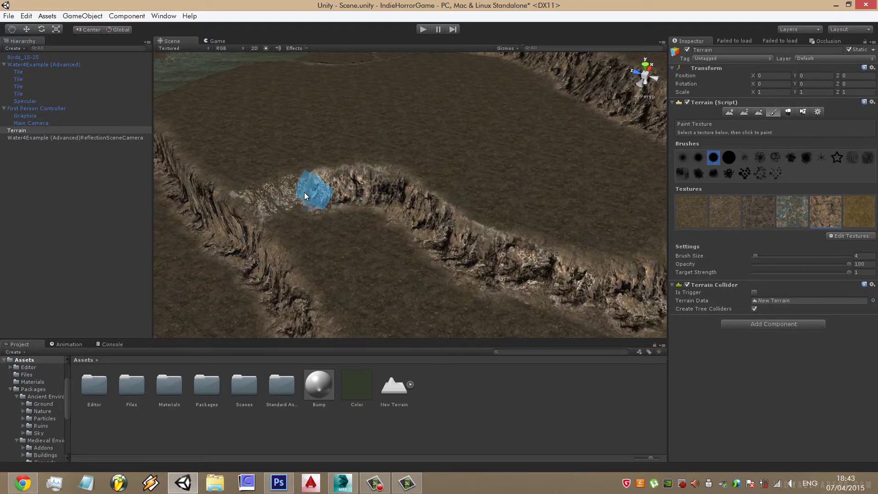
mouse_move(259, 207)
alt+mouse_down()
mouse_move(486, 207)
mouse_move(277, 183)
alt+mouse_up()
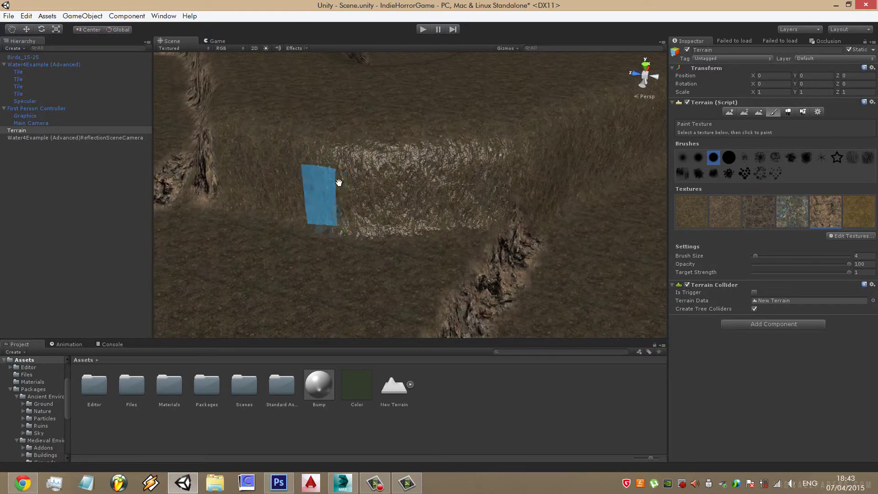
mouse_move(360, 183)
alt+mouse_down()
mouse_move(325, 143)
mouse_move(578, 183)
mouse_move(363, 124)
mouse_move(467, 161)
alt+mouse_up()
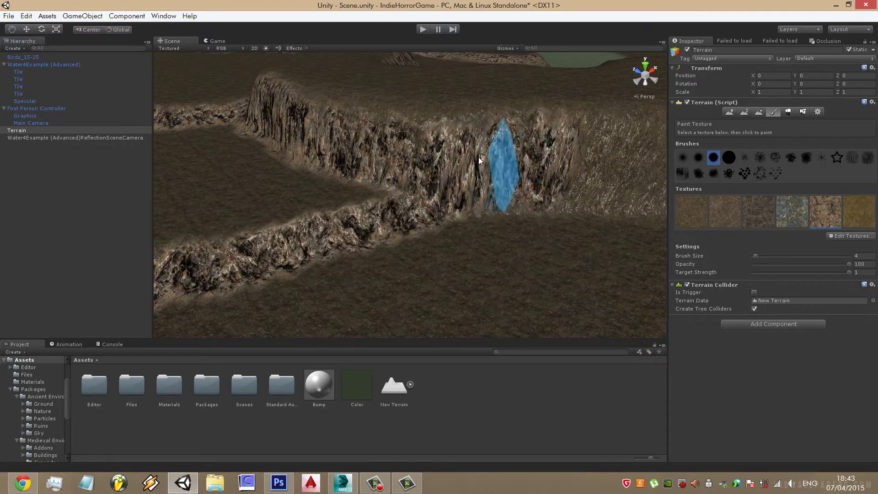
mouse_move(570, 136)
alt+mouse_down()
mouse_move(360, 145)
mouse_move(263, 161)
mouse_move(424, 150)
mouse_move(385, 185)
mouse_move(532, 178)
alt+mouse_up()
mouse_move(429, 191)
alt+mouse_down()
mouse_move(320, 177)
mouse_move(246, 111)
mouse_move(433, 169)
mouse_move(339, 164)
mouse_move(416, 216)
alt+mouse_up()
scroll(416, 216, down, 3)
scroll(423, 191, down, 8)
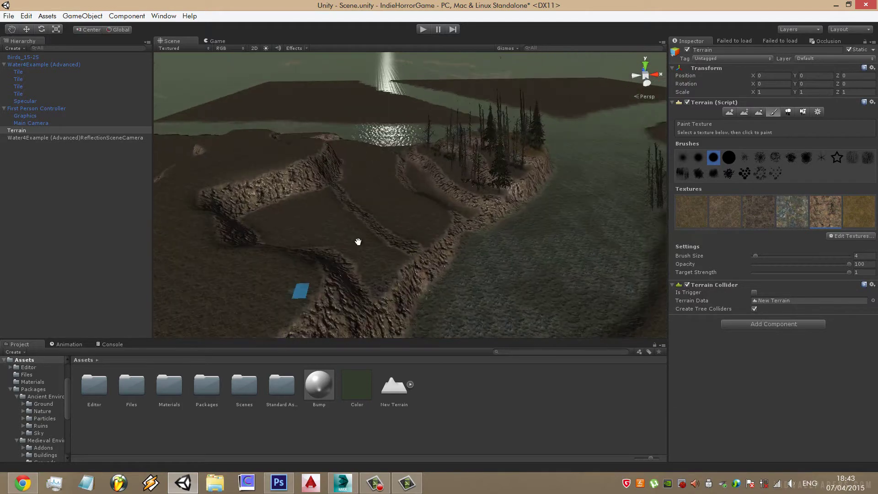
scroll(360, 241, up, 8)
mouse_move(355, 284)
alt+mouse_down()
mouse_move(479, 187)
mouse_move(334, 125)
mouse_move(256, 177)
alt+mouse_up()
alt+drag(385, 171, 347, 202)
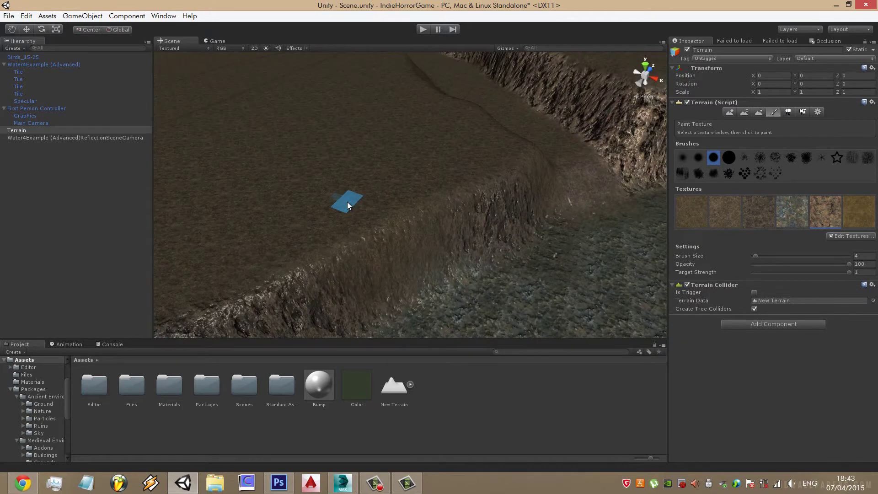
scroll(471, 255, up, 2)
click(380, 481)
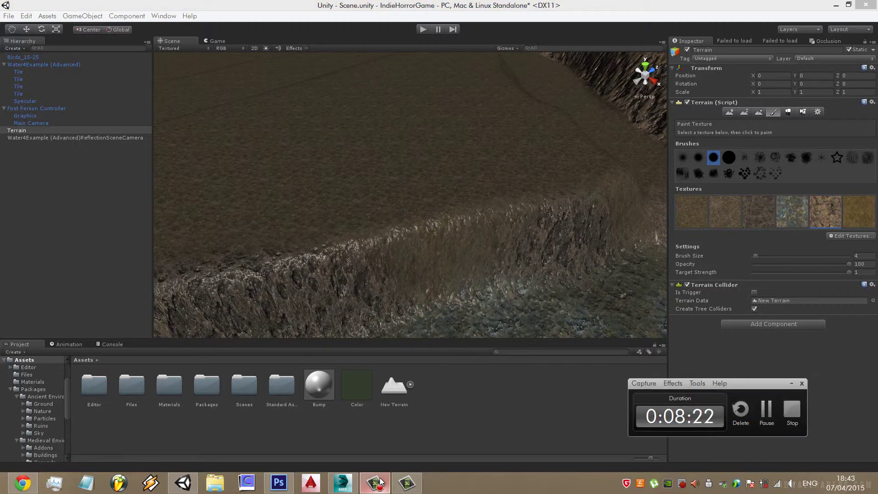
click(381, 482)
mouse_move(471, 235)
alt+mouse_down()
mouse_move(387, 177)
mouse_move(522, 158)
mouse_move(374, 160)
mouse_move(597, 201)
mouse_move(550, 169)
mouse_move(319, 159)
mouse_move(446, 195)
mouse_move(295, 139)
mouse_move(463, 156)
mouse_move(374, 140)
mouse_move(444, 209)
mouse_move(421, 190)
mouse_move(298, 205)
mouse_move(298, 252)
mouse_move(433, 227)
mouse_move(372, 217)
mouse_move(394, 190)
mouse_move(583, 197)
mouse_move(544, 195)
mouse_move(515, 210)
mouse_move(410, 150)
alt+mouse_up()
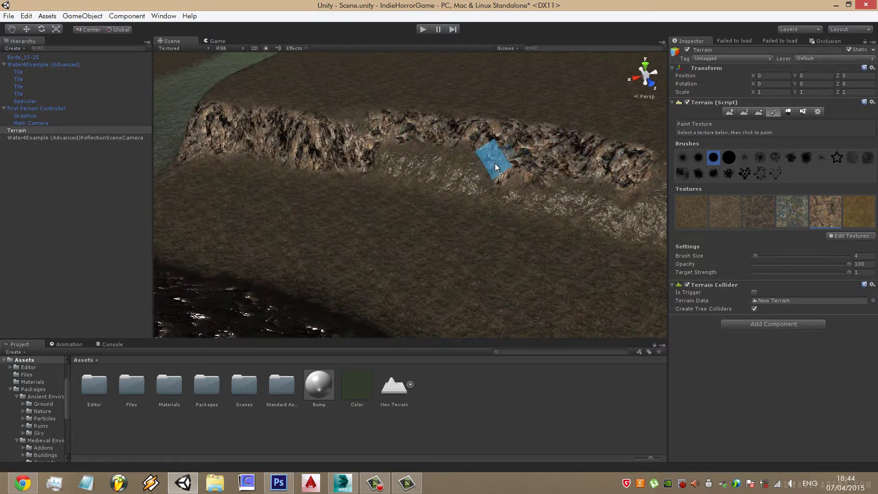
Paint rock texture over the bright speckled band along the ridge
mouse_move(495, 163)
mouse_down()
mouse_move(371, 152)
mouse_move(591, 197)
mouse_move(349, 132)
mouse_up()
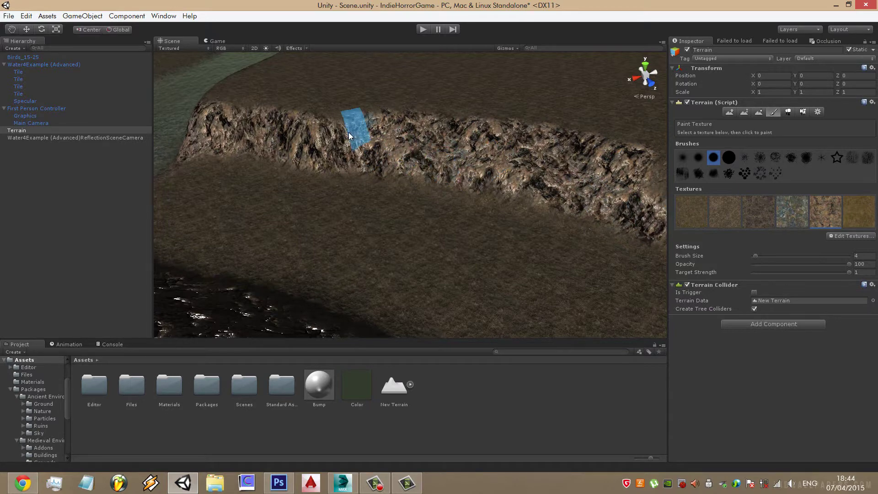
alt+drag(553, 193, 410, 173)
mouse_move(322, 142)
mouse_down()
mouse_move(460, 191)
mouse_move(309, 172)
mouse_move(560, 183)
mouse_move(206, 199)
mouse_move(397, 225)
mouse_move(441, 174)
mouse_move(344, 191)
mouse_move(145, 180)
mouse_move(381, 188)
mouse_move(357, 177)
mouse_move(462, 239)
mouse_move(598, 290)
mouse_move(420, 235)
mouse_move(598, 261)
mouse_move(311, 231)
mouse_move(623, 274)
mouse_move(431, 251)
mouse_move(339, 207)
mouse_move(520, 283)
mouse_move(378, 201)
mouse_move(394, 199)
mouse_move(447, 232)
mouse_up()
mouse_move(555, 235)
mouse_down()
mouse_move(435, 201)
mouse_move(253, 232)
mouse_move(519, 235)
mouse_move(525, 242)
mouse_move(473, 201)
mouse_up()
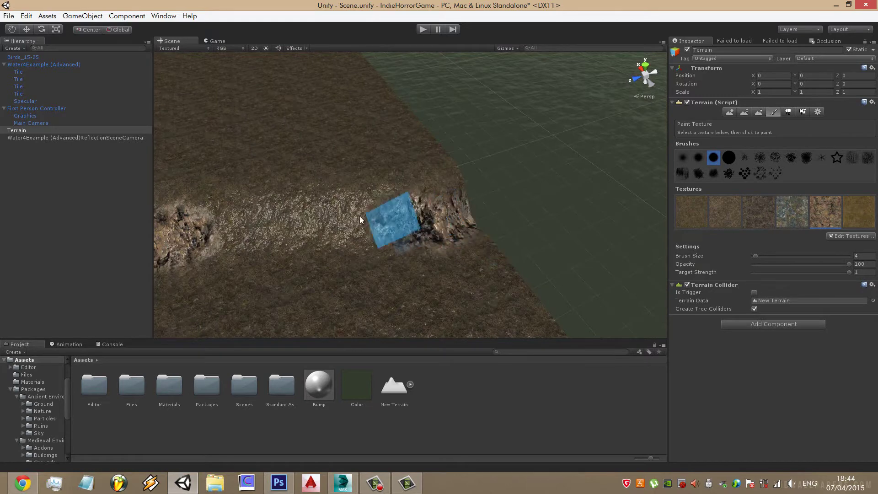
mouse_move(360, 216)
mouse_down()
mouse_move(199, 224)
mouse_move(418, 195)
mouse_move(528, 293)
mouse_move(350, 239)
mouse_move(339, 205)
mouse_up()
Pan and tilt along the ridge to review the newly textured cliff edge
alt+drag(474, 149, 449, 180)
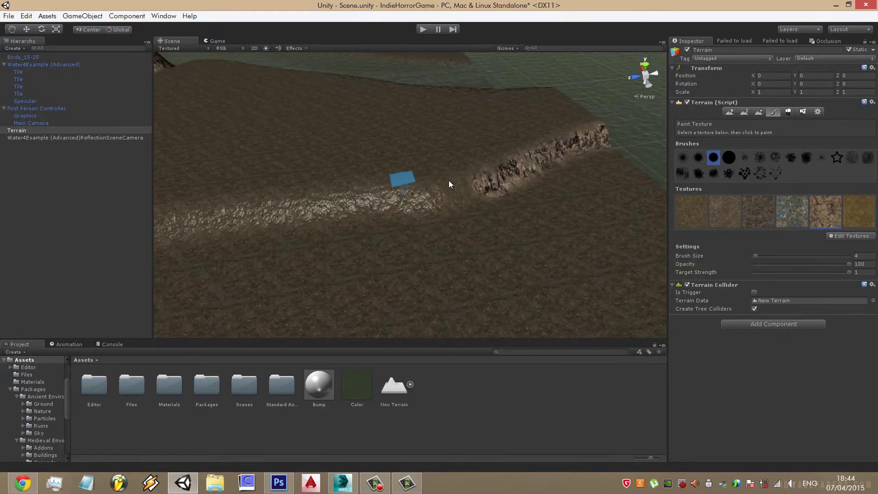
mouse_move(271, 201)
alt+mouse_down()
mouse_move(399, 167)
mouse_move(367, 172)
mouse_move(583, 156)
alt+mouse_up()
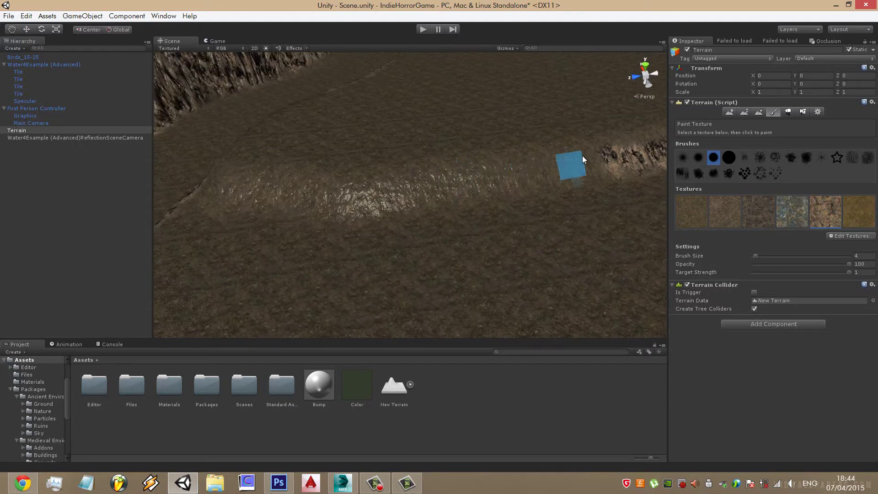
alt+drag(399, 186, 485, 140)
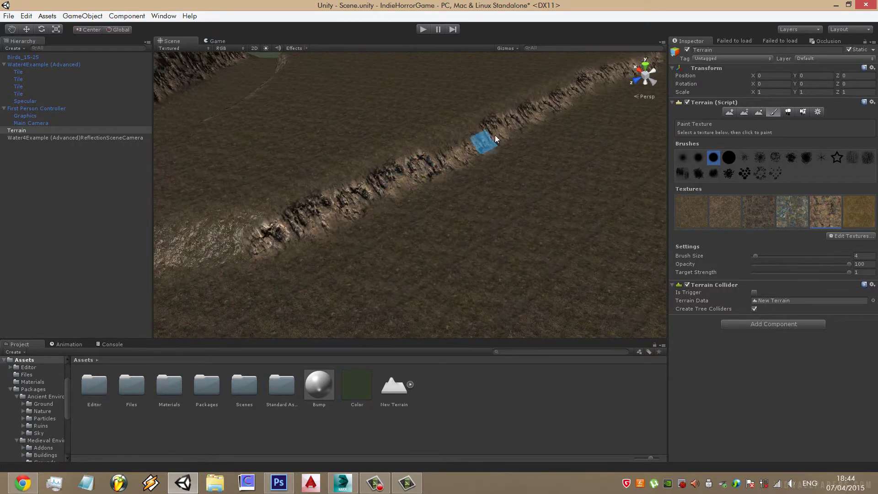
mouse_move(534, 112)
middle_down()
mouse_move(538, 133)
mouse_move(581, 148)
middle_up()
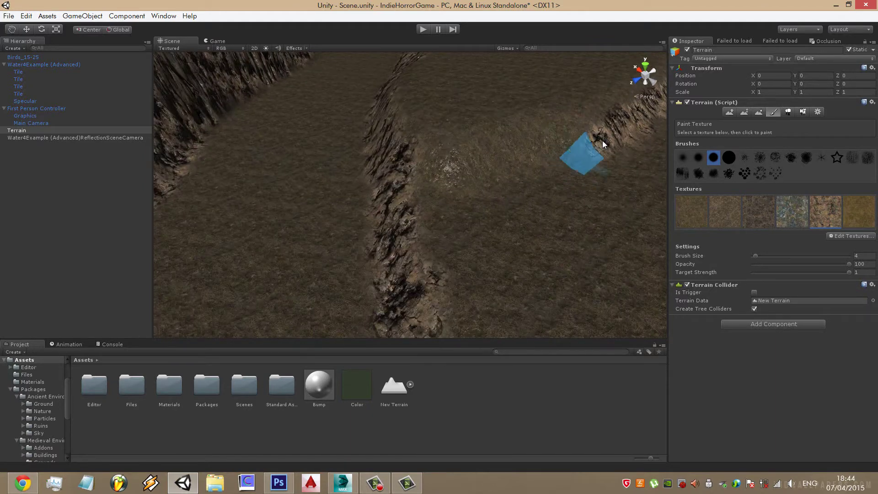
middle_drag(419, 164, 420, 251)
scroll(420, 251, down, 5)
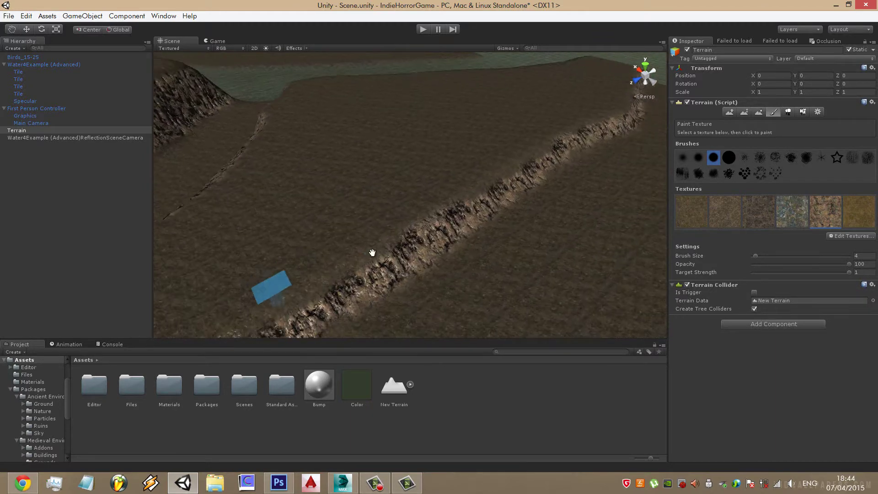
mouse_move(559, 343)
alt+mouse_down()
mouse_move(353, 193)
mouse_move(519, 195)
alt+mouse_up()
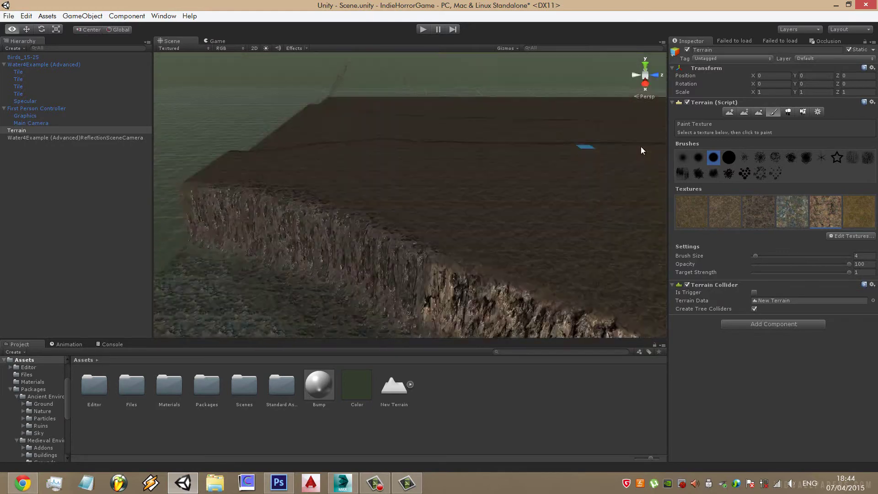
Orbit along the cliff face to view the water, trees and waterfall
middle_drag(382, 182, 412, 183)
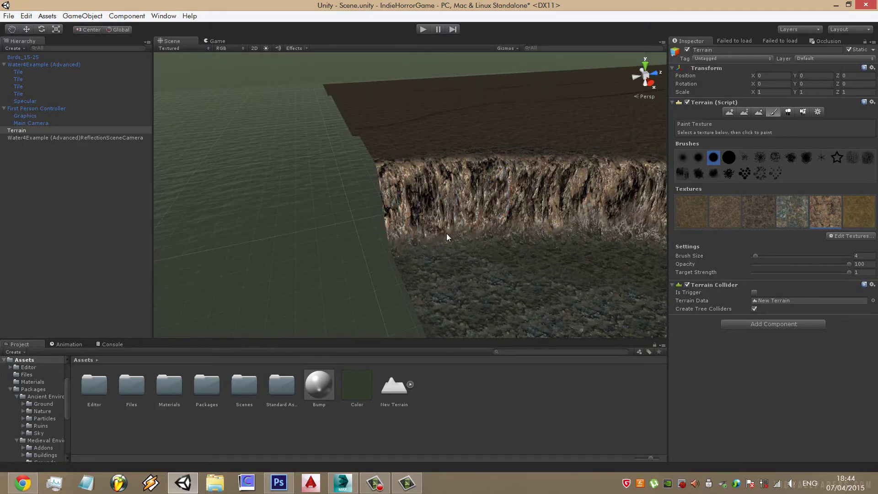
scroll(370, 238, up, 3)
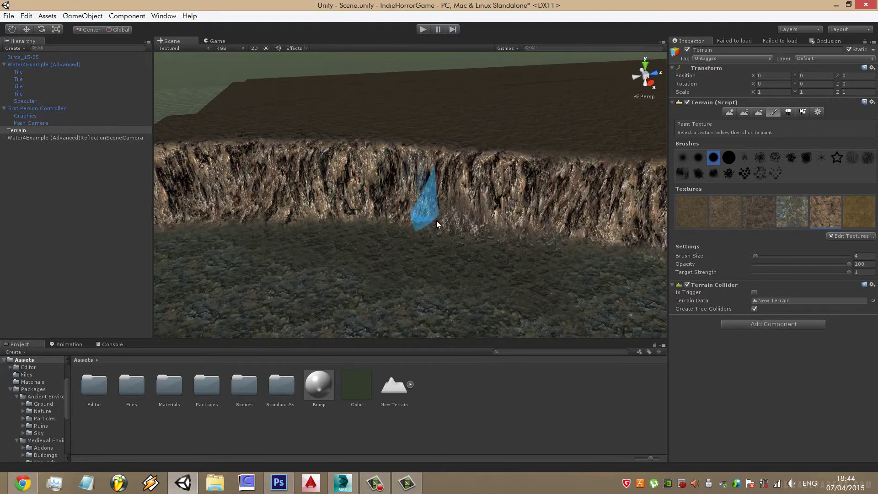
middle_drag(568, 232, 312, 222)
mouse_move(311, 222)
alt+mouse_down()
mouse_move(632, 306)
mouse_move(449, 220)
mouse_move(466, 157)
mouse_move(421, 195)
mouse_move(583, 226)
mouse_move(347, 146)
alt+mouse_up()
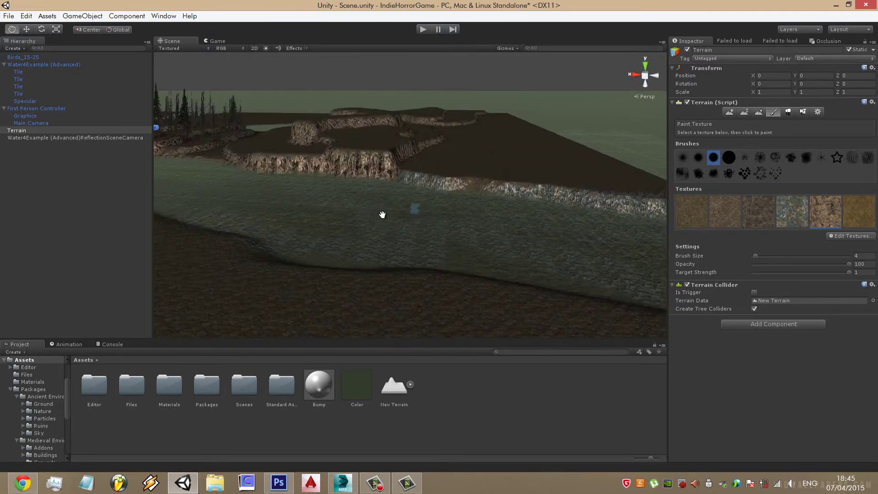
scroll(413, 216, up, 10)
middle_drag(539, 241, 417, 233)
scroll(417, 234, down, 5)
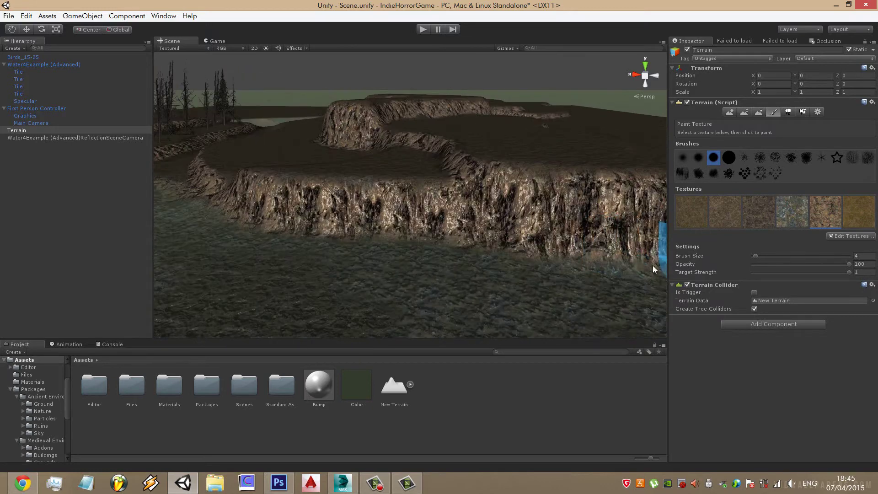
Frame the cliff up close and switch to Paint Height with target height 55
middle_drag(652, 265, 577, 272)
alt+drag(576, 270, 625, 254)
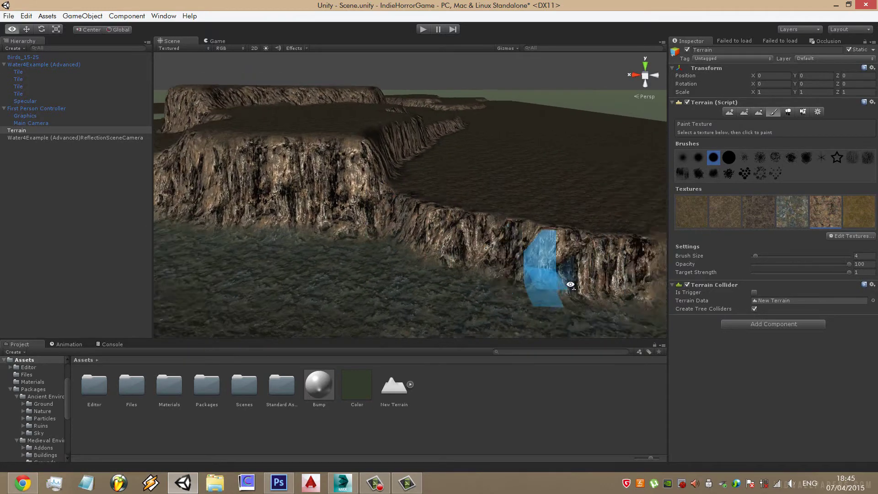
middle_drag(624, 255, 603, 281)
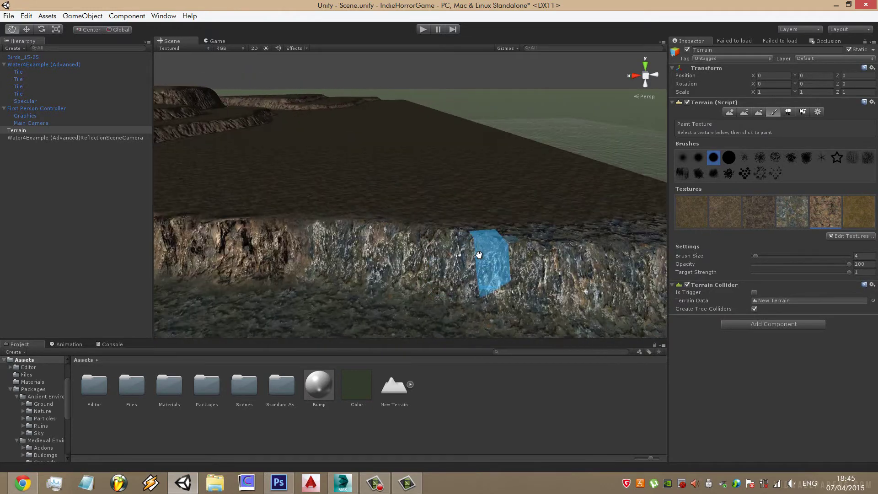
scroll(603, 281, down, 3)
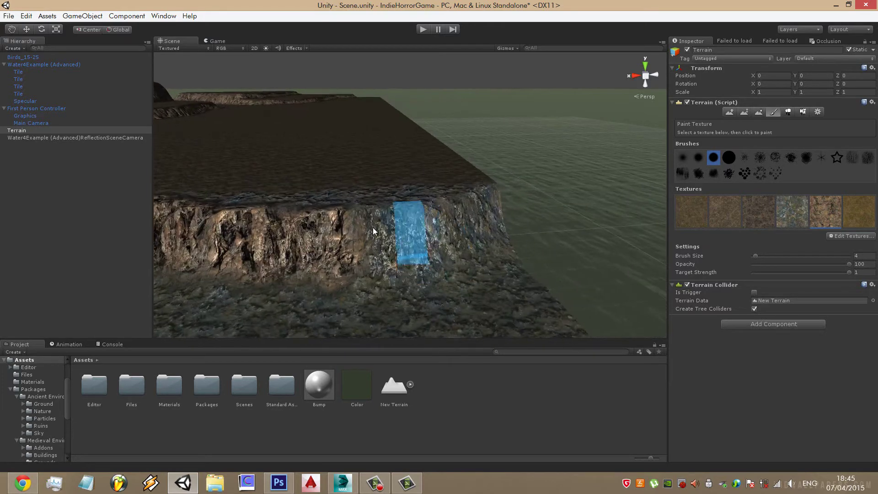
scroll(527, 212, up, 5)
click(745, 112)
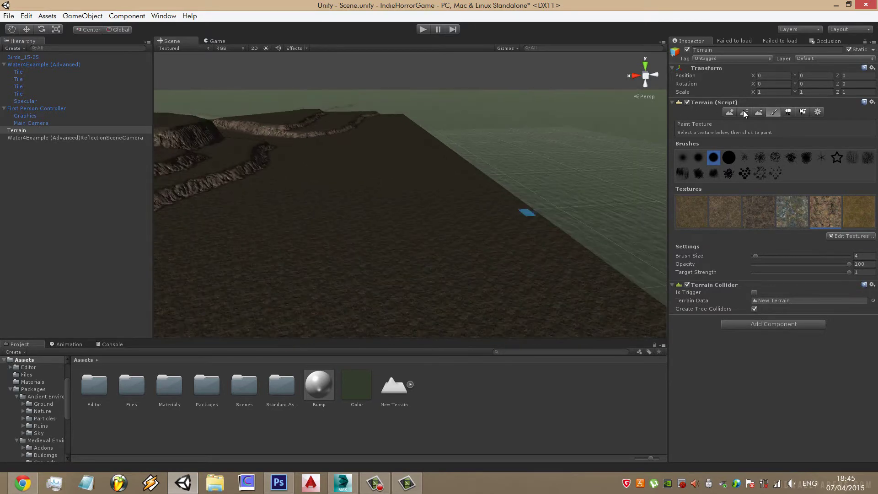
alt+drag(465, 191, 491, 229)
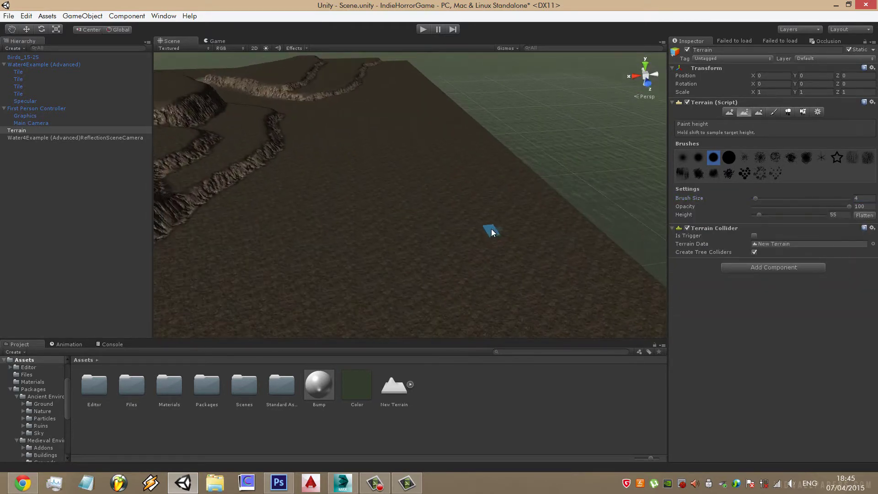
Set brush size 27, target height 250 and opacity 5, and raise a tall ridge
click(778, 198)
scroll(539, 197, up, 3)
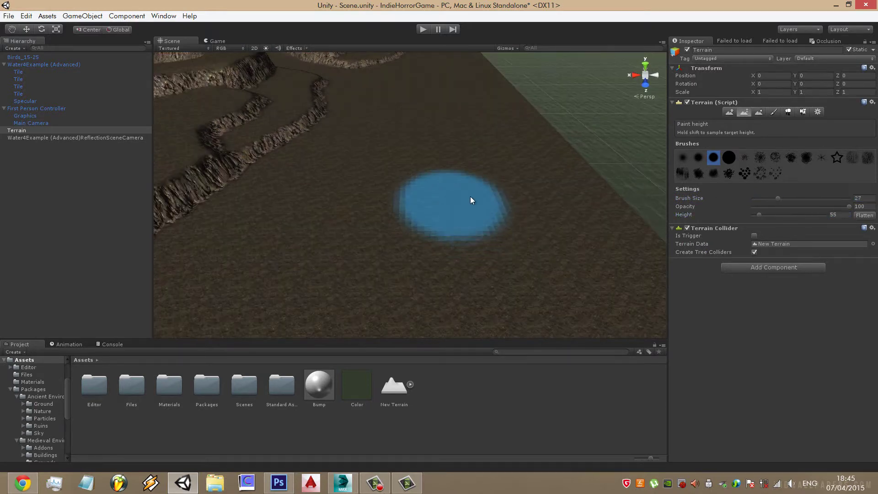
click(842, 215)
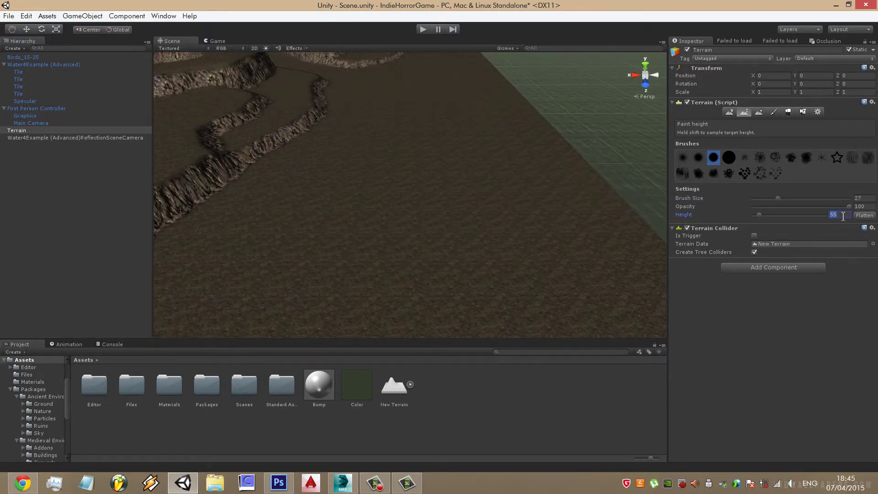
text(60)
text(250)
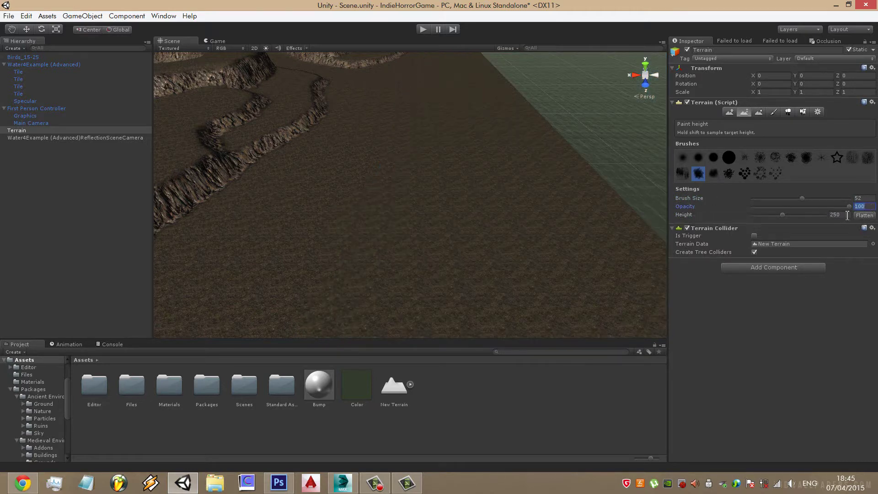
text(5)
key(Return)
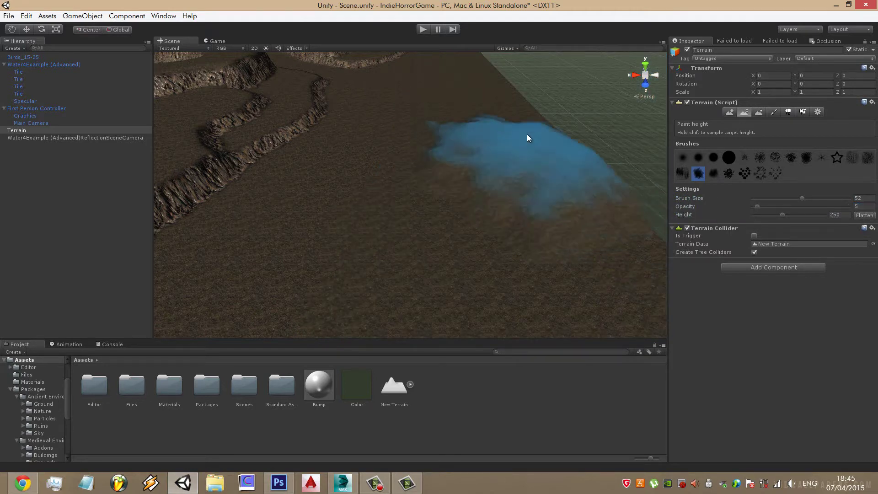
mouse_move(545, 136)
mouse_down()
mouse_move(523, 113)
mouse_move(518, 157)
mouse_up()
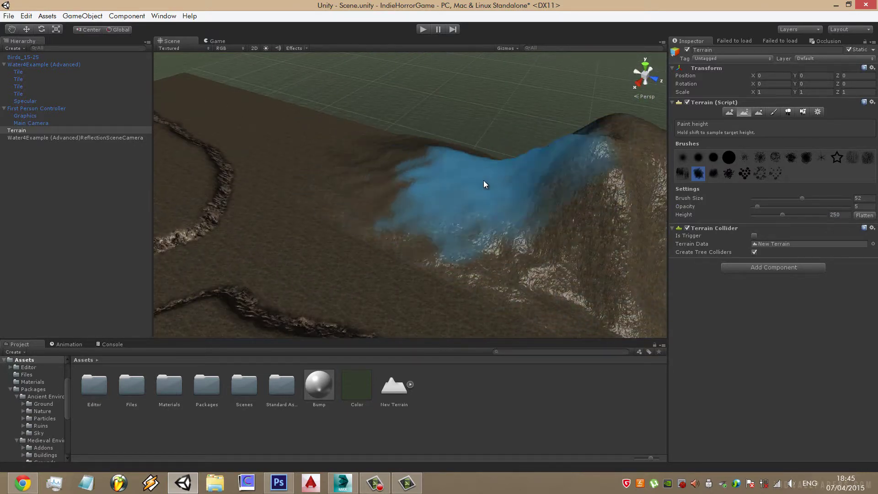
Shrink the brush to size 14 and build the mound up into a pointed peak
mouse_move(484, 180)
alt+mouse_down()
mouse_move(469, 150)
mouse_move(759, 114)
alt+mouse_up()
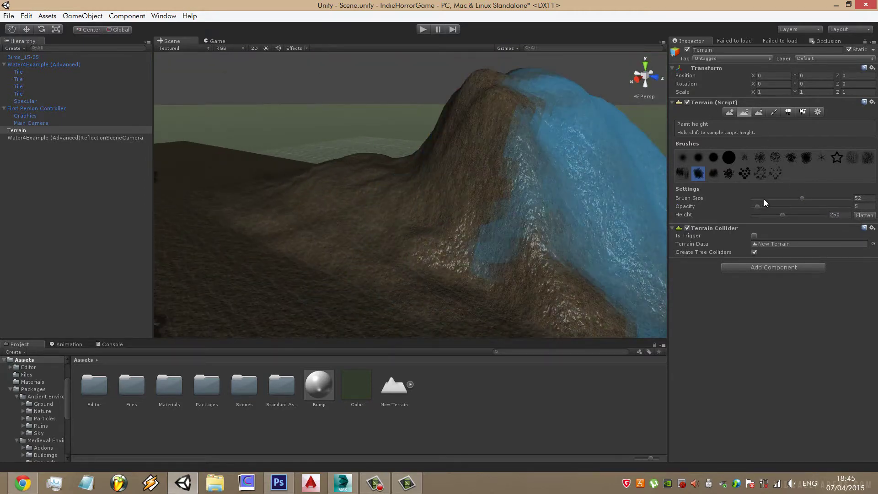
click(765, 199)
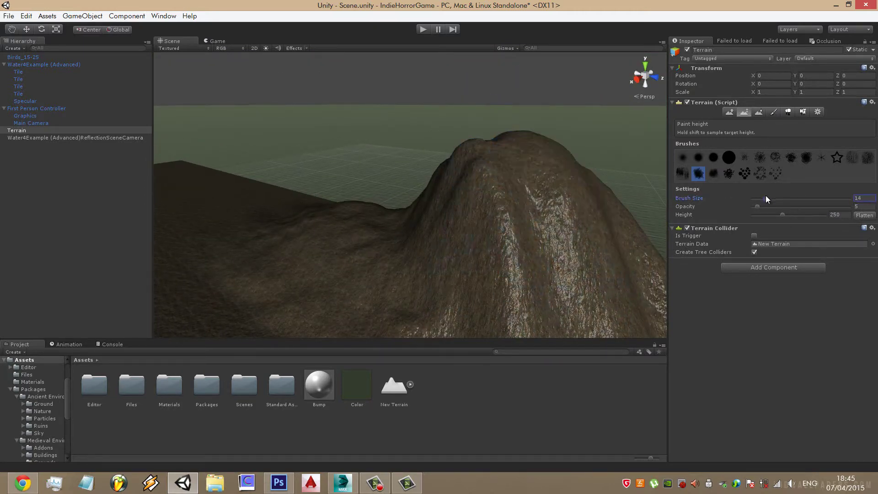
mouse_move(526, 239)
alt+mouse_down()
mouse_move(476, 182)
mouse_move(430, 183)
mouse_move(573, 225)
mouse_move(658, 156)
alt+mouse_up()
alt+drag(582, 144, 541, 188)
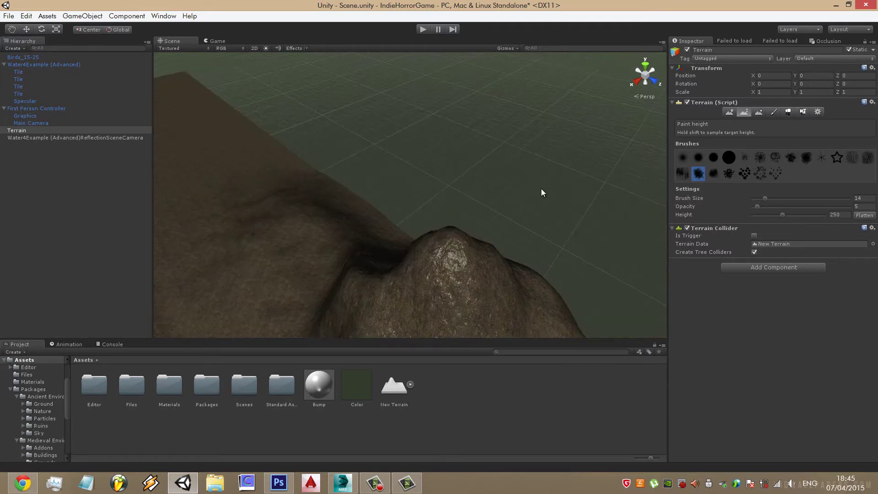
mouse_move(466, 218)
mouse_down()
mouse_move(451, 216)
mouse_move(498, 201)
mouse_move(338, 228)
mouse_up()
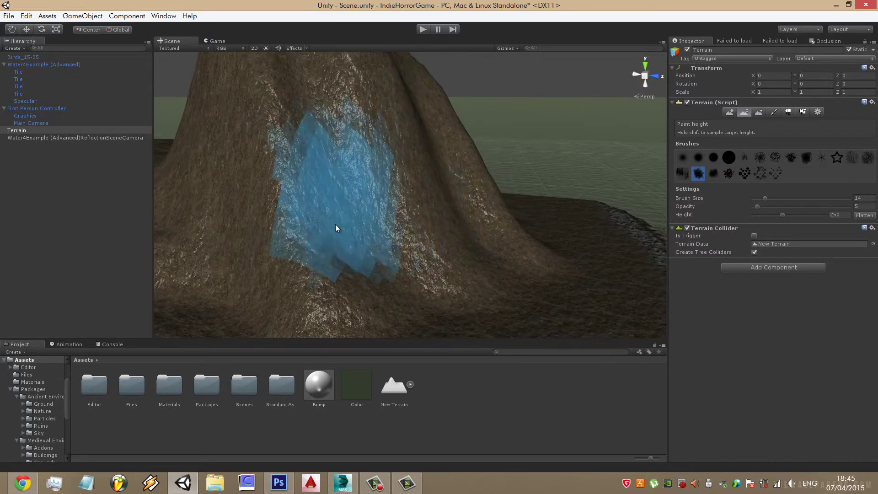
With the next patterned brush, build up the mountain's flanks toward a sharp summit
click(763, 174)
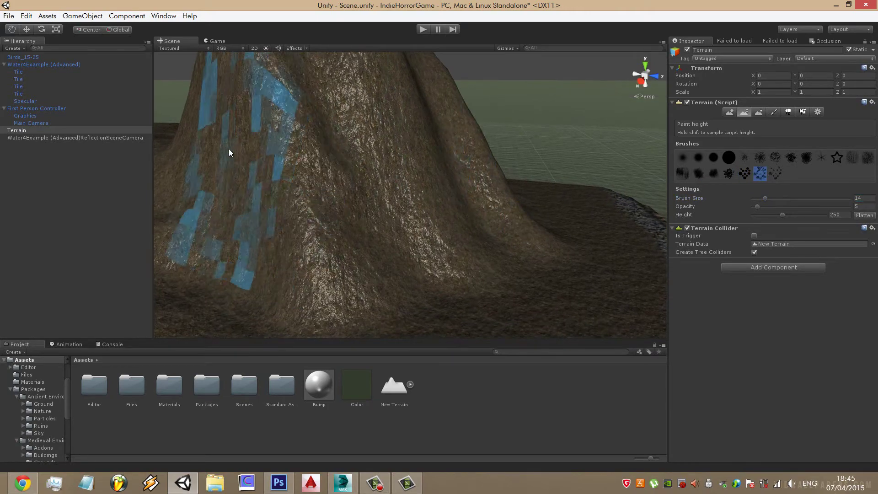
mouse_move(228, 149)
alt+mouse_down()
mouse_move(427, 199)
mouse_move(372, 214)
alt+mouse_up()
mouse_move(202, 232)
alt+mouse_down()
mouse_move(456, 223)
mouse_move(309, 265)
alt+mouse_up()
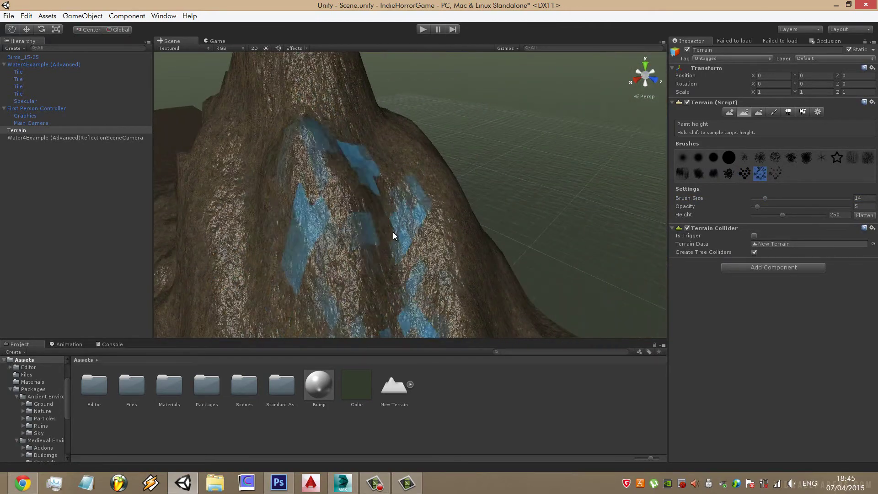
mouse_move(392, 141)
alt+mouse_down()
mouse_move(300, 226)
mouse_move(490, 219)
mouse_move(433, 196)
alt+mouse_up()
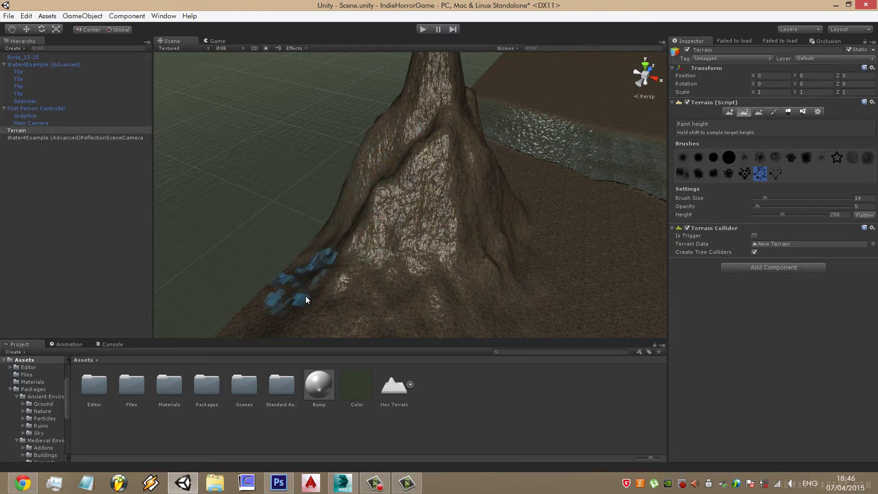
alt+drag(380, 308, 478, 286)
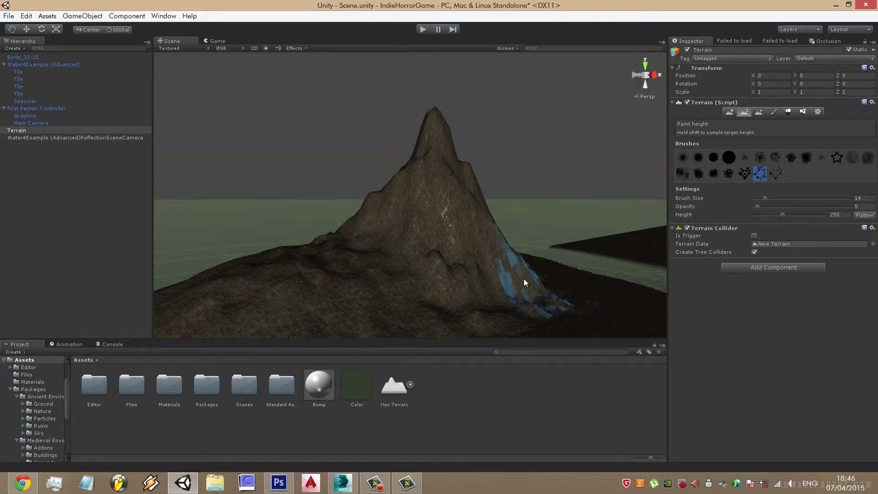
alt+drag(538, 281, 431, 288)
alt+drag(371, 292, 489, 223)
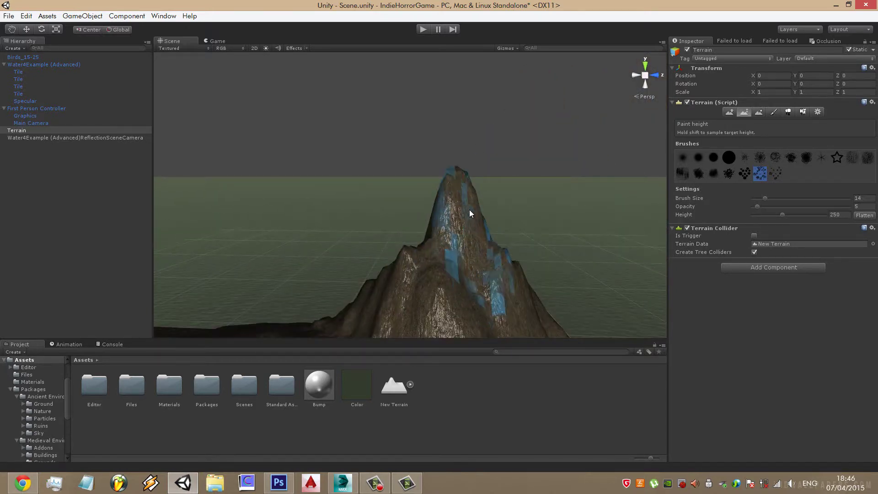
alt+drag(489, 190, 614, 240)
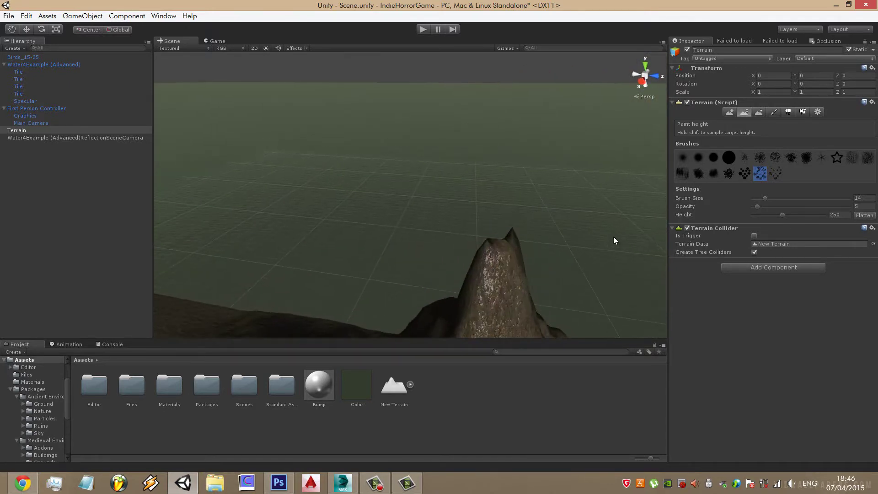
alt+drag(555, 188, 572, 211)
click(764, 103)
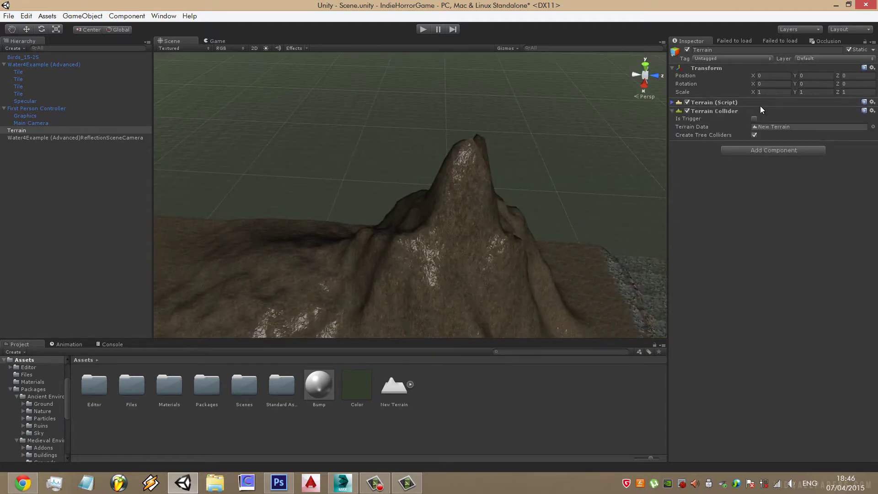
Smooth the mountain with Smooth Height at brush size 71 and opacity 1, then pick Paint Texture
click(761, 105)
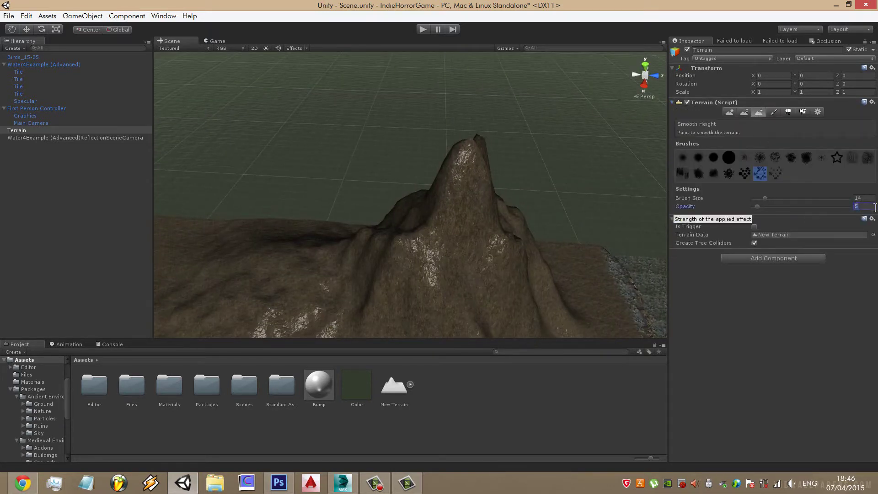
scroll(574, 173, up, 3)
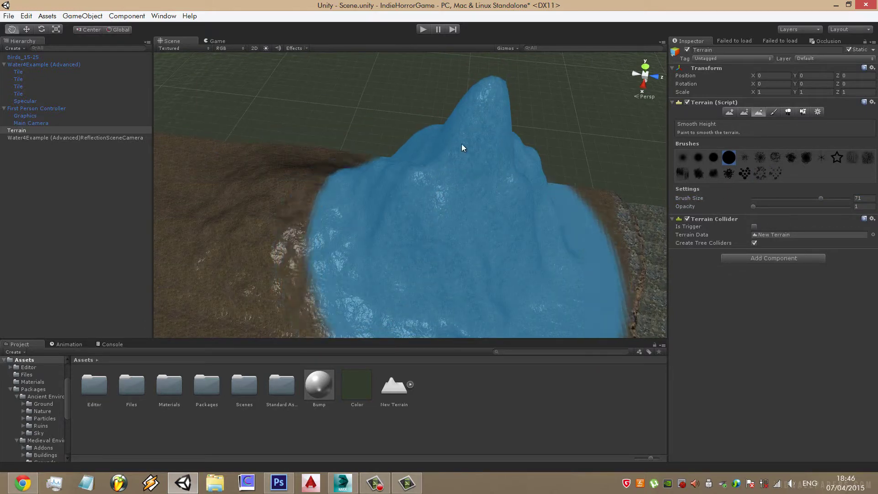
scroll(475, 128, down, 3)
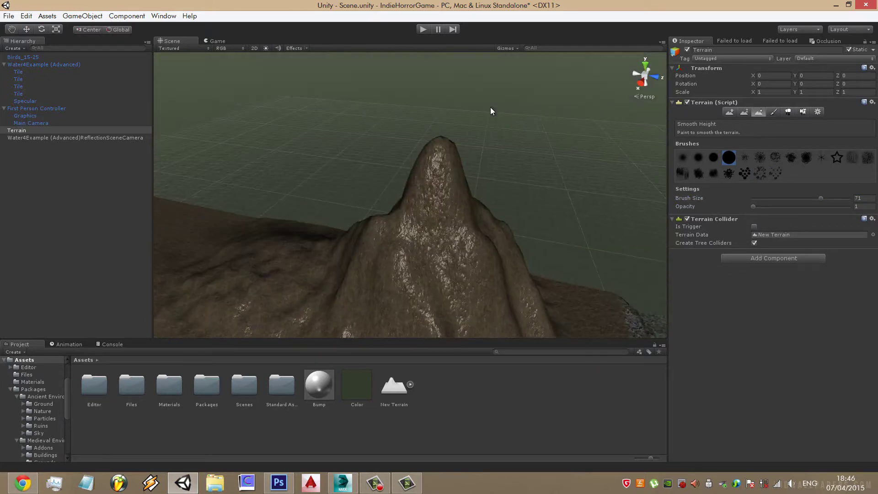
click(774, 113)
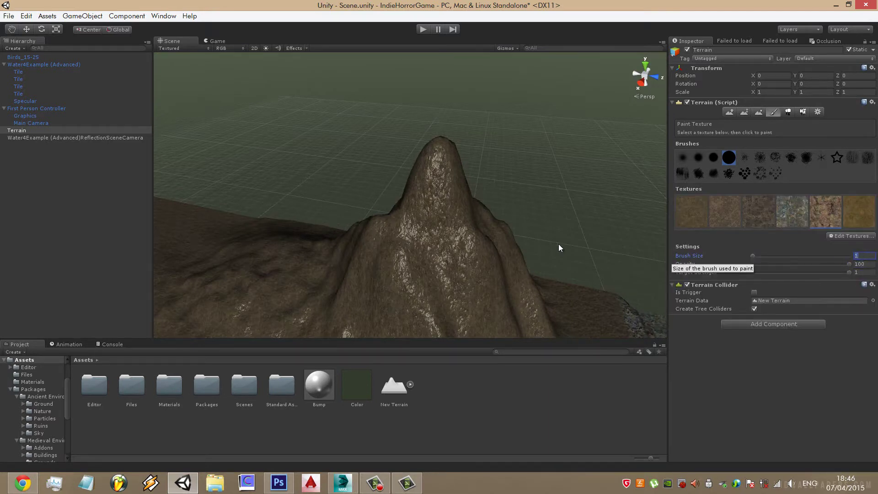
Set the brush size to 5 and paint rock texture across a mountain slope
text(5)
right_drag(559, 248, 570, 156)
mouse_move(455, 188)
mouse_down()
mouse_move(492, 250)
mouse_move(437, 243)
mouse_up()
right_drag(554, 233, 539, 226)
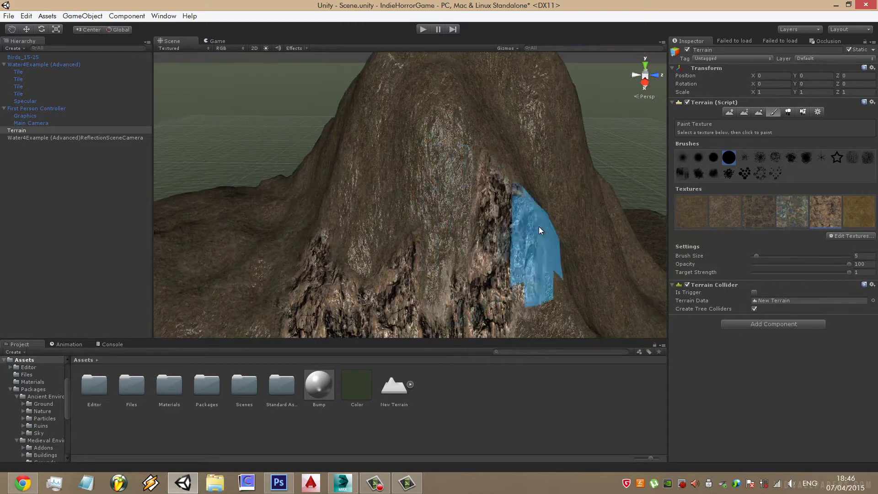
right_drag(582, 322, 431, 231)
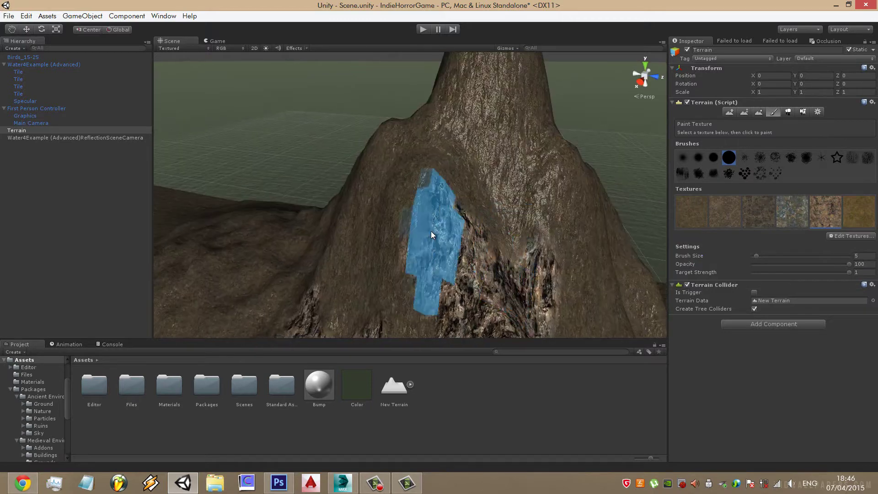
drag(408, 212, 334, 196)
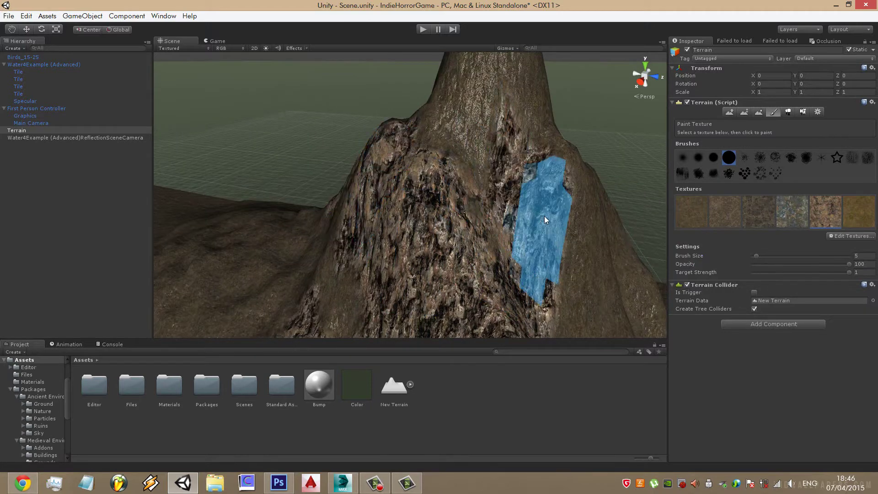
Orbit around the mountain to review the rocky slopes and cliff face
mouse_move(545, 216)
right_down()
mouse_move(393, 241)
mouse_move(254, 245)
right_up()
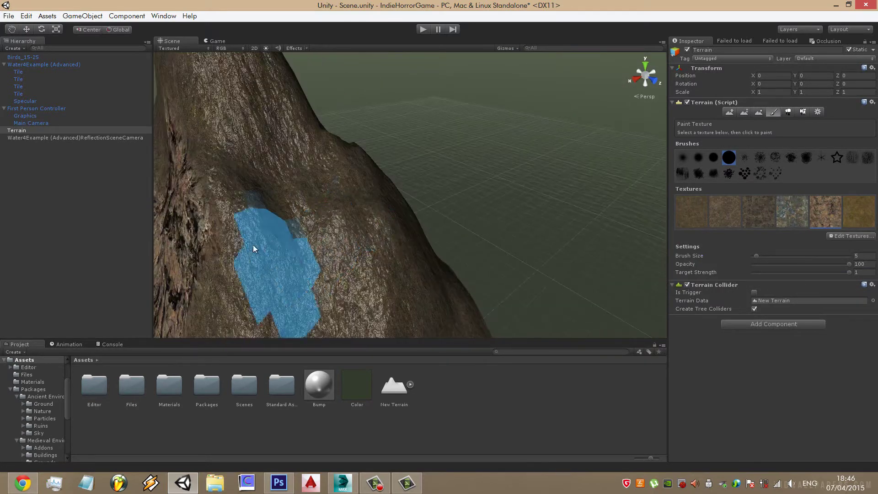
mouse_move(366, 241)
right_down()
mouse_move(406, 142)
mouse_move(280, 207)
right_up()
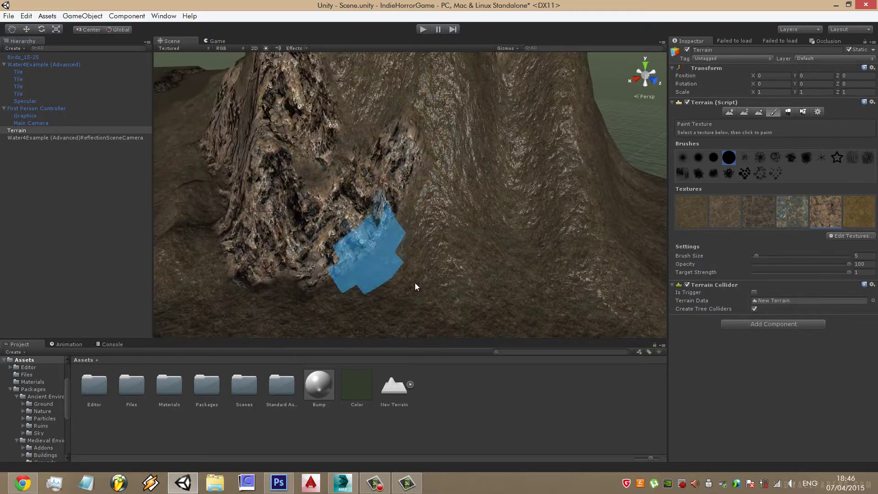
mouse_move(480, 245)
right_down()
mouse_move(486, 212)
mouse_move(337, 147)
mouse_move(288, 268)
mouse_move(342, 145)
mouse_move(329, 232)
mouse_move(353, 198)
mouse_move(440, 240)
mouse_move(447, 289)
mouse_move(402, 282)
right_up()
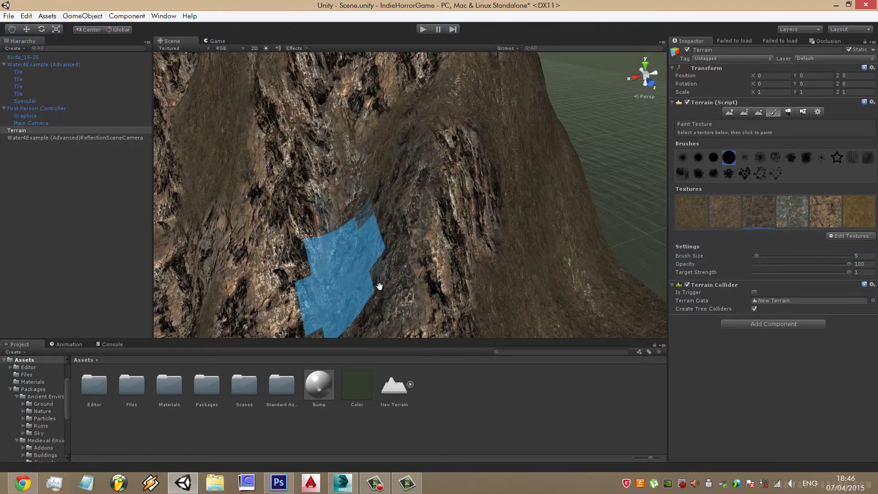
right_drag(379, 289, 421, 270)
mouse_move(454, 182)
right_down()
mouse_move(496, 128)
mouse_move(506, 128)
mouse_move(542, 206)
mouse_move(410, 187)
right_up()
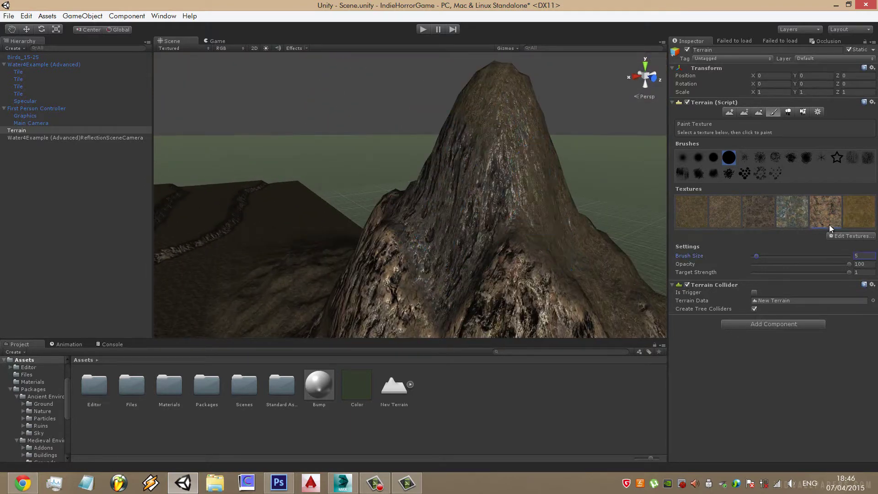
Inspect an existing terrain texture's source asset in the Project panel, then close its settings unchanged
click(842, 249)
click(315, 156)
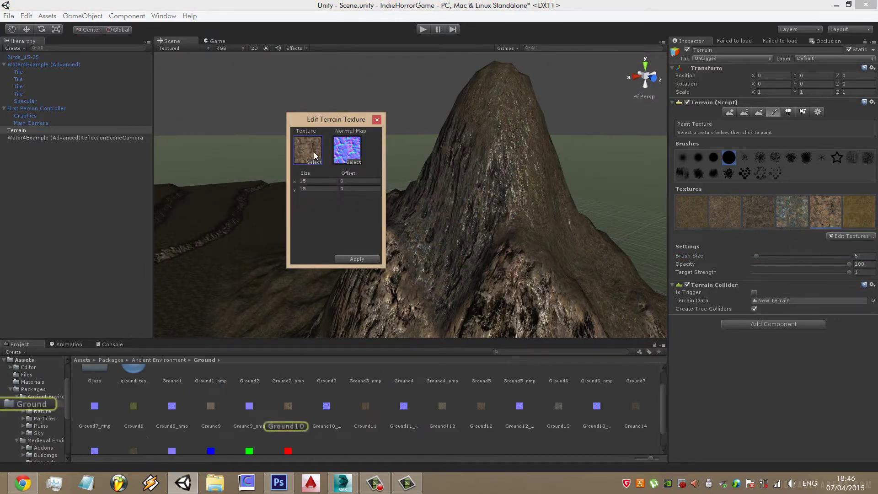
click(377, 119)
Add Ground9 as a new terrain texture through Edit Textures > Add Texture
click(844, 238)
click(846, 246)
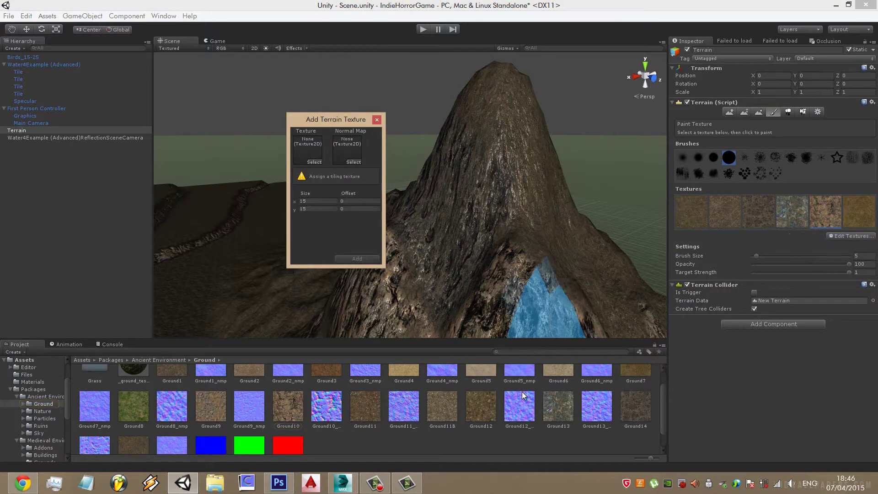
drag(206, 405, 295, 158)
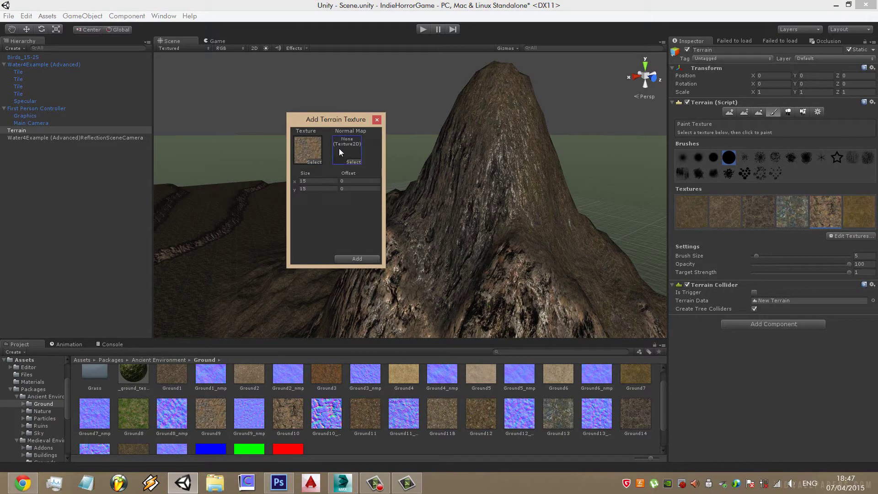
click(352, 259)
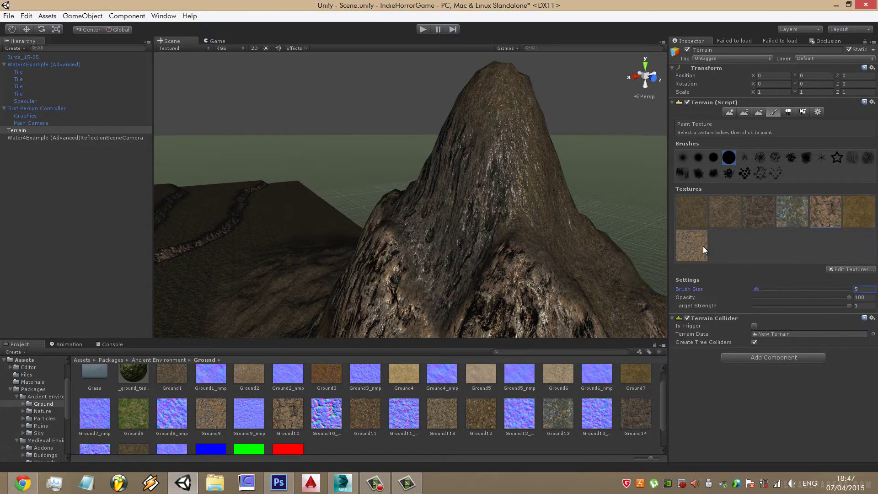
Select the Ground9 texture as the paint layer and zoom the Scene view
click(704, 249)
scroll(402, 247, up, 3)
scroll(457, 297, up, 2)
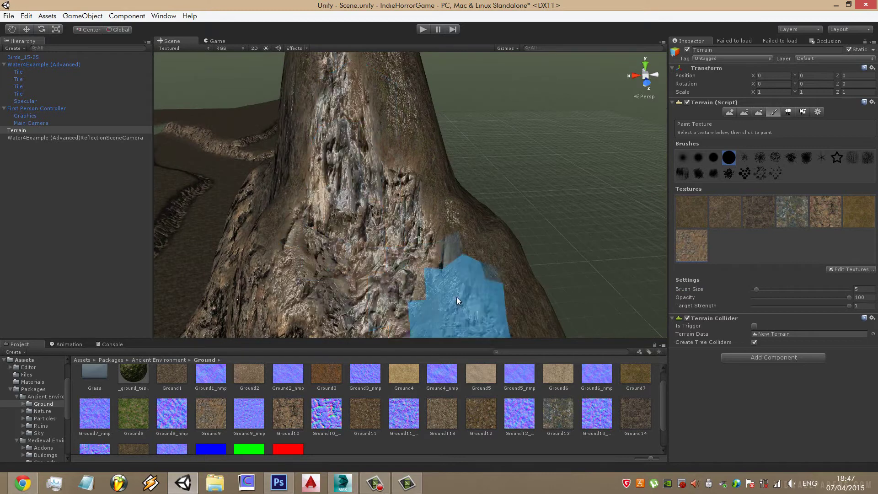
scroll(457, 298, down, 3)
scroll(393, 251, down, 2)
scroll(359, 142, down, 2)
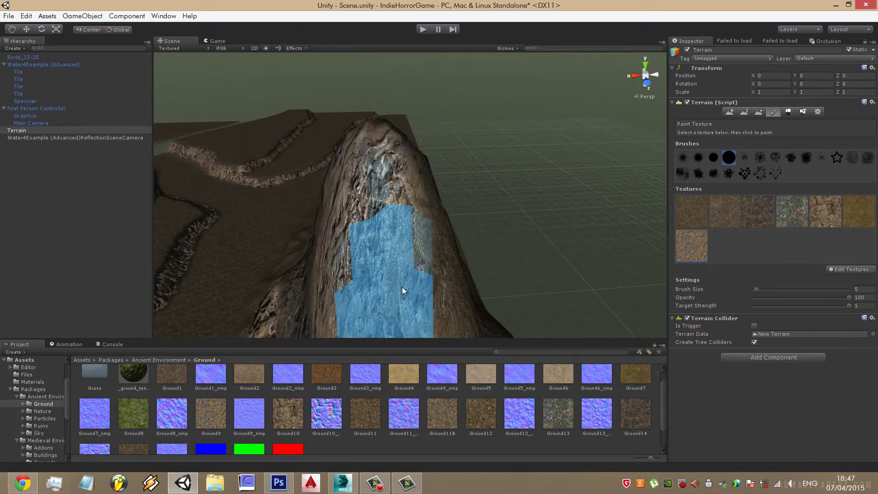
scroll(402, 287, up, 3)
scroll(338, 203, up, 2)
scroll(326, 251, up, 2)
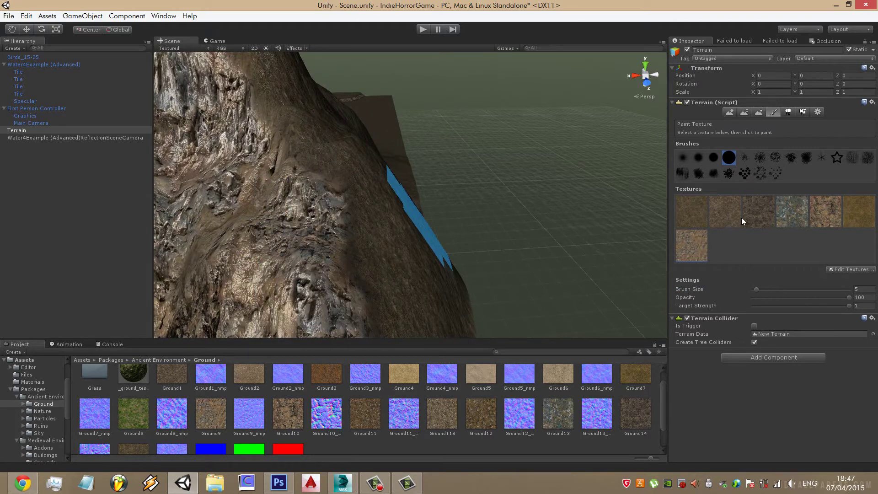
Orbit around the mountain to inspect its slopes and base from several angles
alt+drag(501, 185, 356, 212)
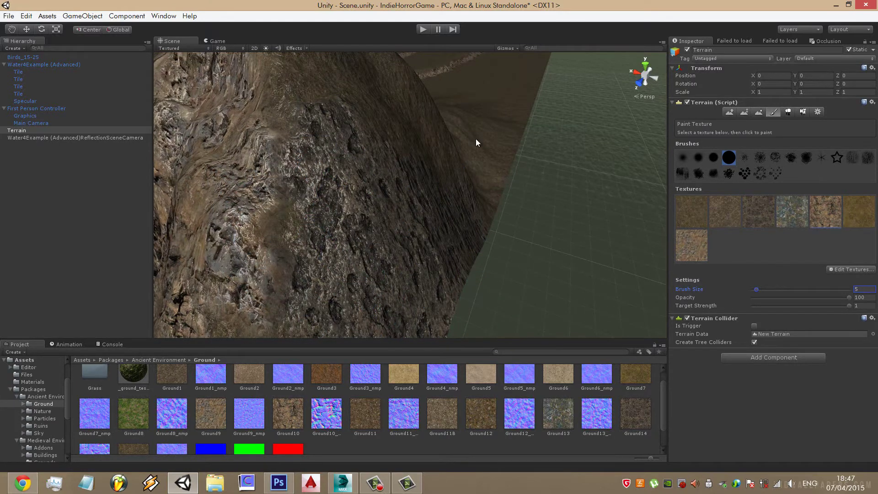
mouse_move(475, 143)
alt+mouse_down()
mouse_move(337, 153)
mouse_move(455, 131)
alt+mouse_up()
alt+drag(427, 198, 316, 216)
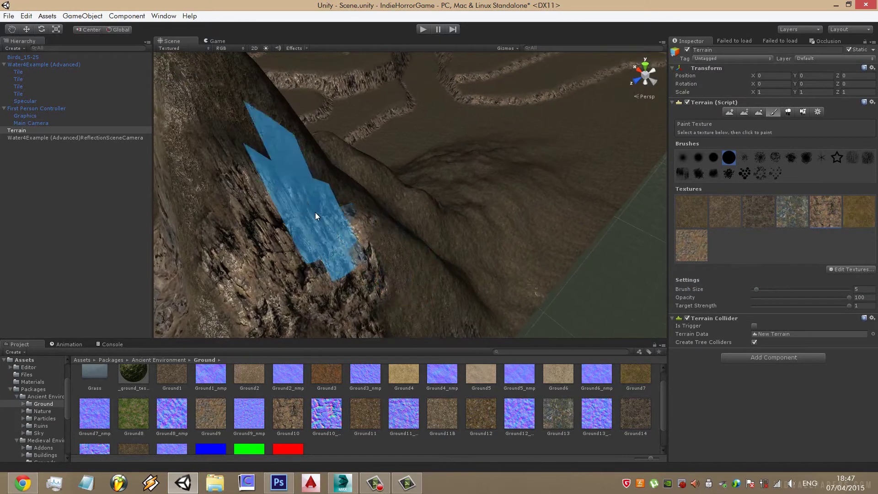
middle_drag(315, 216, 392, 297)
mouse_move(393, 298)
alt+mouse_down()
mouse_move(269, 274)
mouse_move(304, 206)
alt+mouse_up()
mouse_move(382, 314)
middle_down()
mouse_move(324, 215)
mouse_move(285, 180)
middle_up()
mouse_move(329, 265)
alt+mouse_down()
mouse_move(486, 328)
mouse_move(422, 257)
mouse_move(520, 180)
alt+mouse_up()
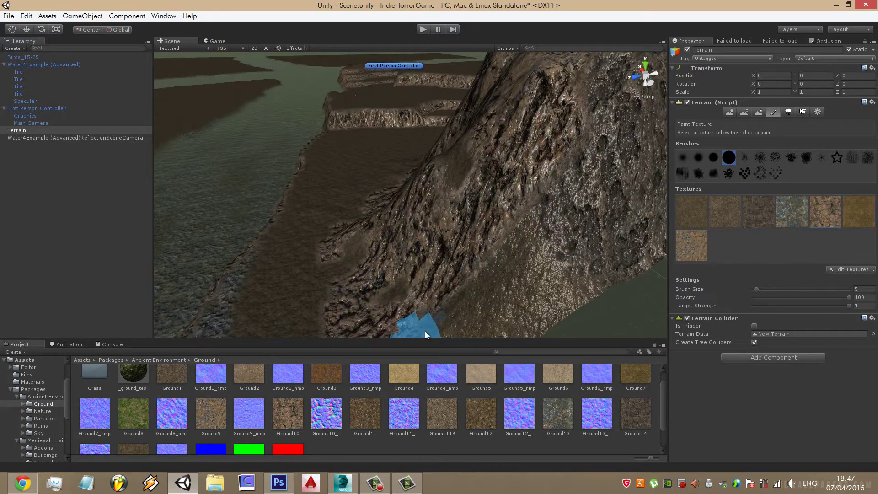
mouse_move(328, 282)
alt+mouse_down()
mouse_move(413, 276)
mouse_move(496, 286)
alt+mouse_up()
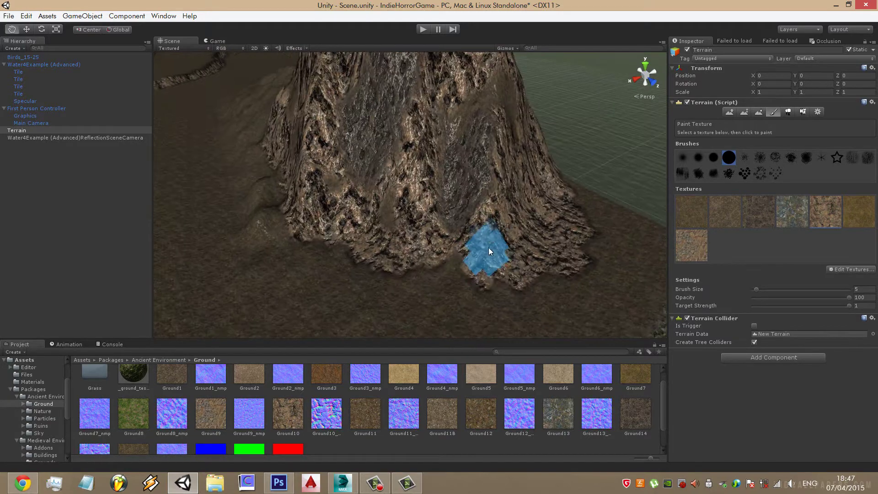
mouse_move(427, 270)
alt+mouse_down()
mouse_move(475, 270)
mouse_move(624, 225)
alt+mouse_up()
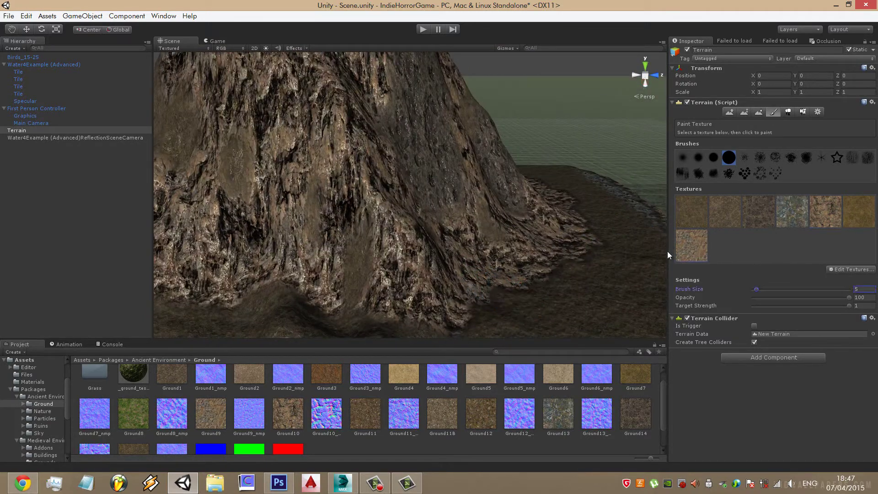
mouse_move(668, 251)
alt+mouse_down()
mouse_move(401, 265)
mouse_move(659, 238)
alt+mouse_up()
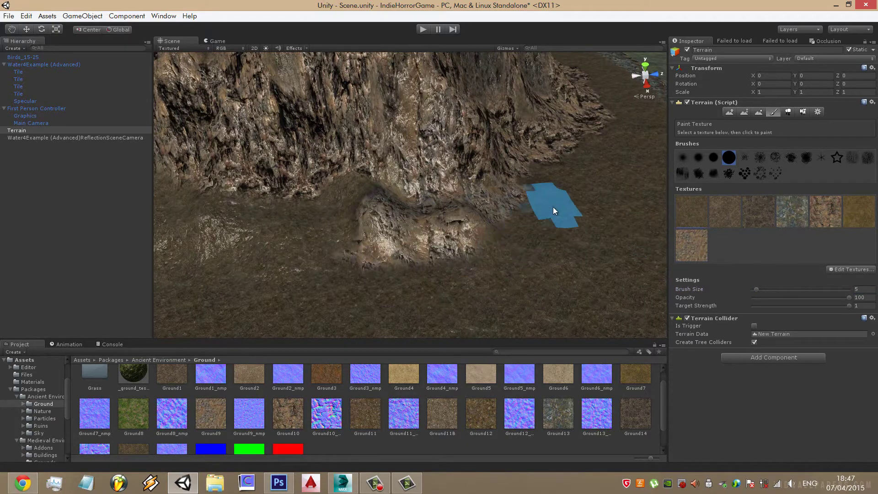
Reselect Ground9 and view the painted rock base, ridges and water from above
click(691, 257)
alt+drag(640, 256, 402, 267)
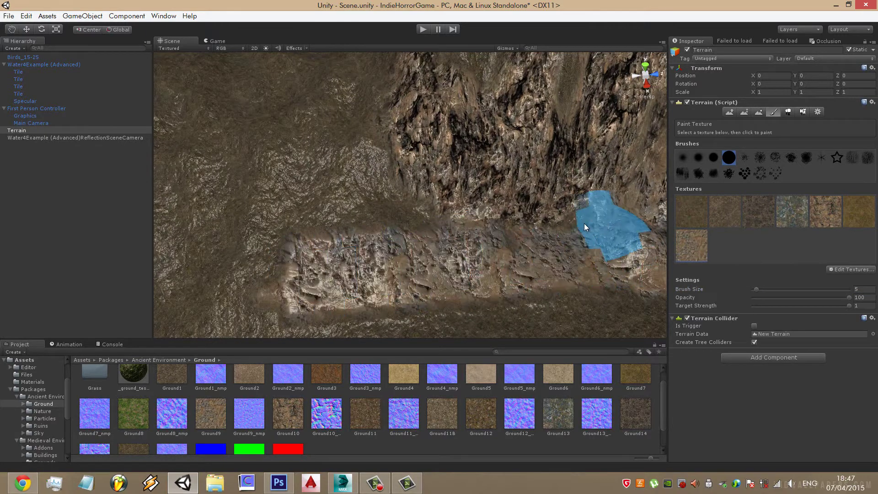
mouse_move(338, 183)
alt+mouse_down()
mouse_move(393, 220)
mouse_move(384, 284)
alt+mouse_up()
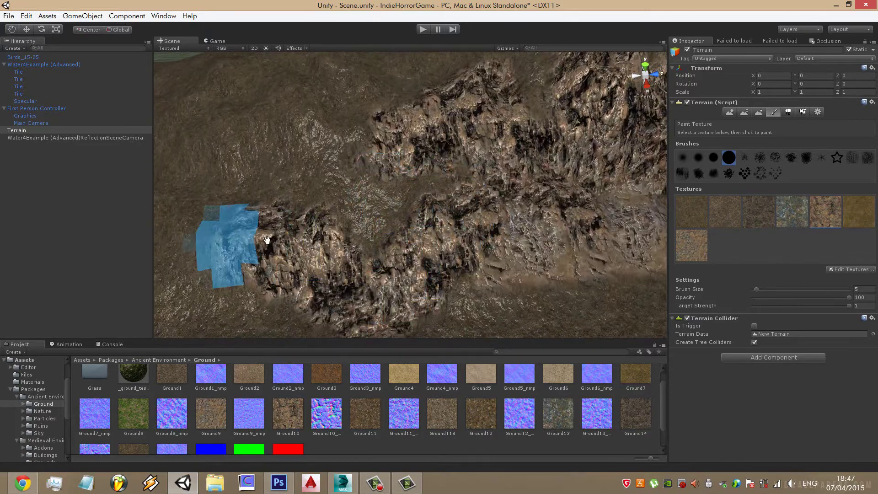
mouse_move(255, 245)
alt+mouse_down()
mouse_move(393, 235)
mouse_move(365, 270)
alt+mouse_up()
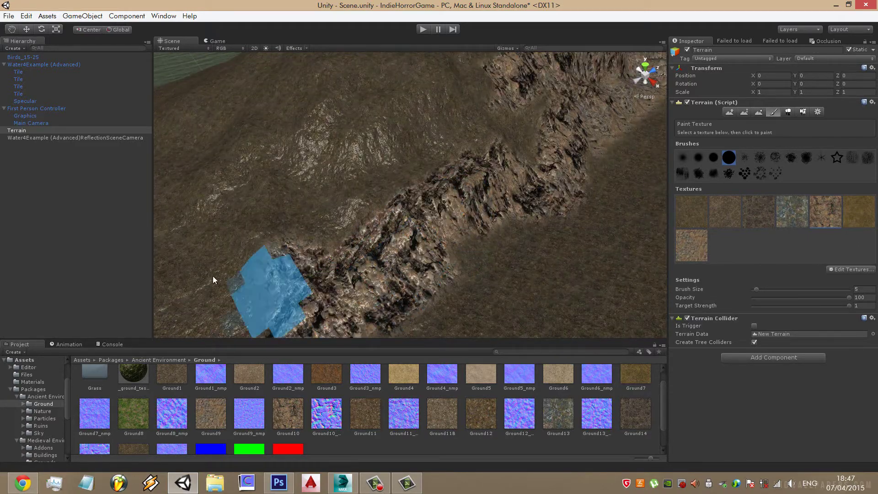
mouse_move(213, 276)
alt+mouse_down()
mouse_move(375, 276)
mouse_move(402, 232)
alt+mouse_up()
mouse_move(449, 209)
alt+mouse_down()
mouse_move(326, 218)
mouse_move(399, 215)
mouse_move(499, 243)
alt+mouse_up()
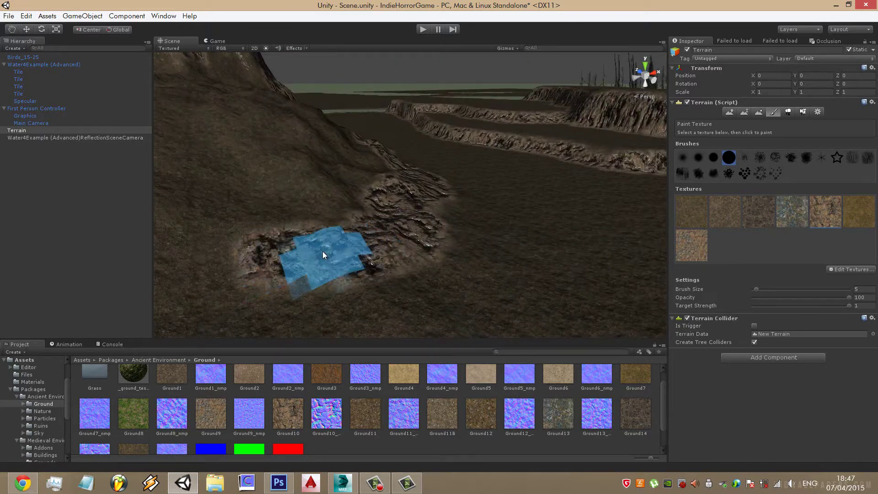
middle_drag(391, 232, 406, 271)
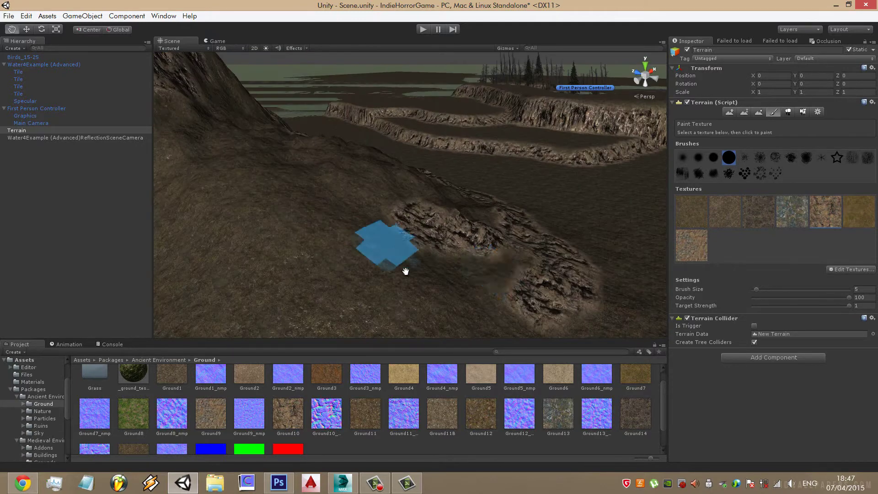
mouse_move(406, 271)
alt+mouse_down()
mouse_move(463, 289)
mouse_move(432, 265)
mouse_move(392, 290)
mouse_move(239, 224)
mouse_move(382, 238)
mouse_move(397, 250)
mouse_move(284, 220)
mouse_move(364, 258)
mouse_move(393, 248)
alt+mouse_up()
mouse_move(430, 224)
alt+mouse_down()
mouse_move(335, 247)
mouse_move(463, 226)
alt+mouse_up()
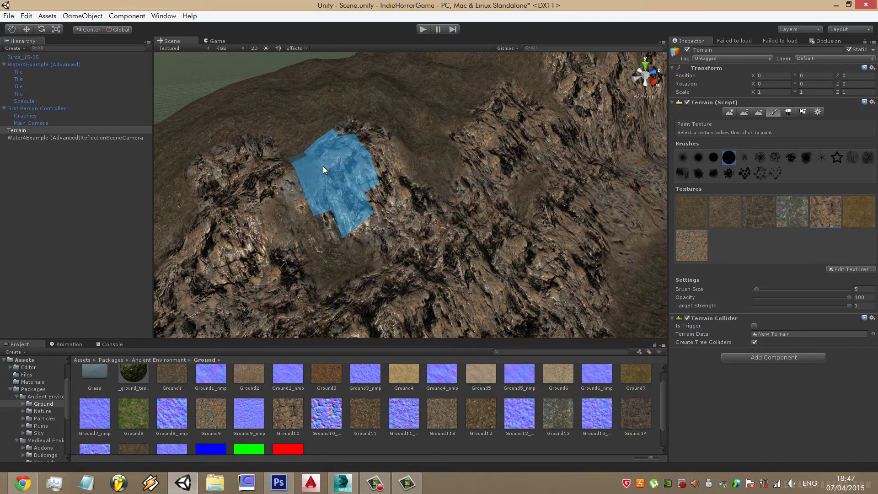
mouse_move(323, 166)
alt+mouse_down()
mouse_move(377, 233)
mouse_move(430, 215)
alt+mouse_up()
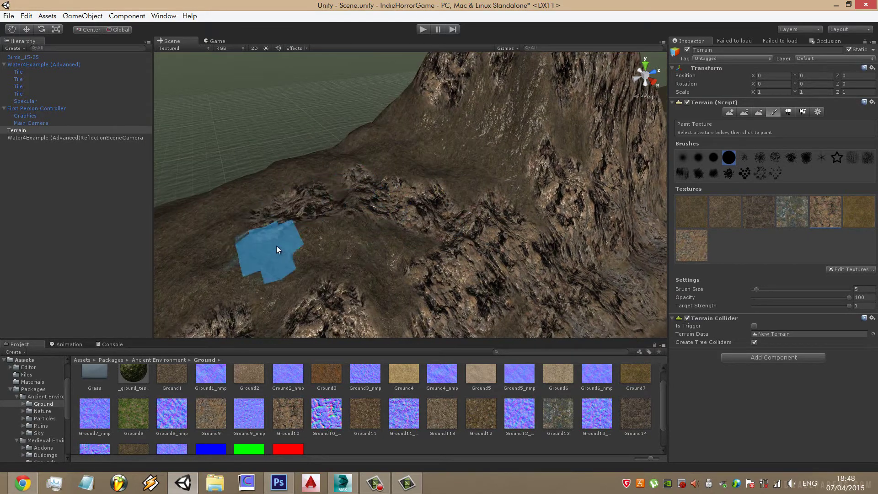
mouse_move(457, 252)
alt+mouse_down()
mouse_move(605, 231)
mouse_move(580, 254)
alt+mouse_up()
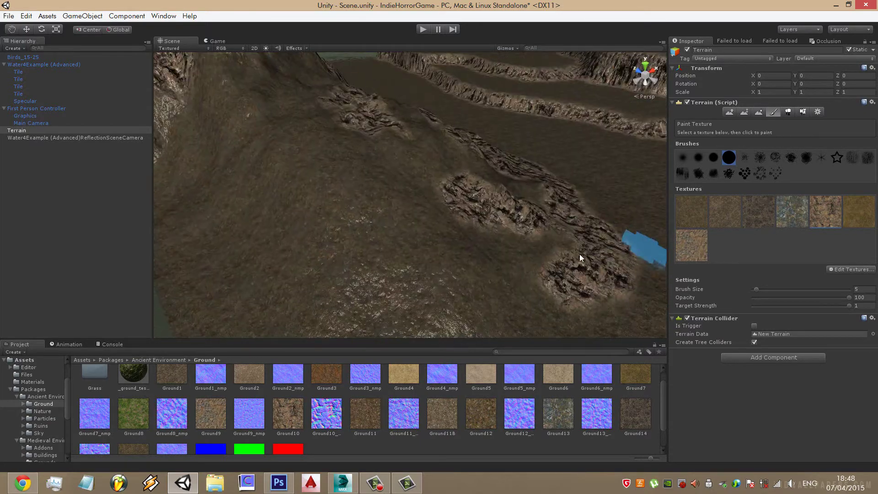
mouse_move(466, 322)
alt+mouse_down()
mouse_move(439, 284)
mouse_move(472, 244)
mouse_move(452, 214)
mouse_move(342, 216)
alt+mouse_up()
Switch handles to pivot and orbit around the hill, peak and terraces to check the painting
key(z)
mouse_move(254, 142)
alt+mouse_down()
mouse_move(510, 187)
mouse_move(398, 285)
mouse_move(280, 249)
mouse_move(426, 196)
mouse_move(357, 302)
mouse_move(426, 169)
mouse_move(574, 311)
mouse_move(465, 280)
mouse_move(320, 262)
mouse_move(282, 206)
mouse_move(284, 237)
alt+mouse_up()
mouse_move(250, 183)
alt+mouse_down()
mouse_move(266, 289)
mouse_move(282, 285)
mouse_move(281, 172)
mouse_move(344, 273)
mouse_move(235, 294)
mouse_move(314, 269)
mouse_move(319, 239)
mouse_move(454, 265)
alt+mouse_up()
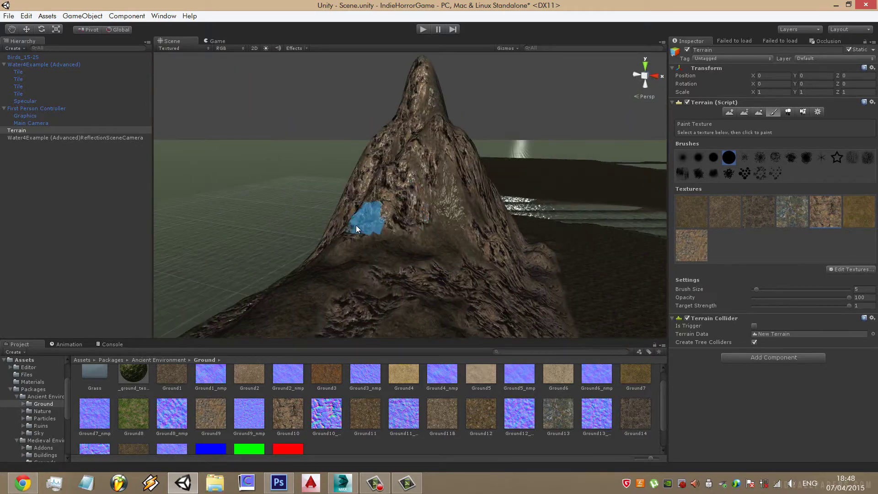
alt+drag(455, 229, 494, 209)
alt+drag(378, 246, 475, 193)
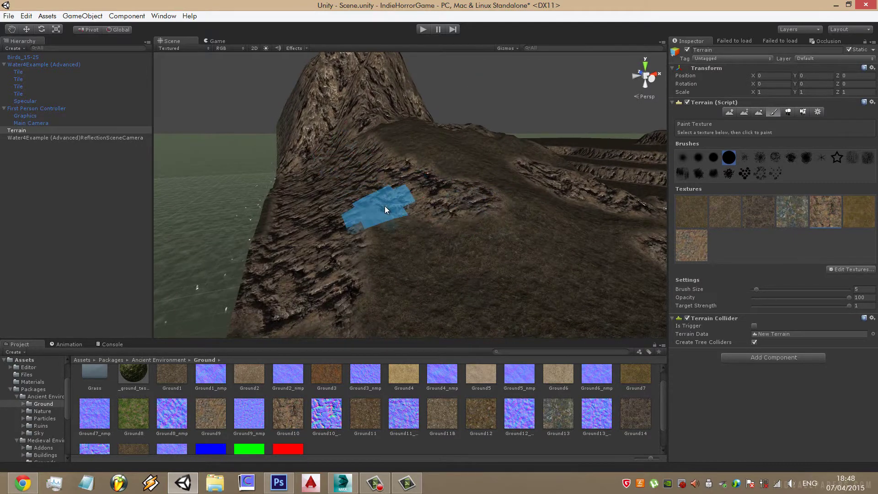
mouse_move(385, 206)
alt+mouse_down()
mouse_move(411, 224)
mouse_move(334, 224)
alt+mouse_up()
middle_drag(566, 234, 561, 221)
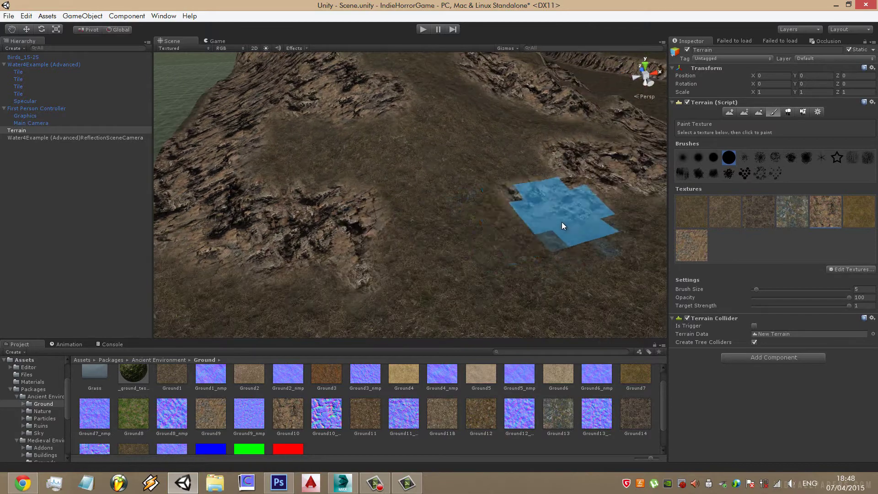
mouse_move(560, 229)
alt+mouse_down()
mouse_move(461, 249)
mouse_move(254, 260)
mouse_move(391, 218)
alt+mouse_up()
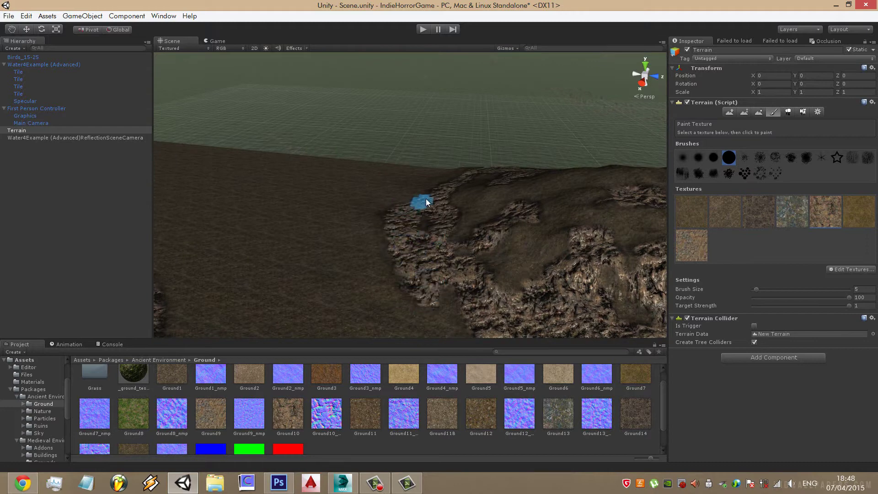
mouse_move(451, 243)
alt+mouse_down()
mouse_move(343, 292)
mouse_move(366, 143)
mouse_move(449, 264)
mouse_move(339, 224)
mouse_move(358, 201)
mouse_move(232, 173)
mouse_move(329, 188)
mouse_move(292, 190)
mouse_move(548, 247)
mouse_move(457, 326)
alt+mouse_up()
scroll(448, 264, down, 5)
scroll(448, 264, down, 5)
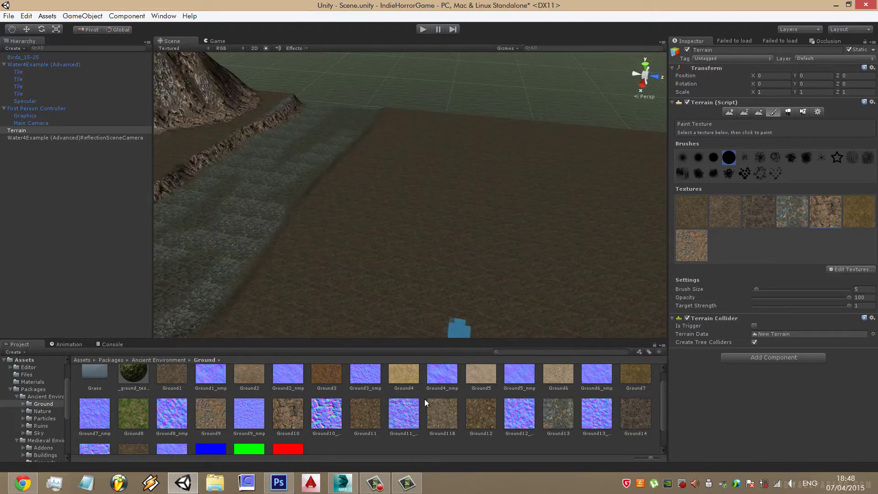
click(387, 481)
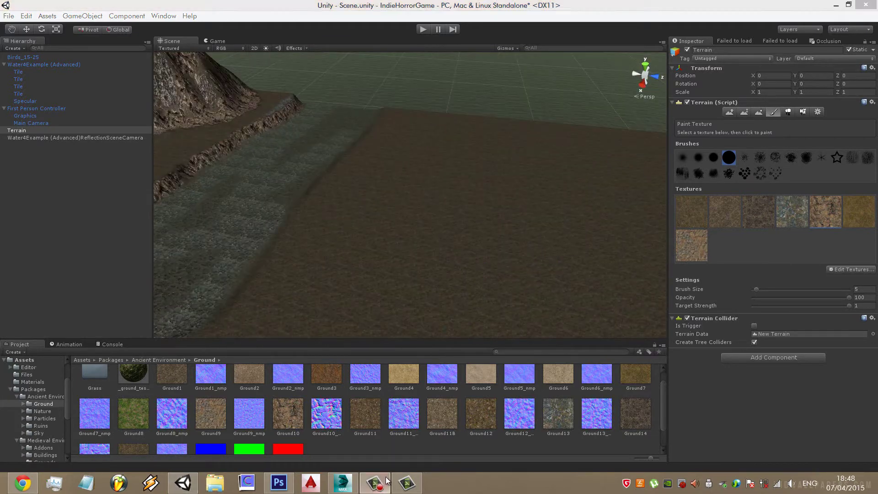
click(387, 481)
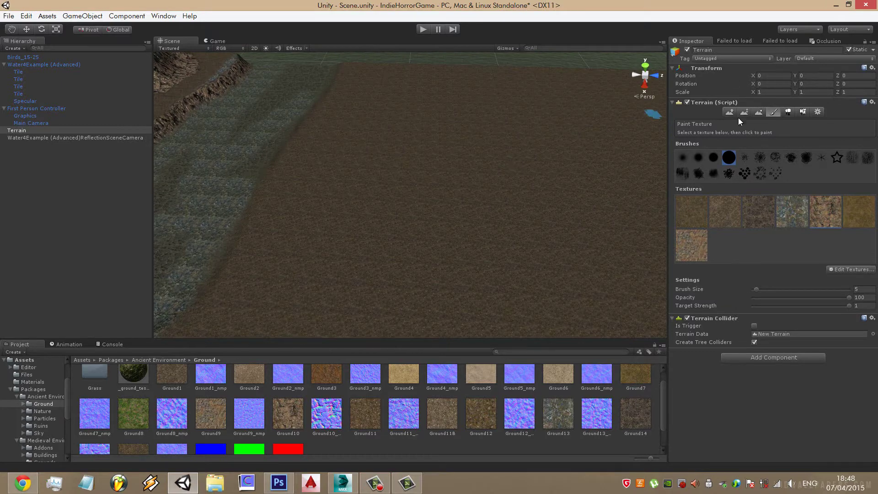
Switch to Paint Height with brush size 35 and target height 65
click(745, 112)
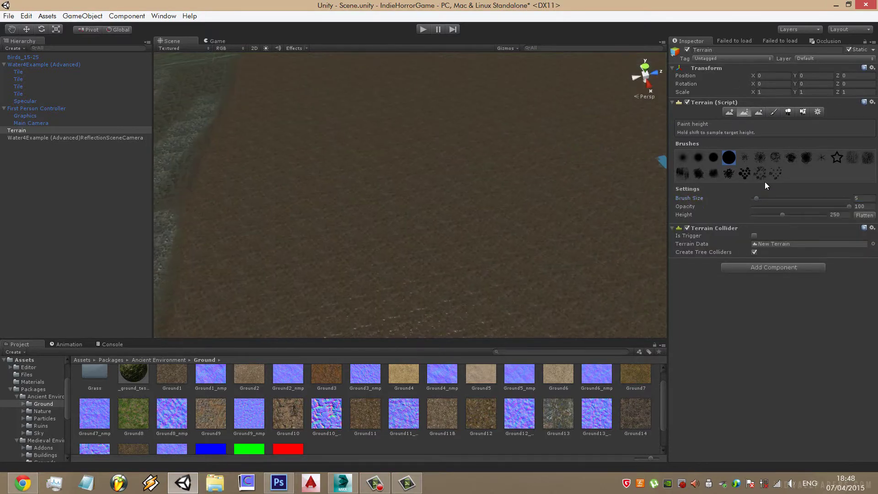
drag(757, 199, 786, 198)
click(839, 216)
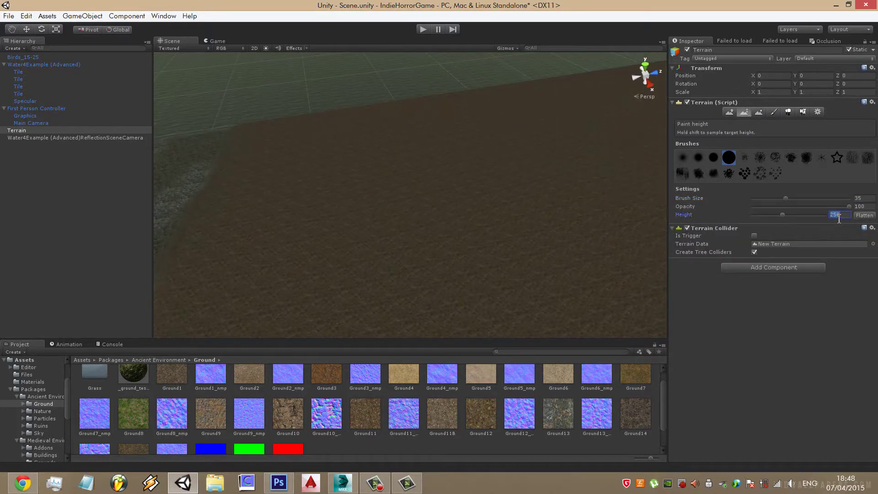
text(55)
key(Return)
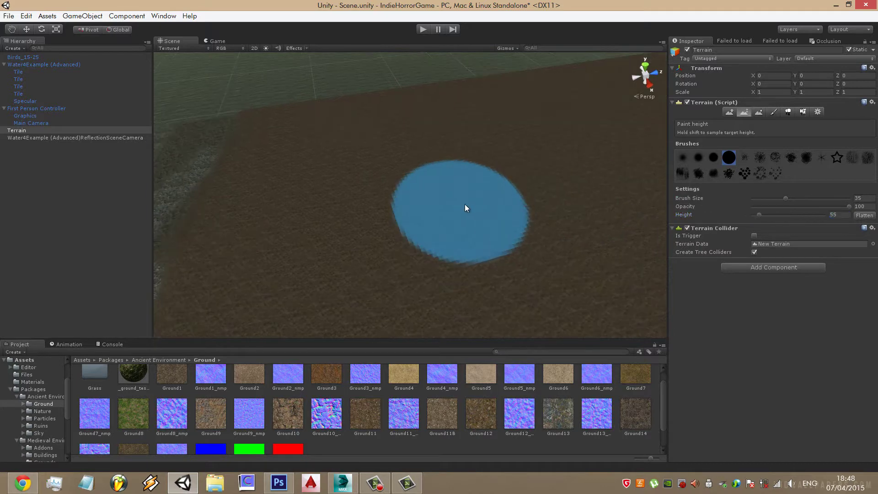
shift+click(504, 191)
click(504, 191)
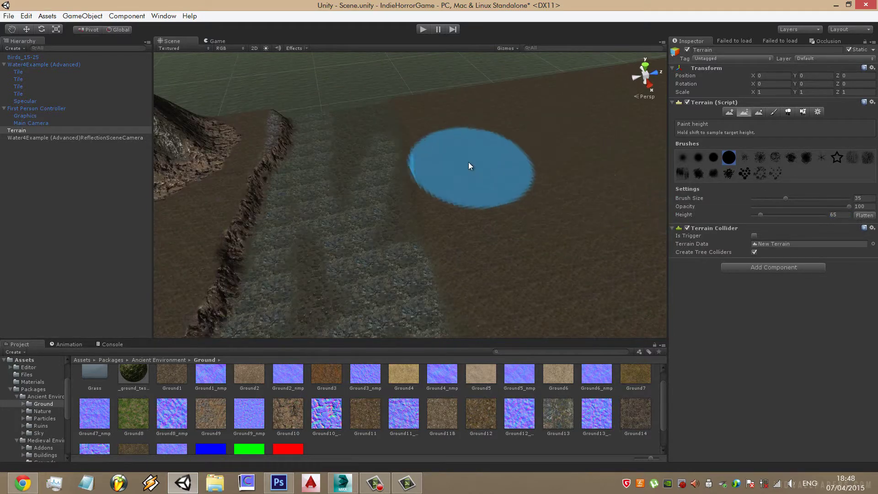
Raise a long flat plateau and two round plateaus beside it on the ground by the water
drag(433, 107, 569, 215)
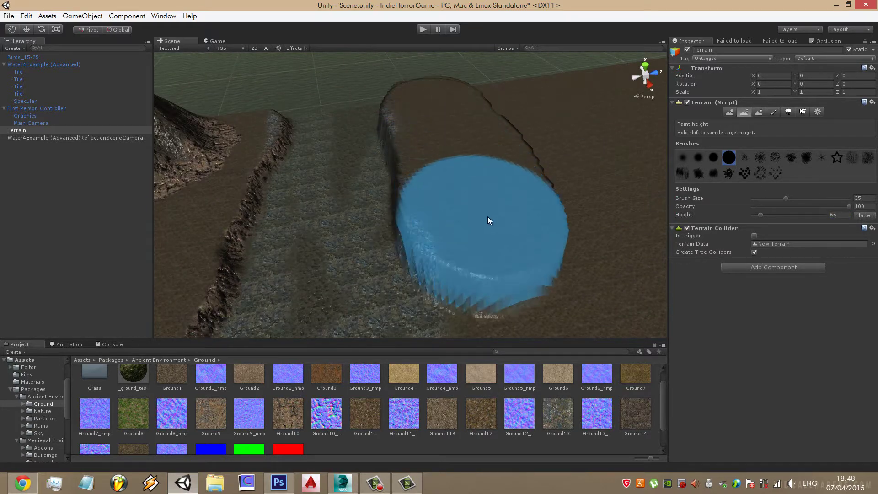
scroll(567, 212, down, 5)
middle_drag(514, 160, 541, 137)
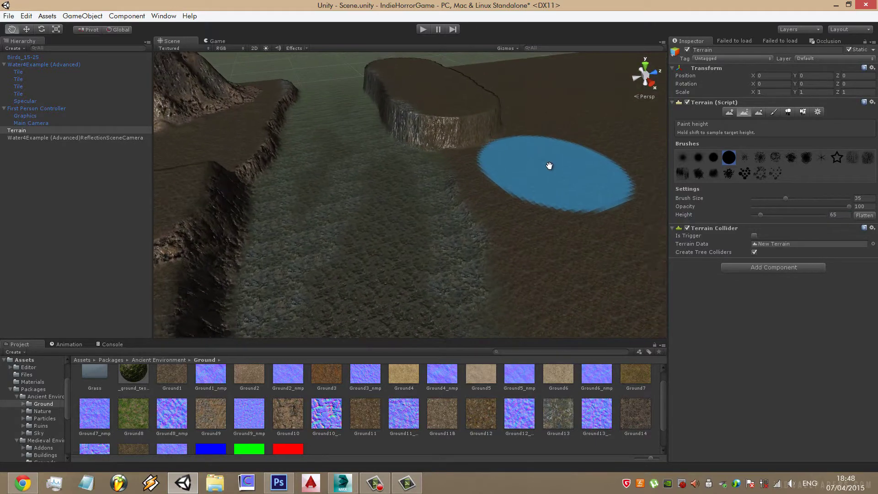
right_drag(541, 141, 446, 175)
mouse_move(425, 179)
mouse_down()
mouse_move(555, 273)
mouse_move(506, 254)
mouse_up()
scroll(544, 255, up, 3)
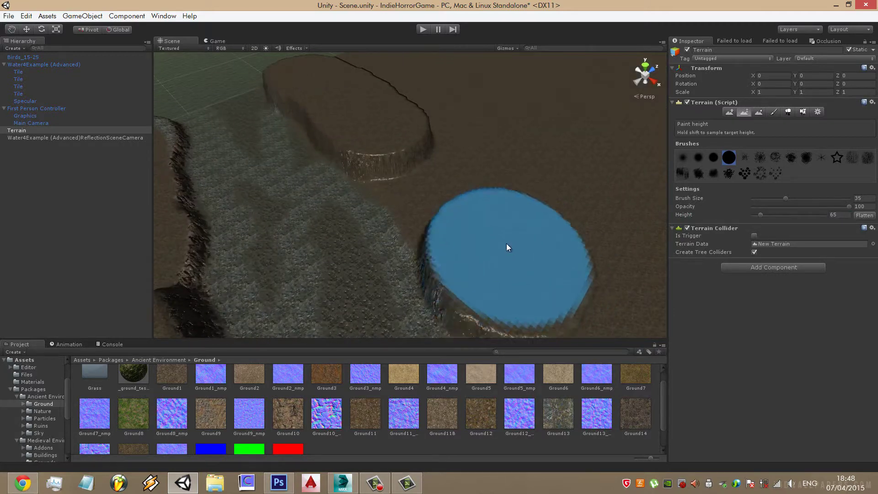
mouse_move(507, 245)
middle_down()
mouse_move(508, 210)
mouse_move(401, 147)
middle_up()
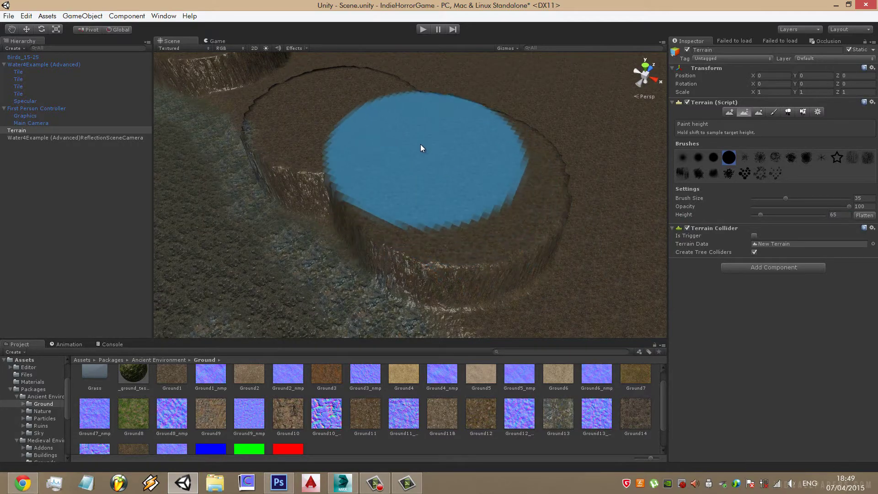
mouse_move(402, 148)
mouse_down()
mouse_move(457, 163)
mouse_move(296, 132)
mouse_move(411, 166)
mouse_up()
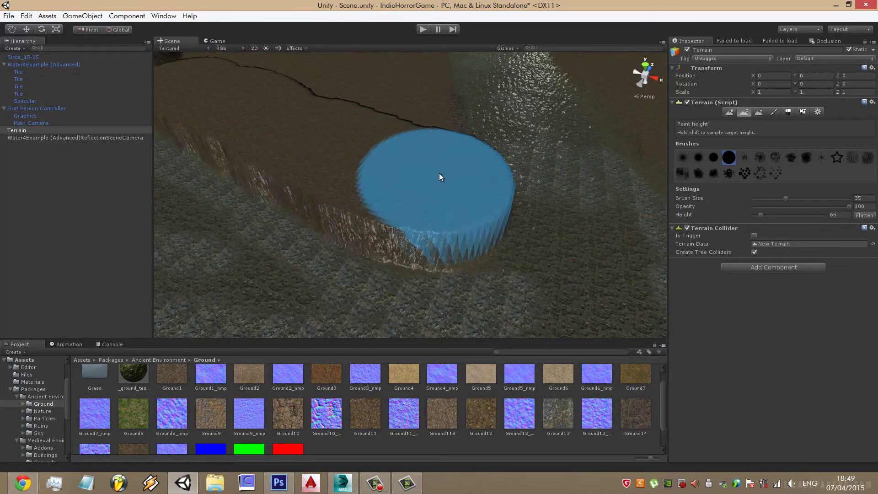
right_drag(410, 163, 391, 166)
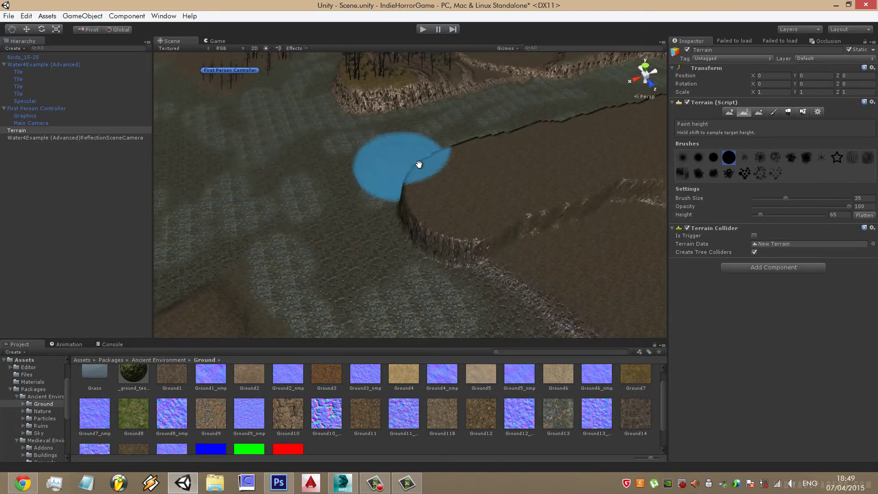
drag(391, 166, 498, 144)
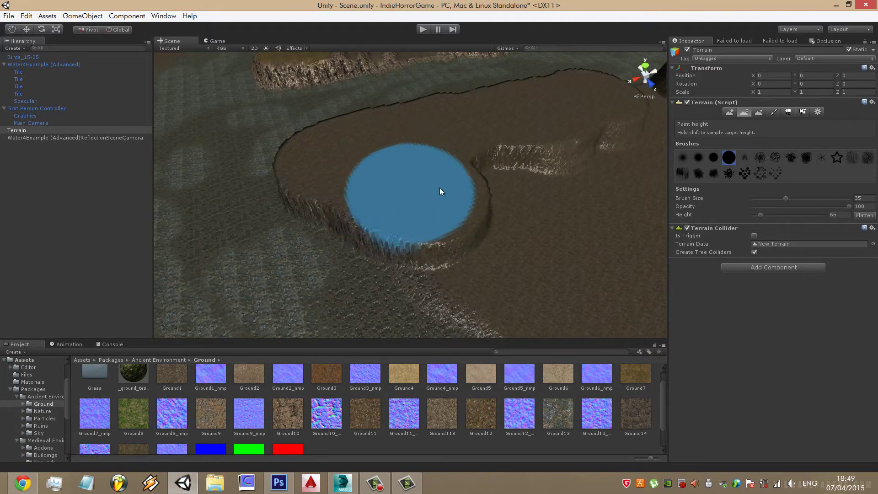
click(834, 214)
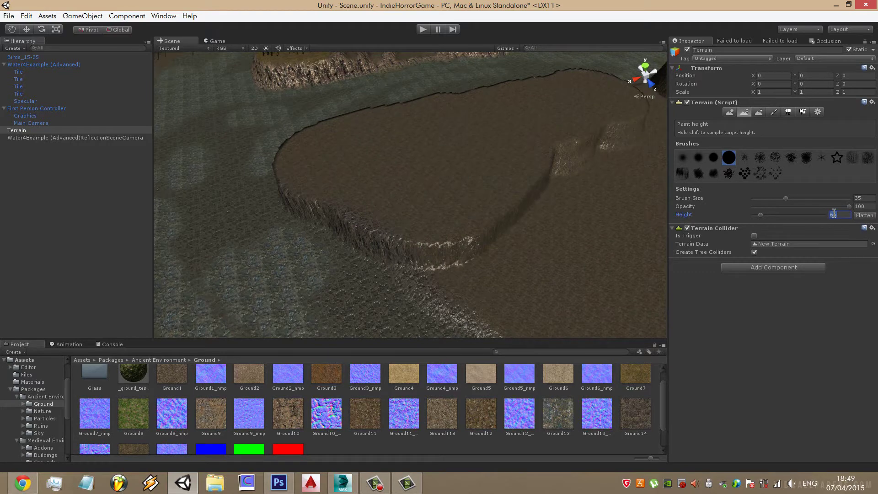
Set the target height to 60 and raise a new circular plateau beside the others
text(60)
mouse_move(618, 208)
mouse_down()
mouse_move(477, 207)
mouse_move(380, 223)
mouse_up()
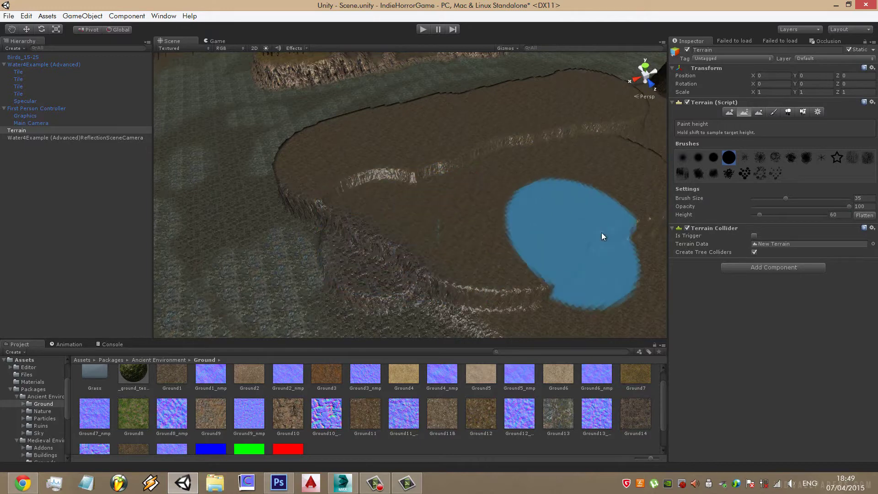
drag(587, 224, 586, 205)
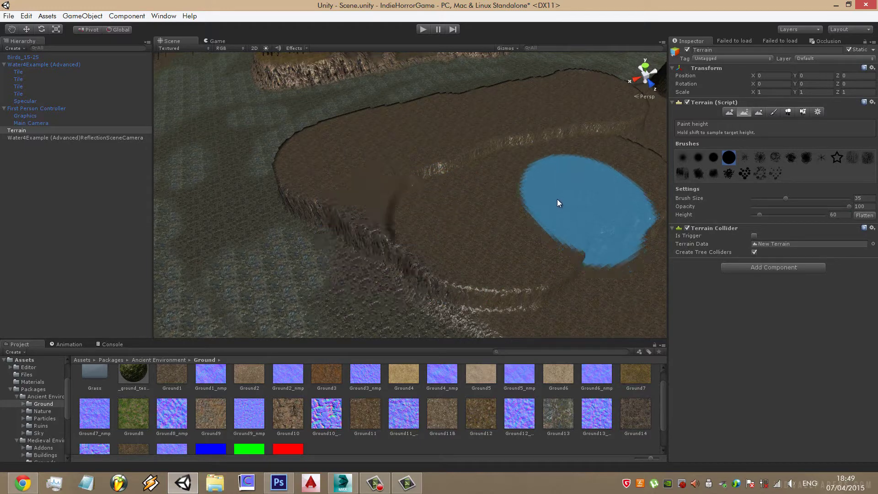
View the new plateau and terrain edge from top-down and angled views
right_drag(369, 222, 558, 222)
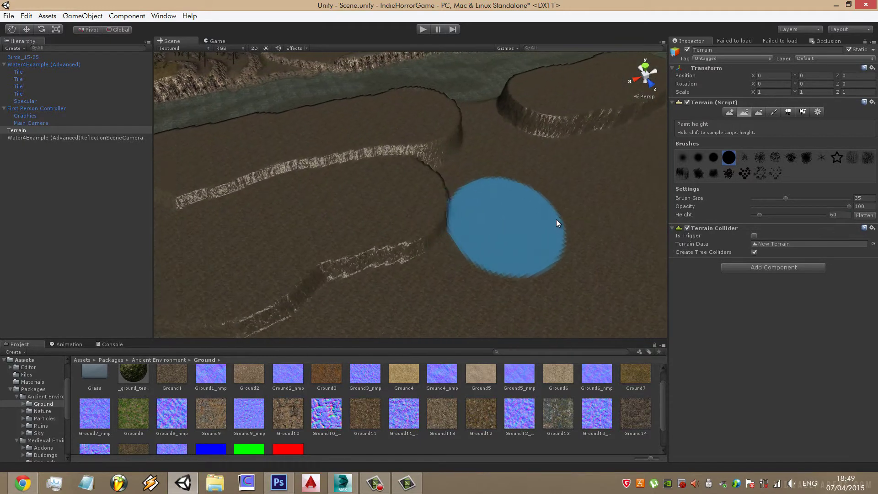
mouse_move(558, 222)
middle_down()
mouse_move(496, 196)
mouse_move(475, 204)
middle_up()
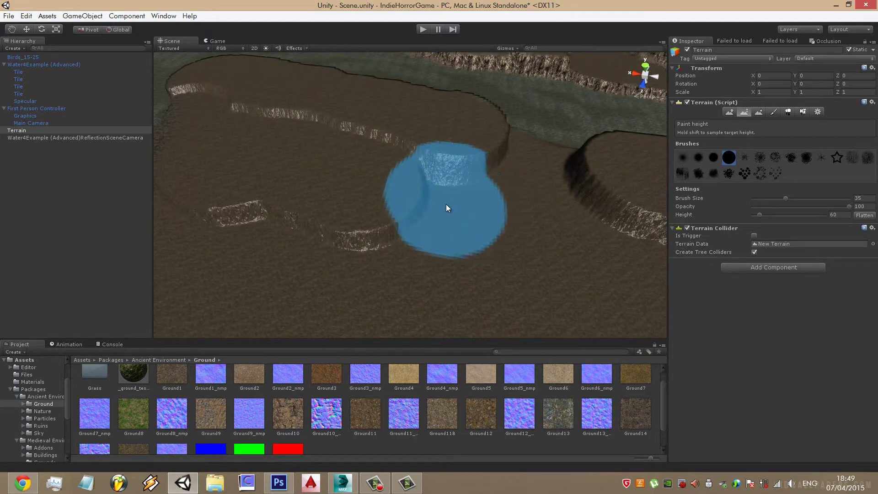
mouse_move(355, 238)
right_down()
mouse_move(565, 259)
mouse_move(324, 196)
right_up()
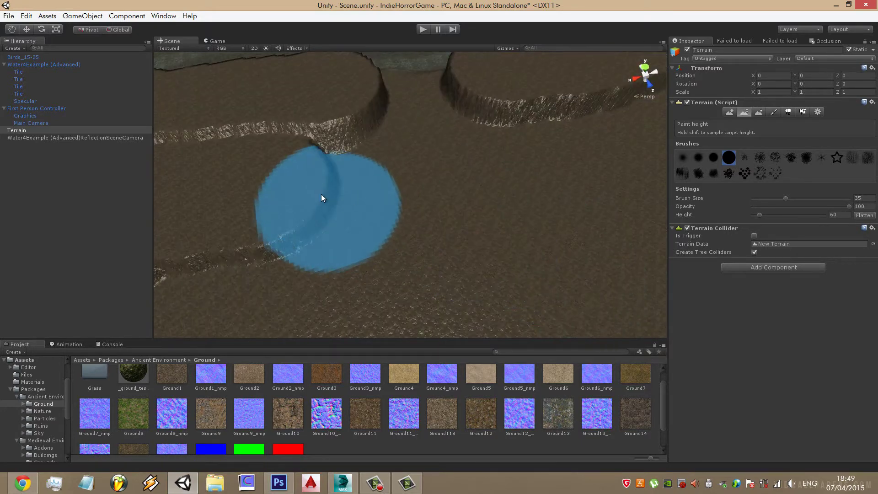
scroll(402, 192, down, 3)
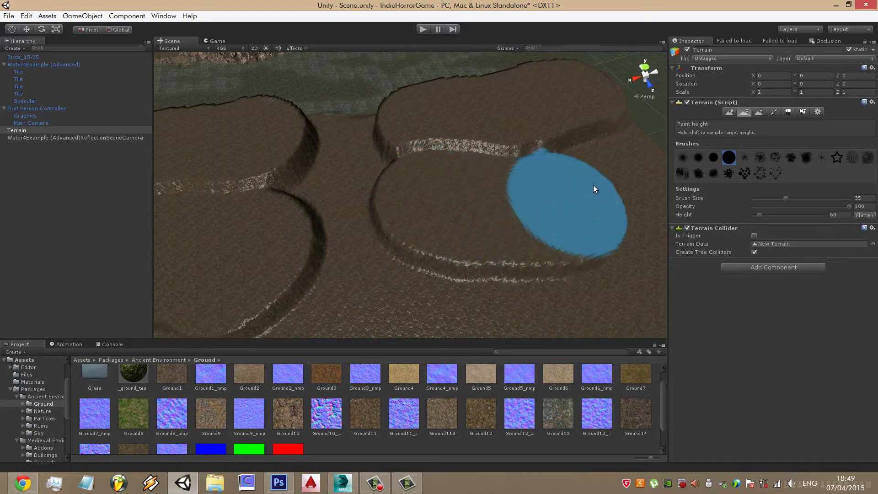
mouse_move(611, 166)
right_down()
mouse_move(451, 218)
mouse_move(379, 191)
right_up()
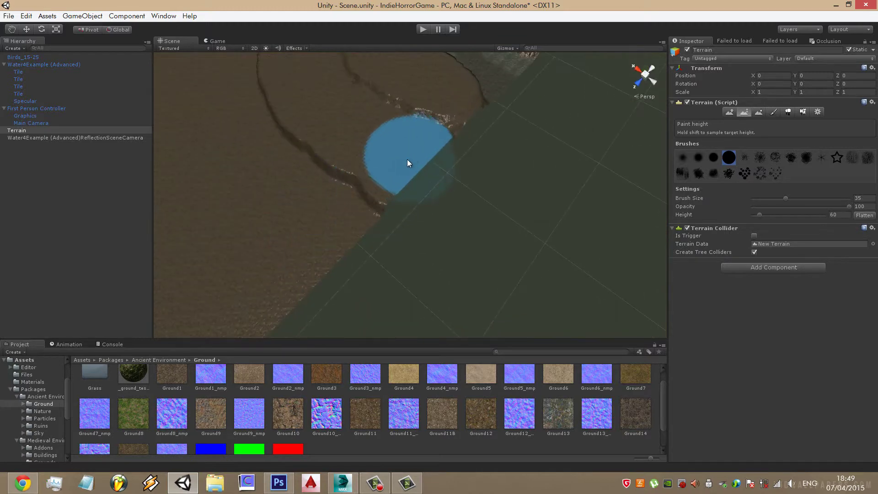
middle_drag(407, 160, 311, 207)
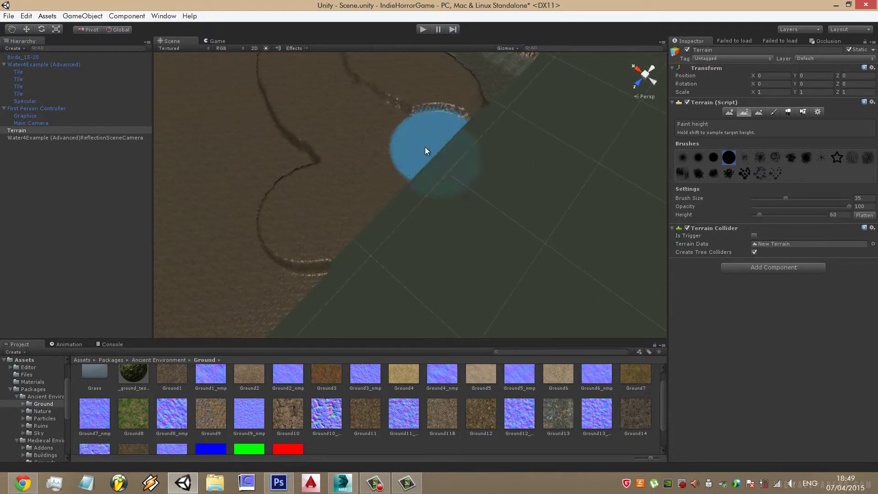
mouse_move(440, 152)
right_down()
mouse_move(435, 265)
mouse_move(500, 248)
right_up()
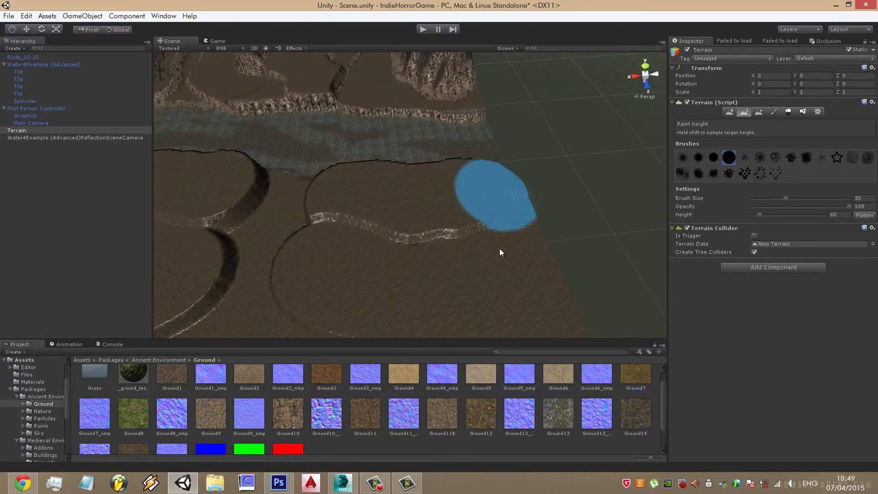
click(841, 213)
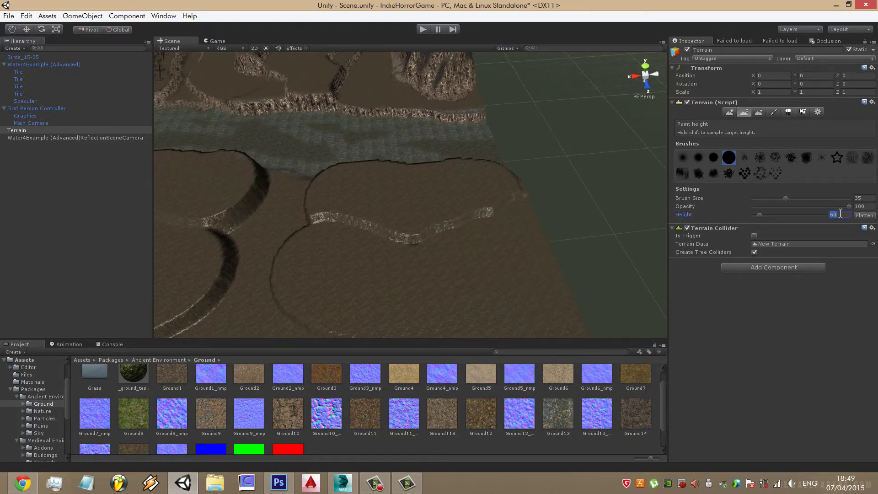
Paint raised round plateaus at height 70, merging the low notch into the new right plateau
text(70)
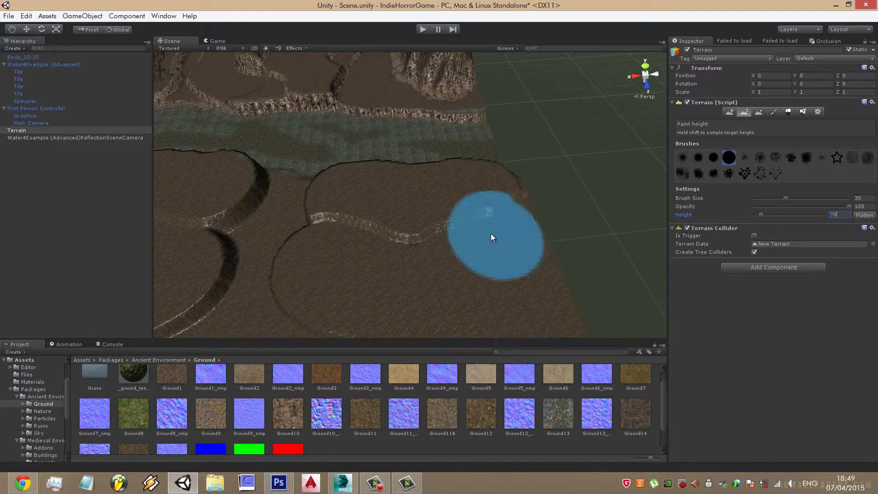
drag(491, 233, 504, 200)
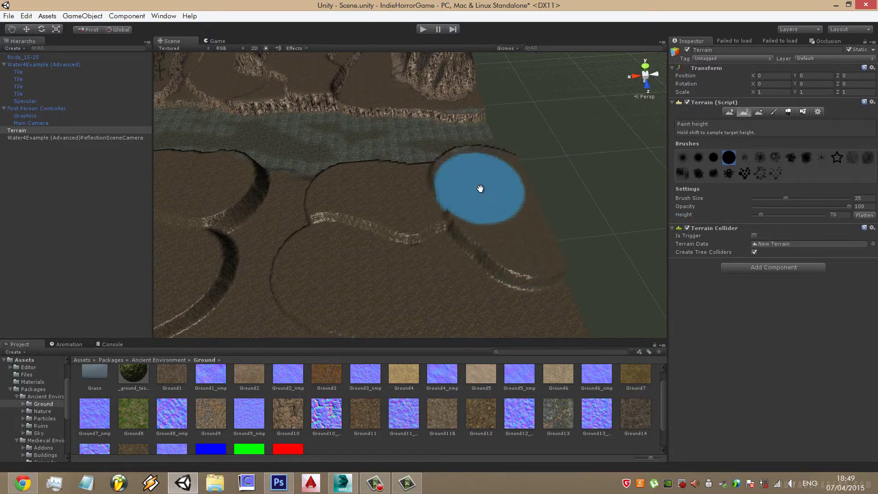
right_drag(480, 184, 554, 190)
middle_drag(554, 190, 534, 181)
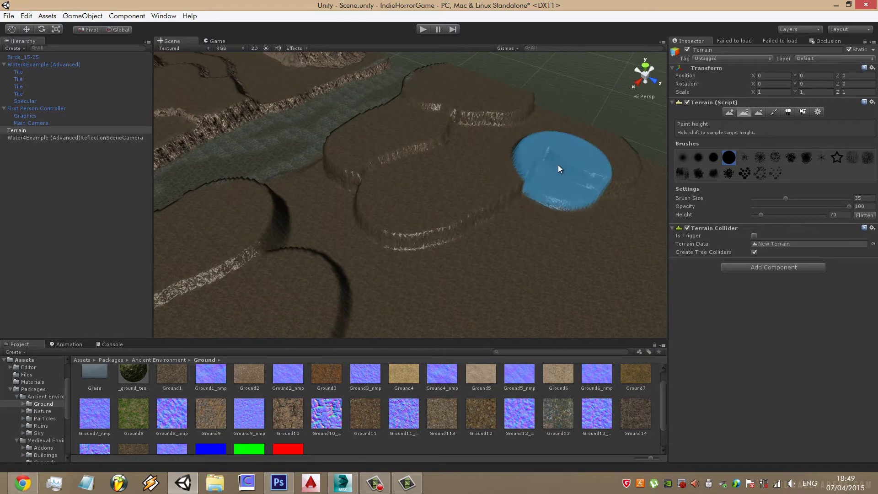
drag(558, 164, 608, 166)
middle_drag(620, 191, 529, 234)
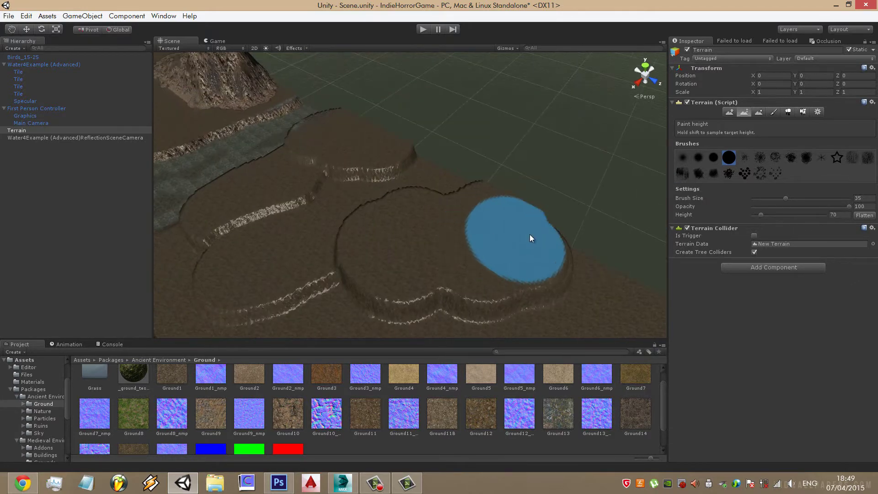
middle_drag(585, 267, 570, 231)
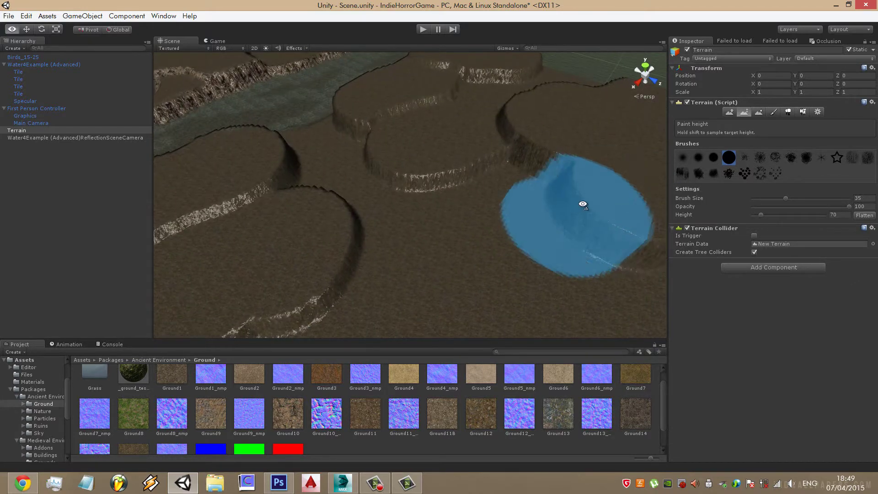
right_drag(571, 232, 543, 146)
drag(543, 146, 581, 128)
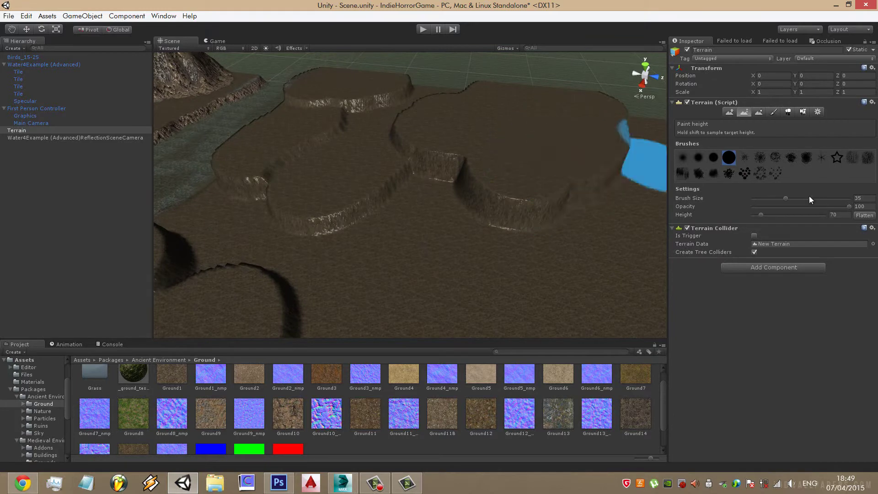
Paint a lower circular step at height 60
click(840, 215)
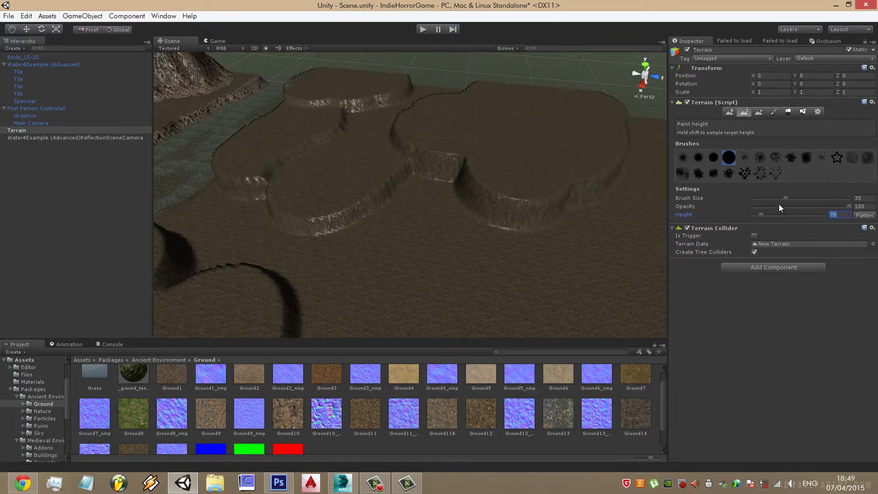
text(60)
drag(412, 205, 403, 213)
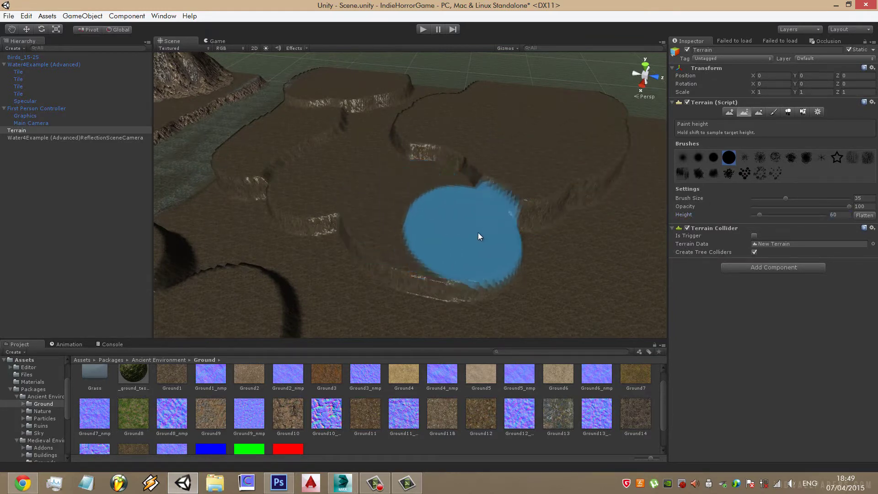
alt+drag(541, 244, 421, 191)
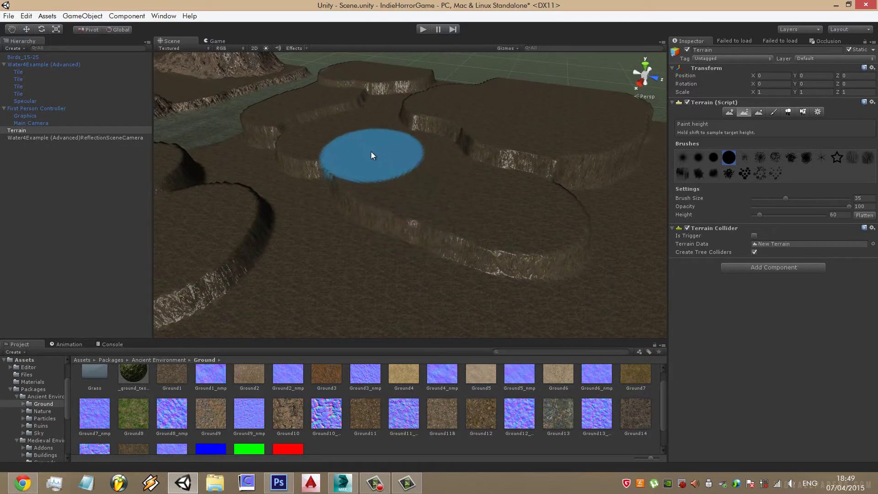
mouse_move(419, 146)
alt+mouse_down()
mouse_move(386, 163)
mouse_move(416, 130)
alt+mouse_up()
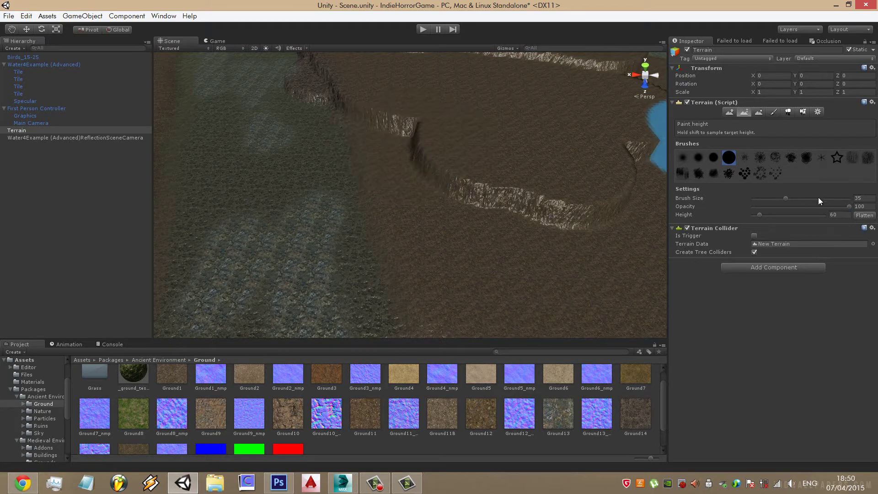
Set Brush Size to 30 and paint a raised plateau path toward the lower right
click(864, 198)
text(30)
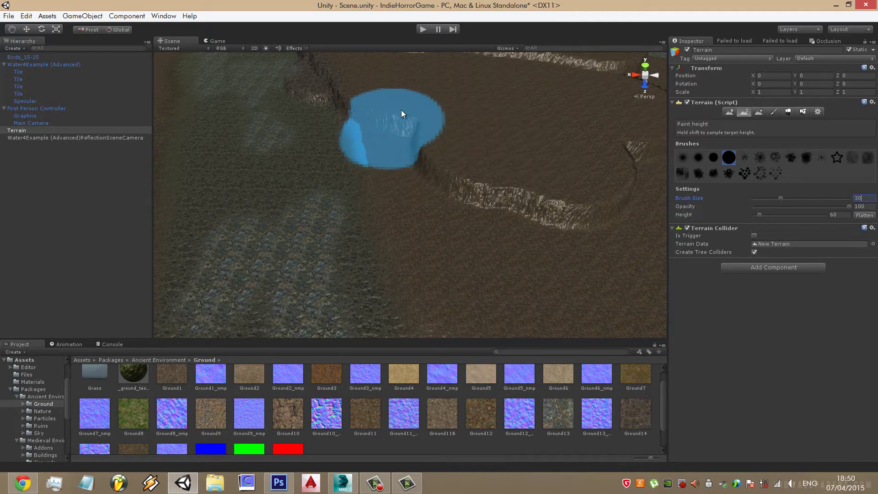
mouse_move(399, 110)
mouse_down()
mouse_move(468, 224)
mouse_move(354, 103)
mouse_move(514, 245)
mouse_up()
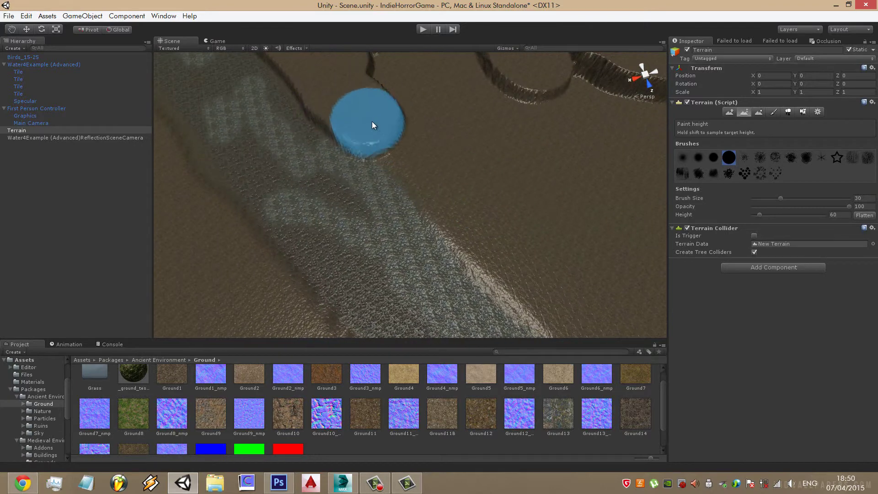
middle_drag(514, 246, 411, 97)
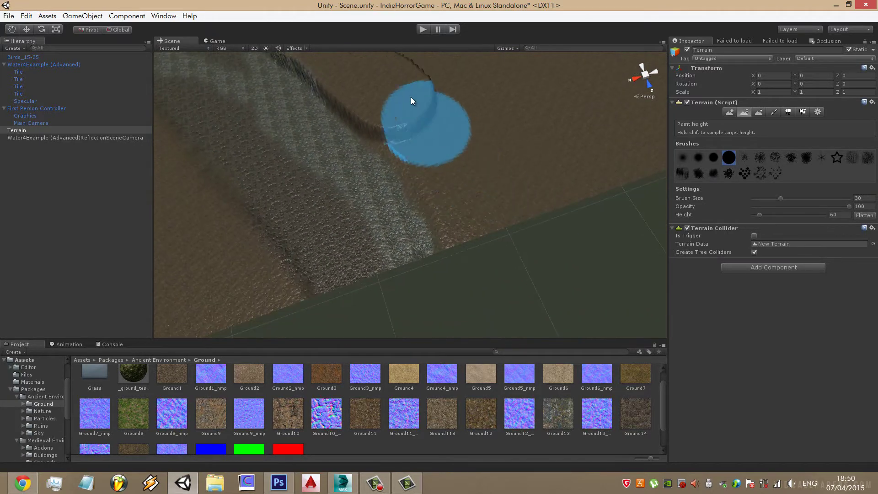
mouse_move(479, 213)
alt+mouse_down()
mouse_move(452, 152)
mouse_move(500, 242)
mouse_move(459, 265)
mouse_move(490, 232)
mouse_move(641, 236)
alt+mouse_up()
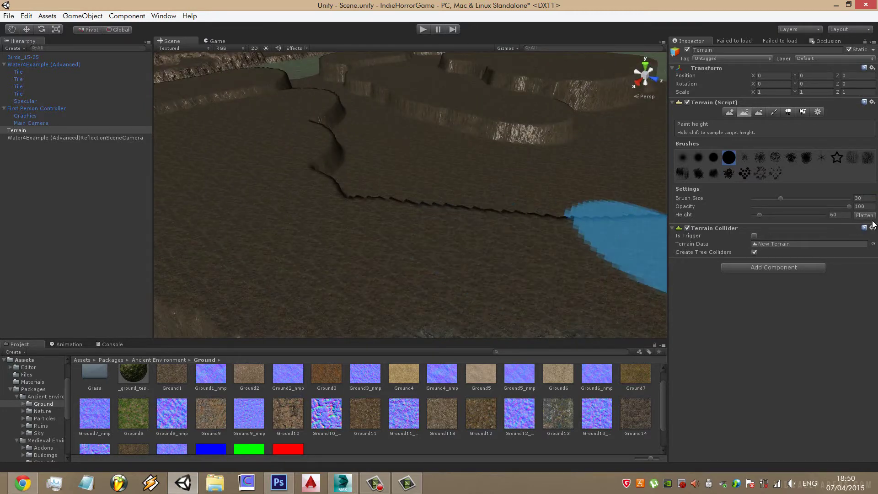
Set the paint height to 65 and survey the upper-left ledges
click(840, 214)
text(65)
key(Return)
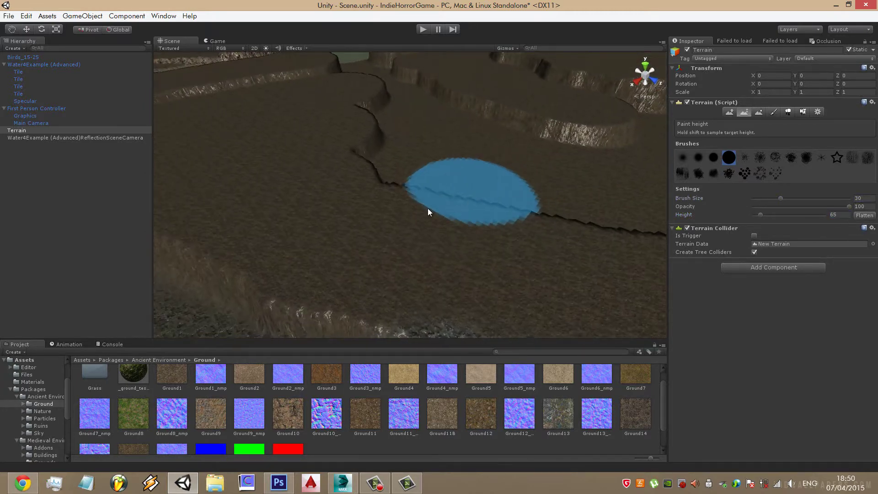
mouse_move(314, 200)
middle_down()
mouse_move(537, 174)
mouse_move(523, 166)
middle_up()
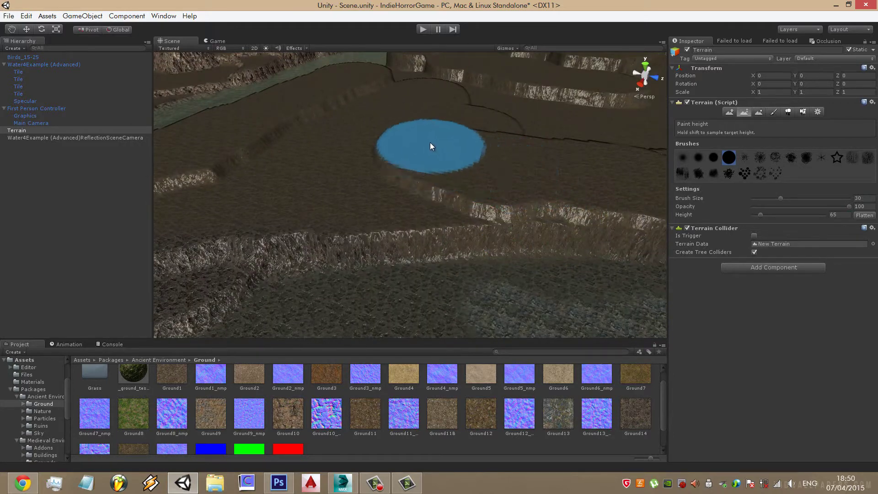
middle_drag(480, 154, 482, 217)
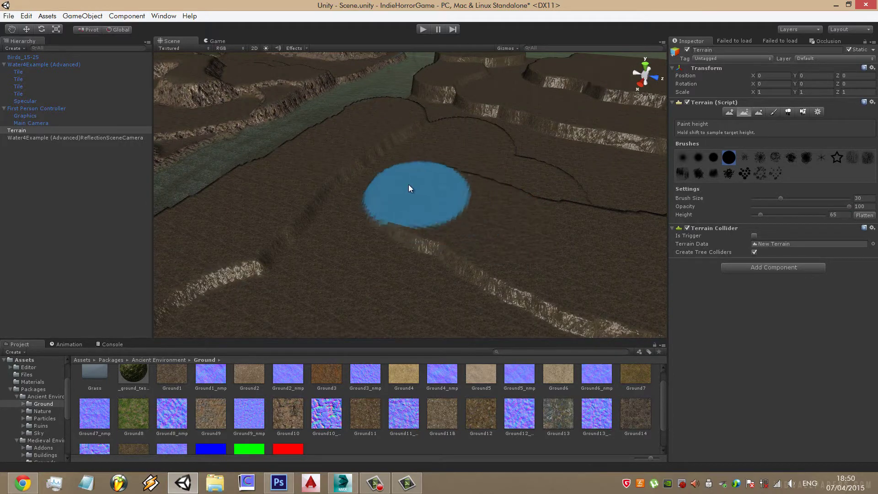
middle_drag(348, 166, 394, 161)
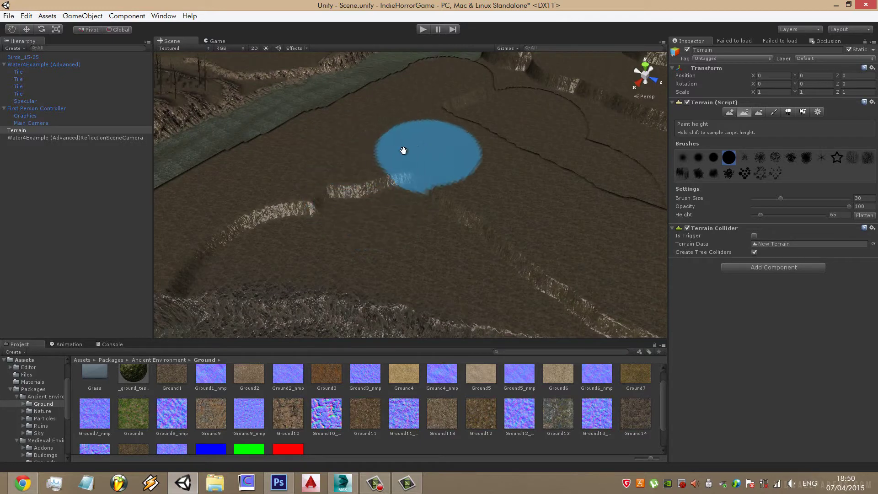
mouse_move(356, 144)
right_down()
mouse_move(386, 149)
mouse_move(454, 261)
mouse_move(641, 224)
right_up()
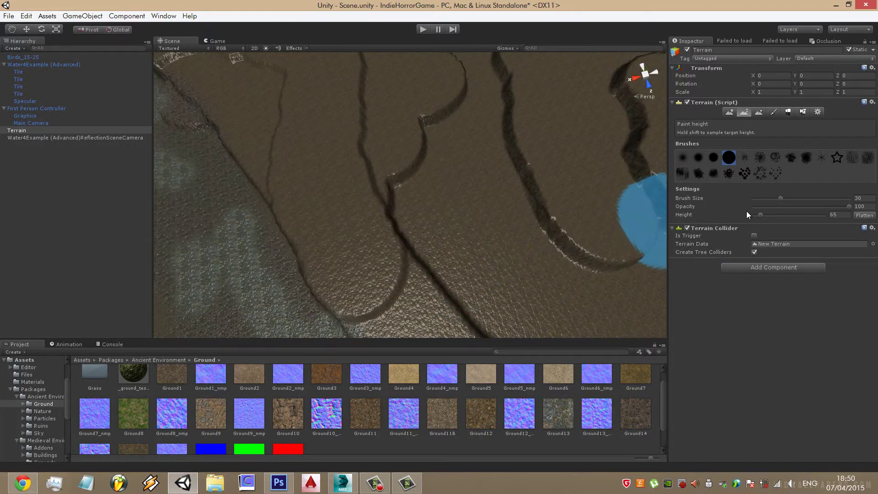
Paint flattened patches and lobes at height 55
click(836, 214)
text(55)
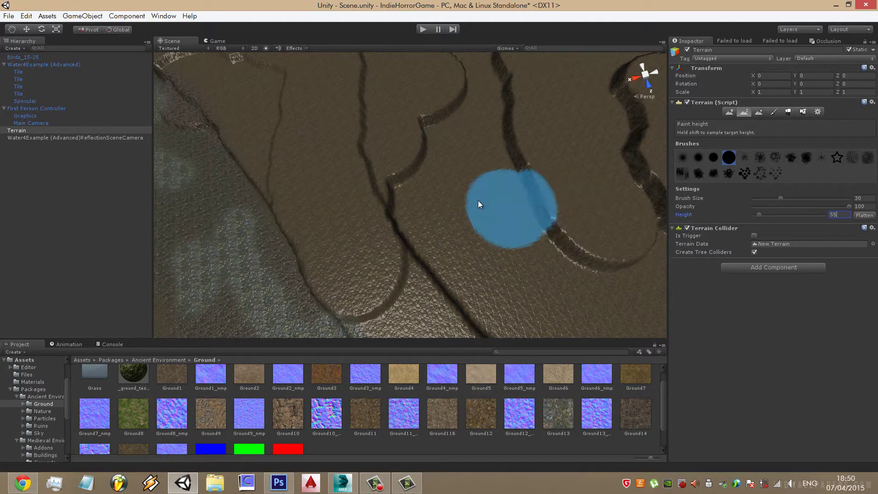
mouse_move(436, 190)
mouse_down()
mouse_move(417, 182)
mouse_move(480, 149)
mouse_up()
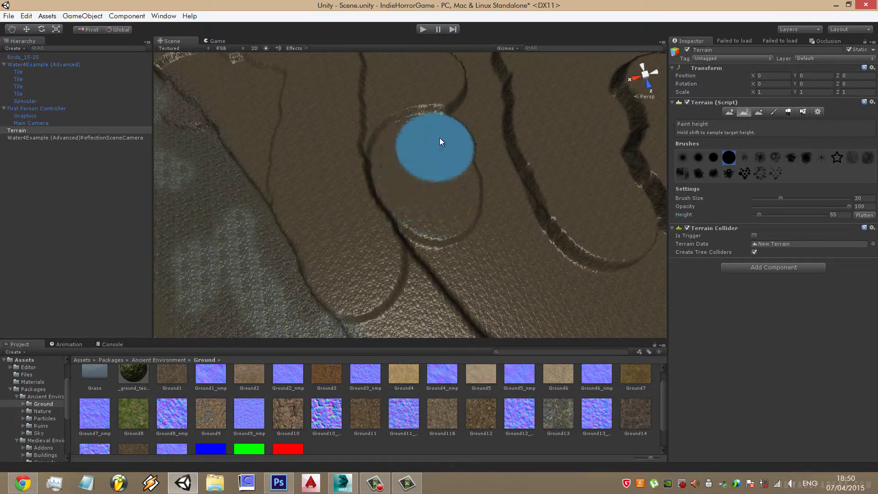
scroll(479, 148, down, 5)
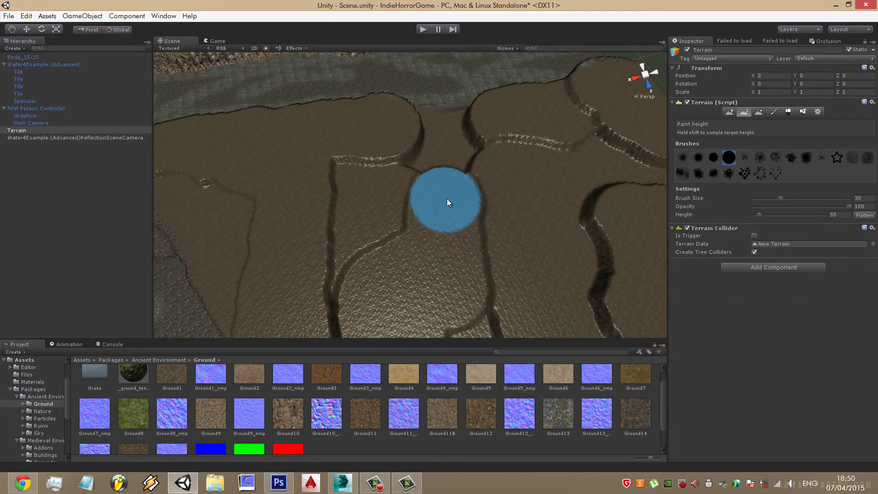
drag(447, 199, 492, 242)
middle_drag(492, 242, 476, 227)
Flatten more ridges at height 55 into new ledges and a plateau edge
mouse_move(476, 229)
mouse_down()
mouse_move(425, 156)
mouse_move(432, 207)
mouse_up()
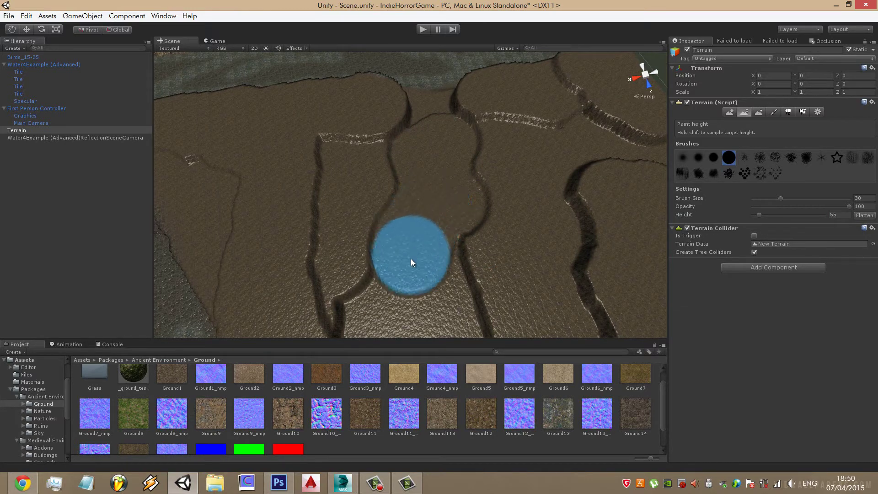
drag(431, 207, 391, 313)
mouse_move(392, 314)
middle_down()
mouse_move(364, 247)
mouse_move(320, 196)
middle_up()
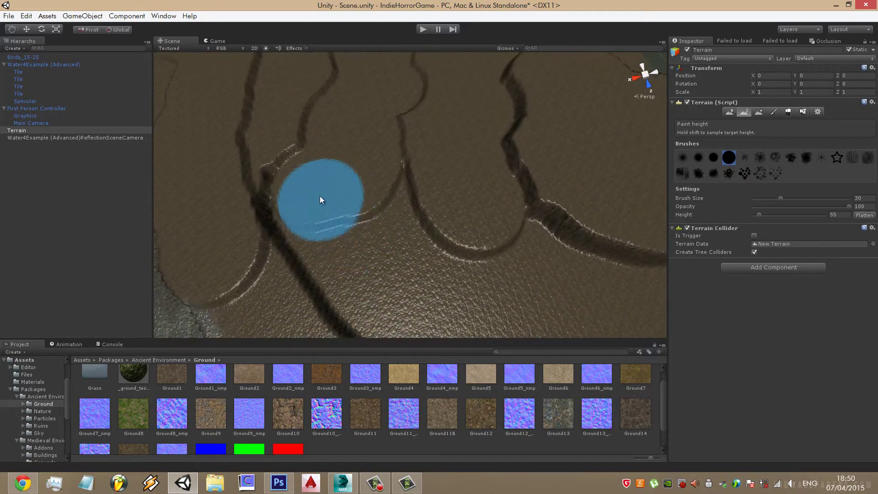
drag(361, 220, 523, 276)
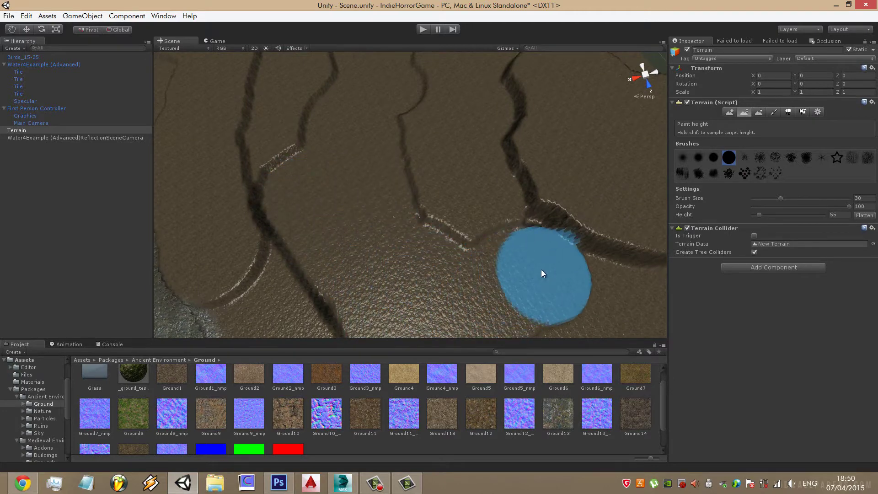
mouse_move(439, 270)
middle_down()
mouse_move(565, 298)
mouse_move(444, 229)
middle_up()
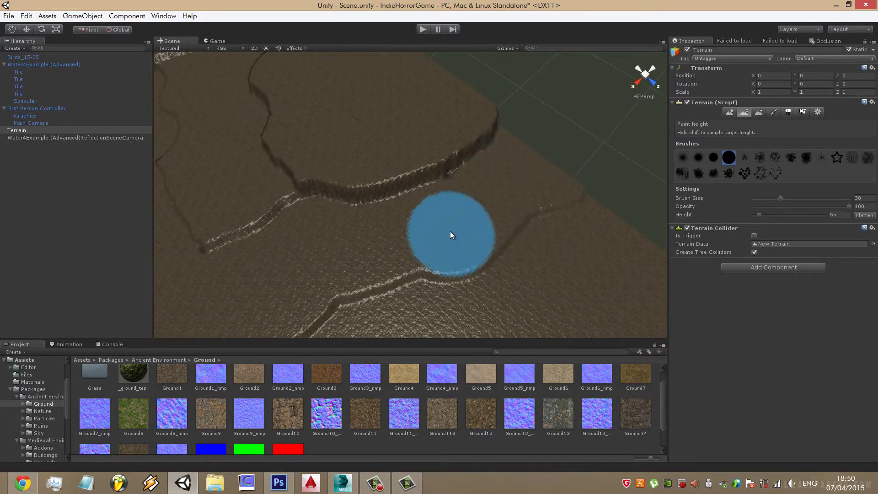
mouse_move(467, 196)
alt+mouse_down()
mouse_move(453, 181)
mouse_move(421, 240)
alt+mouse_up()
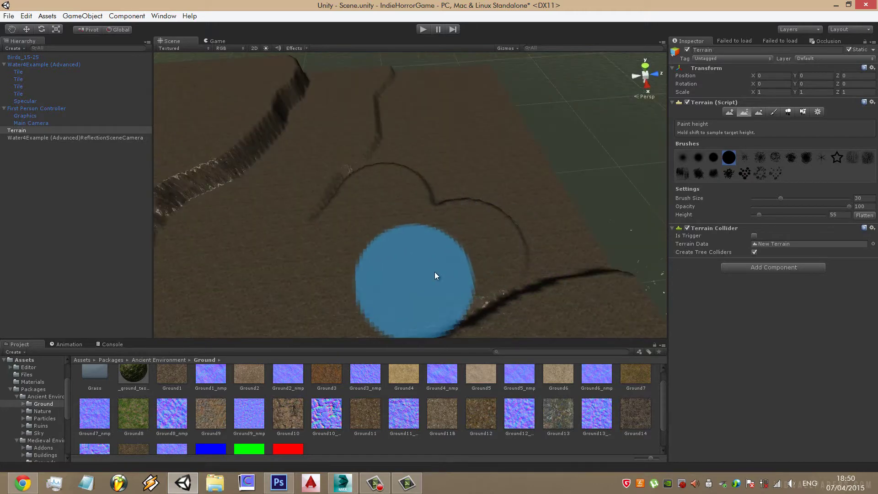
mouse_move(495, 158)
mouse_down()
mouse_move(490, 62)
mouse_move(438, 205)
mouse_up()
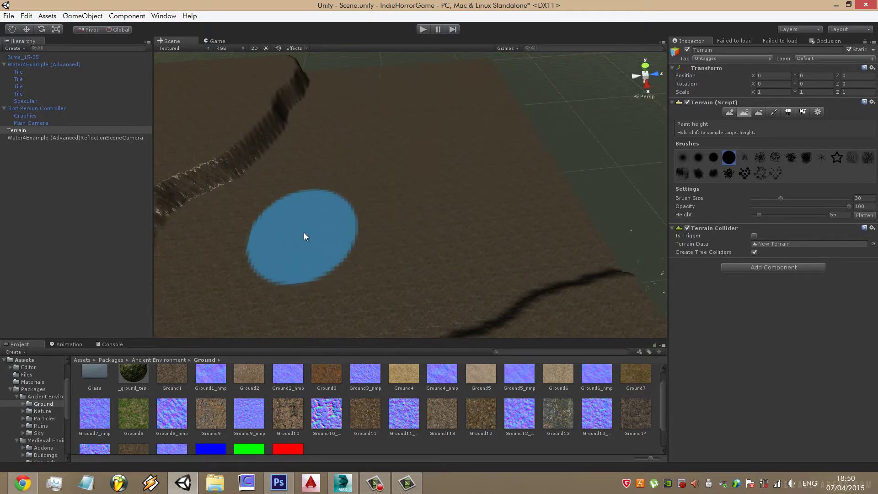
scroll(446, 121, up, 5)
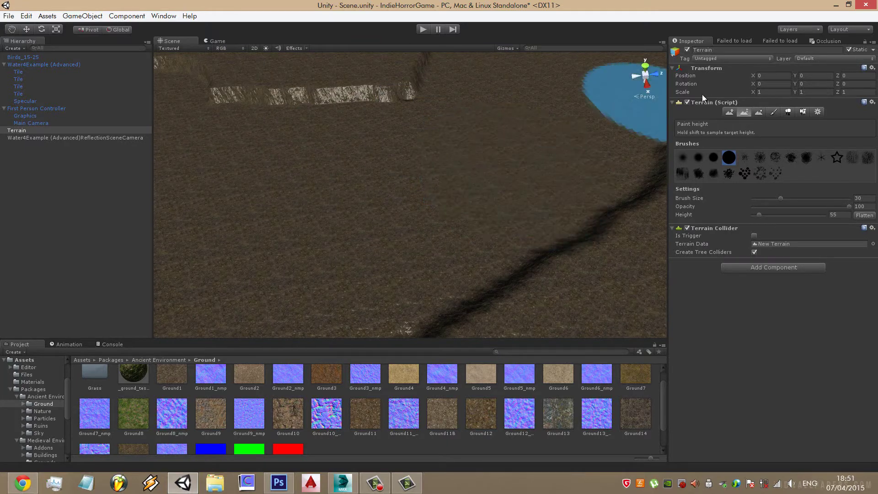
Switch to Smooth Height with Opacity 5 and Brush Size 37
click(757, 111)
drag(795, 198, 762, 199)
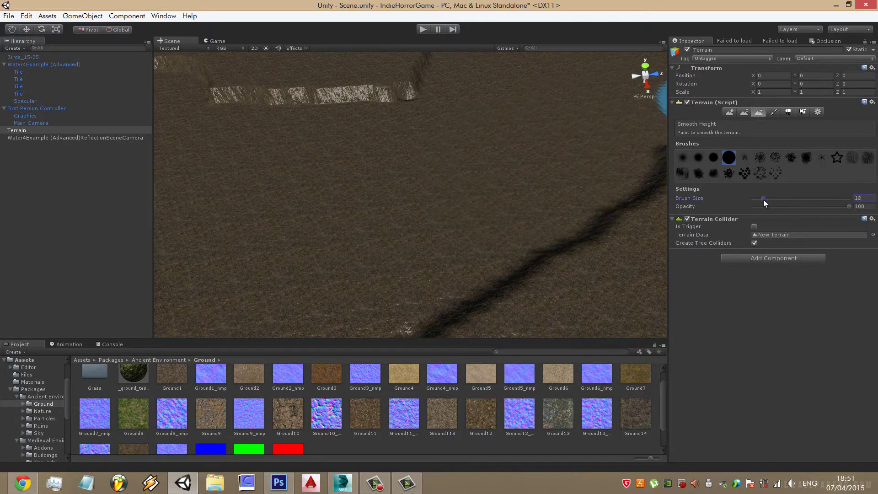
mouse_move(446, 143)
alt+mouse_down()
mouse_move(352, 193)
mouse_move(489, 129)
mouse_move(378, 183)
alt+mouse_up()
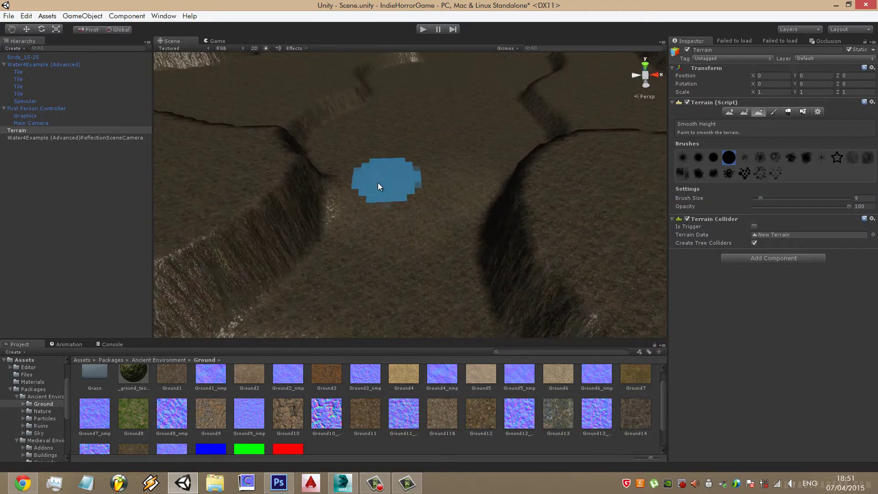
click(860, 207)
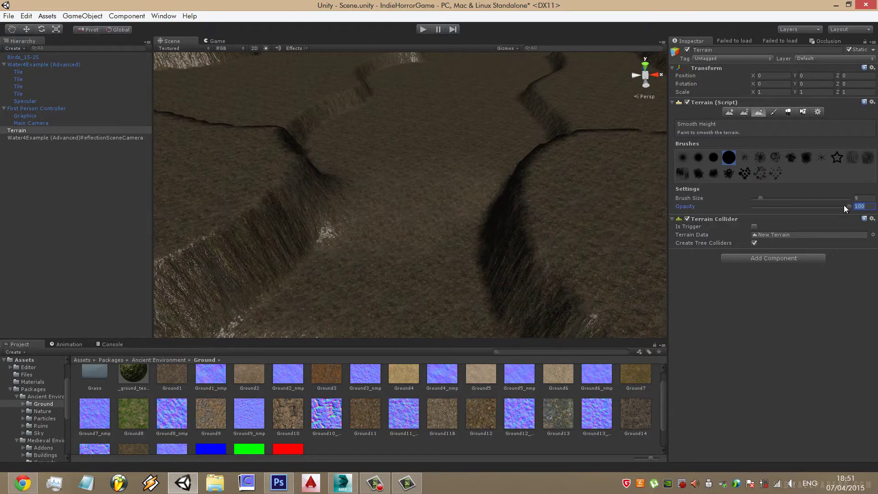
text(5)
click(831, 198)
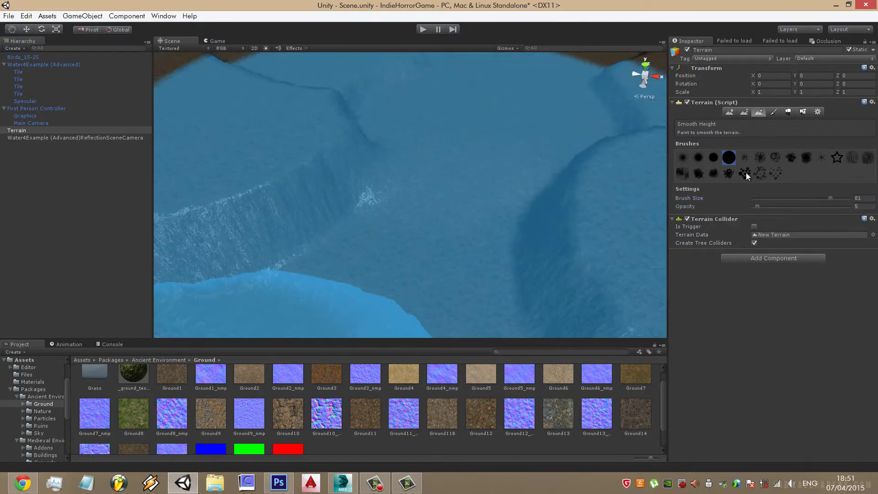
click(785, 197)
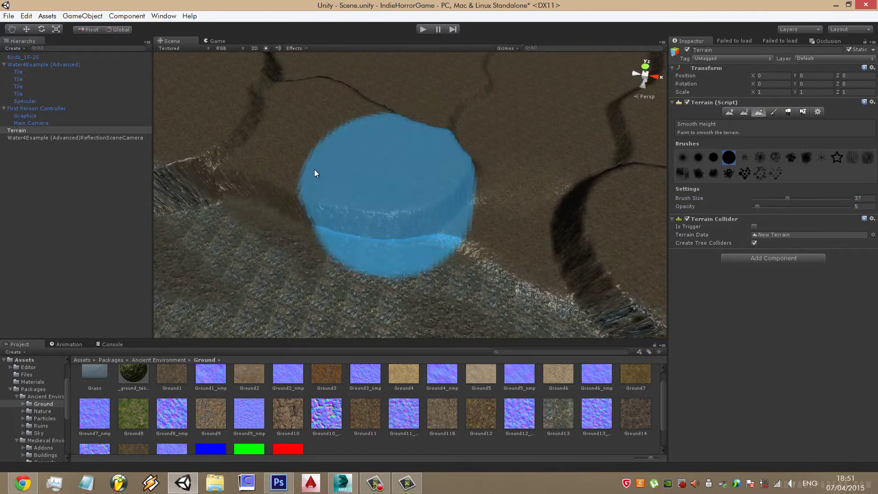
Orbit and zoom the Scene view across the terrain toward the terrace edges
mouse_move(445, 122)
alt+mouse_down()
mouse_move(448, 103)
mouse_move(347, 203)
alt+mouse_up()
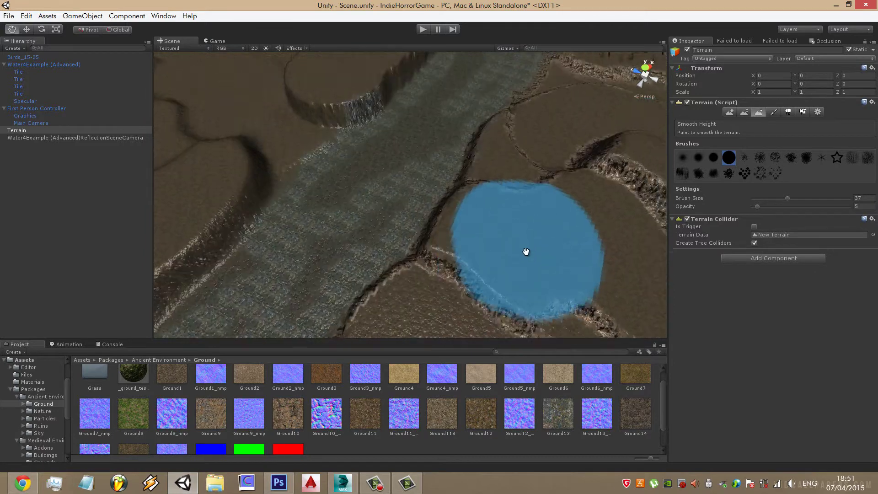
scroll(347, 202, down, 3)
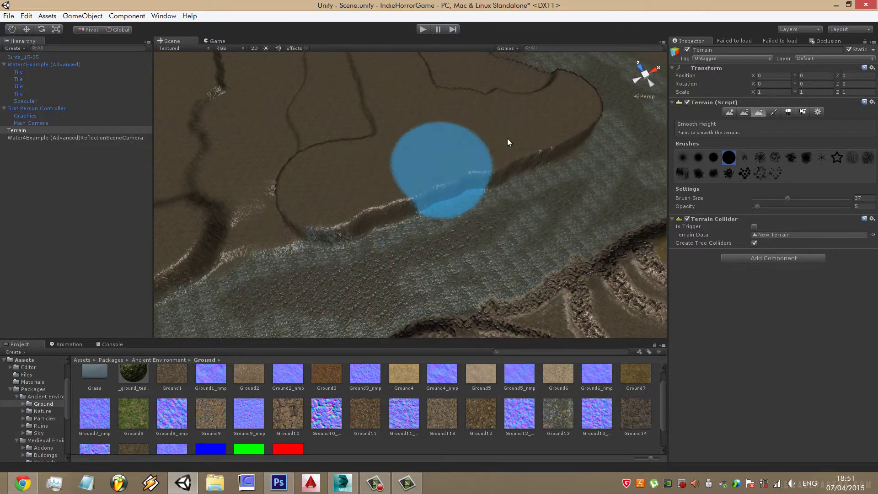
scroll(240, 174, up, 3)
scroll(456, 261, up, 2)
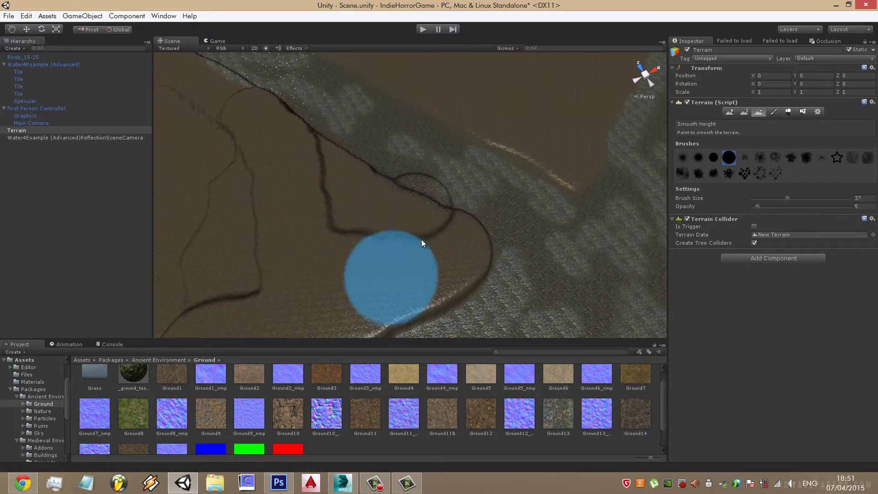
right_drag(415, 181, 512, 167)
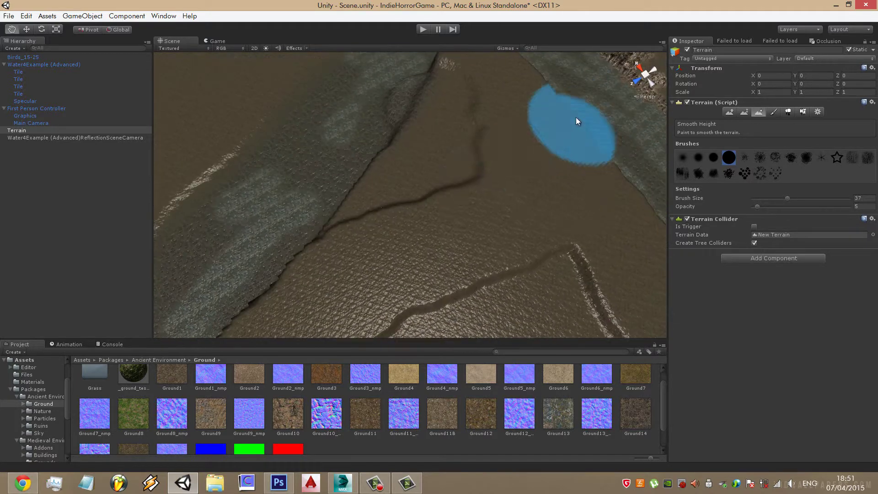
scroll(429, 193, up, 3)
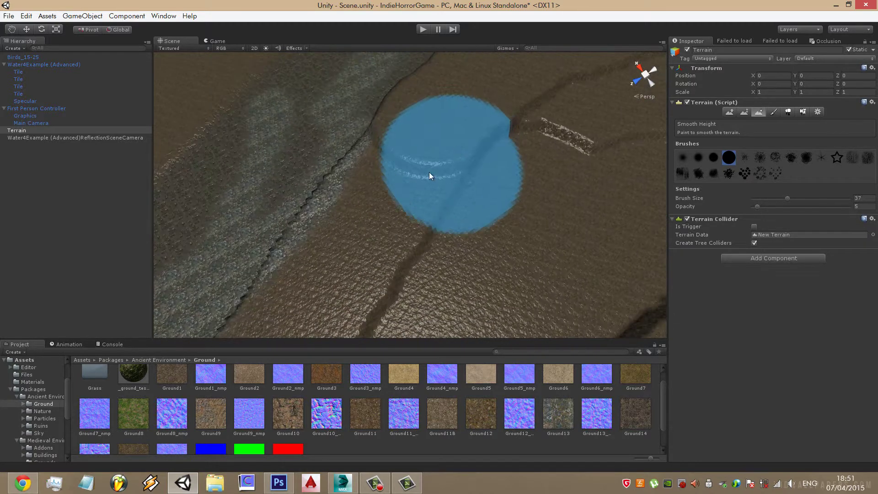
mouse_move(435, 98)
right_down()
mouse_move(659, 305)
mouse_move(353, 217)
mouse_move(222, 292)
mouse_move(576, 156)
mouse_move(380, 166)
mouse_move(407, 157)
mouse_move(349, 134)
mouse_move(533, 157)
mouse_move(473, 208)
mouse_move(680, 234)
mouse_move(428, 215)
mouse_move(457, 163)
mouse_move(330, 214)
right_up()
scroll(330, 213, down, 5)
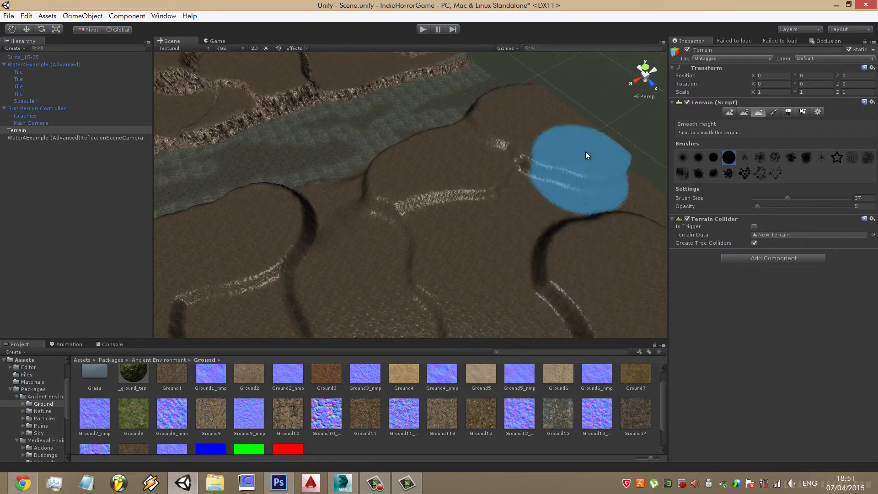
mouse_move(630, 149)
right_down()
mouse_move(530, 176)
mouse_move(585, 132)
mouse_move(494, 190)
mouse_move(475, 141)
mouse_move(594, 233)
mouse_move(663, 183)
right_up()
Switch to Paint Texture with Opacity 100 and Brush Size 5
click(773, 112)
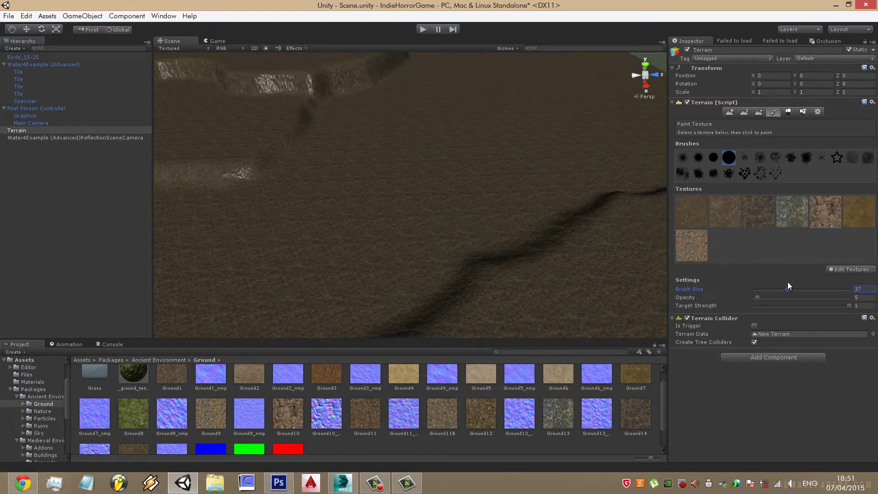
drag(758, 297, 851, 297)
drag(757, 290, 767, 289)
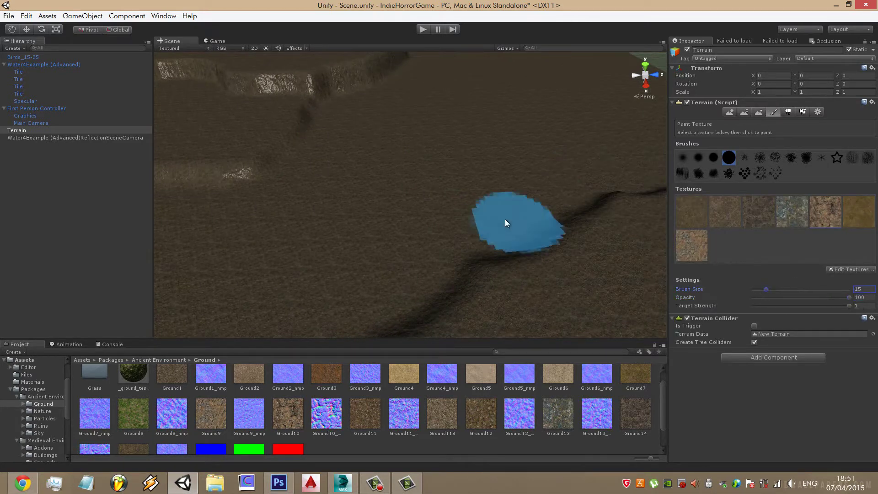
mouse_move(505, 219)
right_down()
mouse_move(622, 191)
mouse_move(581, 222)
mouse_move(650, 215)
right_up()
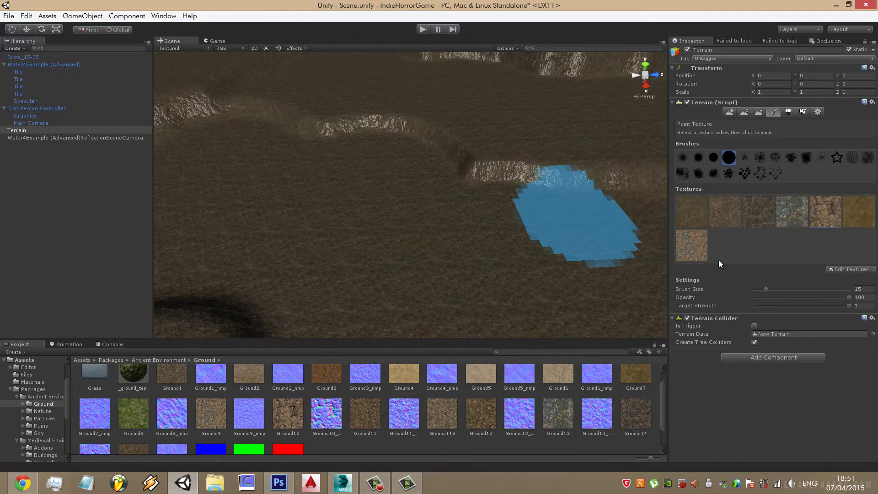
double_click(859, 289)
text(5)
mouse_move(633, 276)
right_down()
mouse_move(506, 214)
mouse_move(408, 185)
right_up()
Paint rock texture along the winding plateau cliff wall
drag(408, 185, 522, 159)
right_drag(522, 159, 337, 156)
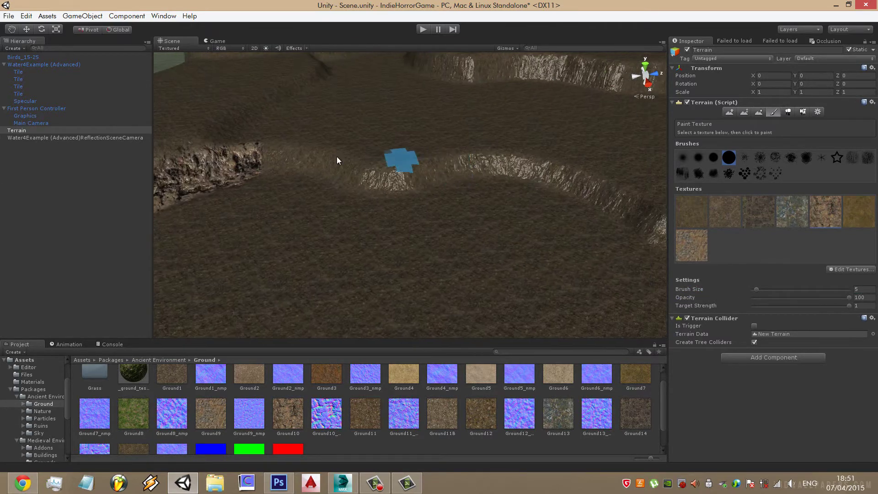
mouse_move(337, 156)
mouse_down()
mouse_move(262, 157)
mouse_move(576, 189)
mouse_move(585, 222)
mouse_up()
right_drag(584, 222, 406, 151)
mouse_move(271, 165)
mouse_down()
mouse_move(190, 141)
mouse_move(289, 171)
mouse_move(419, 165)
mouse_move(526, 146)
mouse_up()
mouse_move(525, 145)
middle_down()
mouse_move(468, 183)
mouse_move(332, 241)
middle_up()
scroll(332, 242, down, 5)
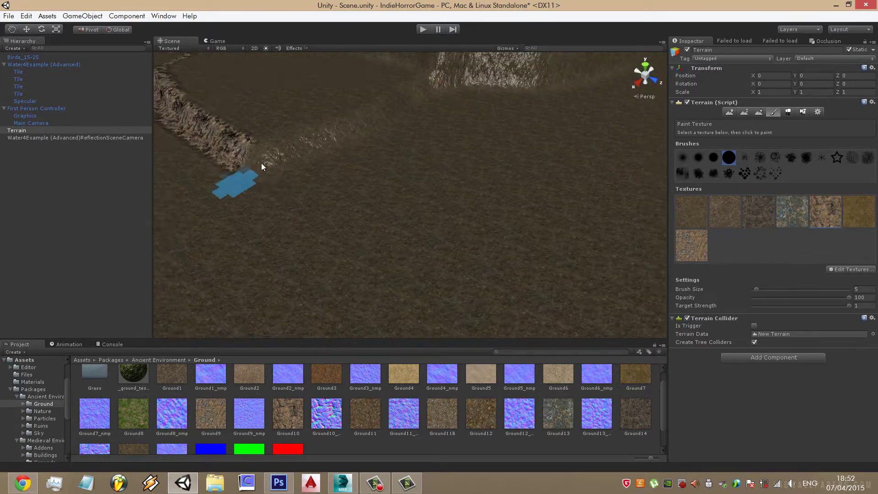
mouse_move(331, 242)
alt+mouse_down()
mouse_move(379, 262)
mouse_move(306, 257)
mouse_move(337, 267)
mouse_move(412, 245)
mouse_move(291, 259)
alt+mouse_up()
Darken the cliff base and paint rock texture leftward along the ridge
click(375, 483)
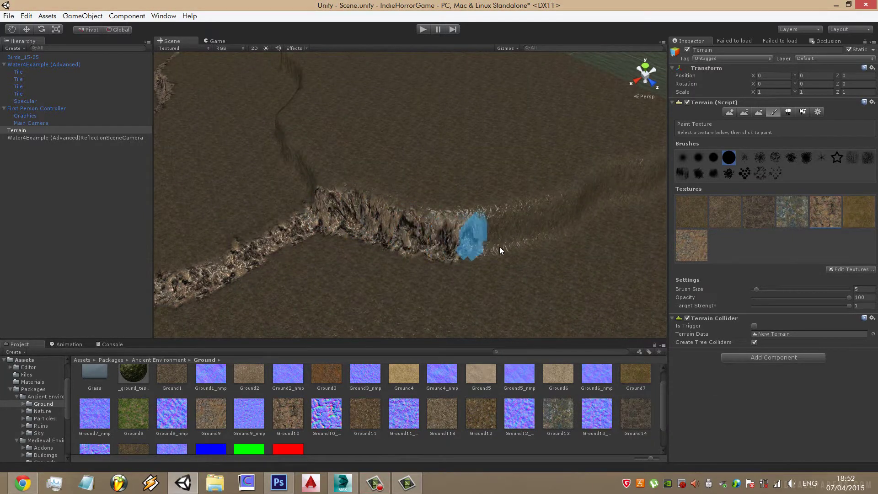
middle_drag(459, 236, 409, 233)
alt+drag(409, 232, 317, 243)
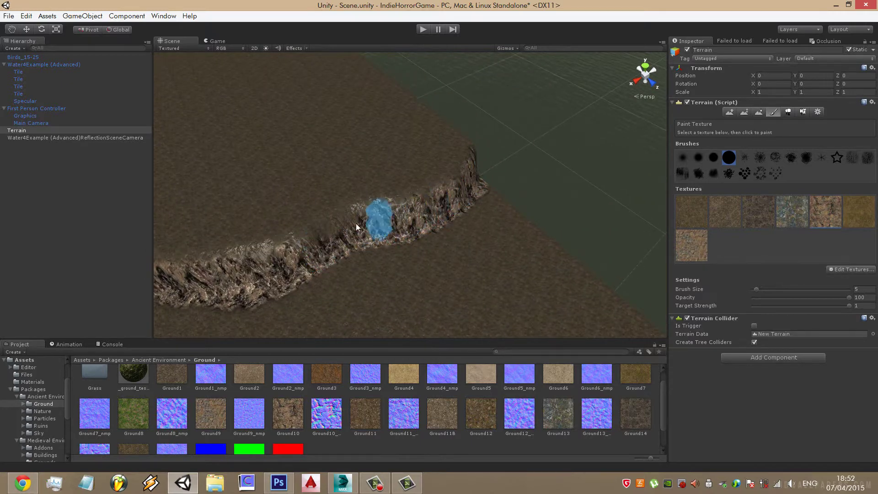
mouse_move(314, 234)
alt+mouse_down()
mouse_move(480, 257)
mouse_move(475, 243)
mouse_move(221, 281)
alt+mouse_up()
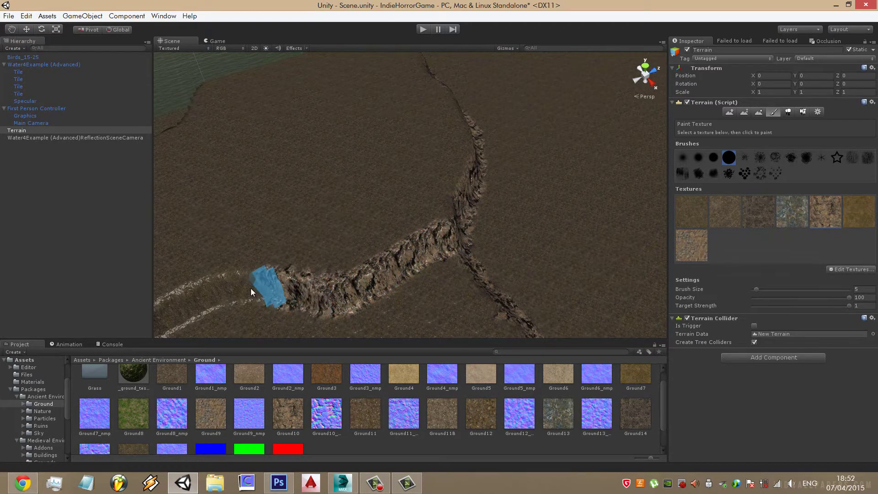
middle_drag(222, 282, 478, 223)
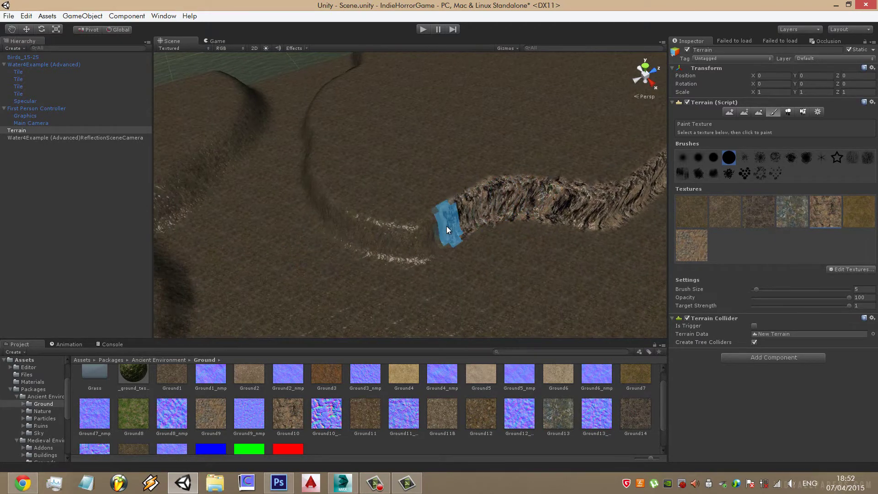
drag(447, 226, 292, 201)
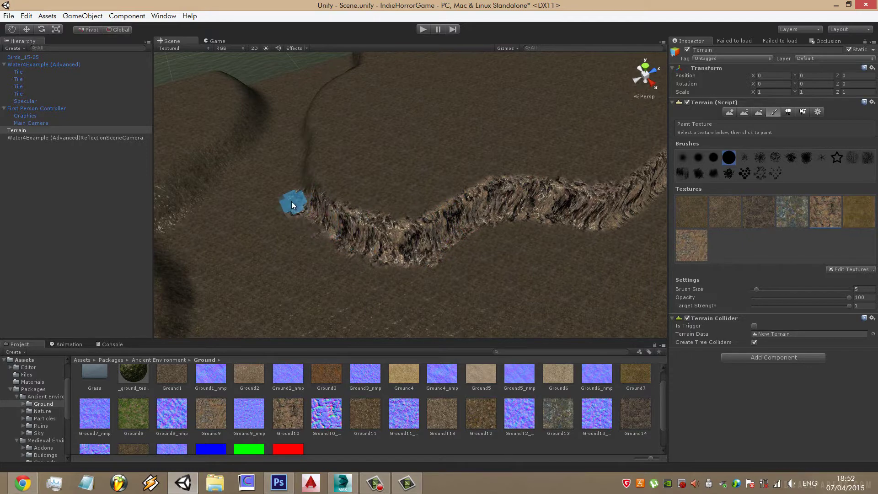
mouse_move(291, 201)
middle_down()
mouse_move(580, 200)
mouse_move(463, 173)
middle_up()
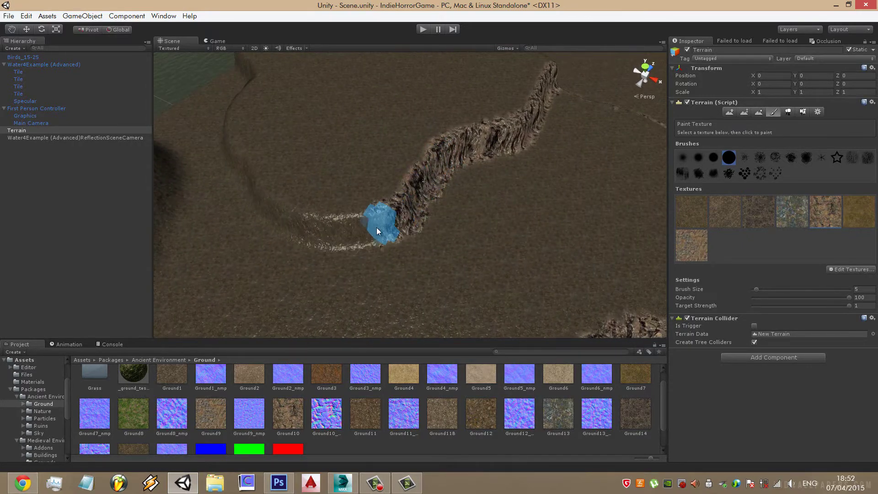
Extend the rock texture up and down the ridge, repainting its lighter parts
mouse_move(424, 194)
alt+mouse_down()
mouse_move(448, 194)
mouse_move(385, 232)
mouse_move(471, 213)
mouse_move(301, 239)
mouse_move(485, 213)
alt+mouse_up()
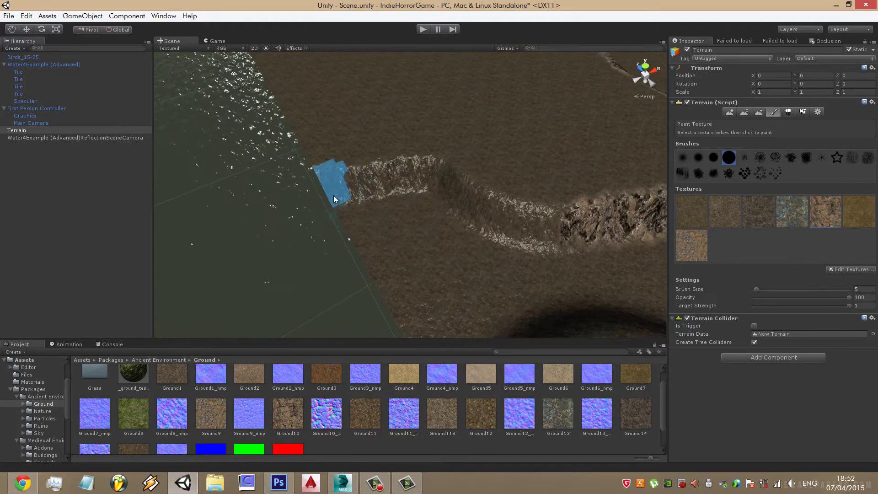
mouse_move(572, 231)
alt+mouse_down()
mouse_move(533, 207)
mouse_move(363, 198)
alt+mouse_up()
mouse_move(362, 198)
middle_down()
mouse_move(400, 232)
mouse_move(446, 227)
middle_up()
drag(446, 227, 652, 242)
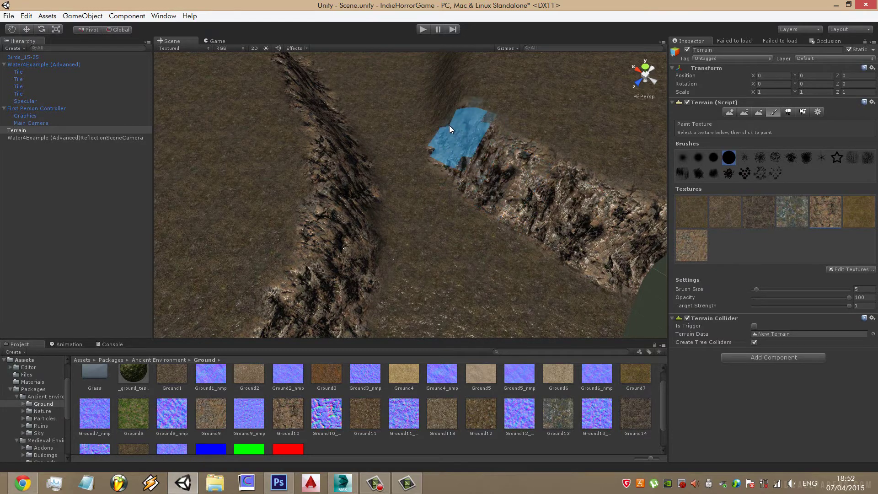
mouse_move(449, 128)
alt+mouse_down()
mouse_move(557, 208)
mouse_move(538, 176)
mouse_move(408, 124)
alt+mouse_up()
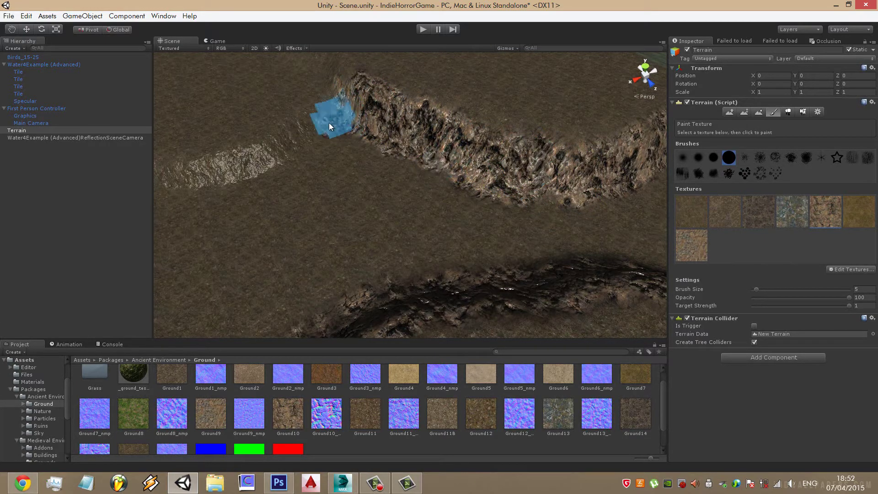
middle_drag(212, 173, 327, 160)
mouse_move(501, 134)
mouse_down()
mouse_move(308, 122)
mouse_move(471, 152)
mouse_move(257, 226)
mouse_up()
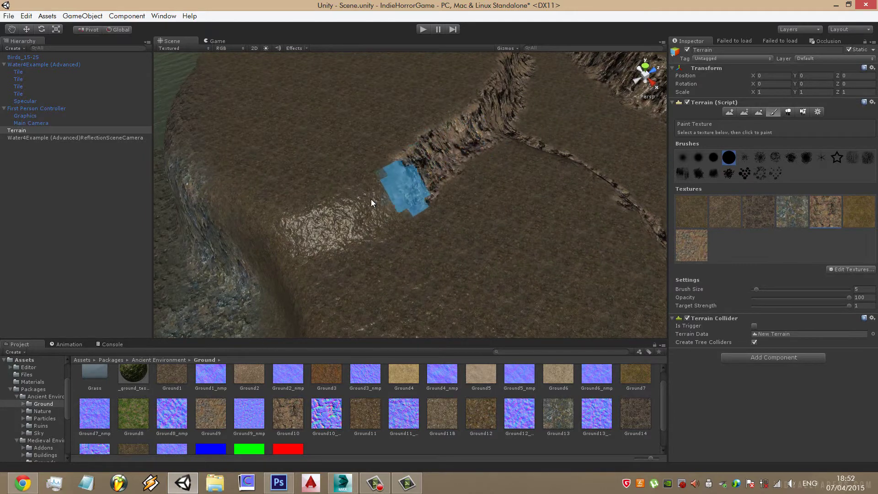
middle_drag(257, 226, 345, 232)
Repaint the left and right faces of another cliff wall with rock texture
alt+drag(344, 232, 515, 138)
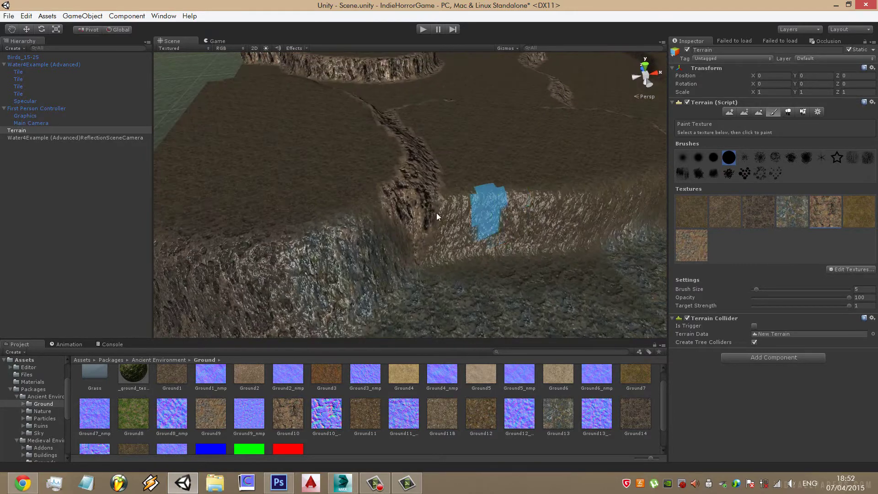
drag(268, 167, 259, 204)
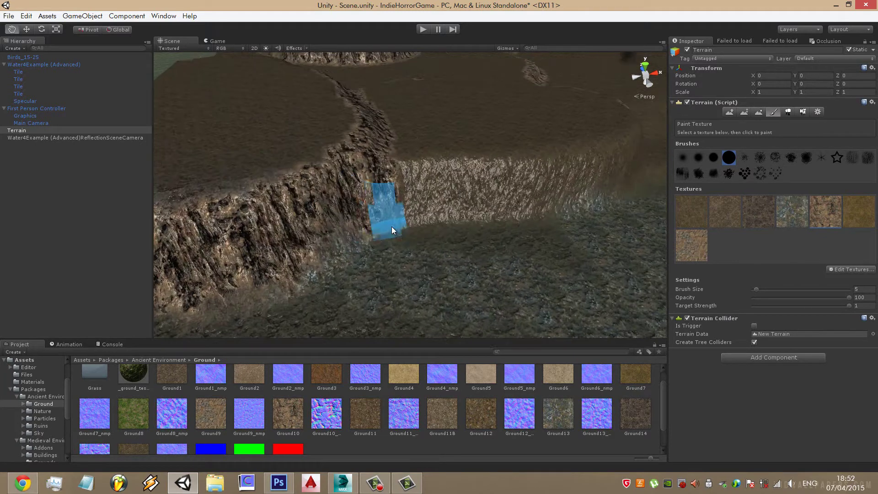
scroll(392, 227, down, 3)
drag(248, 284, 593, 188)
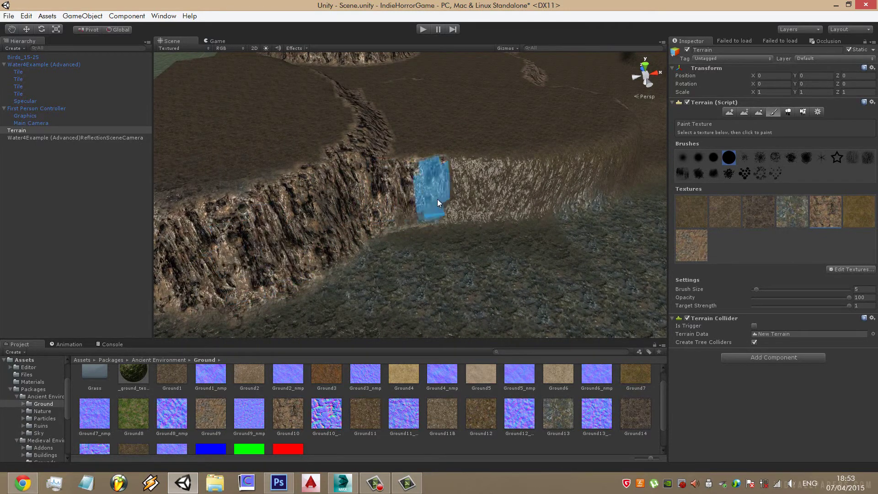
right_drag(592, 187, 391, 203)
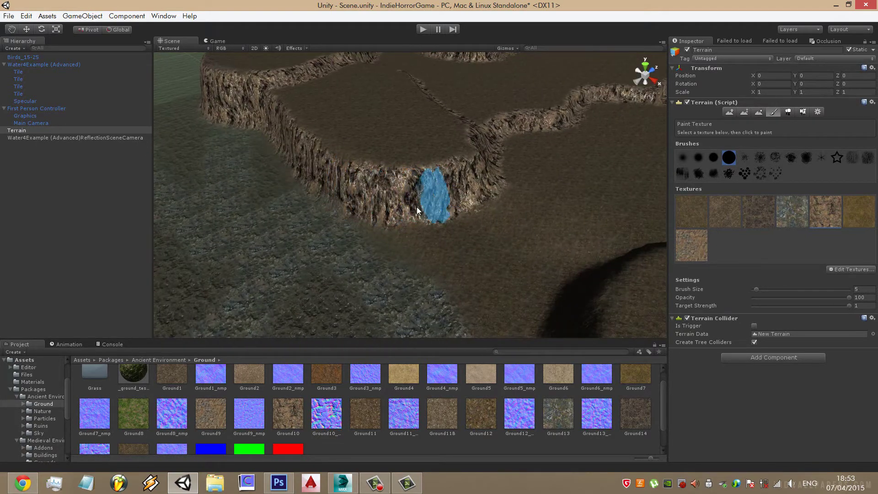
right_drag(391, 203, 397, 226)
middle_drag(396, 225, 419, 203)
right_drag(419, 202, 678, 189)
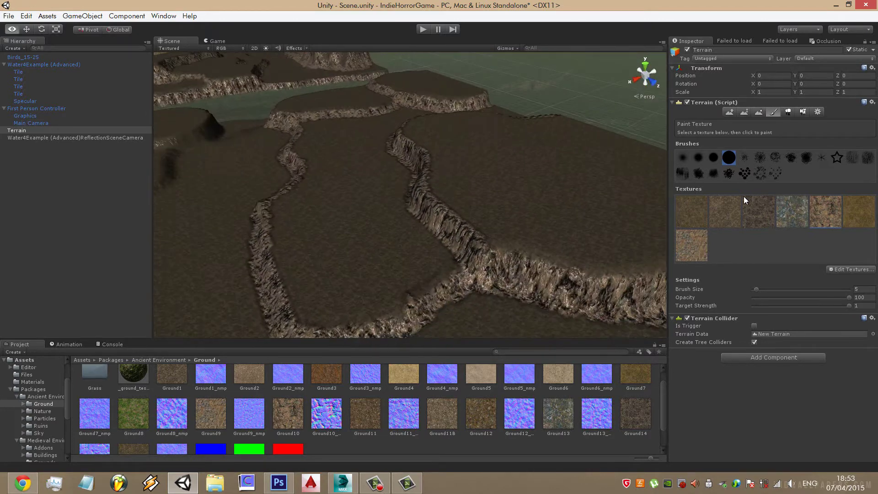
Paint a continuous rocky stroke along the ledge by the flat shoreline
right_drag(679, 188, 499, 190)
mouse_move(499, 190)
middle_down()
mouse_move(386, 214)
mouse_move(553, 183)
mouse_move(348, 236)
middle_up()
mouse_move(380, 221)
mouse_down()
mouse_move(544, 223)
mouse_move(625, 213)
mouse_up()
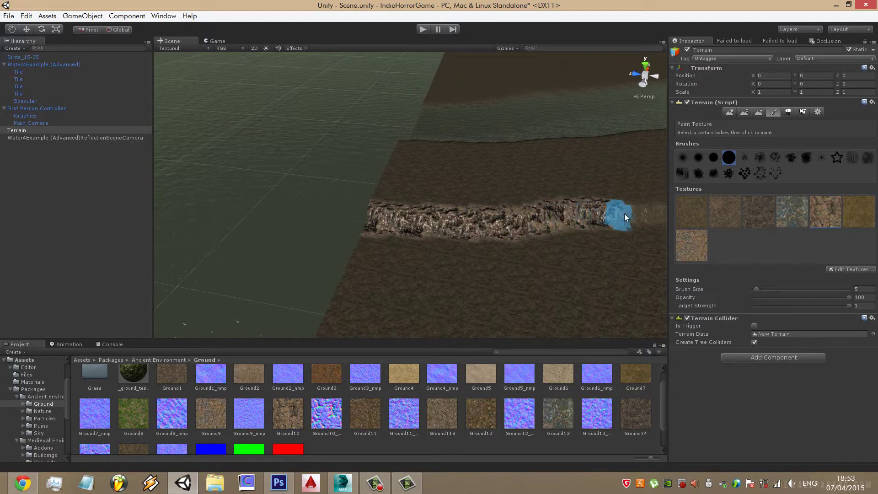
middle_drag(624, 213, 384, 206)
mouse_move(234, 210)
mouse_down()
mouse_move(373, 207)
mouse_move(614, 163)
mouse_up()
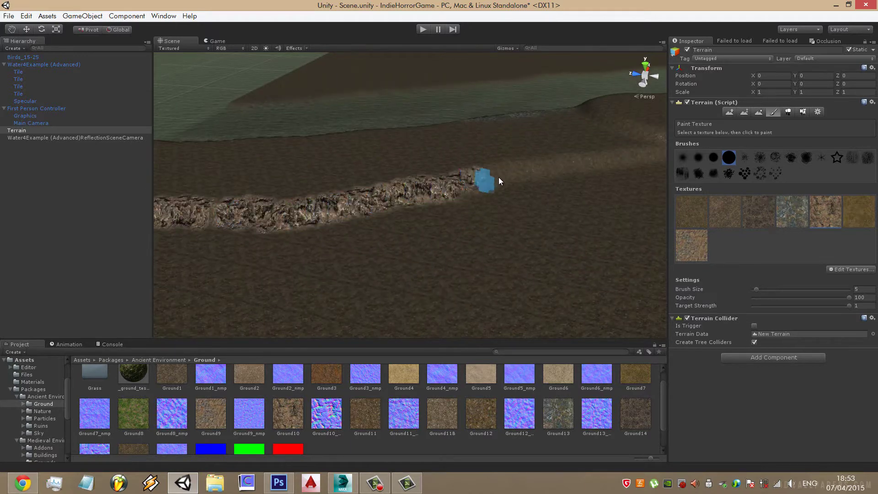
middle_drag(614, 163, 412, 186)
drag(412, 185, 504, 179)
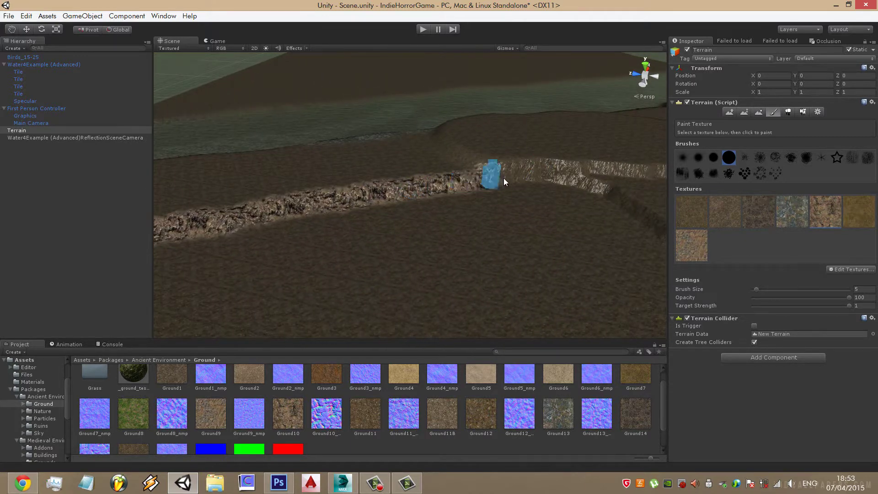
Texture the bottom trench with rock down its length
middle_drag(585, 190, 505, 195)
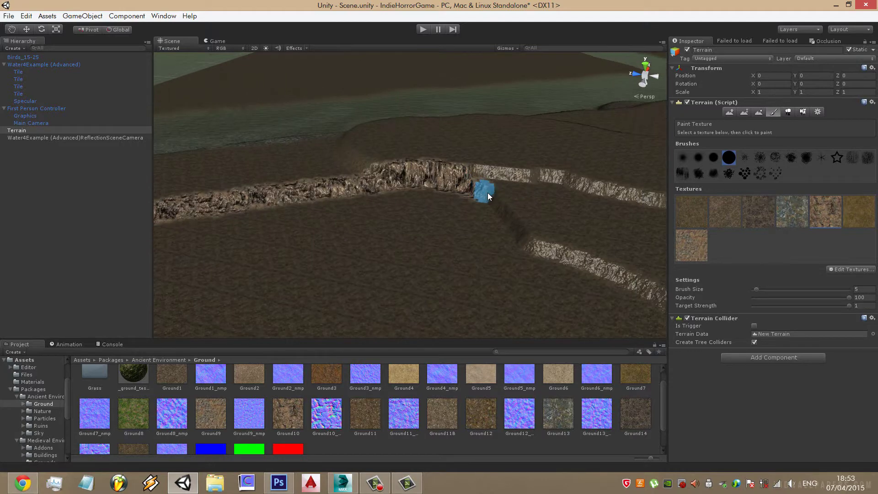
mouse_move(488, 193)
mouse_down()
mouse_move(539, 258)
mouse_move(619, 280)
mouse_up()
mouse_move(619, 280)
middle_down()
mouse_move(653, 279)
mouse_move(499, 262)
middle_up()
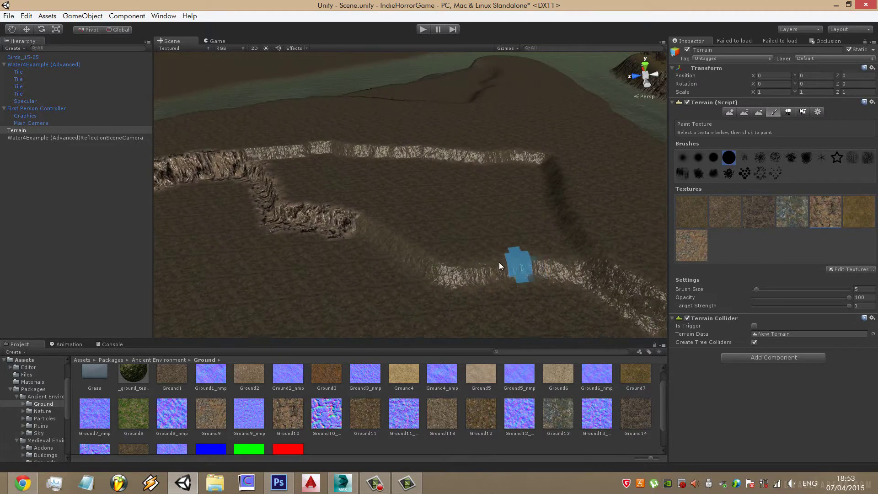
mouse_move(499, 262)
mouse_down()
mouse_move(589, 269)
mouse_move(454, 271)
mouse_move(375, 240)
mouse_move(372, 227)
mouse_move(424, 231)
mouse_up()
Paint rock texture across the lower face of the round cliff plateau
mouse_move(519, 267)
alt+mouse_down()
mouse_move(377, 223)
mouse_move(349, 231)
mouse_move(355, 218)
mouse_move(347, 205)
alt+mouse_up()
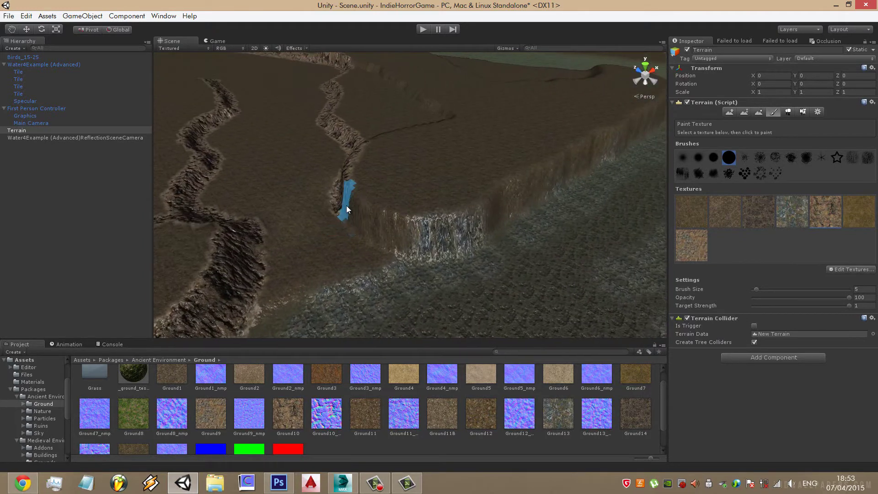
alt+drag(490, 225, 376, 247)
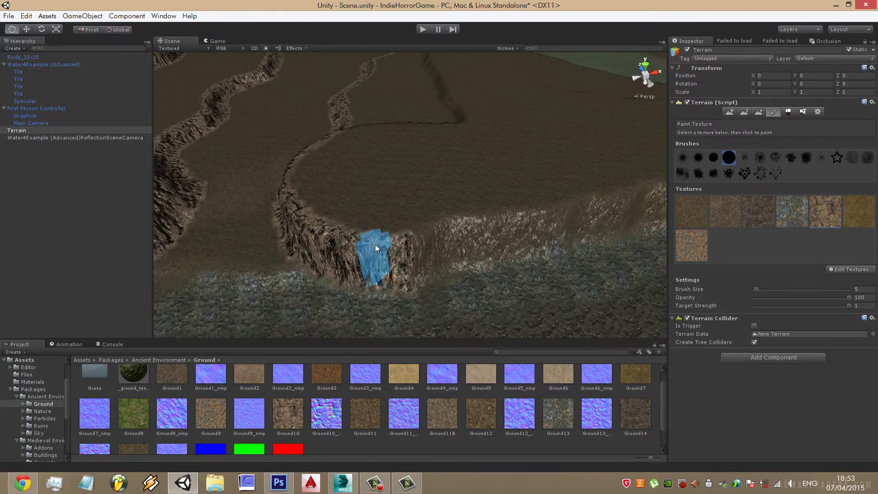
scroll(375, 247, up, 3)
scroll(418, 245, up, 3)
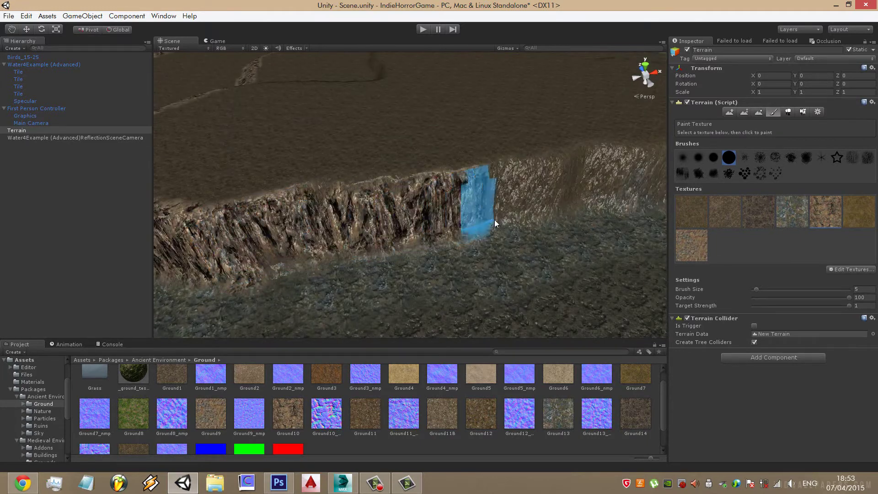
alt+drag(570, 190, 297, 210)
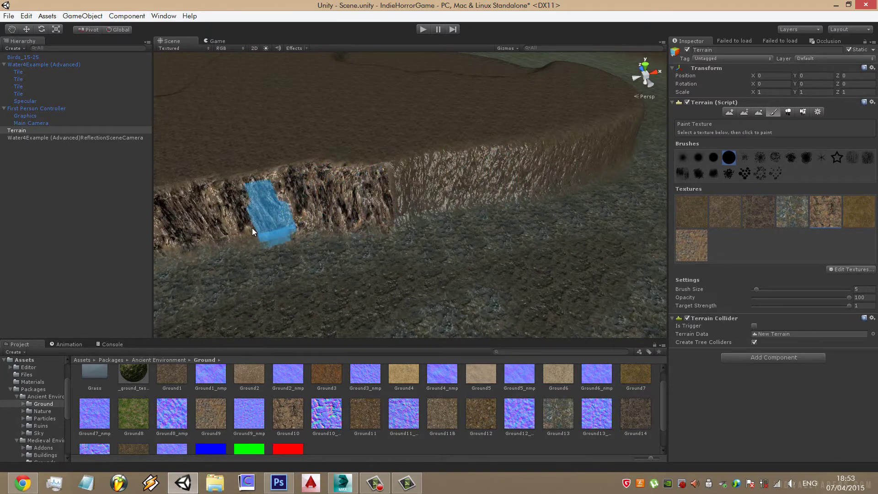
mouse_move(577, 177)
alt+mouse_down()
mouse_move(403, 196)
mouse_move(295, 164)
alt+mouse_up()
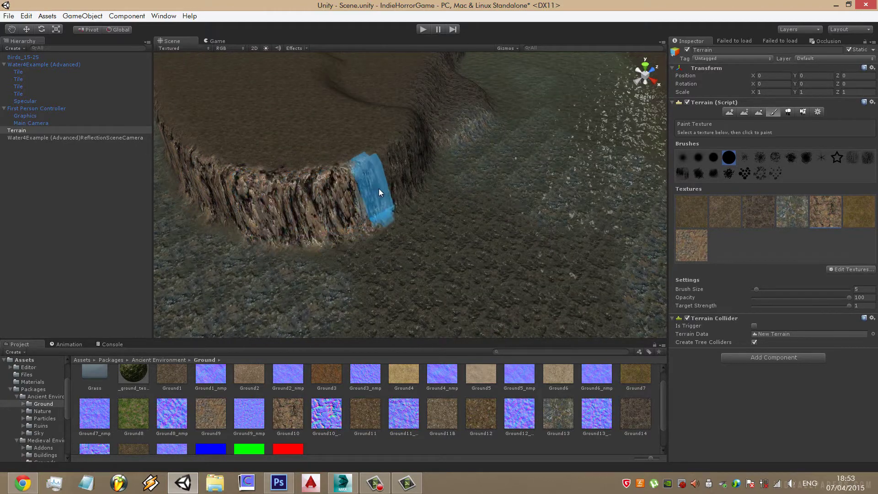
alt+drag(417, 146, 210, 207)
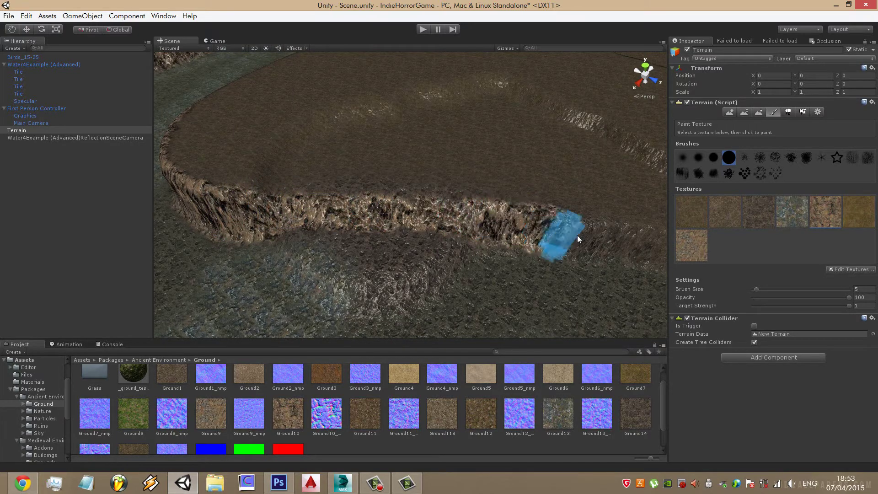
drag(480, 244, 293, 279)
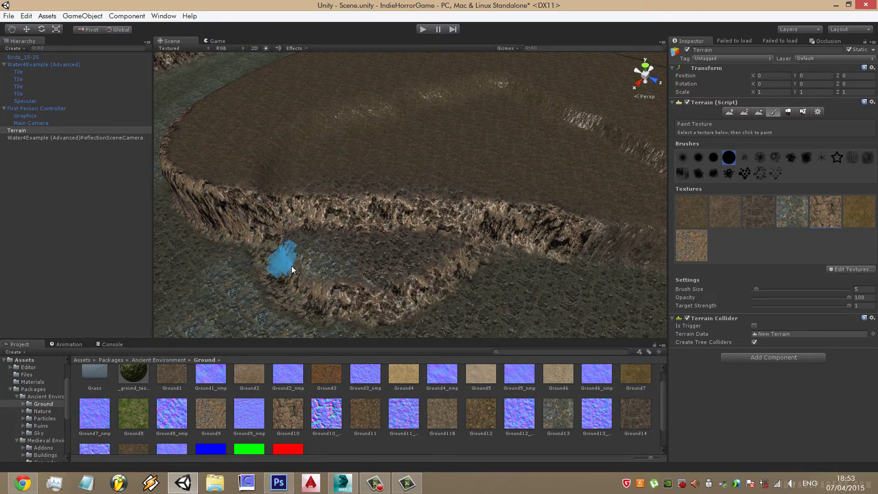
Paint rock texture along the cliff edge beside the river
scroll(320, 295, up, 3)
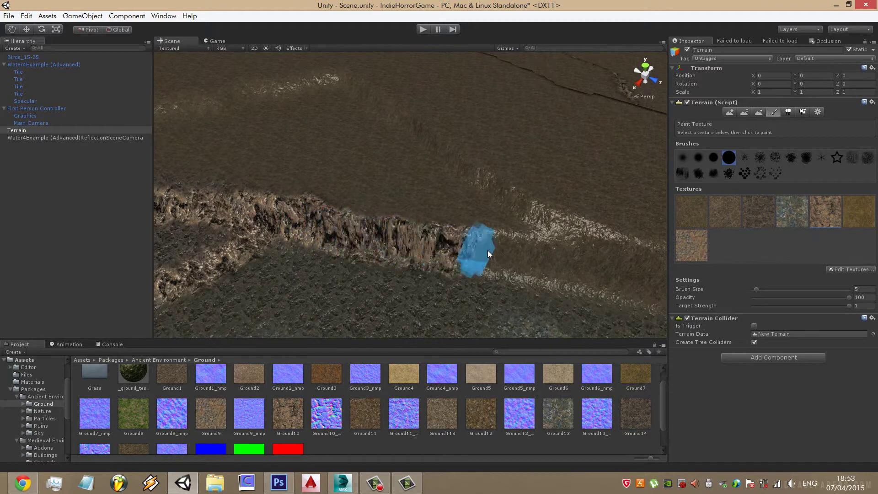
mouse_move(600, 268)
alt+mouse_down()
mouse_move(486, 228)
mouse_move(439, 245)
alt+mouse_up()
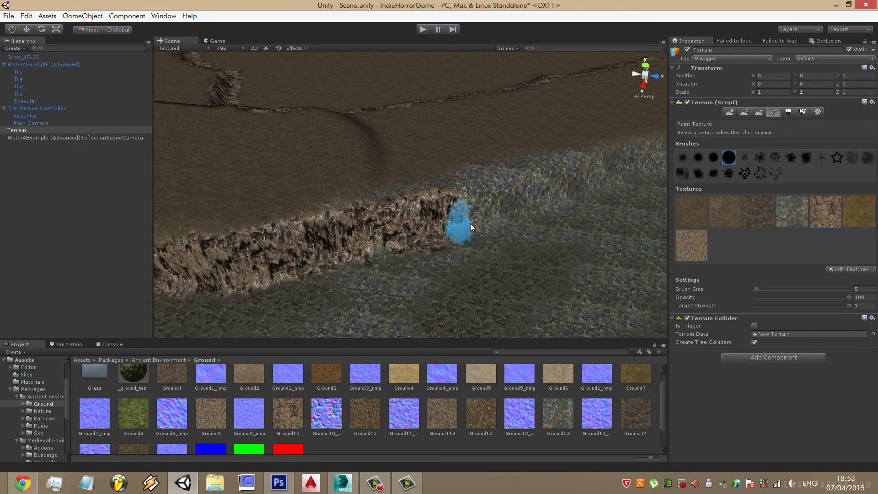
alt+drag(525, 191, 449, 172)
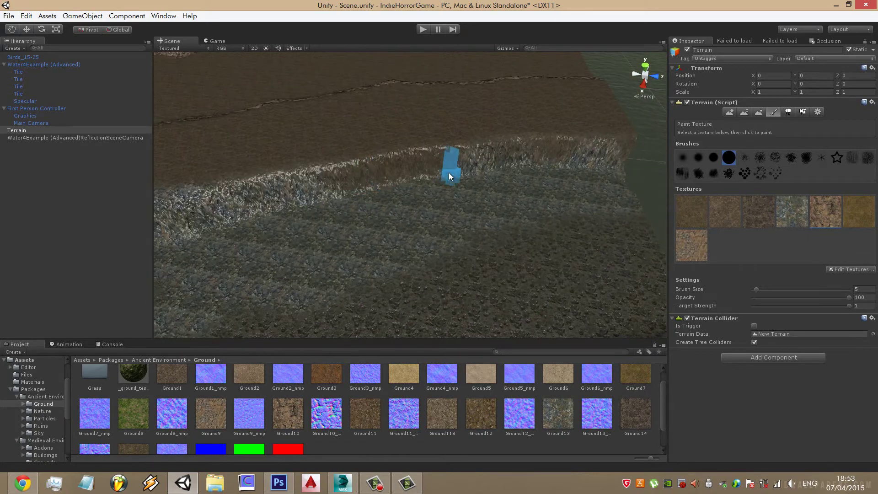
alt+drag(628, 159, 382, 266)
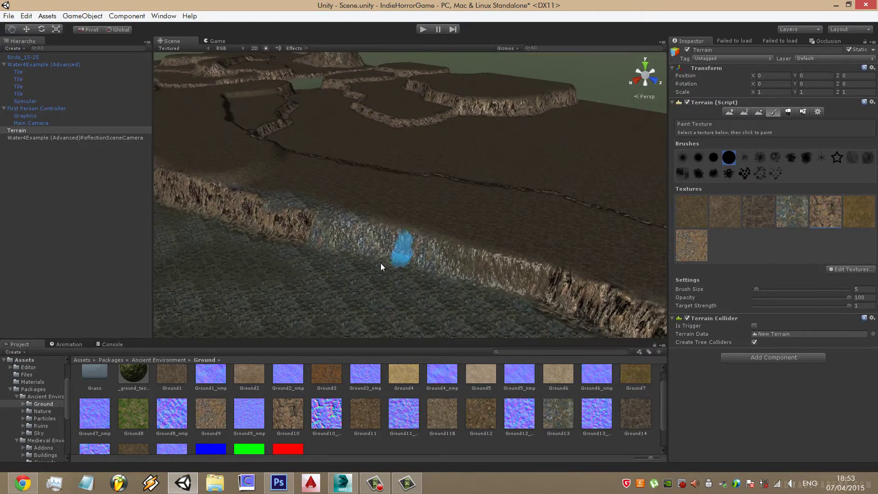
mouse_move(325, 232)
alt+mouse_down()
mouse_move(345, 240)
mouse_move(352, 265)
mouse_move(207, 249)
mouse_move(267, 251)
mouse_move(215, 227)
mouse_move(375, 225)
alt+mouse_up()
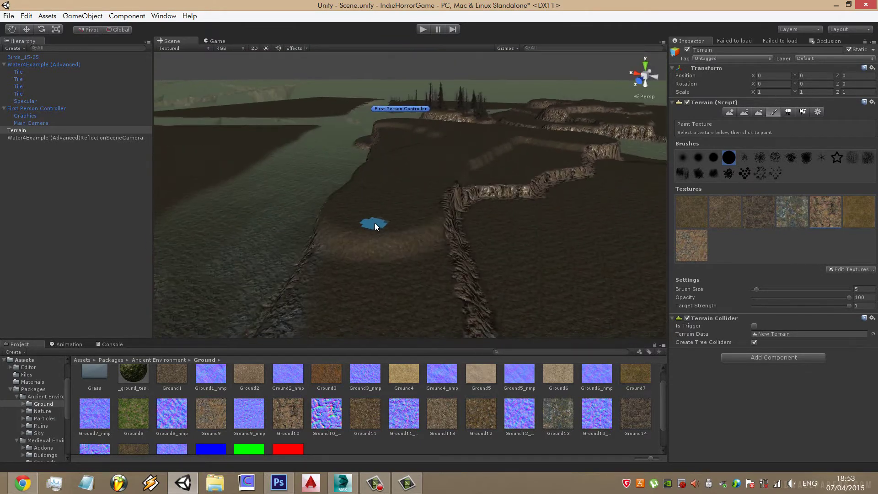
mouse_move(252, 243)
mouse_down()
mouse_move(279, 273)
mouse_move(454, 262)
mouse_up()
mouse_move(454, 262)
middle_down()
mouse_move(472, 255)
mouse_move(510, 265)
middle_up()
mouse_move(465, 249)
alt+mouse_down()
mouse_move(386, 236)
mouse_move(334, 240)
mouse_move(355, 171)
mouse_move(286, 198)
alt+mouse_up()
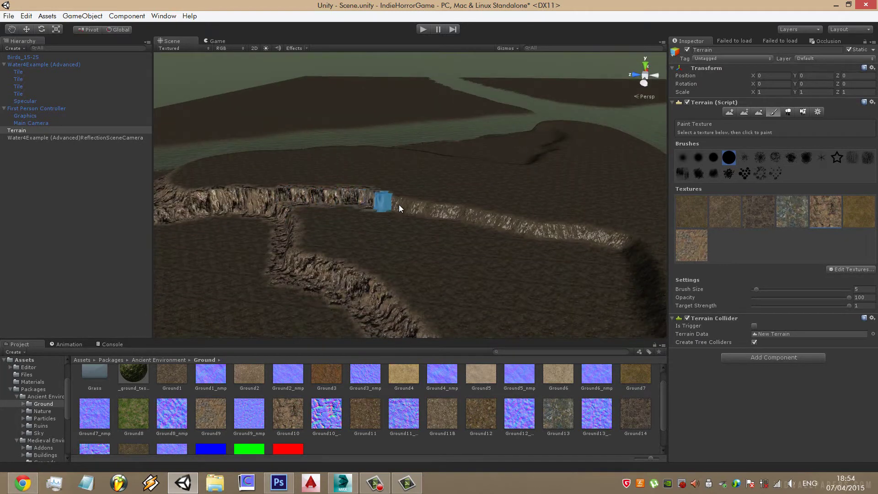
drag(399, 204, 649, 295)
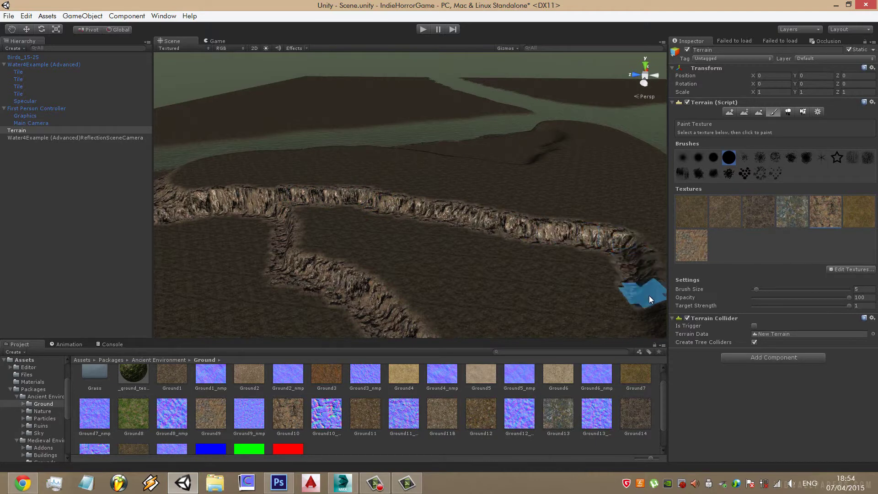
Orbit across the terrain toward the water's edge to check the remaining cliffs
alt+drag(569, 285, 402, 241)
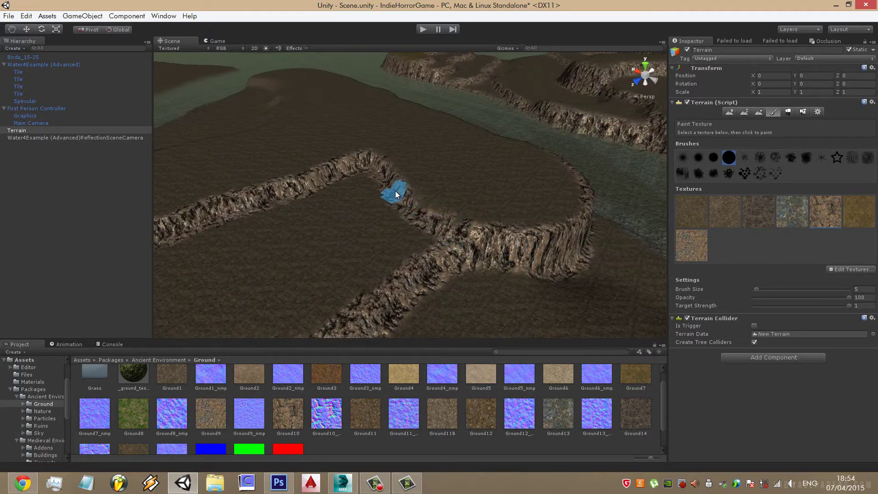
mouse_move(396, 194)
alt+mouse_down()
mouse_move(453, 218)
mouse_move(475, 251)
mouse_move(377, 243)
mouse_move(473, 185)
mouse_move(326, 192)
mouse_move(417, 191)
mouse_move(372, 195)
mouse_move(421, 179)
alt+mouse_up()
mouse_move(290, 205)
alt+mouse_down()
mouse_move(479, 185)
mouse_move(303, 194)
mouse_move(363, 273)
mouse_move(383, 251)
mouse_move(392, 256)
alt+mouse_up()
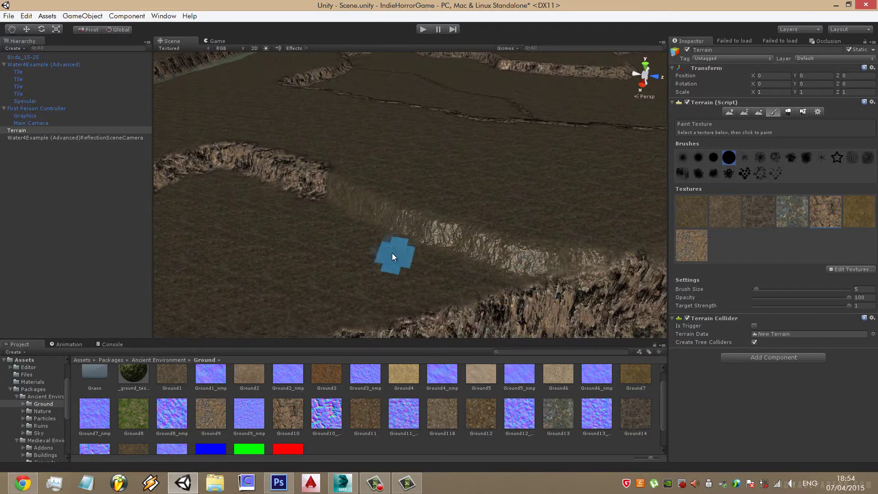
middle_drag(355, 196, 378, 230)
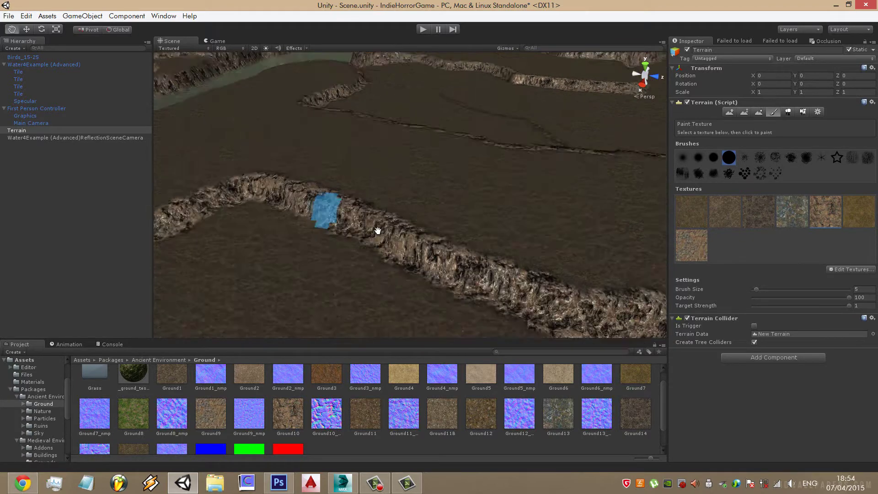
mouse_move(377, 230)
alt+mouse_down()
mouse_move(473, 219)
mouse_move(514, 161)
mouse_move(500, 265)
mouse_move(471, 287)
alt+mouse_up()
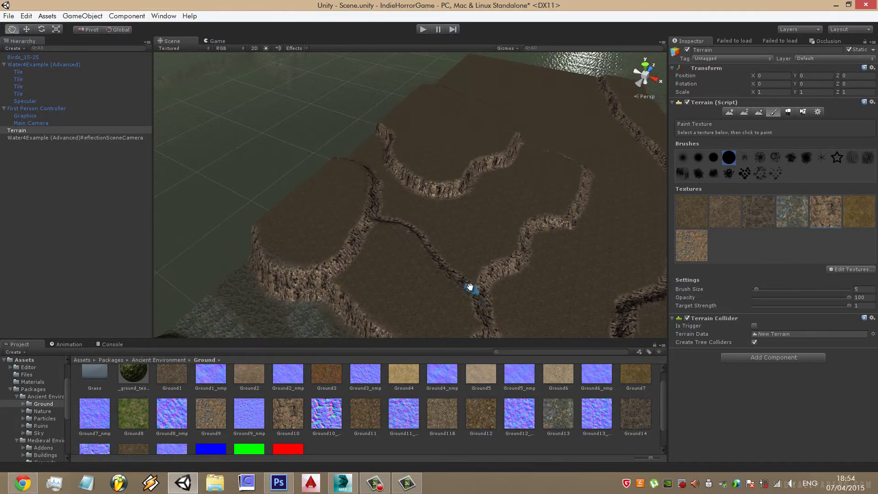
mouse_move(470, 288)
middle_down()
mouse_move(392, 289)
mouse_move(443, 217)
mouse_move(294, 102)
mouse_move(383, 229)
middle_up()
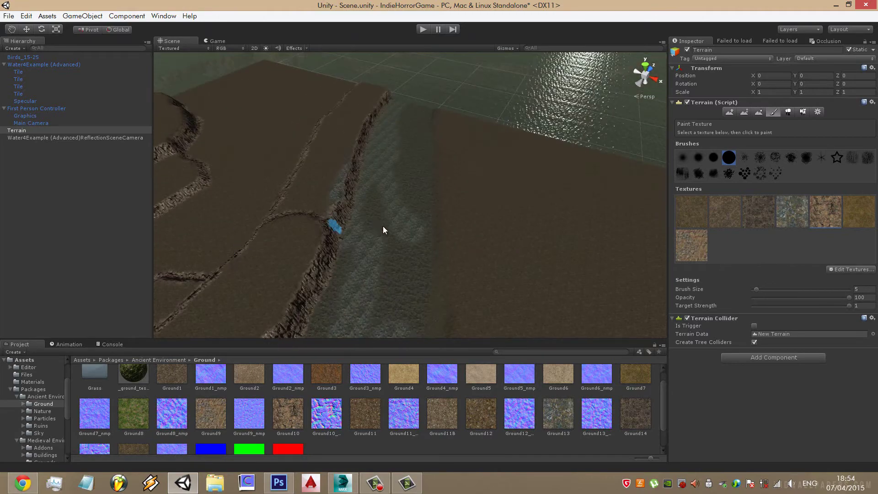
mouse_move(383, 226)
alt+mouse_down()
mouse_move(353, 204)
mouse_move(460, 186)
mouse_move(533, 130)
mouse_move(400, 212)
alt+mouse_up()
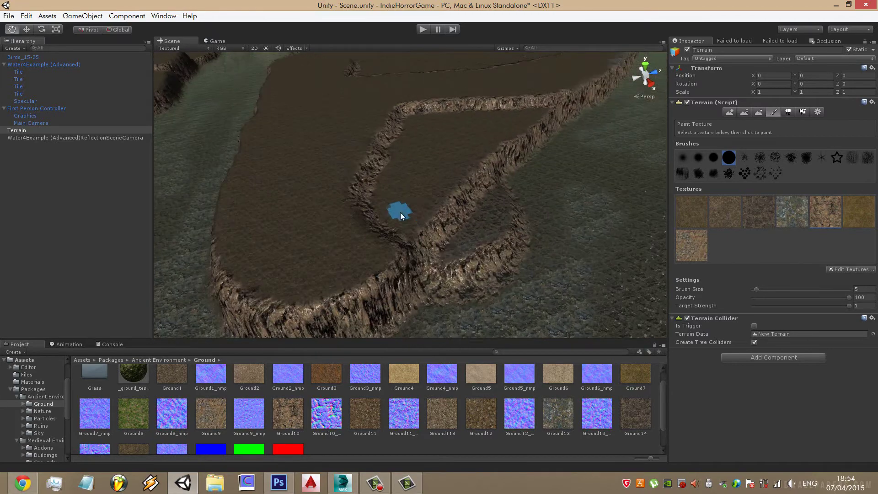
Zoom out to view the rock-textured cliffs around the tree-covered island
scroll(399, 212, down, 5)
scroll(426, 216, down, 5)
mouse_move(424, 215)
middle_down()
mouse_move(559, 186)
mouse_move(486, 202)
mouse_move(539, 208)
mouse_move(537, 185)
middle_up()
scroll(486, 202, down, 5)
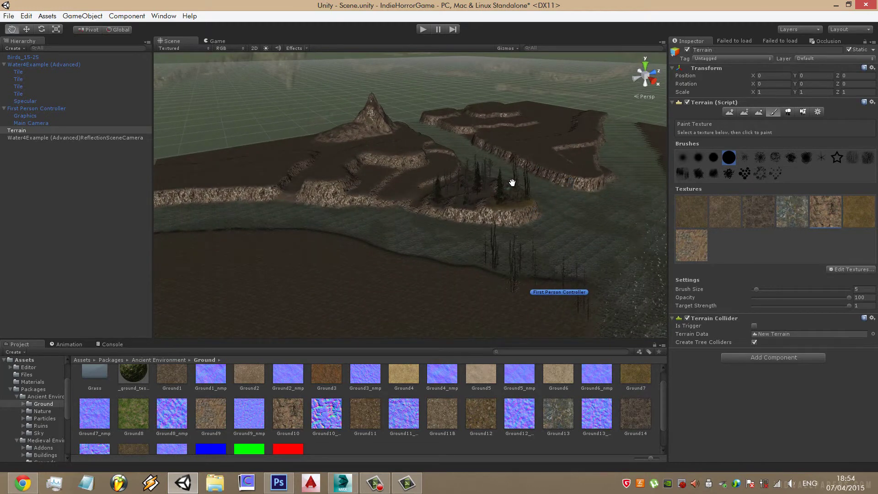
scroll(512, 183, up, 3)
scroll(561, 180, up, 3)
scroll(496, 190, up, 5)
scroll(455, 213, up, 3)
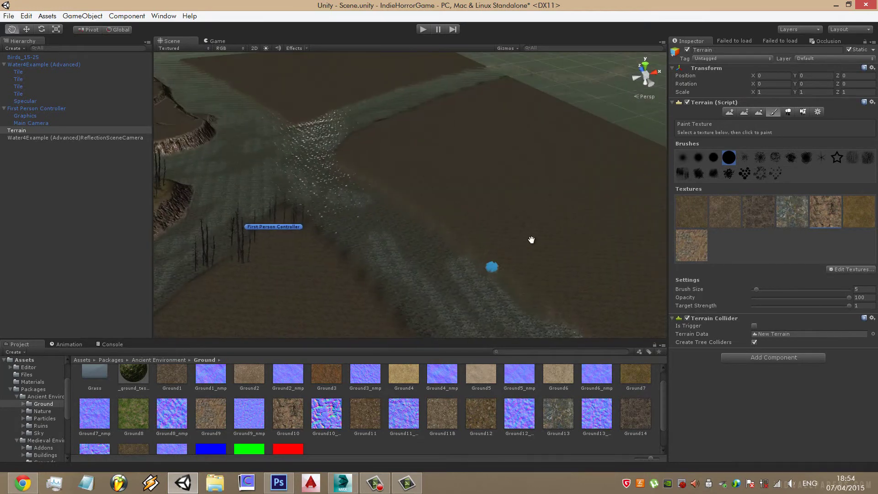
scroll(532, 240, down, 5)
click(375, 482)
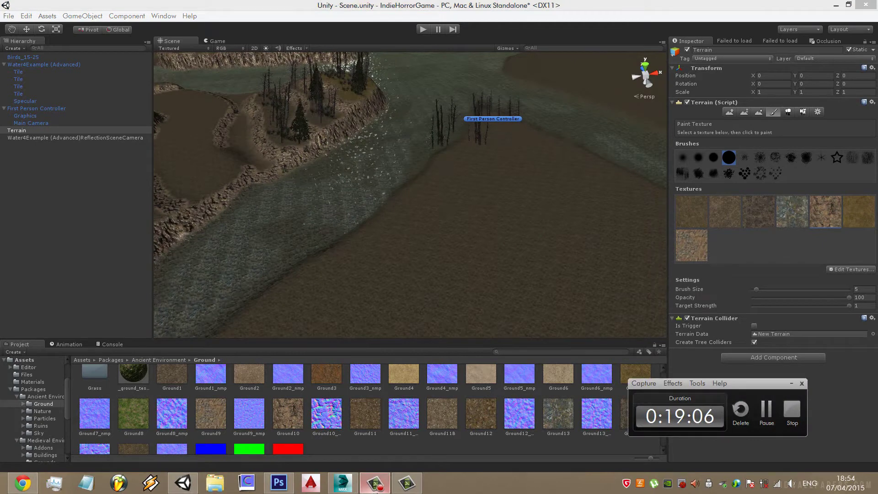
Switch to Paint Height with a size-20 brush and a target height of 60
click(745, 111)
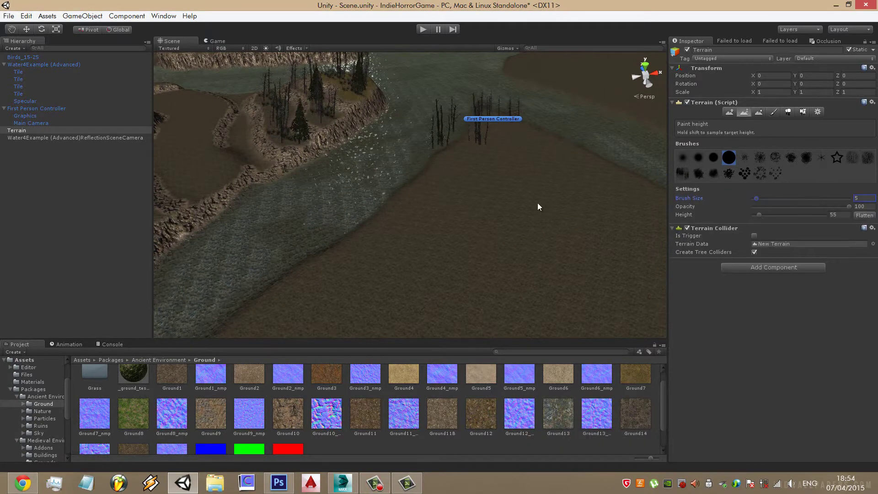
scroll(537, 203, up, 3)
scroll(476, 194, up, 3)
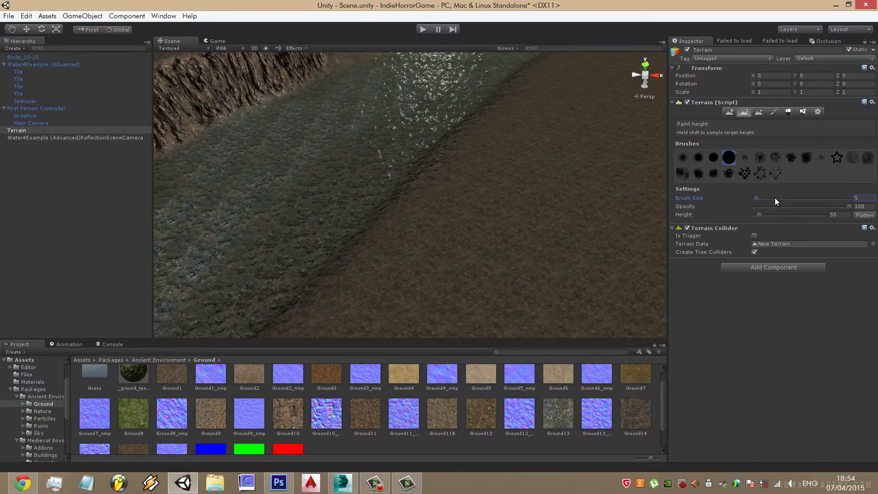
drag(775, 198, 789, 199)
click(723, 213)
text(60)
drag(789, 199, 772, 198)
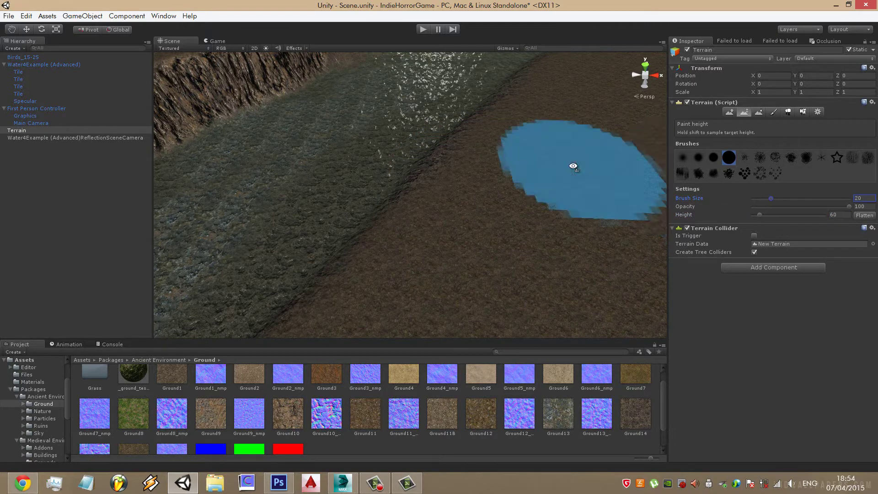
mouse_move(573, 166)
alt+mouse_down()
mouse_move(477, 203)
mouse_move(414, 188)
alt+mouse_up()
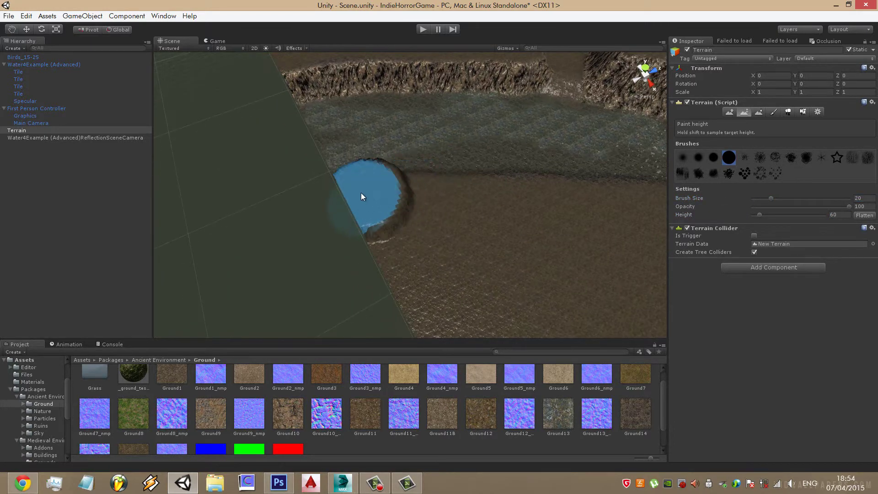
mouse_move(361, 197)
alt+mouse_down()
mouse_move(602, 207)
mouse_move(496, 179)
mouse_move(424, 235)
mouse_move(396, 113)
mouse_move(415, 169)
mouse_move(492, 206)
alt+mouse_up()
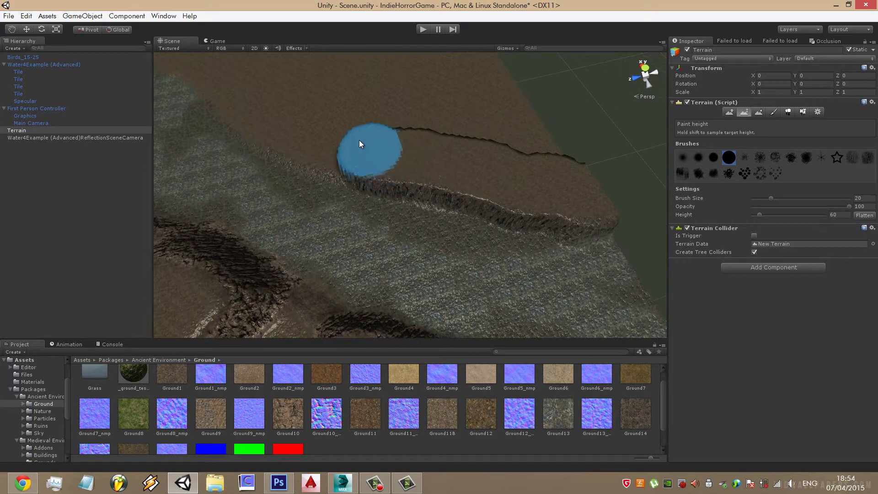
Paint winding ridges and a raised loop on the flat ground beside the river
drag(321, 128, 338, 135)
mouse_move(339, 135)
middle_down()
mouse_move(455, 190)
mouse_move(407, 194)
middle_up()
mouse_move(356, 176)
alt+mouse_down()
mouse_move(526, 196)
mouse_move(438, 213)
mouse_move(460, 214)
alt+mouse_up()
middle_drag(460, 214, 400, 190)
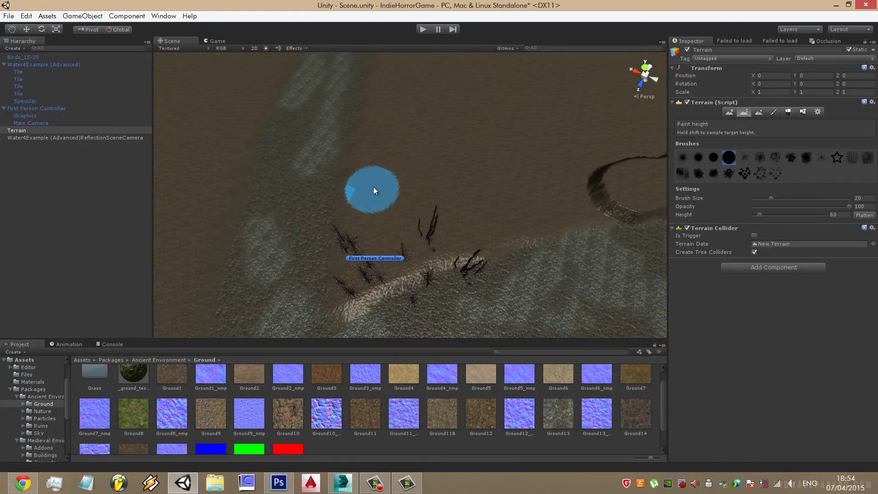
mouse_move(373, 187)
mouse_down()
mouse_move(370, 139)
mouse_move(436, 196)
mouse_move(484, 196)
mouse_move(540, 231)
mouse_move(427, 133)
mouse_move(518, 244)
mouse_move(480, 245)
mouse_move(415, 120)
mouse_up()
middle_drag(415, 120, 440, 168)
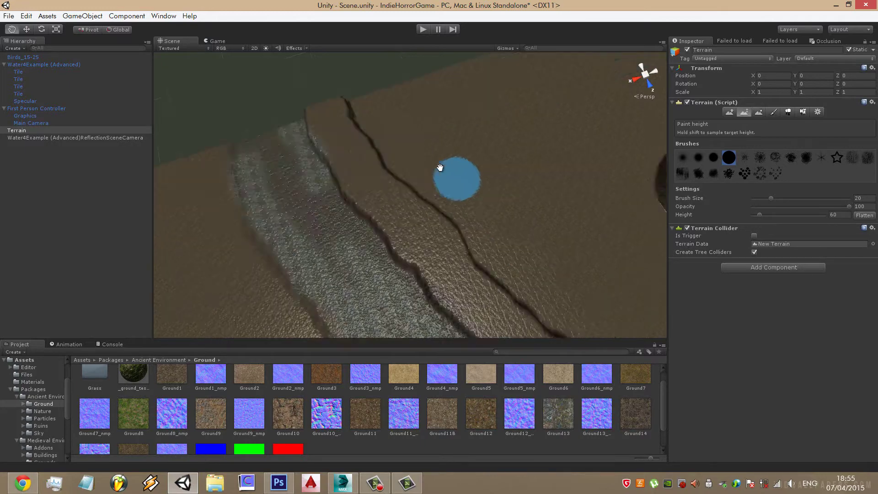
alt+drag(440, 168, 512, 186)
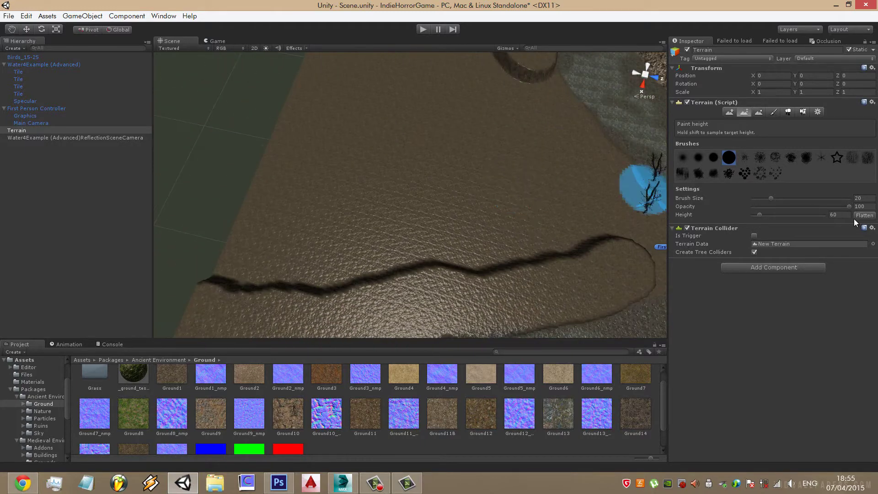
Set the brush size to 50 and raise a wide circular plateau at height 60
click(837, 215)
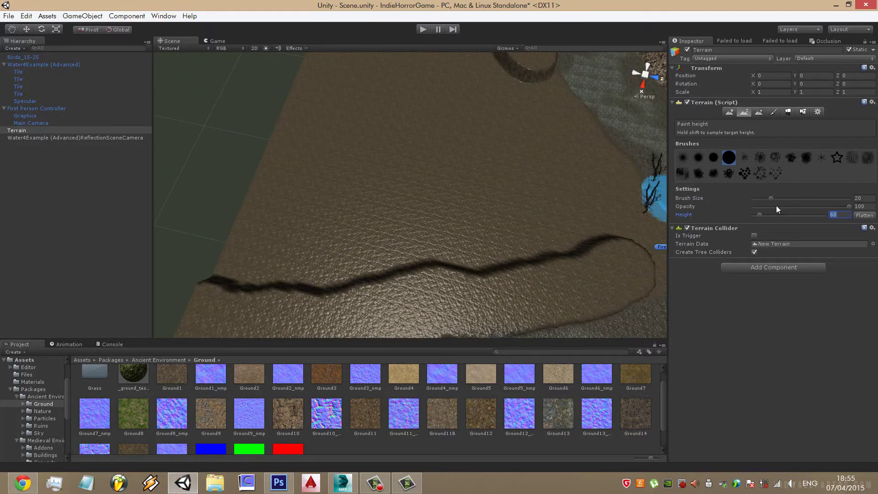
click(723, 200)
text(50)
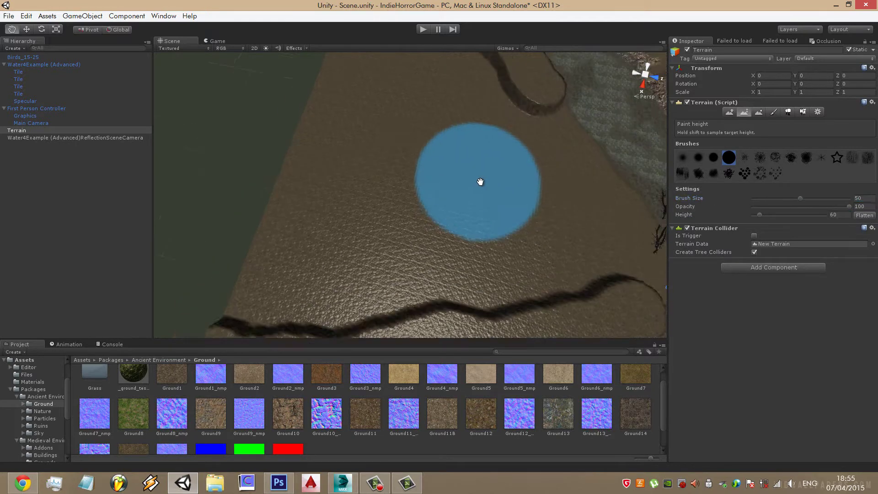
click(443, 192)
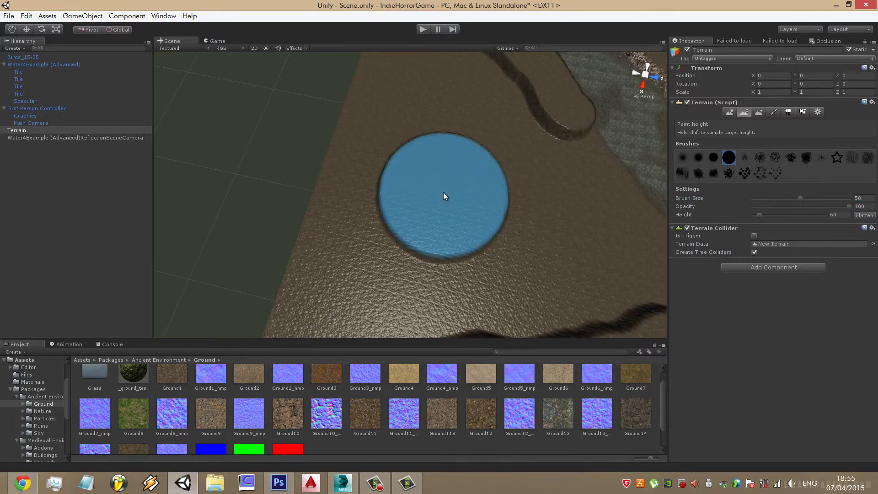
mouse_move(444, 192)
right_down()
mouse_move(463, 136)
mouse_move(789, 208)
right_up()
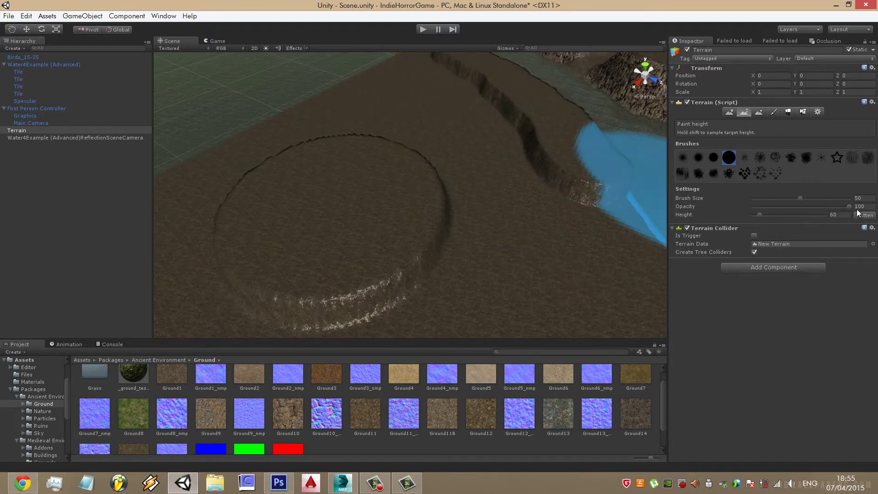
Set brush size 40 and height 80, then raise a smaller upper tier on the plateau
click(862, 198)
text(4)
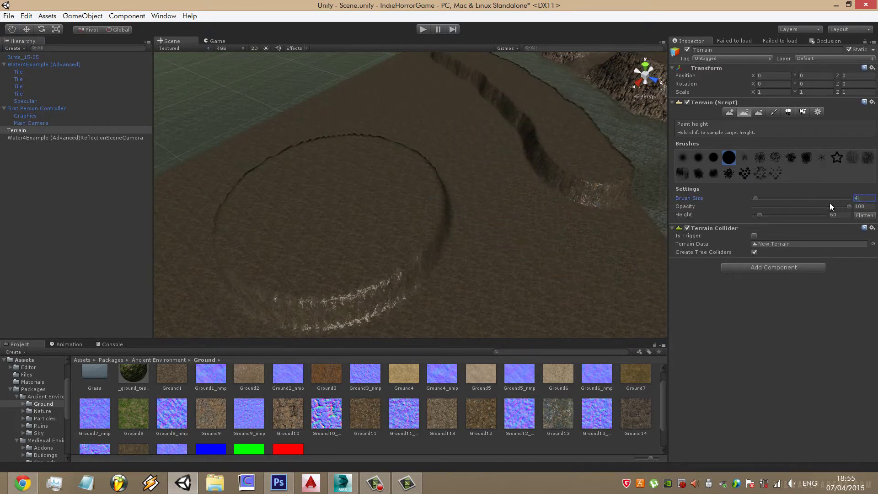
click(849, 215)
text(80)
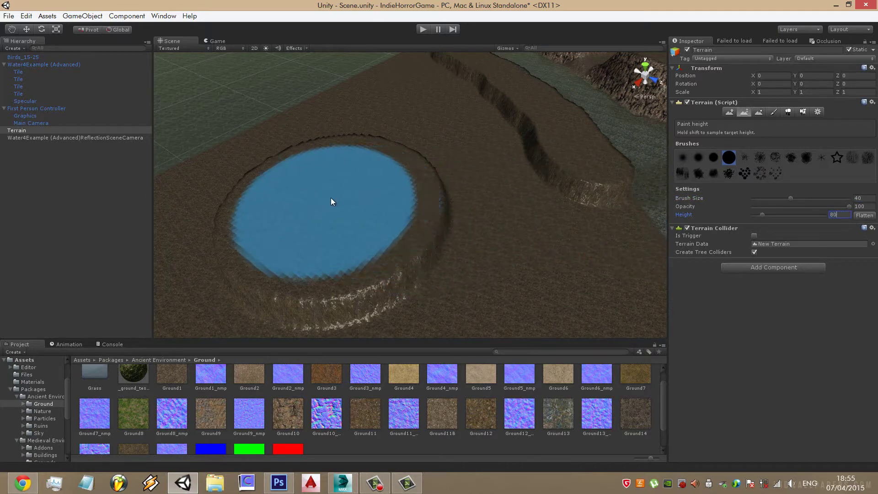
drag(331, 197, 411, 180)
scroll(519, 245, up, 5)
alt+drag(519, 245, 494, 243)
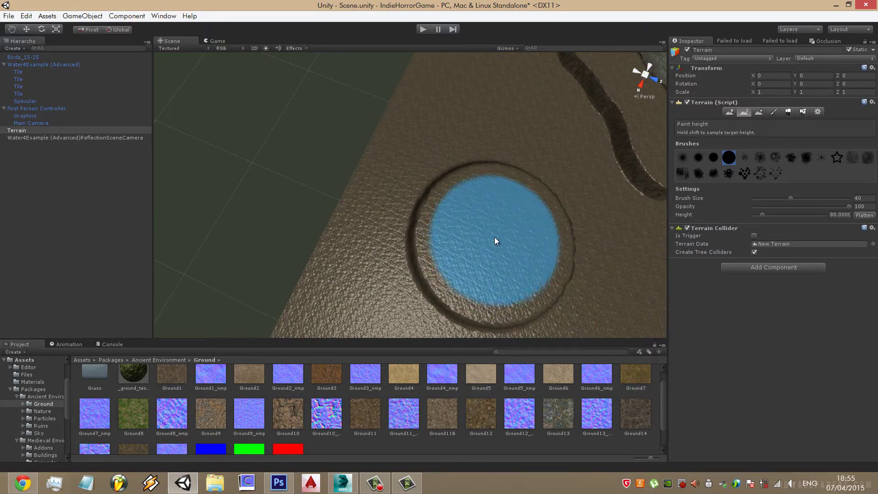
click(495, 237)
mouse_move(536, 243)
alt+mouse_down()
mouse_move(526, 194)
mouse_move(512, 197)
alt+mouse_up()
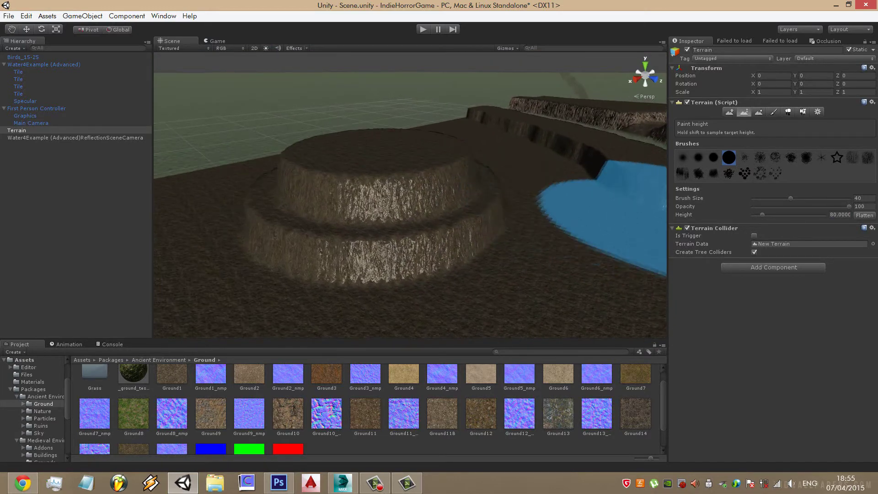
click(844, 215)
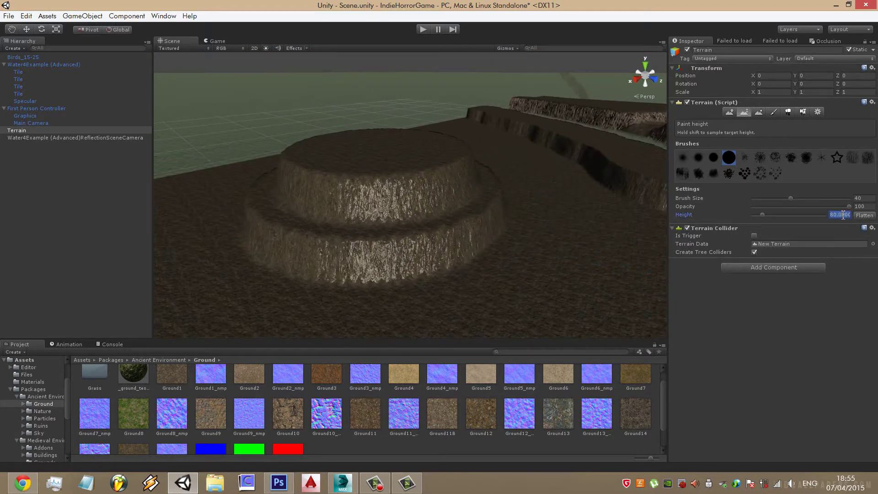
Set height 60 and brush size 12, then fill part of the crevasse beside the plateau
text(60)
drag(791, 198, 769, 199)
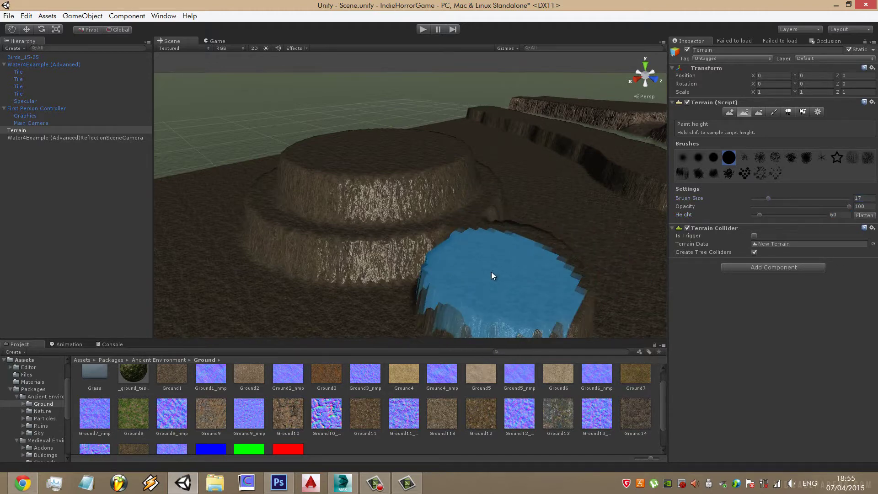
drag(773, 198, 764, 199)
scroll(600, 245, up, 3)
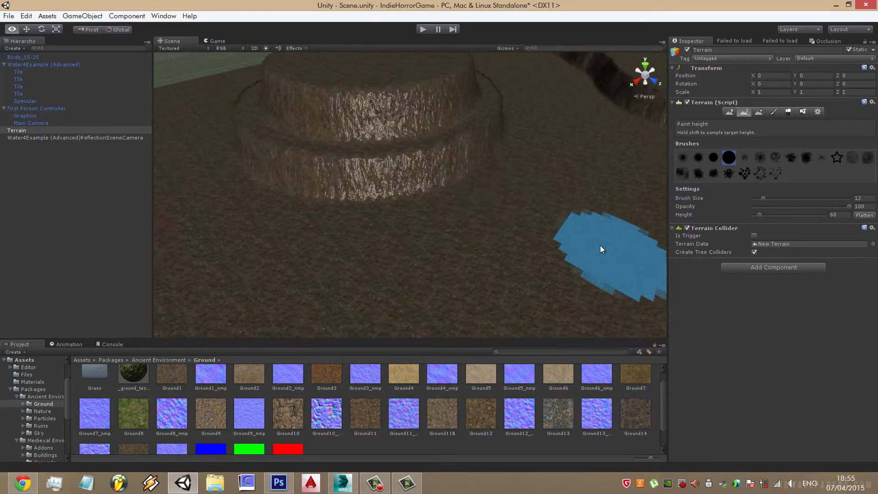
mouse_move(600, 245)
alt+mouse_down()
mouse_move(407, 191)
mouse_move(548, 130)
mouse_move(438, 227)
alt+mouse_up()
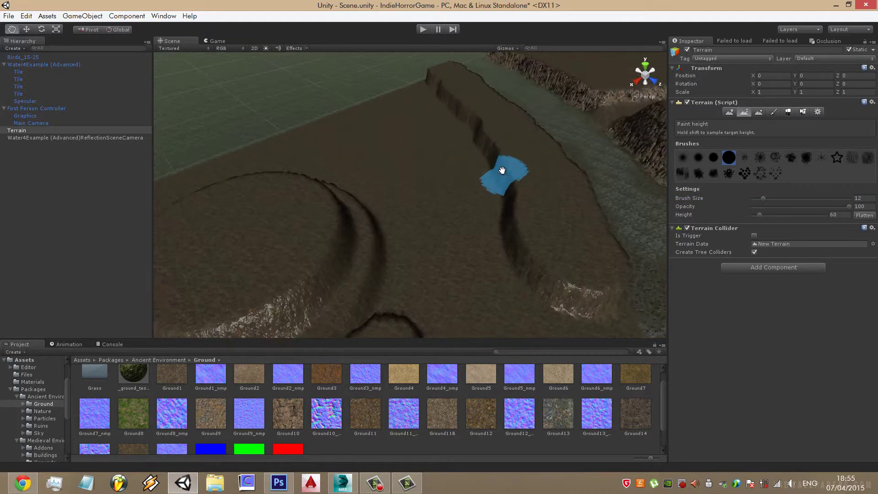
mouse_move(554, 208)
mouse_down()
mouse_move(572, 145)
mouse_move(462, 185)
mouse_move(556, 144)
mouse_move(591, 110)
mouse_move(470, 165)
mouse_move(602, 172)
mouse_up()
At height 55, paint a ledge right of the plateau and fill the middle grooves, undoing one stroke
click(843, 216)
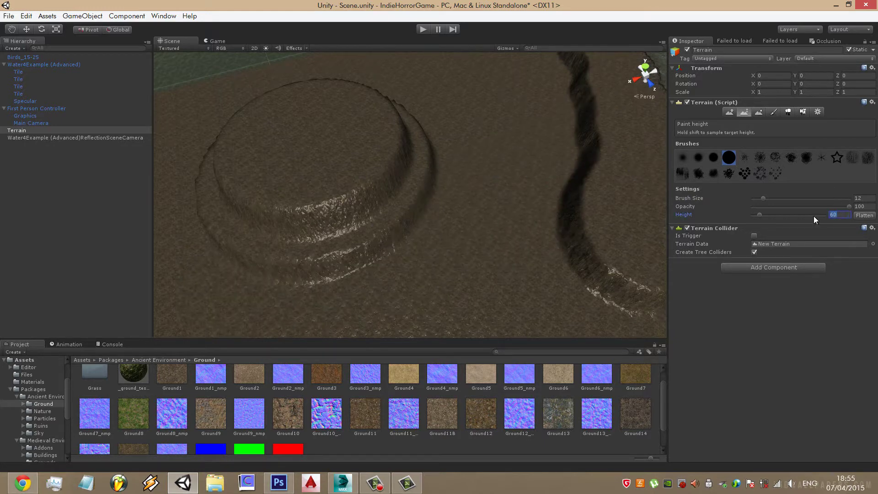
text(55)
mouse_move(517, 207)
mouse_down()
mouse_move(325, 289)
mouse_move(502, 161)
mouse_move(559, 207)
mouse_move(564, 254)
mouse_up()
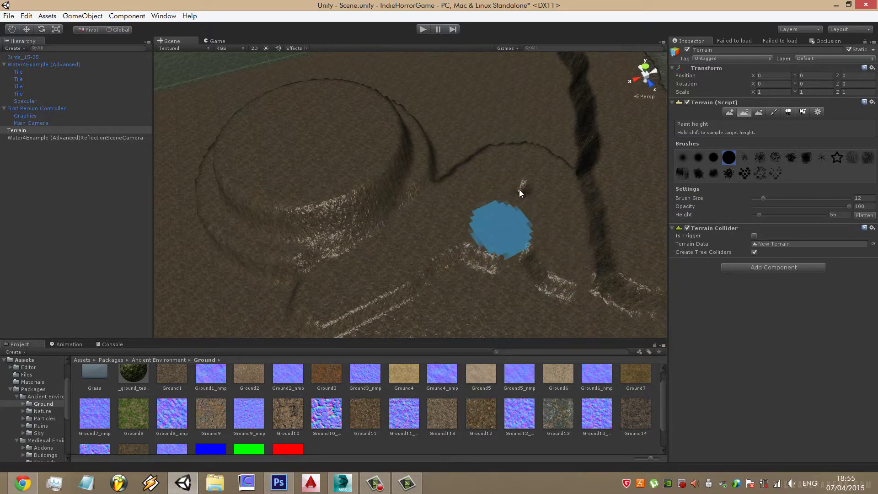
alt+drag(519, 189, 529, 157)
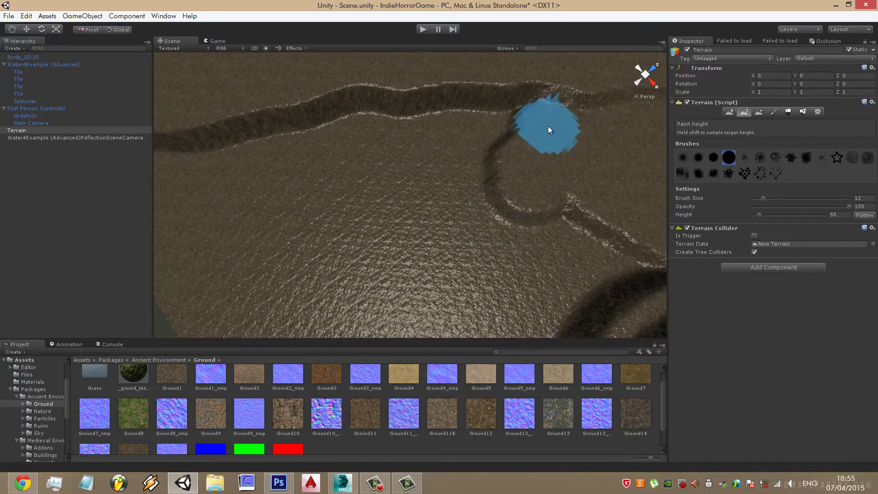
mouse_move(549, 128)
mouse_down()
mouse_move(320, 147)
mouse_move(614, 144)
mouse_move(539, 141)
mouse_move(393, 196)
mouse_move(475, 163)
mouse_move(375, 190)
mouse_move(486, 188)
mouse_move(406, 252)
mouse_move(248, 226)
mouse_up()
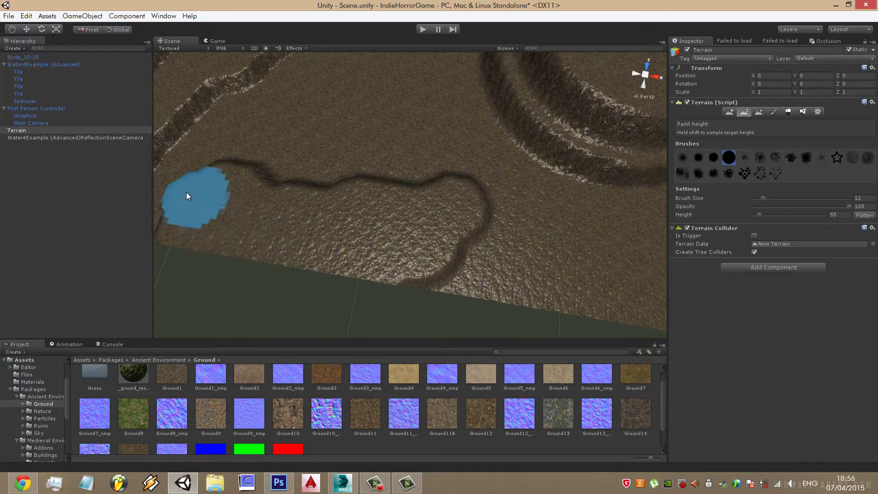
alt+drag(180, 206, 281, 204)
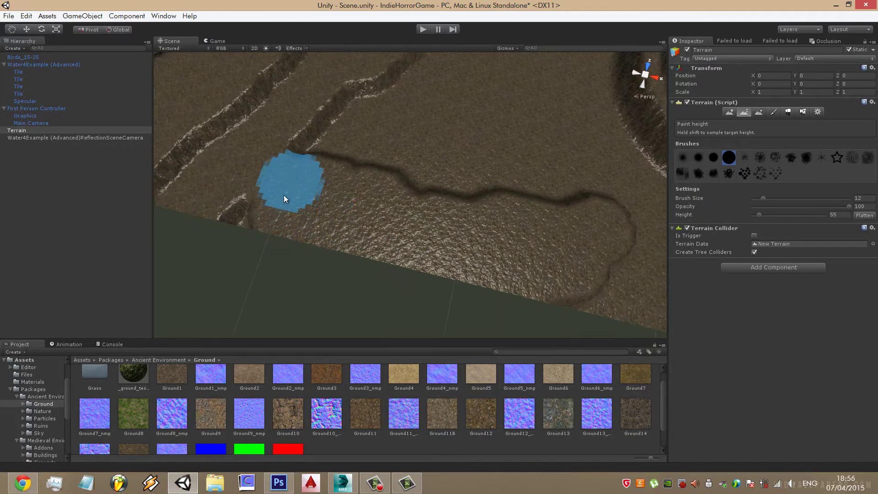
mouse_move(422, 166)
alt+mouse_down()
mouse_move(576, 192)
mouse_move(495, 120)
mouse_move(479, 205)
mouse_move(477, 302)
alt+mouse_up()
key(ctrl+z)
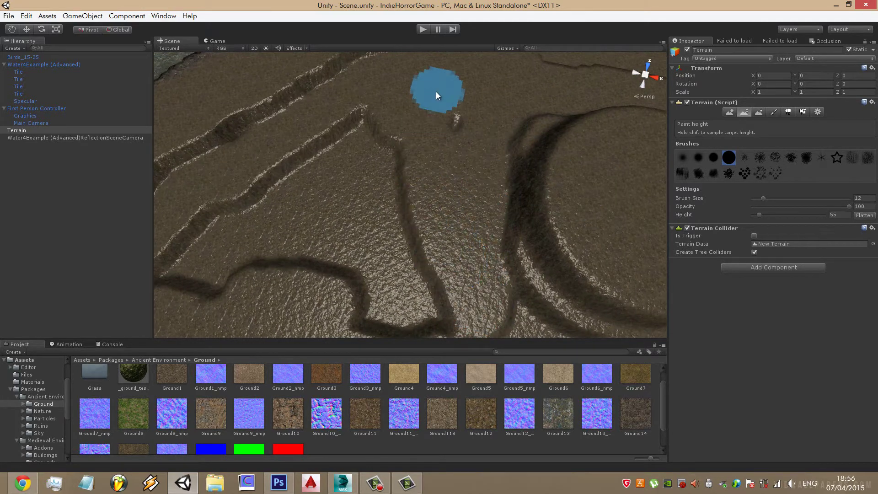
mouse_move(188, 245)
mouse_down()
mouse_move(315, 208)
mouse_move(304, 220)
mouse_move(359, 176)
mouse_move(357, 331)
mouse_up()
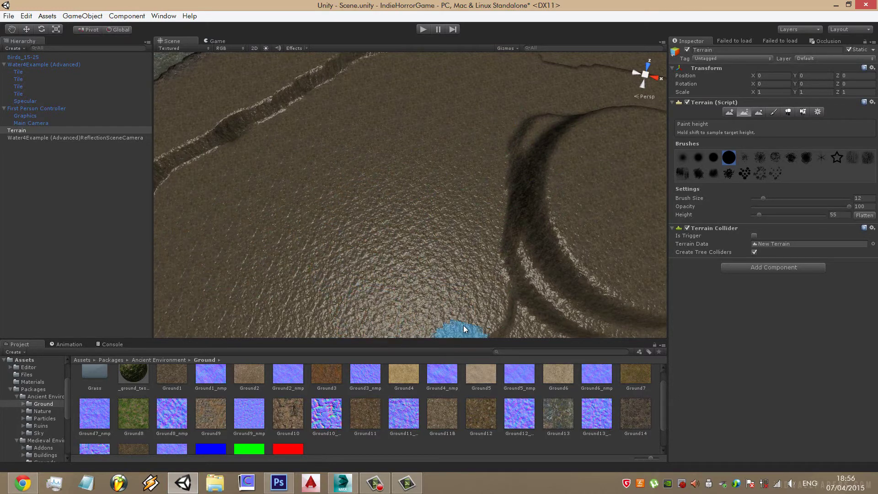
mouse_move(463, 325)
alt+mouse_down()
mouse_move(455, 304)
mouse_move(402, 320)
mouse_move(423, 295)
mouse_move(401, 186)
mouse_move(538, 167)
alt+mouse_up()
Paint a lower dip in the terrain at height 45
click(839, 215)
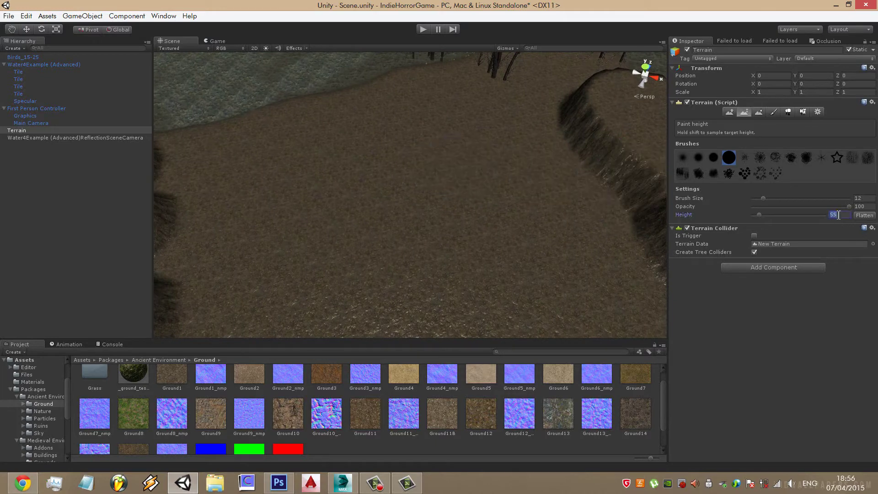
text(45)
mouse_move(396, 211)
mouse_down()
mouse_move(447, 248)
mouse_move(471, 232)
mouse_move(355, 236)
mouse_move(466, 233)
mouse_move(567, 249)
mouse_move(492, 230)
mouse_move(604, 173)
mouse_move(614, 186)
mouse_move(520, 206)
mouse_move(547, 279)
mouse_move(502, 226)
mouse_move(506, 191)
mouse_move(472, 135)
mouse_move(474, 180)
mouse_move(647, 177)
mouse_up()
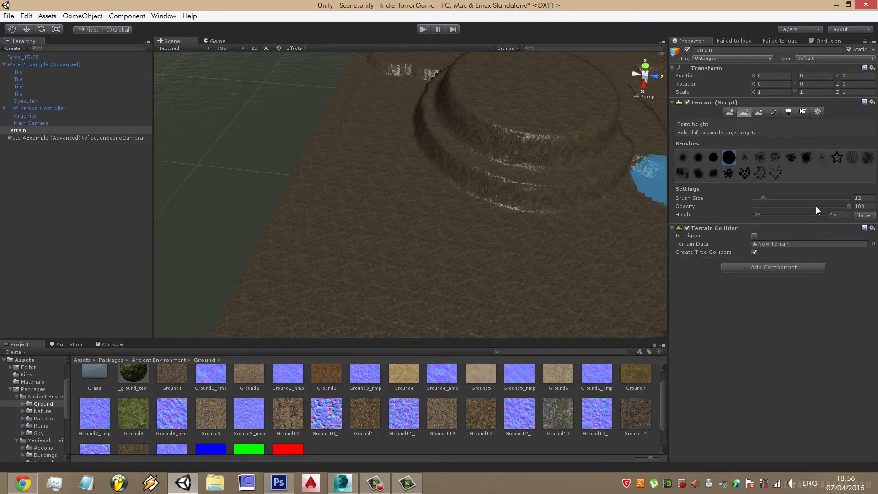
At height 55, paint a raised patch and ledge strips toward the plateau and ridge
click(836, 216)
text(55)
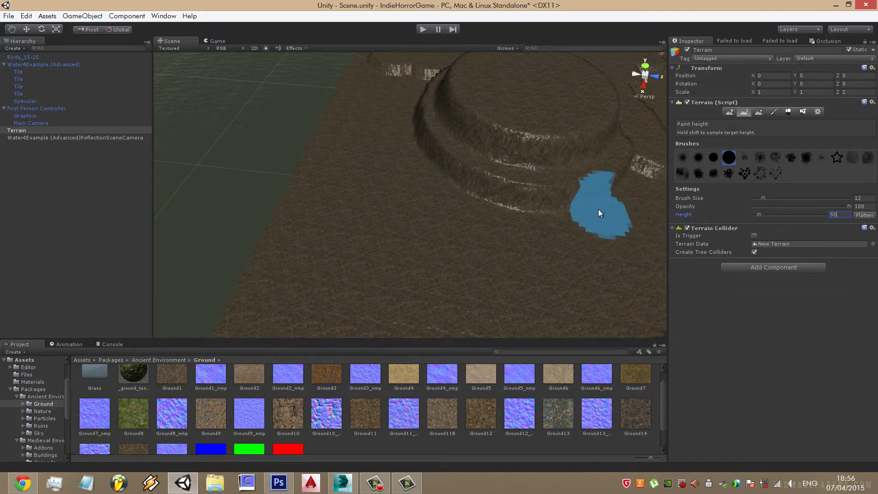
click(600, 208)
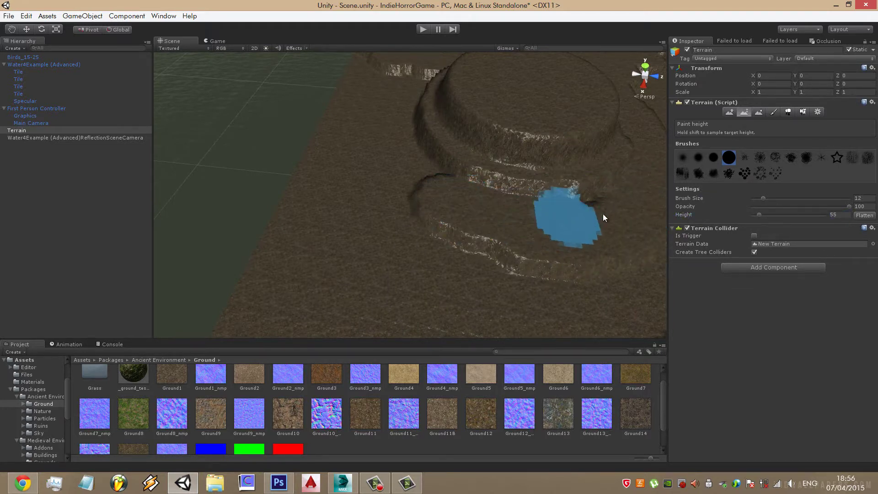
mouse_move(603, 213)
alt+mouse_down()
mouse_move(640, 226)
mouse_move(603, 267)
alt+mouse_up()
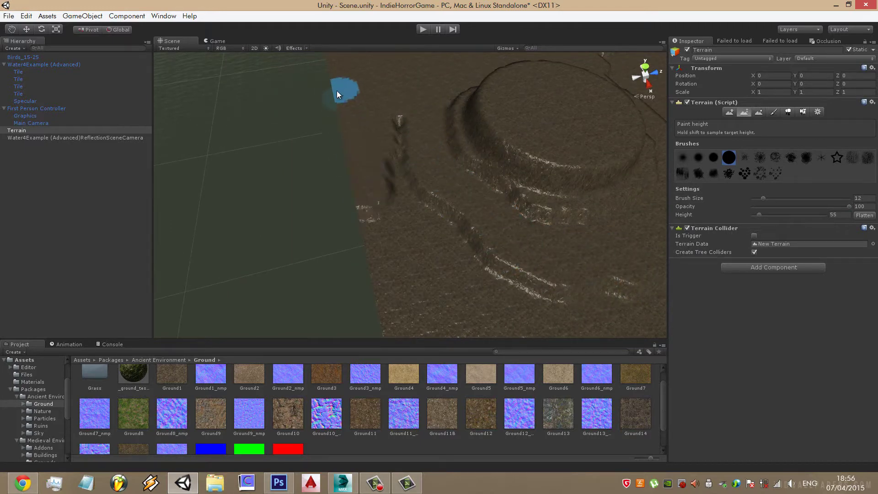
drag(400, 120, 410, 314)
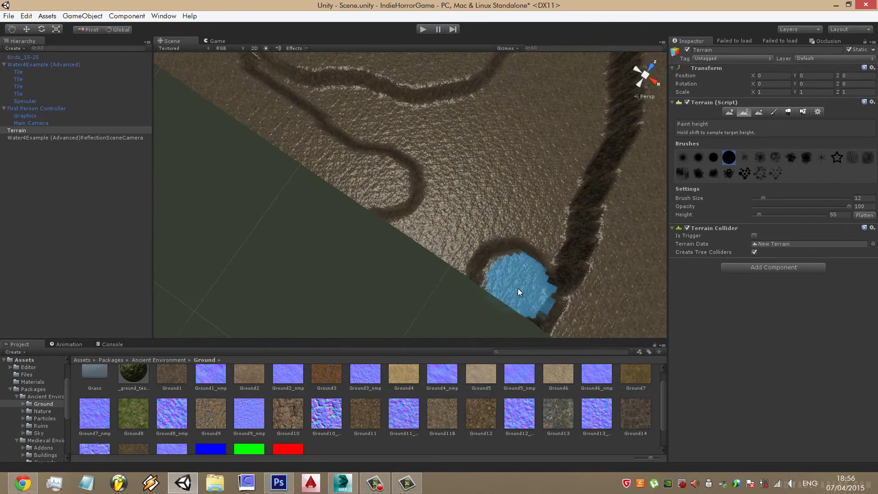
drag(402, 216, 584, 92)
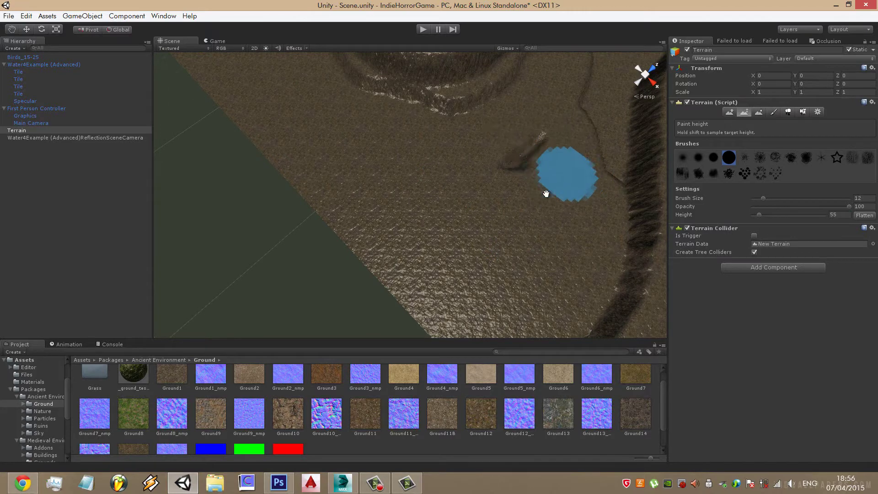
mouse_move(543, 190)
alt+mouse_down()
mouse_move(415, 132)
mouse_move(282, 169)
alt+mouse_up()
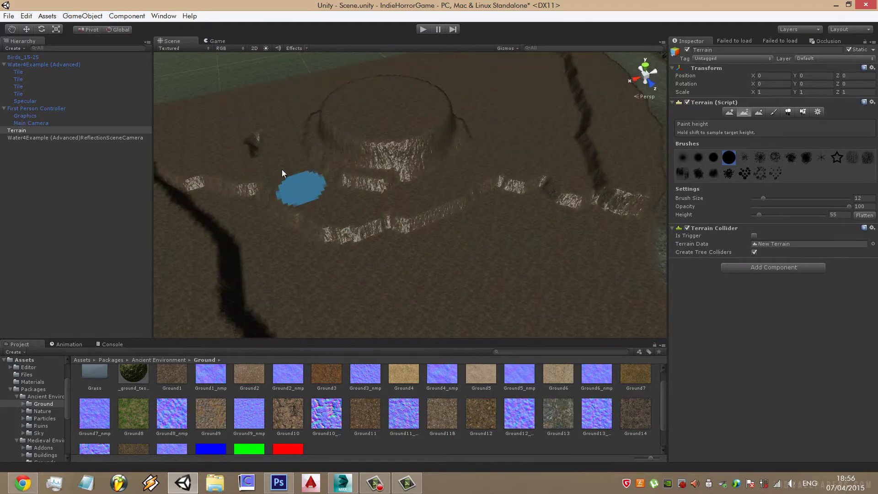
mouse_move(161, 168)
mouse_down()
mouse_move(262, 248)
mouse_move(539, 180)
mouse_move(633, 245)
mouse_move(606, 219)
mouse_move(502, 192)
mouse_up()
right_drag(438, 257, 321, 152)
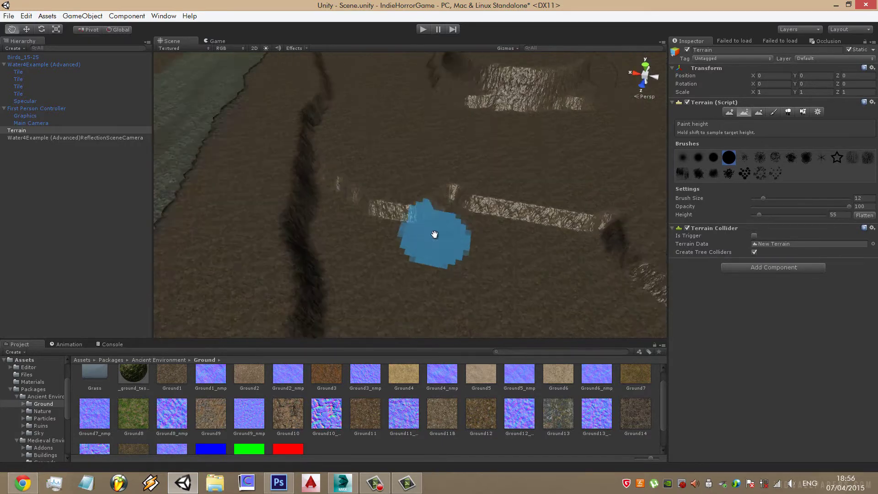
mouse_move(321, 152)
mouse_down()
mouse_move(297, 196)
mouse_move(416, 171)
mouse_move(627, 221)
mouse_move(498, 189)
mouse_up()
mouse_move(314, 192)
right_down()
mouse_move(520, 178)
mouse_move(440, 170)
mouse_move(509, 201)
mouse_move(471, 200)
mouse_move(506, 198)
mouse_move(525, 232)
mouse_move(581, 240)
right_up()
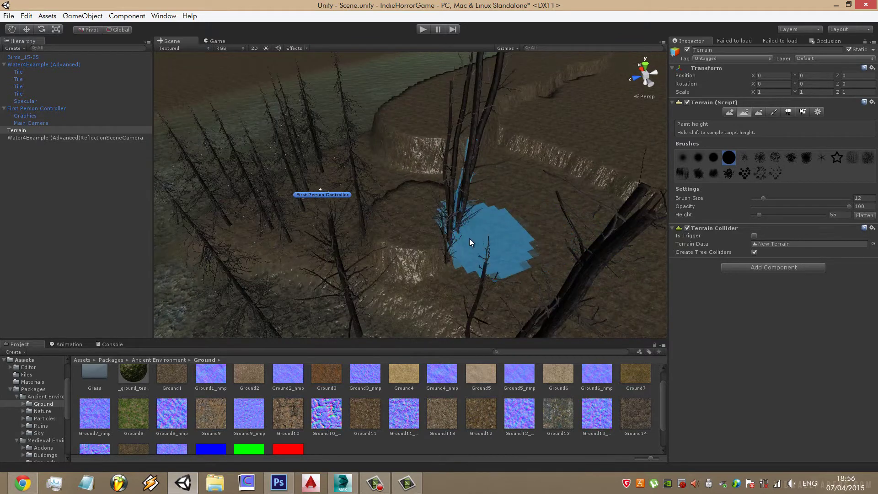
mouse_move(480, 236)
right_down()
mouse_move(467, 255)
mouse_move(463, 243)
mouse_move(502, 233)
mouse_move(403, 198)
mouse_move(397, 205)
mouse_move(446, 219)
mouse_move(407, 235)
mouse_move(641, 230)
mouse_move(589, 231)
right_up()
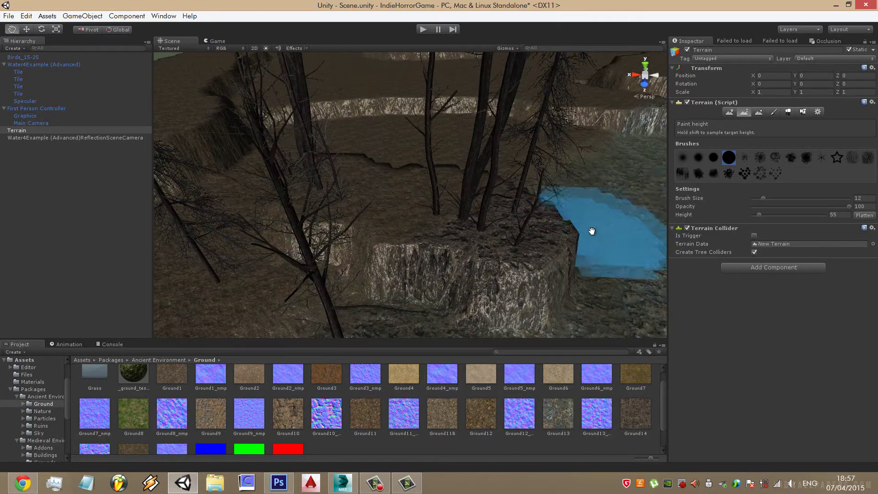
Switch to Smooth Height at opacity 2, size 30, and smooth the jagged shoreline edge
click(761, 112)
click(861, 207)
text(2)
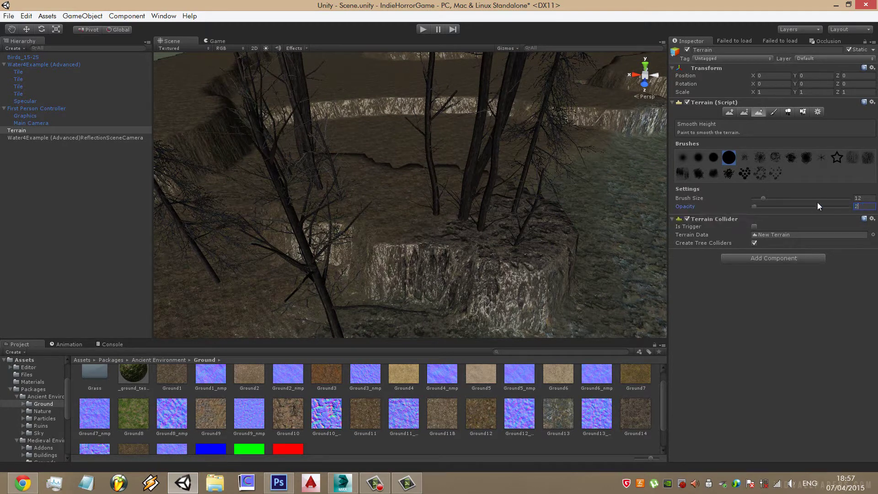
click(781, 198)
scroll(485, 224, up, 5)
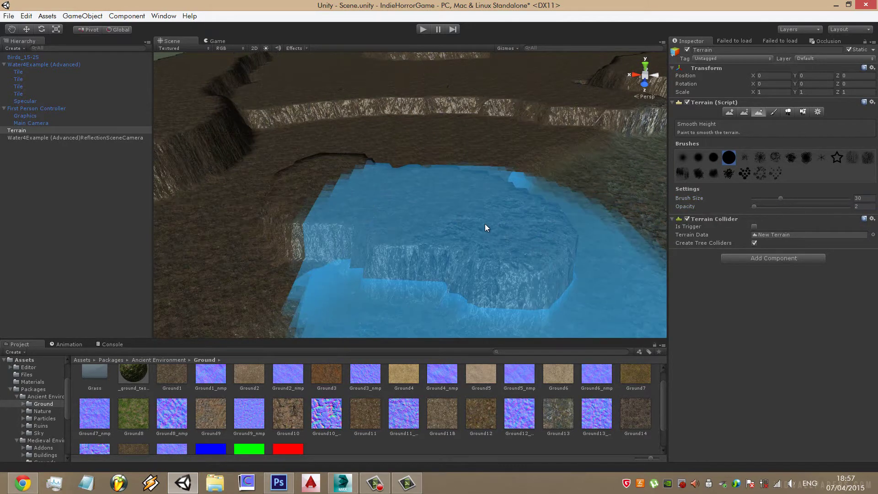
mouse_move(410, 178)
right_down()
mouse_move(379, 296)
mouse_move(405, 233)
right_up()
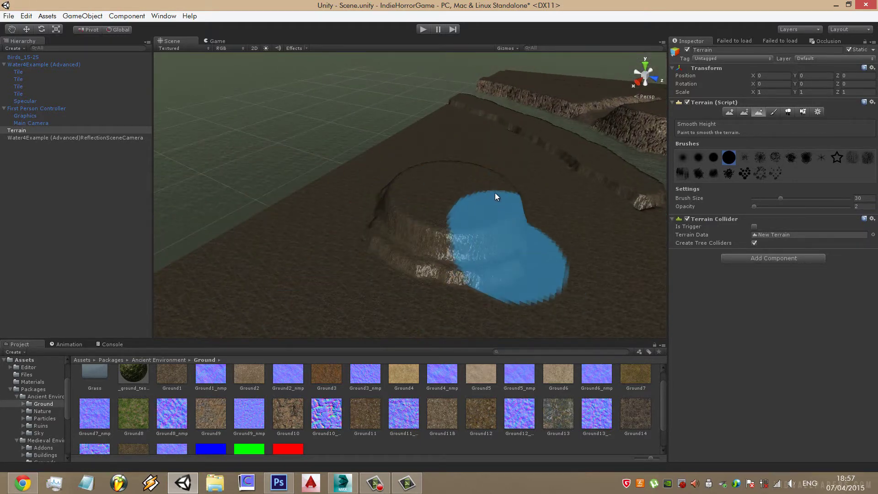
right_drag(459, 243, 472, 220)
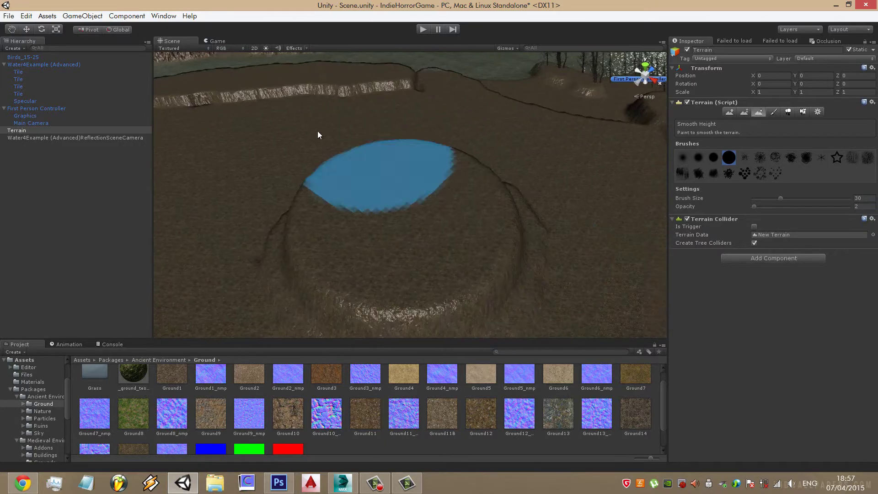
middle_drag(472, 220, 622, 281)
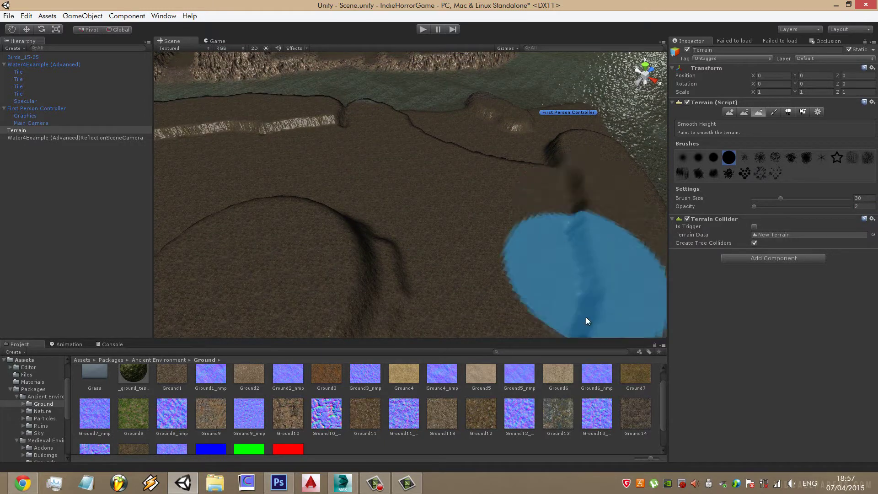
scroll(510, 225, up, 5)
mouse_move(367, 106)
mouse_down()
mouse_move(580, 165)
mouse_move(468, 152)
mouse_move(459, 161)
mouse_up()
Raise smoothing strength to 3 and smooth along the dark crease in the terrain
mouse_move(587, 204)
right_down()
mouse_move(530, 196)
mouse_move(555, 257)
right_up()
click(865, 206)
text(3)
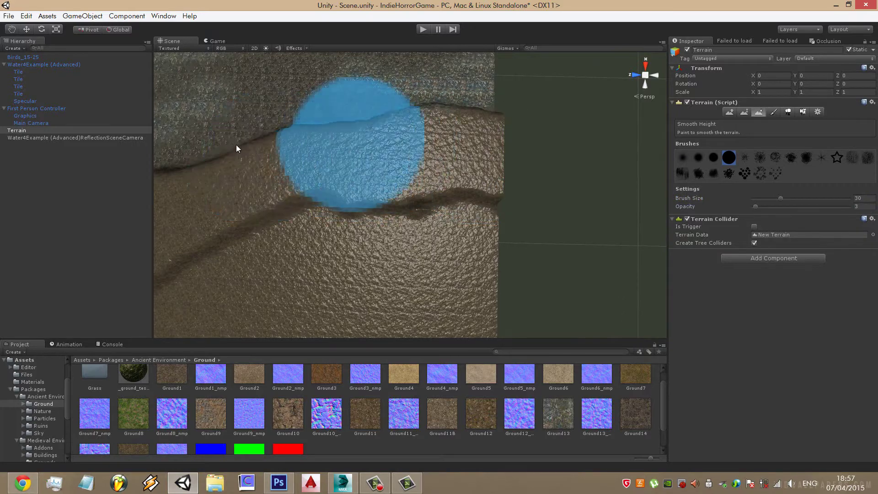
right_drag(303, 147, 503, 131)
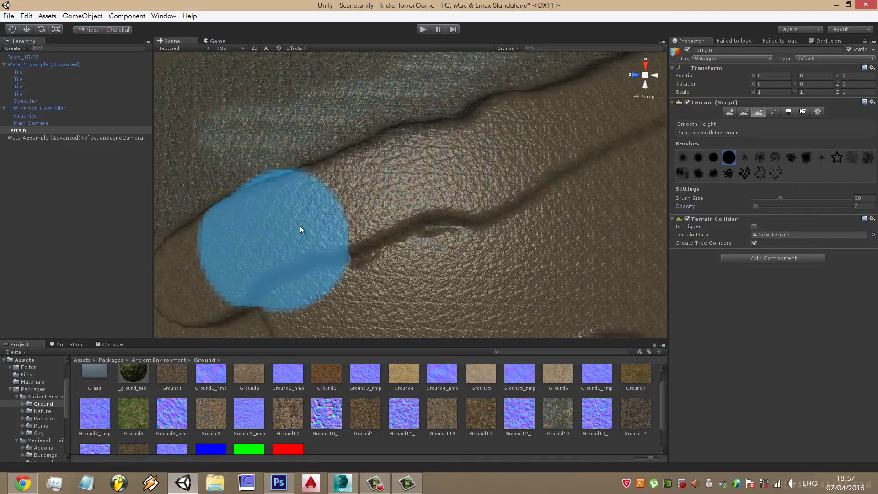
mouse_move(325, 164)
middle_down()
mouse_move(345, 164)
mouse_move(479, 106)
middle_up()
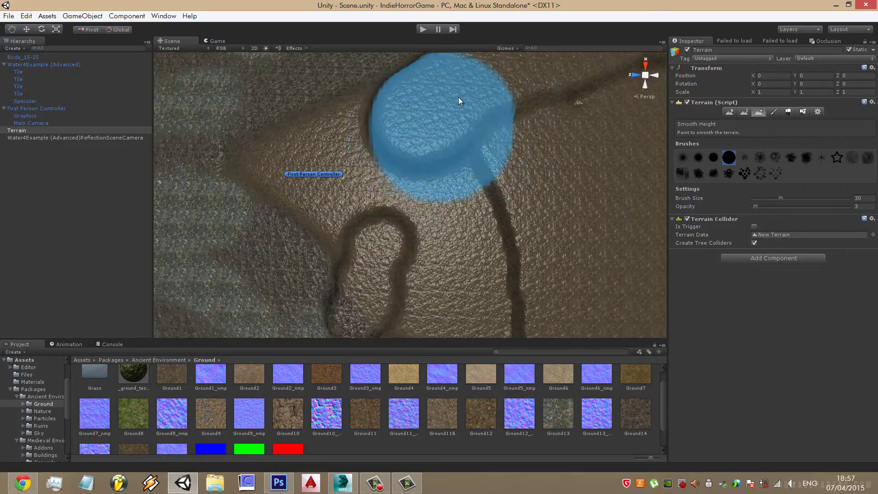
mouse_move(427, 112)
middle_down()
mouse_move(480, 155)
mouse_move(454, 120)
mouse_move(535, 221)
mouse_move(578, 169)
mouse_move(506, 268)
middle_up()
mouse_move(507, 267)
alt+mouse_down()
mouse_move(489, 132)
mouse_move(715, 179)
mouse_move(517, 259)
mouse_move(435, 133)
alt+mouse_up()
middle_drag(435, 133, 559, 297)
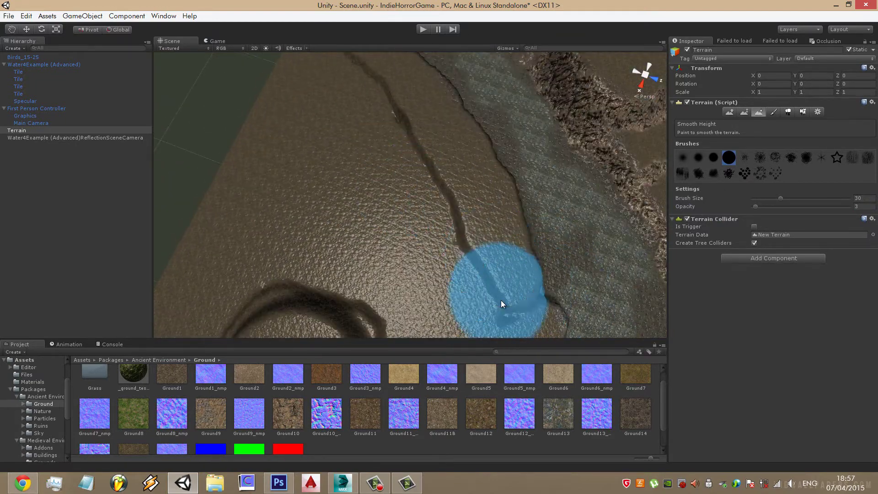
mouse_move(454, 161)
middle_down()
mouse_move(436, 161)
mouse_move(330, 54)
middle_up()
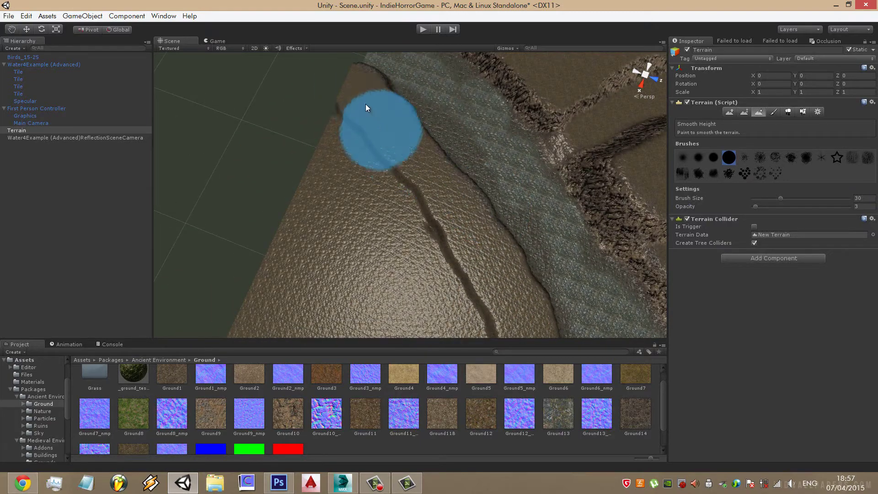
scroll(434, 161, up, 3)
scroll(435, 161, down, 3)
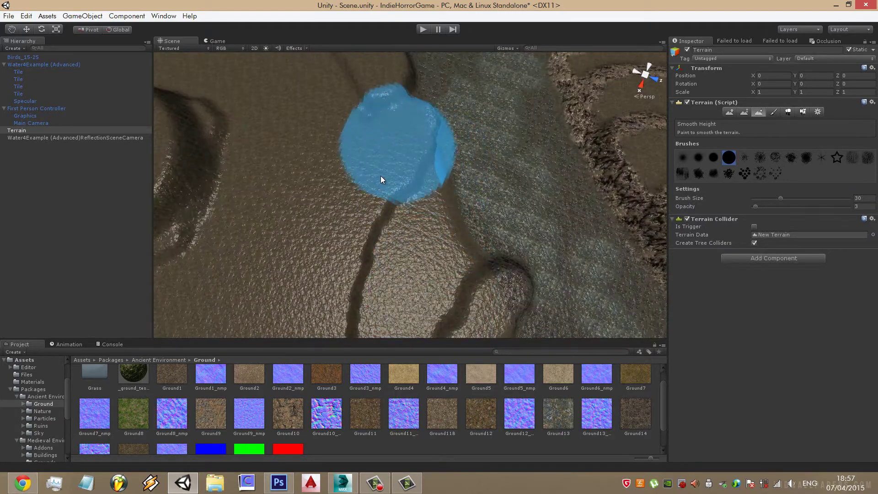
mouse_move(381, 176)
alt+mouse_down()
mouse_move(350, 94)
mouse_move(455, 204)
mouse_move(509, 179)
alt+mouse_up()
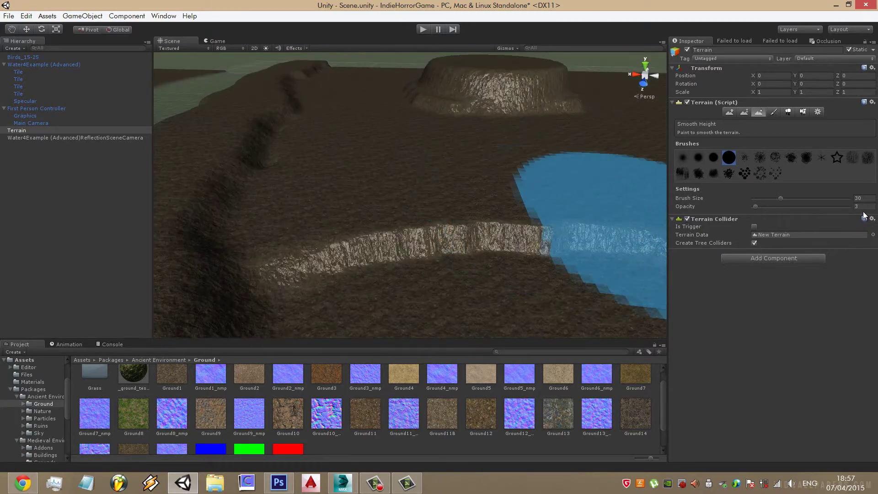
Set smoothing strength to 100 and brush size 11, then survey the riverbank and plateau
click(850, 206)
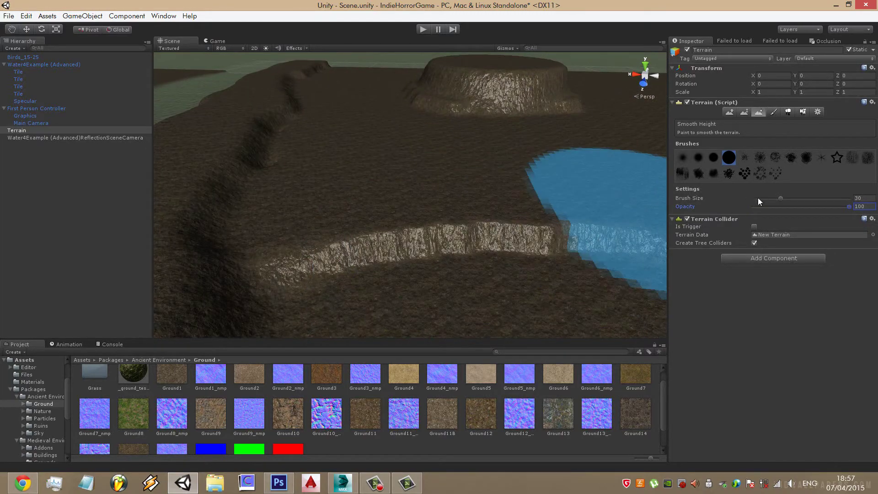
click(760, 198)
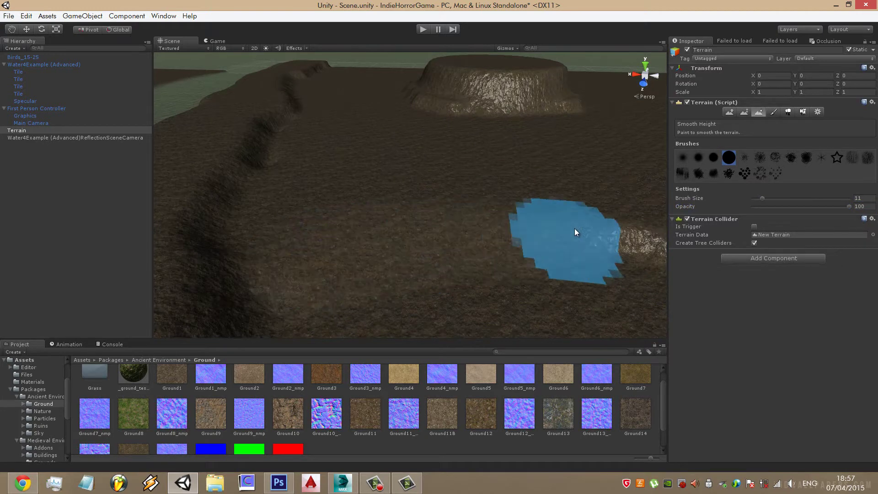
middle_drag(576, 230, 497, 214)
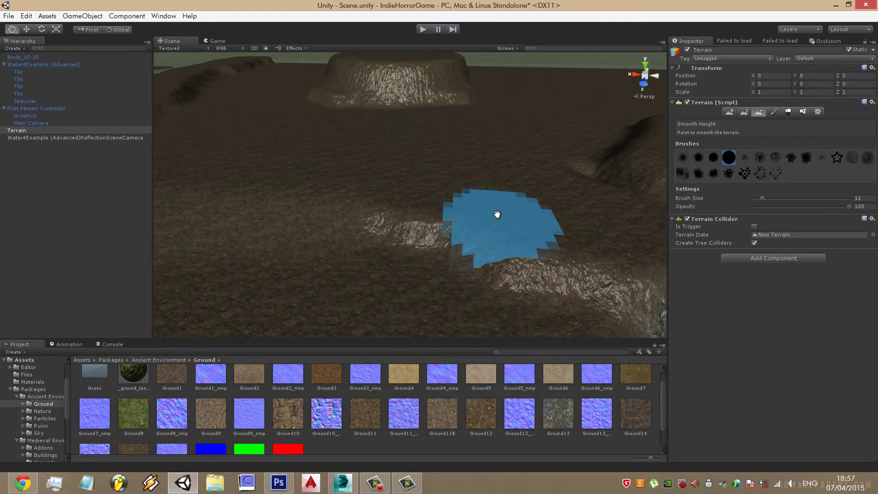
scroll(515, 223, up, 5)
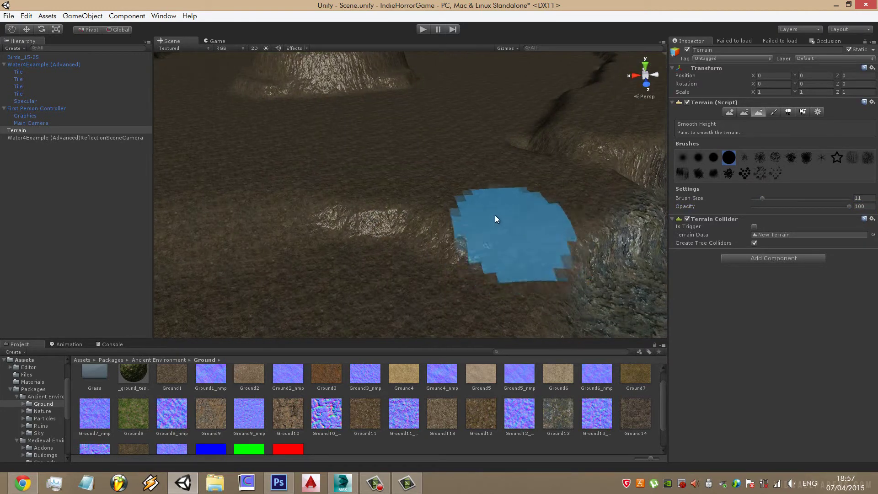
alt+drag(397, 200, 368, 198)
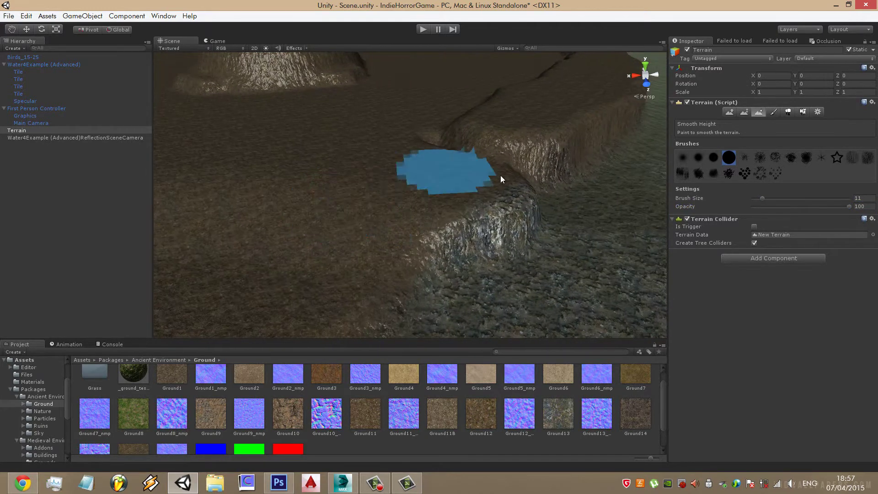
mouse_move(418, 129)
alt+mouse_down()
mouse_move(433, 121)
mouse_move(587, 206)
mouse_move(453, 220)
mouse_move(572, 275)
mouse_move(455, 284)
alt+mouse_up()
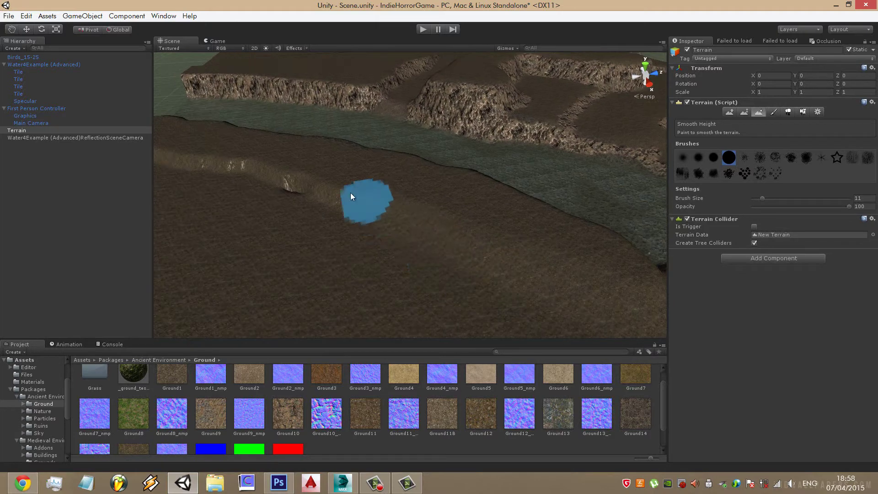
middle_drag(233, 174, 317, 194)
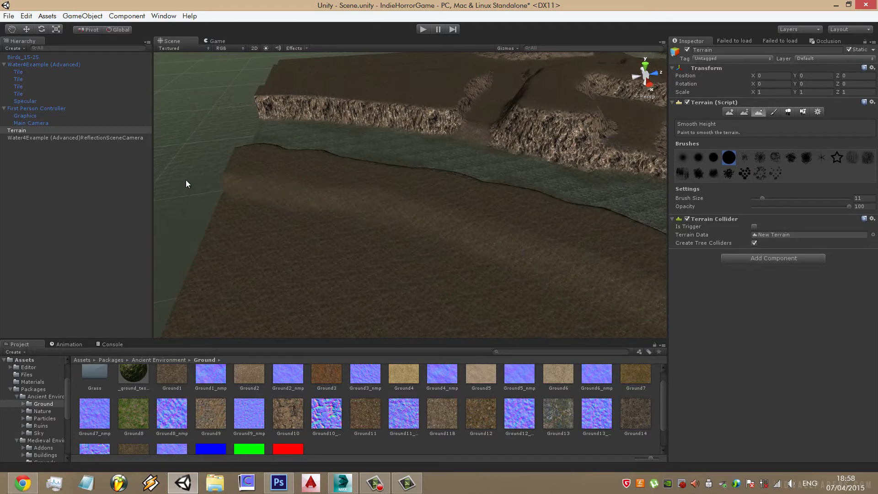
mouse_move(259, 188)
alt+mouse_down()
mouse_move(378, 191)
mouse_move(454, 216)
alt+mouse_up()
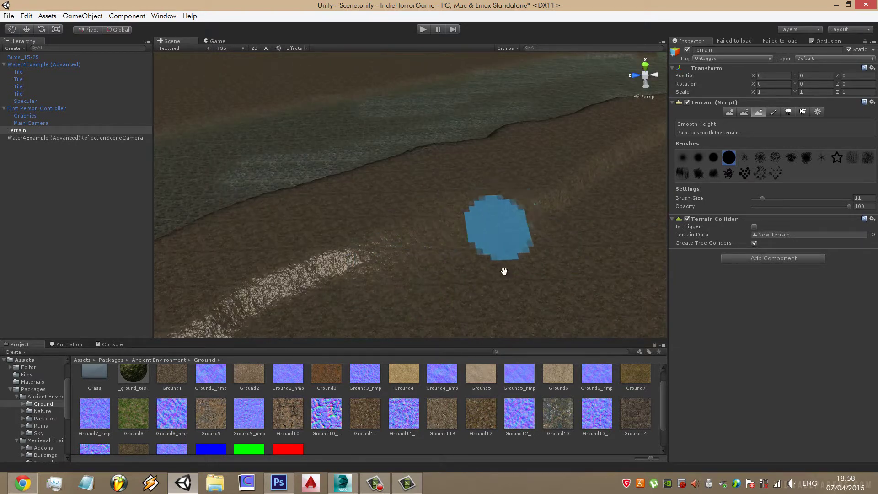
mouse_move(506, 270)
alt+mouse_down()
mouse_move(456, 239)
mouse_move(520, 195)
mouse_move(531, 229)
mouse_move(601, 223)
alt+mouse_up()
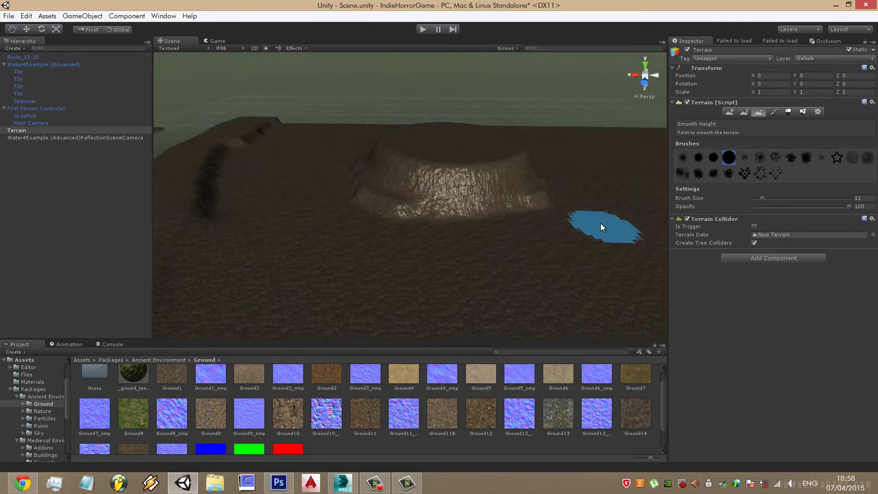
mouse_move(496, 176)
alt+mouse_down()
mouse_move(506, 202)
mouse_move(482, 208)
alt+mouse_up()
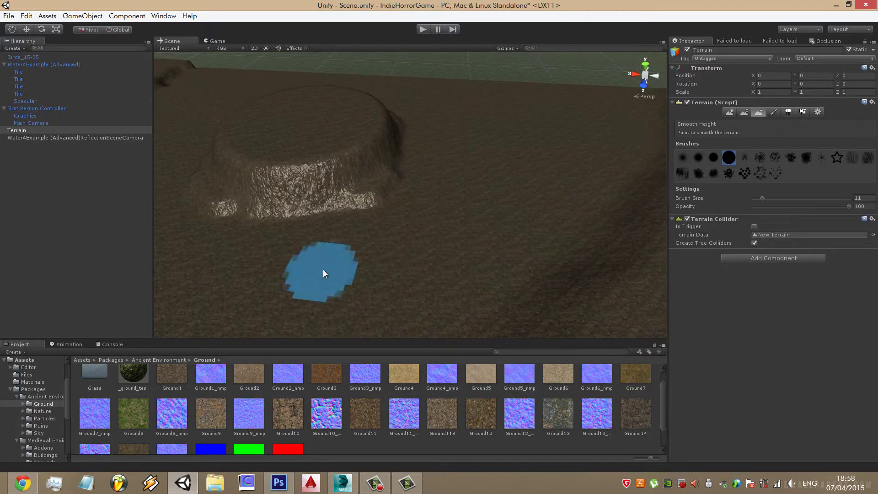
click(383, 483)
click(431, 323)
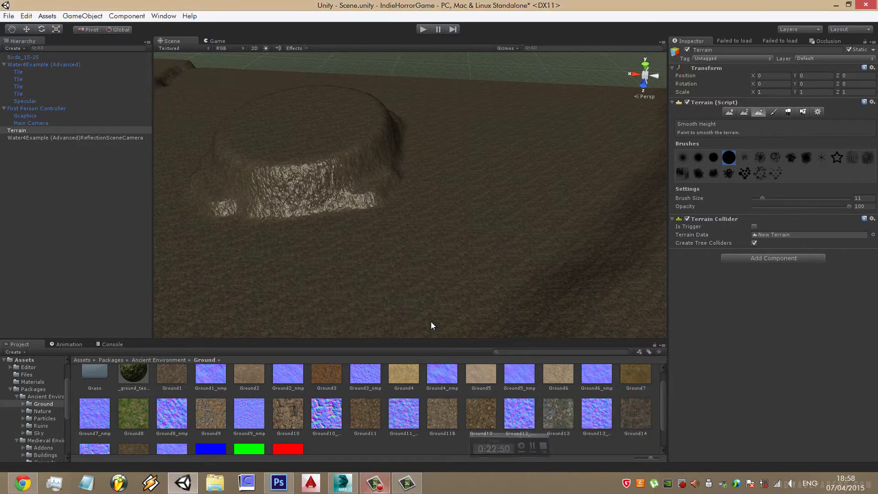
alt+drag(431, 323, 455, 265)
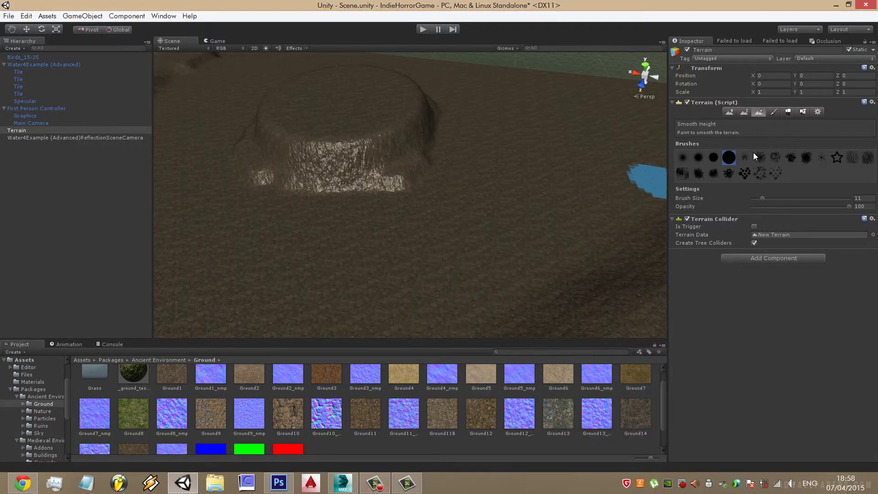
Pick a soft round brush with opacity 52 and size 45
click(714, 160)
drag(841, 207, 803, 207)
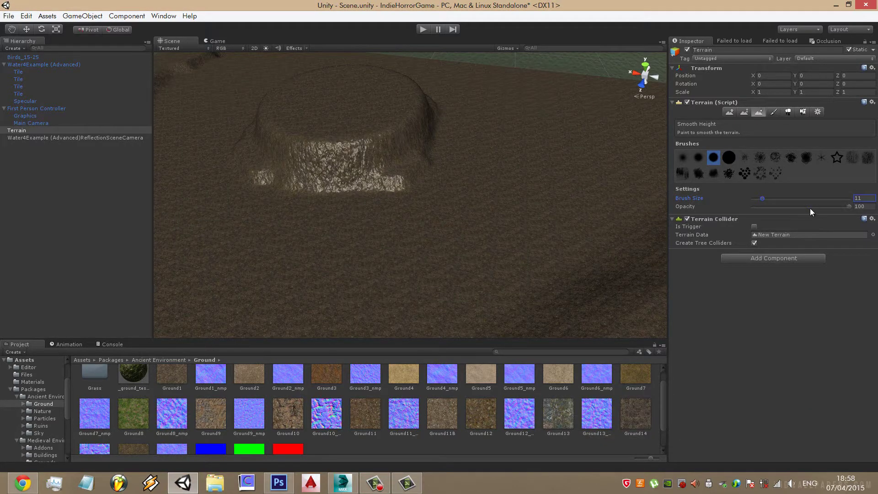
click(795, 198)
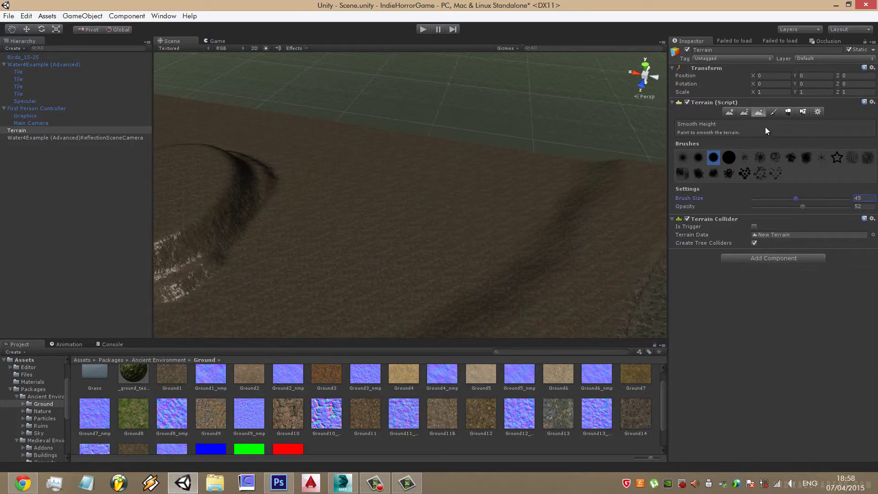
click(744, 112)
Shrink the height brush to size 25 and raise a circular patch on the terrain
alt+drag(536, 164, 440, 134)
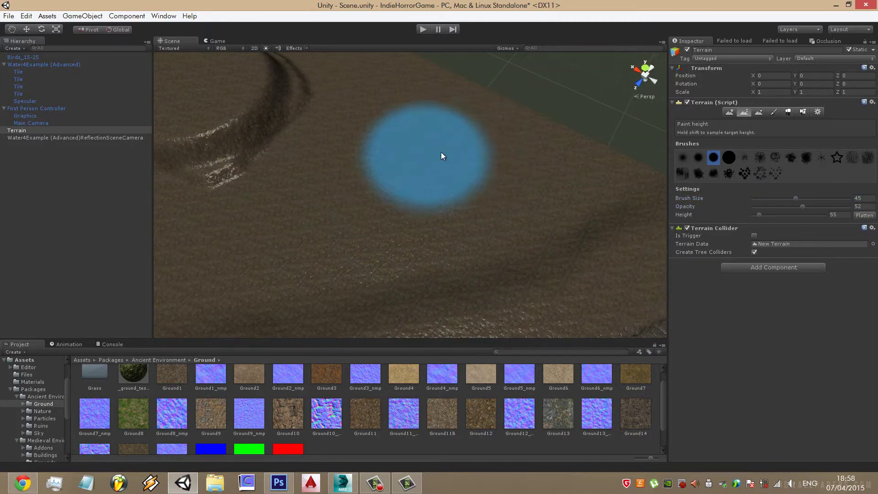
click(843, 215)
double_click(844, 214)
text(60)
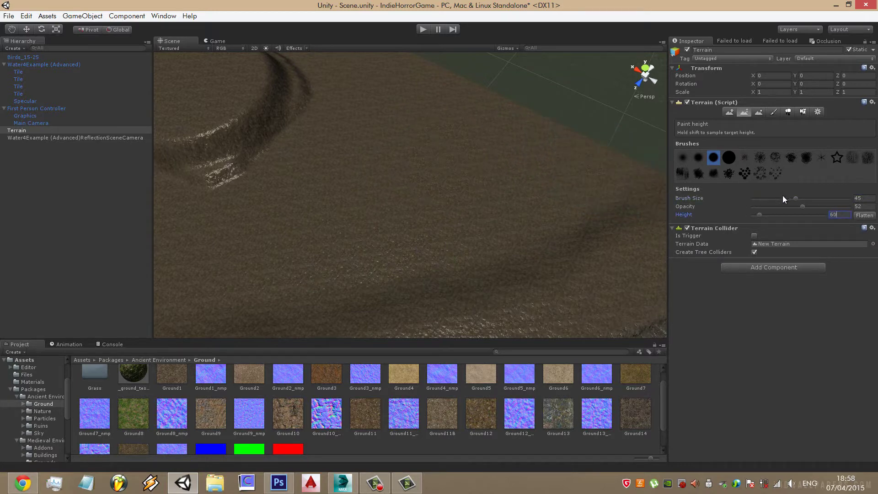
drag(783, 199, 777, 199)
mouse_move(412, 160)
mouse_down()
mouse_move(352, 163)
mouse_move(427, 75)
mouse_up()
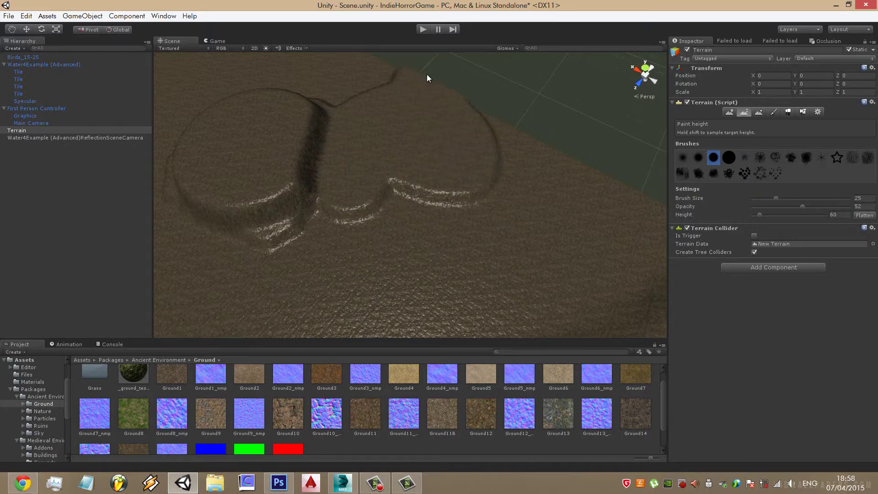
Paint two raised ridges and a curving ledge across the terrain
alt+drag(589, 158, 563, 155)
drag(481, 117, 583, 110)
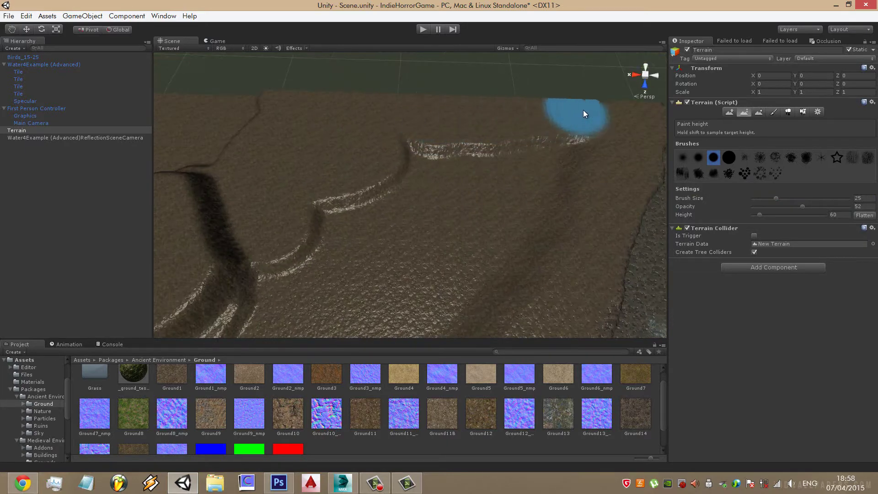
drag(574, 196, 479, 141)
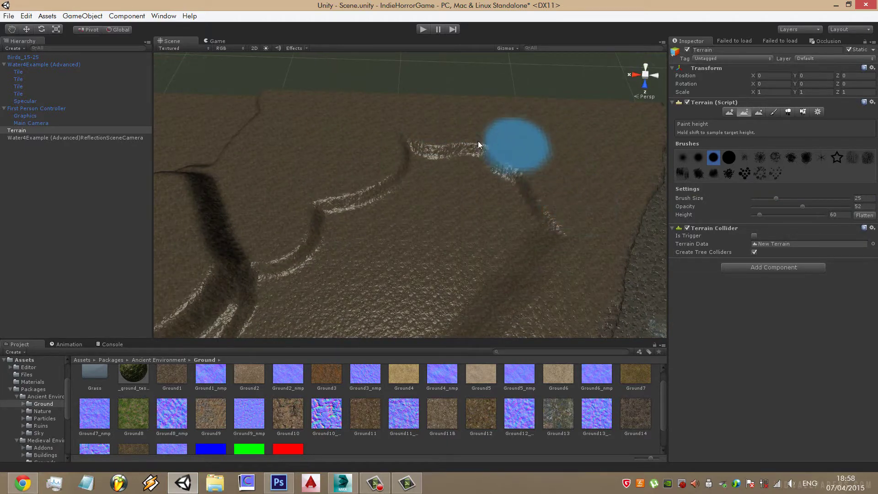
mouse_move(210, 98)
middle_down()
mouse_move(343, 128)
mouse_move(327, 112)
middle_up()
mouse_move(476, 137)
mouse_down()
mouse_move(304, 133)
mouse_move(288, 204)
mouse_move(322, 172)
mouse_move(550, 176)
mouse_move(566, 195)
mouse_move(418, 192)
mouse_move(258, 214)
mouse_move(267, 230)
mouse_up()
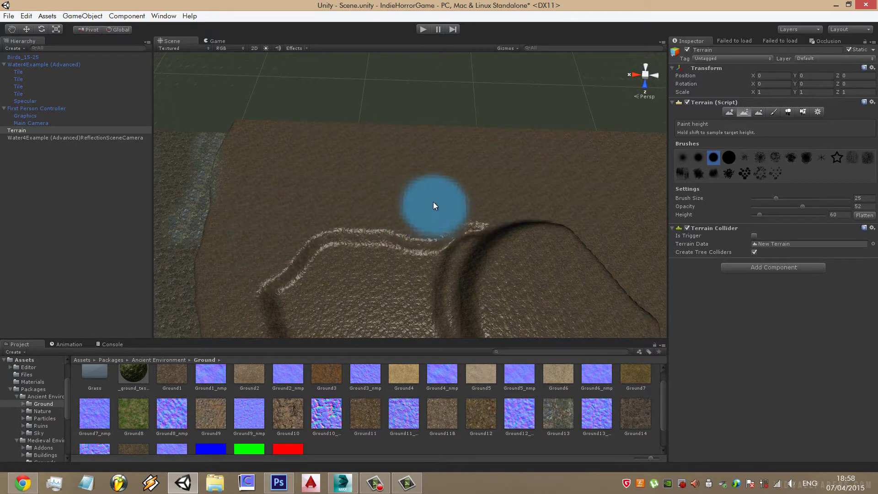
mouse_move(433, 202)
alt+mouse_down()
mouse_move(430, 138)
mouse_move(386, 119)
mouse_move(540, 160)
alt+mouse_up()
Set the target height to 65 and raise a flat-topped tier, extending its edge rightward
click(840, 215)
text(65)
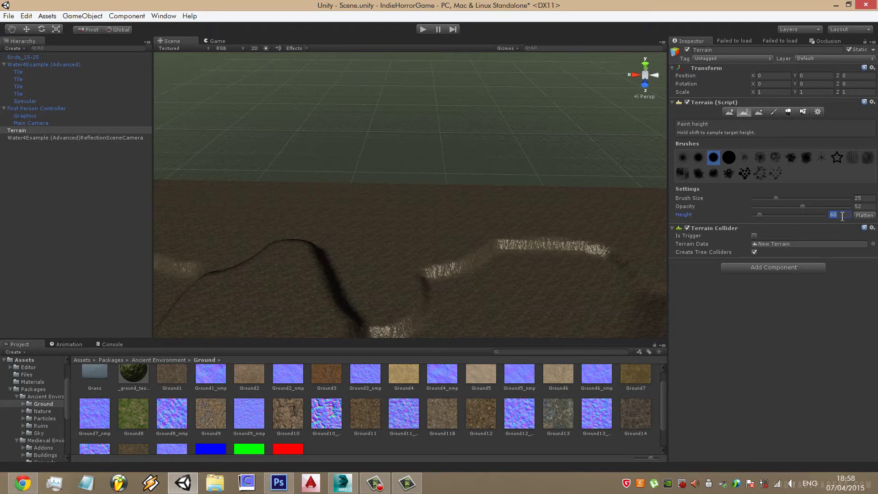
key(Return)
middle_drag(411, 198, 526, 192)
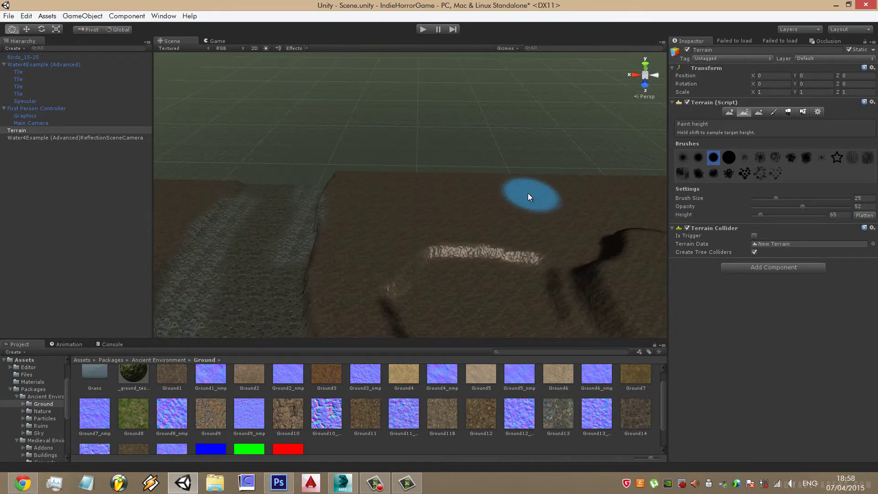
mouse_move(344, 178)
mouse_down()
mouse_move(463, 175)
mouse_move(389, 180)
mouse_move(334, 233)
mouse_move(408, 194)
mouse_up()
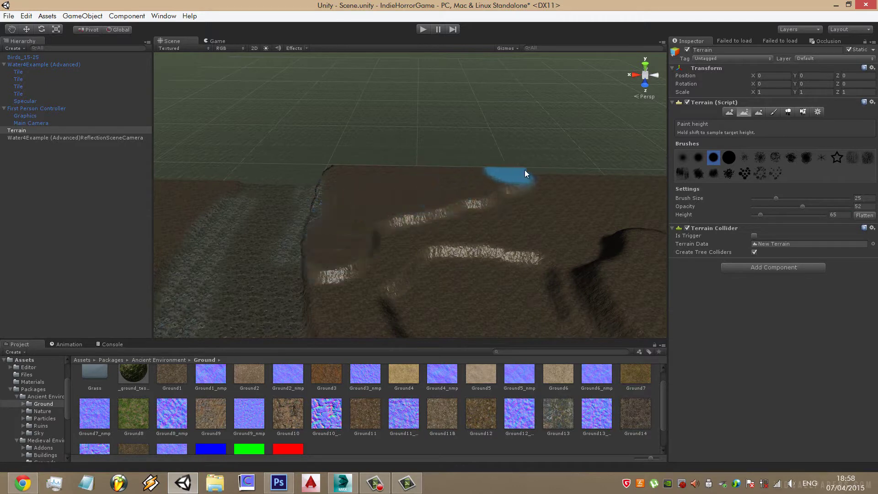
middle_drag(594, 164, 356, 174)
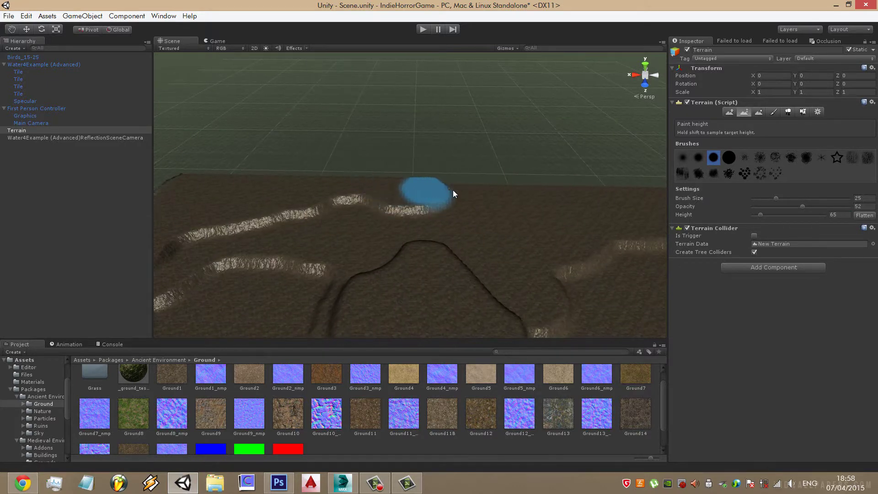
middle_drag(586, 188, 442, 201)
mouse_move(328, 220)
mouse_down()
mouse_move(439, 212)
mouse_move(518, 222)
mouse_move(518, 233)
mouse_move(473, 229)
mouse_up()
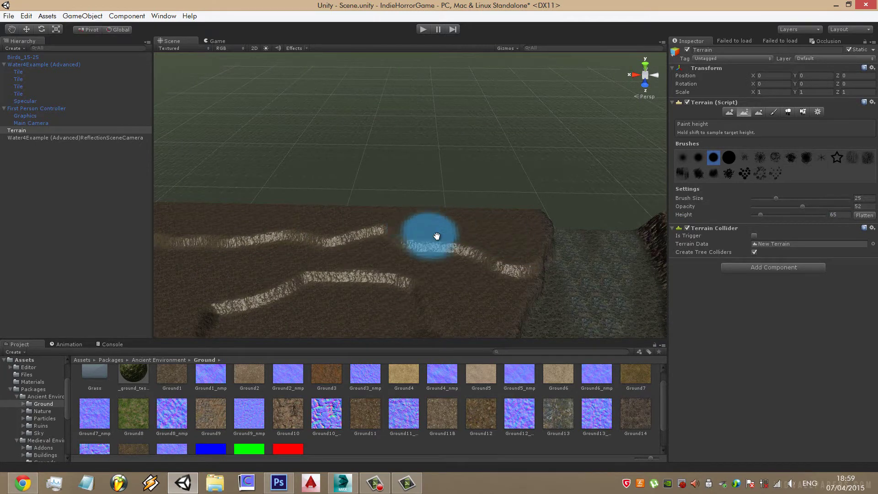
Raise two adjacent circular plateaus at height 65
middle_drag(425, 232, 489, 243)
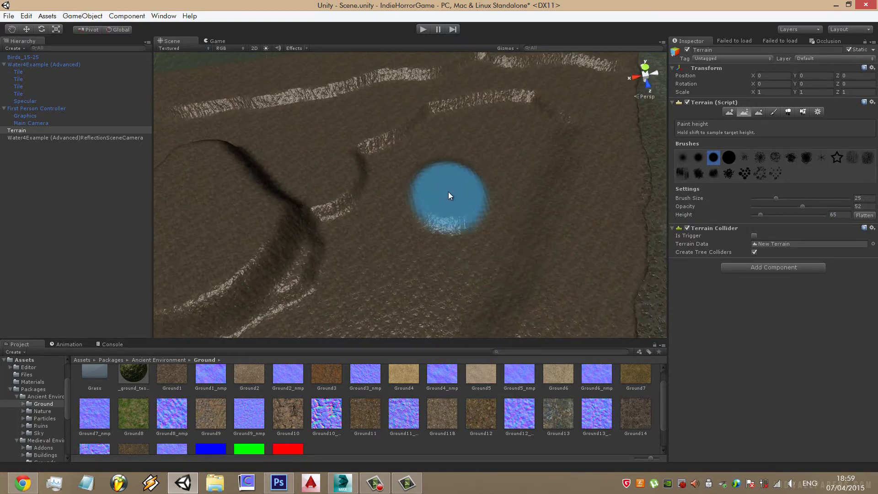
click(448, 191)
right_drag(448, 191, 472, 204)
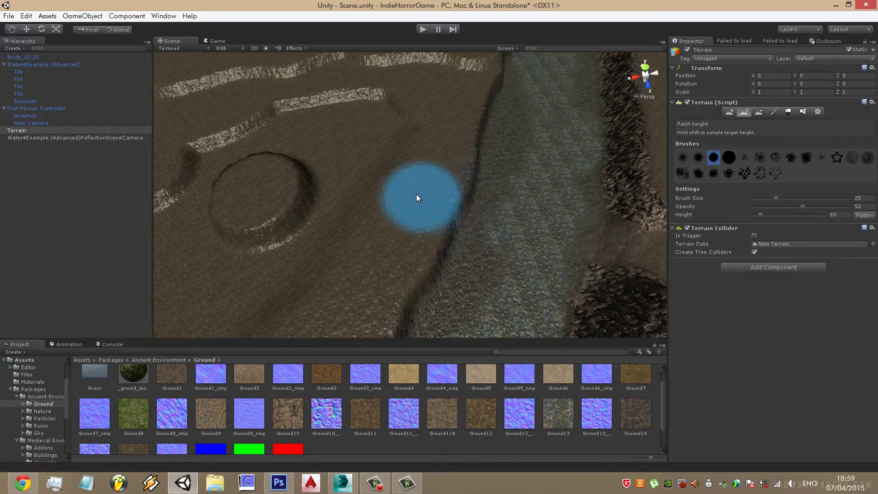
right_drag(416, 194, 509, 190)
drag(510, 190, 507, 174)
mouse_move(507, 174)
right_down()
mouse_move(426, 210)
mouse_move(403, 204)
right_up()
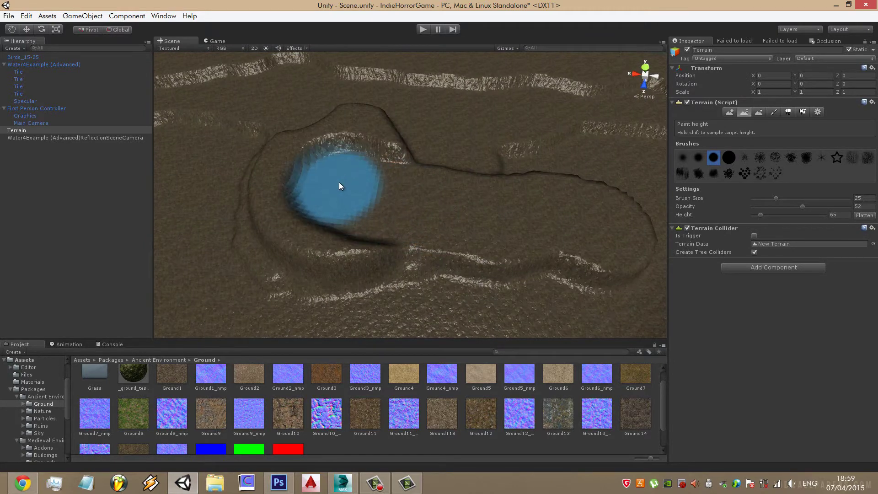
mouse_move(339, 182)
right_down()
mouse_move(479, 189)
mouse_move(633, 129)
right_up()
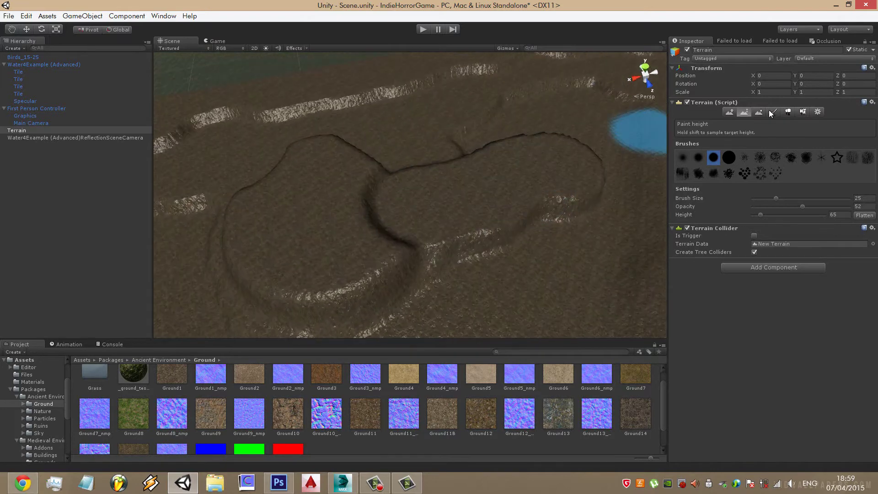
middle_drag(408, 267, 475, 262)
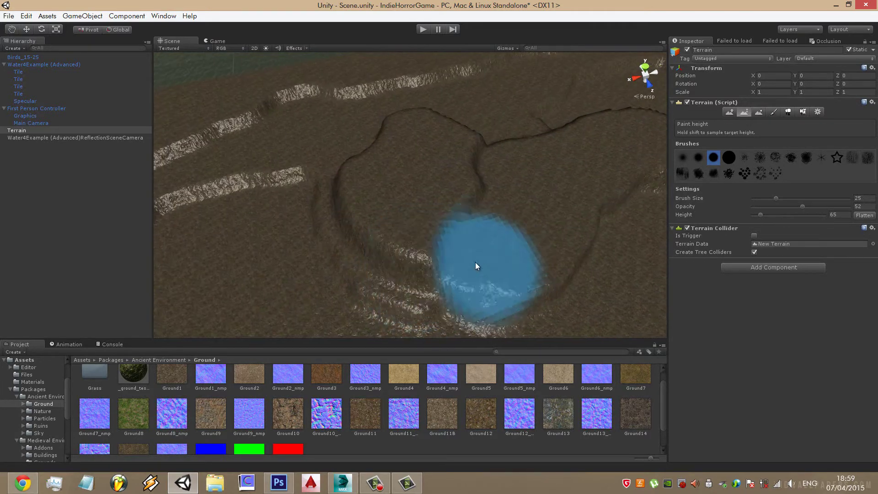
right_drag(320, 214, 487, 238)
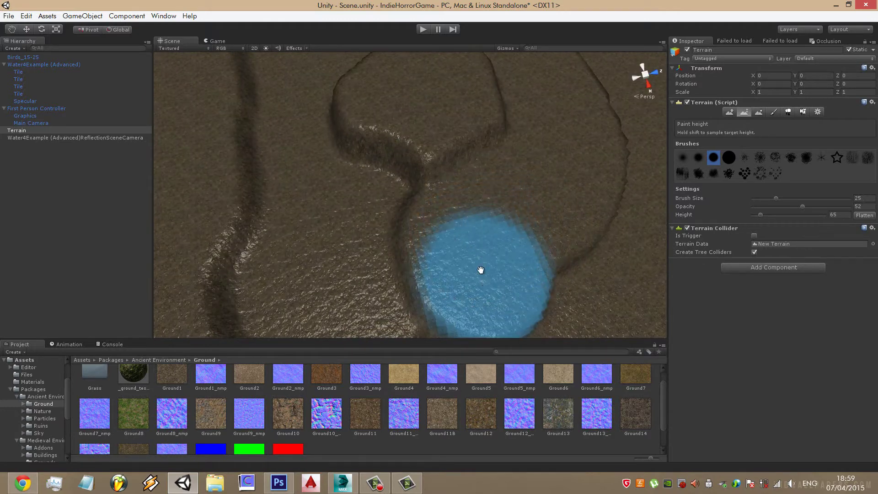
Raise a rimmed plateau on the lower ground
scroll(480, 265, up, 5)
scroll(452, 253, up, 5)
scroll(464, 191, down, 5)
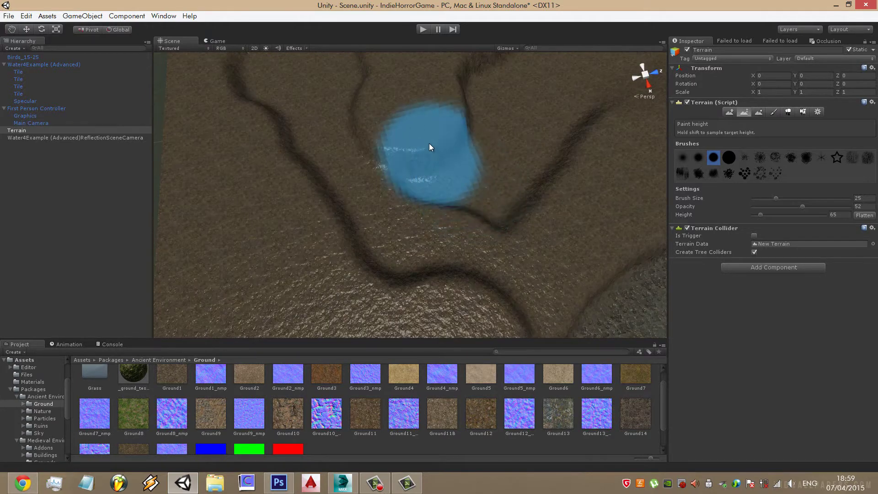
scroll(430, 143, down, 2)
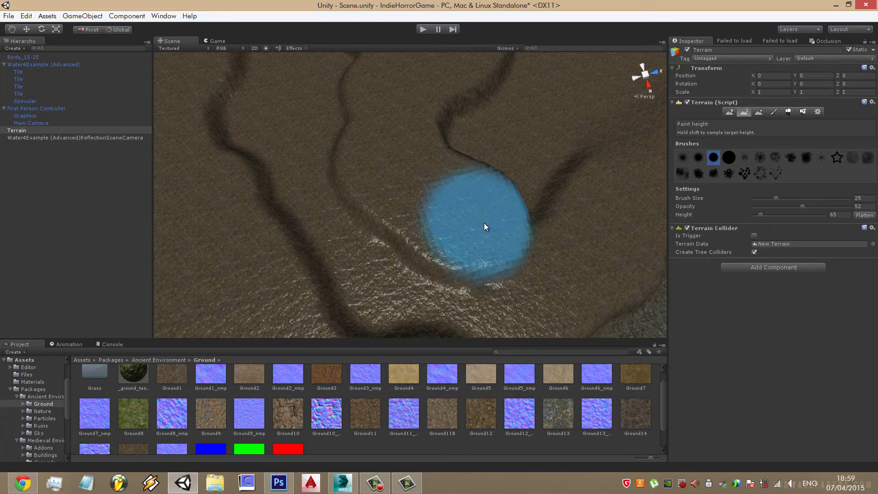
scroll(483, 222, down, 3)
drag(411, 172, 335, 161)
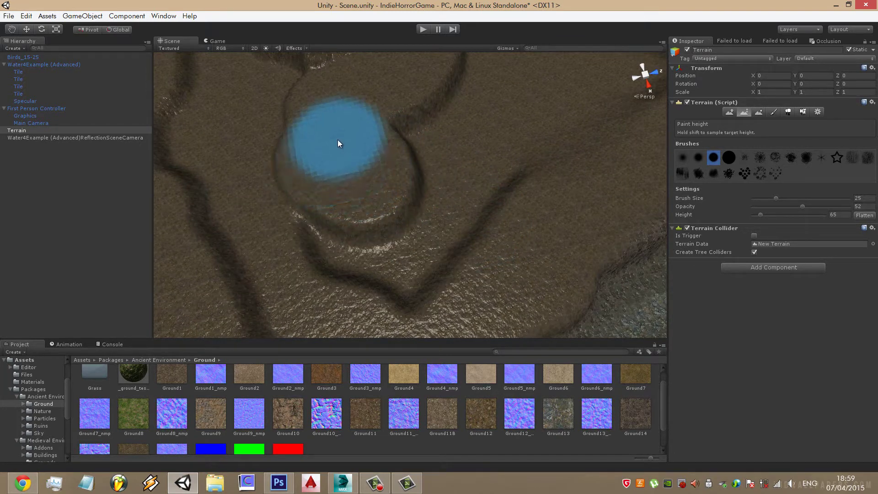
Drop the target height to 60, fill the valley and paint a flat tier
double_click(841, 215)
text(60)
drag(385, 268, 254, 193)
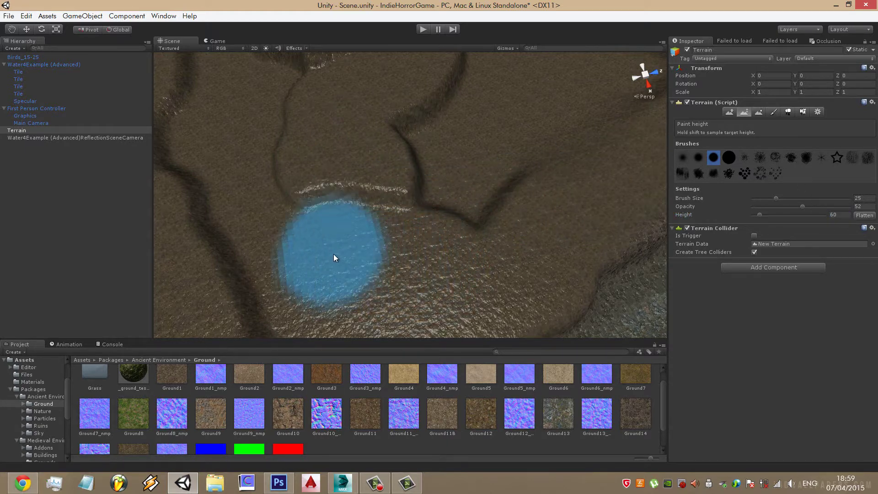
middle_drag(254, 189, 360, 292)
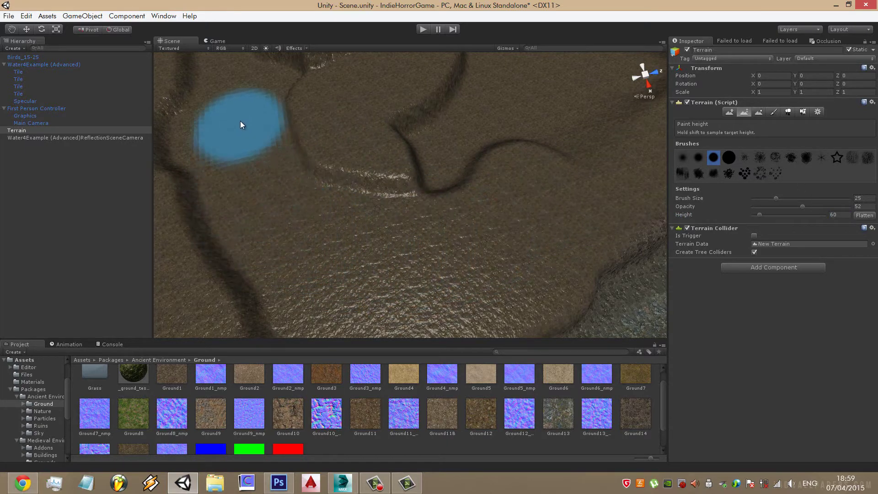
drag(361, 292, 466, 224)
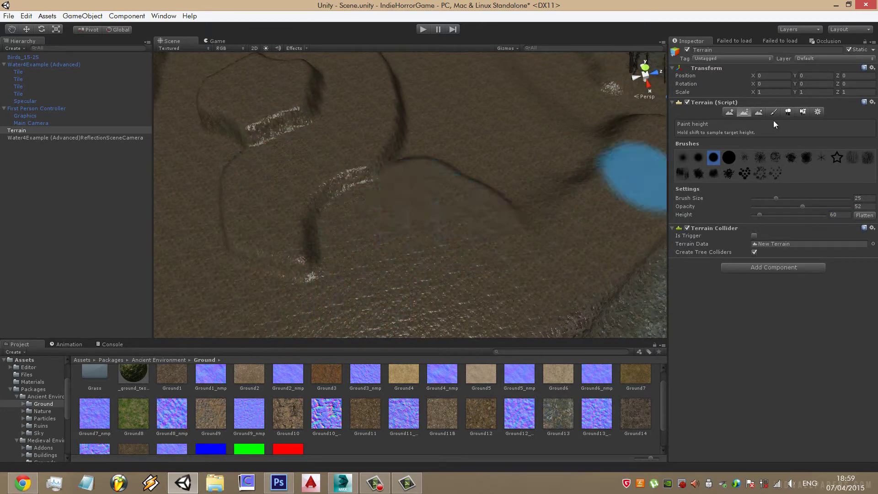
Smooth out the dark channel with a size-15, opacity-100 Smooth Height brush
click(760, 113)
drag(830, 207, 860, 207)
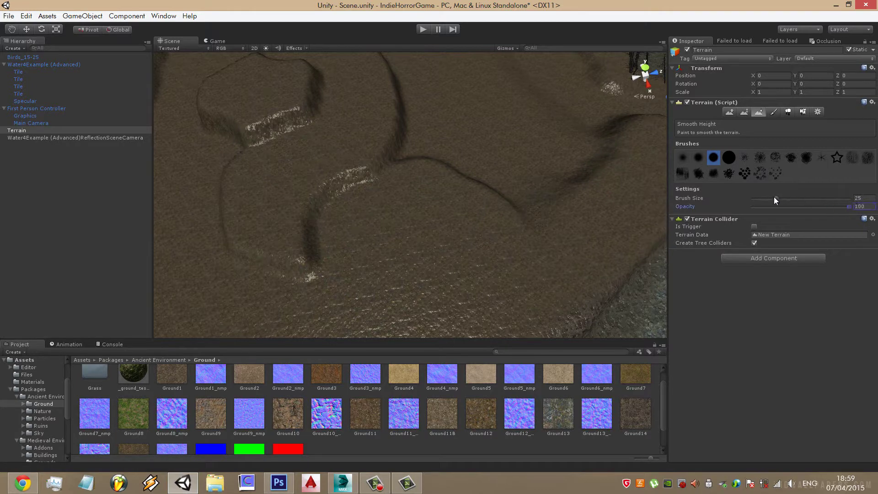
drag(775, 198, 766, 198)
drag(446, 169, 418, 168)
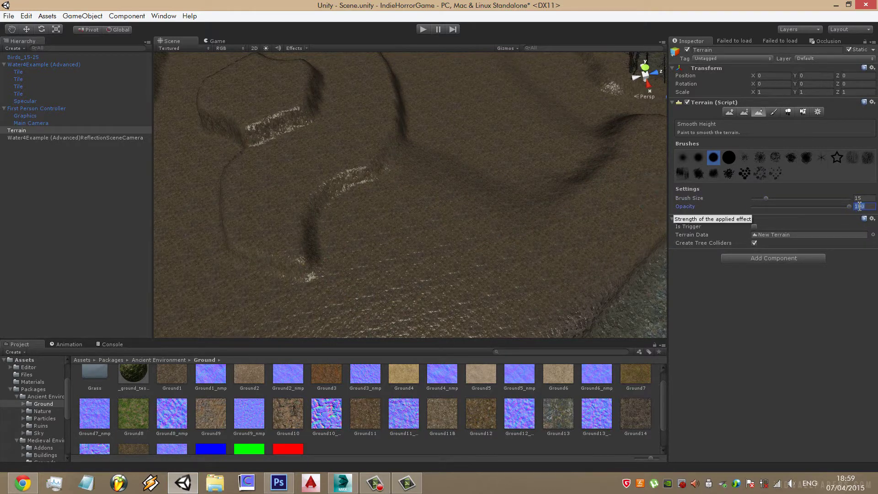
mouse_move(455, 186)
middle_down()
mouse_move(352, 170)
mouse_move(389, 116)
middle_up()
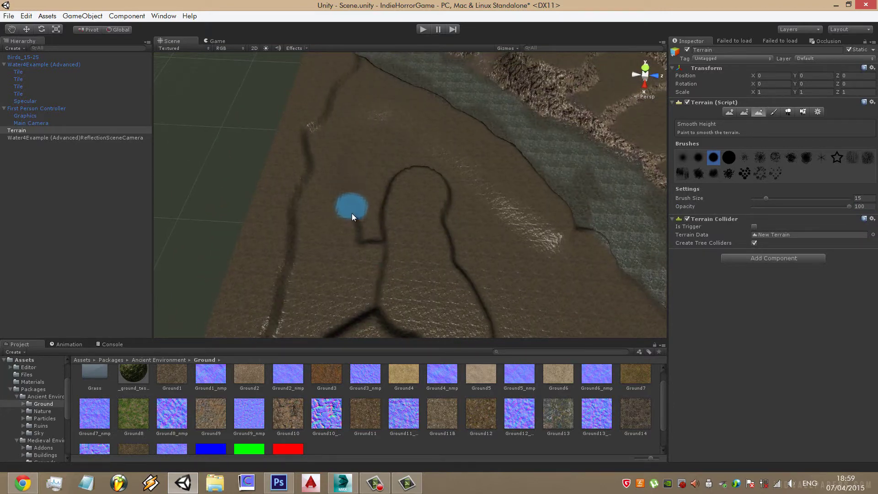
mouse_move(366, 242)
alt+mouse_down()
mouse_move(366, 175)
mouse_move(636, 223)
alt+mouse_up()
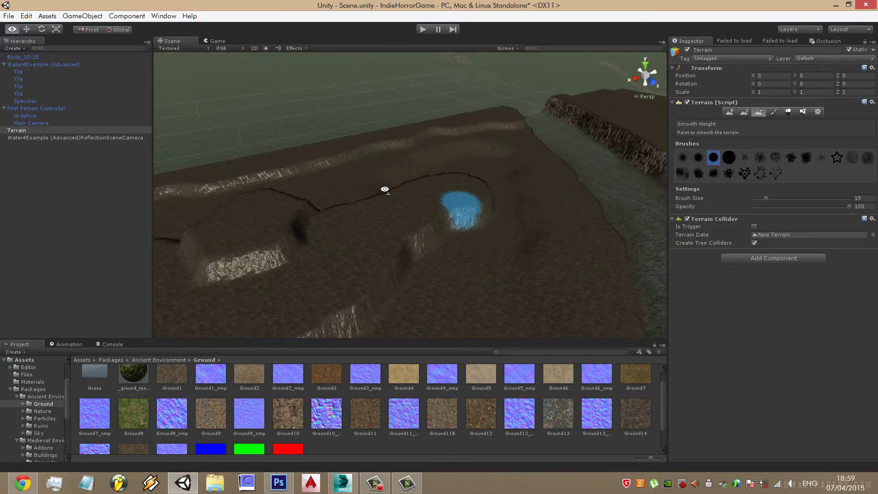
Gently ease the crater rim and cracks with a size-71 smoothing brush at opacity 3
click(862, 207)
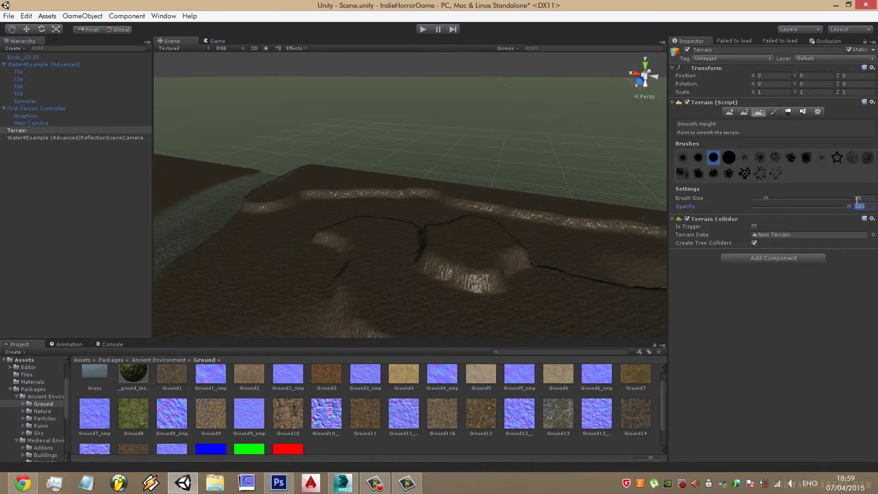
text(3)
drag(816, 197, 822, 200)
scroll(479, 180, up, 3)
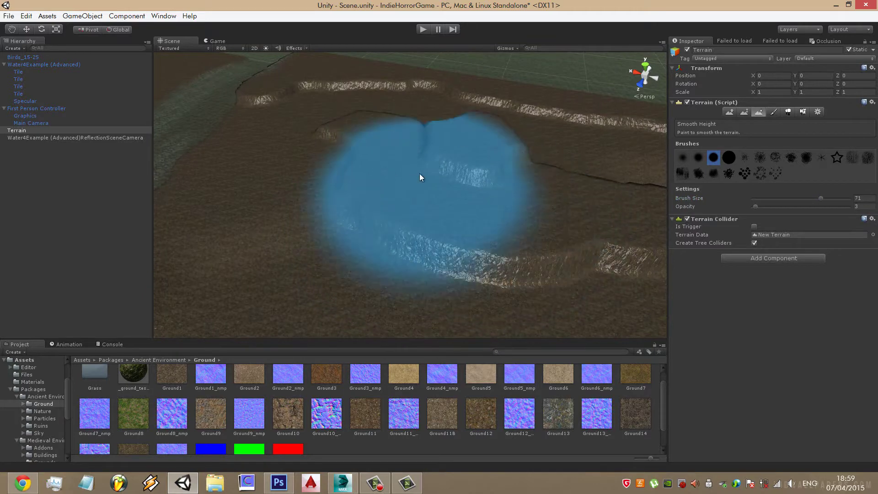
mouse_move(479, 175)
mouse_down()
mouse_move(339, 63)
mouse_move(289, 87)
mouse_move(493, 77)
mouse_move(485, 184)
mouse_up()
mouse_move(485, 184)
middle_down()
mouse_move(476, 151)
mouse_move(584, 191)
mouse_move(422, 227)
mouse_move(553, 248)
middle_up()
mouse_move(590, 267)
alt+mouse_down()
mouse_move(516, 152)
mouse_move(280, 176)
mouse_move(466, 129)
mouse_move(514, 143)
mouse_move(472, 159)
mouse_move(515, 120)
mouse_move(469, 150)
mouse_move(841, 223)
alt+mouse_up()
Switch to Paint Texture with a size-5 brush at full opacity
click(774, 112)
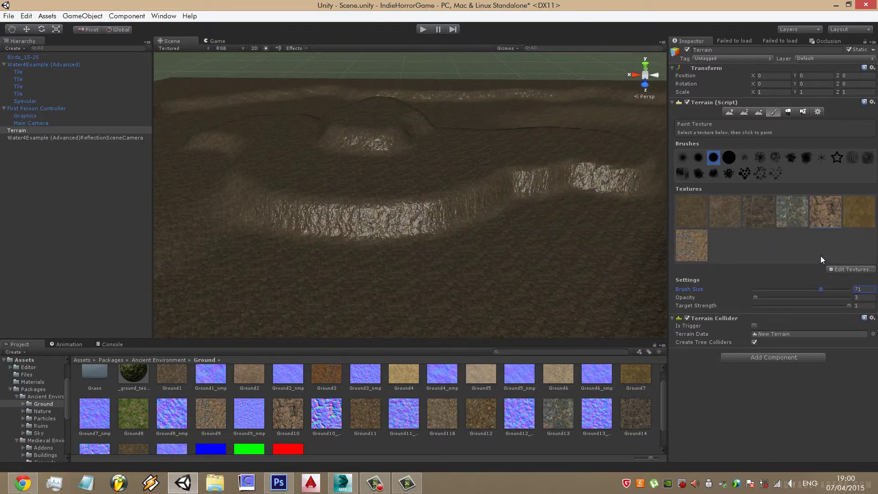
click(850, 298)
click(757, 290)
mouse_move(519, 235)
alt+mouse_down()
mouse_move(471, 198)
mouse_move(437, 229)
mouse_move(380, 216)
mouse_move(318, 159)
mouse_move(578, 172)
mouse_move(317, 156)
mouse_move(377, 192)
mouse_move(323, 194)
mouse_move(427, 172)
mouse_move(636, 178)
mouse_move(517, 213)
alt+mouse_up()
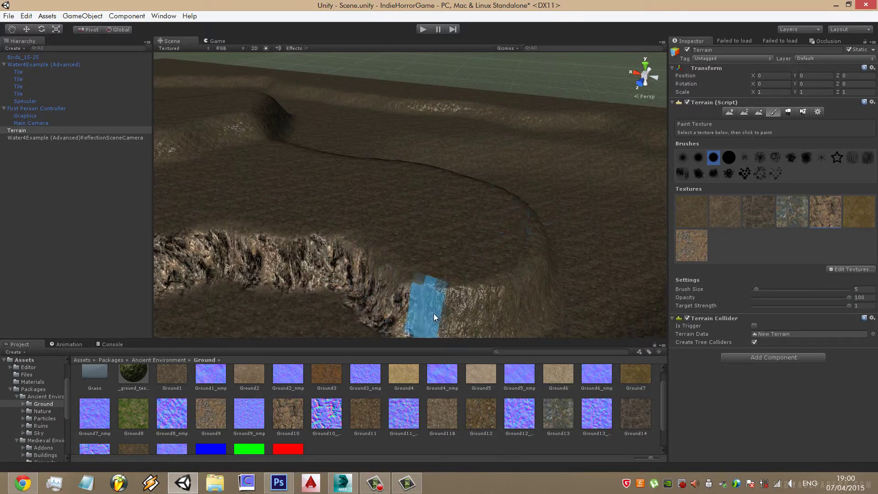
Paint rock texture further along the cliff and inspect it from several angles
mouse_move(340, 258)
mouse_down()
mouse_move(535, 284)
mouse_move(374, 248)
mouse_move(343, 225)
mouse_move(298, 220)
mouse_move(355, 221)
mouse_move(438, 197)
mouse_move(304, 220)
mouse_move(403, 241)
mouse_up()
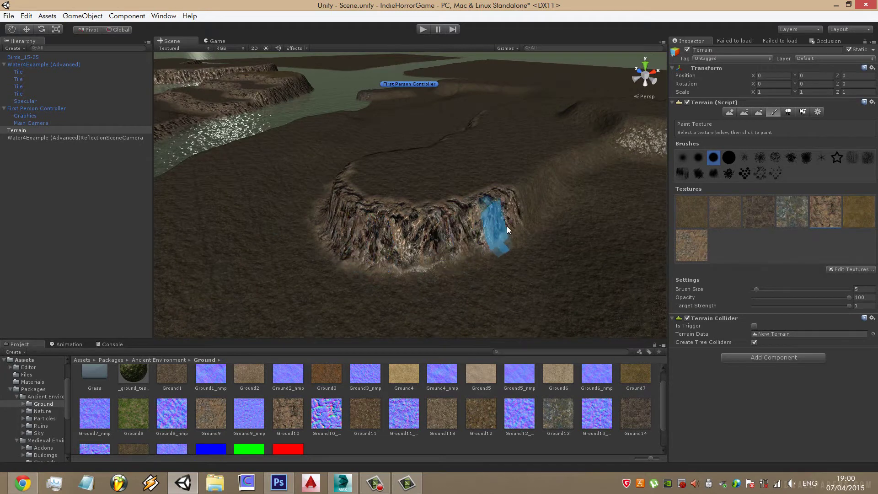
mouse_move(484, 238)
alt+mouse_down()
mouse_move(301, 254)
mouse_move(402, 284)
alt+mouse_up()
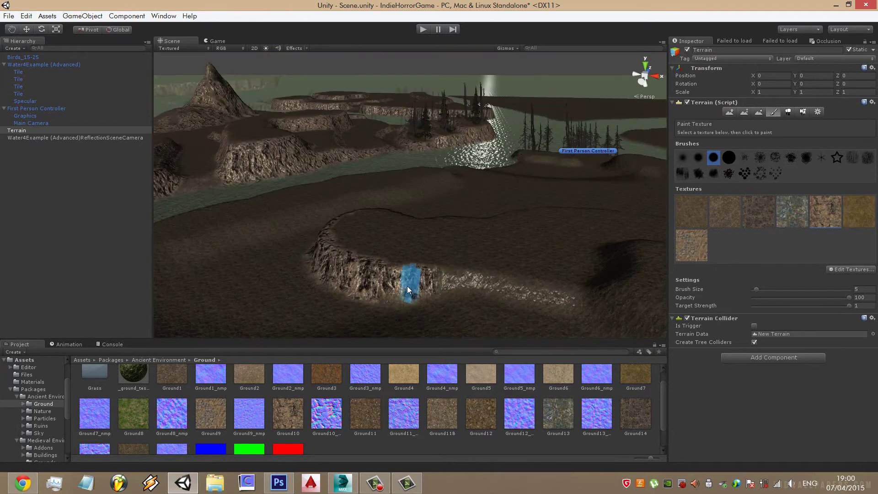
mouse_move(597, 318)
alt+mouse_down()
mouse_move(480, 268)
mouse_move(461, 240)
alt+mouse_up()
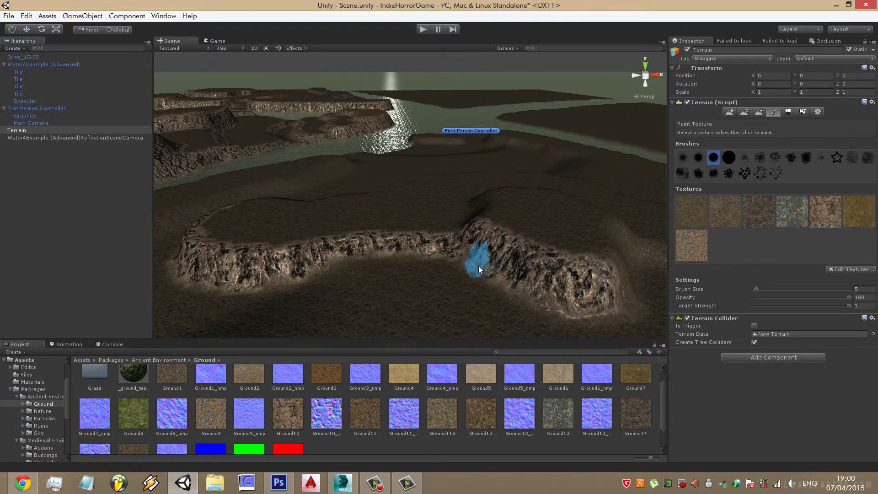
mouse_move(566, 299)
alt+mouse_down()
mouse_move(380, 282)
mouse_move(459, 201)
alt+mouse_up()
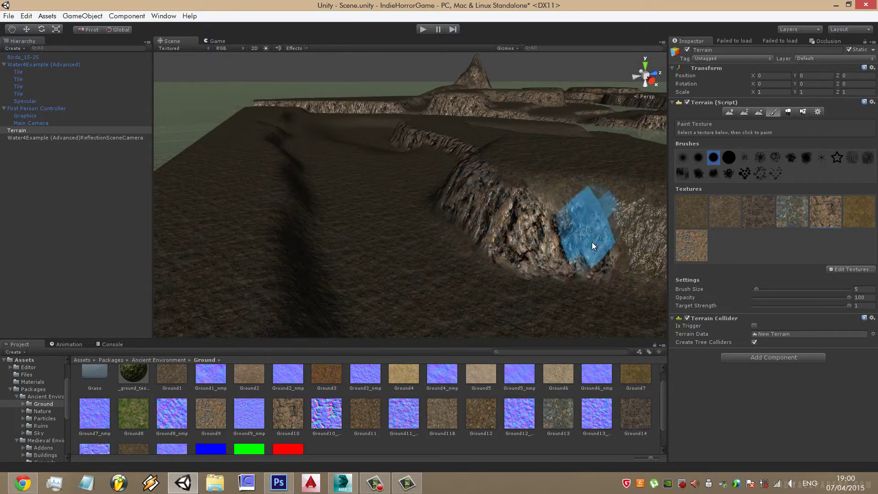
scroll(535, 241, up, 3)
mouse_move(589, 248)
alt+mouse_down()
mouse_move(481, 231)
mouse_move(525, 244)
alt+mouse_up()
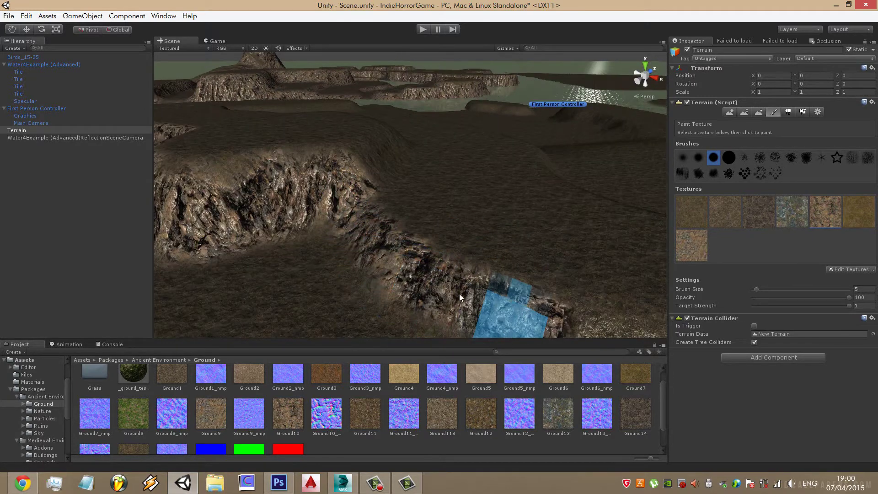
alt+drag(460, 294, 424, 251)
mouse_move(575, 221)
alt+mouse_down()
mouse_move(542, 203)
mouse_move(381, 257)
alt+mouse_up()
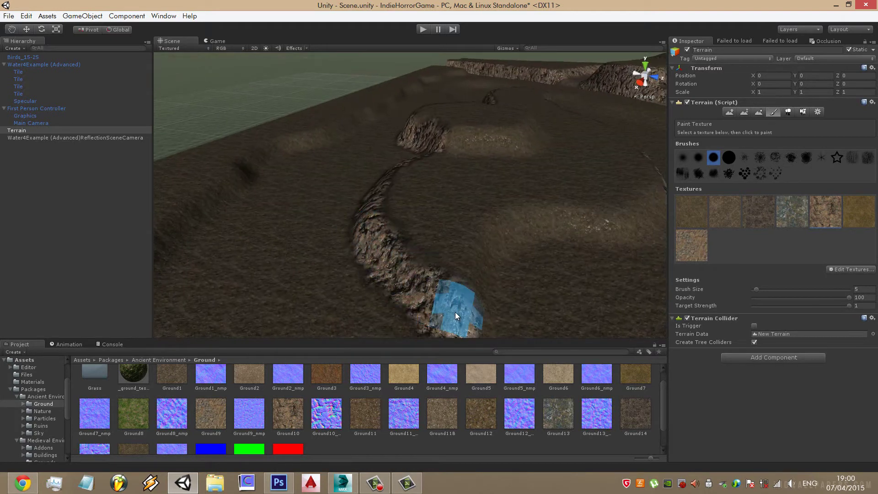
alt+drag(455, 312, 386, 262)
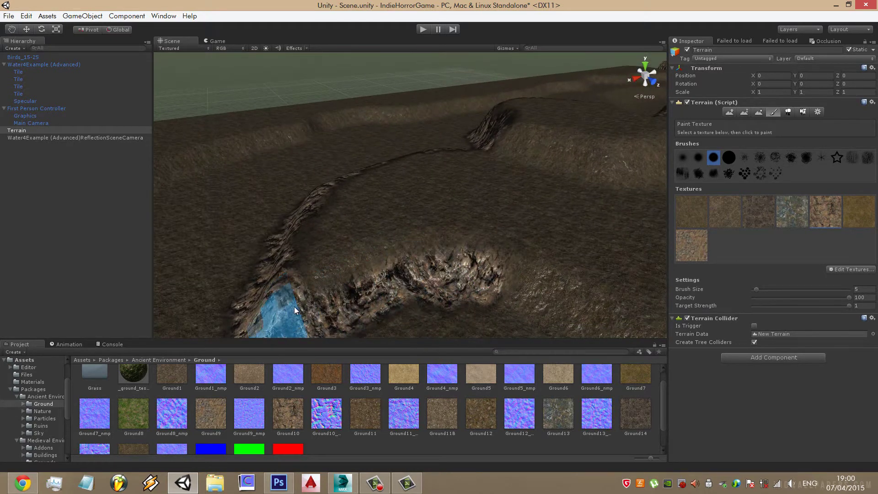
alt+drag(295, 307, 399, 257)
middle_drag(580, 286, 503, 257)
alt+drag(503, 256, 466, 247)
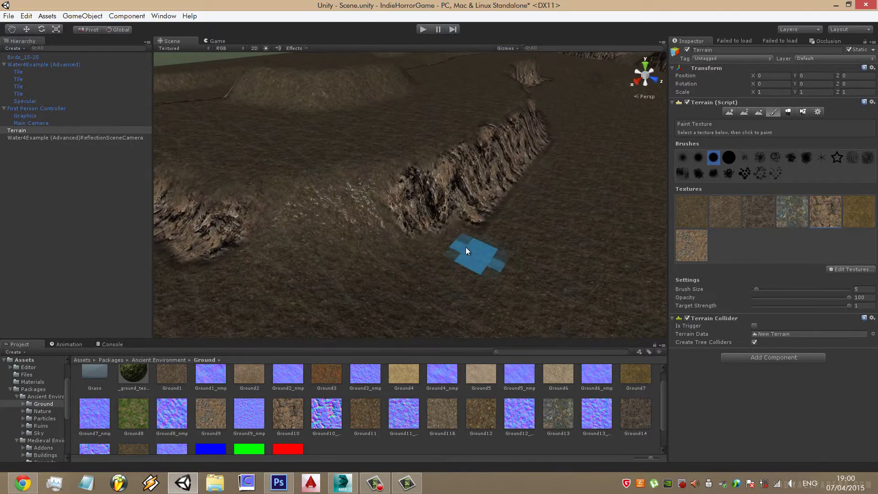
mouse_move(396, 215)
alt+mouse_down()
mouse_move(459, 199)
mouse_move(524, 152)
alt+mouse_up()
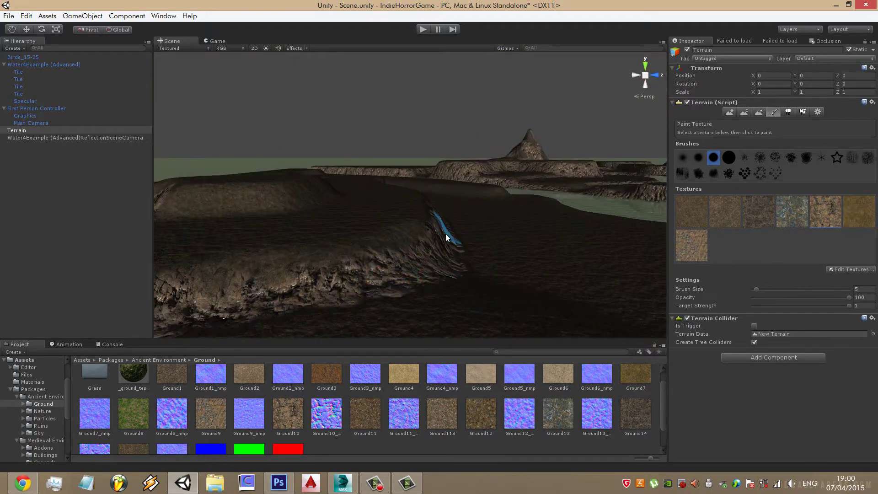
Paint rock texture over the cliff face down to its lower edge
mouse_move(389, 240)
alt+mouse_down()
mouse_move(411, 257)
mouse_move(320, 238)
alt+mouse_up()
mouse_move(490, 191)
alt+mouse_down()
mouse_move(503, 197)
mouse_move(432, 228)
mouse_move(399, 199)
mouse_move(292, 205)
mouse_move(358, 235)
mouse_move(412, 231)
mouse_move(280, 196)
mouse_move(421, 210)
alt+mouse_up()
mouse_move(421, 210)
middle_down()
mouse_move(387, 225)
mouse_move(388, 177)
middle_up()
mouse_move(457, 256)
alt+mouse_down()
mouse_move(412, 229)
mouse_move(536, 184)
mouse_move(451, 260)
mouse_move(403, 248)
mouse_move(384, 206)
mouse_move(355, 199)
alt+mouse_up()
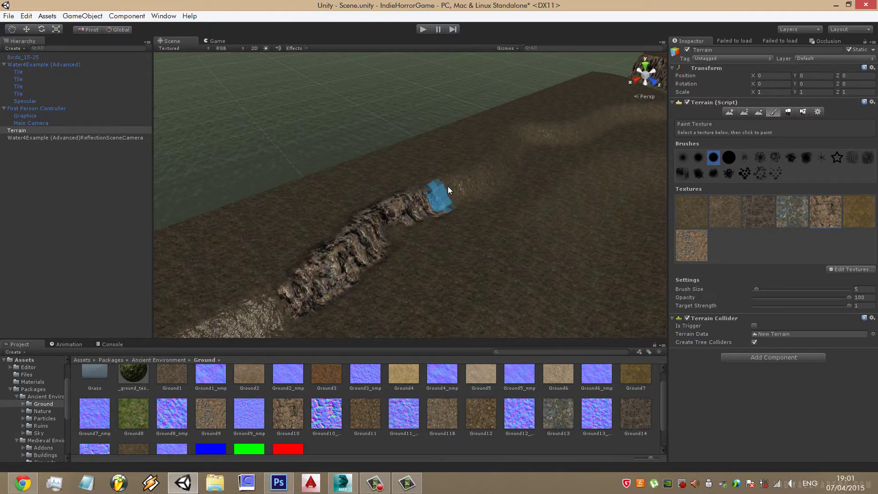
mouse_move(403, 211)
alt+mouse_down()
mouse_move(305, 231)
mouse_move(339, 234)
mouse_move(339, 220)
mouse_move(394, 235)
alt+mouse_up()
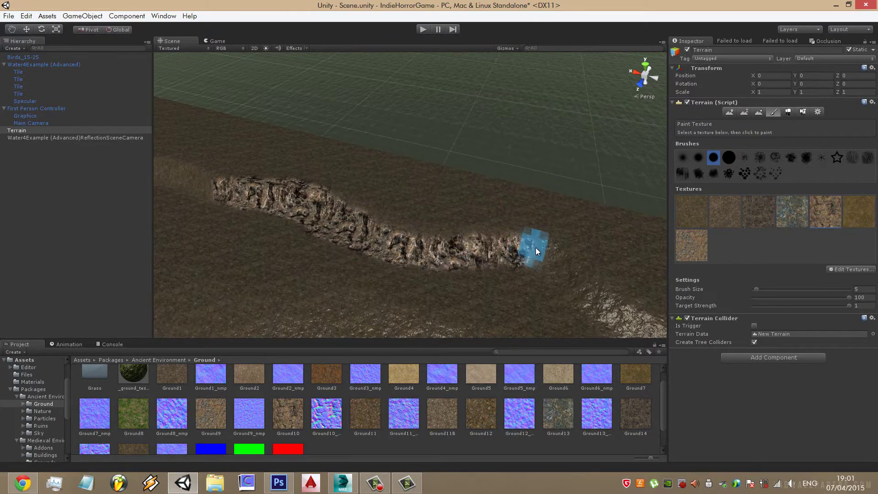
alt+drag(616, 309, 446, 208)
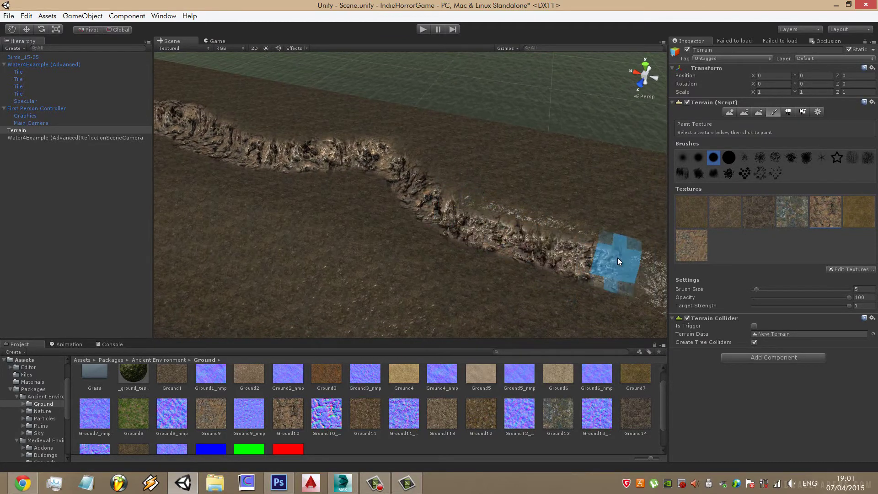
alt+drag(617, 258, 542, 248)
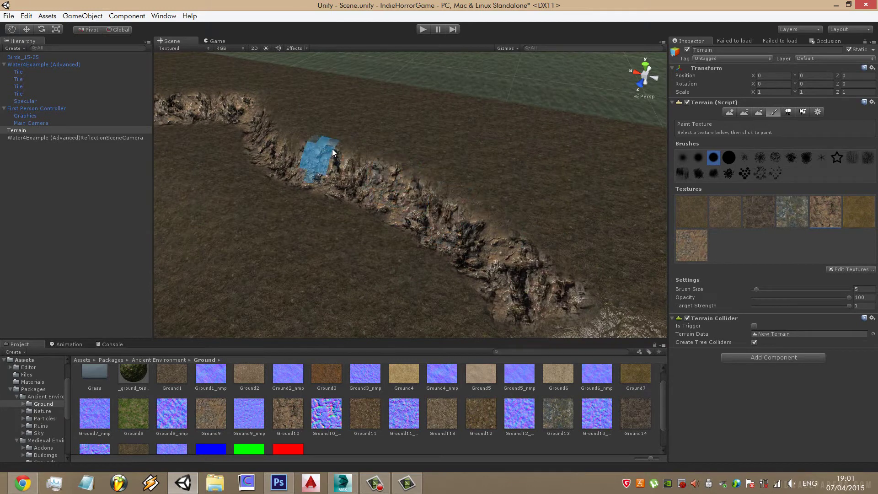
alt+drag(334, 153, 457, 196)
middle_drag(596, 221, 544, 203)
mouse_move(544, 203)
alt+mouse_down()
mouse_move(406, 190)
mouse_move(327, 198)
alt+mouse_up()
drag(416, 199, 442, 233)
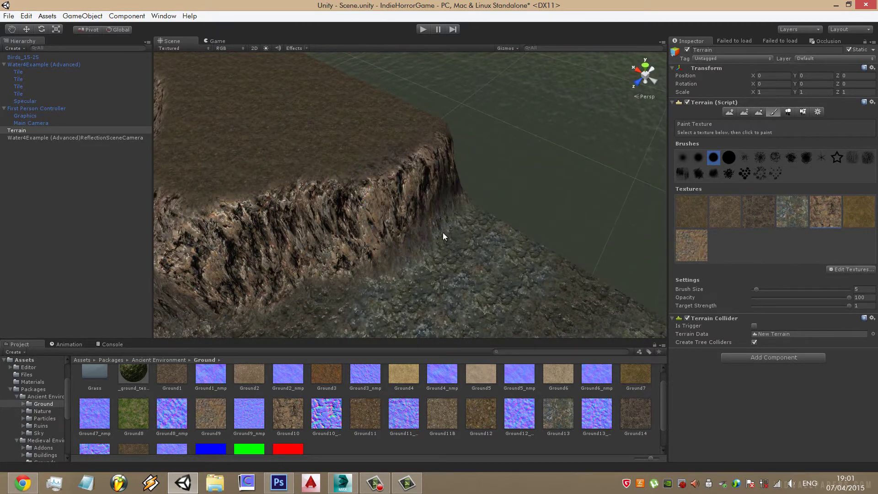
mouse_move(338, 256)
mouse_down()
mouse_move(395, 192)
mouse_move(232, 245)
mouse_move(550, 203)
mouse_up()
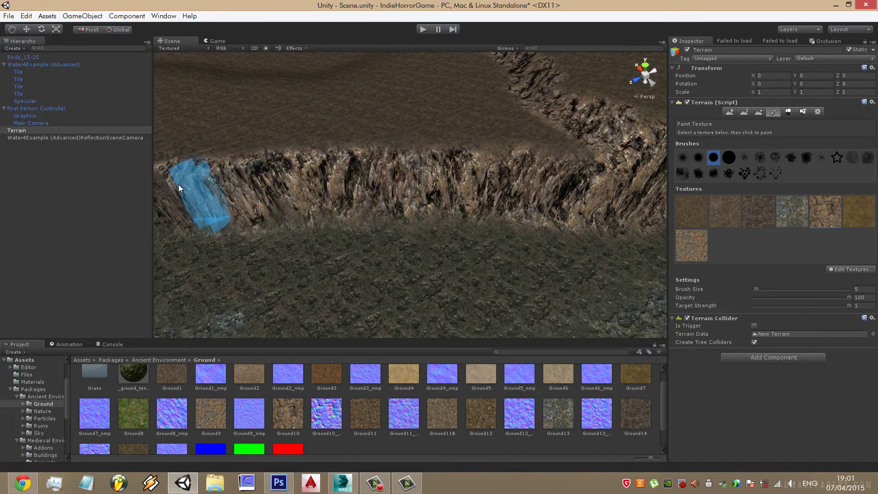
Paint rock texture along the trench walls, repainting the wall where needed
mouse_move(179, 185)
alt+mouse_down()
mouse_move(245, 206)
mouse_move(471, 197)
mouse_move(593, 206)
alt+mouse_up()
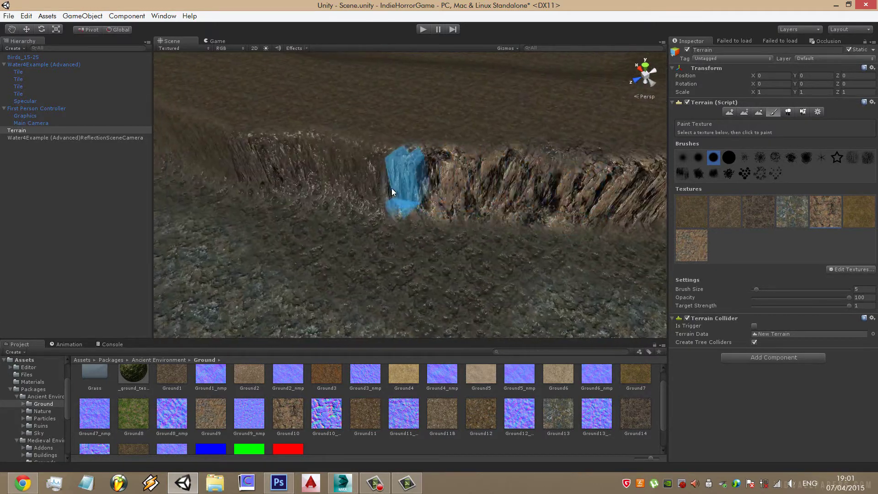
mouse_move(447, 203)
alt+mouse_down()
mouse_move(617, 218)
mouse_move(608, 177)
alt+mouse_up()
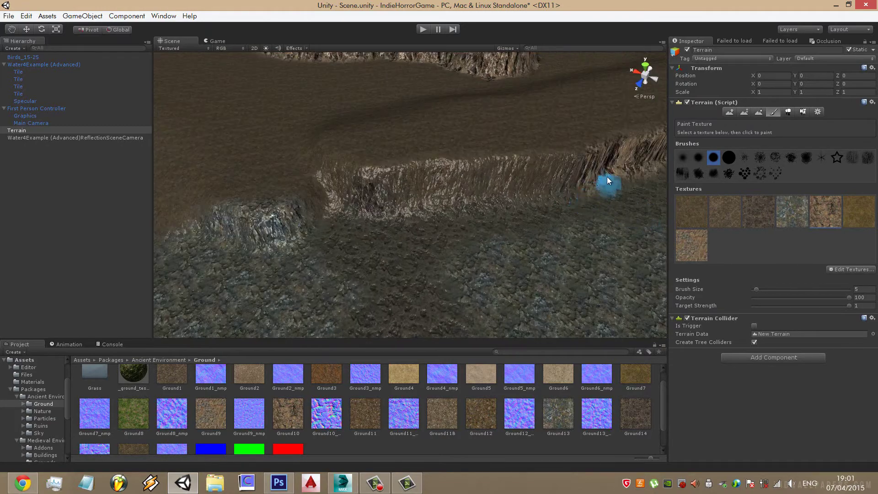
alt+drag(321, 175, 416, 200)
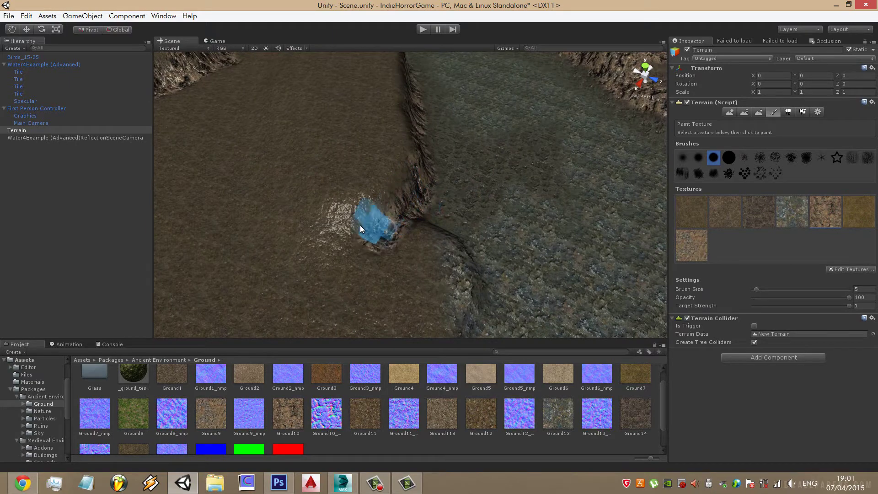
mouse_move(321, 213)
alt+mouse_down()
mouse_move(488, 209)
mouse_move(513, 199)
mouse_move(356, 185)
alt+mouse_up()
alt+drag(432, 198, 350, 231)
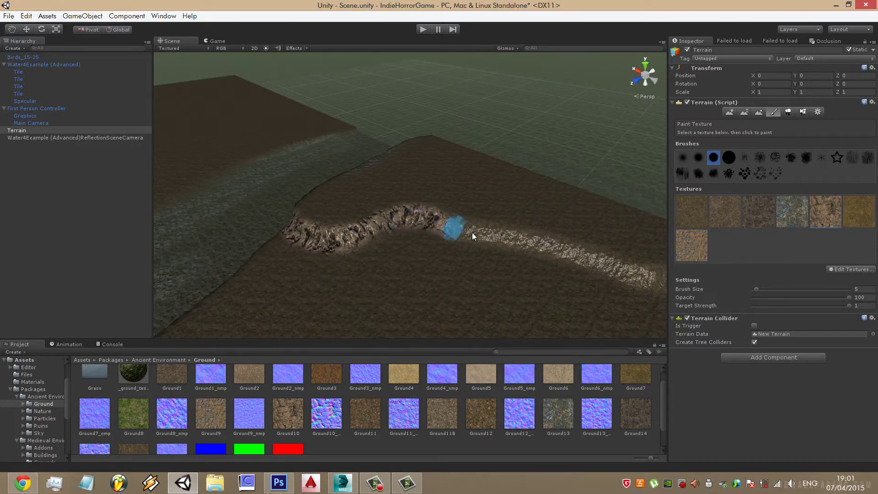
drag(472, 232, 647, 274)
middle_drag(647, 275, 474, 226)
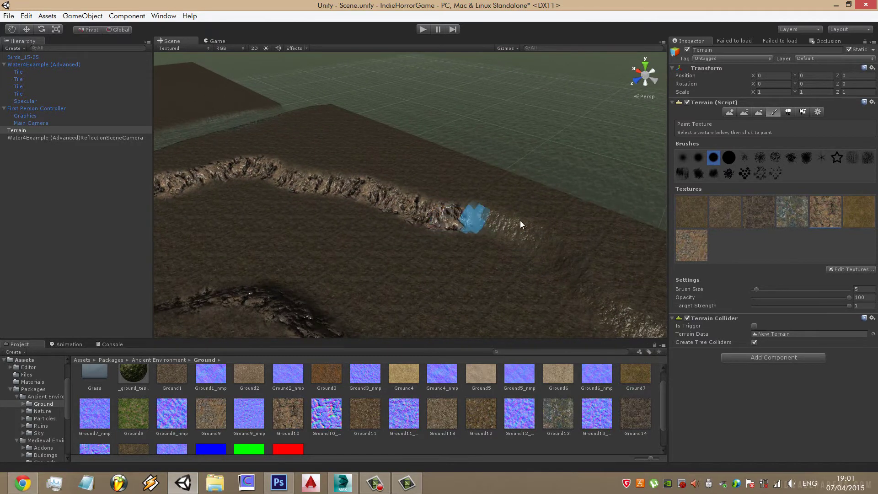
mouse_move(604, 298)
alt+mouse_down()
mouse_move(598, 251)
mouse_move(549, 222)
alt+mouse_up()
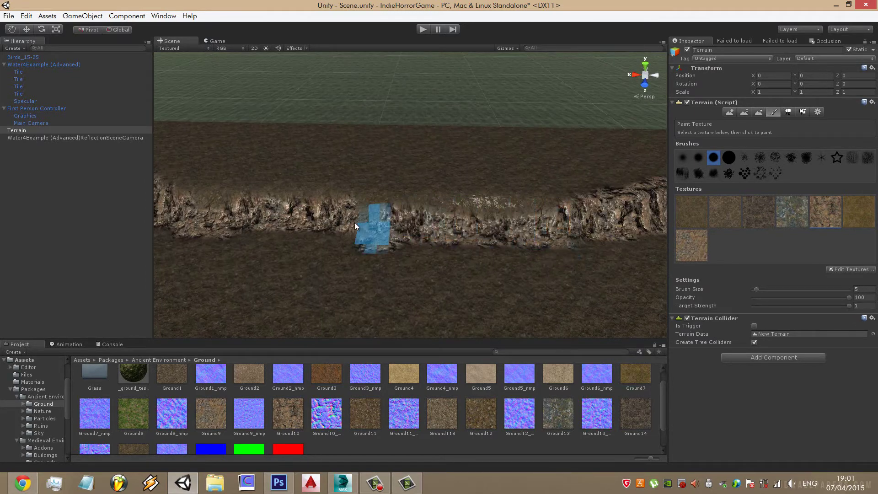
drag(355, 223, 420, 210)
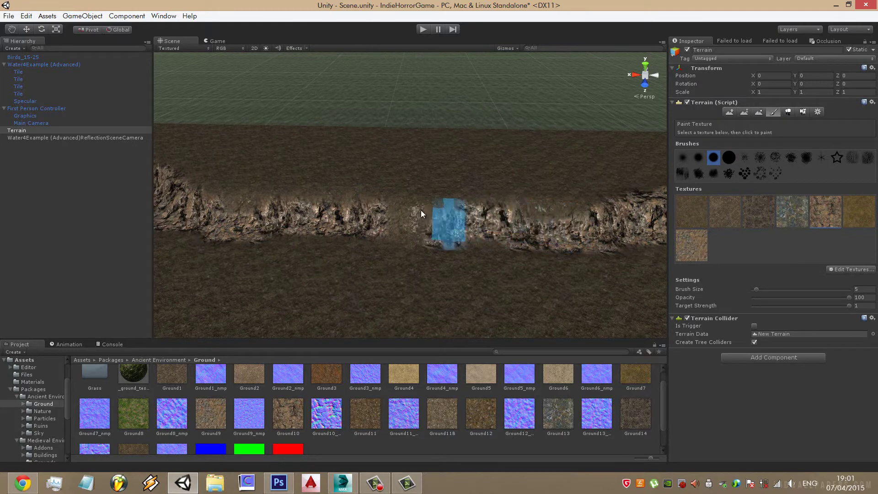
mouse_move(529, 206)
alt+mouse_down()
mouse_move(419, 210)
mouse_move(509, 196)
alt+mouse_up()
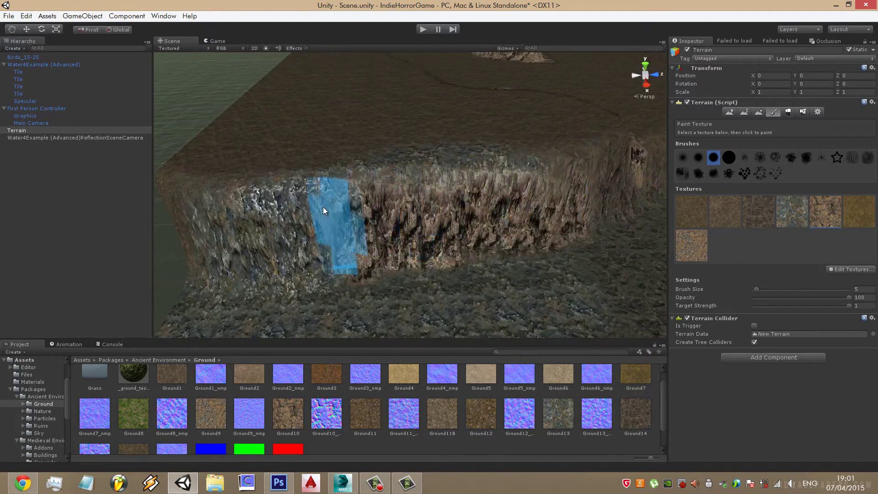
alt+drag(323, 207, 447, 199)
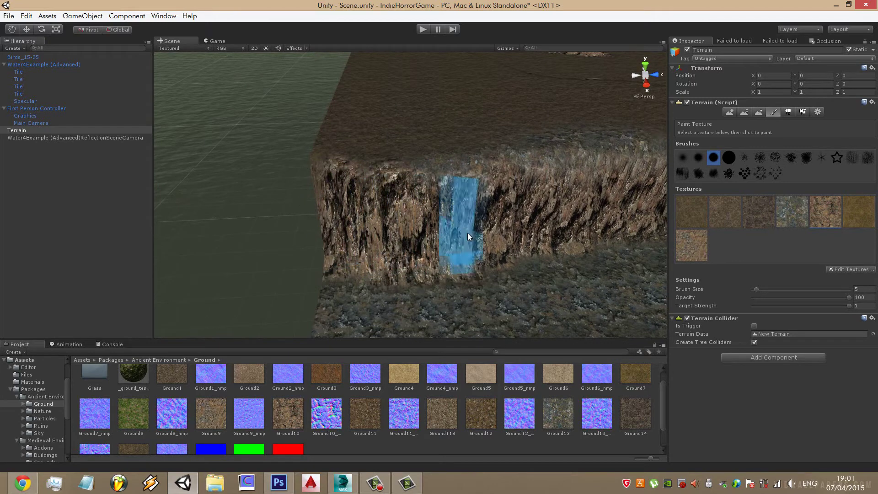
mouse_move(622, 206)
alt+mouse_down()
mouse_move(358, 189)
mouse_move(532, 175)
mouse_move(308, 206)
mouse_move(619, 213)
mouse_move(367, 201)
mouse_move(569, 212)
mouse_move(345, 175)
alt+mouse_up()
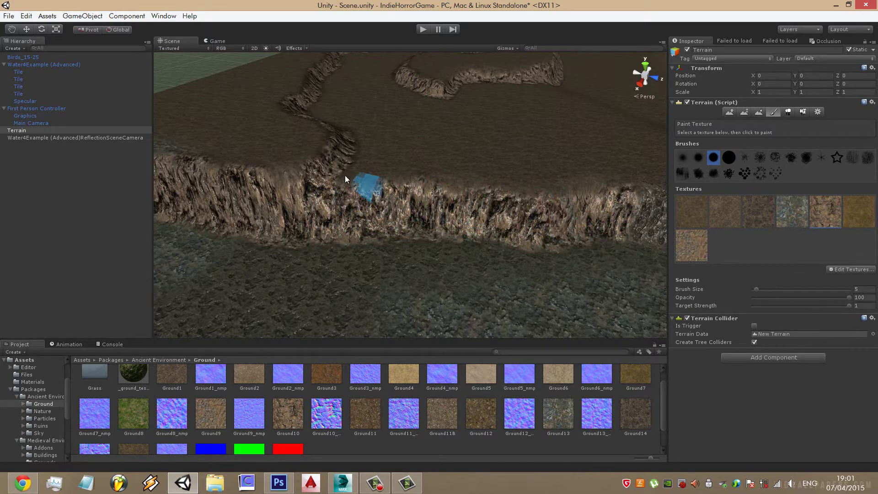
Repaint the low cliff face with lighter rock texture
alt+drag(503, 192, 466, 206)
mouse_move(342, 211)
mouse_down()
mouse_move(547, 201)
mouse_move(380, 198)
mouse_move(496, 233)
mouse_up()
mouse_move(497, 233)
middle_down()
mouse_move(454, 246)
mouse_move(410, 224)
middle_up()
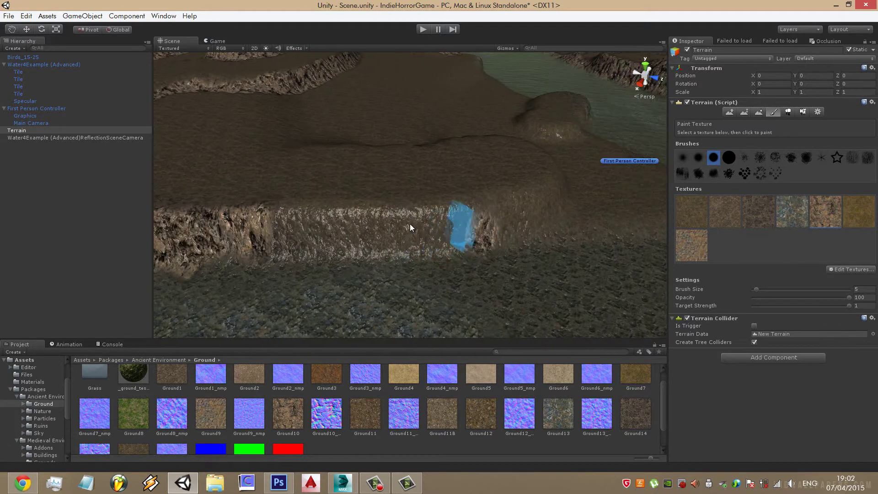
mouse_move(410, 224)
mouse_down()
mouse_move(246, 224)
mouse_move(549, 215)
mouse_move(294, 235)
mouse_move(390, 239)
mouse_move(388, 208)
mouse_up()
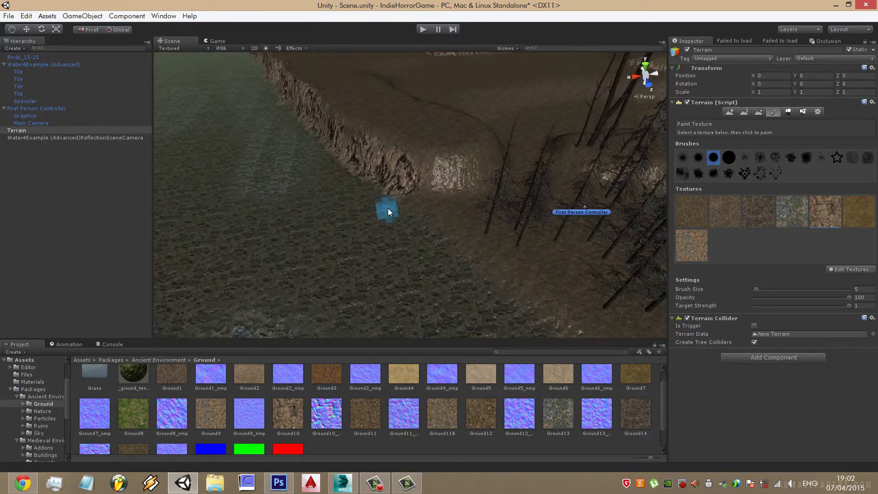
middle_drag(454, 221, 444, 246)
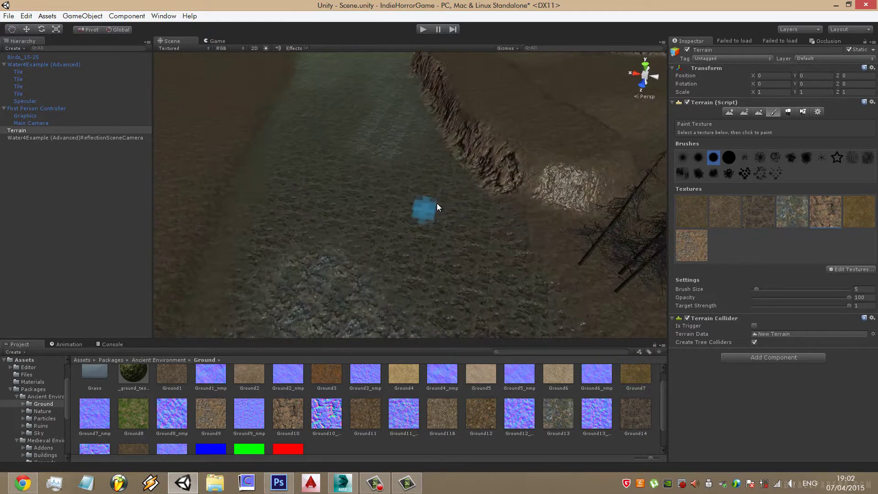
mouse_move(461, 249)
alt+mouse_down()
mouse_move(319, 247)
mouse_move(378, 224)
alt+mouse_up()
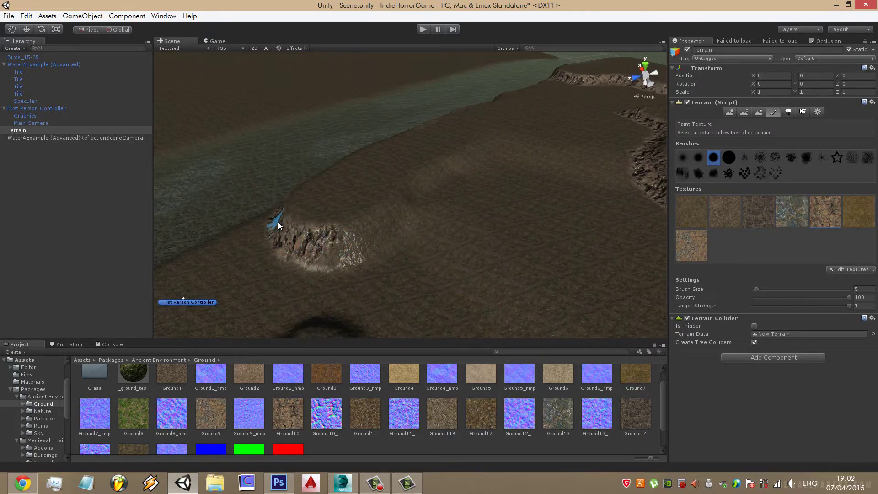
Paint rock texture across the slope of the tree-covered mound
click(375, 483)
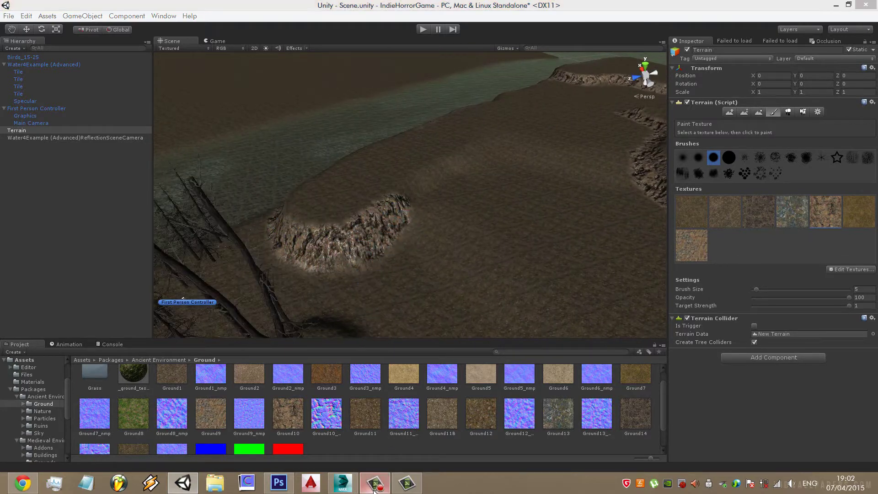
alt+drag(445, 220, 333, 245)
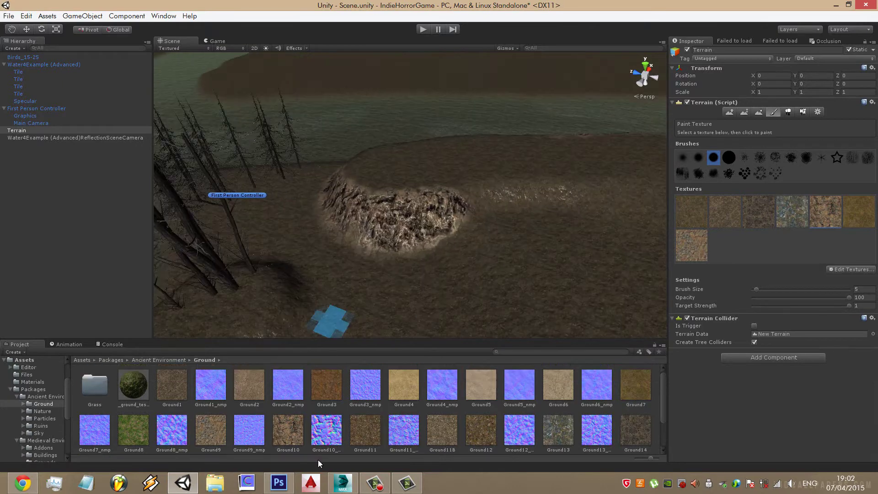
mouse_move(513, 206)
middle_down()
mouse_move(380, 194)
mouse_move(498, 188)
middle_up()
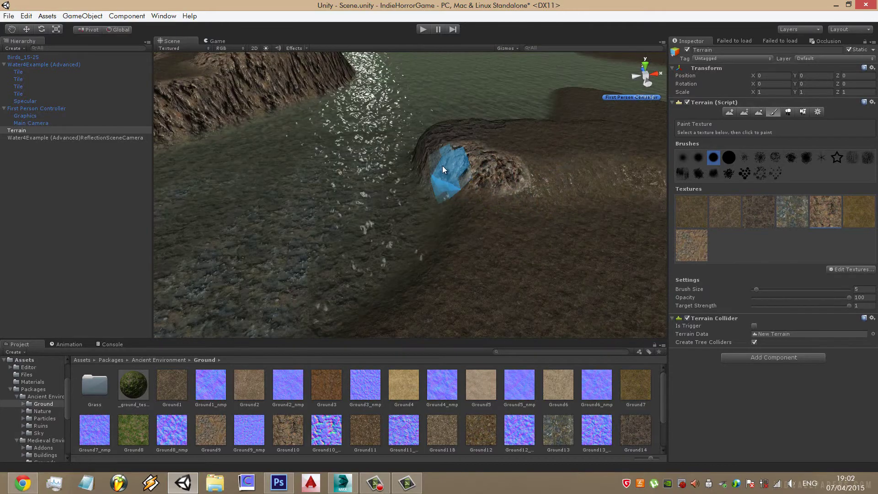
mouse_move(586, 182)
alt+mouse_down()
mouse_move(427, 199)
mouse_move(449, 260)
mouse_move(398, 251)
alt+mouse_up()
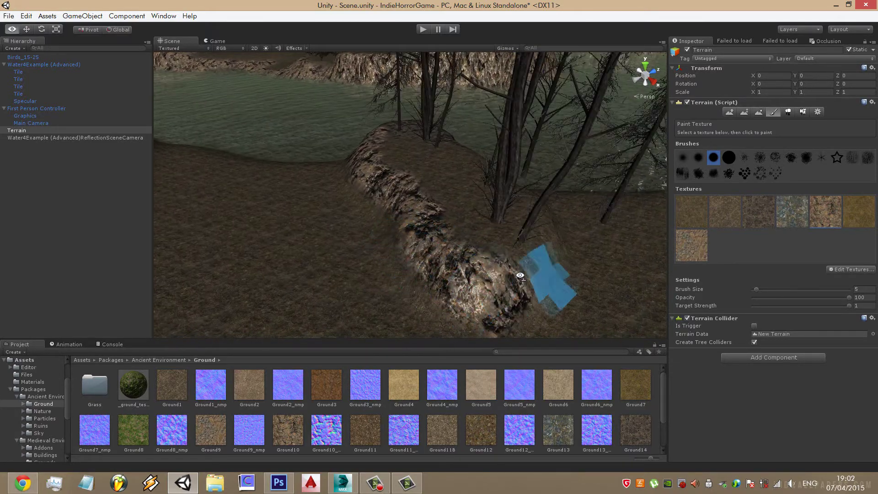
drag(271, 231, 422, 186)
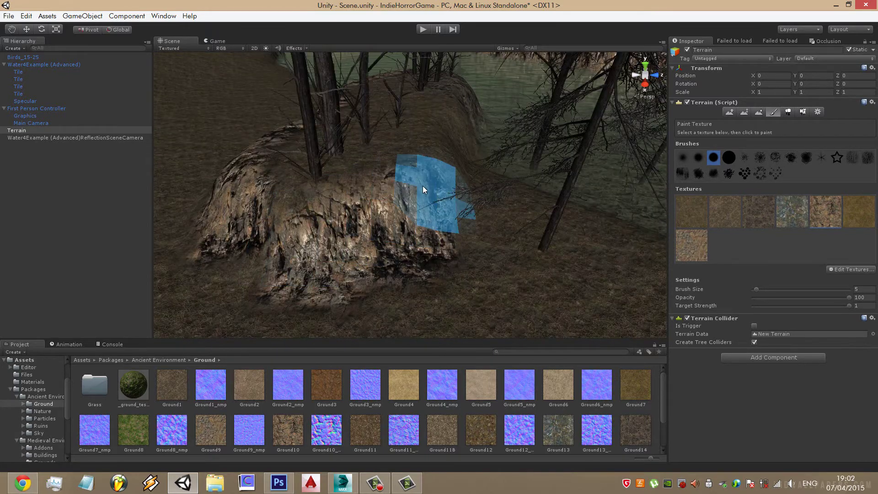
click(862, 289)
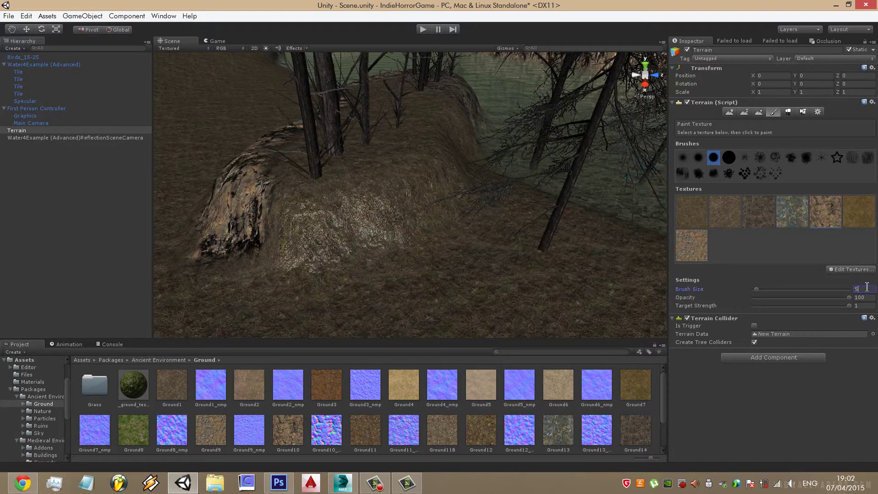
Correct the texture brush size to 4, then orbit around the mound
text(45)
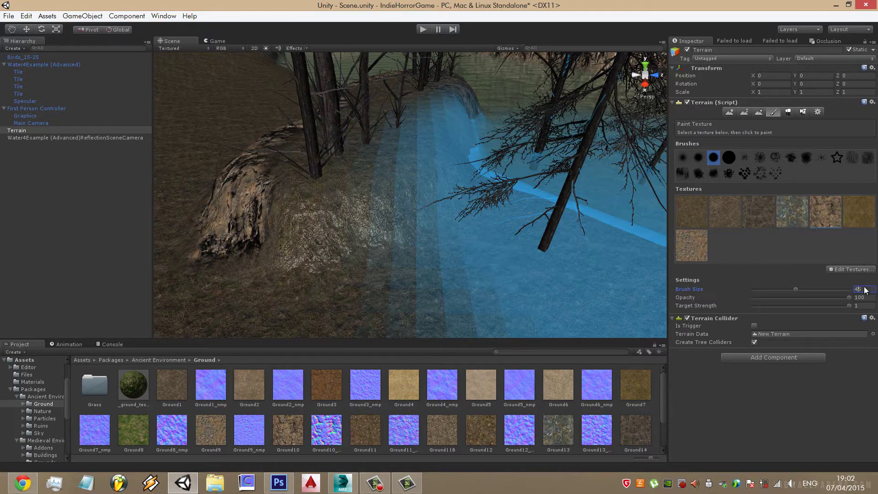
key(BackSpace)
mouse_move(268, 244)
alt+mouse_down()
mouse_move(457, 212)
mouse_move(457, 231)
mouse_move(279, 262)
mouse_move(309, 267)
mouse_move(264, 240)
mouse_move(360, 246)
alt+mouse_up()
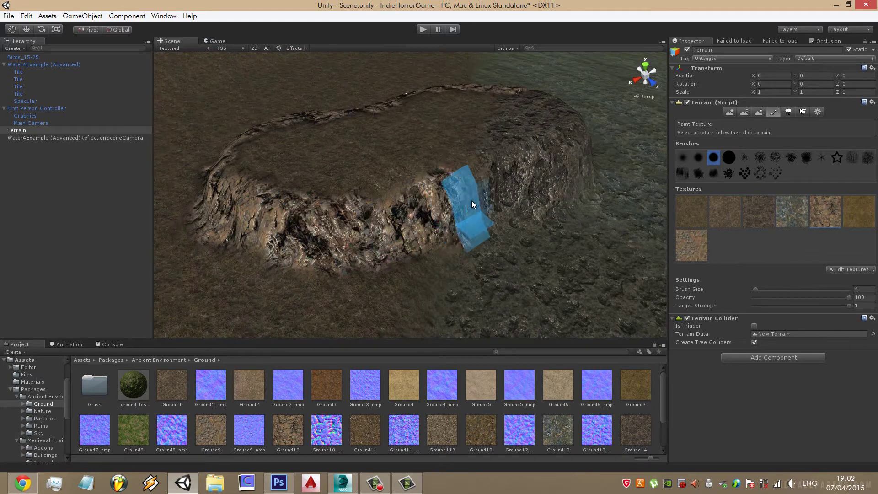
scroll(449, 229, up, 3)
mouse_move(449, 229)
alt+mouse_down()
mouse_move(373, 235)
mouse_move(422, 243)
mouse_move(379, 223)
mouse_move(334, 221)
mouse_move(392, 206)
mouse_move(495, 148)
mouse_move(412, 247)
mouse_move(476, 243)
mouse_move(545, 211)
mouse_move(449, 202)
mouse_move(459, 192)
mouse_move(341, 267)
mouse_move(462, 247)
mouse_move(548, 196)
mouse_move(582, 194)
mouse_move(329, 191)
mouse_move(507, 194)
mouse_move(478, 229)
mouse_move(528, 238)
mouse_move(366, 288)
mouse_move(549, 275)
mouse_move(516, 245)
mouse_move(463, 263)
mouse_move(476, 257)
alt+mouse_up()
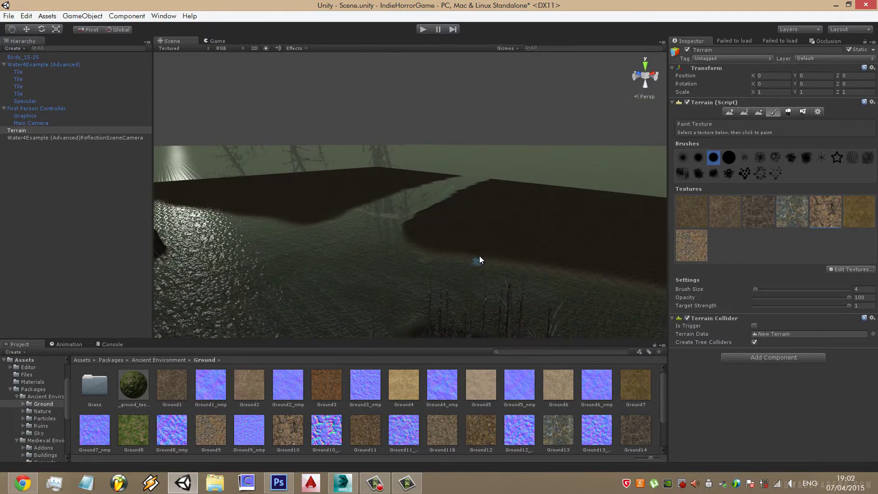
Switch to Paint Height with a size-24 brush, viewing the brown shore
click(383, 489)
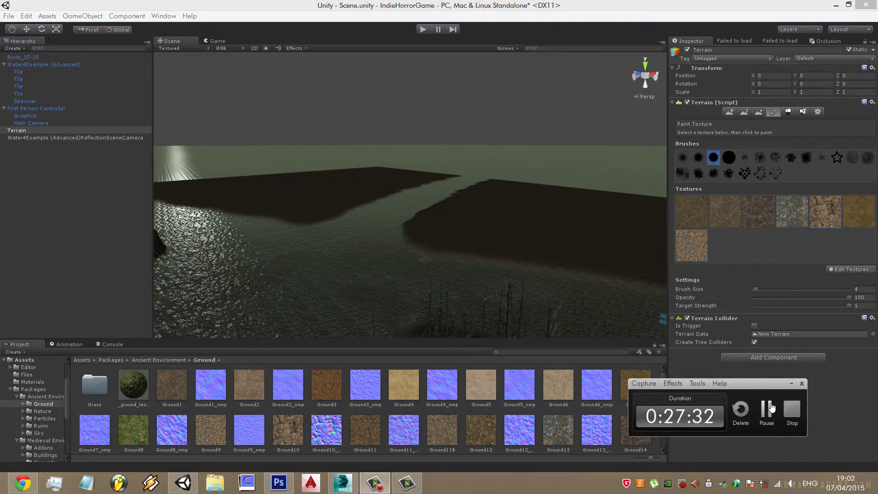
click(771, 408)
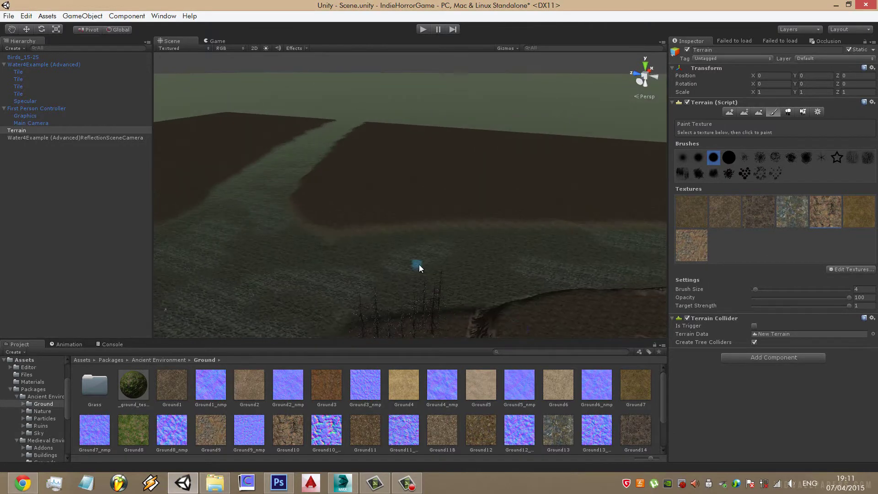
right_drag(420, 268, 569, 214)
click(744, 112)
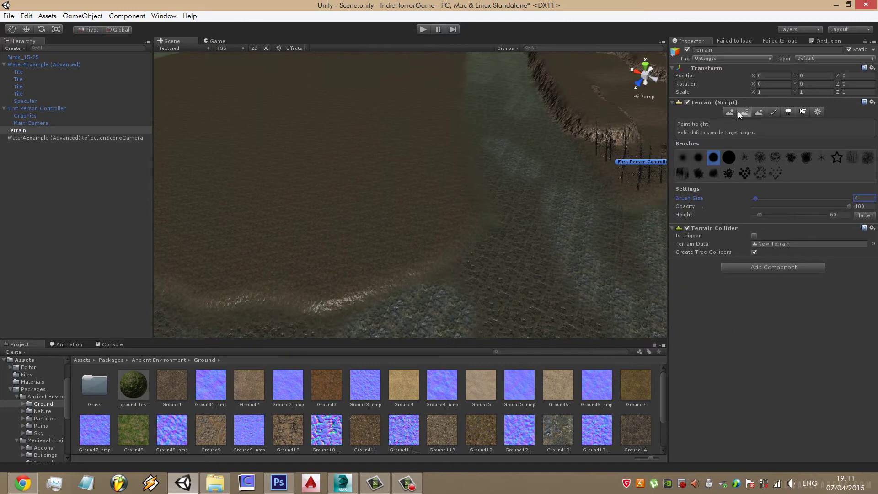
right_drag(444, 157, 440, 224)
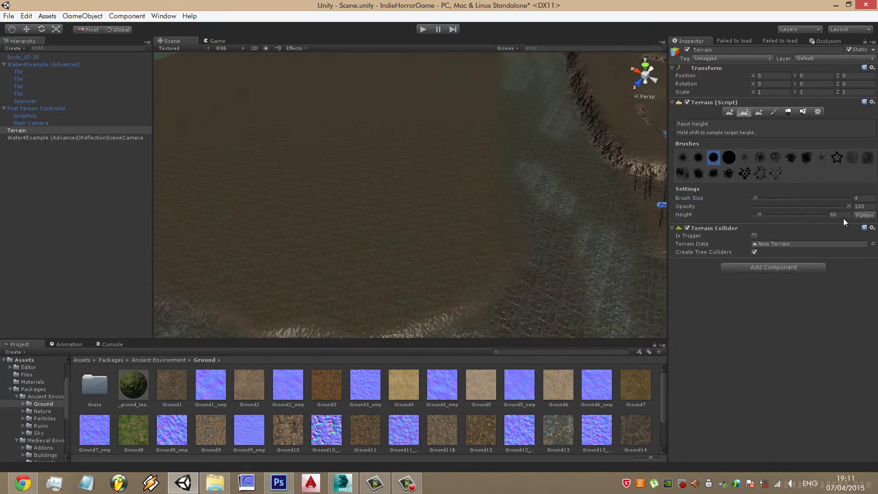
click(775, 198)
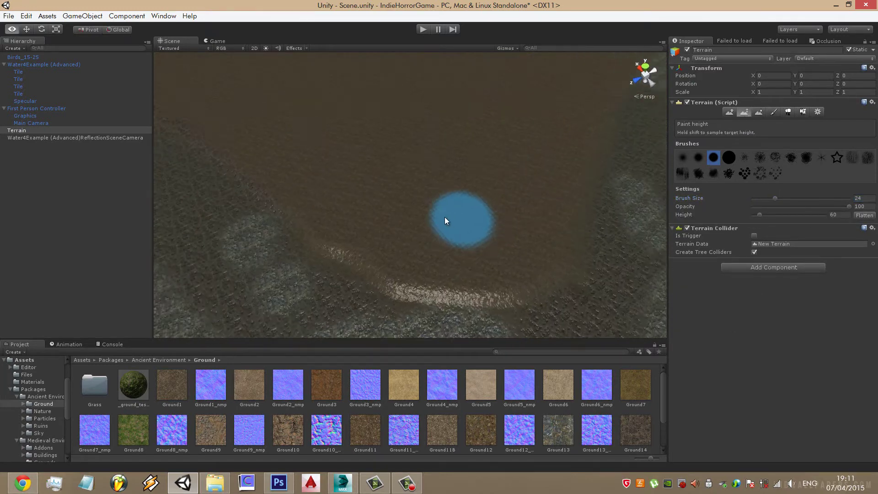
Paint flat height-60 ledges along the shore, extending them leftward and upward
right_drag(444, 217, 512, 248)
drag(509, 251, 353, 181)
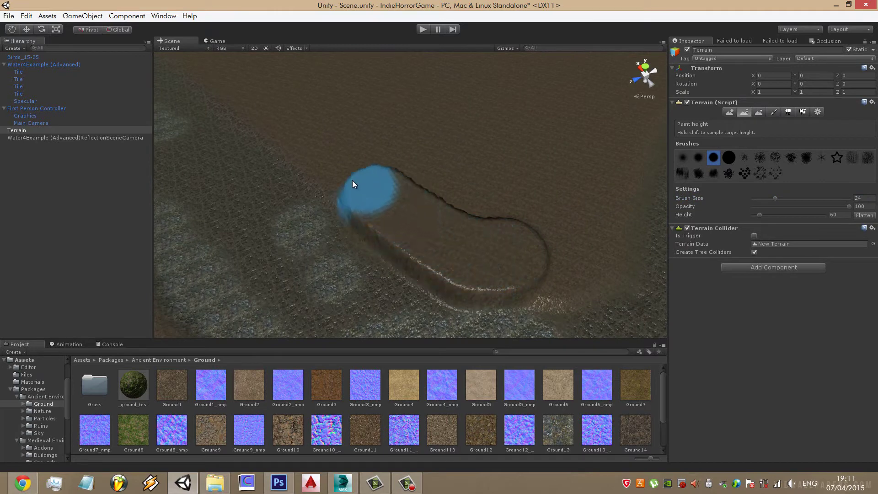
right_drag(352, 181, 402, 186)
middle_drag(402, 186, 500, 229)
drag(500, 229, 318, 189)
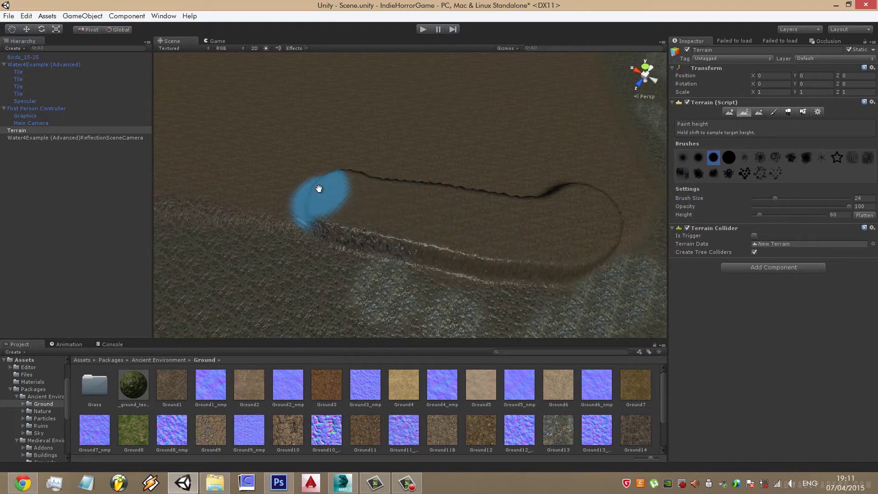
right_drag(319, 189, 531, 244)
drag(531, 244, 167, 160)
mouse_move(281, 195)
right_down()
mouse_move(368, 207)
mouse_move(364, 267)
right_up()
mouse_move(363, 268)
mouse_down()
mouse_move(361, 191)
mouse_move(341, 153)
mouse_up()
right_drag(342, 153, 397, 201)
mouse_move(397, 202)
mouse_down()
mouse_move(347, 140)
mouse_move(255, 78)
mouse_up()
Paint another height-60 ledge running up-right toward the water and curving down
right_drag(325, 117, 373, 147)
scroll(421, 239, up, 3)
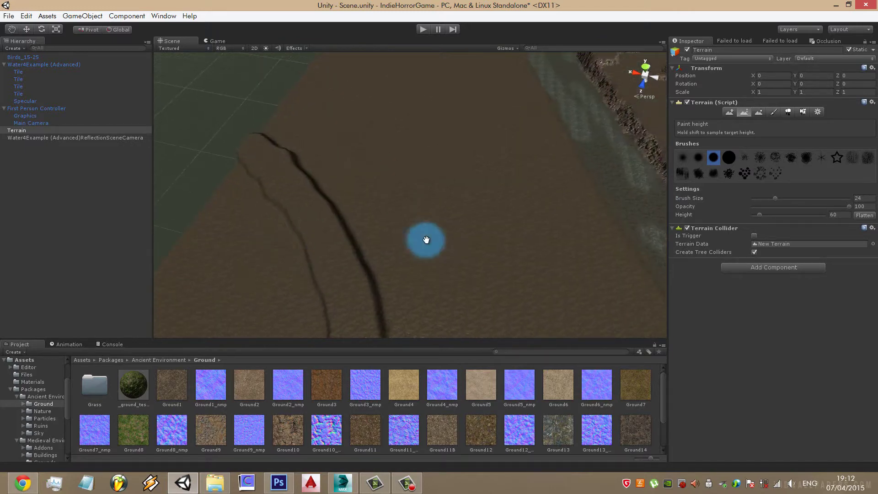
right_drag(422, 239, 319, 146)
scroll(447, 215, up, 5)
right_drag(447, 215, 334, 276)
drag(336, 247, 492, 90)
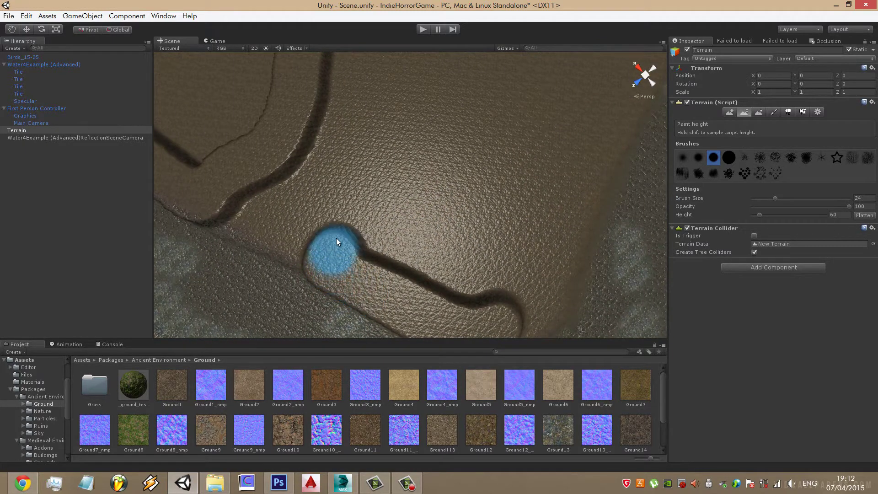
right_drag(492, 91, 385, 309)
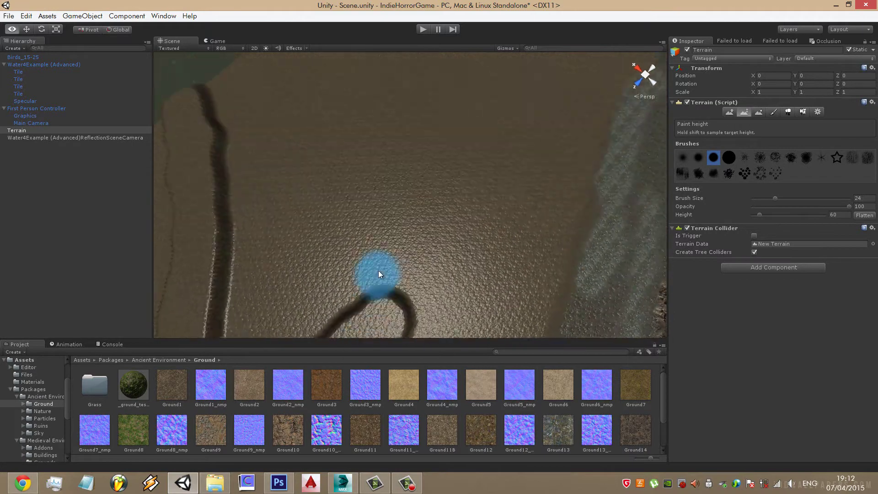
mouse_move(385, 309)
mouse_down()
mouse_move(438, 274)
mouse_move(579, 98)
mouse_up()
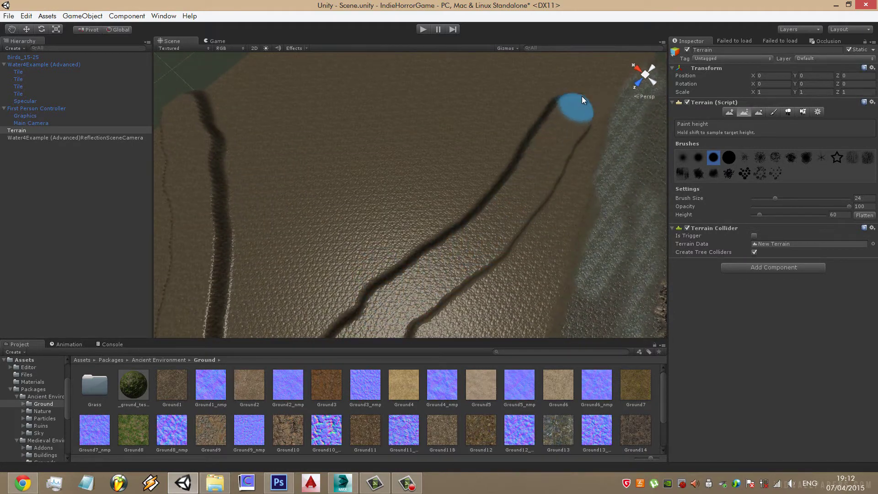
mouse_move(578, 99)
right_down()
mouse_move(364, 262)
mouse_move(440, 212)
mouse_move(355, 207)
right_up()
drag(353, 209, 403, 213)
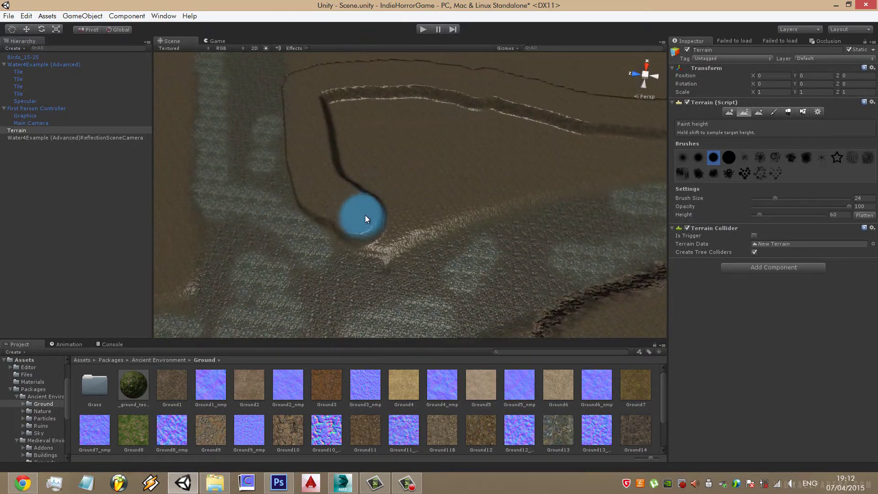
click(840, 215)
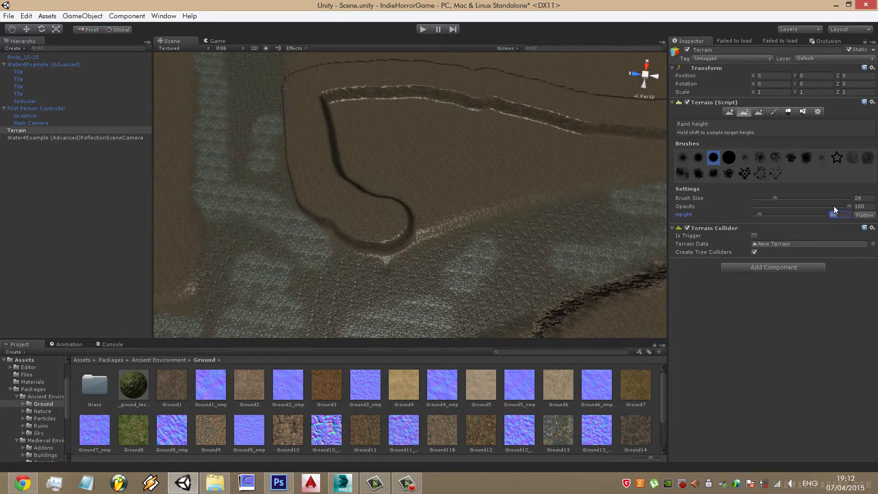
Paint terrain at height 65 and fill in a ledge corner at height 60
text(65)
key(Return)
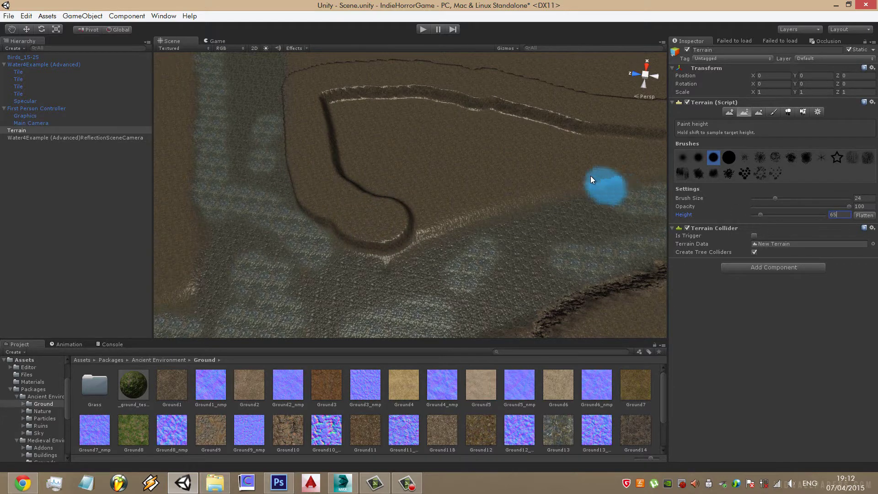
mouse_move(592, 175)
right_down()
mouse_move(352, 155)
mouse_move(331, 207)
right_up()
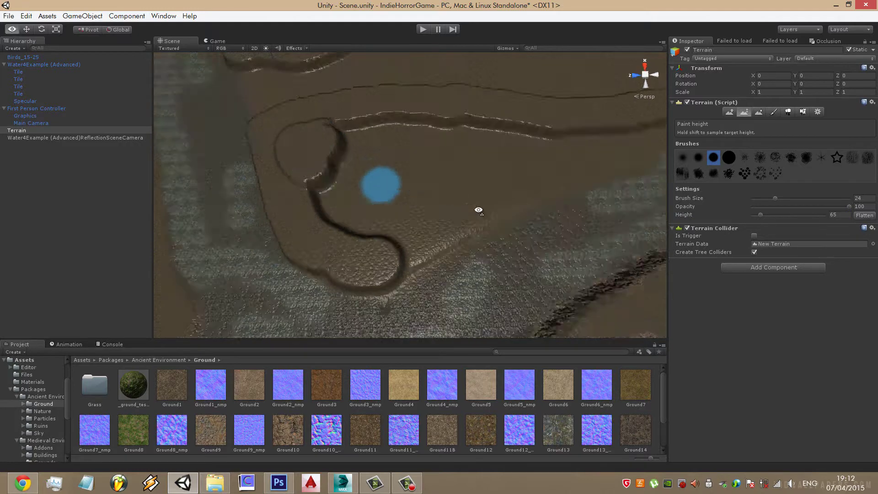
scroll(290, 202, up, 5)
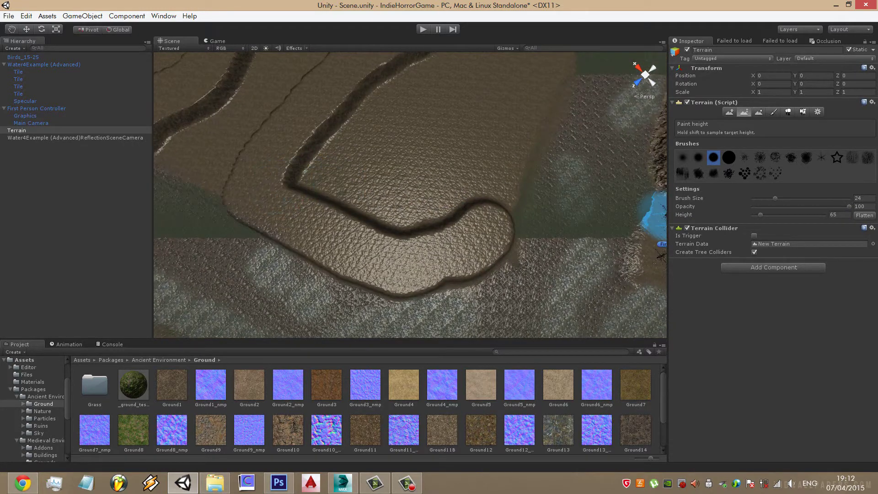
drag(837, 218, 805, 218)
mouse_move(352, 199)
mouse_down()
mouse_move(303, 168)
mouse_move(288, 142)
mouse_move(302, 210)
mouse_move(290, 145)
mouse_up()
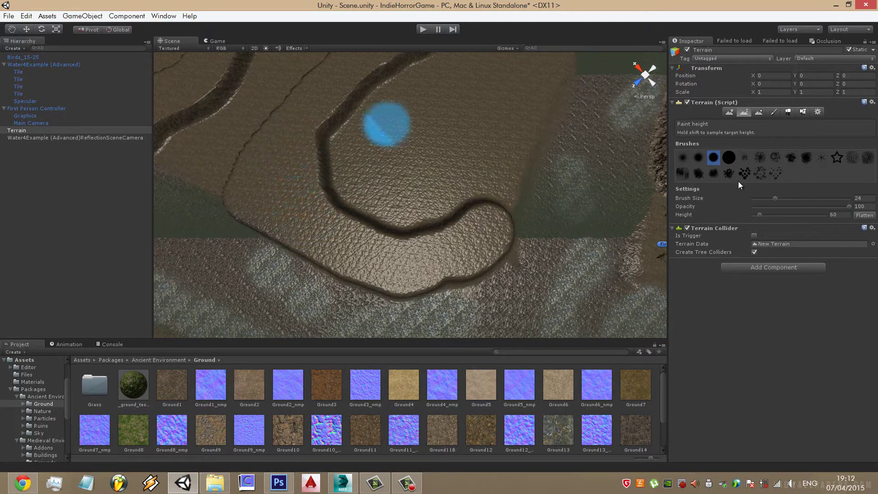
Paint height-65 ledges curving down to the lower channel and along the trench
click(846, 217)
text(65)
middle_drag(476, 141, 411, 125)
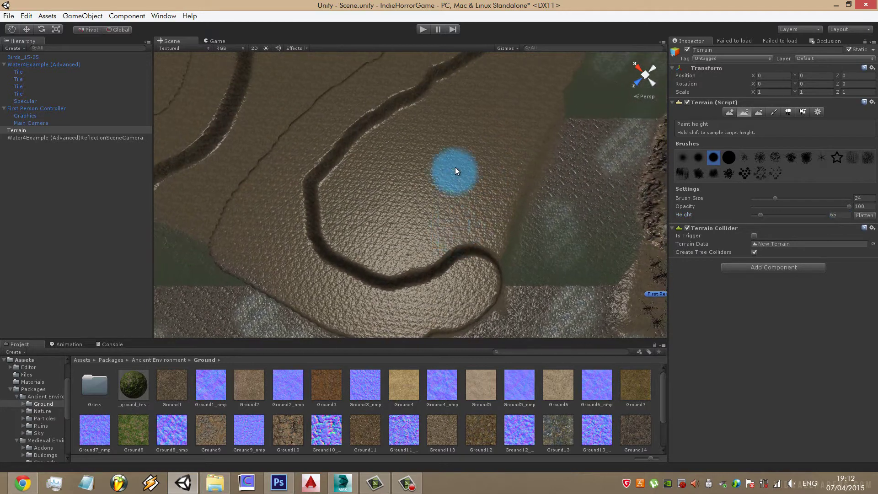
mouse_move(411, 122)
mouse_down()
mouse_move(363, 147)
mouse_move(323, 189)
mouse_move(317, 240)
mouse_move(365, 268)
mouse_move(411, 268)
mouse_move(482, 230)
mouse_move(324, 213)
mouse_move(369, 191)
mouse_move(313, 196)
mouse_move(323, 186)
mouse_up()
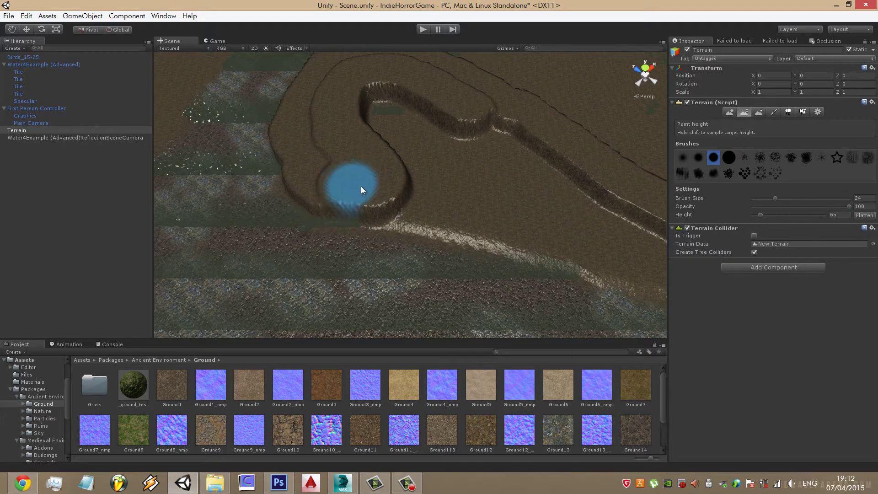
alt+drag(420, 196, 345, 188)
mouse_move(408, 141)
mouse_down()
mouse_move(543, 245)
mouse_move(362, 172)
mouse_move(418, 191)
mouse_move(589, 287)
mouse_move(501, 279)
mouse_move(484, 204)
mouse_move(616, 248)
mouse_move(500, 210)
mouse_move(622, 270)
mouse_up()
mouse_move(650, 298)
alt+mouse_down()
mouse_move(623, 306)
mouse_move(495, 233)
alt+mouse_up()
mouse_move(495, 232)
middle_down()
mouse_move(392, 236)
mouse_move(334, 211)
mouse_move(366, 178)
middle_up()
Raise a plateau at height 70, extending it leftward
click(843, 215)
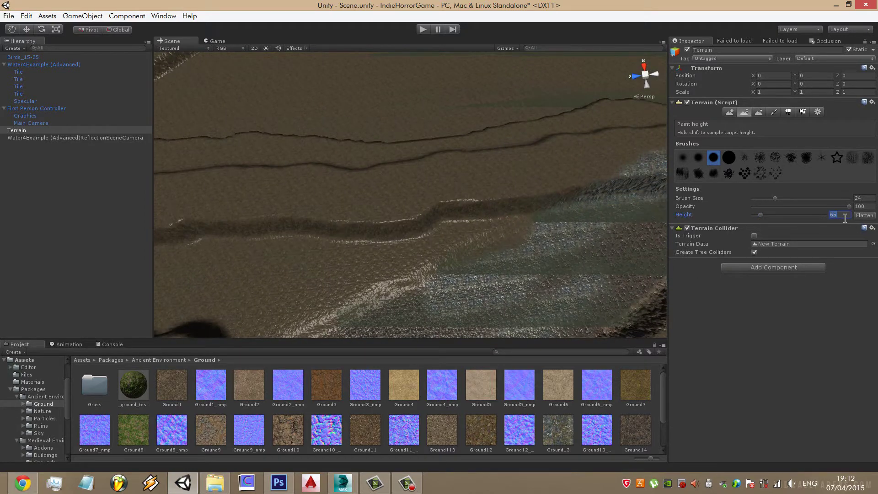
text(70)
mouse_move(531, 206)
mouse_down()
mouse_move(491, 215)
mouse_move(517, 202)
mouse_move(484, 198)
mouse_move(442, 228)
mouse_move(481, 224)
mouse_move(505, 209)
mouse_move(372, 232)
mouse_up()
middle_drag(372, 231, 512, 210)
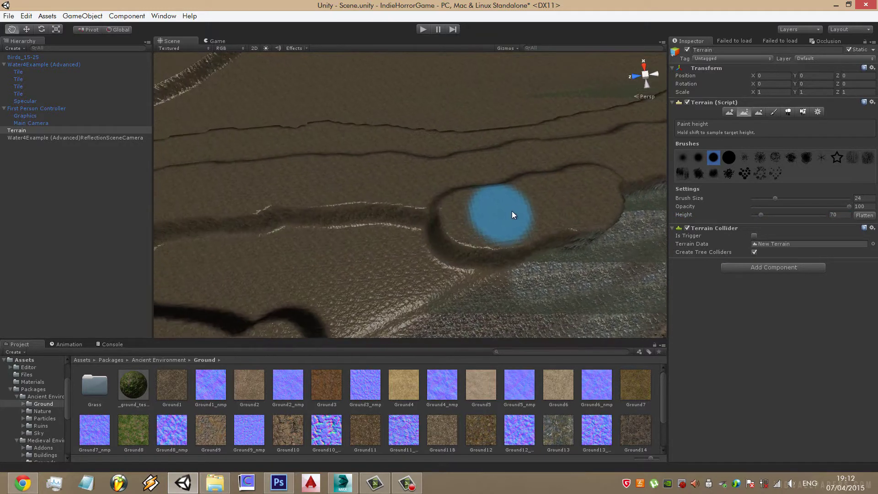
mouse_move(512, 211)
mouse_down()
mouse_move(397, 214)
mouse_move(343, 195)
mouse_up()
middle_drag(343, 196, 532, 199)
mouse_move(531, 200)
mouse_down()
mouse_move(500, 187)
mouse_move(387, 197)
mouse_move(302, 229)
mouse_move(398, 265)
mouse_move(476, 268)
mouse_up()
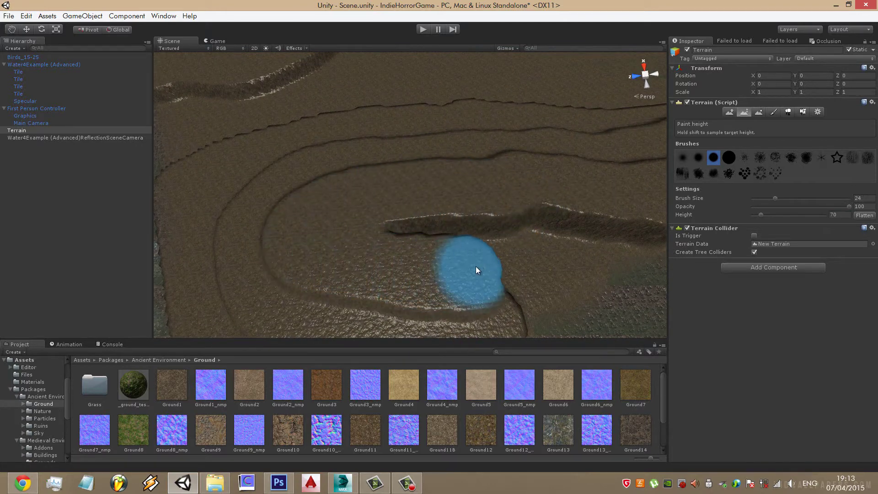
mouse_move(476, 268)
middle_down()
mouse_move(288, 184)
mouse_move(259, 185)
middle_up()
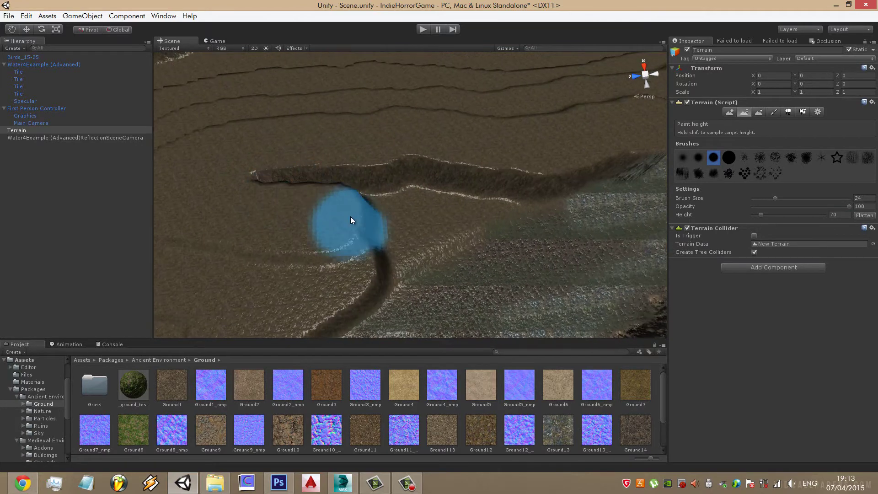
Paint a raised ridge at height 80, then enlarge the height brush to size 34
click(834, 215)
text(80)
key(Return)
middle_drag(510, 239, 286, 201)
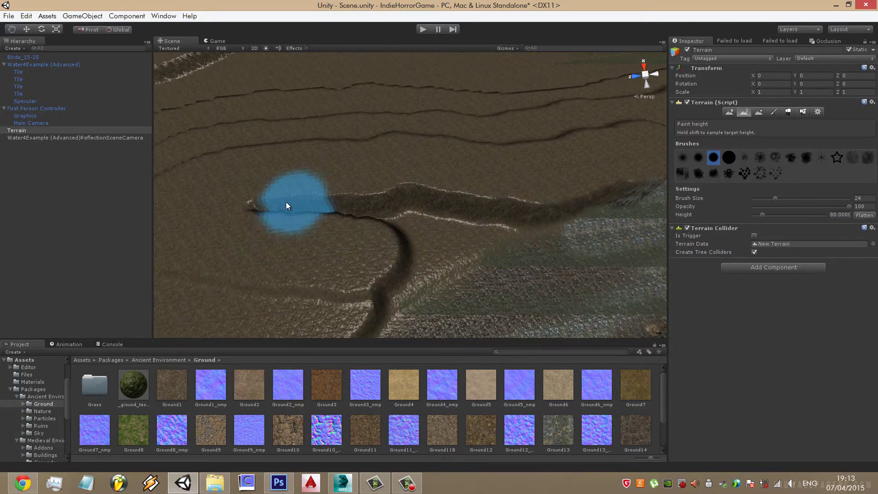
mouse_move(286, 202)
mouse_down()
mouse_move(486, 193)
mouse_move(502, 209)
mouse_move(399, 245)
mouse_move(384, 268)
mouse_move(533, 190)
mouse_move(432, 243)
mouse_up()
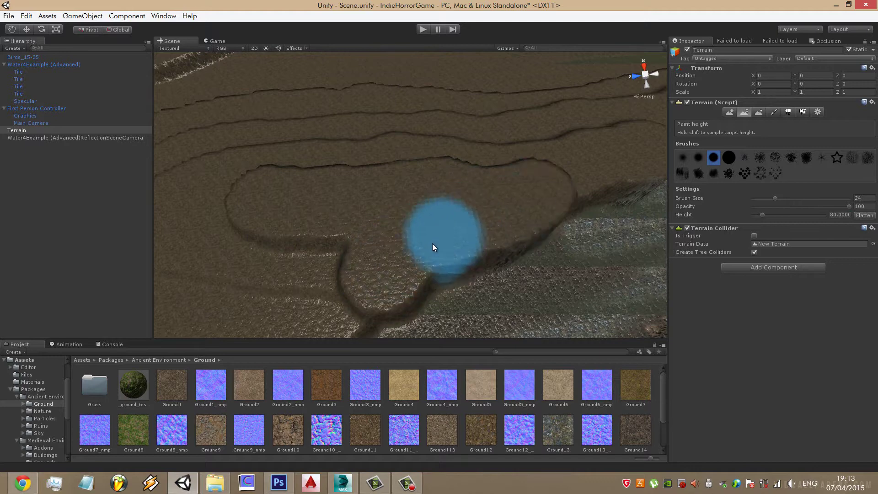
middle_drag(432, 243, 454, 185)
mouse_move(454, 185)
alt+mouse_down()
mouse_move(372, 245)
mouse_move(505, 208)
mouse_move(426, 208)
mouse_move(343, 243)
mouse_move(530, 303)
mouse_move(369, 234)
mouse_move(370, 215)
mouse_move(574, 200)
mouse_move(438, 171)
mouse_move(465, 158)
mouse_move(460, 172)
mouse_move(496, 120)
alt+mouse_up()
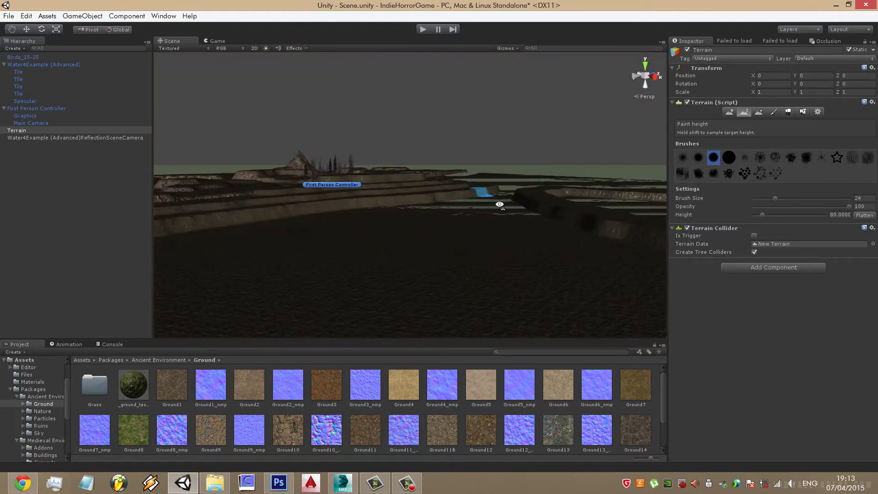
mouse_move(500, 202)
alt+mouse_down()
mouse_move(412, 216)
mouse_move(595, 238)
mouse_move(422, 212)
mouse_move(504, 215)
alt+mouse_up()
drag(775, 199, 785, 199)
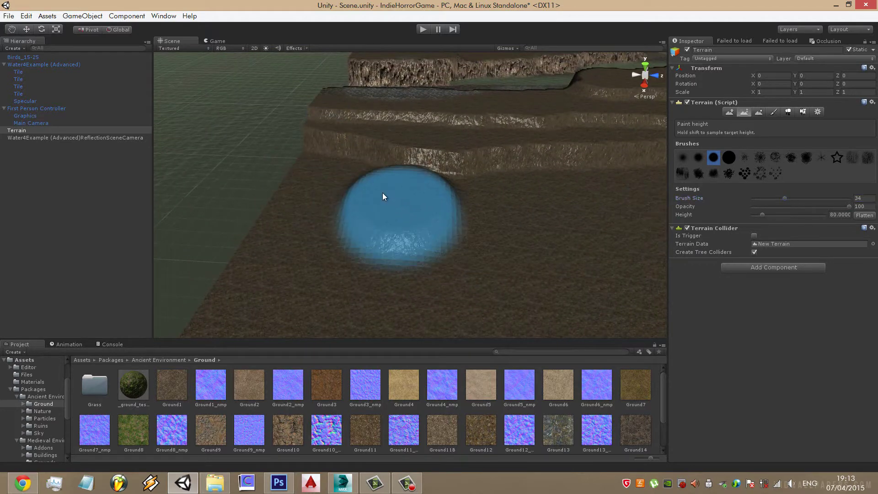
Paint a raised plateau at height 65, then lower the target height to 60
mouse_move(382, 193)
mouse_down()
mouse_move(322, 173)
mouse_move(373, 235)
mouse_move(421, 251)
mouse_move(659, 238)
mouse_up()
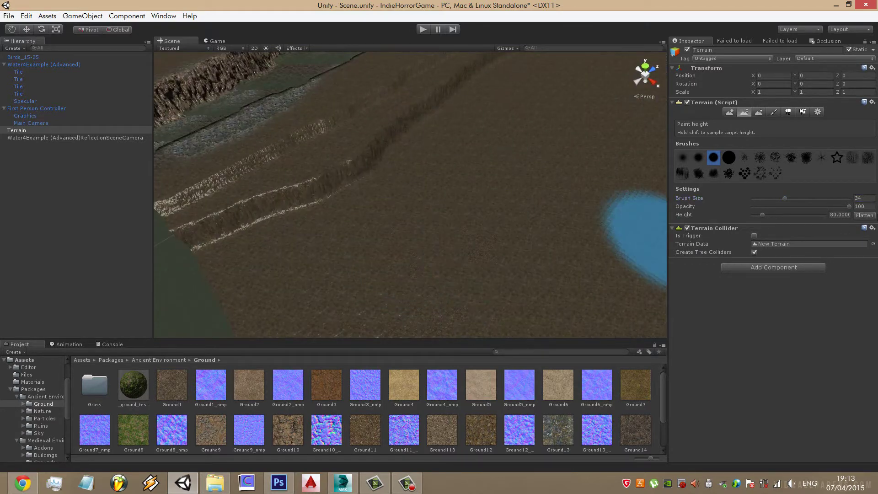
click(835, 215)
text(60)
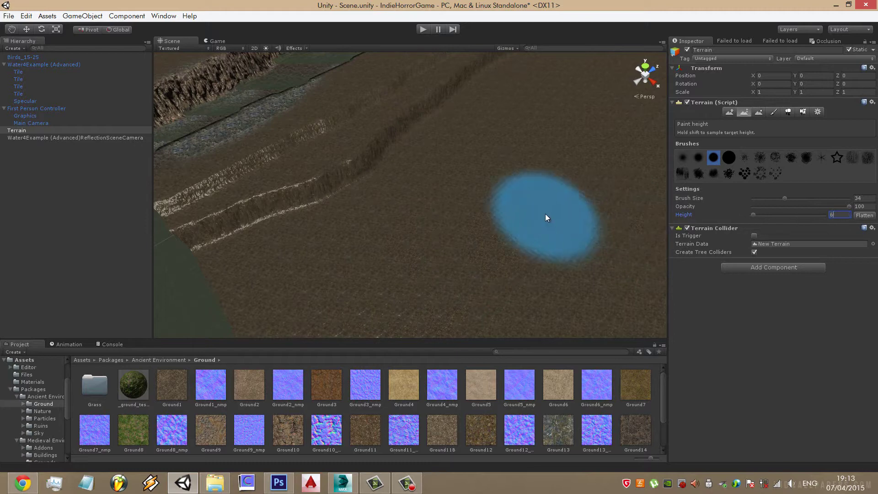
Paint flat plateaus at height 60 and flatten the crater ring and cliff area
mouse_move(546, 215)
alt+mouse_down()
mouse_move(447, 184)
mouse_move(306, 197)
alt+mouse_up()
middle_drag(314, 224, 465, 290)
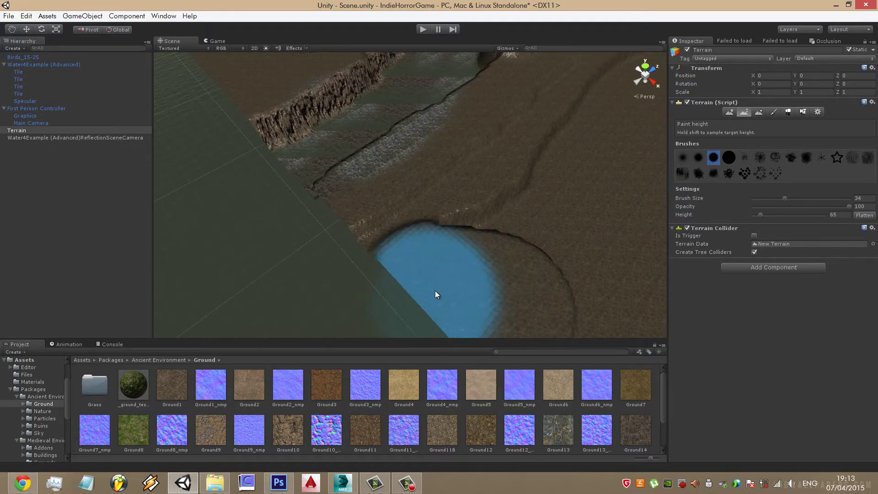
middle_drag(435, 293, 358, 321)
drag(357, 321, 456, 330)
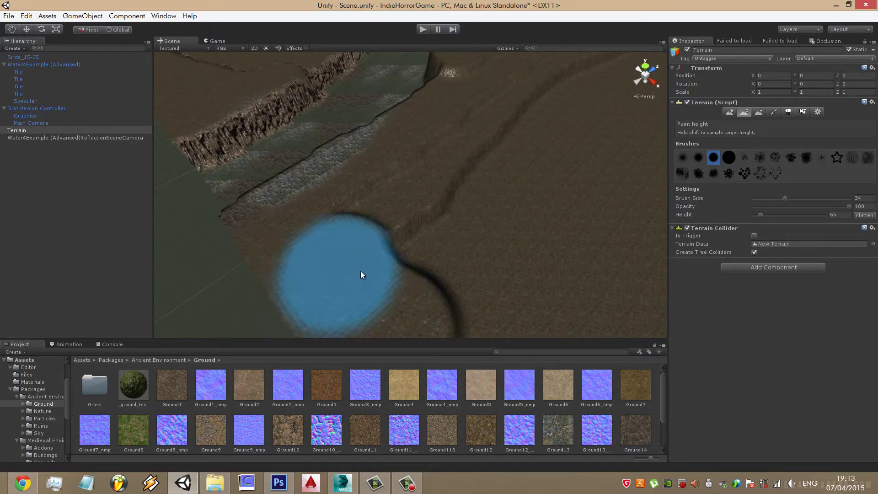
middle_drag(455, 330, 296, 256)
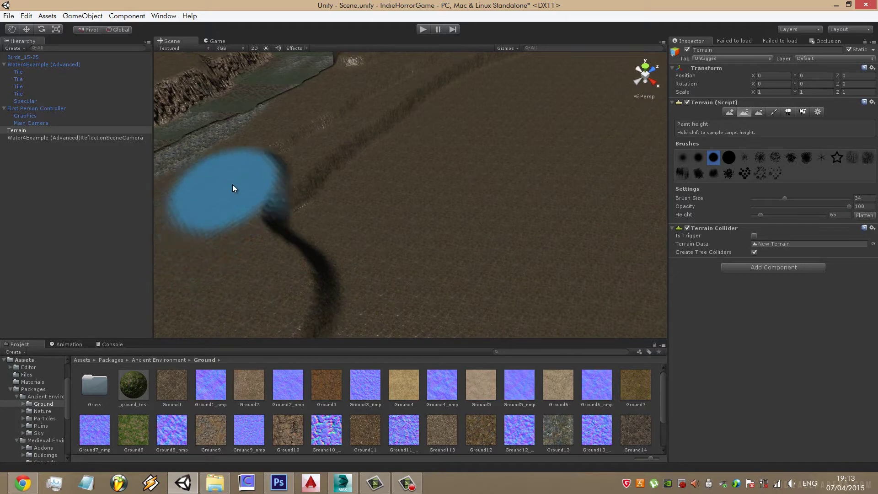
middle_drag(365, 136, 323, 315)
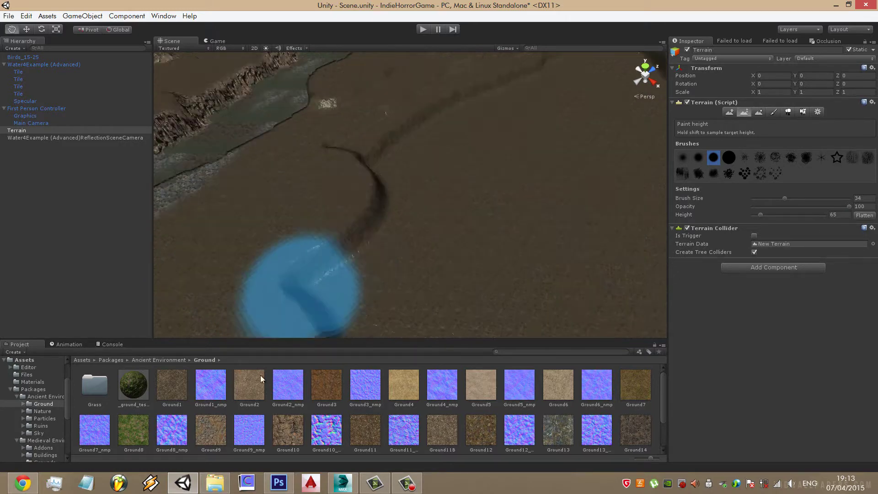
right_drag(322, 315, 338, 125)
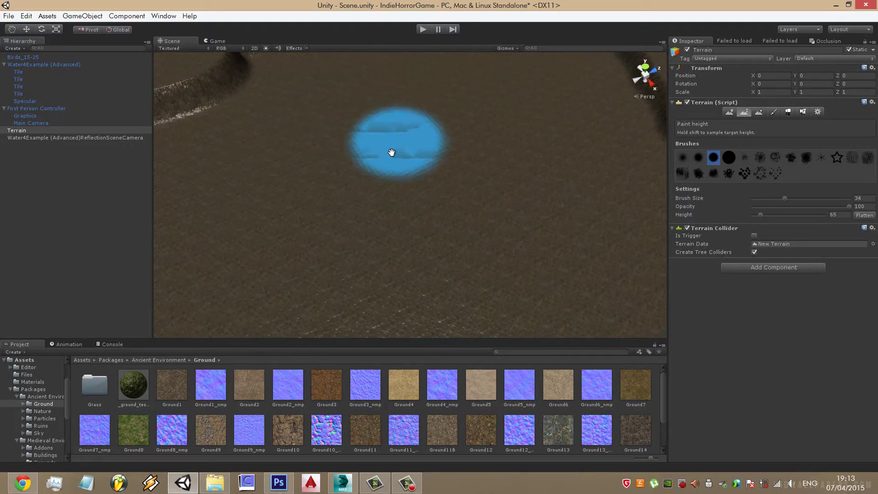
middle_drag(336, 121, 441, 130)
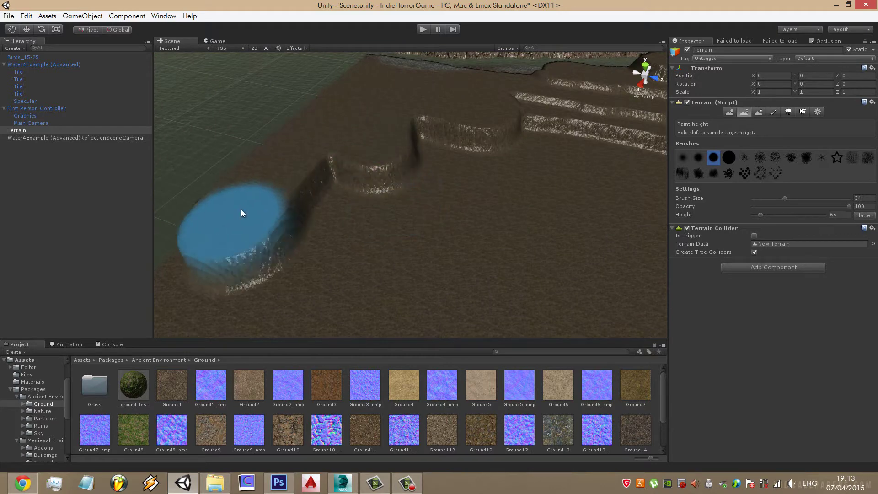
right_drag(441, 130, 259, 216)
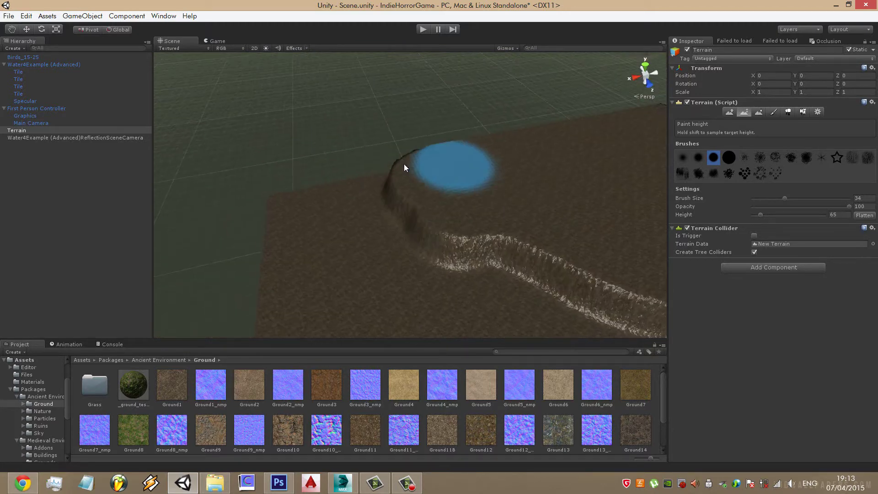
drag(260, 217, 510, 224)
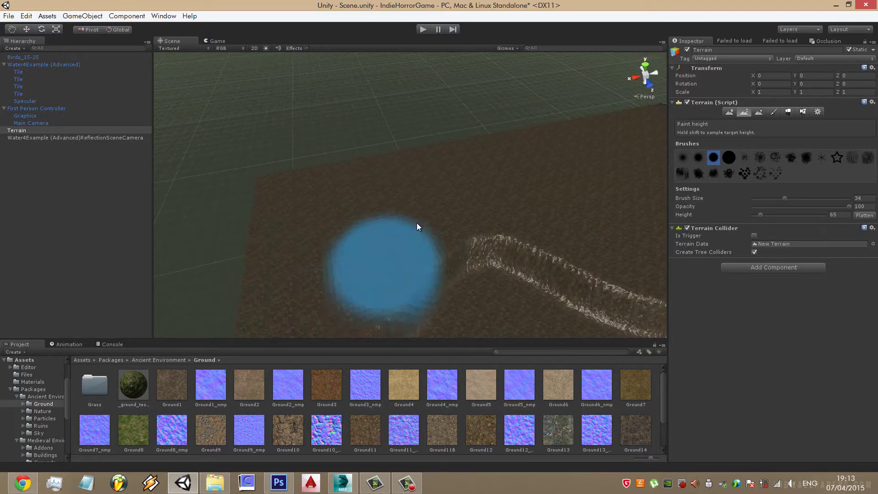
right_drag(510, 224, 570, 262)
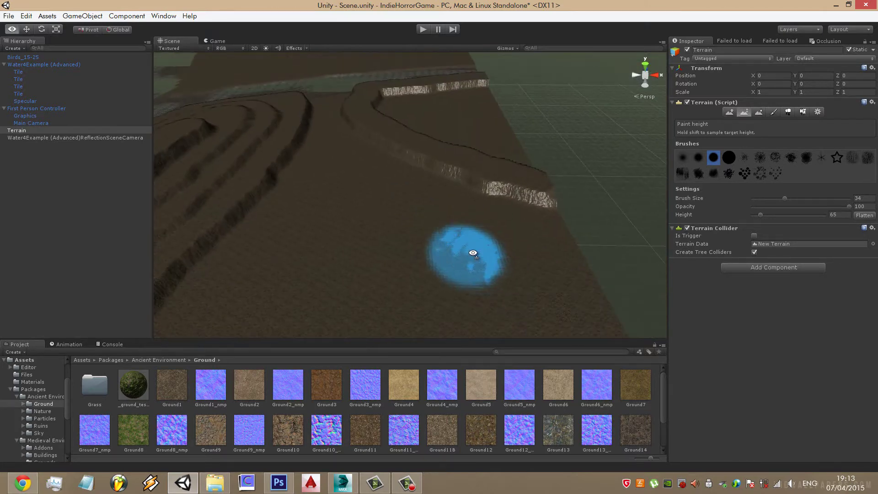
drag(457, 180, 403, 142)
Re-enter height 60 and paint winding ridges to the right and diagonally across the floor
click(837, 215)
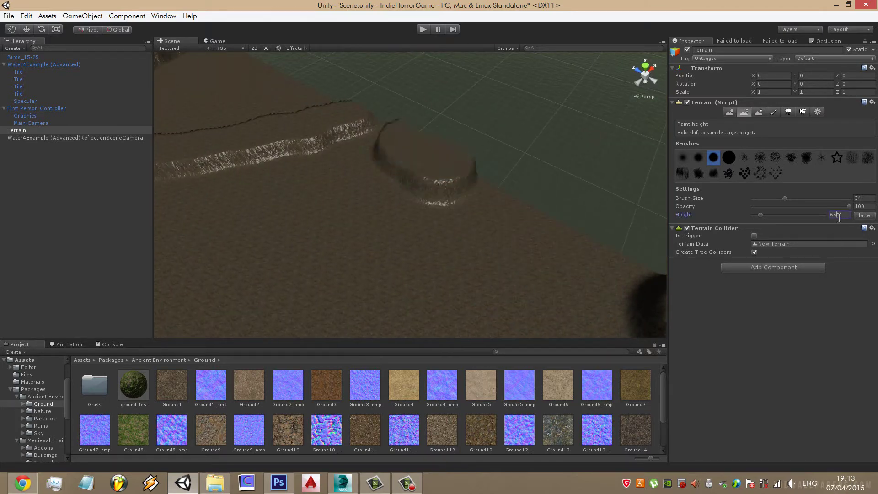
text(60)
right_drag(640, 206, 430, 161)
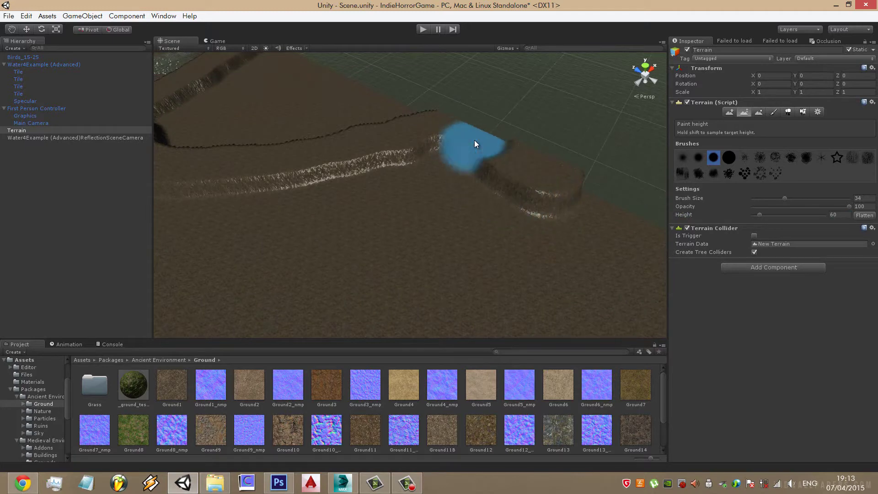
drag(430, 161, 646, 224)
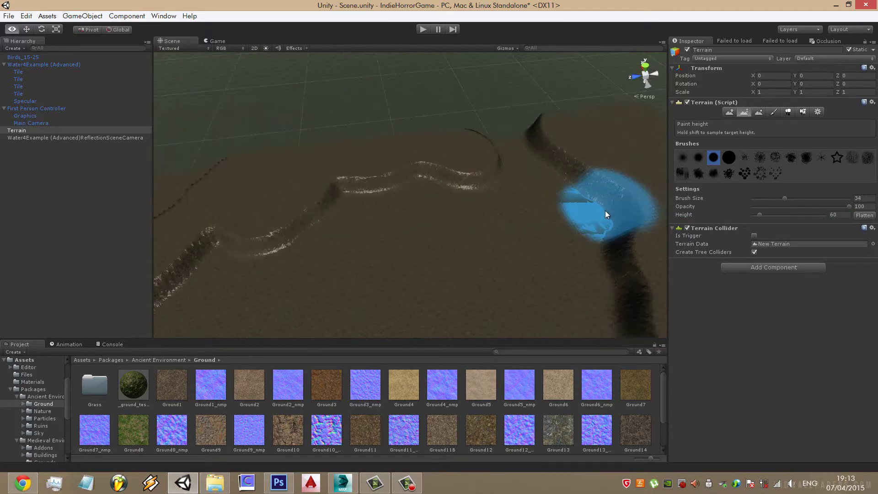
right_drag(646, 224, 483, 138)
drag(484, 139, 588, 227)
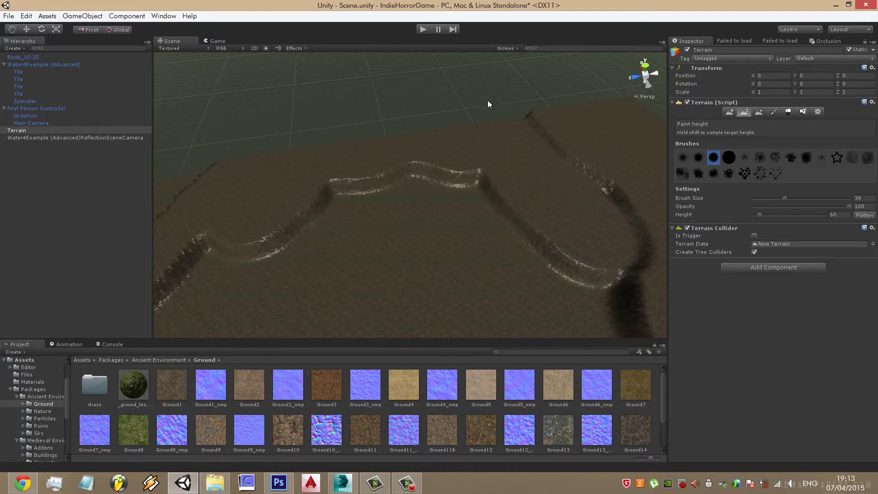
right_drag(588, 227, 465, 171)
drag(458, 153, 551, 285)
right_drag(551, 284, 474, 143)
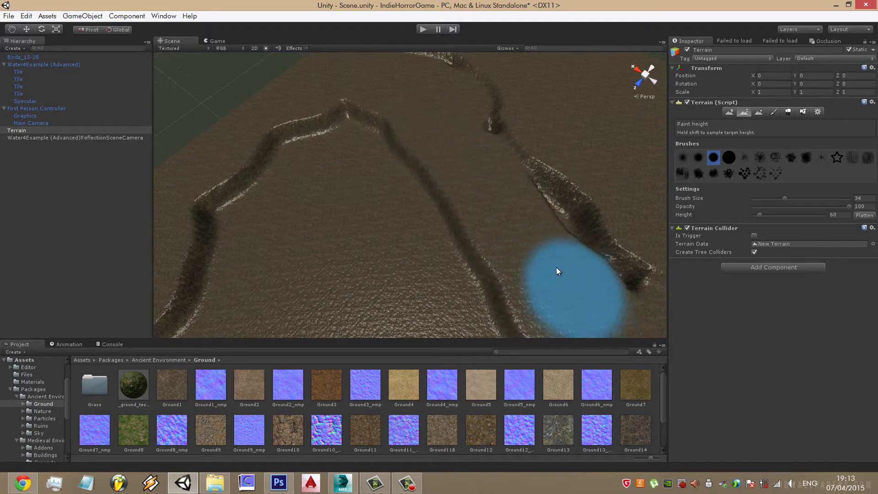
alt+drag(496, 129, 545, 141)
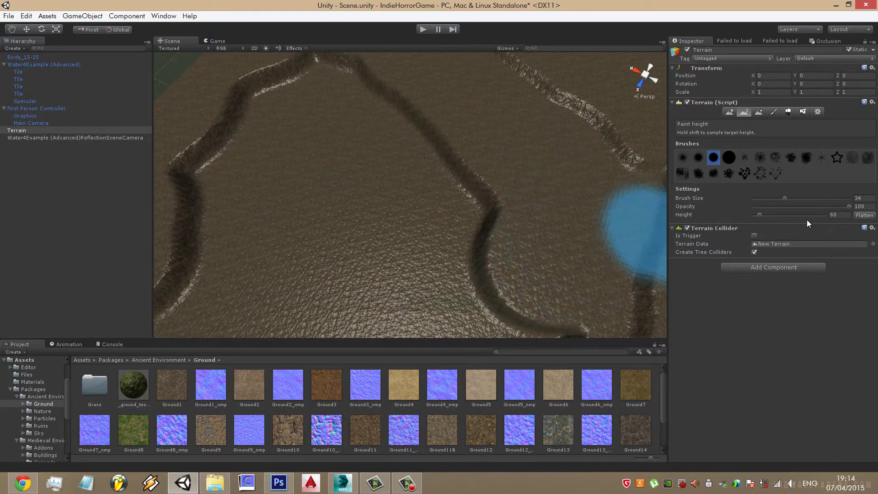
click(843, 219)
Set the target height to 55 and paint new ledge strokes across the terrain
text(55)
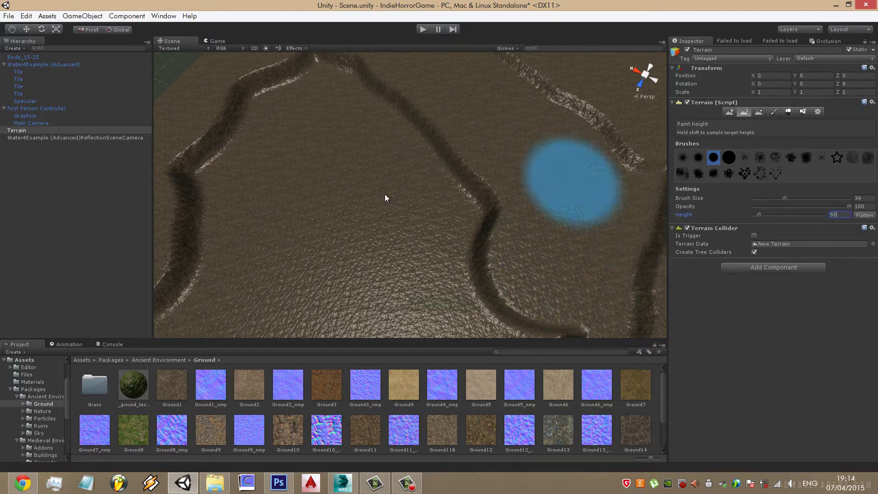
mouse_move(569, 176)
alt+mouse_down()
mouse_move(399, 179)
mouse_move(270, 194)
mouse_move(327, 172)
alt+mouse_up()
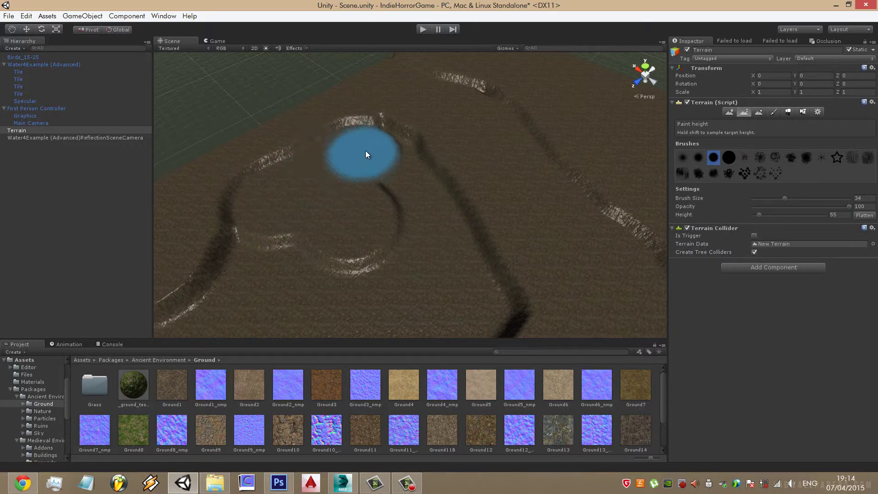
mouse_move(442, 276)
middle_down()
mouse_move(473, 151)
mouse_move(475, 298)
mouse_move(471, 92)
middle_up()
mouse_move(471, 97)
alt+mouse_down()
mouse_move(309, 193)
mouse_move(582, 238)
mouse_move(257, 143)
mouse_move(427, 221)
alt+mouse_up()
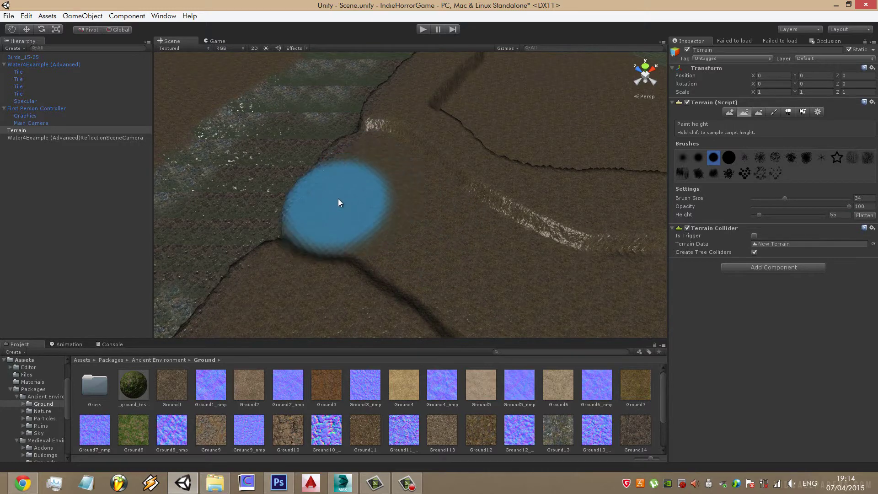
alt+drag(339, 202, 380, 231)
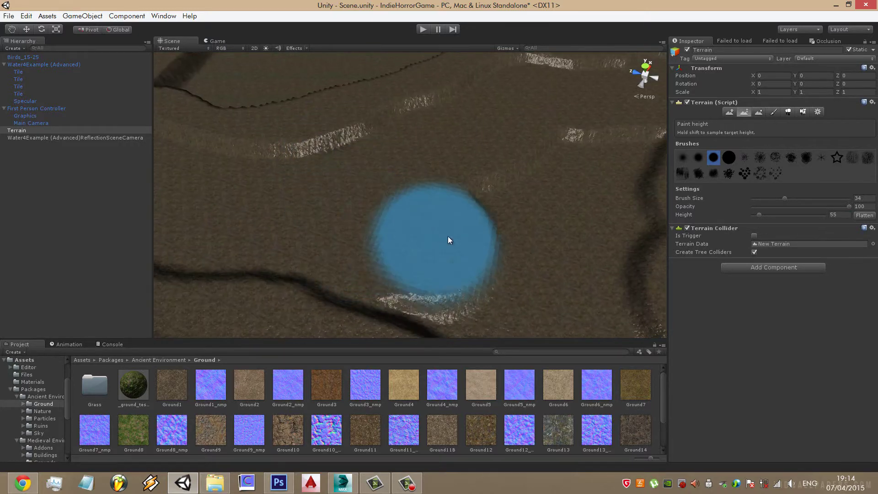
mouse_move(449, 236)
alt+mouse_down()
mouse_move(548, 163)
mouse_move(323, 232)
alt+mouse_up()
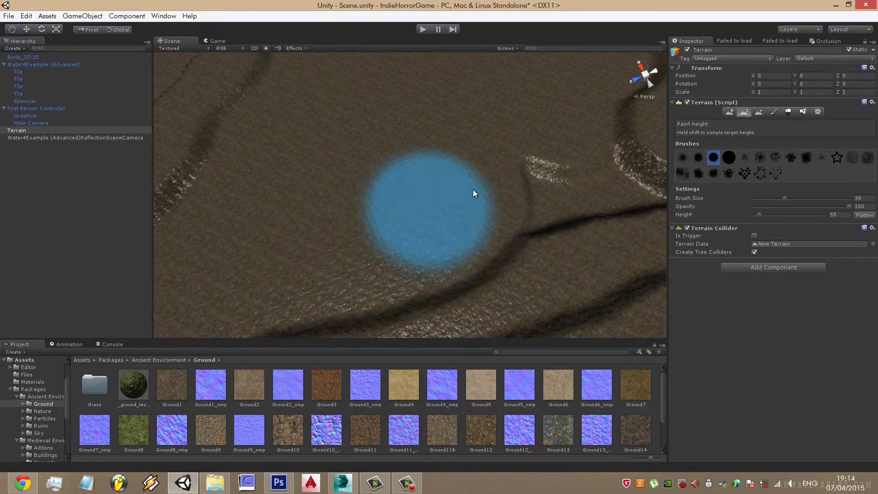
alt+drag(556, 160, 659, 165)
Shrink the brush to size 20 and paint raised ridges at height 55
drag(785, 198, 771, 198)
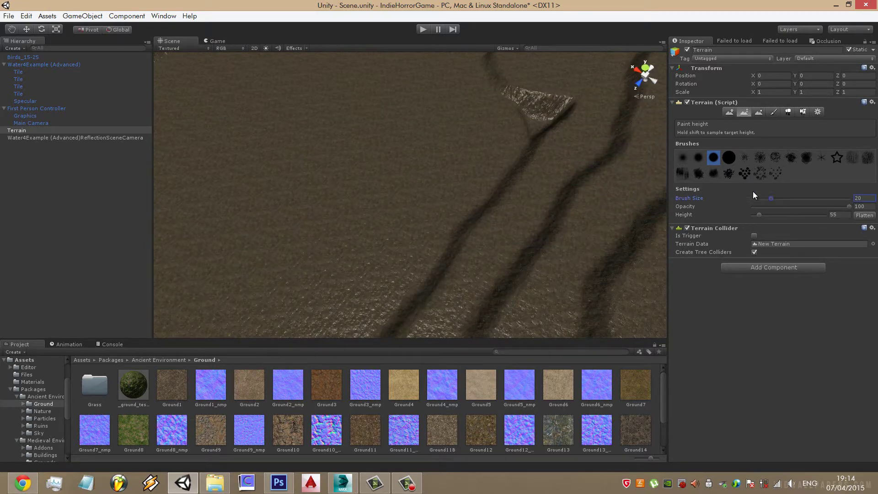
mouse_move(518, 121)
mouse_down()
mouse_move(530, 115)
mouse_move(485, 59)
mouse_move(439, 251)
mouse_up()
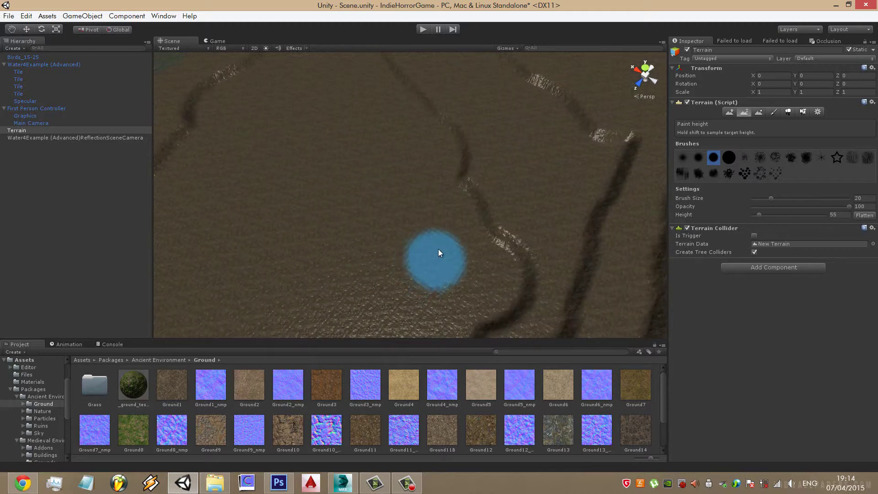
alt+drag(442, 177, 563, 110)
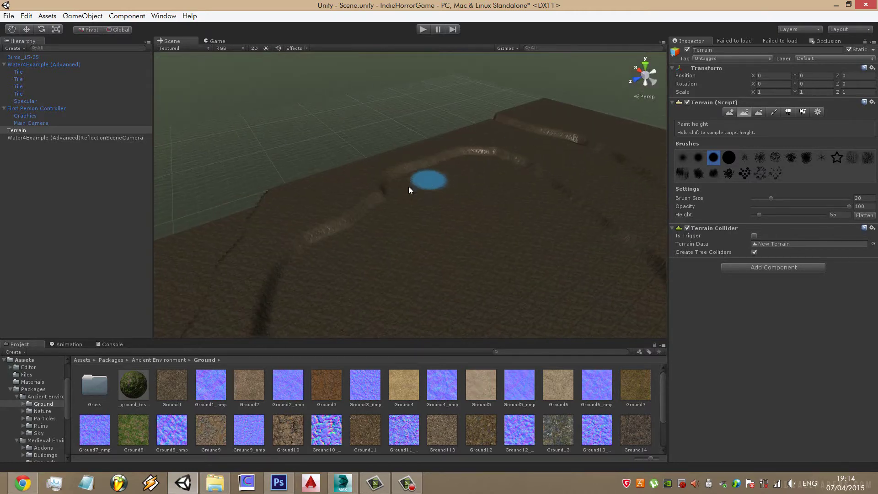
scroll(412, 238, up, 5)
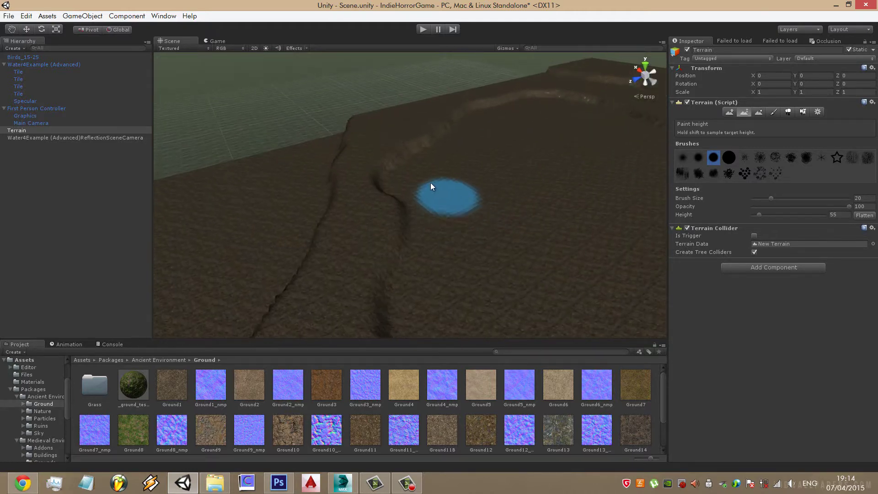
mouse_move(403, 293)
middle_down()
mouse_move(565, 187)
mouse_move(594, 145)
middle_up()
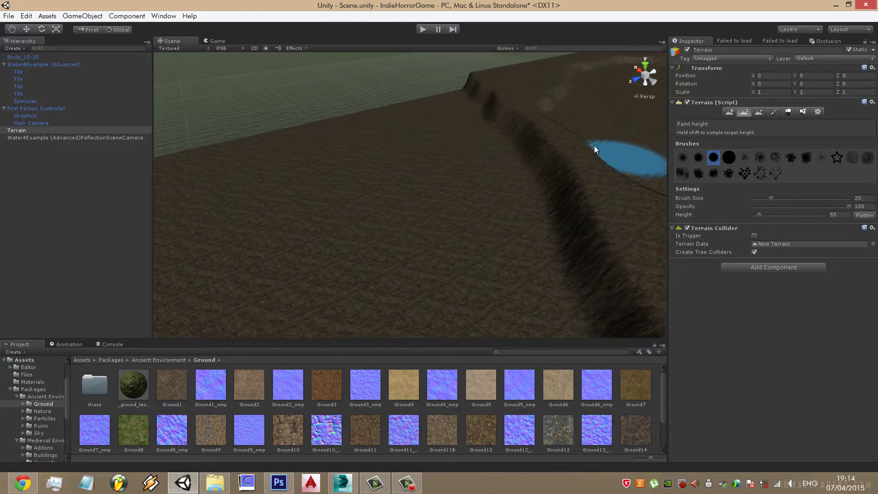
mouse_move(535, 146)
mouse_down()
mouse_move(578, 203)
mouse_move(582, 165)
mouse_up()
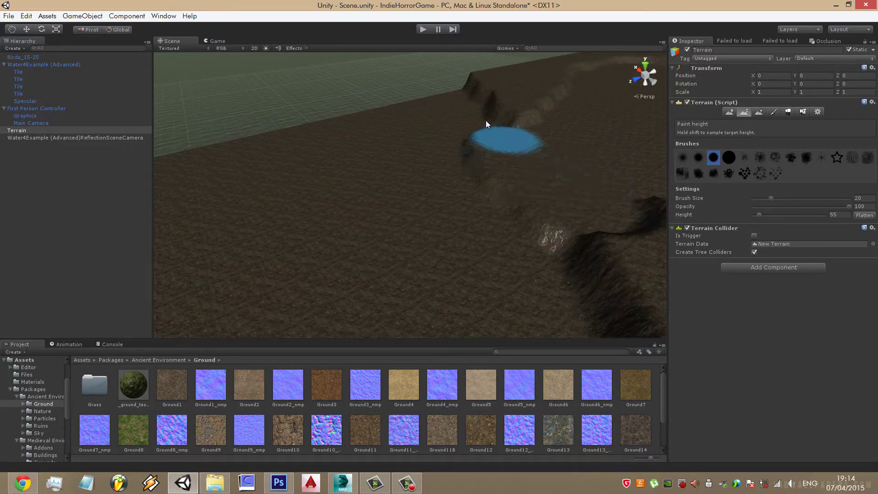
Paint a trench line and flatten the curved trench and ridge marks at height 55
alt+drag(429, 84, 514, 145)
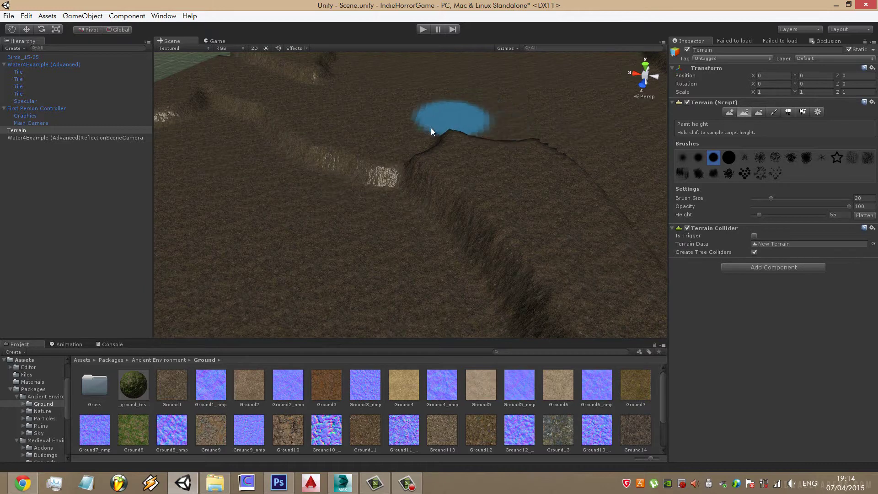
alt+drag(333, 229, 312, 218)
scroll(409, 178, down, 5)
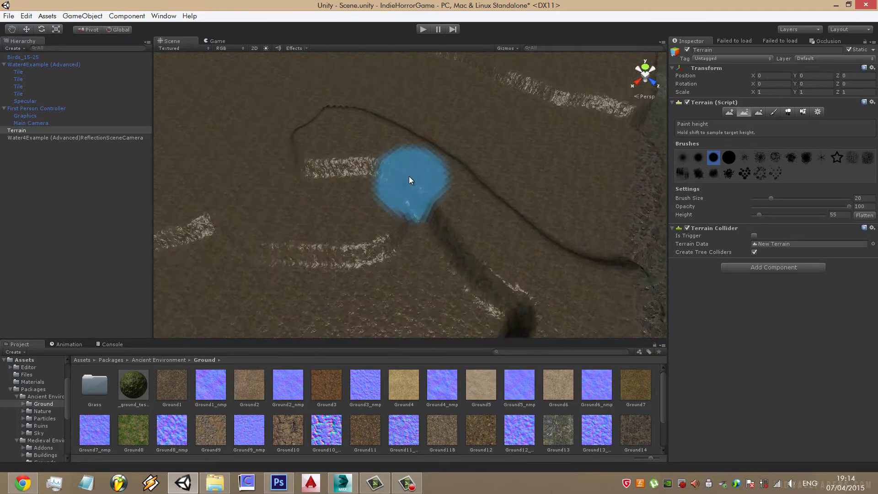
middle_drag(363, 180, 263, 122)
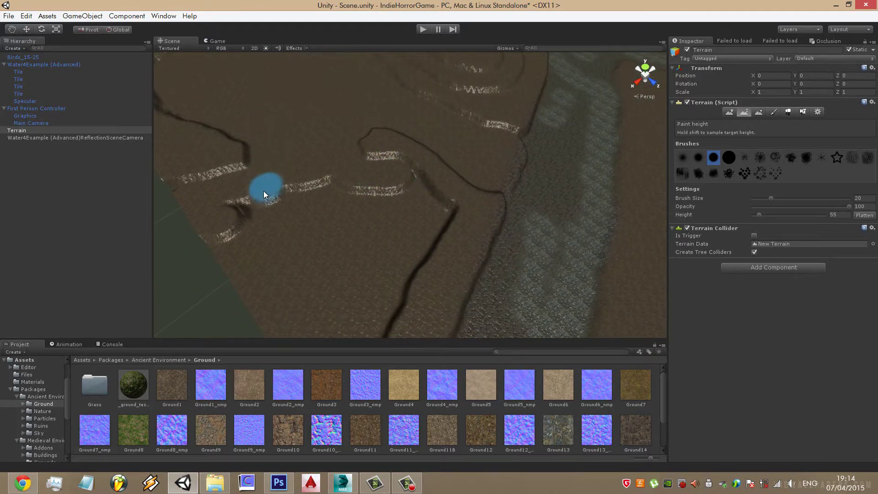
mouse_move(245, 297)
mouse_down()
mouse_move(307, 186)
mouse_move(370, 191)
mouse_up()
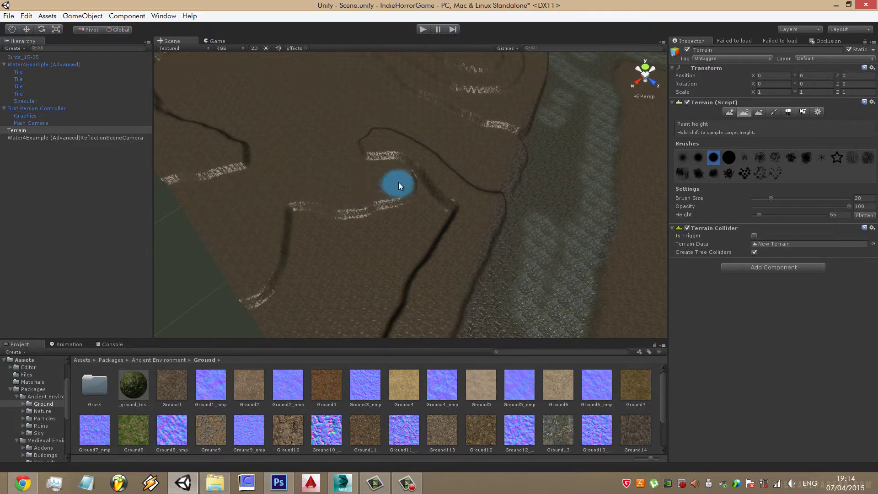
mouse_move(399, 261)
mouse_down()
mouse_move(297, 274)
mouse_move(308, 175)
mouse_move(306, 249)
mouse_up()
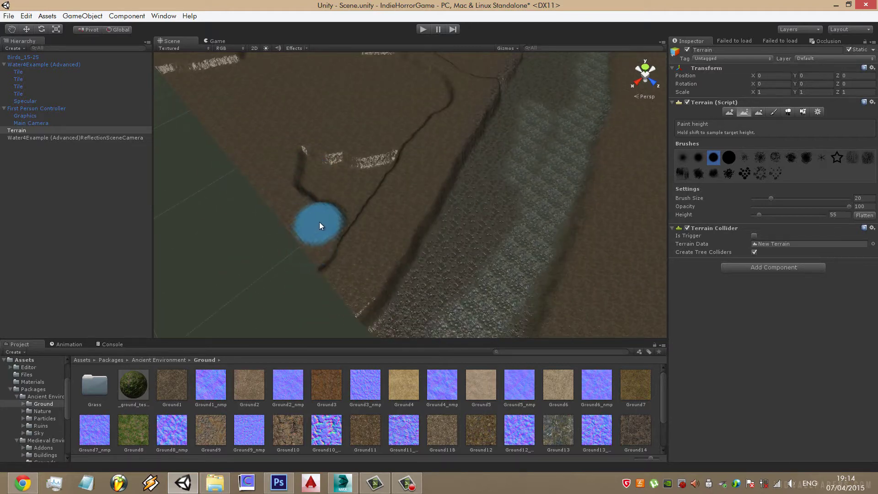
mouse_move(310, 190)
alt+mouse_down()
mouse_move(348, 189)
mouse_move(349, 167)
mouse_move(327, 224)
alt+mouse_up()
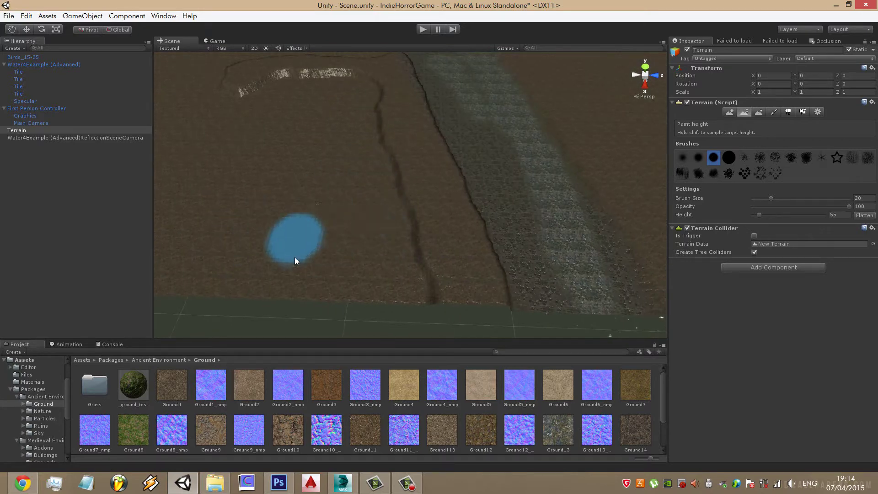
alt+drag(294, 257, 376, 147)
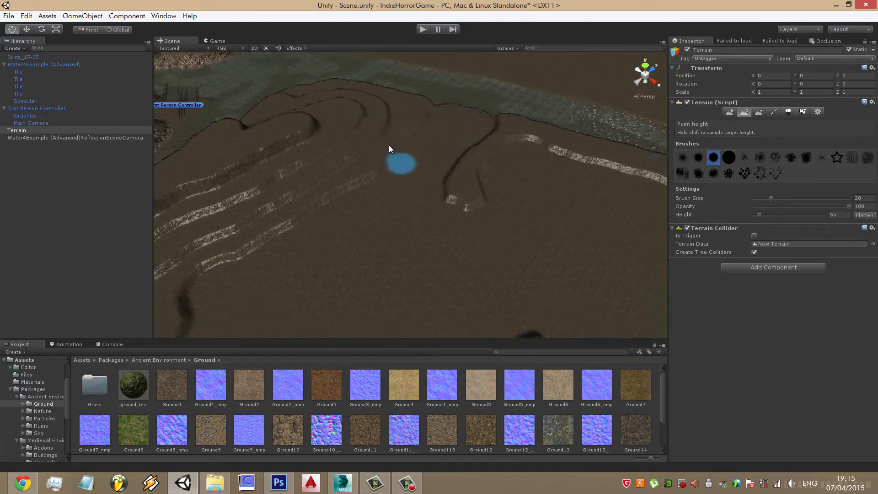
mouse_move(376, 148)
alt+mouse_down()
mouse_move(427, 271)
mouse_move(384, 205)
mouse_move(547, 193)
mouse_move(495, 186)
alt+mouse_up()
Switch to Smooth Height, smooth a cliff ridge, and set brush size 34 with opacity 4
click(759, 112)
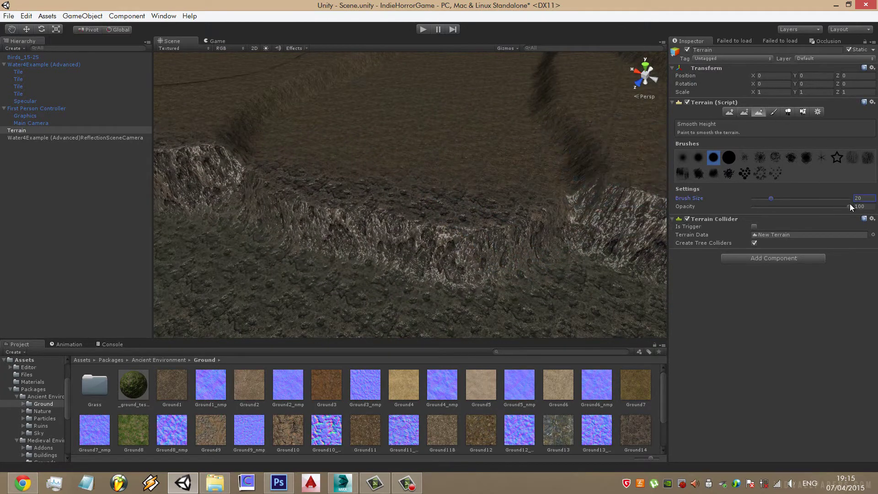
drag(418, 210, 506, 216)
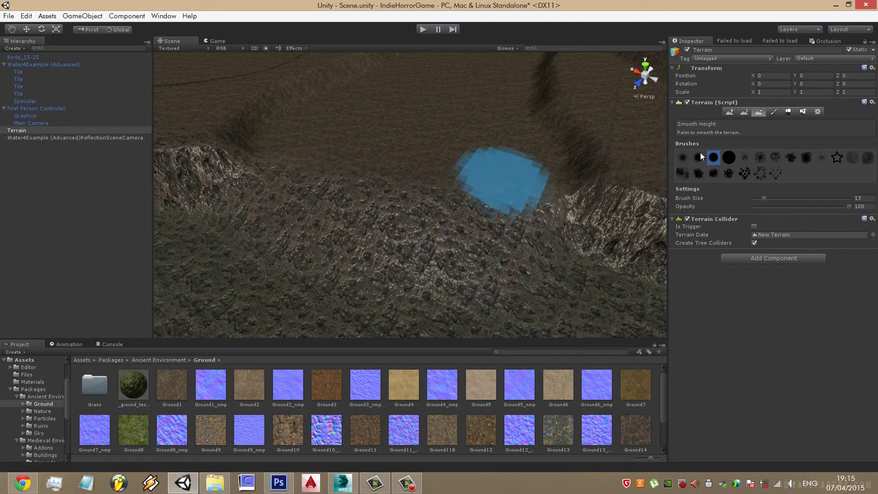
click(863, 198)
text(2)
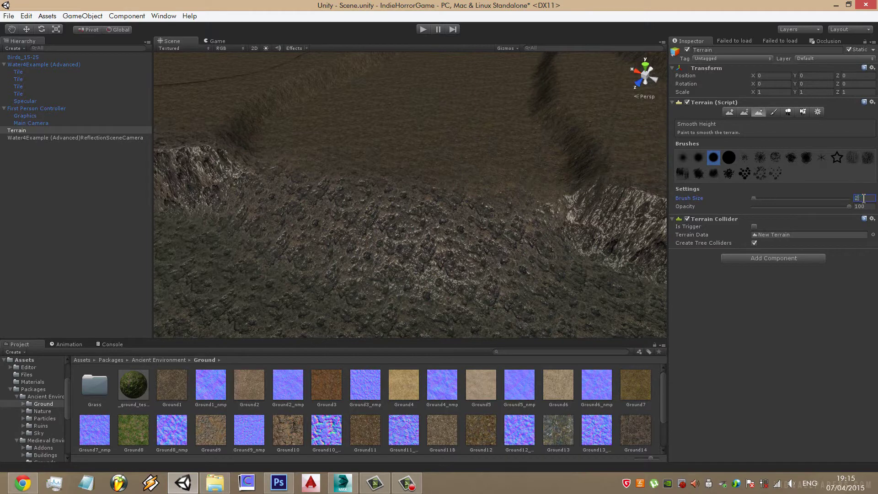
text(51)
key(BackSpace)
key(BackSpace)
text(3)
click(867, 206)
text(4)
click(786, 198)
scroll(443, 141, down, 5)
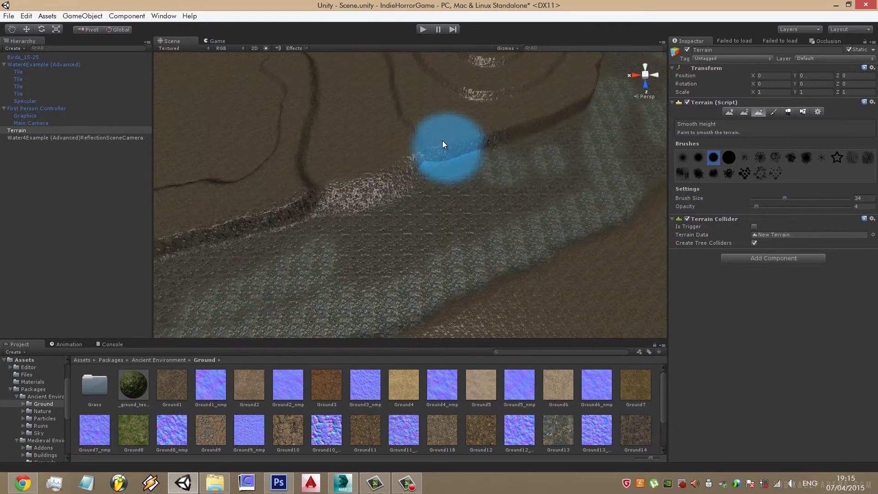
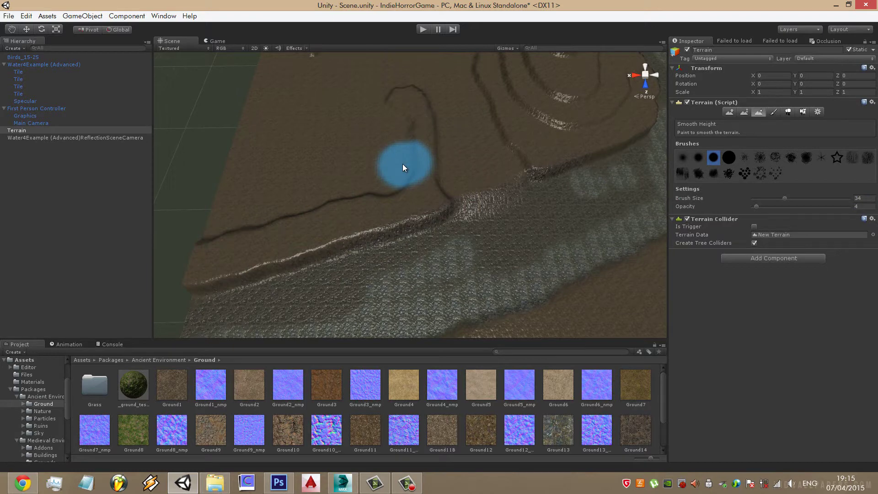
Orbit and zoom over the terraced terrain to bring the paths into view
right_drag(523, 179, 332, 279)
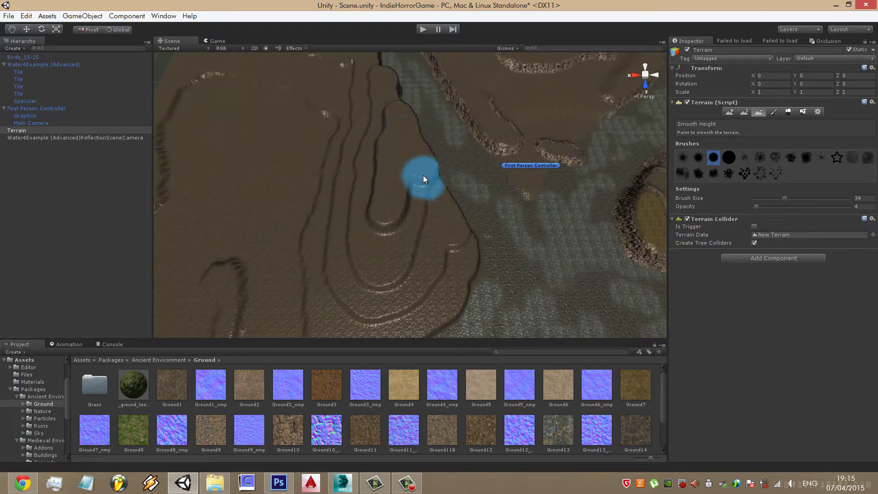
middle_drag(419, 141, 246, 252)
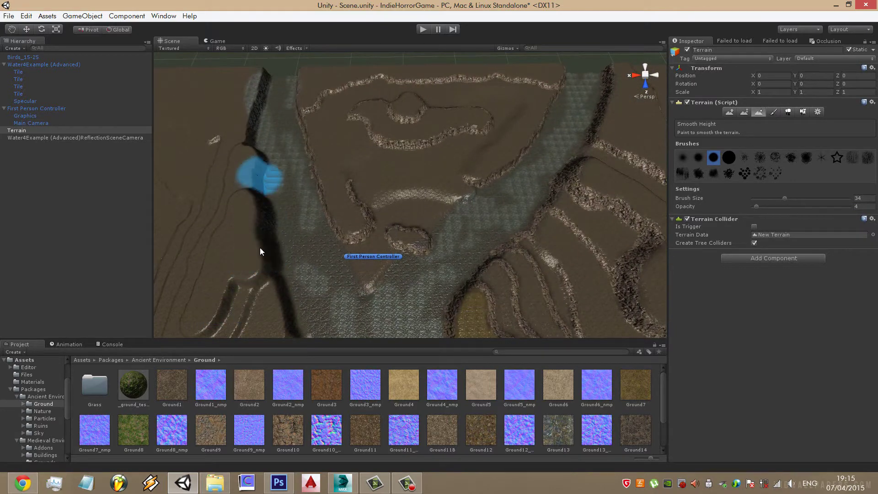
alt+drag(262, 241, 365, 232)
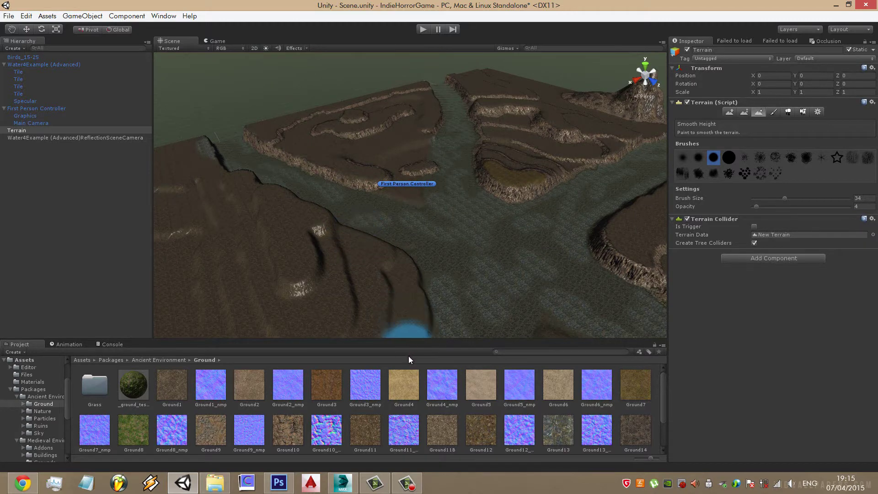
alt+drag(370, 265, 411, 254)
mouse_move(308, 293)
alt+mouse_down()
mouse_move(365, 219)
mouse_move(378, 235)
alt+mouse_up()
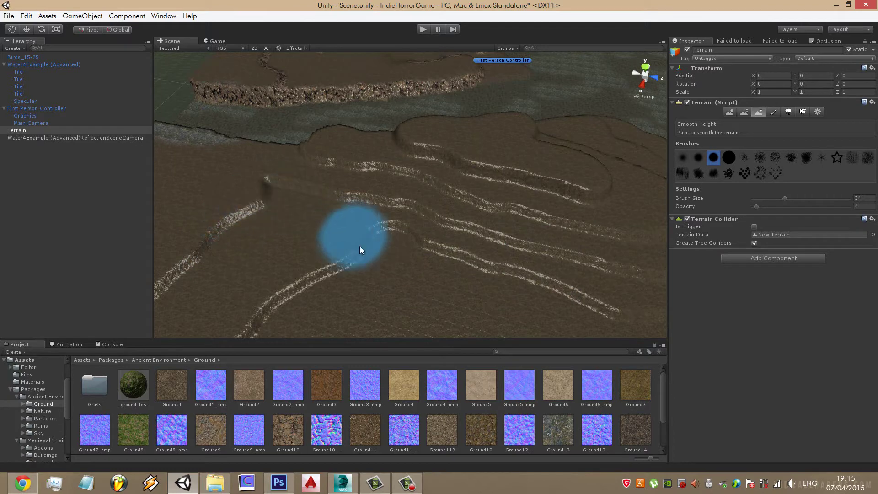
scroll(407, 302, up, 5)
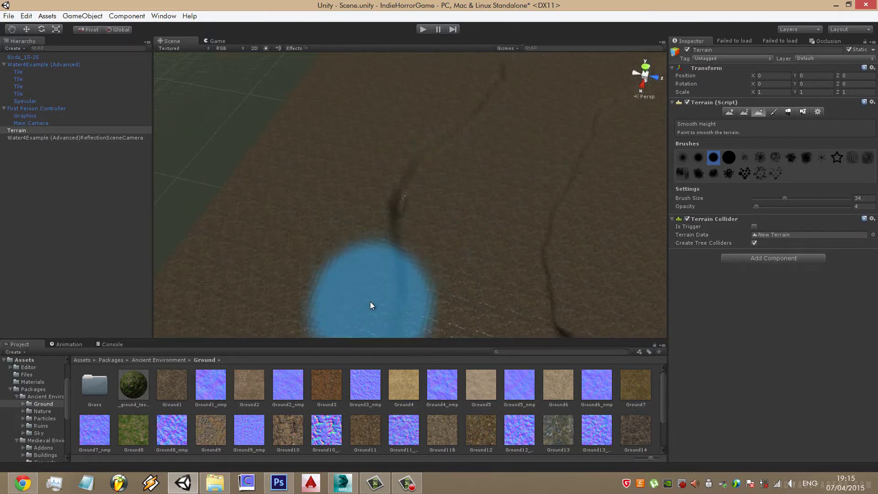
scroll(370, 301, up, 3)
alt+drag(372, 138, 323, 280)
scroll(383, 168, down, 5)
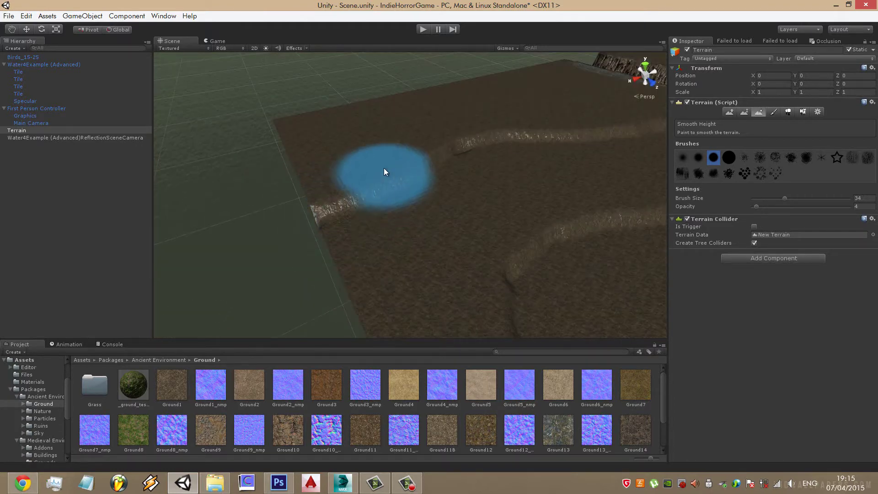
scroll(442, 141, up, 5)
scroll(439, 323, up, 3)
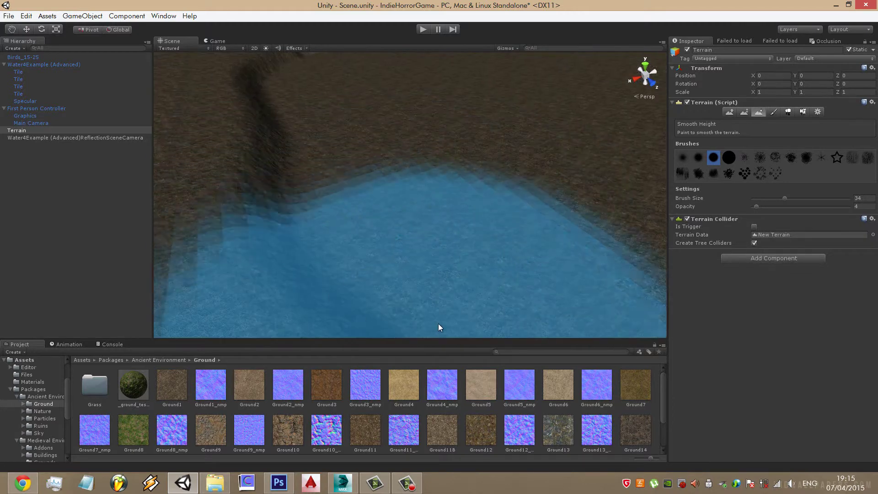
scroll(435, 119, down, 5)
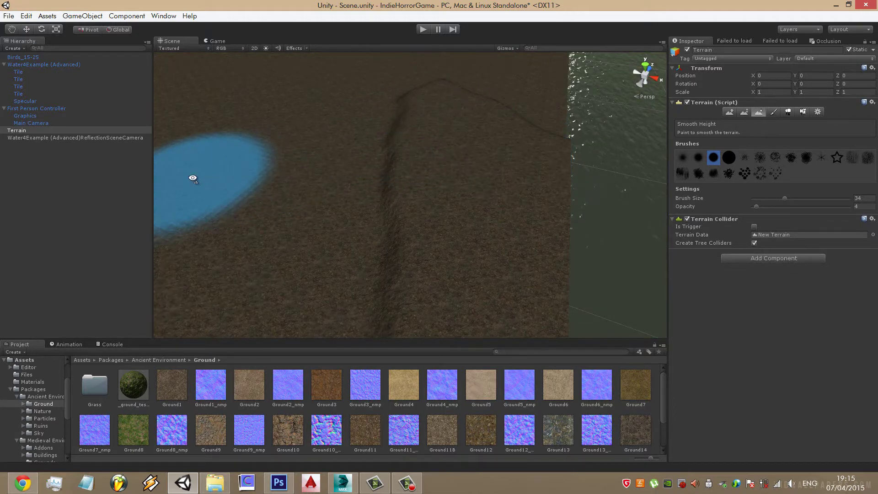
Pan and orbit toward the curved ridges and river bank from above
middle_drag(192, 180, 398, 181)
scroll(382, 129, down, 5)
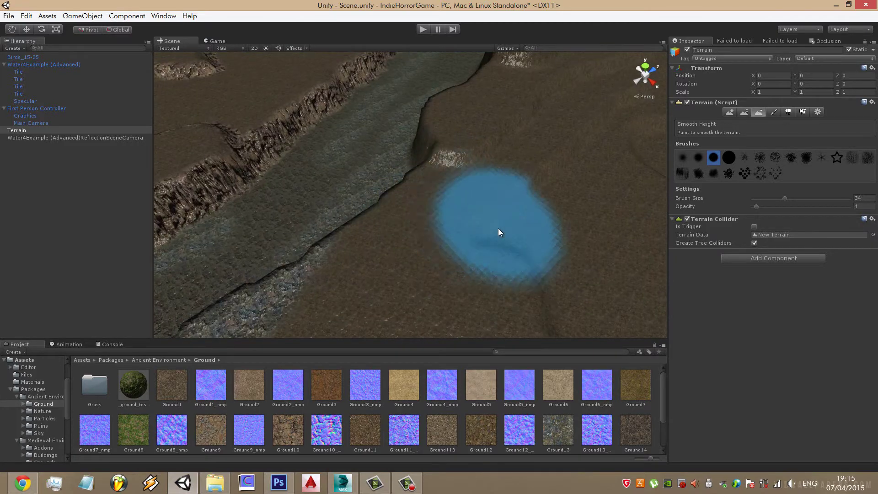
middle_drag(441, 260, 531, 134)
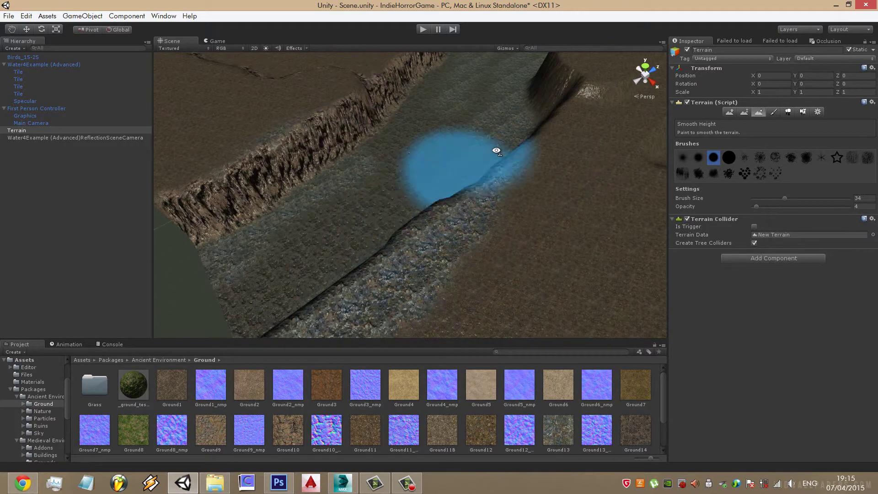
alt+drag(532, 155, 314, 239)
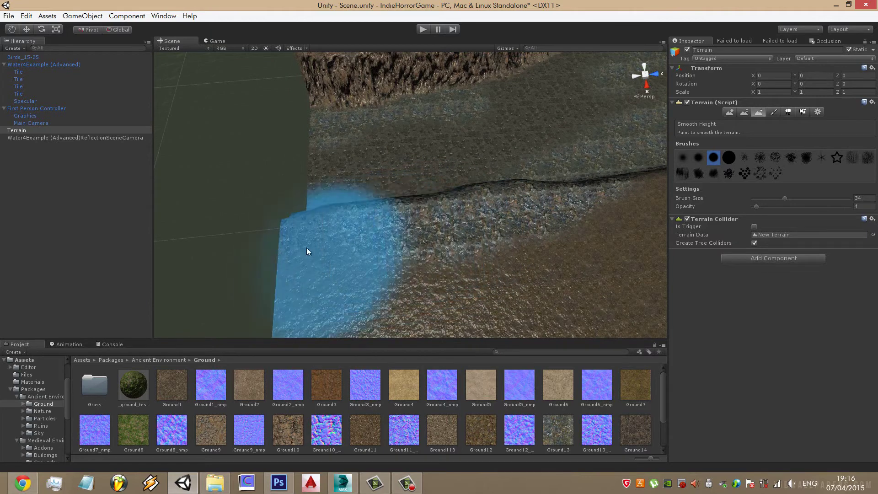
scroll(440, 213, down, 3)
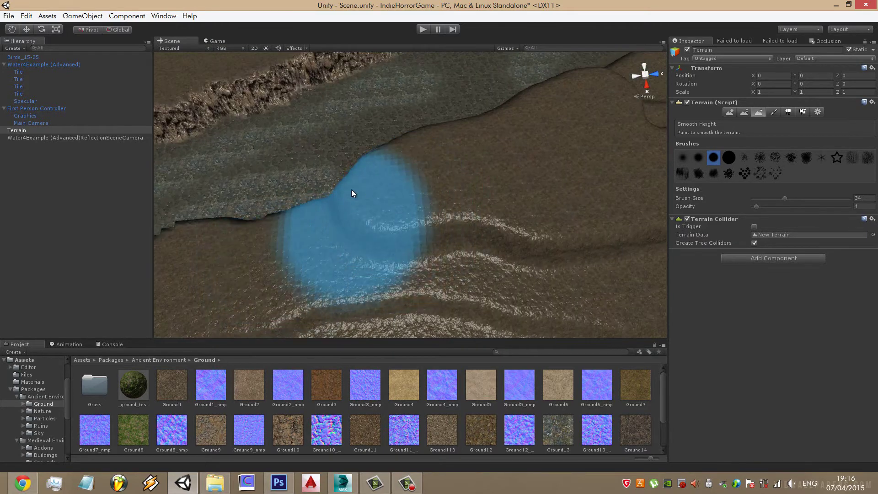
scroll(316, 238, down, 2)
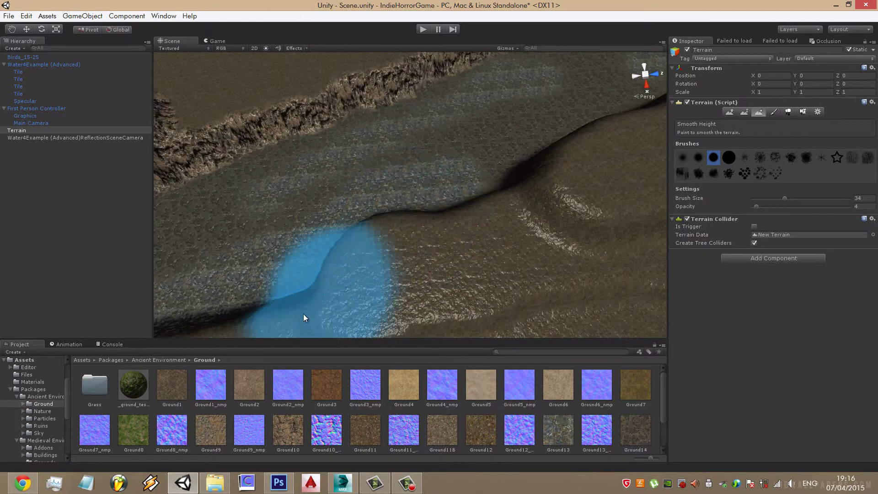
alt+drag(432, 190, 341, 261)
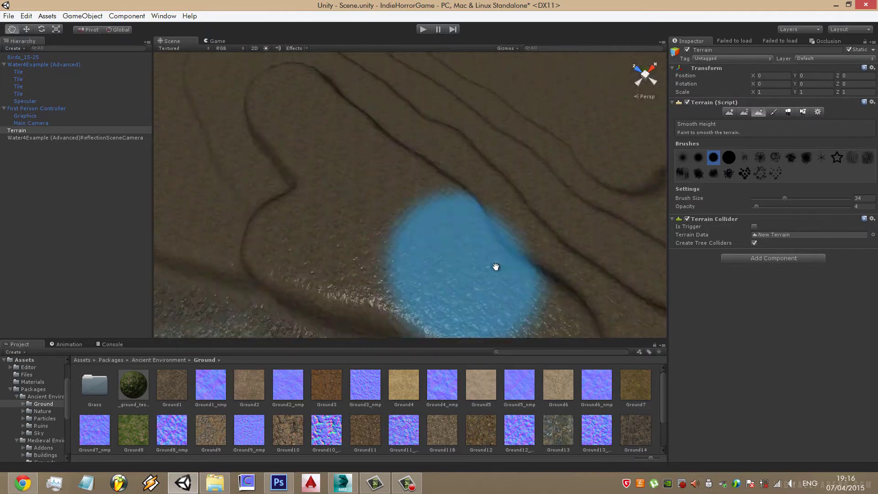
scroll(366, 183, up, 3)
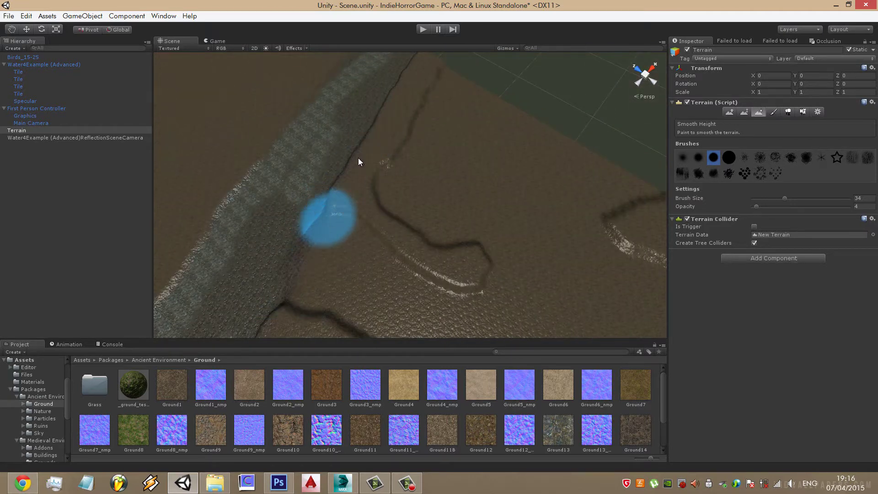
scroll(392, 44, down, 2)
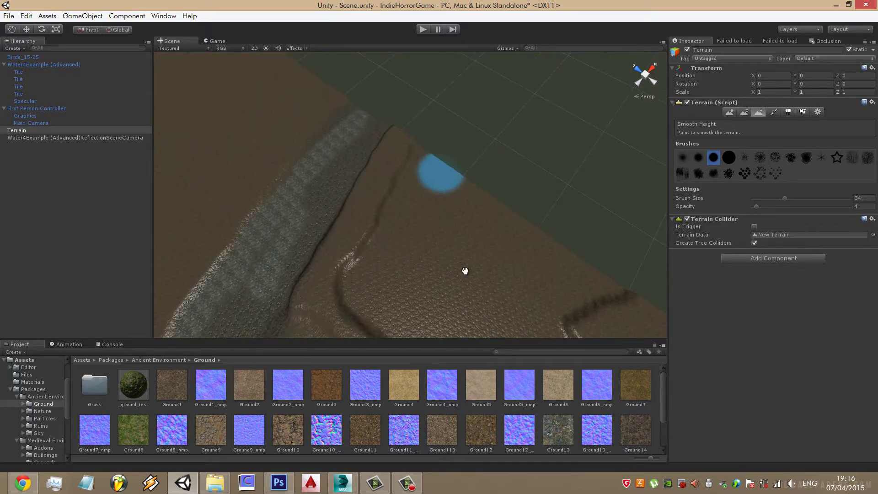
scroll(504, 189, up, 3)
mouse_move(553, 137)
alt+mouse_down()
mouse_move(351, 167)
mouse_move(539, 196)
alt+mouse_up()
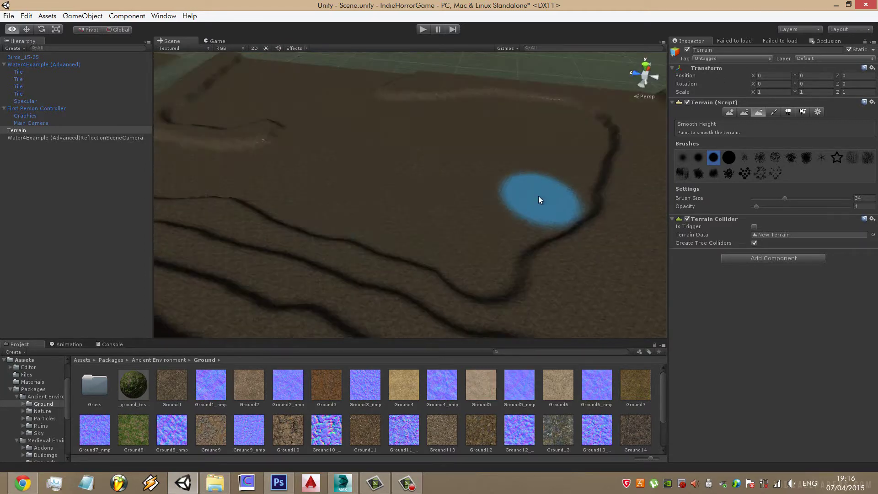
middle_drag(539, 195, 449, 238)
alt+drag(449, 238, 792, 90)
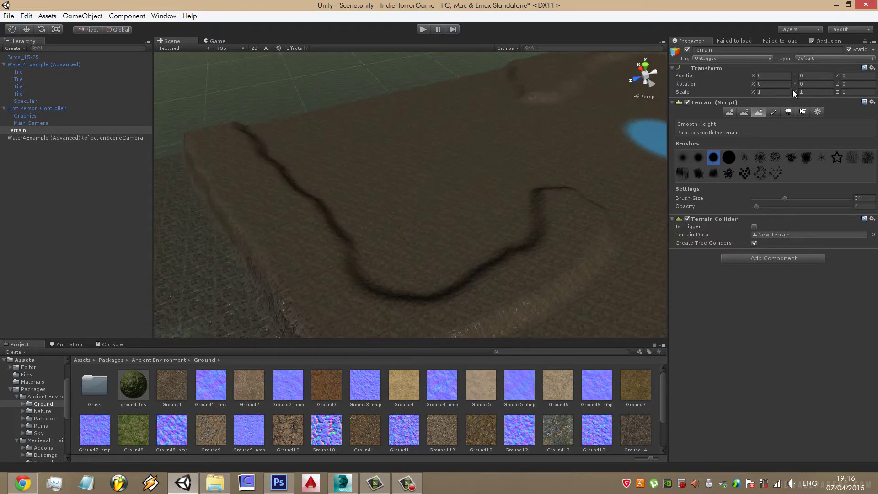
Switch to Paint Height with height 65, brush size 56 and opacity 100
click(745, 112)
click(832, 215)
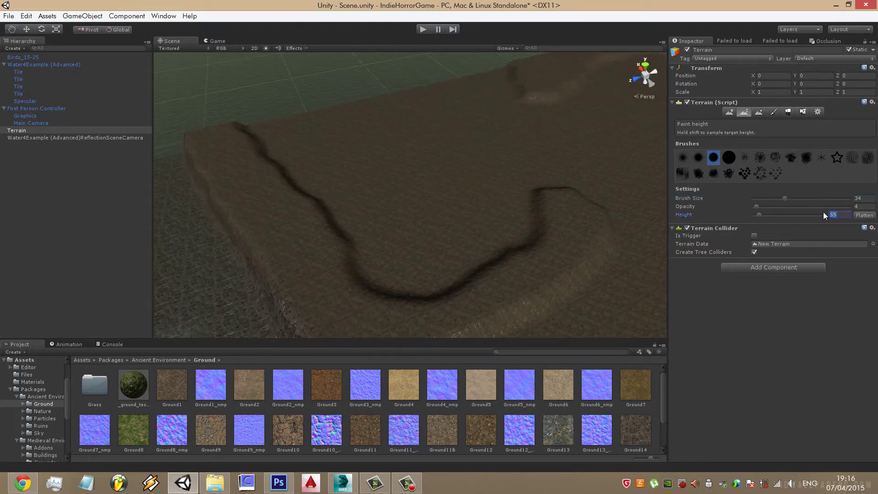
text(60)
click(805, 198)
click(839, 216)
text(65)
right_drag(617, 208, 443, 133)
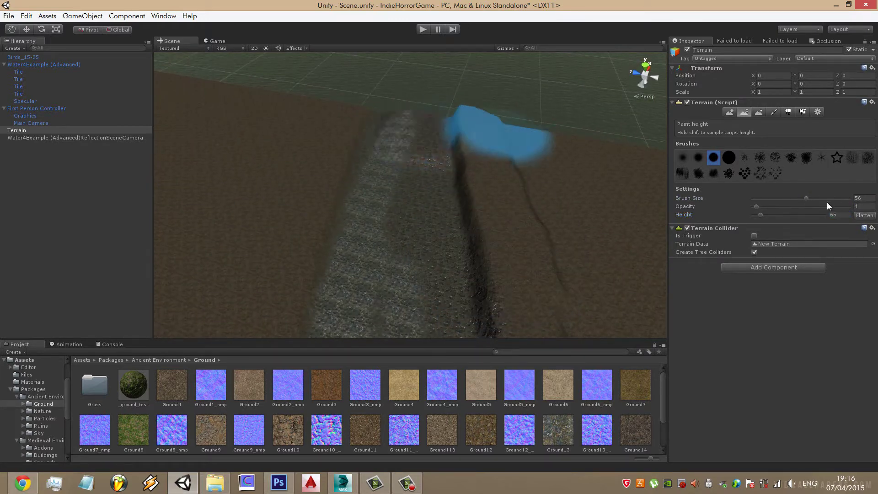
drag(832, 207, 851, 207)
right_drag(378, 145, 536, 277)
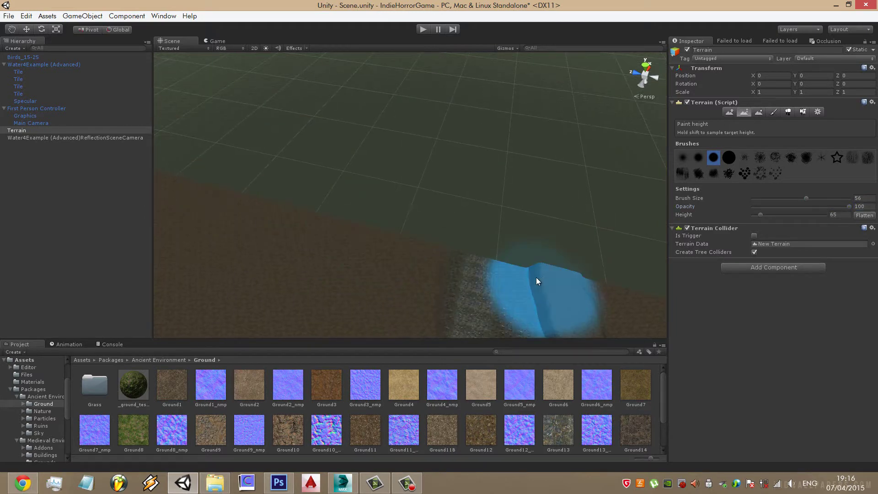
Flatten the stone path to height 65, then view it toward the rocky wall
drag(536, 277, 366, 195)
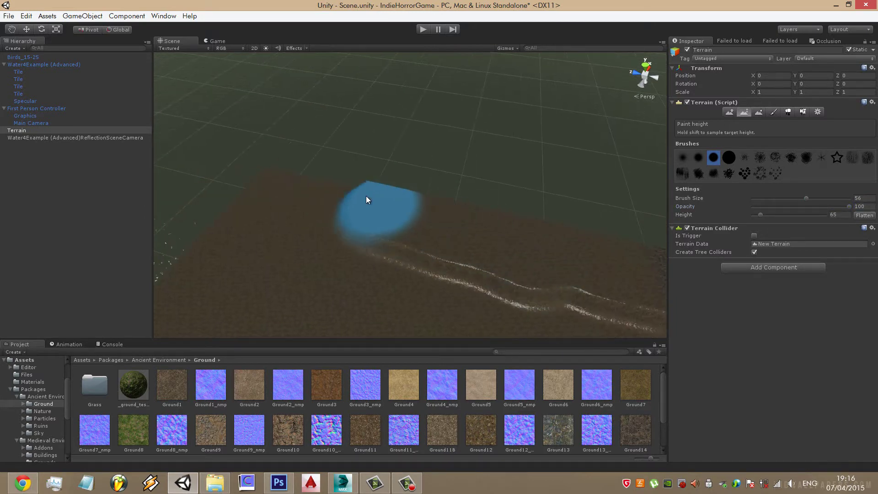
mouse_move(265, 213)
right_down()
mouse_move(355, 202)
mouse_move(311, 242)
right_up()
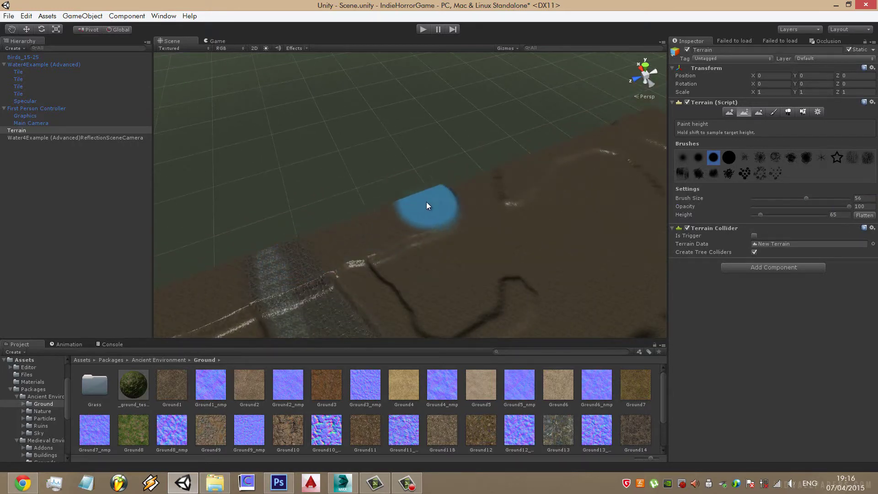
middle_drag(404, 230, 413, 175)
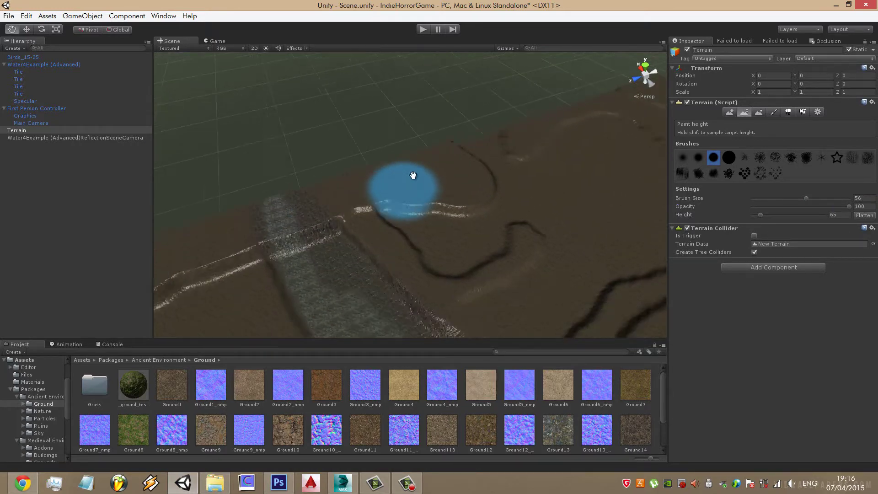
right_drag(413, 175, 659, 206)
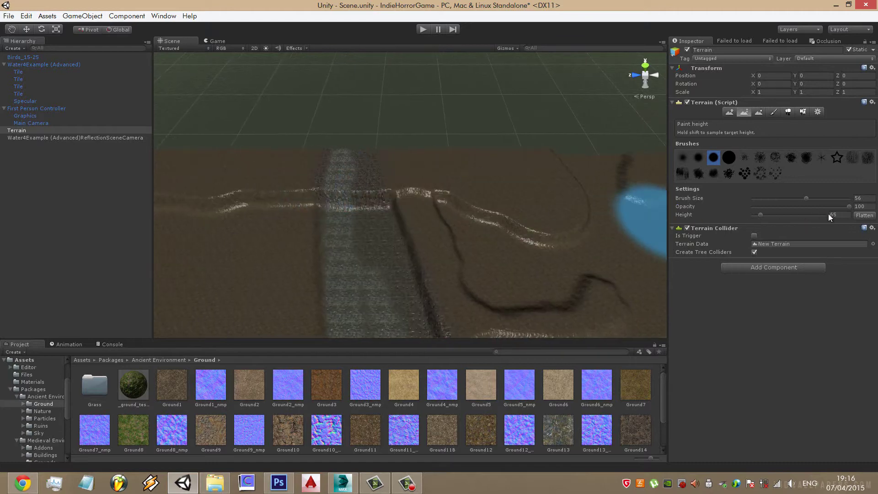
right_drag(641, 170, 361, 130)
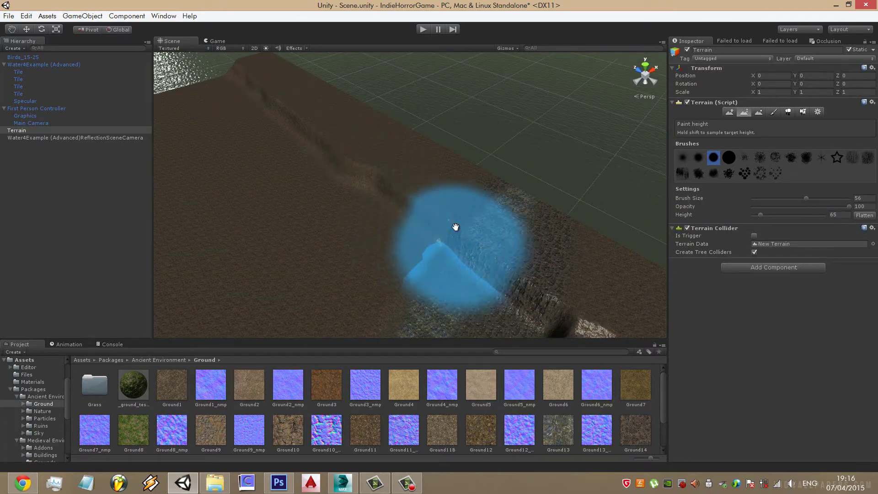
right_drag(455, 226, 496, 129)
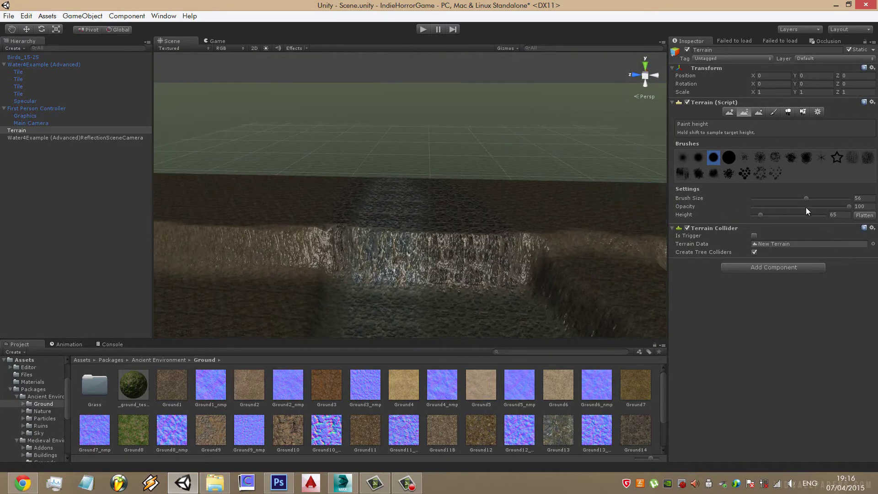
Set the Paint Height target to 80 with brush size 33
click(841, 215)
text(80)
click(783, 198)
Flatten the terrain edge, a tall plateau and the left ridges at height 80
right_drag(582, 209, 446, 226)
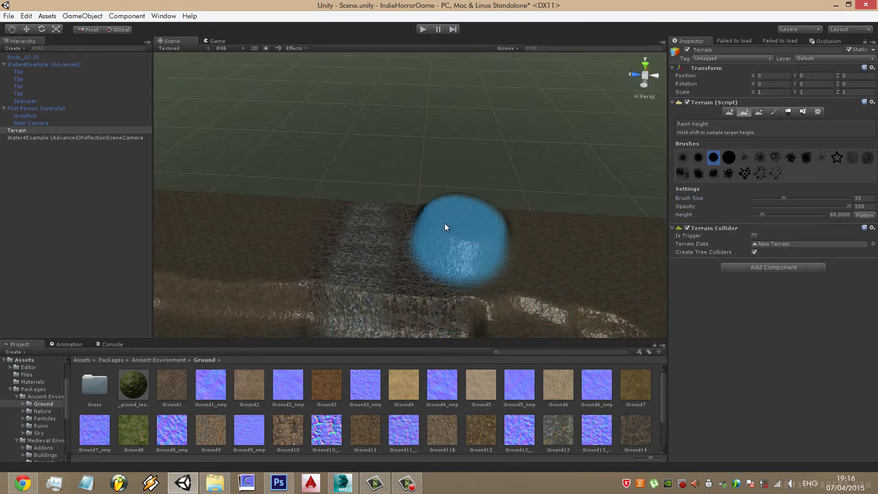
mouse_move(352, 209)
mouse_down()
mouse_move(472, 205)
mouse_move(507, 192)
mouse_up()
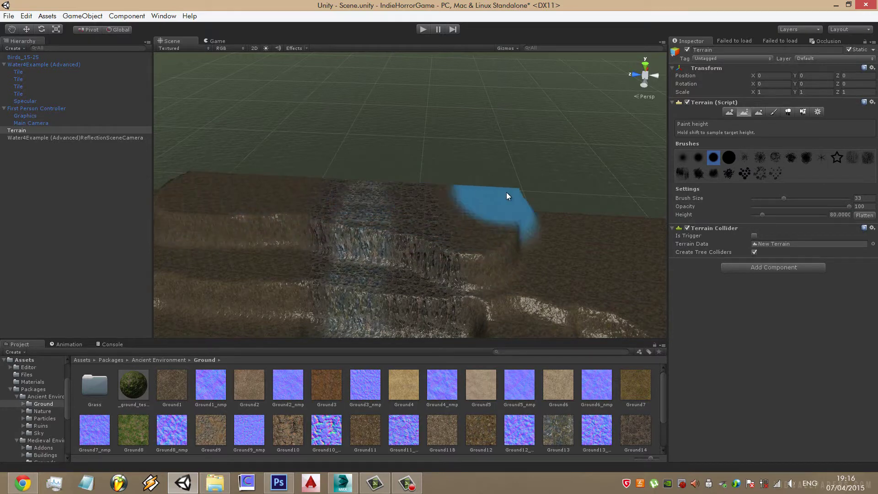
right_drag(506, 192, 515, 289)
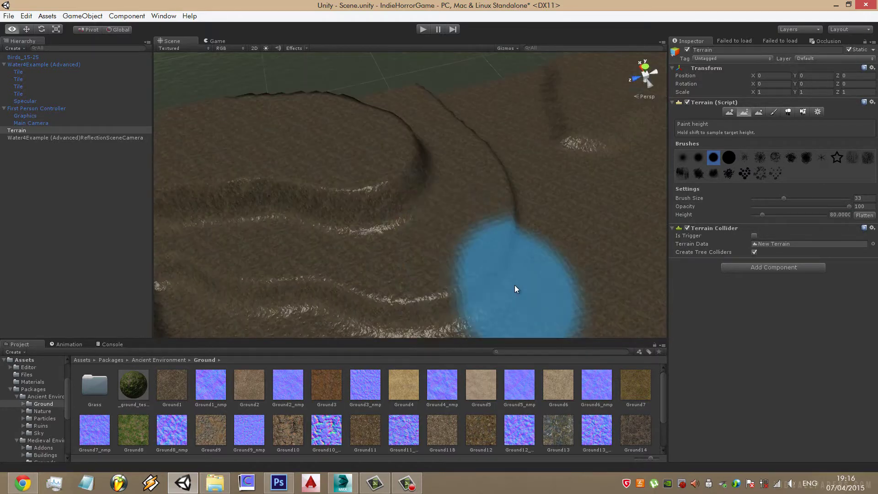
right_drag(514, 289, 328, 186)
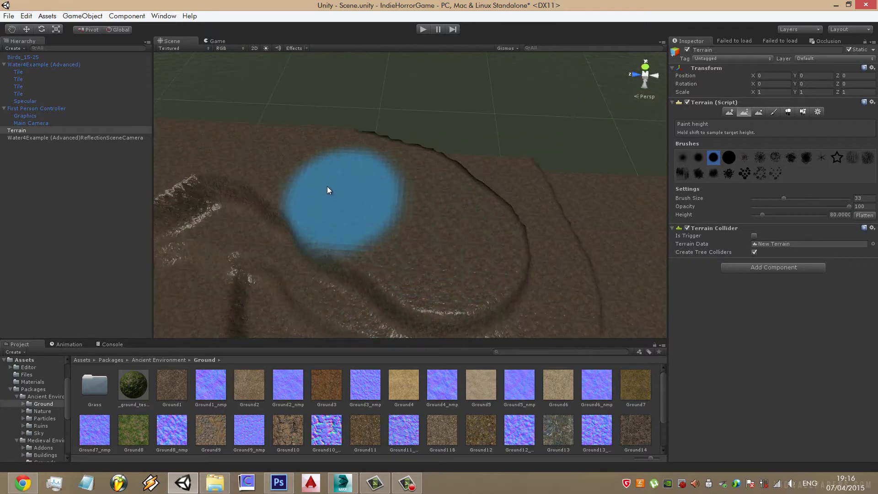
mouse_move(378, 238)
mouse_down()
mouse_move(338, 128)
mouse_move(312, 219)
mouse_up()
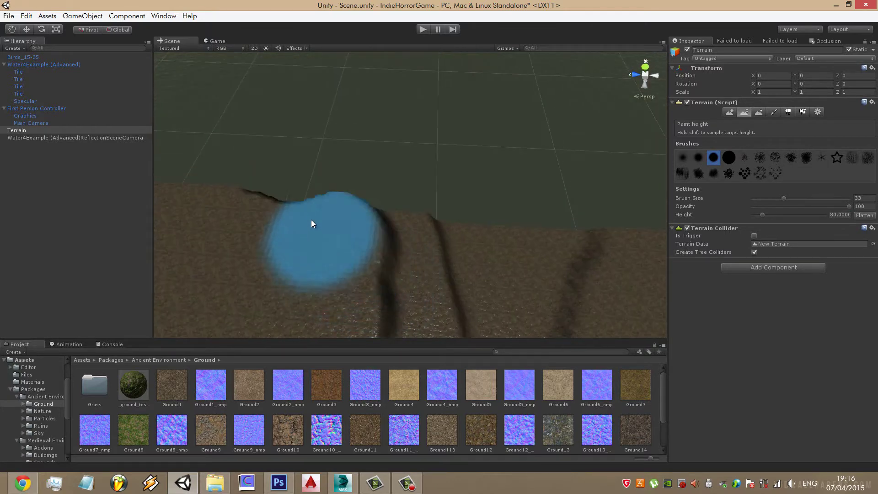
middle_drag(311, 219, 489, 182)
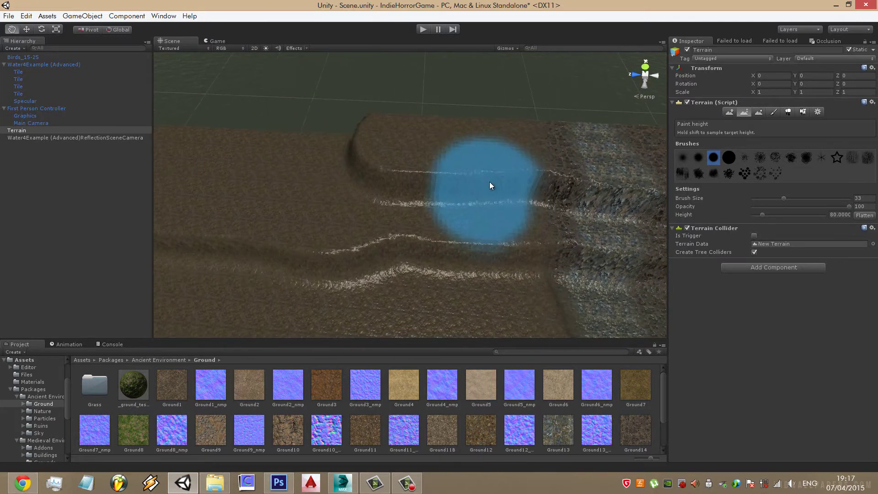
mouse_move(273, 131)
mouse_down()
mouse_move(589, 139)
mouse_move(222, 301)
mouse_up()
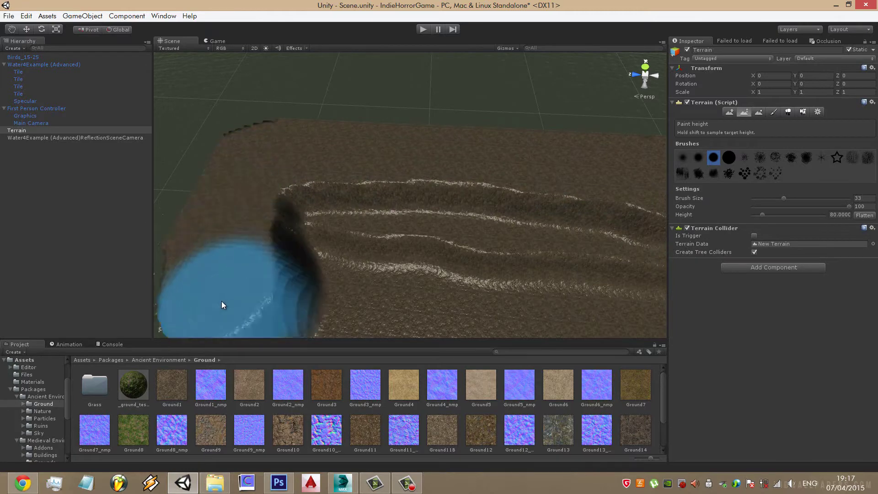
drag(334, 175, 300, 318)
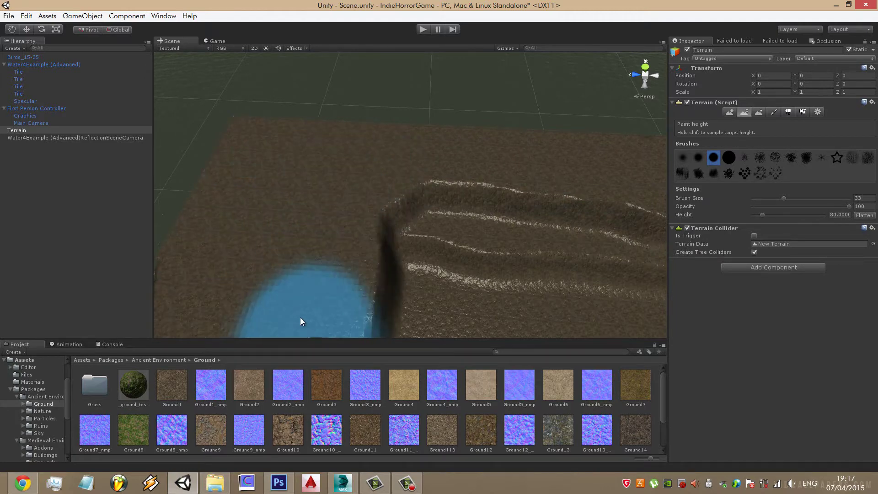
alt+drag(460, 166, 384, 183)
Lower the target height to 65
click(845, 216)
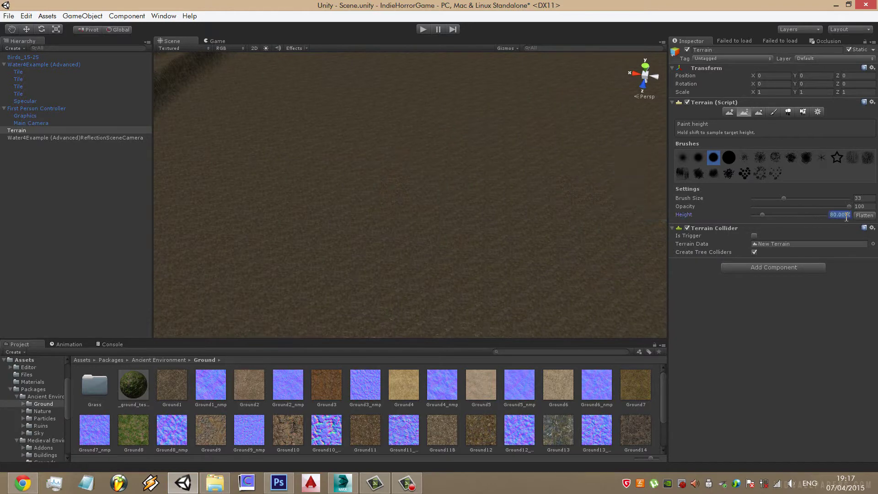
text(65)
mouse_move(517, 202)
alt+mouse_down()
mouse_move(366, 172)
mouse_move(453, 230)
mouse_move(377, 194)
mouse_move(384, 196)
alt+mouse_up()
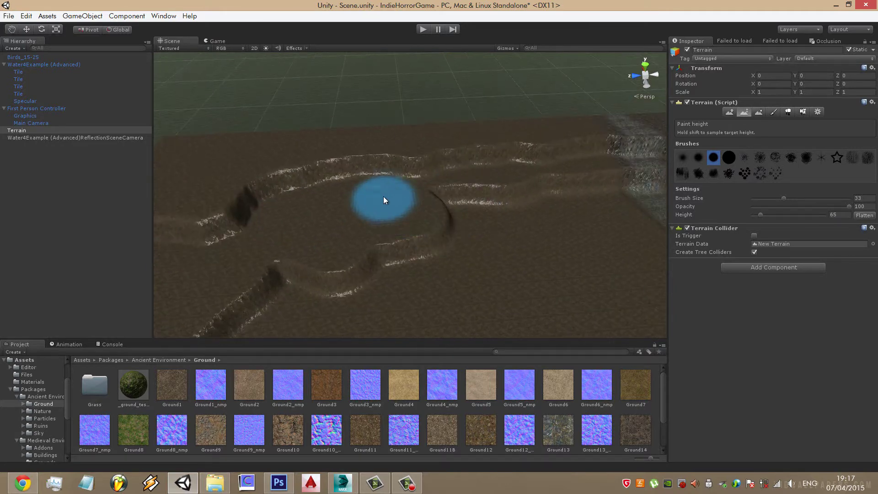
Set the height to 60 and flatten a ring-shaped terrace into the raised patch
click(833, 214)
text(60)
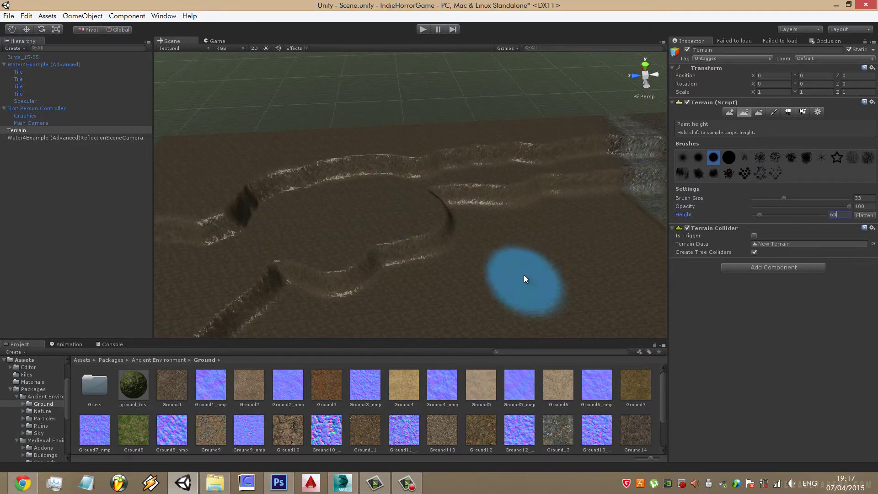
drag(476, 220, 459, 212)
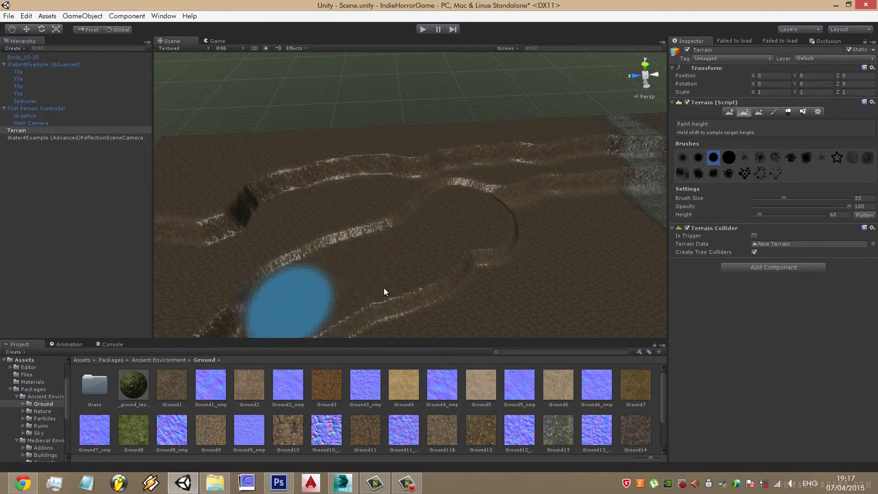
Orbit, pan and zoom over the cliff, crater and river crossing
middle_drag(619, 193, 503, 220)
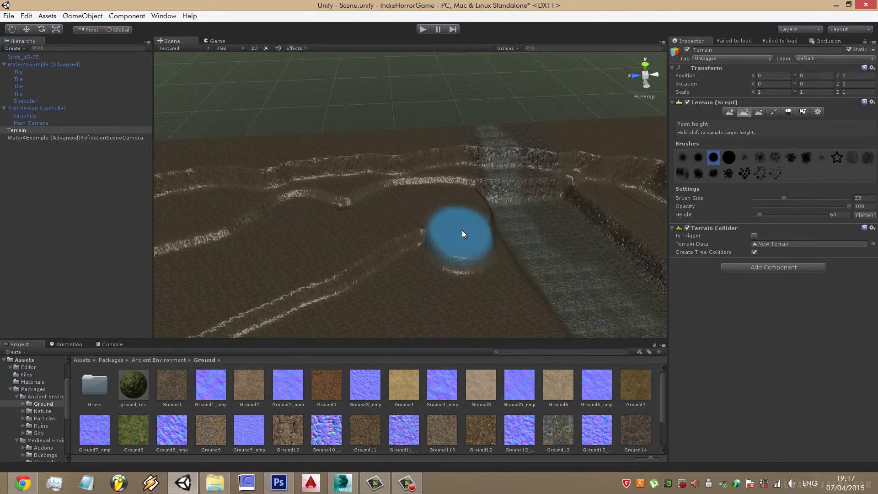
mouse_move(490, 246)
alt+mouse_down()
mouse_move(353, 283)
mouse_move(435, 173)
alt+mouse_up()
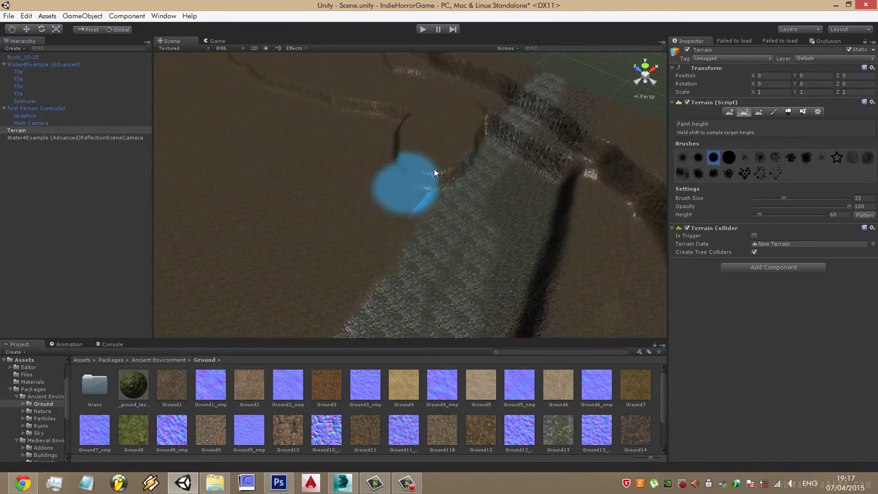
middle_drag(435, 172, 342, 247)
mouse_move(342, 247)
alt+mouse_down()
mouse_move(647, 259)
mouse_move(567, 248)
mouse_move(481, 199)
alt+mouse_up()
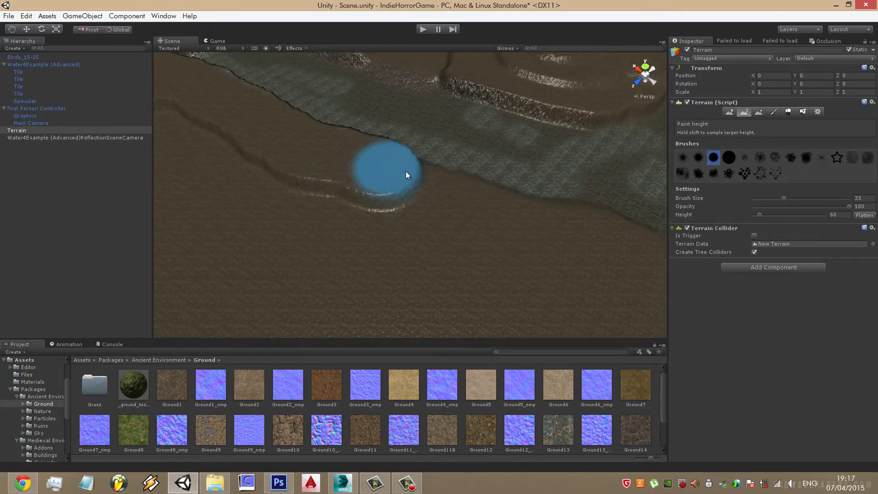
scroll(456, 177, up, 2)
alt+drag(328, 159, 462, 208)
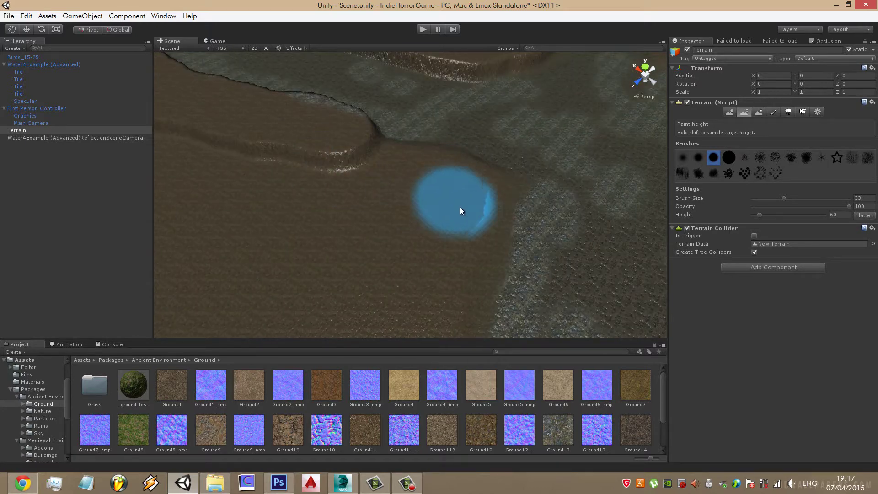
mouse_move(416, 251)
alt+mouse_down()
mouse_move(463, 191)
mouse_move(603, 237)
mouse_move(518, 221)
mouse_move(542, 242)
mouse_move(504, 258)
alt+mouse_up()
mouse_move(504, 258)
middle_down()
mouse_move(546, 257)
mouse_move(417, 196)
middle_up()
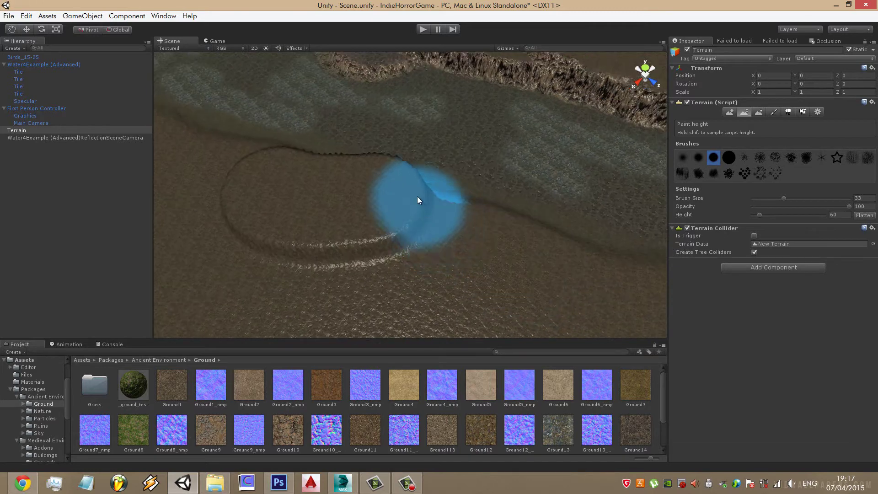
scroll(432, 225, up, 3)
scroll(332, 208, up, 2)
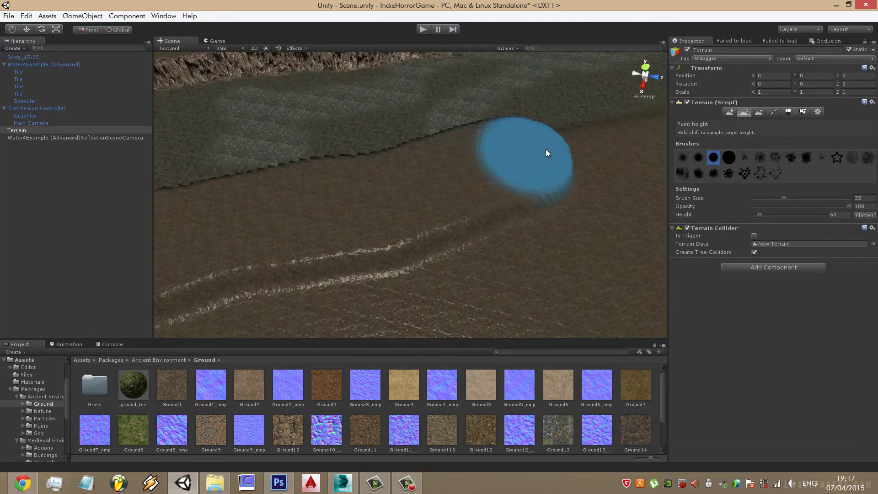
scroll(454, 190, down, 3)
alt+drag(551, 188, 422, 133)
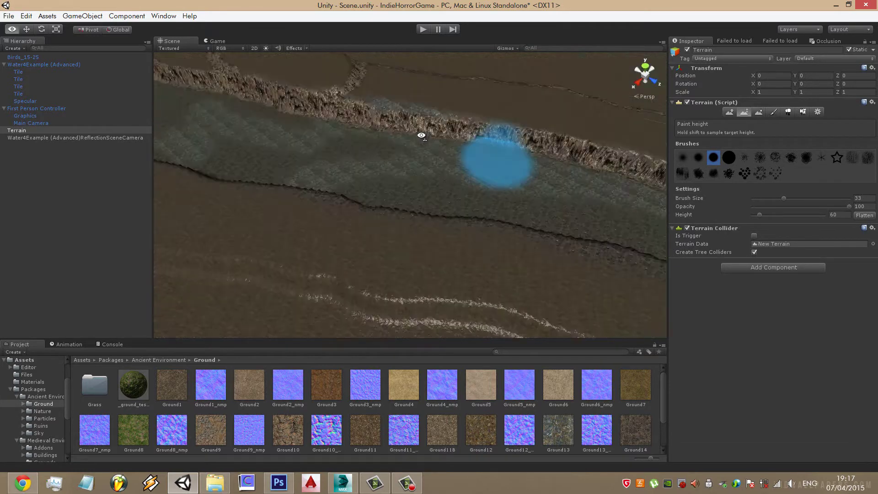
scroll(418, 191, down, 3)
middle_drag(450, 167, 409, 196)
scroll(409, 196, up, 3)
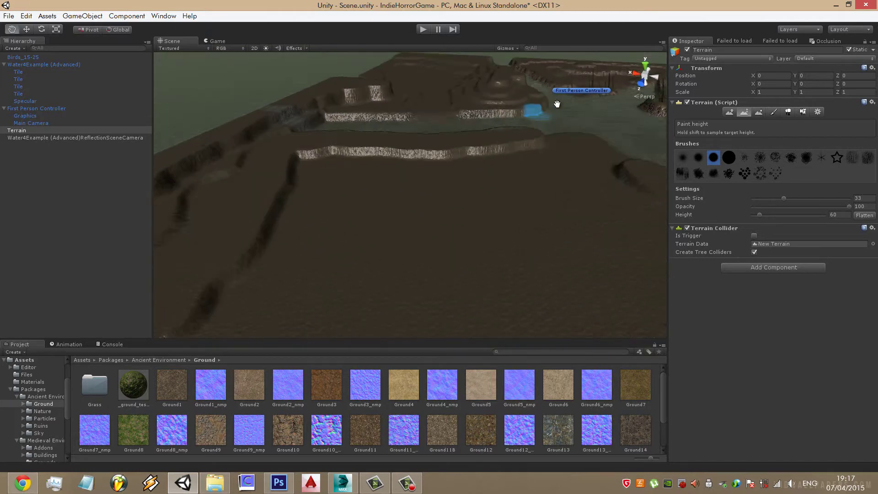
scroll(430, 180, up, 3)
scroll(421, 153, up, 2)
Flatten the right and upper ridges into plateau edges at height 60
drag(594, 145, 350, 118)
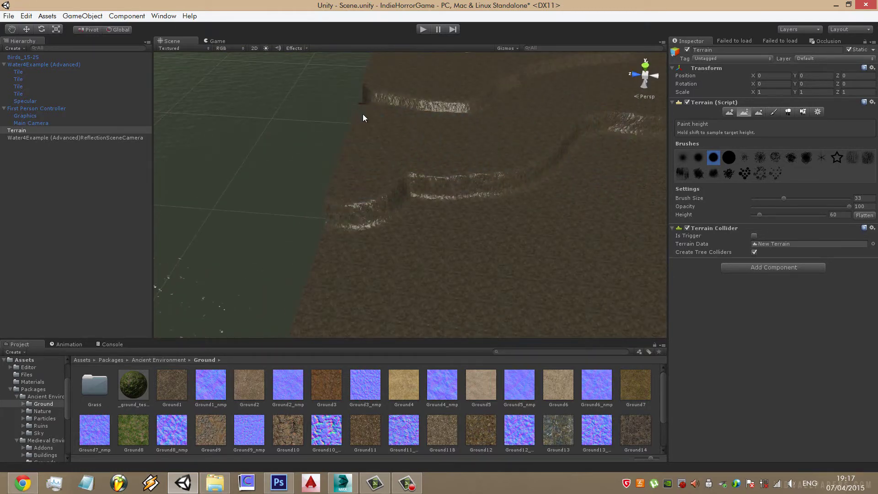
mouse_move(364, 108)
mouse_down()
mouse_move(389, 138)
mouse_move(566, 150)
mouse_move(443, 157)
mouse_move(552, 181)
mouse_move(614, 235)
mouse_move(339, 155)
mouse_move(598, 188)
mouse_move(595, 142)
mouse_move(407, 75)
mouse_up()
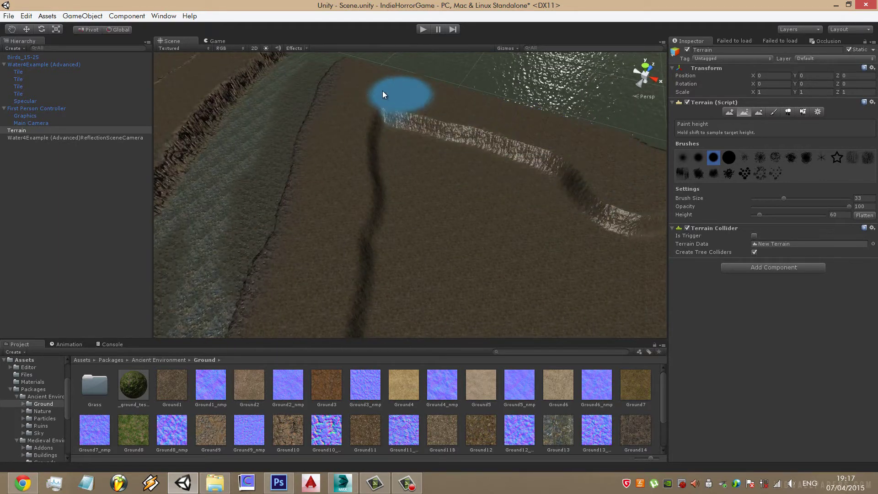
mouse_move(514, 117)
alt+mouse_down()
mouse_move(414, 196)
mouse_move(386, 158)
mouse_move(322, 131)
mouse_move(844, 202)
alt+mouse_up()
Set the height to 65 and extend the plateau toward the ridge
click(840, 214)
text(6)
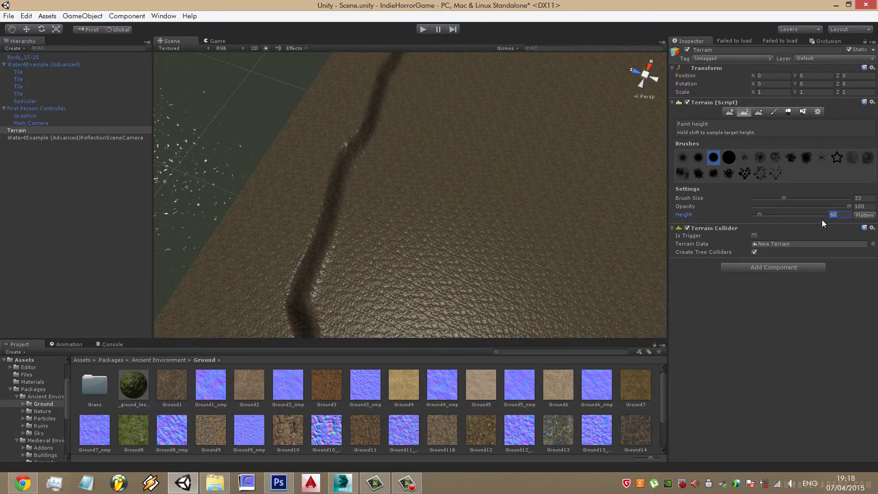
text(5)
mouse_move(453, 214)
alt+mouse_down()
mouse_move(567, 180)
mouse_move(522, 215)
mouse_move(471, 222)
alt+mouse_up()
mouse_move(562, 280)
alt+mouse_down()
mouse_move(655, 285)
mouse_move(479, 229)
alt+mouse_up()
alt+drag(488, 182, 567, 248)
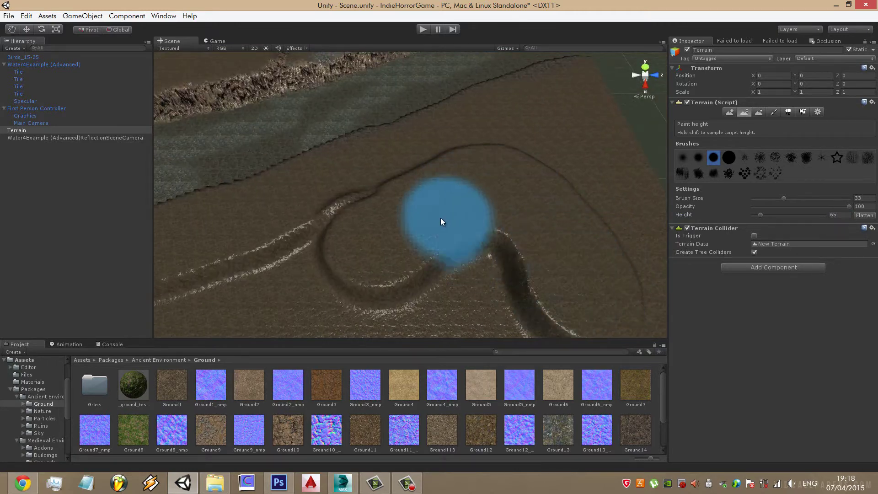
mouse_move(290, 264)
alt+mouse_down()
mouse_move(512, 211)
mouse_move(538, 274)
mouse_move(374, 188)
mouse_move(424, 145)
alt+mouse_up()
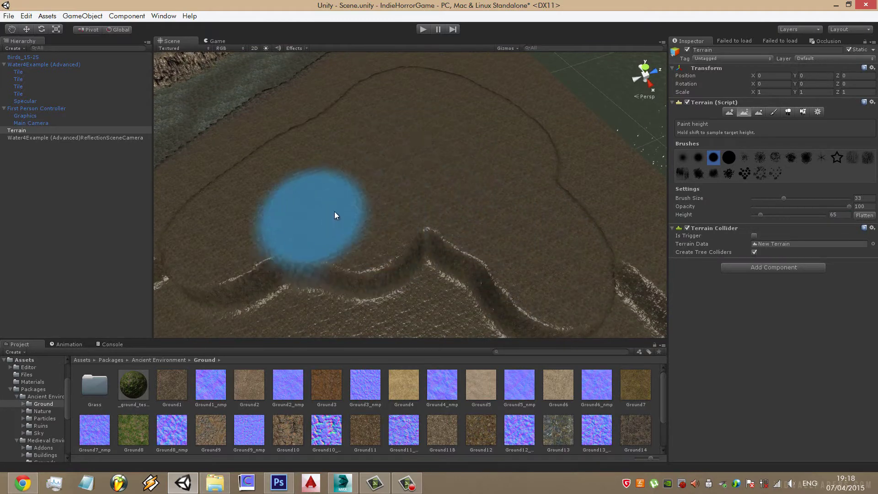
alt+drag(462, 231, 469, 217)
drag(338, 193, 378, 205)
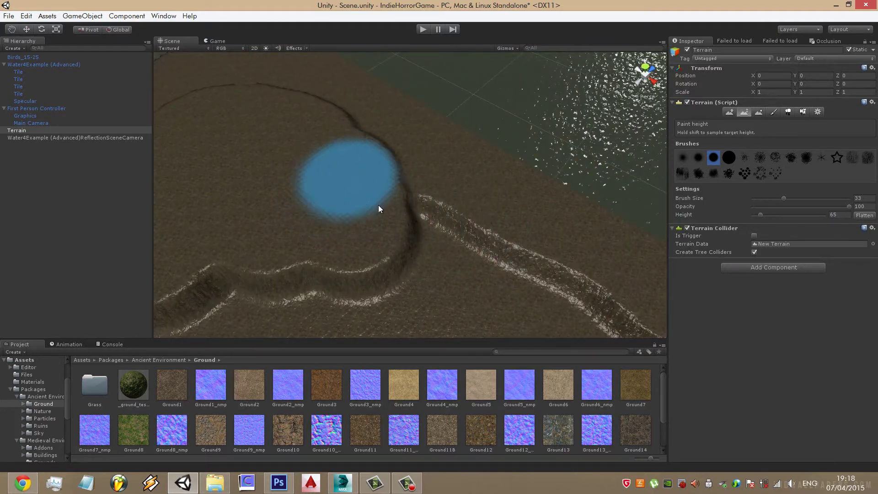
Try a deep pit at height 10 in the plateau, then undo it
click(837, 214)
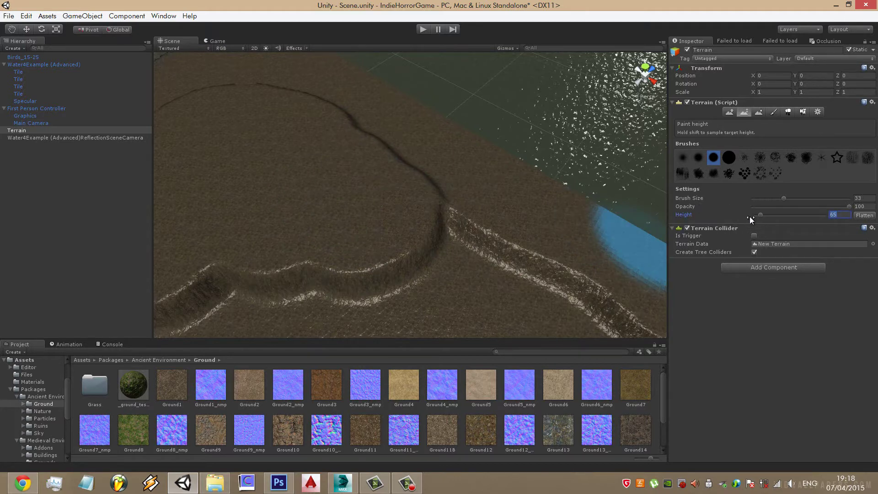
text(10)
mouse_move(429, 269)
alt+mouse_down()
mouse_move(424, 201)
mouse_move(339, 197)
alt+mouse_up()
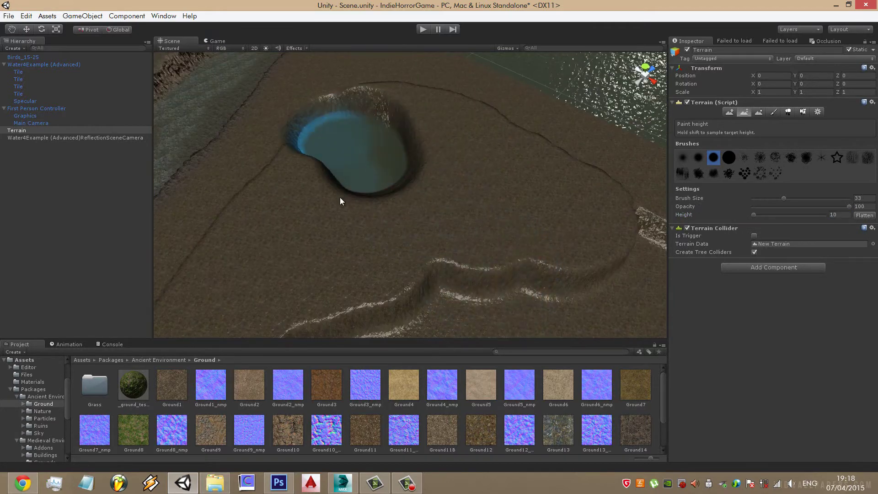
scroll(470, 204, up, 3)
key(ctrl+z)
click(837, 214)
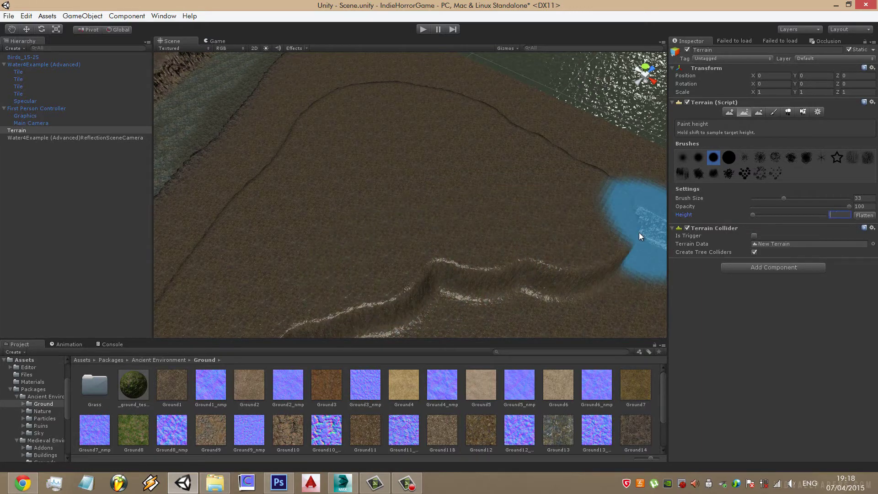
Set the height to 70 and frame the whole channel loop around the plateau
text(70)
mouse_move(639, 233)
alt+mouse_down()
mouse_move(396, 148)
mouse_move(634, 155)
alt+mouse_up()
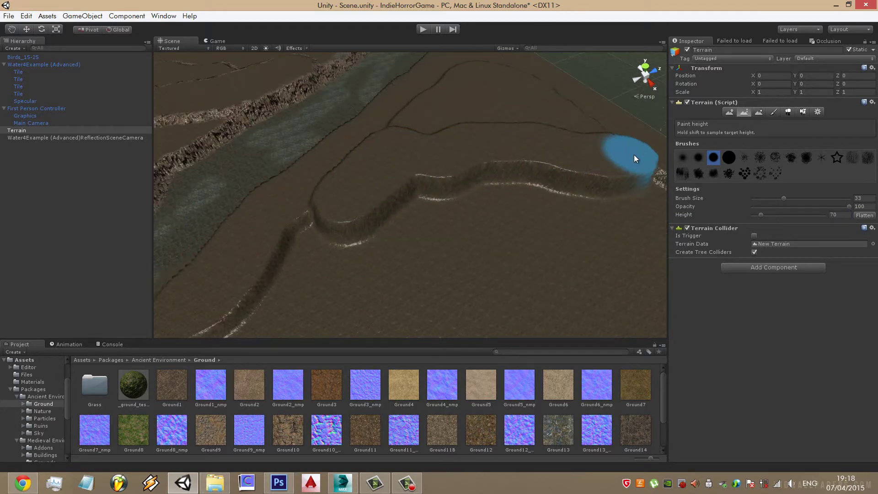
middle_drag(634, 154, 314, 207)
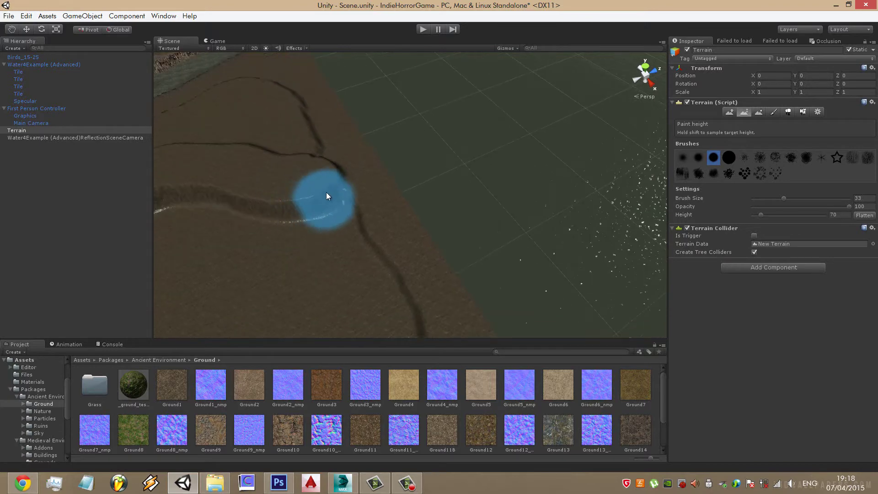
mouse_move(326, 196)
alt+mouse_down()
mouse_move(385, 237)
mouse_move(282, 241)
alt+mouse_up()
scroll(282, 241, up, 3)
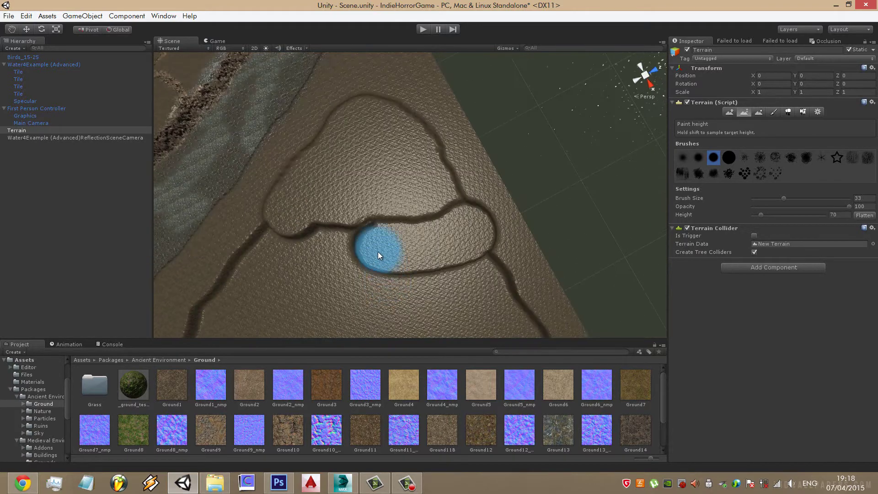
Carve the looping channel at height 70 from the upper trench around and leftward
drag(377, 251, 358, 251)
scroll(394, 213, up, 2)
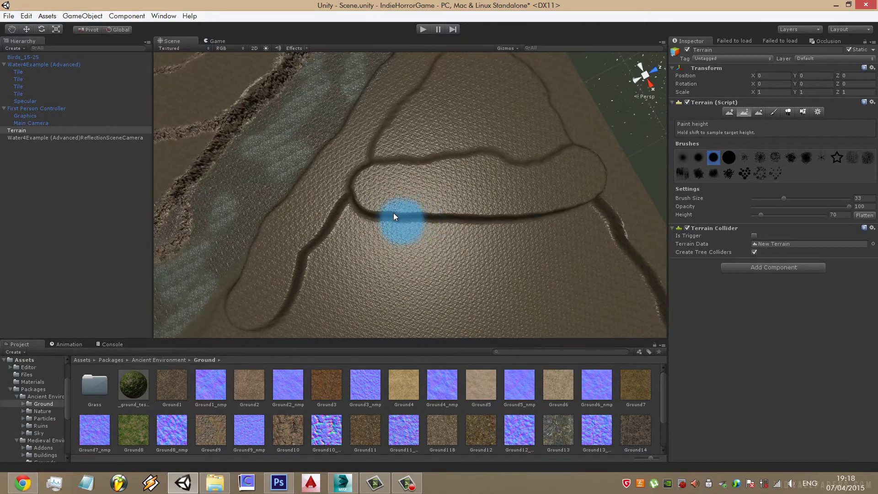
mouse_move(394, 217)
mouse_down()
mouse_move(338, 234)
mouse_move(375, 162)
mouse_up()
scroll(394, 152, up, 2)
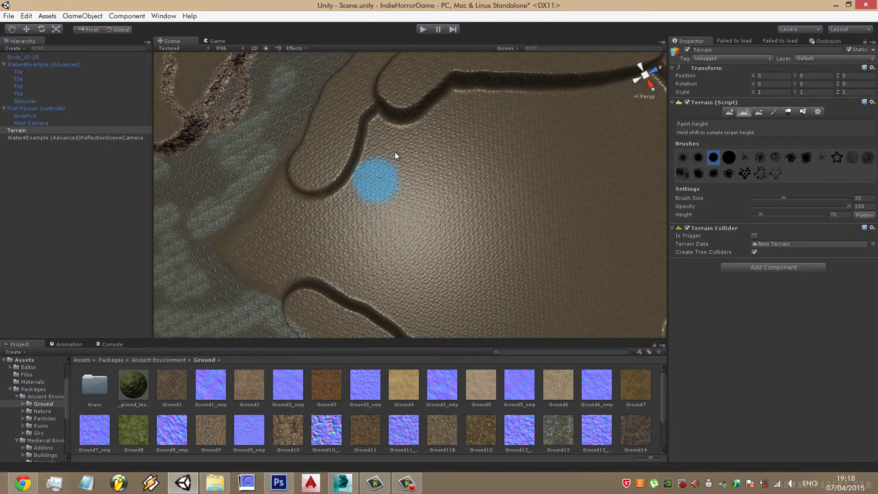
drag(383, 112, 360, 172)
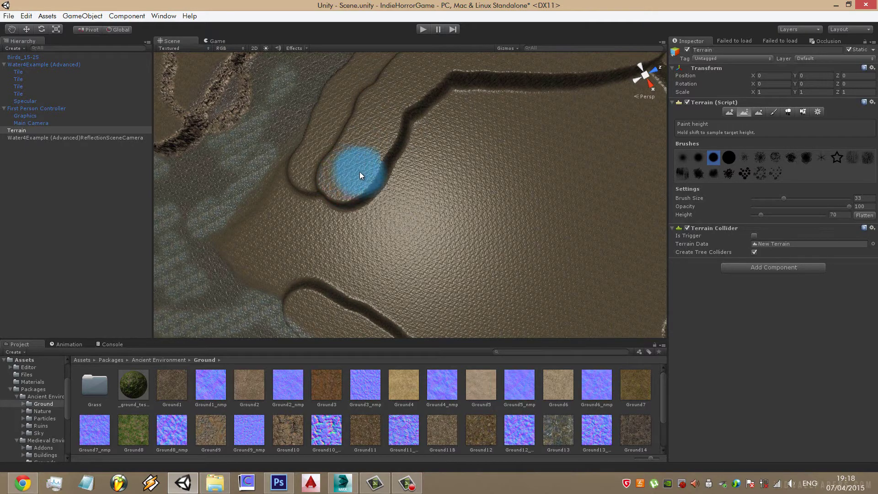
scroll(361, 173, up, 3)
mouse_move(416, 193)
mouse_down()
mouse_move(380, 183)
mouse_move(458, 162)
mouse_move(405, 155)
mouse_move(464, 179)
mouse_move(450, 210)
mouse_move(455, 202)
mouse_move(650, 183)
mouse_up()
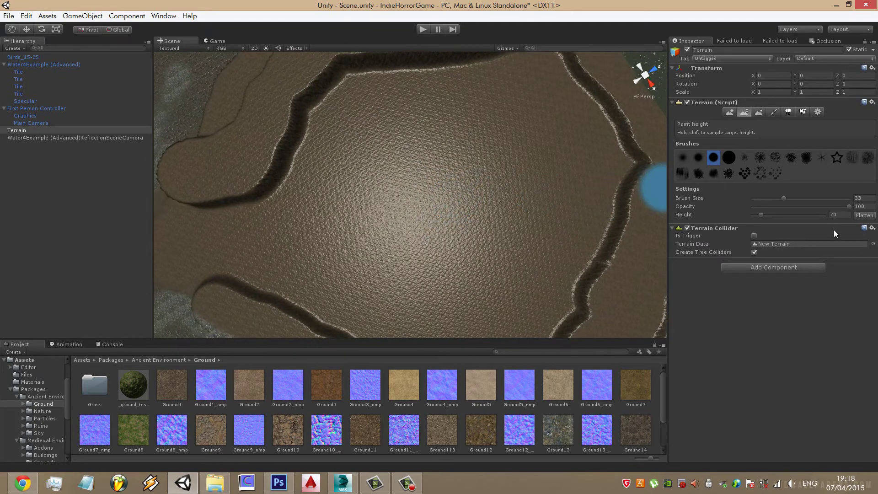
click(838, 218)
Flatten a broad basin at height 45, first with brush size 82, then 37
text(4)
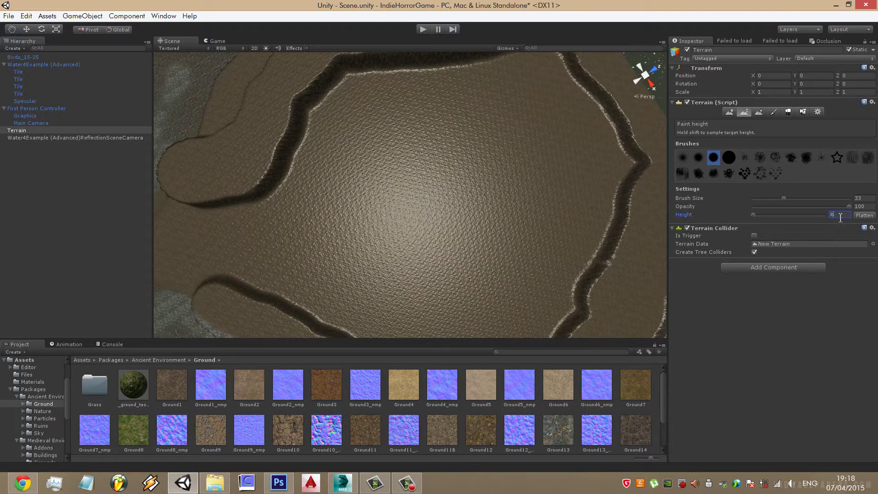
text(5)
drag(784, 198, 814, 199)
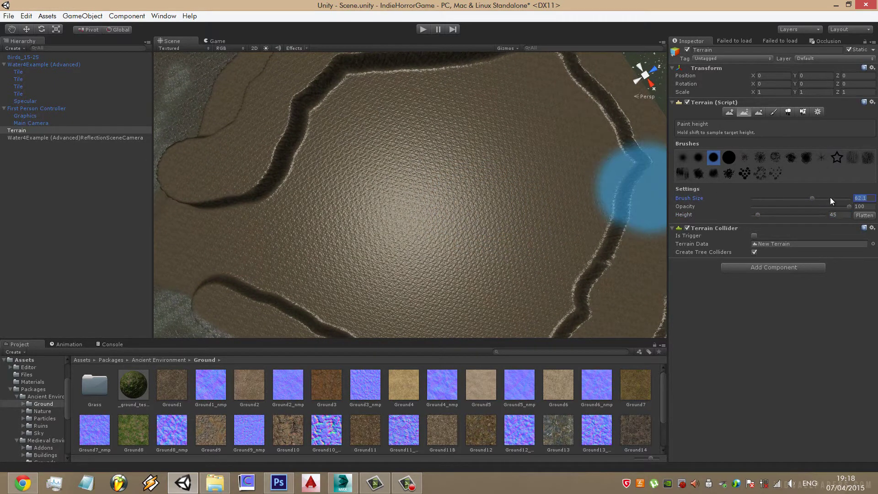
click(832, 199)
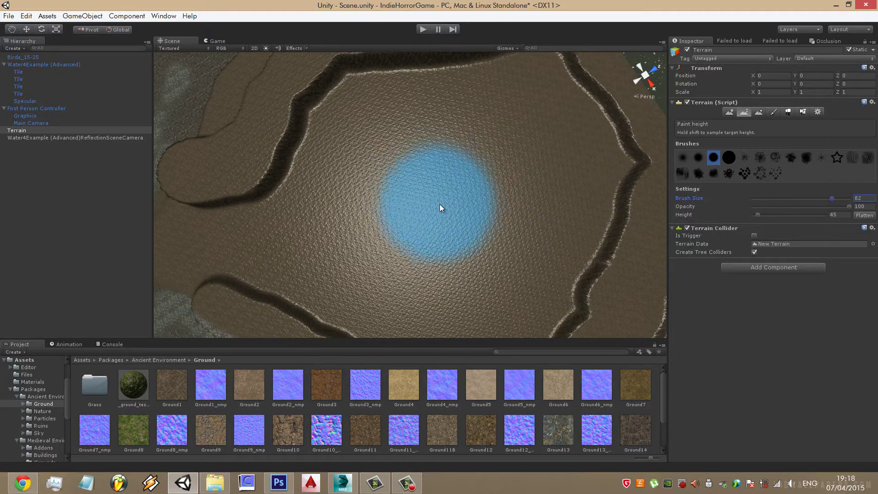
click(440, 204)
mouse_move(440, 204)
alt+mouse_down()
mouse_move(485, 224)
mouse_move(420, 239)
mouse_move(379, 273)
alt+mouse_up()
click(787, 199)
mouse_move(378, 272)
middle_down()
mouse_move(390, 229)
mouse_move(395, 237)
middle_up()
mouse_move(396, 237)
mouse_down()
mouse_move(410, 248)
mouse_move(487, 225)
mouse_move(364, 225)
mouse_move(413, 158)
mouse_move(391, 199)
mouse_move(366, 189)
mouse_move(484, 215)
mouse_move(453, 263)
mouse_move(486, 295)
mouse_move(481, 263)
mouse_move(431, 242)
mouse_move(502, 193)
mouse_move(481, 123)
mouse_move(480, 153)
mouse_move(494, 162)
mouse_up()
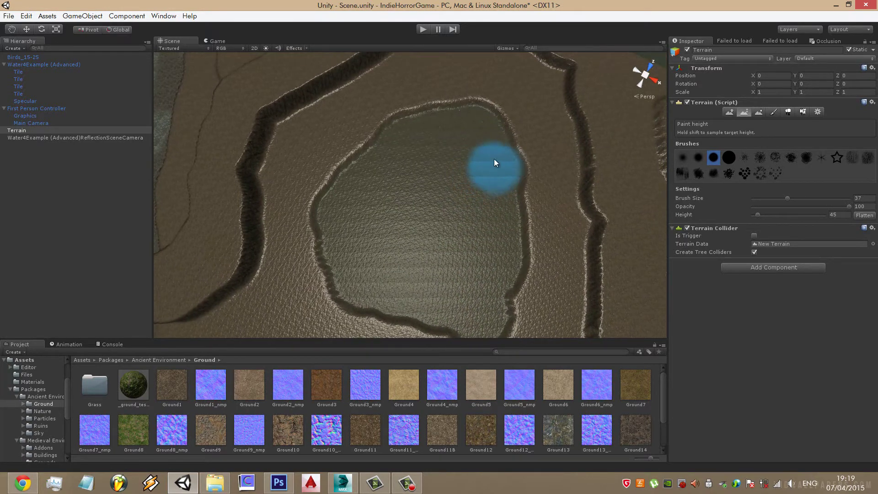
Orbit over the flooded basin toward the far cliffs
mouse_move(467, 119)
alt+mouse_down()
mouse_move(433, 209)
mouse_move(355, 255)
mouse_move(342, 247)
mouse_move(402, 199)
mouse_move(337, 276)
mouse_move(407, 270)
mouse_move(485, 287)
mouse_move(490, 226)
mouse_move(480, 186)
mouse_move(553, 251)
mouse_move(558, 219)
mouse_move(647, 186)
mouse_move(499, 251)
mouse_move(453, 158)
mouse_move(477, 185)
mouse_move(419, 139)
mouse_move(418, 276)
mouse_move(492, 182)
alt+mouse_up()
middle_drag(493, 182, 484, 150)
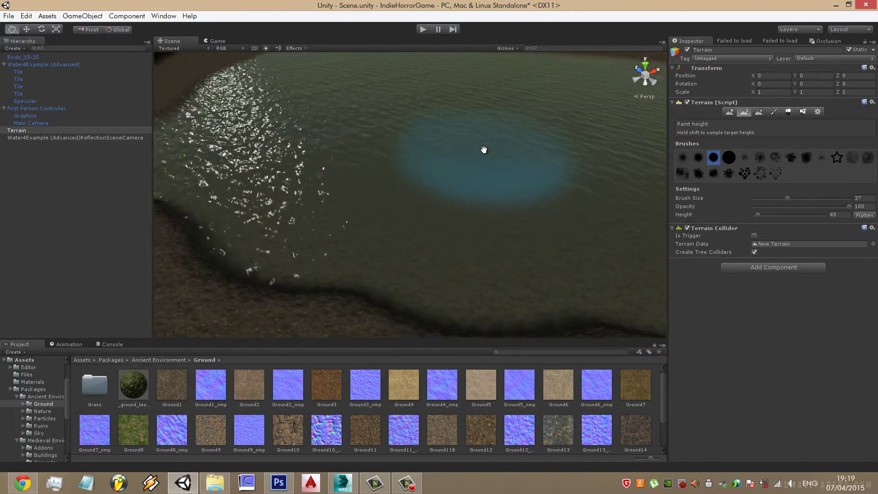
mouse_move(484, 150)
alt+mouse_down()
mouse_move(480, 104)
mouse_move(447, 151)
mouse_move(462, 163)
mouse_move(495, 186)
mouse_move(502, 173)
mouse_move(514, 204)
mouse_move(608, 212)
alt+mouse_up()
Switch to Smooth Height with opacity 3, framing the dark crack
click(759, 112)
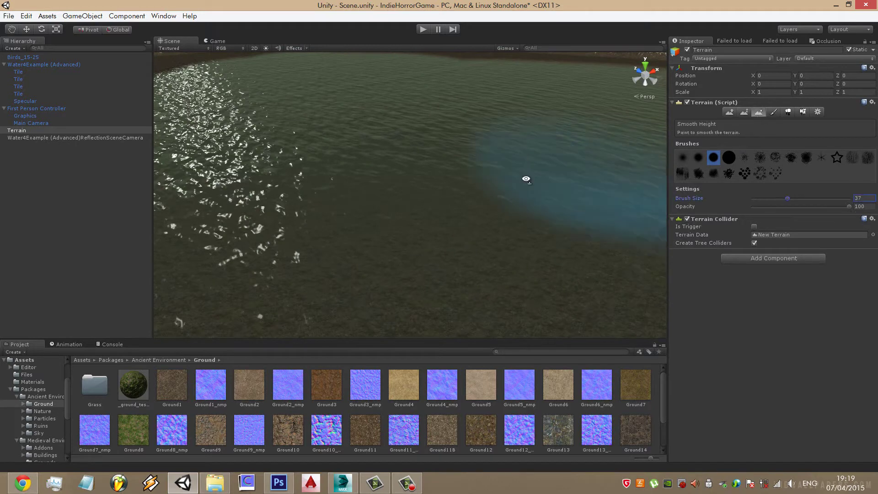
scroll(514, 209, down, 5)
scroll(515, 209, down, 2)
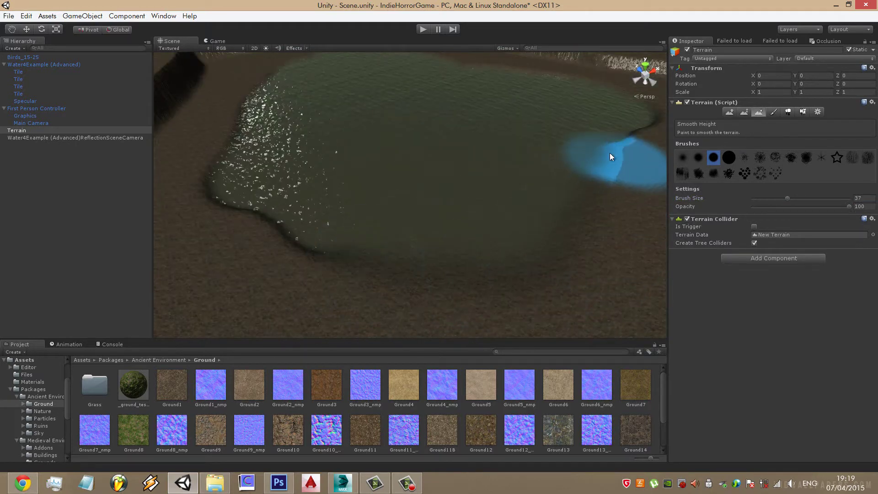
mouse_move(288, 133)
alt+mouse_down()
mouse_move(304, 183)
mouse_move(248, 232)
alt+mouse_up()
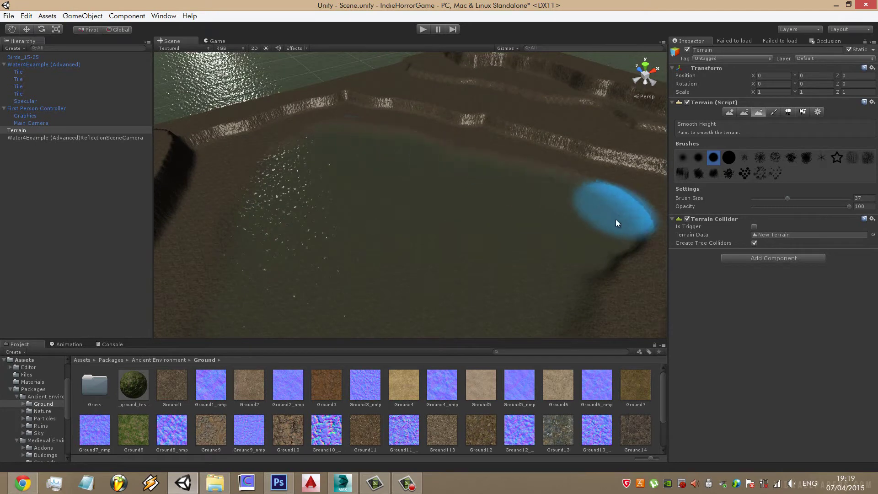
mouse_move(568, 313)
alt+mouse_down()
mouse_move(427, 247)
mouse_move(661, 227)
alt+mouse_up()
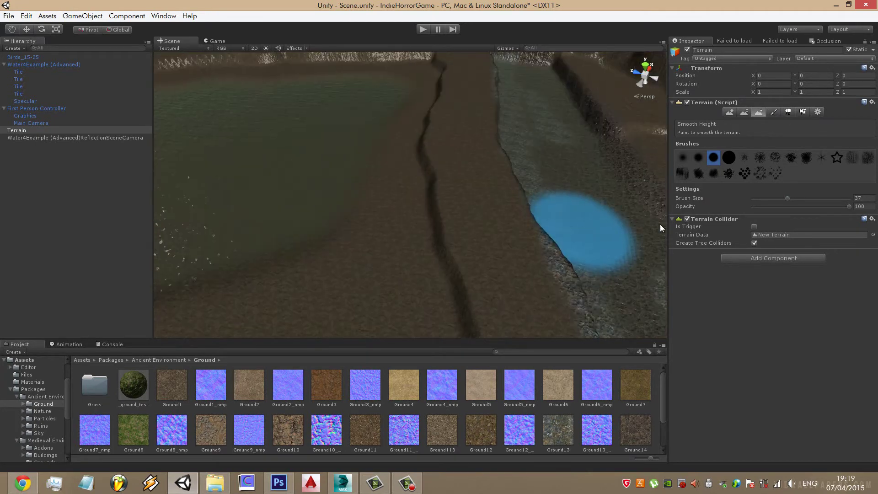
click(864, 206)
text(3)
key(Return)
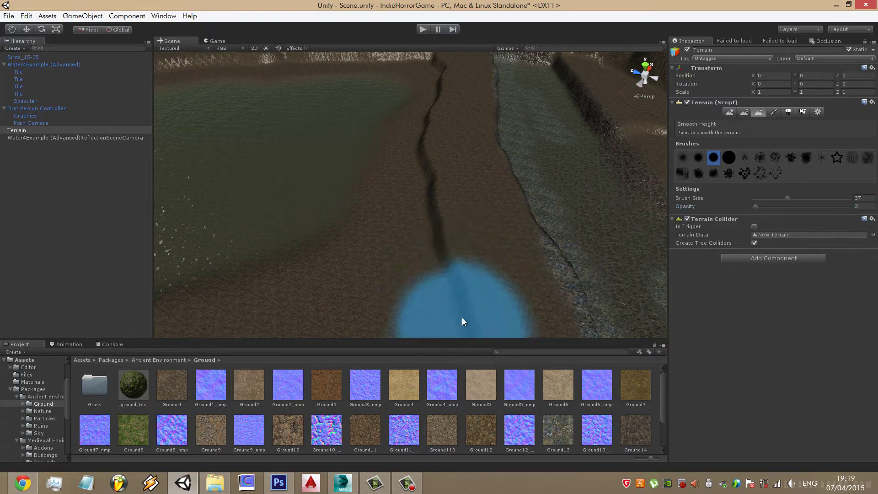
Gently smooth the ridges running along the crack
alt+drag(552, 329, 522, 254)
alt+drag(459, 138, 513, 259)
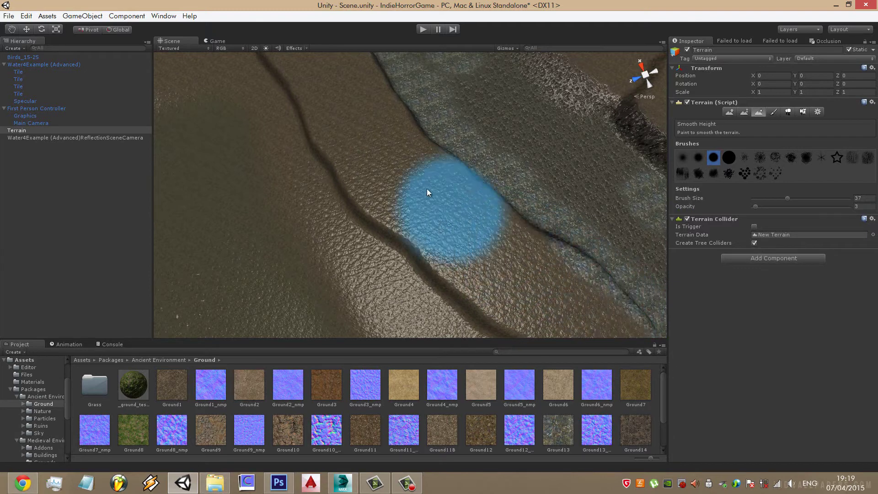
alt+drag(427, 188, 471, 296)
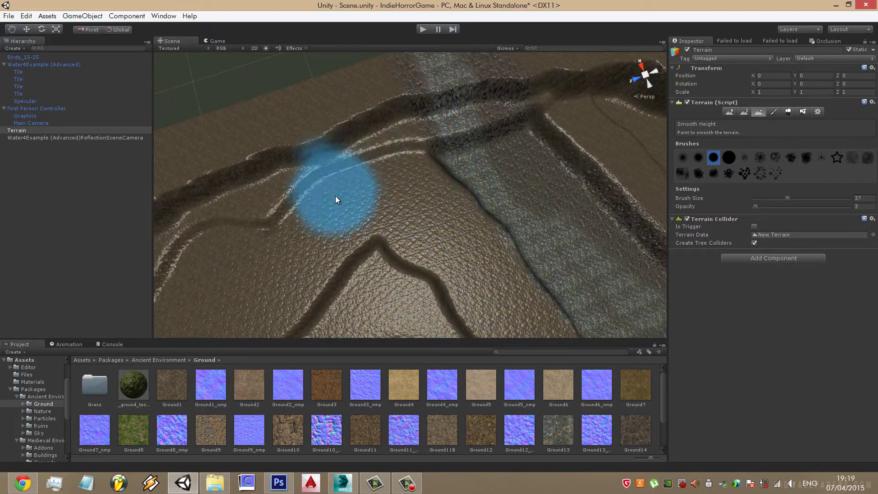
drag(336, 200, 356, 178)
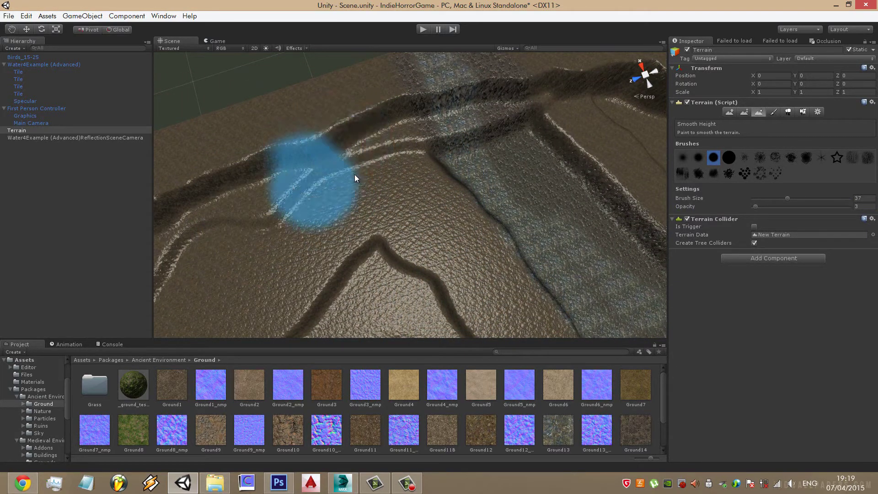
Set Smooth Height opacity to 5 and smooth the ridges across the crack
click(860, 207)
text(5)
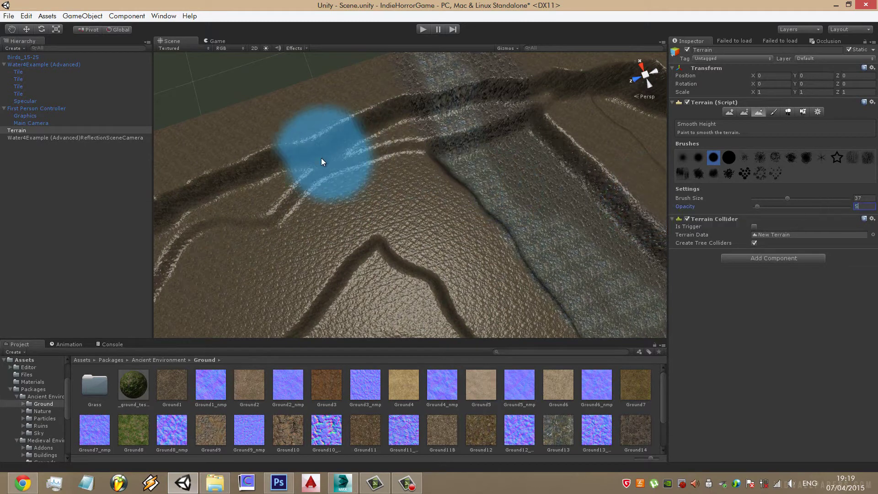
drag(321, 159, 282, 156)
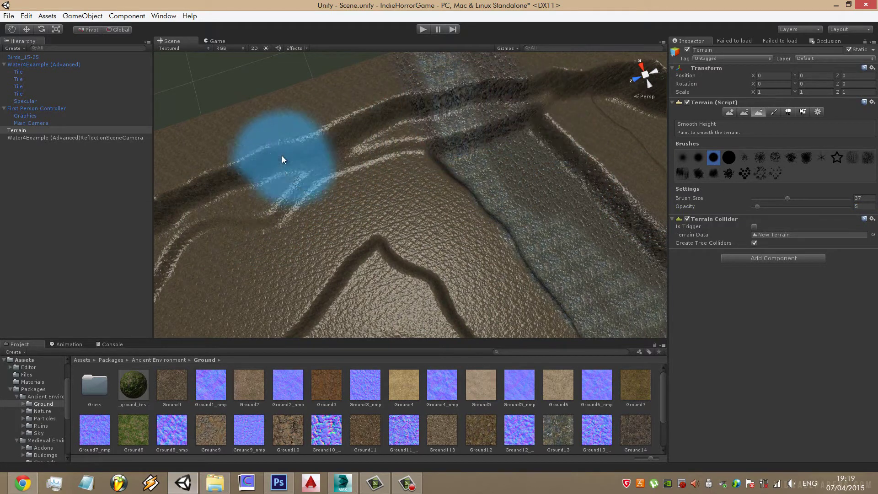
mouse_move(282, 155)
right_down()
mouse_move(330, 173)
mouse_move(539, 143)
right_up()
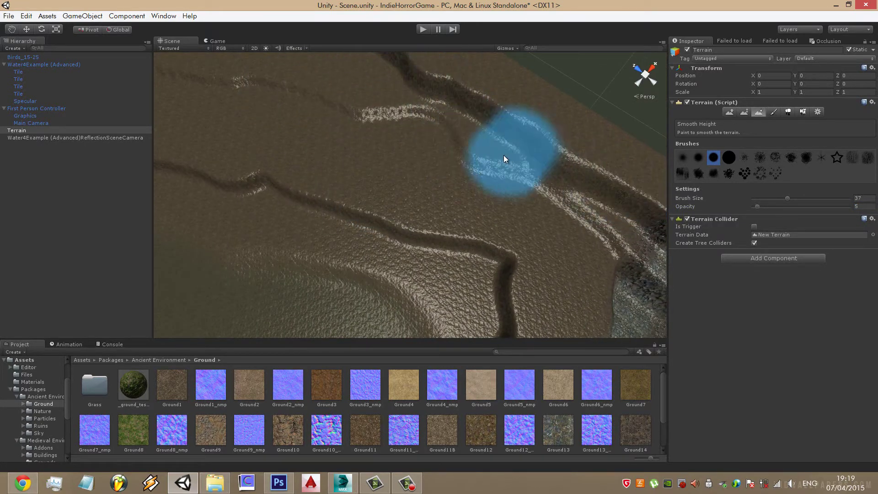
scroll(504, 155, down, 5)
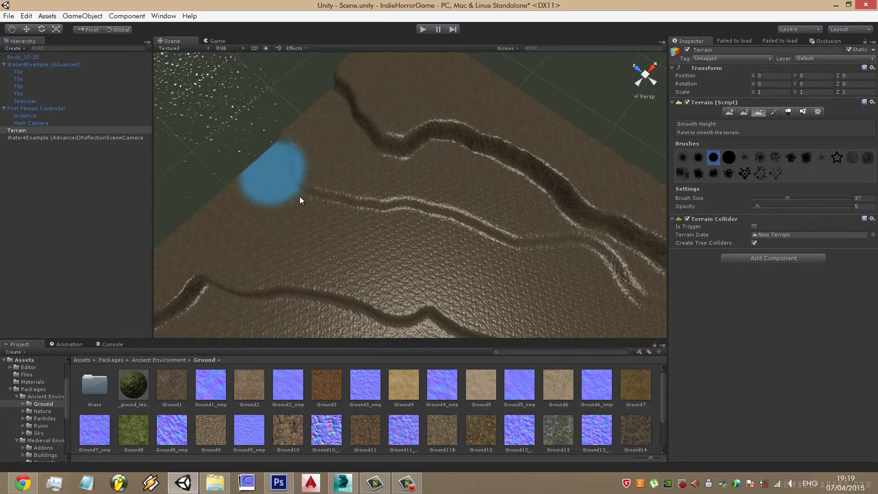
right_drag(357, 112, 413, 171)
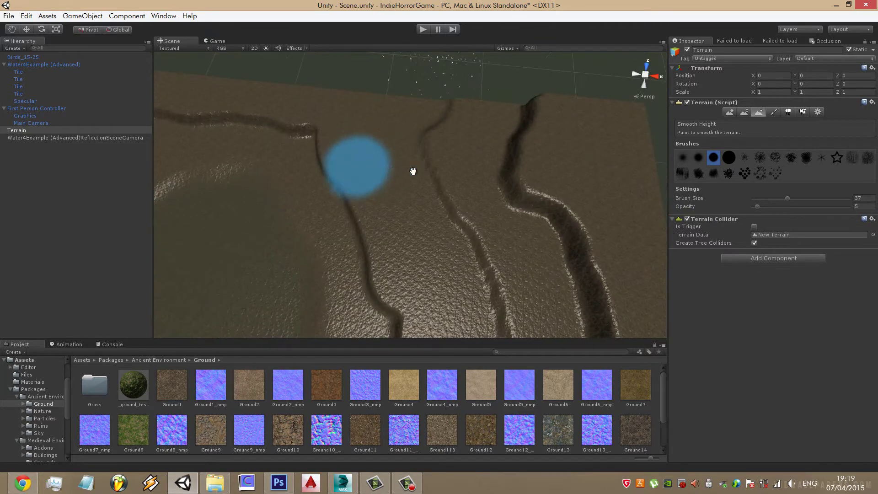
middle_drag(414, 171, 410, 120)
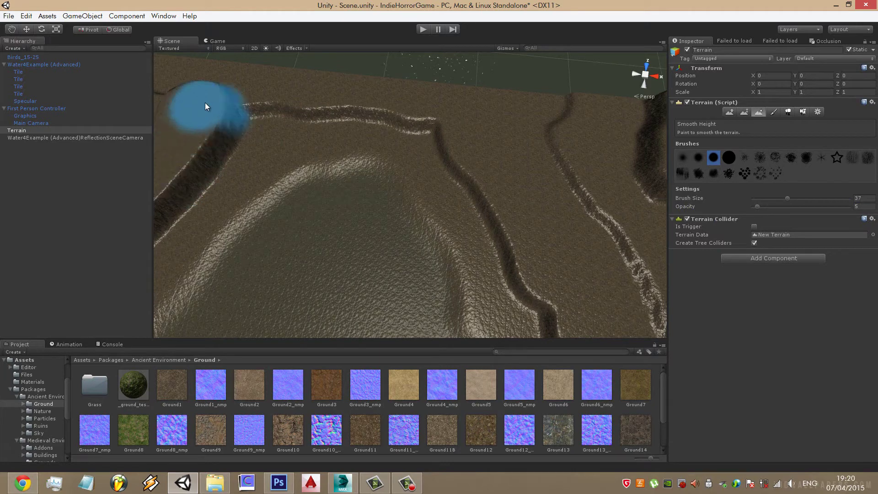
scroll(241, 160, down, 5)
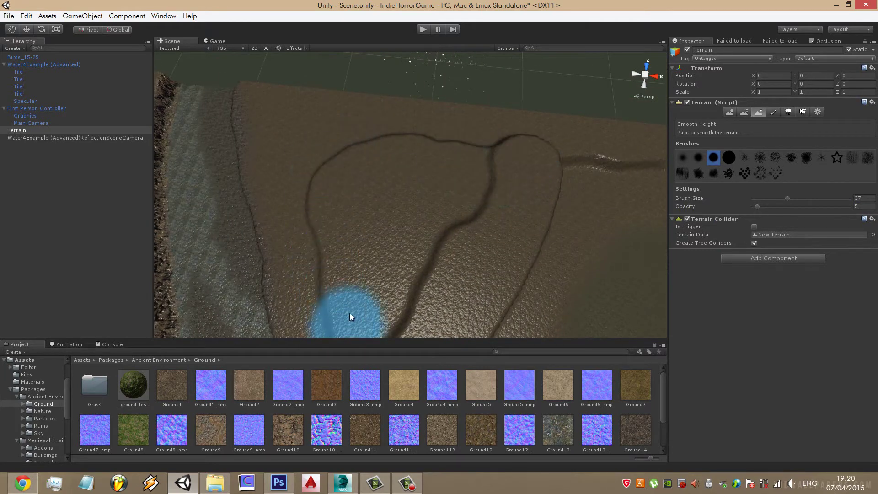
scroll(467, 252, up, 5)
Orbit over the channel loop and terrain edge to review the smoothed trenches
right_drag(372, 137, 410, 180)
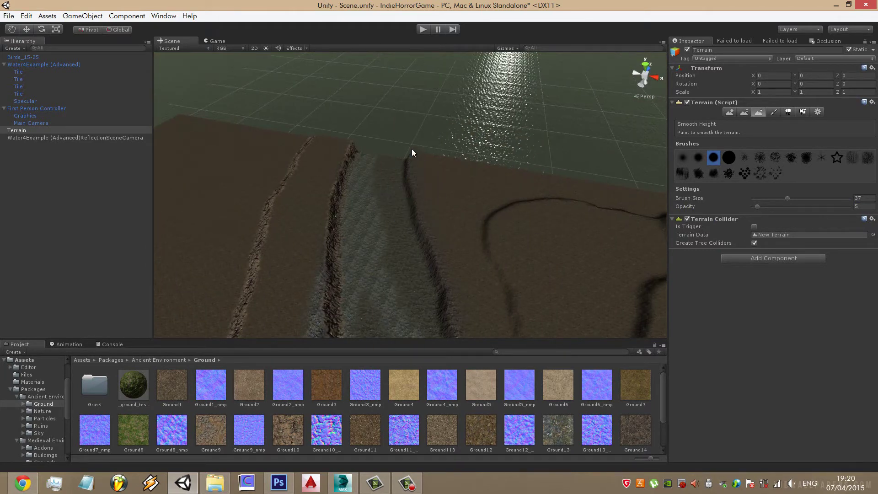
right_drag(412, 149, 580, 333)
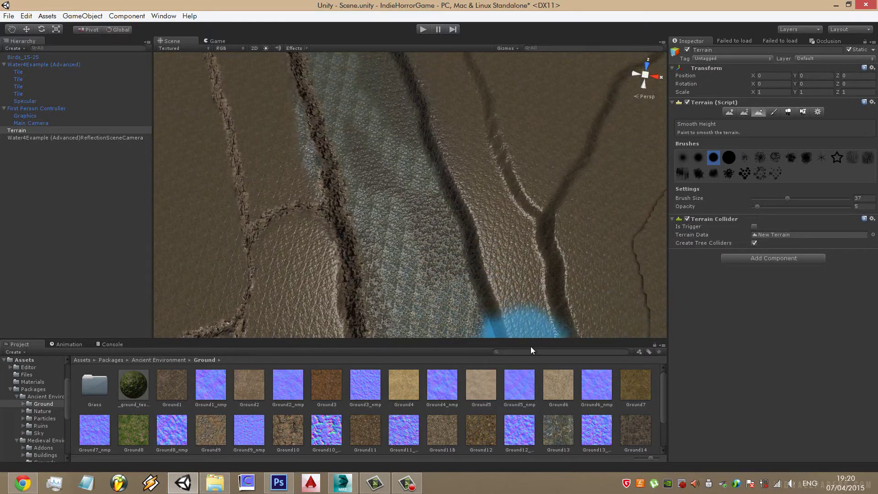
right_drag(570, 288, 456, 169)
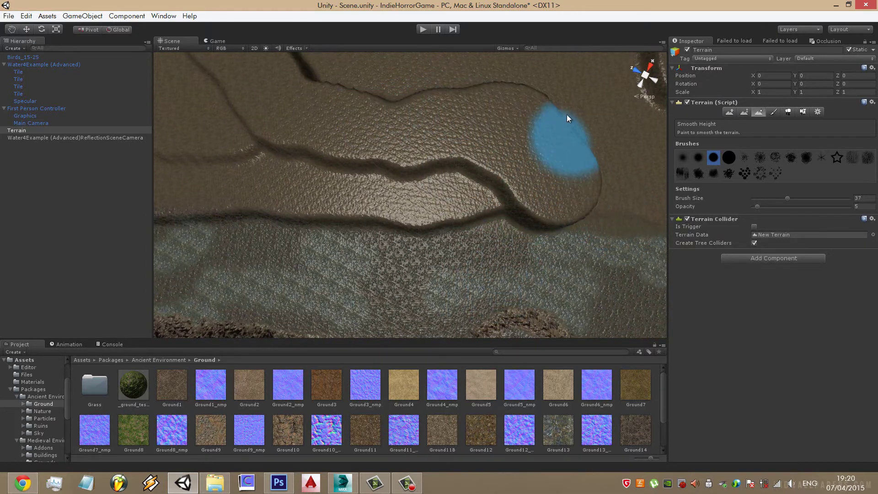
scroll(470, 119, up, 5)
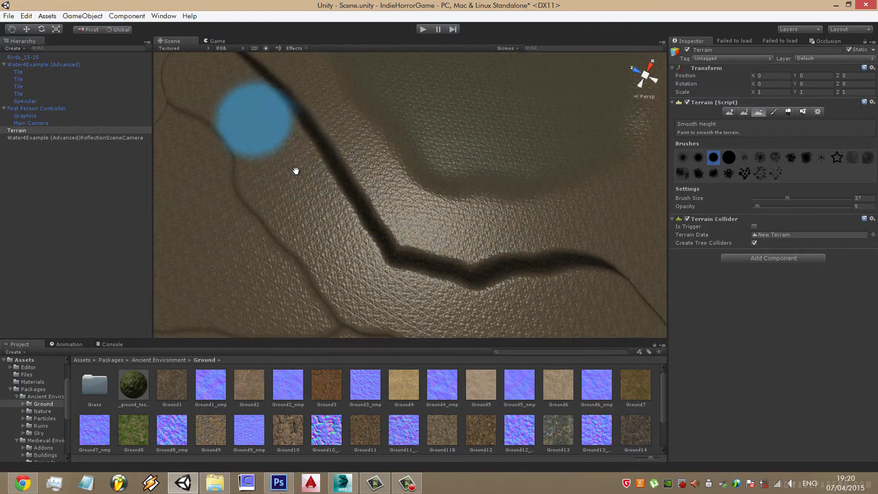
right_drag(296, 170, 438, 260)
right_drag(494, 229, 372, 179)
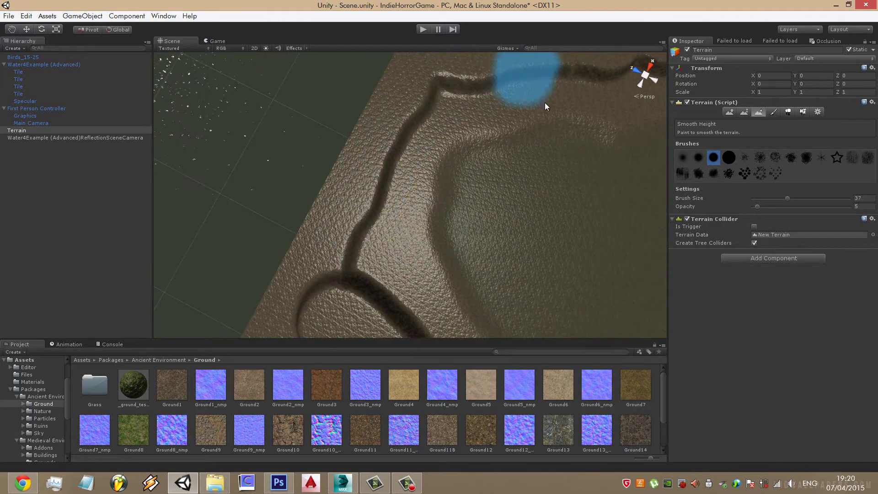
right_drag(544, 103, 402, 122)
scroll(506, 267, up, 3)
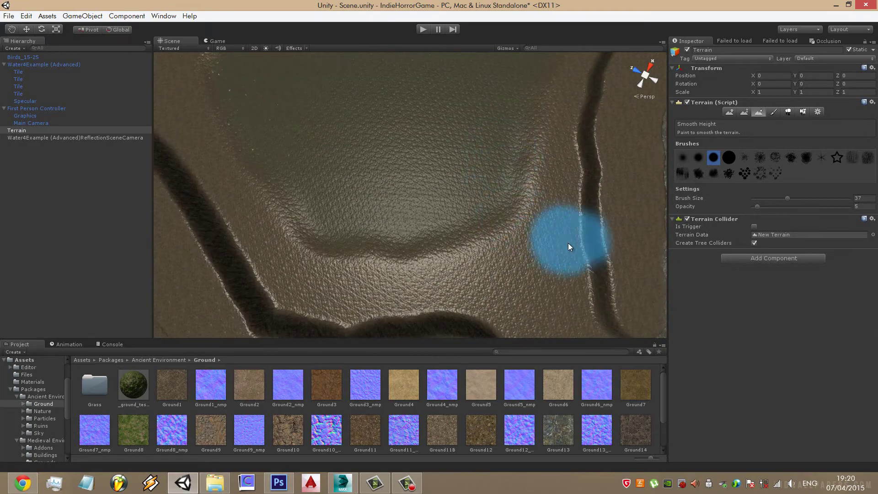
mouse_move(591, 181)
right_down()
mouse_move(525, 295)
mouse_move(593, 67)
right_up()
scroll(553, 210, up, 2)
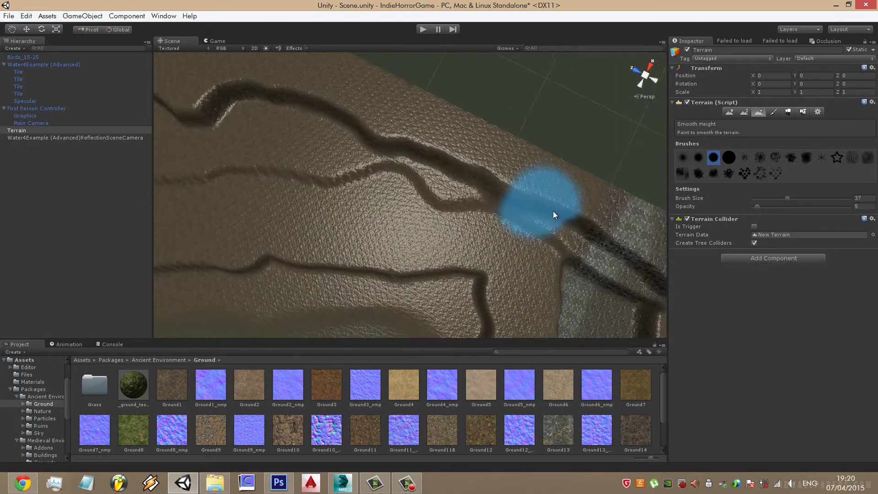
right_drag(345, 131, 627, 186)
scroll(408, 168, up, 3)
right_drag(346, 136, 440, 178)
scroll(463, 158, up, 4)
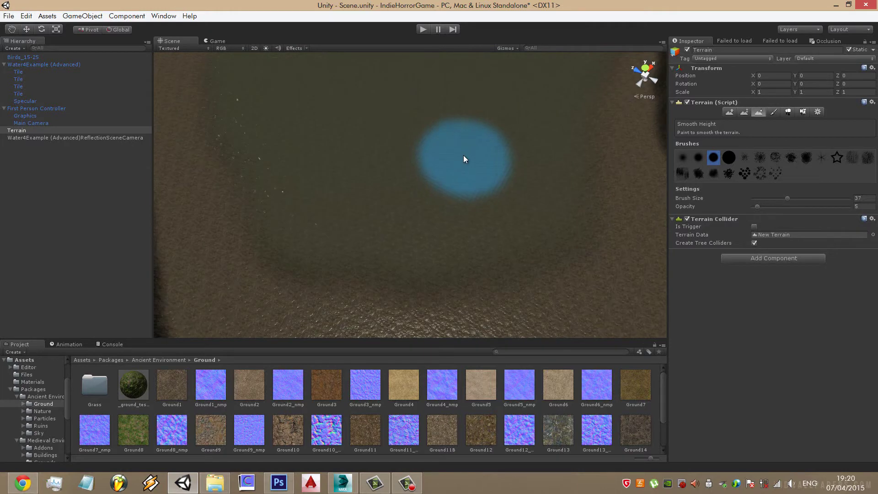
click(745, 112)
Raise the water bank's ridge line to height 48 with Paint Height
click(835, 213)
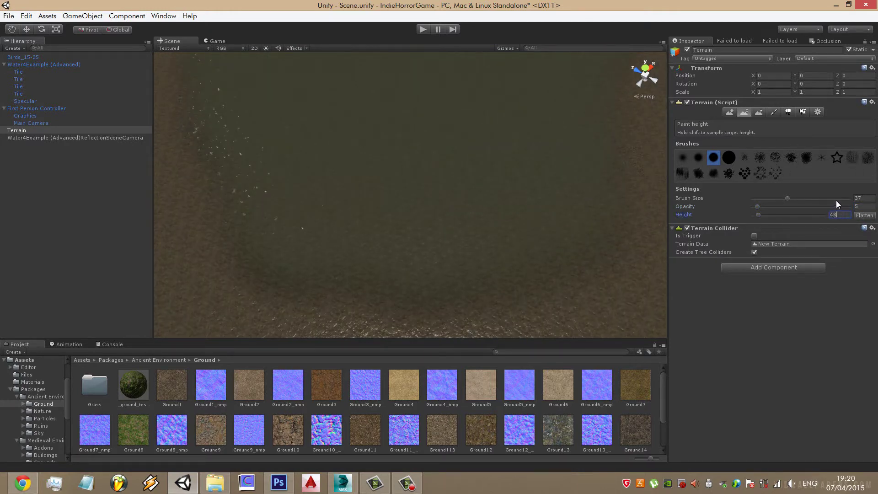
drag(638, 217, 472, 197)
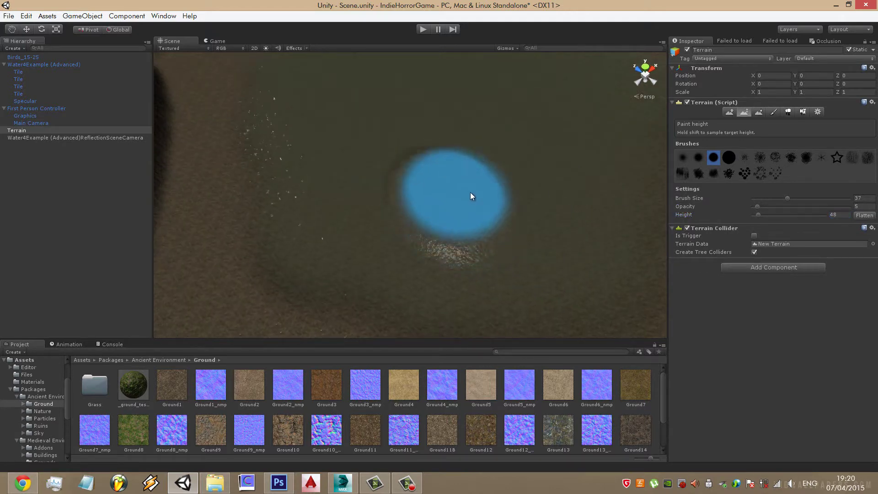
mouse_move(598, 186)
middle_down()
mouse_move(586, 145)
mouse_move(602, 236)
mouse_move(552, 238)
middle_up()
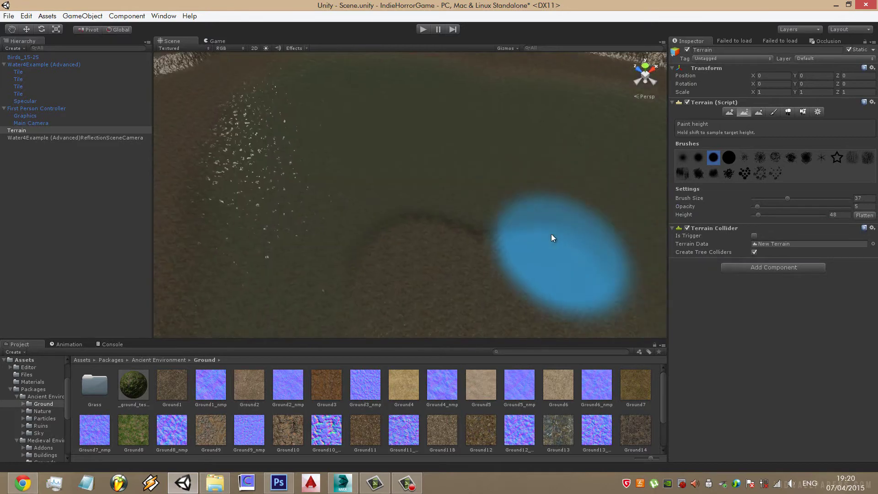
mouse_move(551, 234)
mouse_down()
mouse_move(424, 252)
mouse_move(363, 148)
mouse_move(544, 156)
mouse_move(398, 191)
mouse_move(480, 129)
mouse_move(492, 158)
mouse_move(339, 135)
mouse_move(490, 150)
mouse_move(505, 210)
mouse_move(426, 196)
mouse_move(377, 111)
mouse_move(575, 149)
mouse_up()
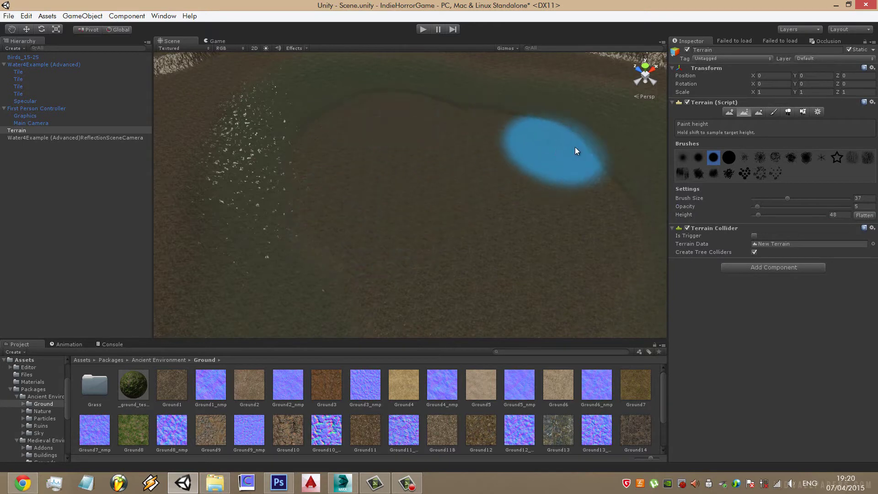
Smooth the dark ridge near the top at opacity 100
click(752, 113)
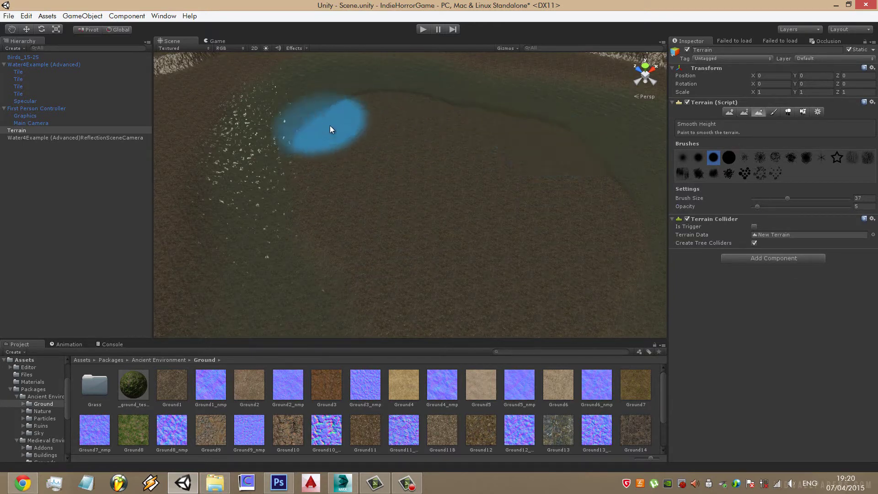
drag(820, 205, 855, 207)
drag(452, 182, 306, 130)
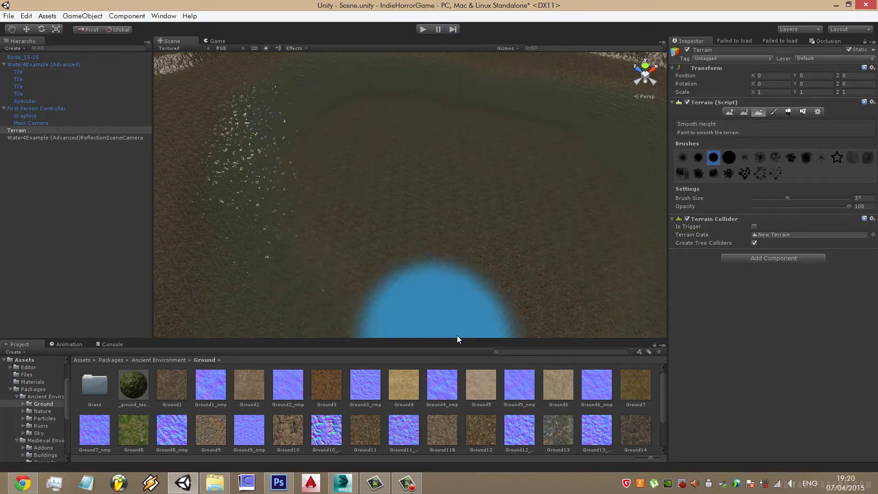
scroll(410, 233, down, 3)
alt+drag(491, 131, 473, 191)
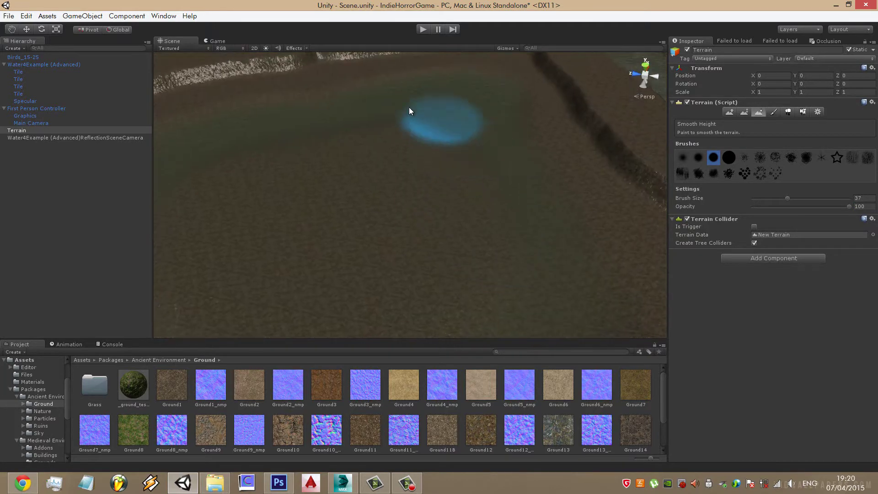
Paint a curving raised line across the ground at target height 50
click(744, 112)
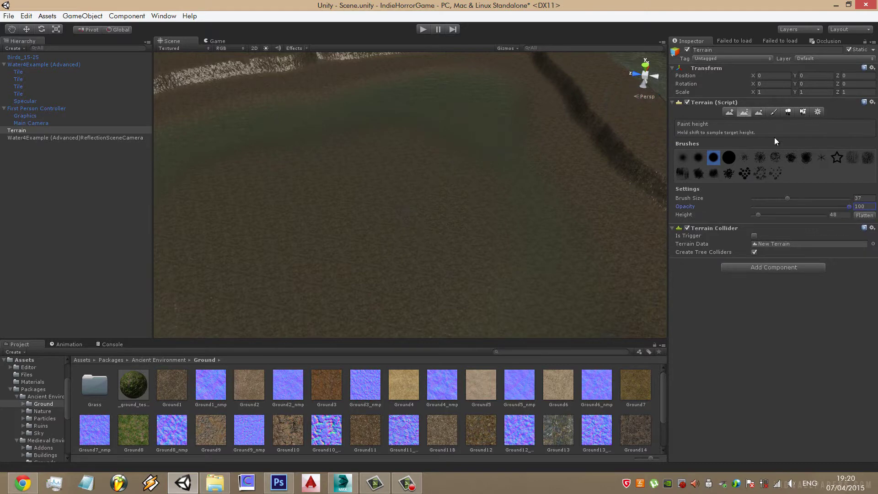
click(833, 215)
text(50)
mouse_move(452, 221)
mouse_down()
mouse_move(414, 238)
mouse_move(380, 204)
mouse_move(505, 234)
mouse_move(426, 247)
mouse_move(564, 222)
mouse_move(369, 112)
mouse_move(342, 142)
mouse_move(588, 179)
mouse_move(573, 163)
mouse_move(563, 186)
mouse_move(638, 186)
mouse_up()
Return to Smooth Height and orbit low along the river to inspect the new line
click(759, 112)
scroll(448, 227, up, 2)
scroll(575, 221, down, 3)
scroll(540, 218, down, 3)
scroll(542, 222, down, 3)
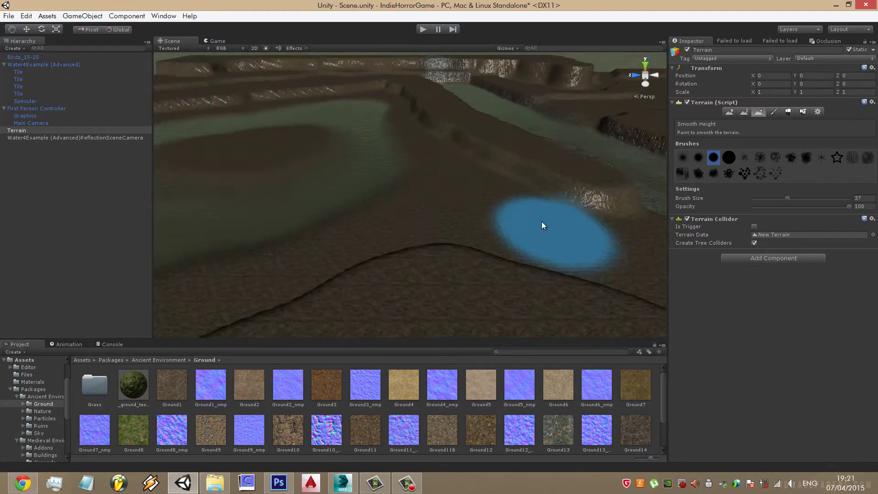
scroll(458, 241, down, 3)
mouse_move(437, 232)
alt+mouse_down()
mouse_move(580, 275)
mouse_move(450, 238)
alt+mouse_up()
mouse_move(514, 303)
alt+mouse_down()
mouse_move(471, 241)
mouse_move(469, 220)
mouse_move(488, 257)
mouse_move(518, 257)
mouse_move(475, 314)
mouse_move(426, 249)
mouse_move(455, 227)
mouse_move(454, 196)
mouse_move(466, 232)
mouse_move(405, 186)
mouse_move(575, 113)
mouse_move(545, 162)
alt+mouse_up()
scroll(514, 181, up, 5)
scroll(514, 181, down, 3)
Use Paint Texture at brush size 3 to dab rock texture onto the cliff face
click(774, 112)
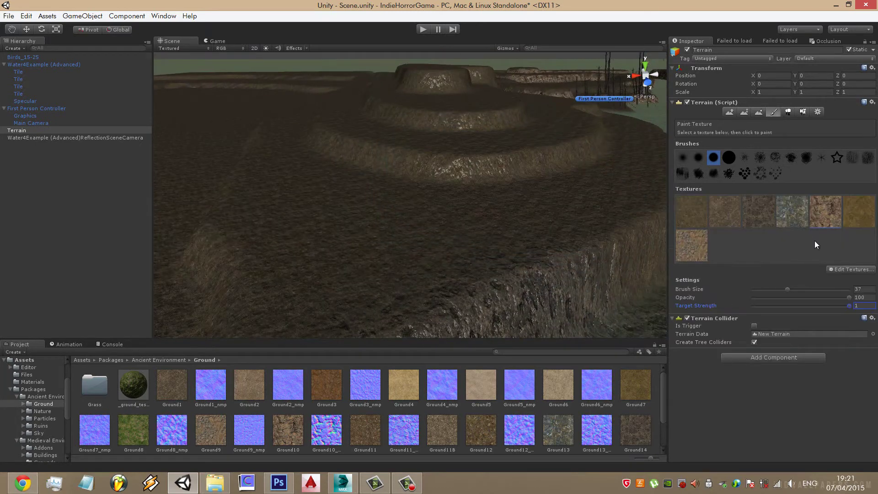
double_click(858, 289)
text(3)
scroll(441, 300, up, 2)
scroll(441, 300, down, 3)
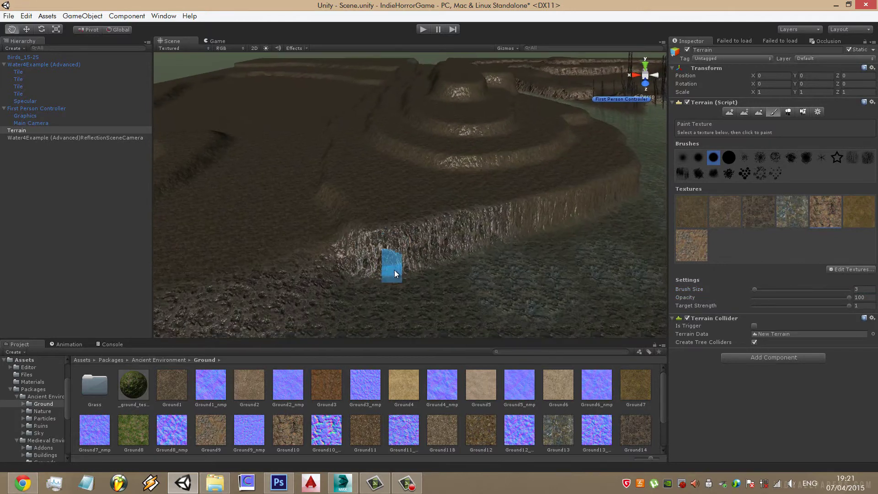
alt+drag(395, 270, 380, 339)
click(405, 488)
click(406, 488)
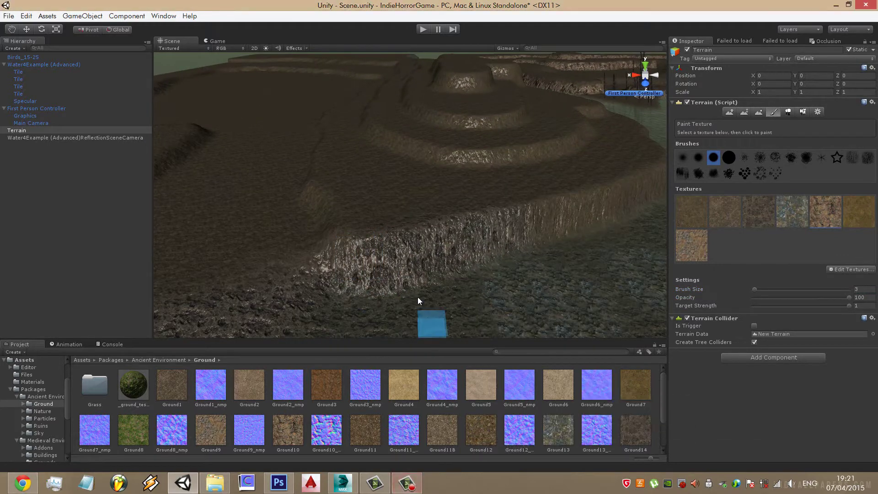
drag(325, 270, 355, 258)
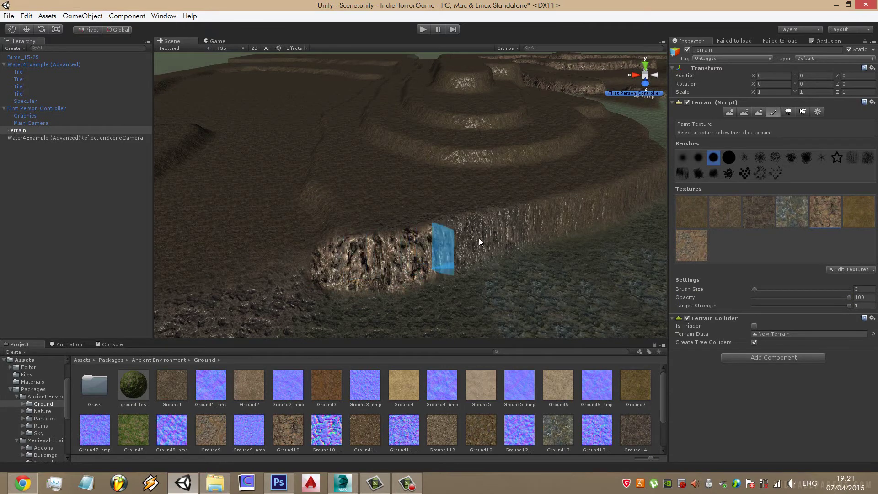
Paint rock texture across the rest of the terrace cliff, including its right part
alt+drag(479, 238, 393, 251)
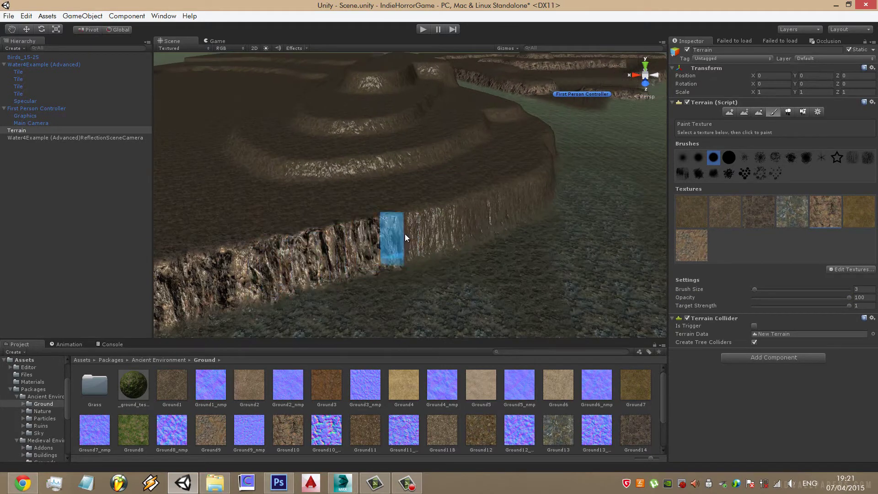
mouse_move(473, 216)
alt+mouse_down()
mouse_move(266, 222)
mouse_move(295, 219)
alt+mouse_up()
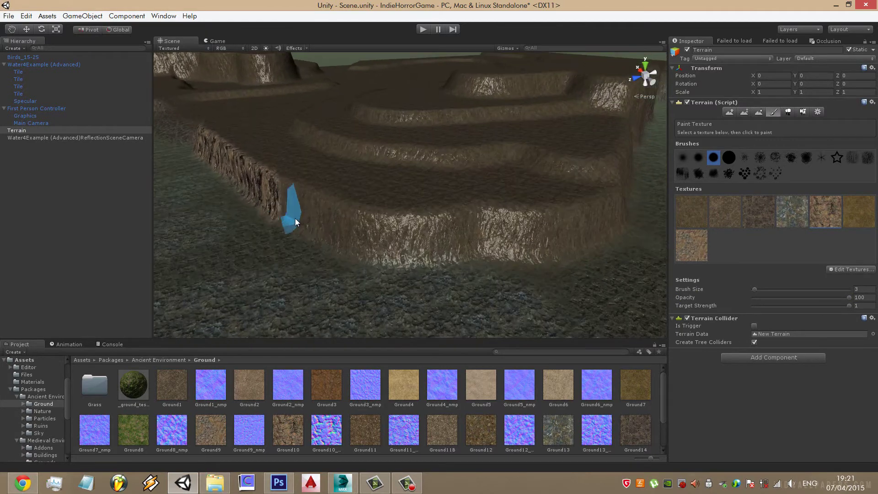
drag(269, 190, 513, 234)
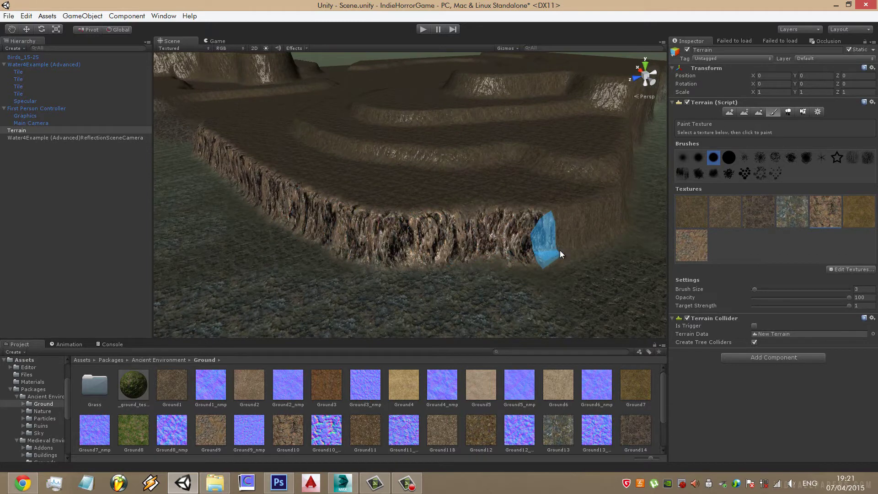
mouse_move(435, 226)
alt+mouse_down()
mouse_move(331, 243)
mouse_move(493, 240)
mouse_move(347, 261)
mouse_move(509, 219)
mouse_move(519, 204)
mouse_move(262, 224)
mouse_move(490, 227)
alt+mouse_up()
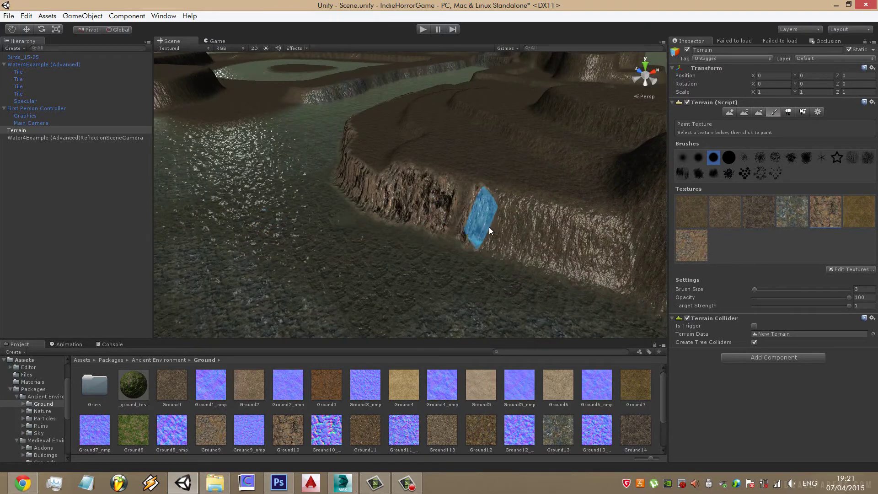
mouse_move(652, 271)
alt+mouse_down()
mouse_move(370, 260)
mouse_move(320, 277)
mouse_move(468, 263)
mouse_move(304, 293)
mouse_move(477, 276)
mouse_move(477, 243)
mouse_move(346, 223)
mouse_move(506, 214)
alt+mouse_up()
alt+drag(426, 208, 358, 239)
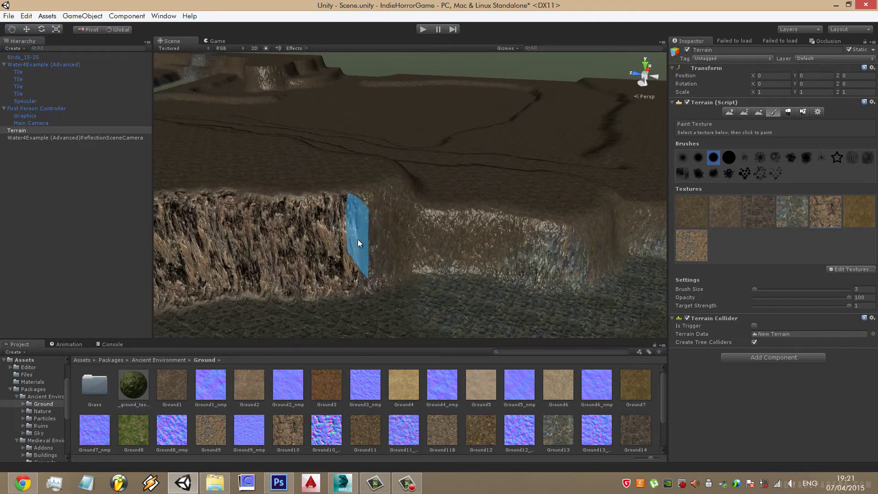
mouse_move(411, 197)
mouse_down()
mouse_move(454, 249)
mouse_move(593, 265)
mouse_move(448, 234)
mouse_move(390, 251)
mouse_up()
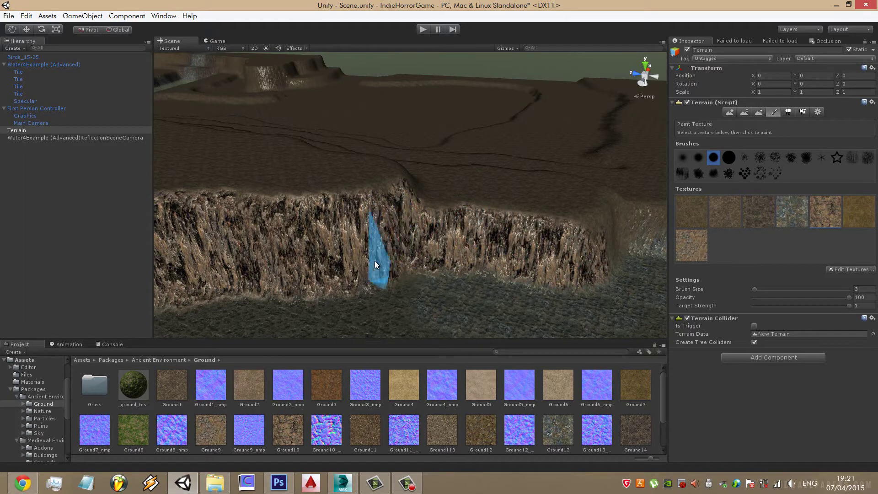
mouse_move(356, 223)
alt+mouse_down()
mouse_move(328, 246)
mouse_move(293, 248)
mouse_move(491, 263)
alt+mouse_up()
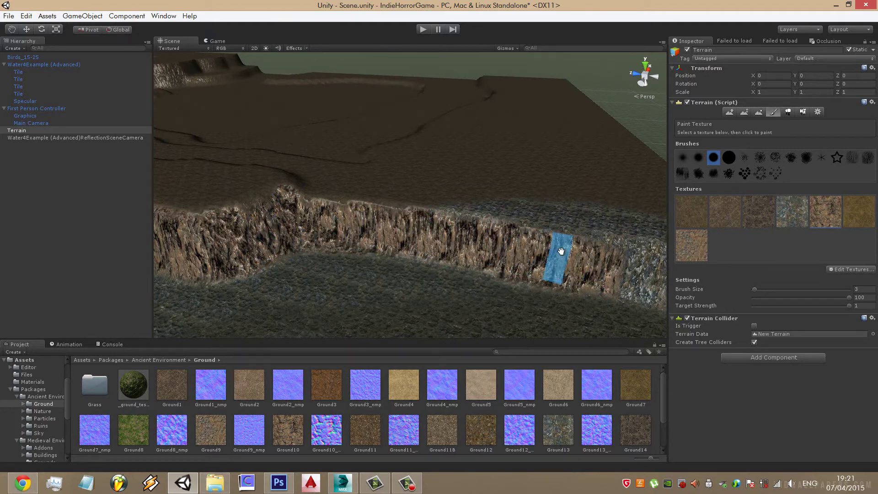
mouse_move(562, 255)
alt+mouse_down()
mouse_move(500, 251)
mouse_move(571, 280)
mouse_move(596, 309)
alt+mouse_up()
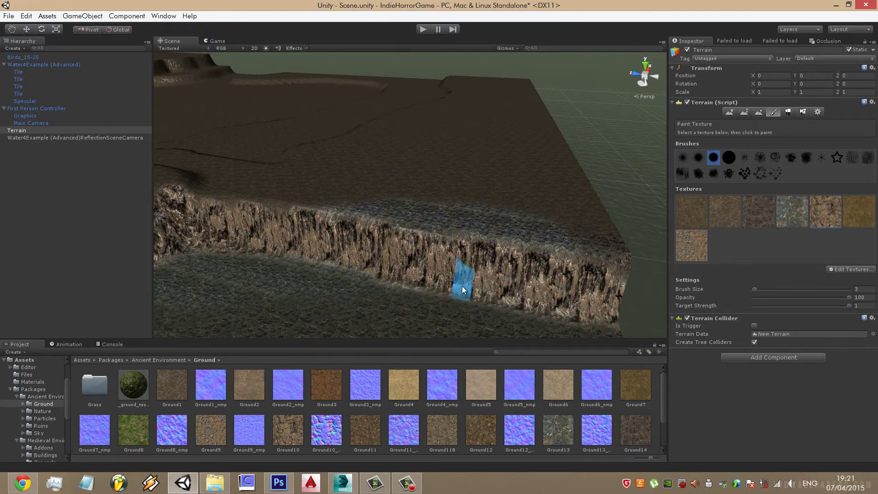
alt+drag(634, 273, 188, 243)
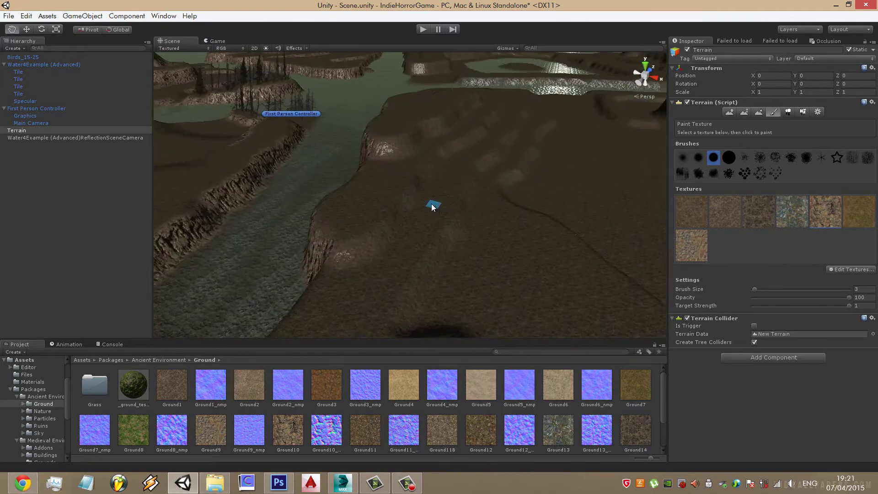
mouse_move(188, 243)
middle_down()
mouse_move(422, 217)
mouse_move(382, 216)
middle_up()
Paint rock texture along the curving cliff edge near the river
mouse_move(441, 199)
alt+mouse_down()
mouse_move(328, 185)
mouse_move(234, 211)
alt+mouse_up()
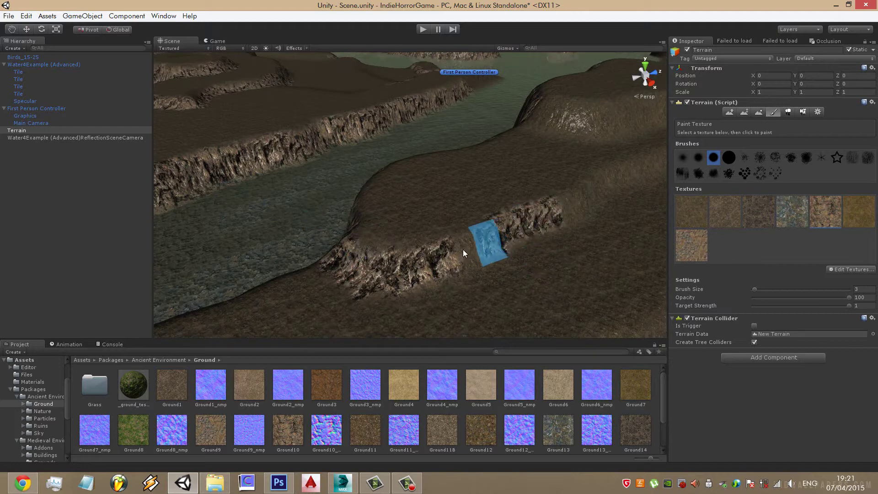
middle_drag(485, 250, 407, 274)
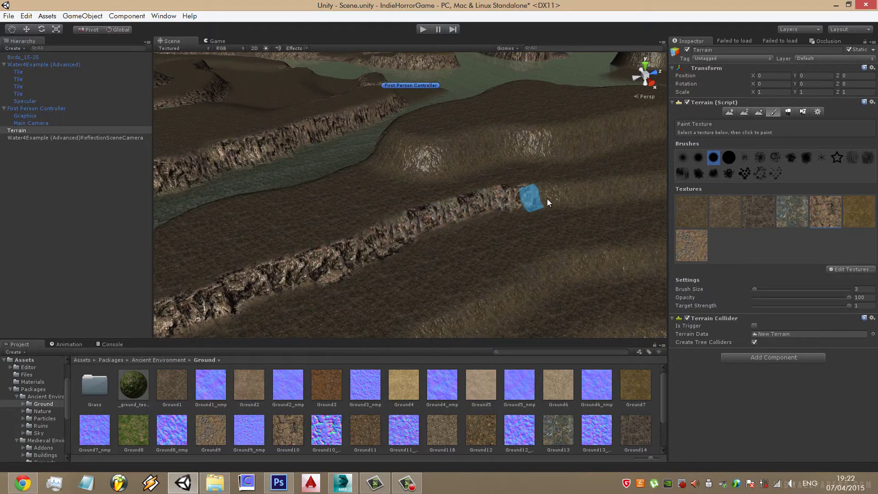
alt+drag(514, 223, 374, 236)
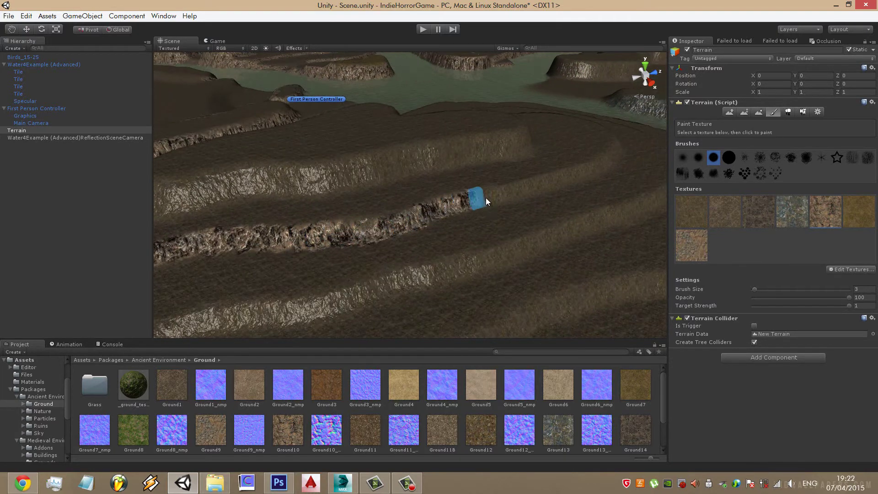
alt+drag(539, 197, 287, 192)
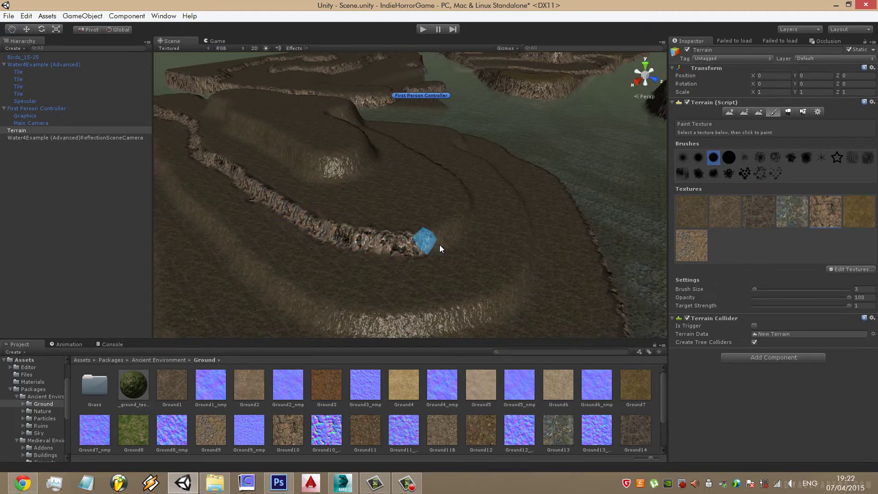
alt+drag(463, 226, 287, 234)
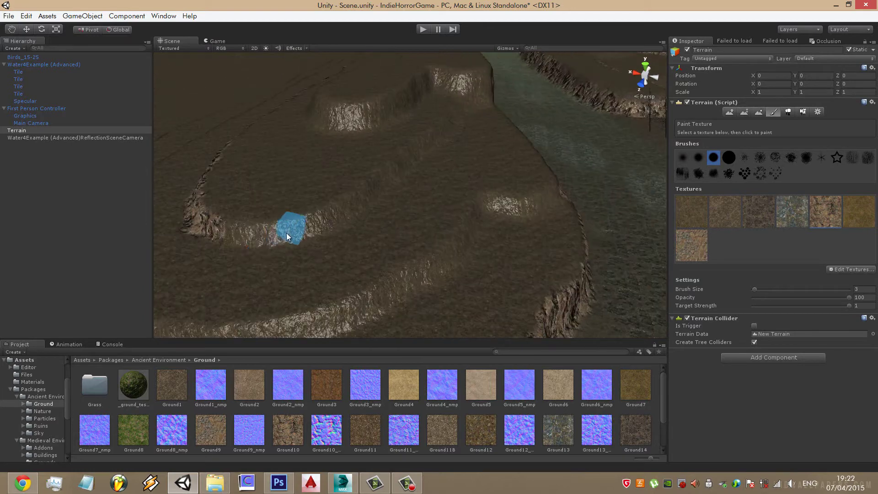
drag(201, 232, 321, 231)
Brush rock texture up the cliff, over the cliff junction, and along its left end
mouse_move(380, 185)
alt+mouse_down()
mouse_move(306, 204)
mouse_move(232, 242)
alt+mouse_up()
drag(369, 223, 462, 196)
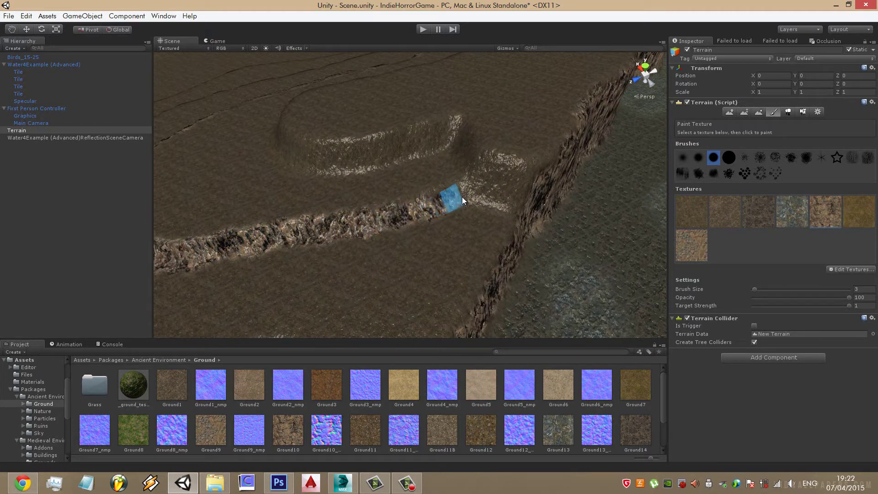
drag(538, 172, 466, 160)
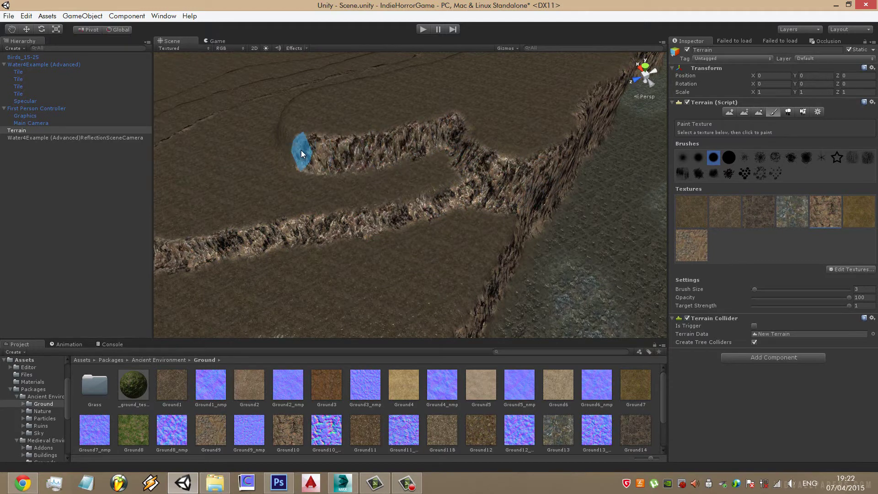
mouse_move(301, 150)
alt+mouse_down()
mouse_move(329, 172)
mouse_move(463, 181)
alt+mouse_up()
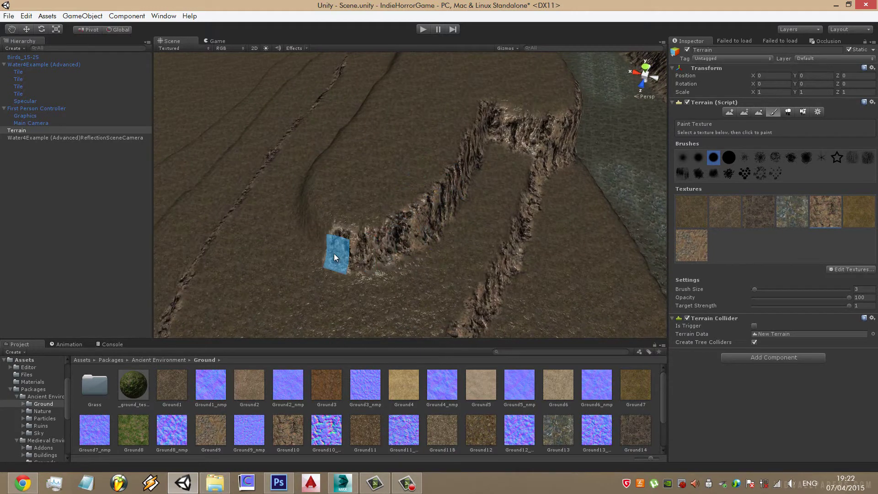
mouse_move(331, 263)
alt+mouse_down()
mouse_move(472, 234)
mouse_move(355, 269)
alt+mouse_up()
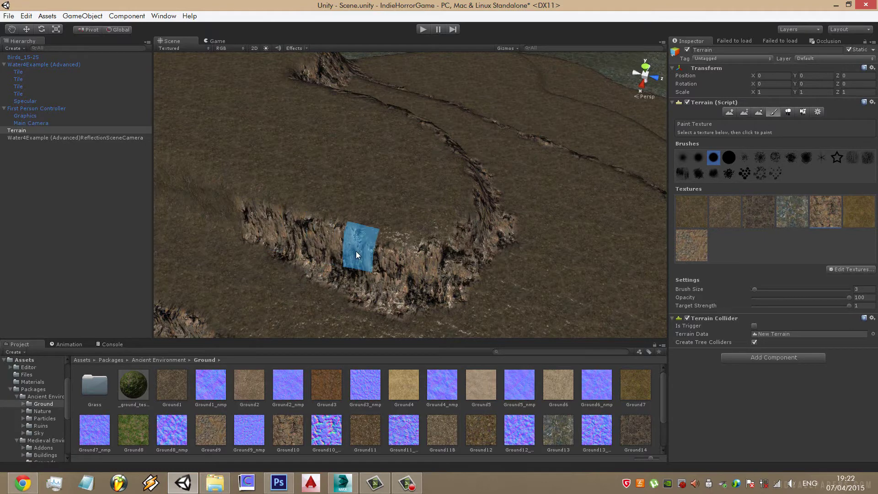
mouse_move(356, 270)
mouse_down()
mouse_move(361, 238)
mouse_move(437, 204)
mouse_move(275, 313)
mouse_move(522, 244)
mouse_up()
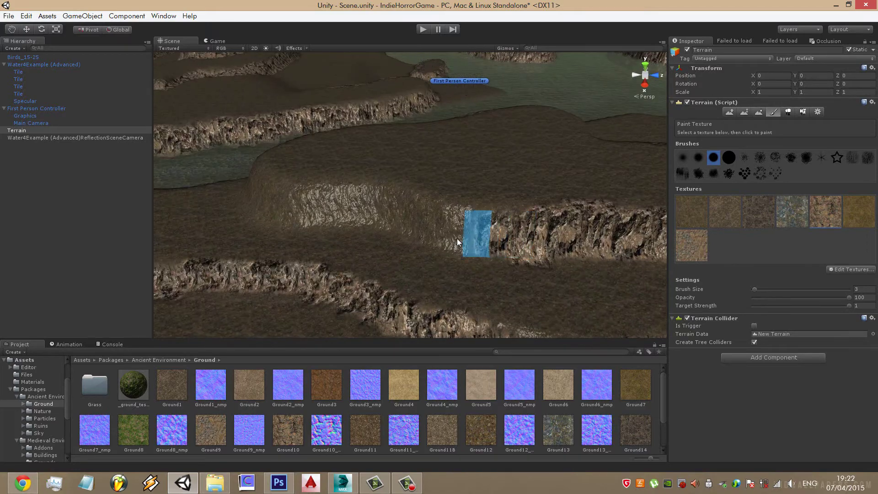
alt+drag(266, 204, 473, 197)
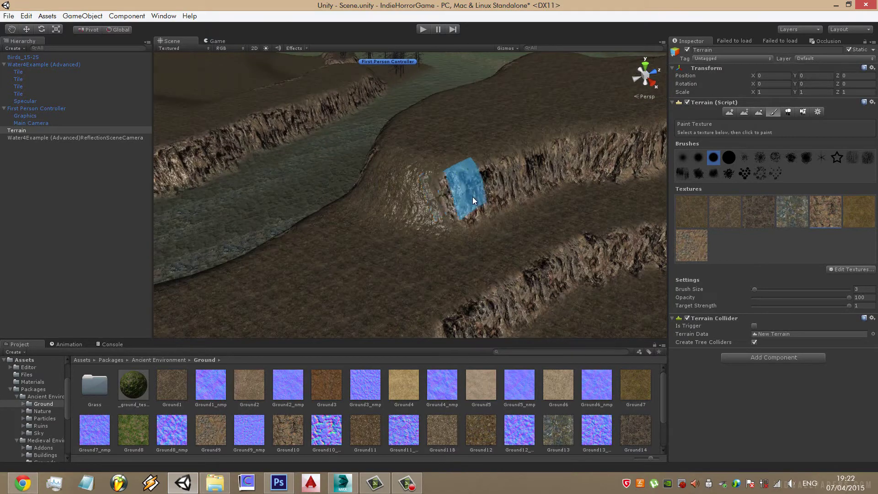
mouse_move(402, 158)
alt+mouse_down()
mouse_move(460, 189)
mouse_move(534, 177)
alt+mouse_up()
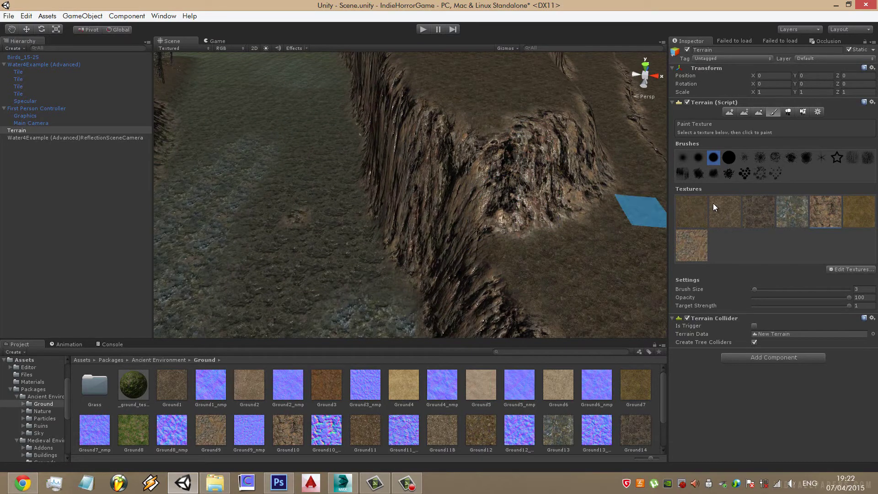
Pick the fifth terrain texture and paint rocky strokes along and below the ridge
click(312, 231)
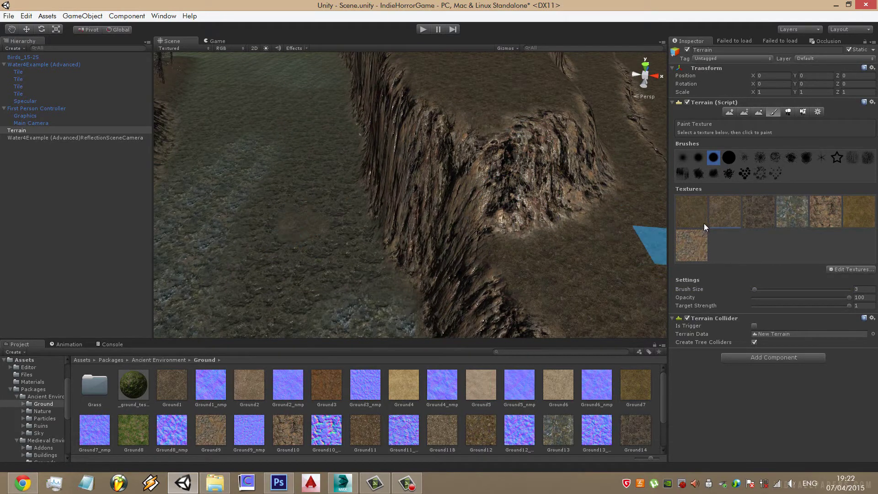
click(818, 214)
middle_drag(478, 223, 319, 278)
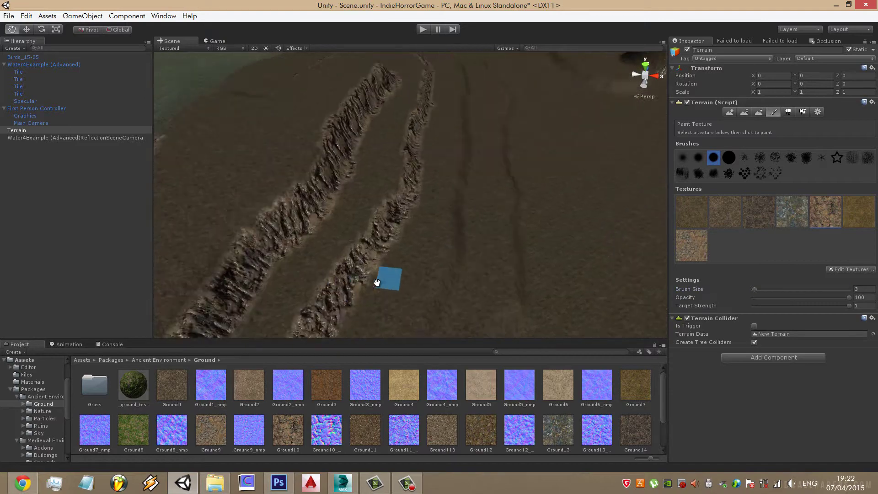
right_drag(319, 278, 411, 146)
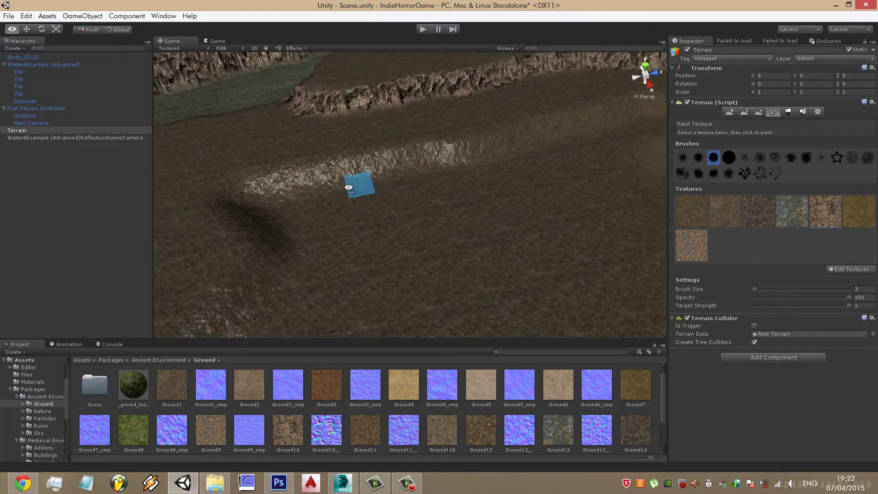
drag(411, 146, 353, 136)
mouse_move(355, 182)
mouse_down()
mouse_move(306, 235)
mouse_move(340, 146)
mouse_up()
Cover the remaining light sections of the ridge with rock in back-and-forth strokes
right_drag(375, 151, 410, 153)
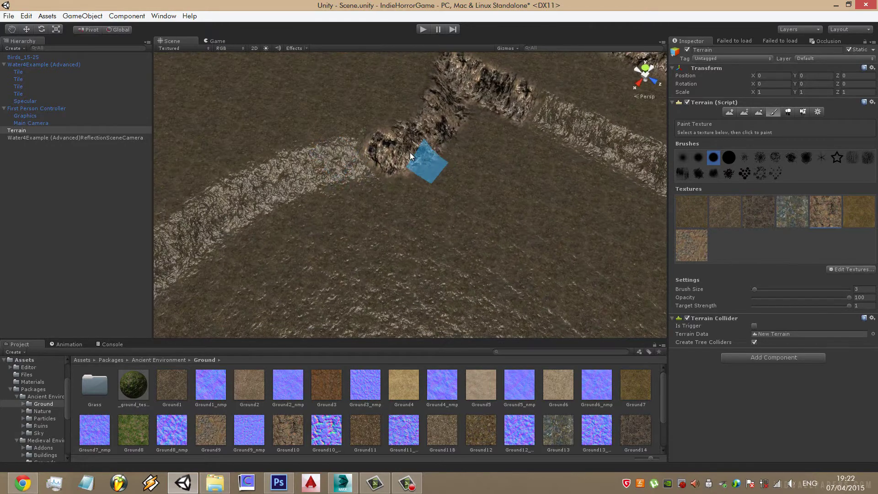
middle_drag(250, 183, 437, 199)
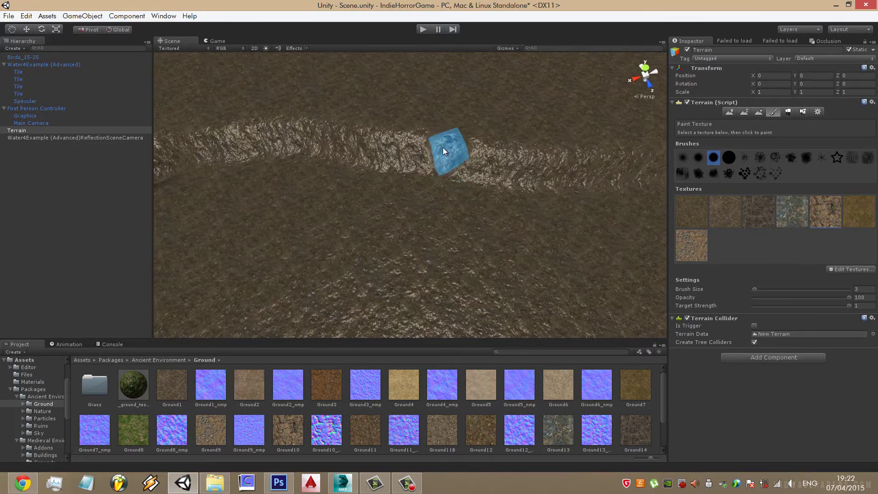
mouse_move(443, 147)
mouse_down()
mouse_move(353, 144)
mouse_move(581, 169)
mouse_up()
mouse_move(581, 169)
right_down()
mouse_move(553, 209)
mouse_move(522, 199)
right_up()
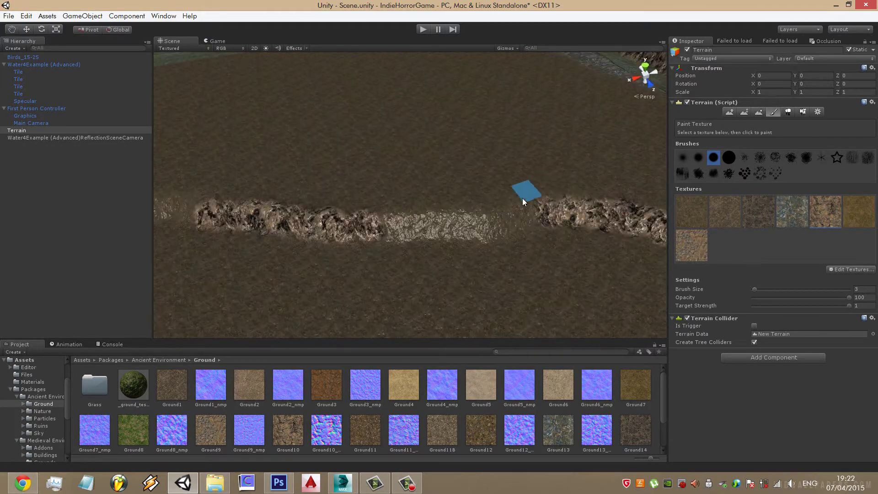
drag(547, 218, 353, 221)
mouse_move(353, 222)
right_down()
mouse_move(571, 187)
mouse_move(538, 188)
right_up()
mouse_move(458, 251)
mouse_down()
mouse_move(292, 257)
mouse_move(468, 250)
mouse_up()
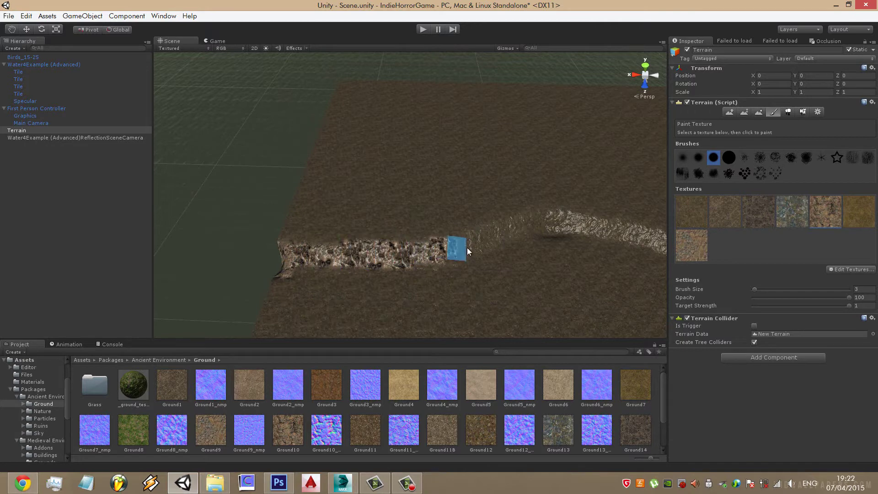
scroll(534, 227, up, 3)
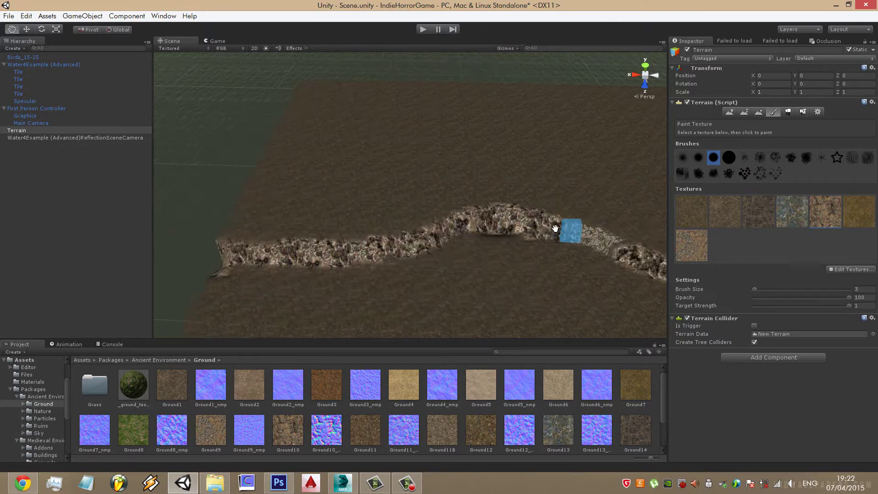
drag(480, 212, 586, 249)
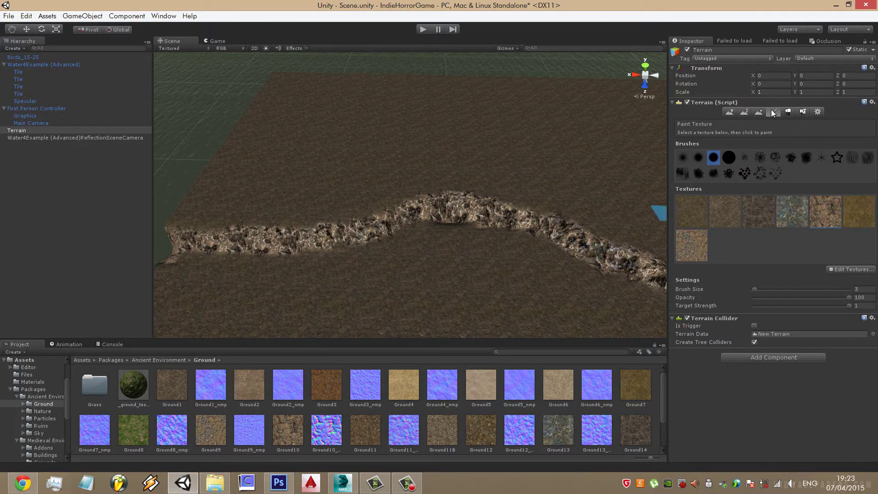
Reduce the brush size to 4 and extend the rock texture leftward along the ridge
click(757, 115)
click(757, 198)
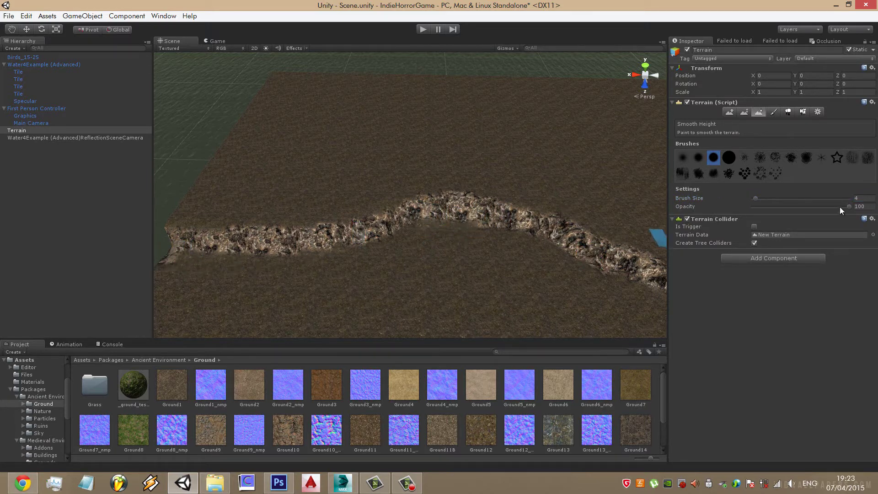
click(773, 112)
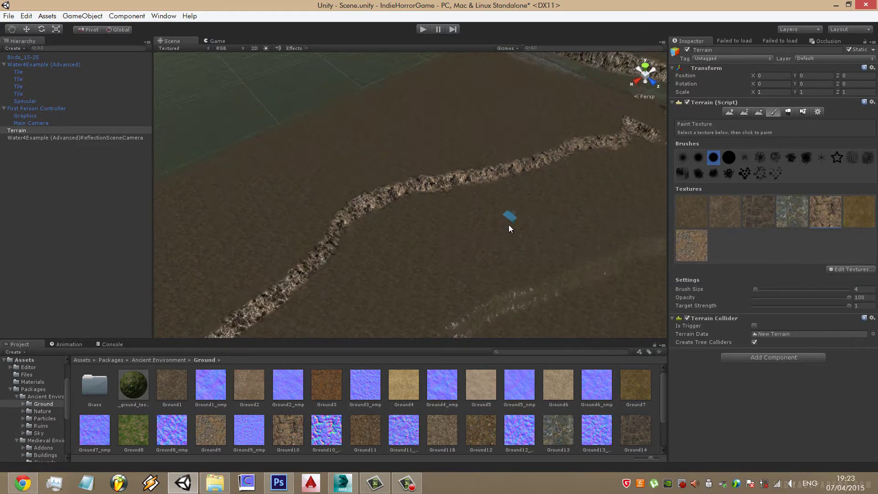
middle_drag(508, 224, 431, 207)
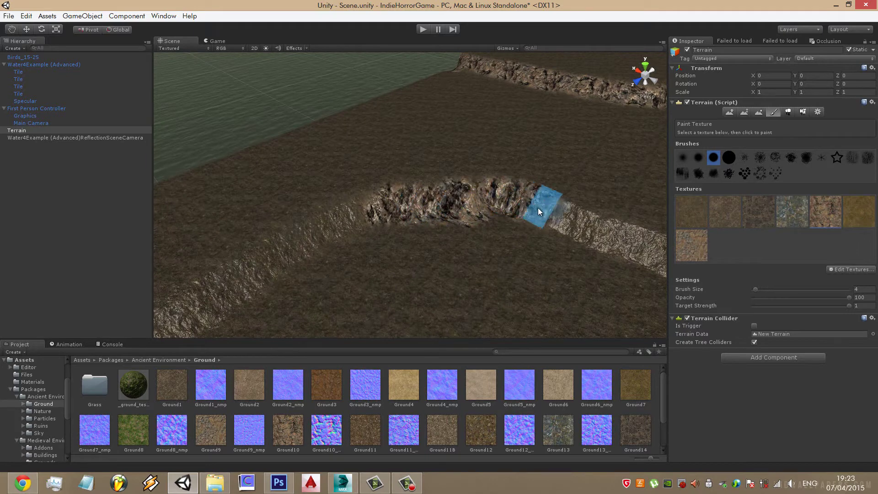
alt+drag(538, 208, 424, 203)
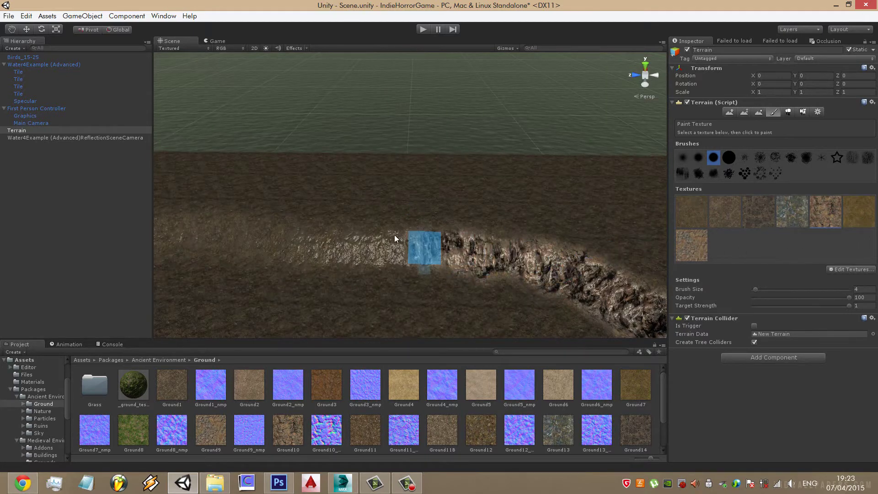
scroll(395, 235, up, 2)
scroll(408, 233, up, 2)
scroll(410, 196, down, 2)
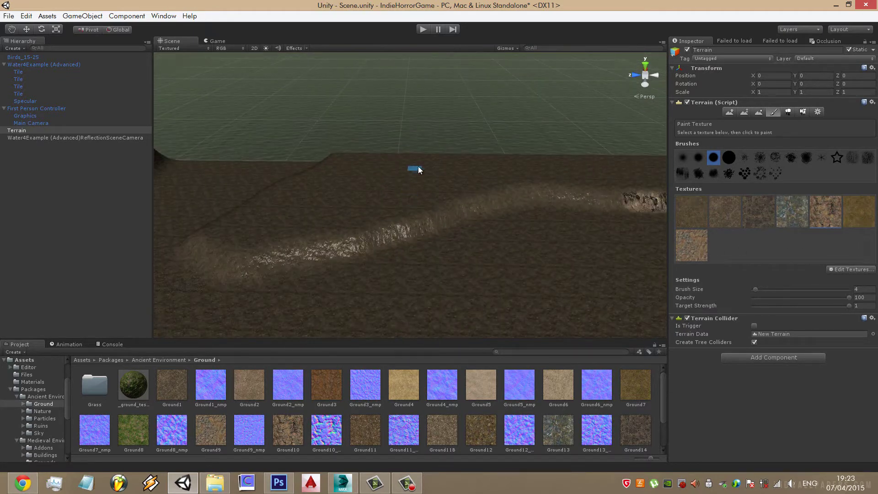
mouse_move(574, 203)
mouse_down()
mouse_move(563, 191)
mouse_move(482, 207)
mouse_up()
mouse_move(421, 230)
mouse_down()
mouse_move(242, 254)
mouse_move(482, 254)
mouse_move(430, 188)
mouse_move(306, 237)
mouse_up()
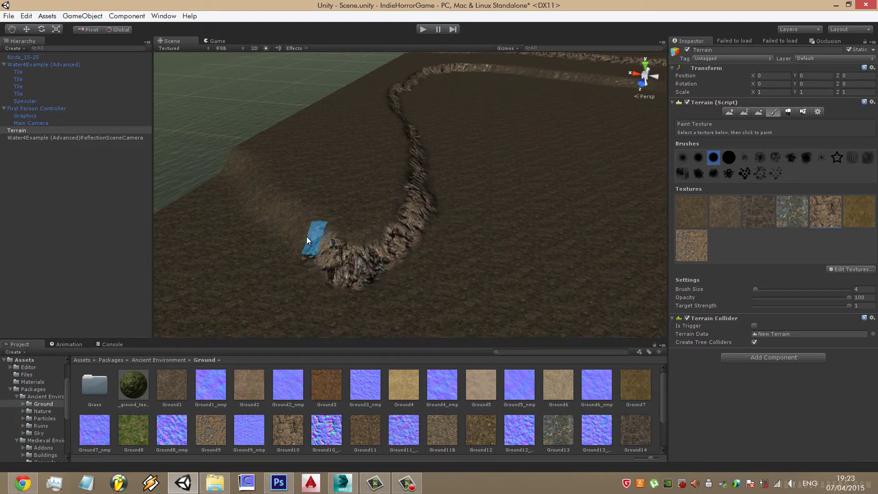
Paint rock along the lower terrace cliff edge and the pale strip on the lower ridge
mouse_move(368, 150)
alt+mouse_down()
mouse_move(362, 207)
mouse_move(589, 200)
mouse_move(500, 267)
mouse_move(555, 273)
mouse_move(339, 251)
alt+mouse_up()
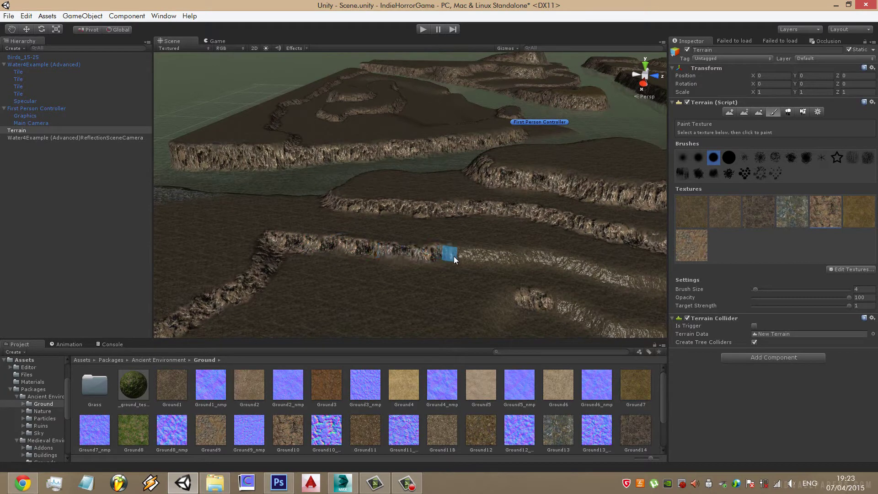
mouse_move(639, 289)
alt+mouse_down()
mouse_move(506, 277)
mouse_move(516, 284)
alt+mouse_up()
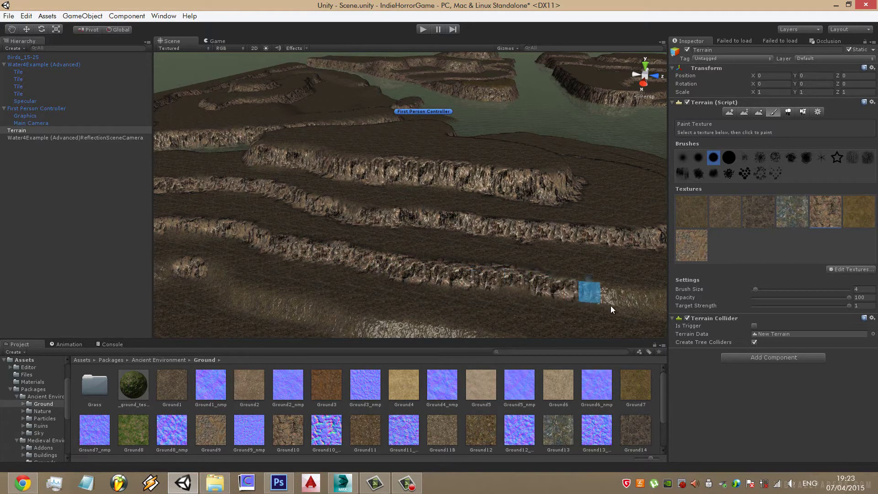
alt+drag(611, 305, 549, 269)
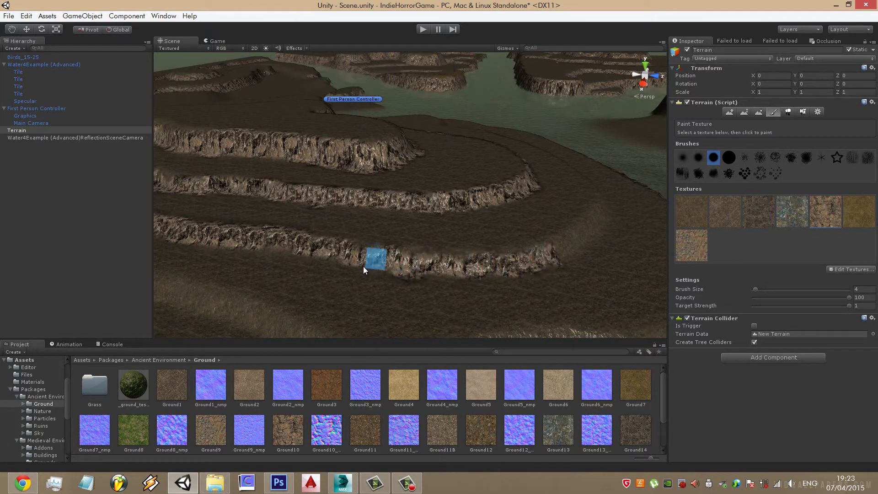
mouse_move(363, 266)
alt+mouse_down()
mouse_move(291, 289)
mouse_move(415, 251)
alt+mouse_up()
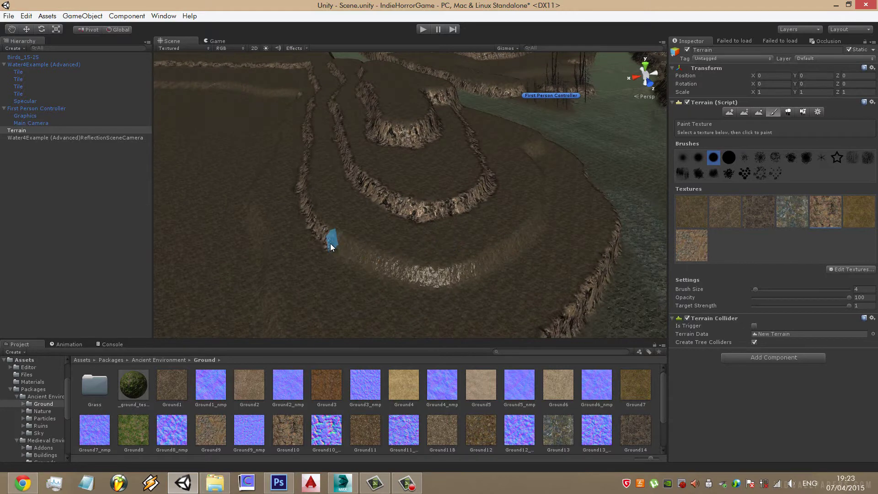
drag(330, 243, 413, 278)
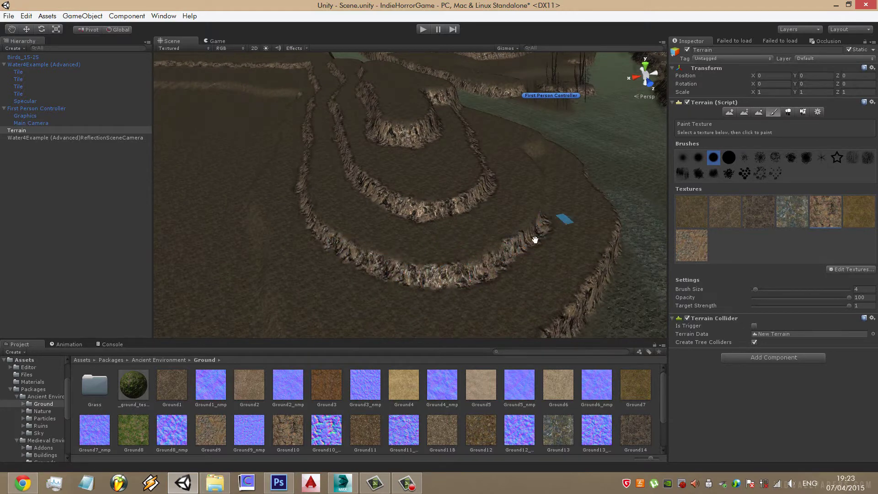
mouse_move(533, 238)
alt+mouse_down()
mouse_move(296, 262)
mouse_move(358, 237)
mouse_move(382, 269)
alt+mouse_up()
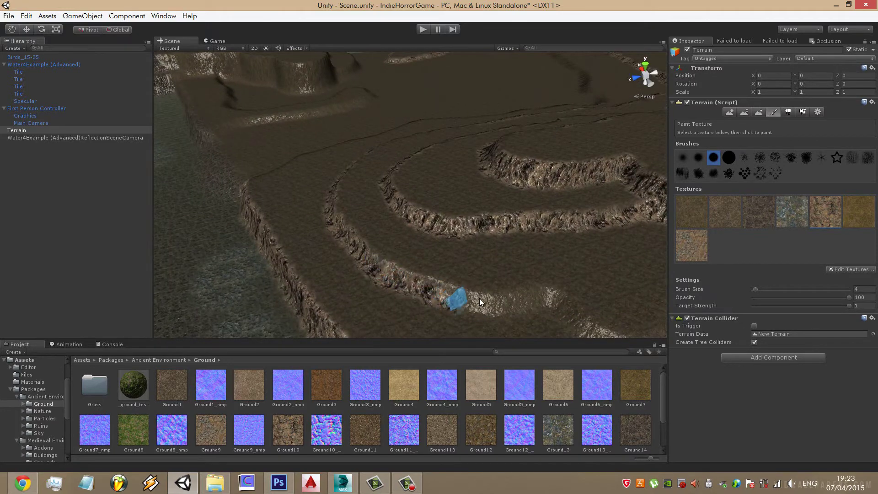
mouse_move(555, 300)
alt+mouse_down()
mouse_move(567, 310)
mouse_move(489, 233)
mouse_move(570, 321)
mouse_move(589, 250)
mouse_move(414, 208)
alt+mouse_up()
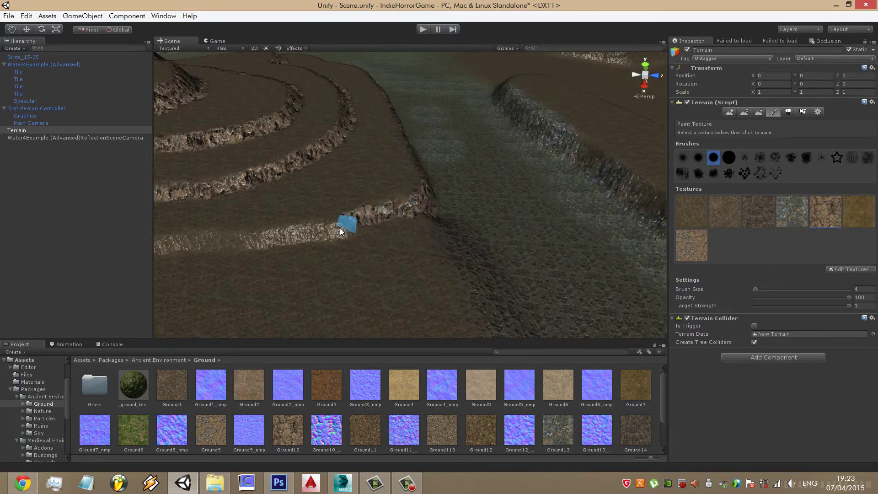
alt+drag(314, 243, 390, 248)
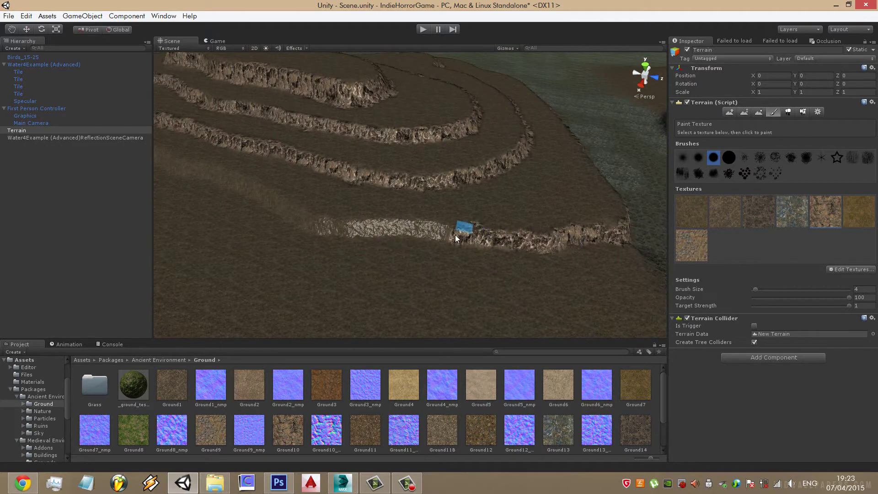
alt+drag(309, 233, 499, 207)
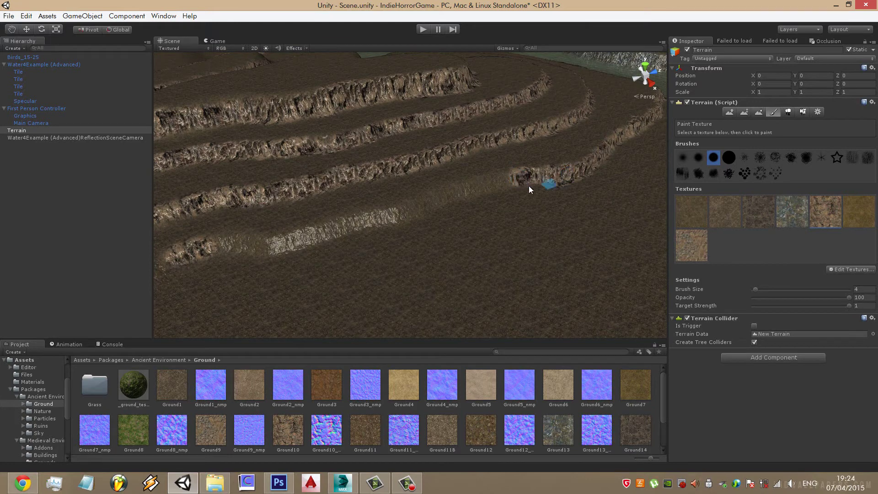
drag(374, 223, 271, 239)
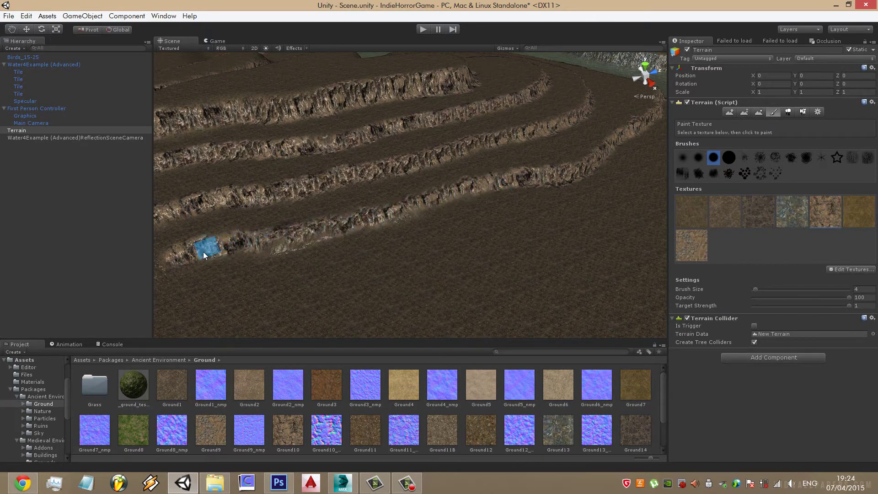
Paint rock texture along the lower terrace edge and the plateau's cliff face
middle_drag(203, 252, 382, 180)
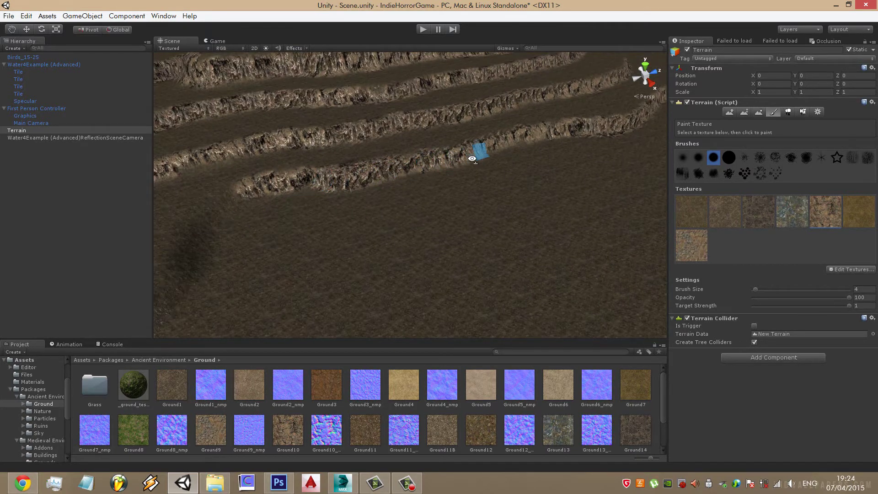
alt+drag(472, 159, 440, 165)
mouse_move(279, 232)
alt+mouse_down()
mouse_move(199, 191)
mouse_move(393, 202)
alt+mouse_up()
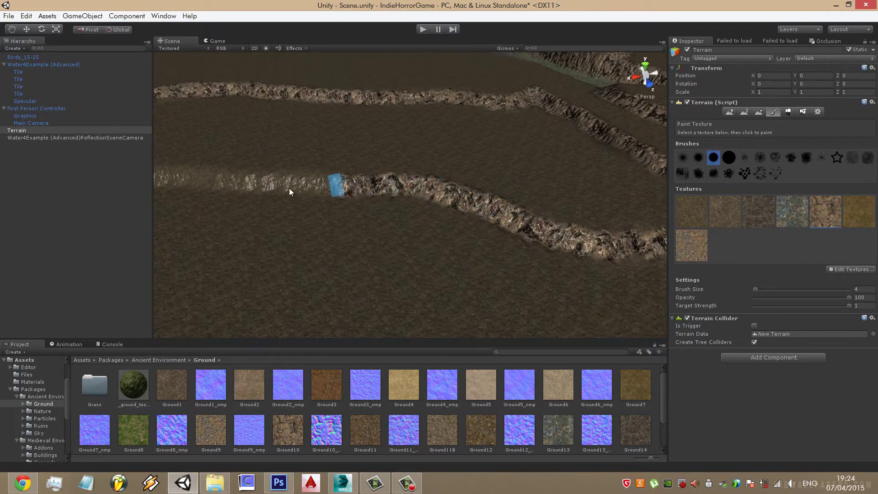
middle_drag(232, 185, 398, 184)
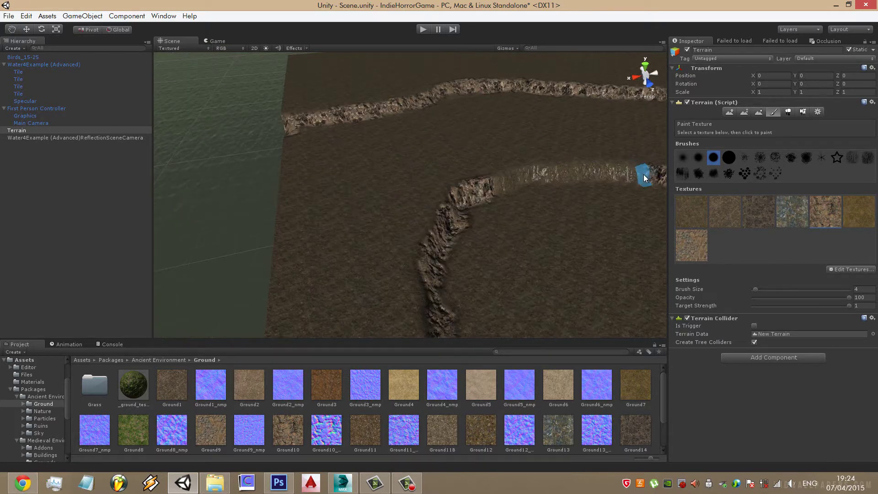
mouse_move(479, 204)
alt+mouse_down()
mouse_move(504, 200)
mouse_move(441, 197)
mouse_move(497, 162)
mouse_move(502, 204)
mouse_move(597, 185)
mouse_move(495, 183)
alt+mouse_up()
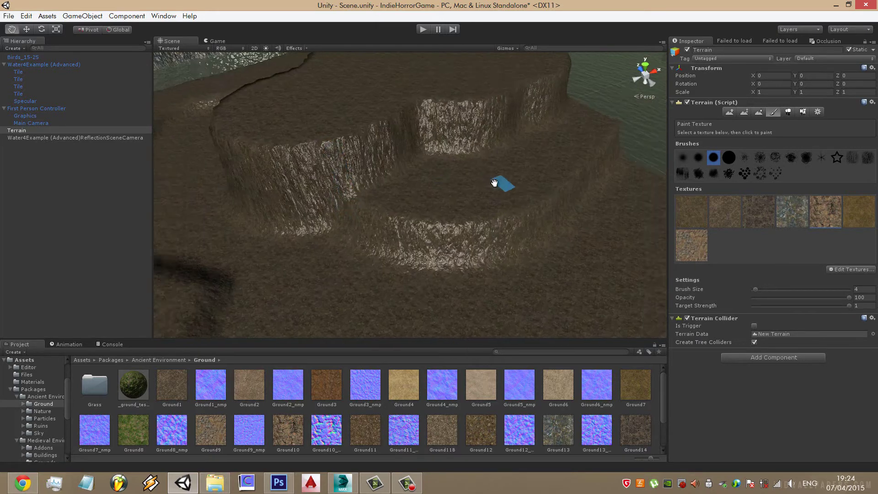
middle_drag(495, 183, 411, 169)
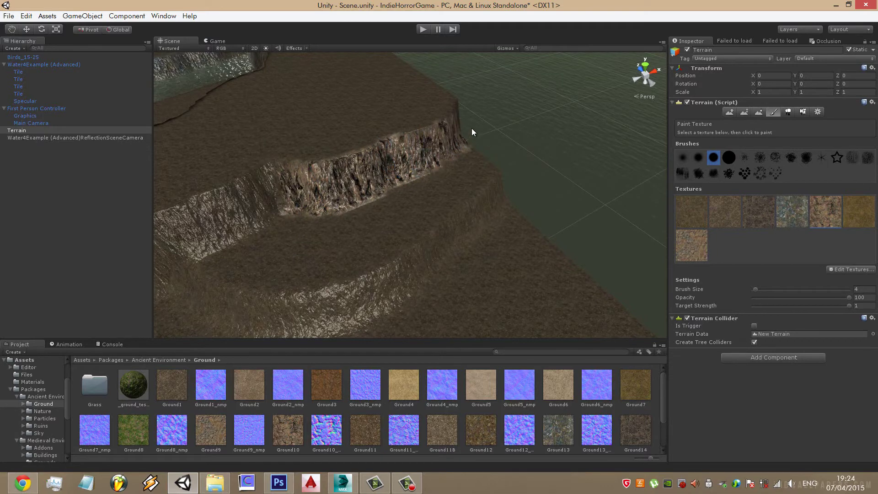
alt+drag(349, 177, 411, 153)
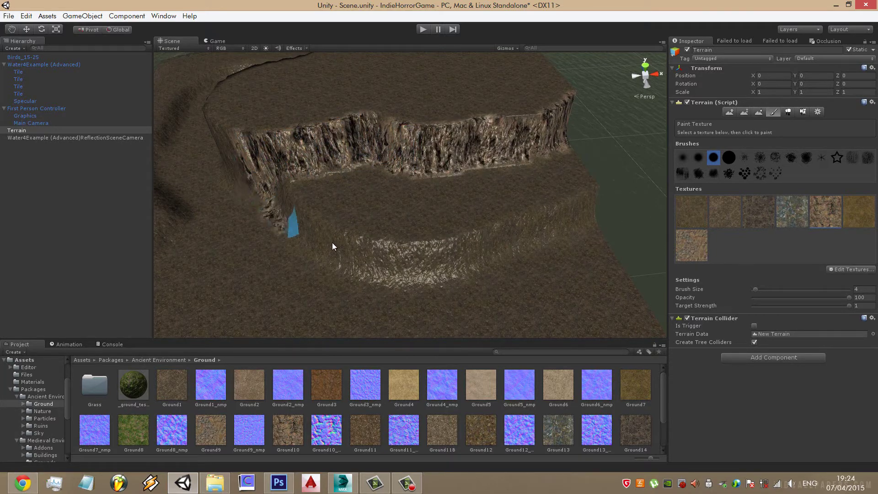
mouse_move(332, 246)
mouse_down()
mouse_move(470, 255)
mouse_move(595, 206)
mouse_move(355, 250)
mouse_move(421, 192)
mouse_move(478, 199)
mouse_up()
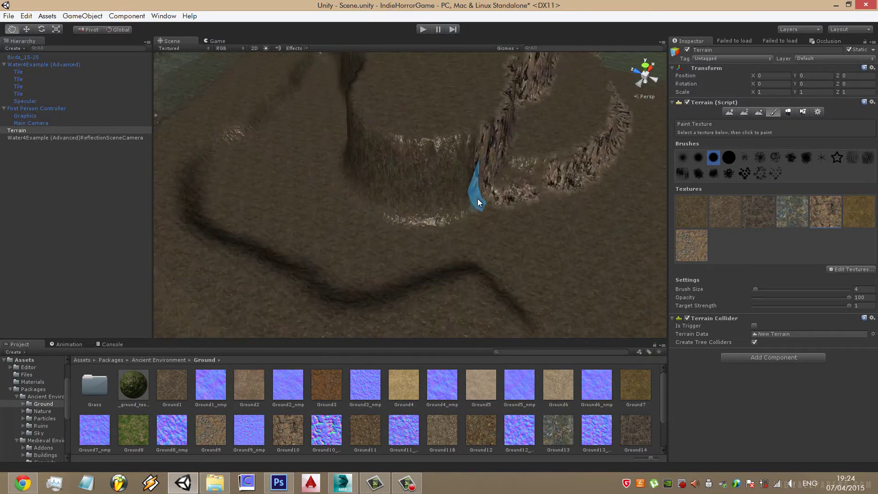
drag(550, 182, 502, 195)
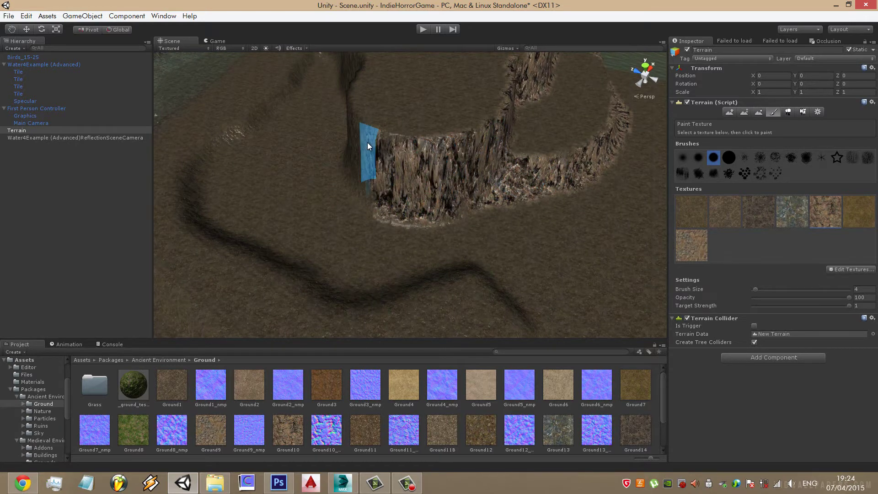
mouse_move(366, 156)
alt+mouse_down()
mouse_move(428, 182)
mouse_move(413, 208)
alt+mouse_up()
scroll(455, 200, up, 3)
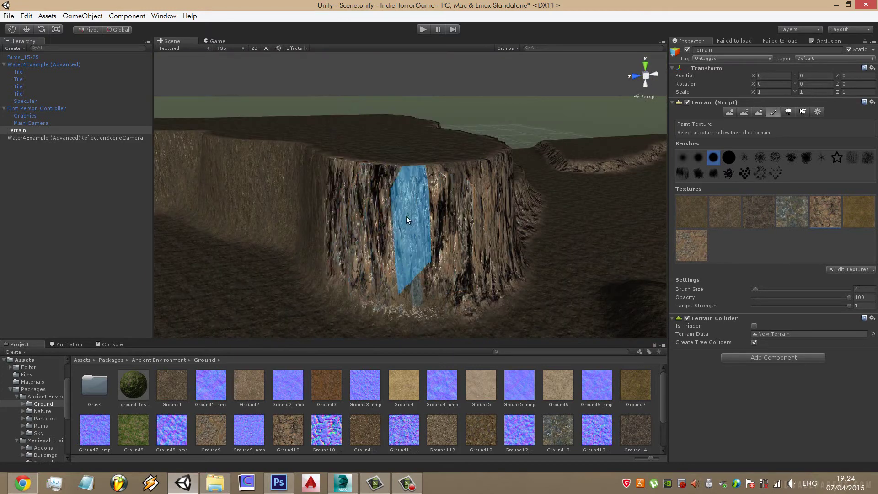
Paint rocky texture onto the central cliff face and lower down it
click(416, 475)
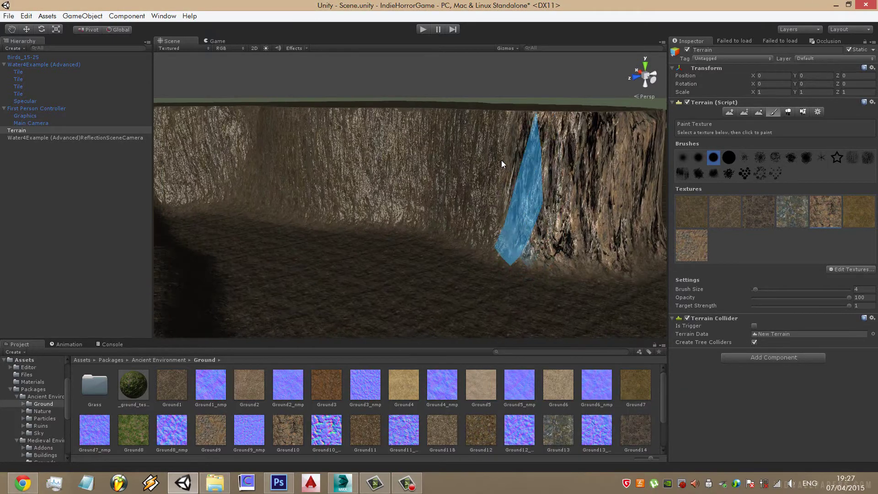
middle_drag(510, 258, 434, 147)
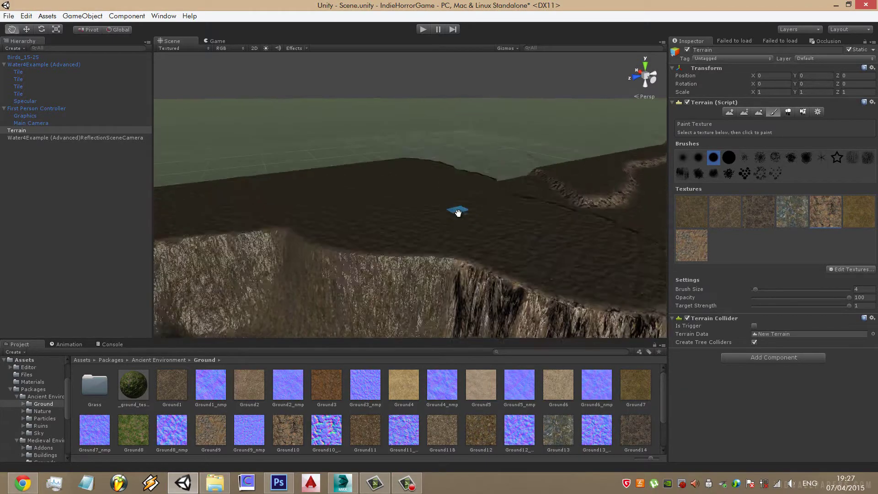
mouse_move(434, 147)
alt+mouse_down()
mouse_move(484, 275)
mouse_move(476, 232)
alt+mouse_up()
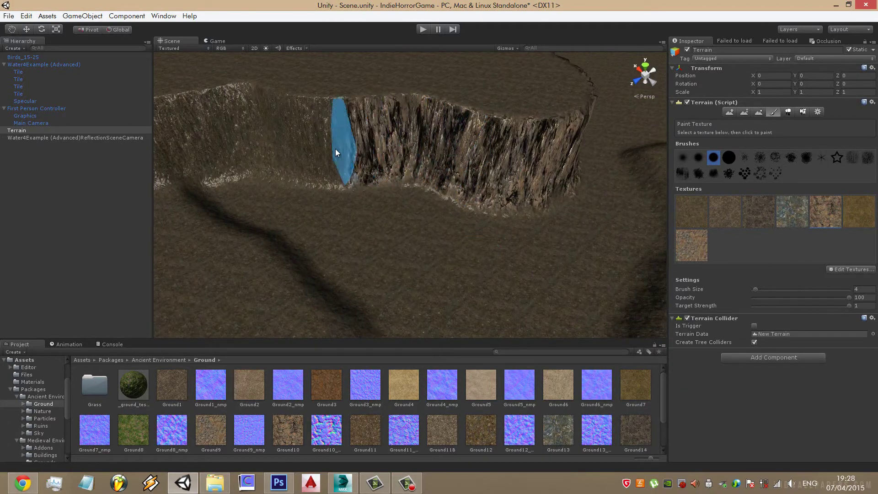
alt+drag(257, 118, 498, 149)
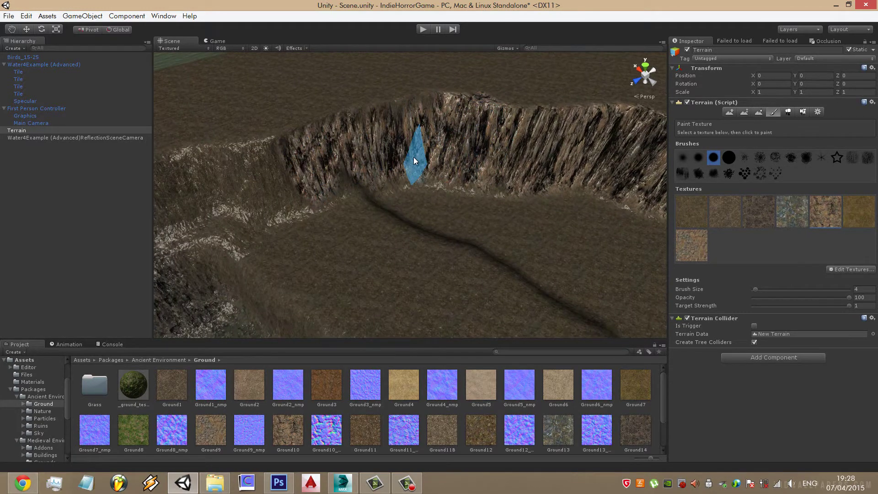
mouse_move(289, 187)
mouse_down()
mouse_move(248, 186)
mouse_move(323, 174)
mouse_up()
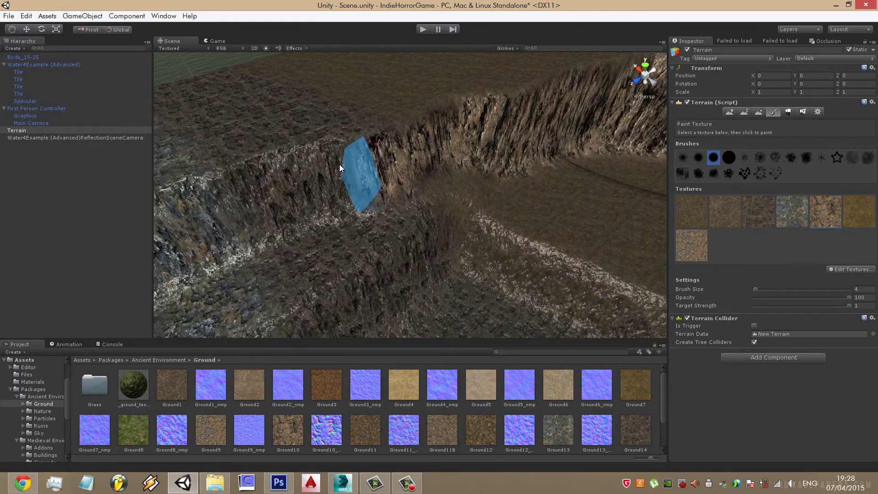
drag(469, 146, 409, 258)
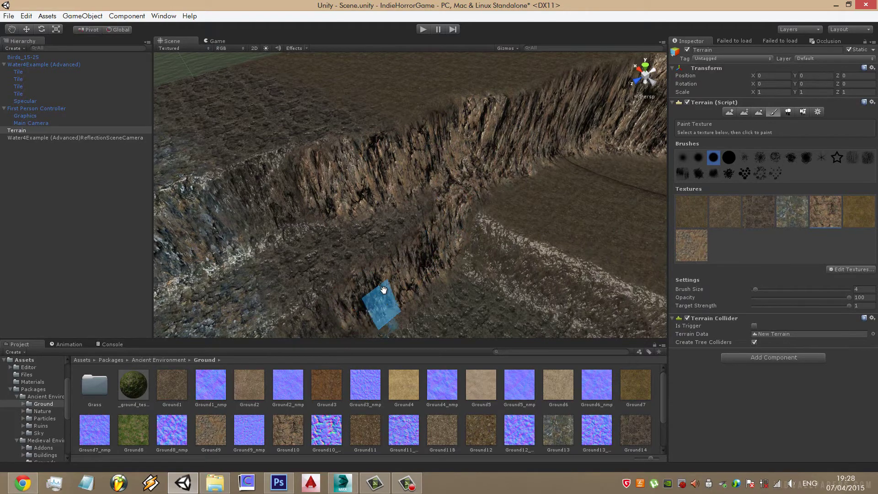
Paint a rocky strip along the terrain ledge, undoing two bad strokes and repainting it
mouse_move(383, 303)
alt+mouse_down()
mouse_move(455, 194)
mouse_move(366, 183)
alt+mouse_up()
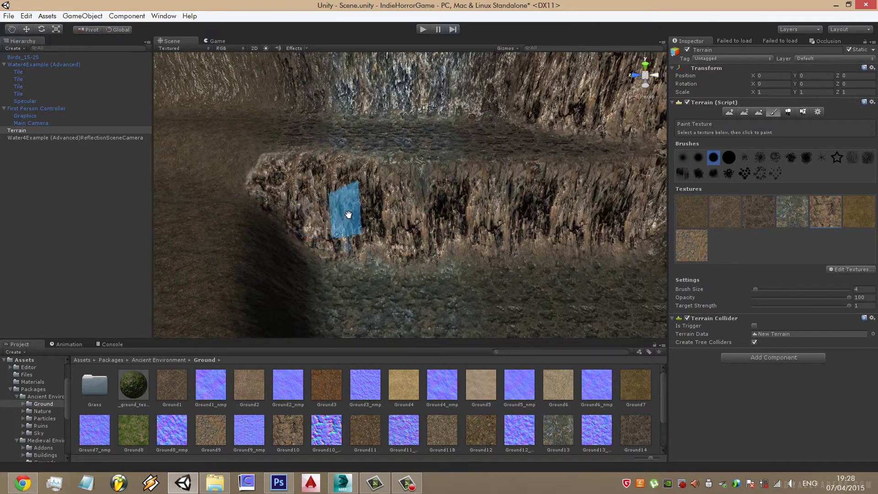
scroll(484, 231, down, 5)
mouse_move(608, 251)
mouse_down()
mouse_move(328, 234)
mouse_move(384, 208)
mouse_up()
drag(310, 224, 603, 178)
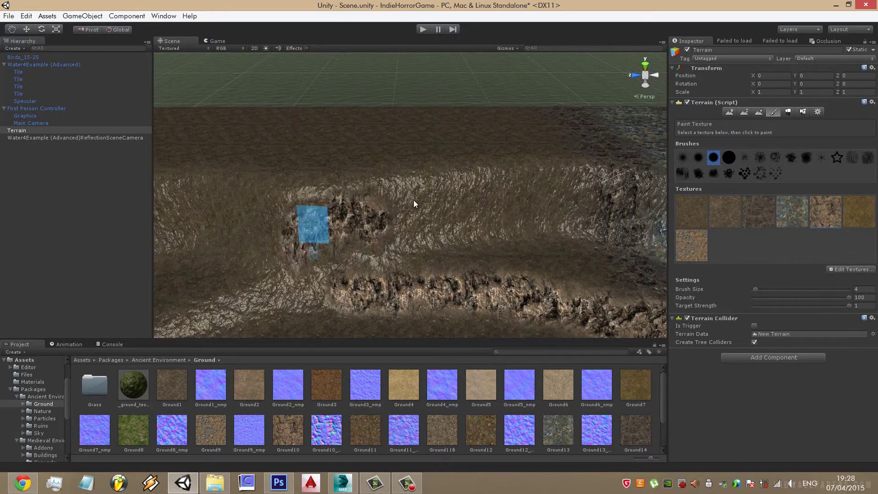
key(ctrl+z)
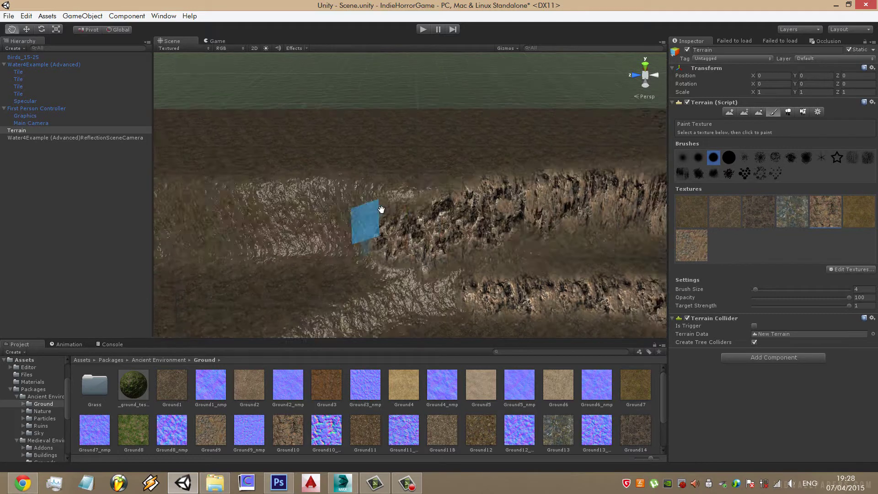
key(ctrl+z)
mouse_move(606, 188)
mouse_down()
mouse_move(497, 175)
mouse_move(462, 193)
mouse_move(523, 212)
mouse_move(256, 221)
mouse_move(375, 218)
mouse_move(429, 205)
mouse_up()
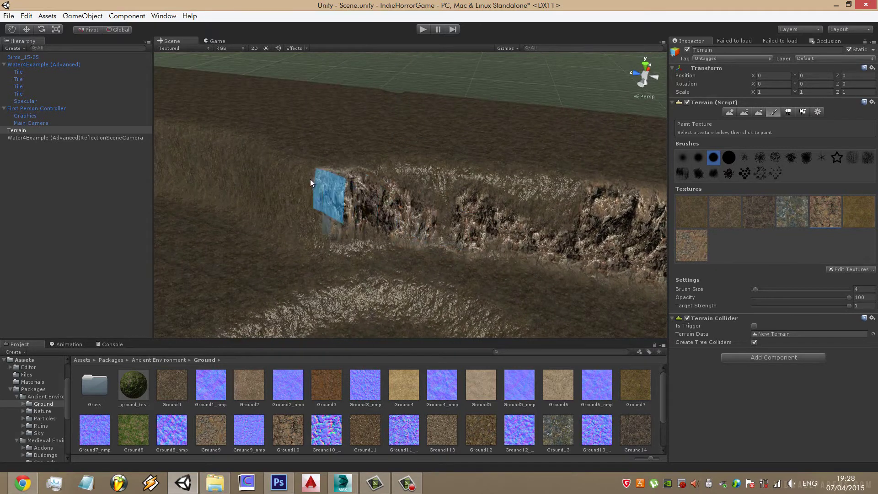
Paint the ledge face and the pale right part of the cliff with rock
mouse_move(396, 174)
middle_down()
mouse_move(534, 202)
mouse_move(568, 191)
mouse_move(392, 205)
middle_up()
mouse_move(392, 206)
mouse_down()
mouse_move(412, 196)
mouse_move(254, 175)
mouse_move(285, 225)
mouse_move(510, 235)
mouse_move(507, 205)
mouse_move(487, 197)
mouse_move(341, 176)
mouse_up()
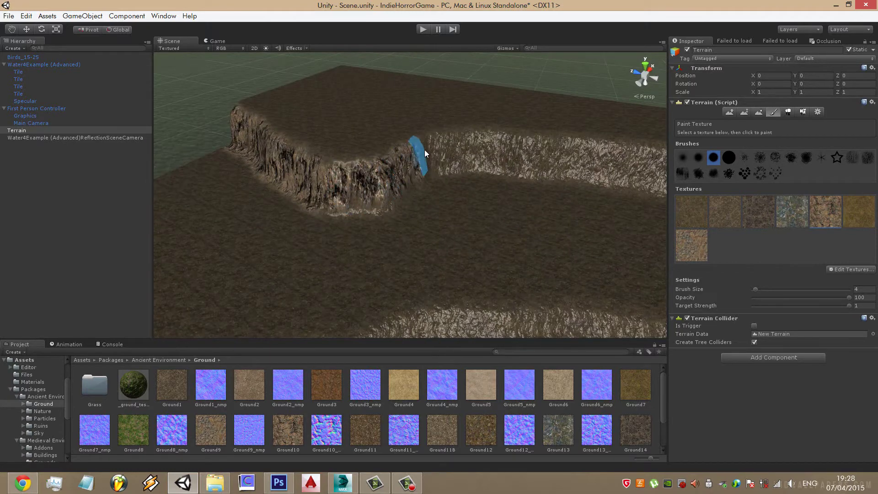
mouse_move(421, 170)
mouse_down()
mouse_move(330, 206)
mouse_move(501, 153)
mouse_move(662, 154)
mouse_move(446, 150)
mouse_up()
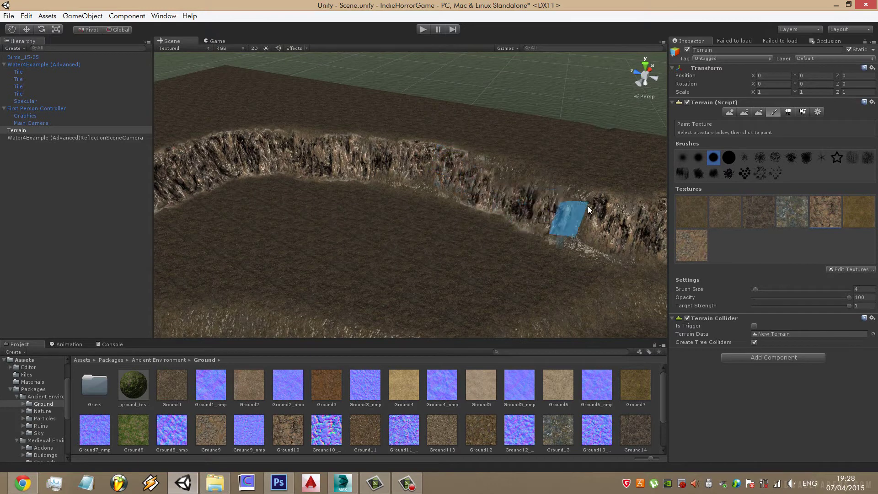
mouse_move(648, 215)
middle_down()
mouse_move(624, 228)
mouse_move(460, 210)
mouse_move(532, 251)
middle_up()
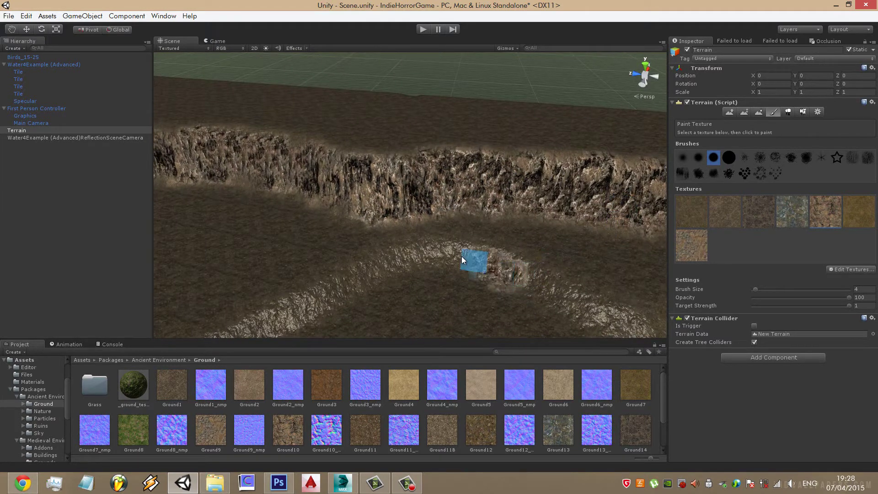
middle_drag(624, 316, 547, 263)
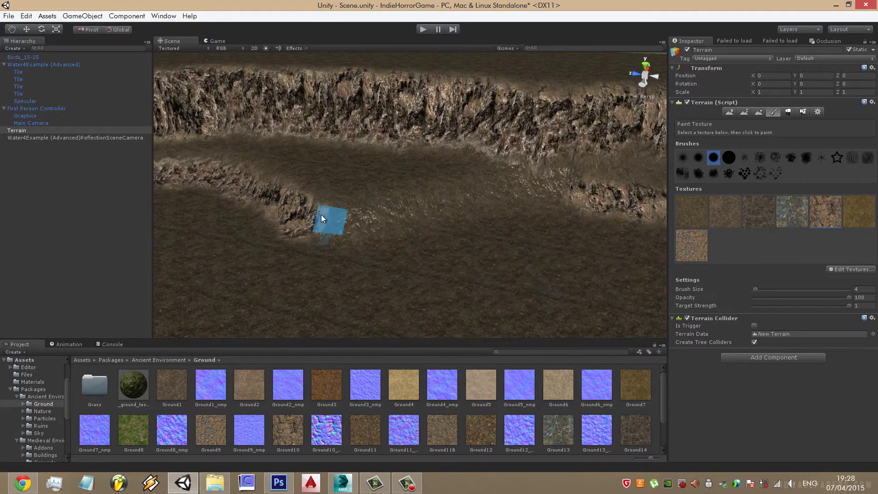
mouse_move(576, 182)
alt+mouse_down()
mouse_move(600, 213)
mouse_move(373, 230)
alt+mouse_up()
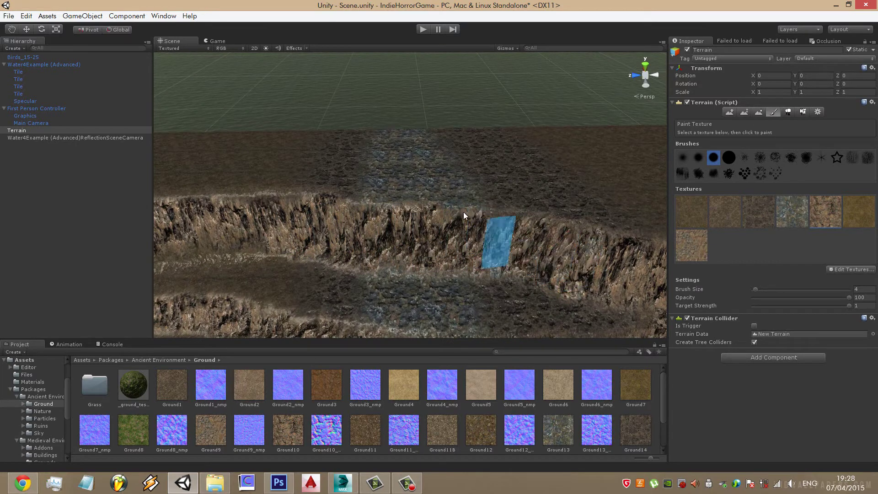
Paint rocky texture along the lower ridge leading toward the water
alt+drag(614, 287, 372, 161)
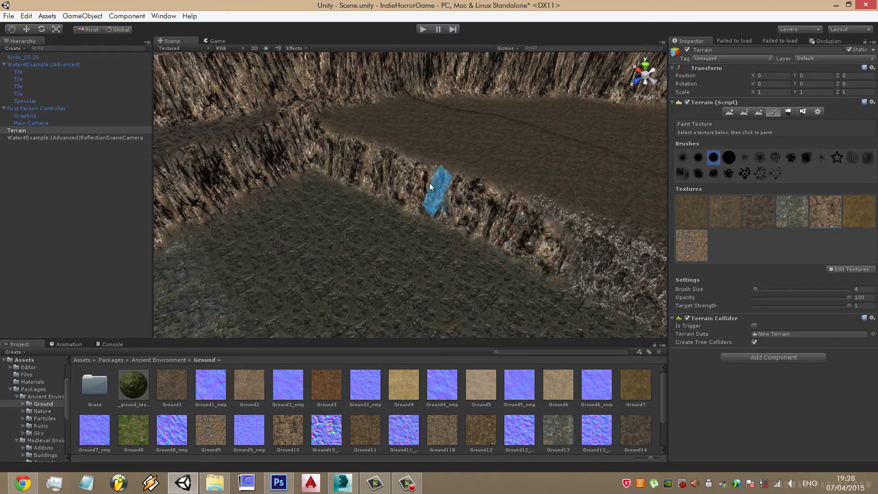
alt+drag(549, 239, 397, 205)
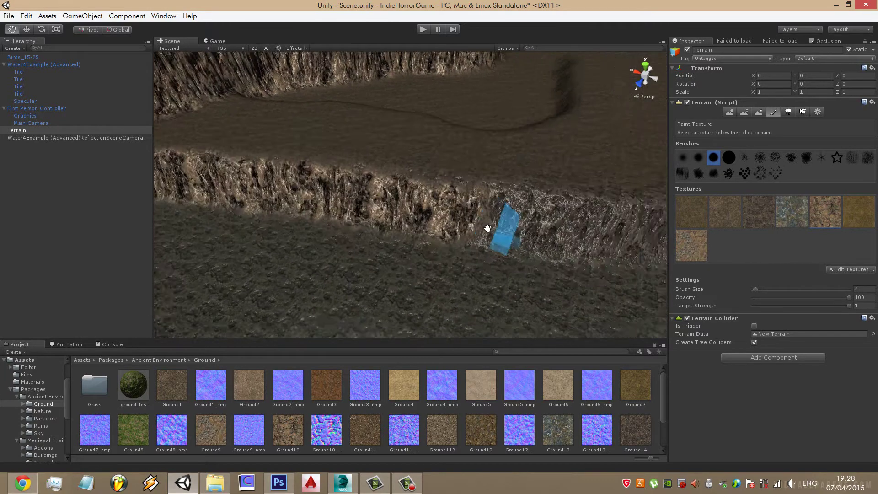
mouse_move(588, 213)
alt+mouse_down()
mouse_move(394, 220)
mouse_move(382, 240)
alt+mouse_up()
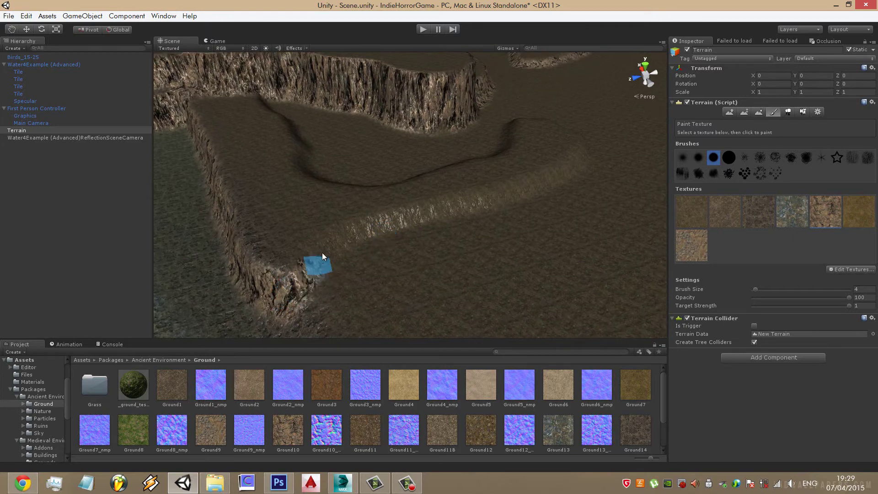
alt+drag(484, 200, 372, 239)
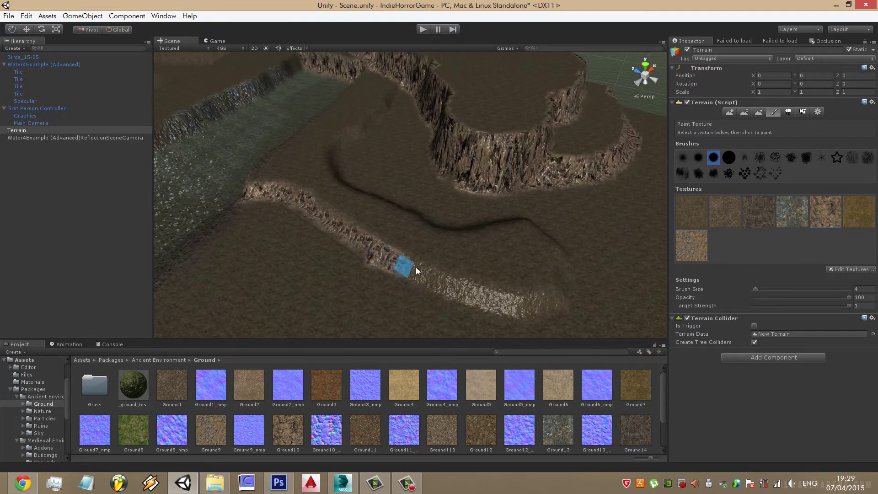
mouse_move(560, 298)
alt+mouse_down()
mouse_move(413, 275)
mouse_move(423, 278)
alt+mouse_up()
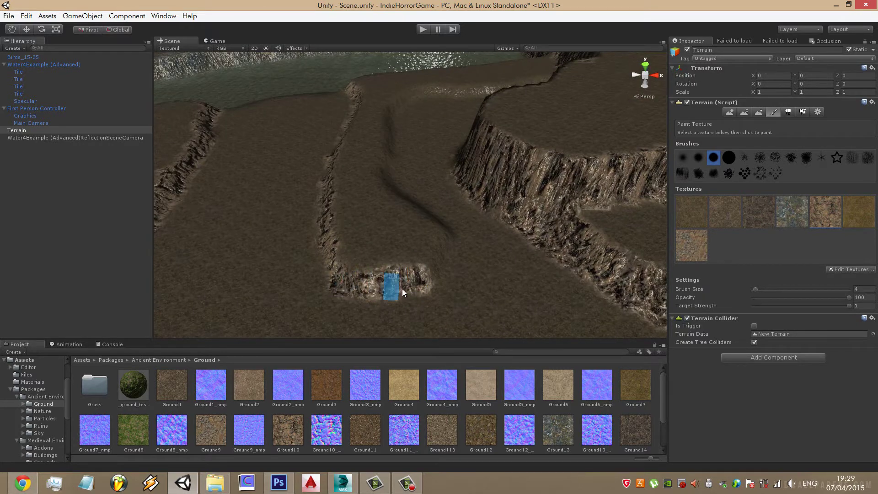
mouse_move(447, 234)
alt+mouse_down()
mouse_move(366, 243)
mouse_move(461, 264)
alt+mouse_up()
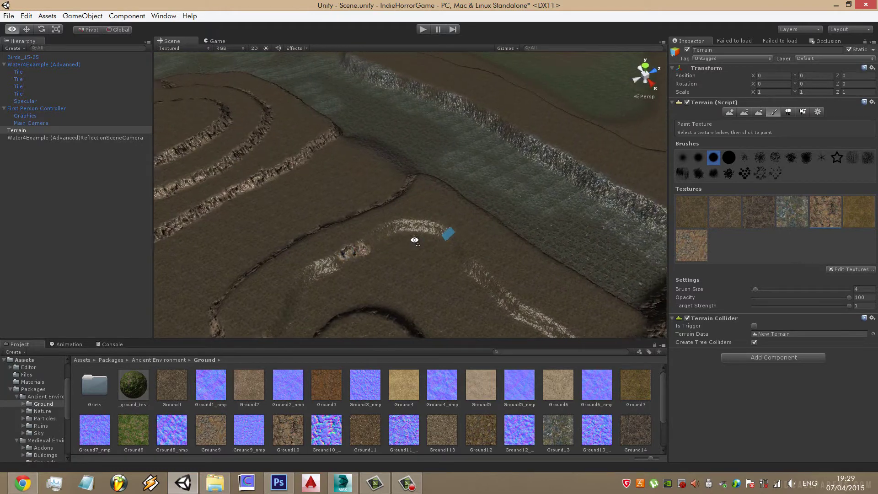
scroll(461, 260, up, 5)
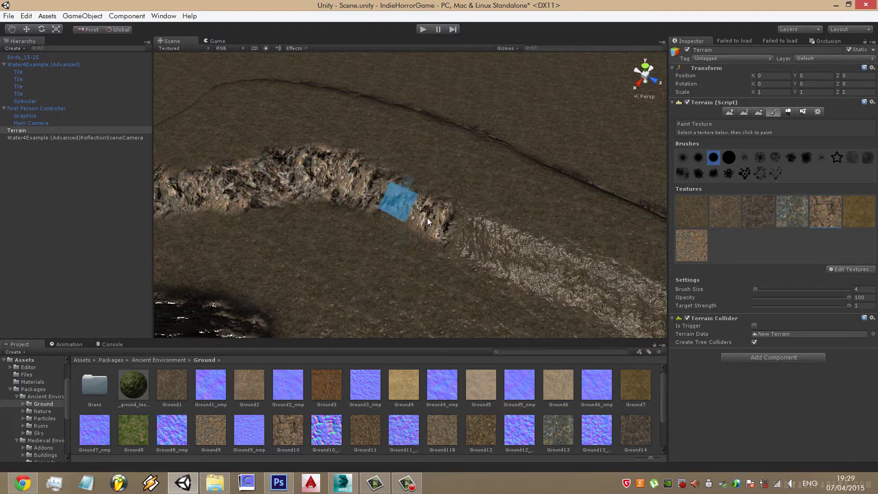
mouse_move(587, 284)
alt+mouse_down()
mouse_move(509, 240)
mouse_move(562, 245)
alt+mouse_up()
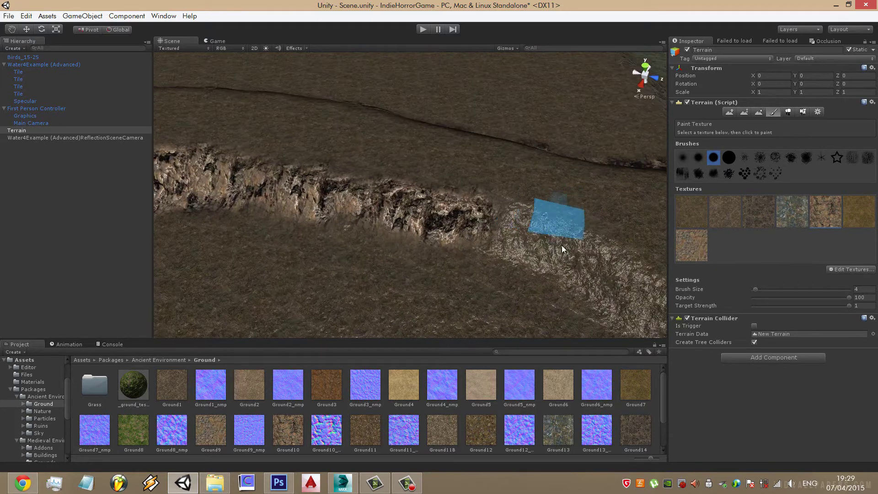
mouse_move(439, 226)
alt+mouse_down()
mouse_move(562, 249)
mouse_move(392, 214)
mouse_move(503, 197)
alt+mouse_up()
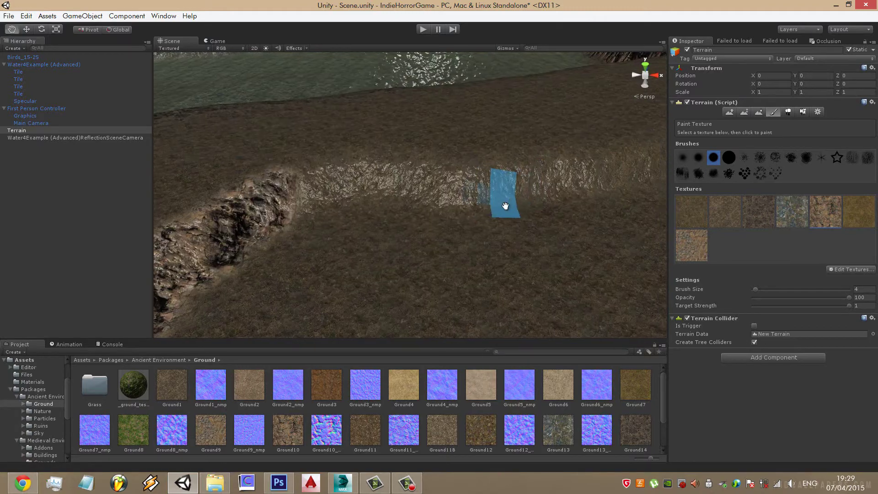
drag(313, 193, 586, 175)
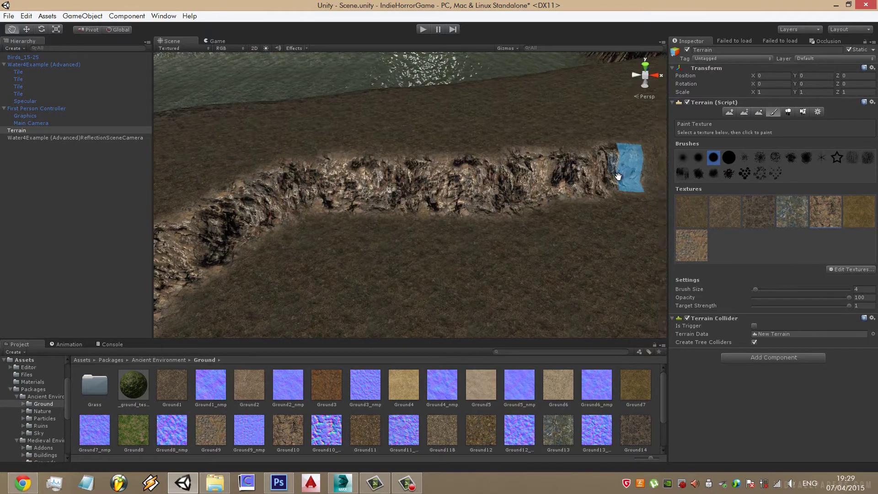
scroll(566, 194, up, 5)
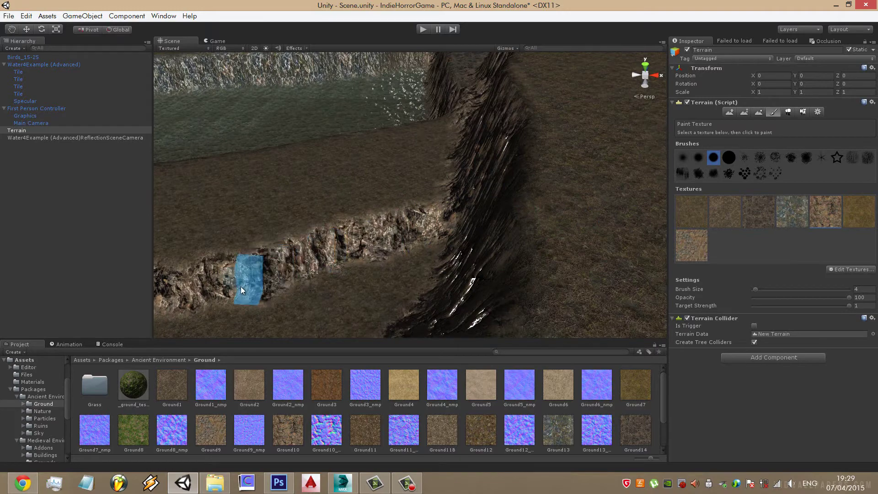
Orbit around the ridge and cliff face to check coverage from several angles
alt+drag(240, 287, 468, 265)
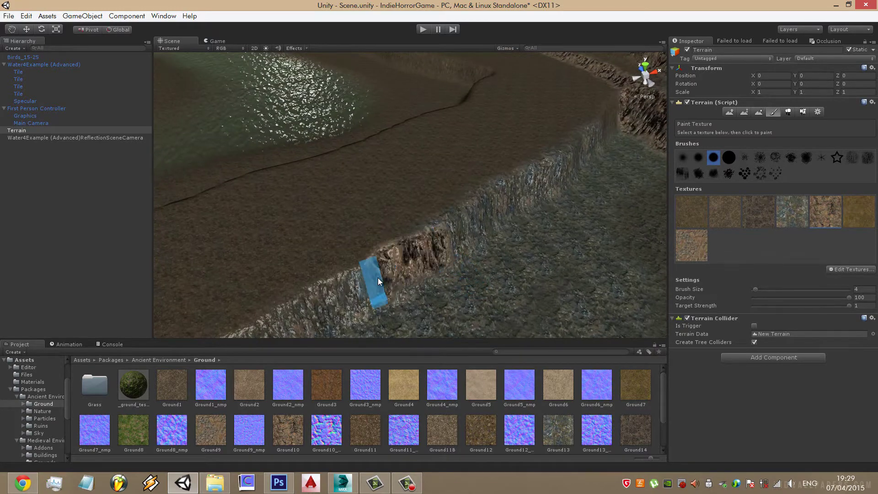
alt+drag(495, 216, 377, 203)
scroll(456, 267, up, 3)
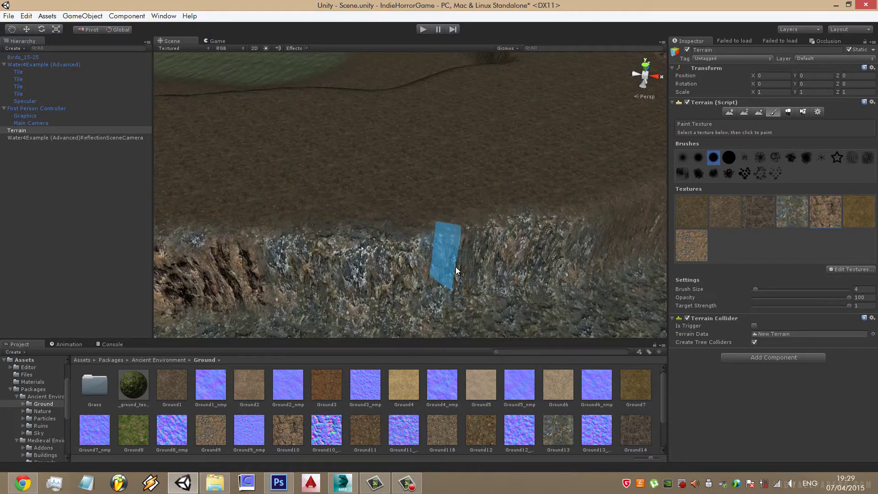
scroll(506, 264, down, 5)
scroll(526, 220, down, 2)
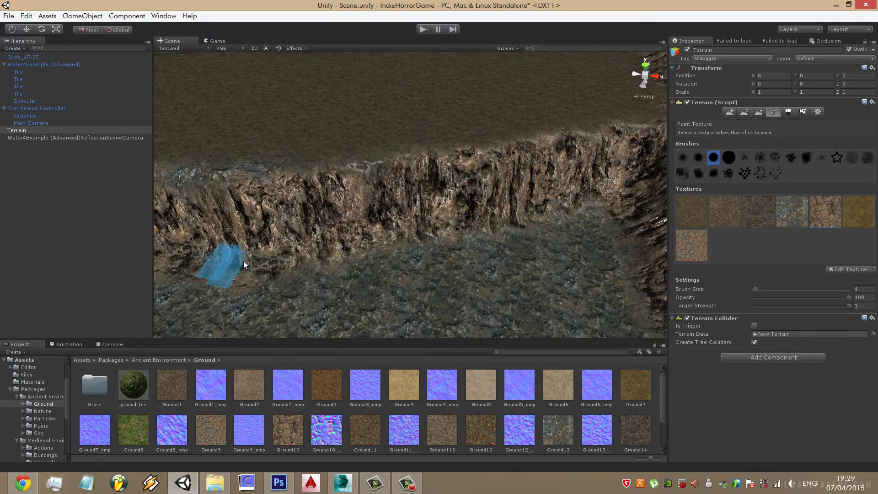
alt+drag(243, 260, 398, 239)
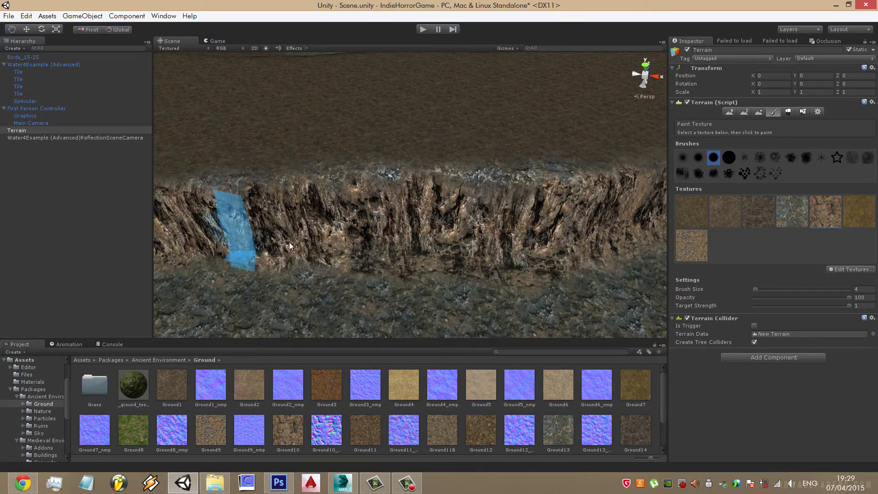
alt+drag(235, 229, 580, 209)
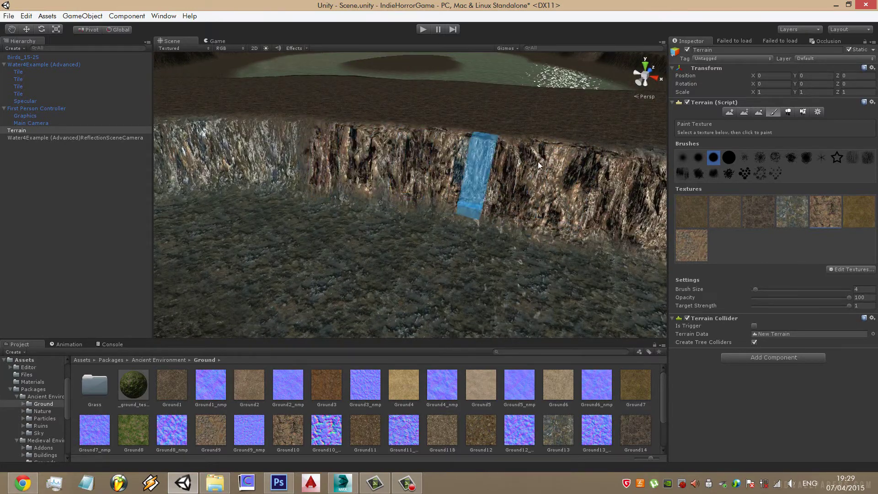
alt+drag(480, 187, 614, 171)
alt+drag(387, 178, 563, 161)
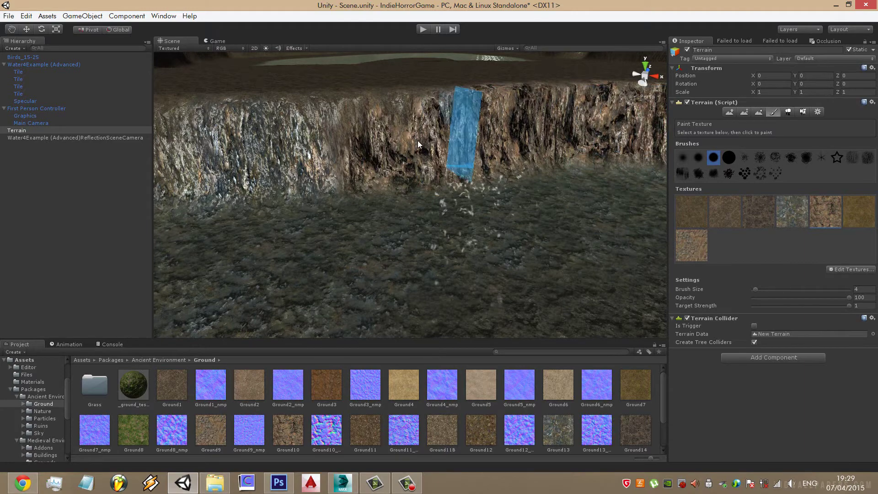
middle_drag(201, 178, 407, 163)
scroll(485, 174, down, 5)
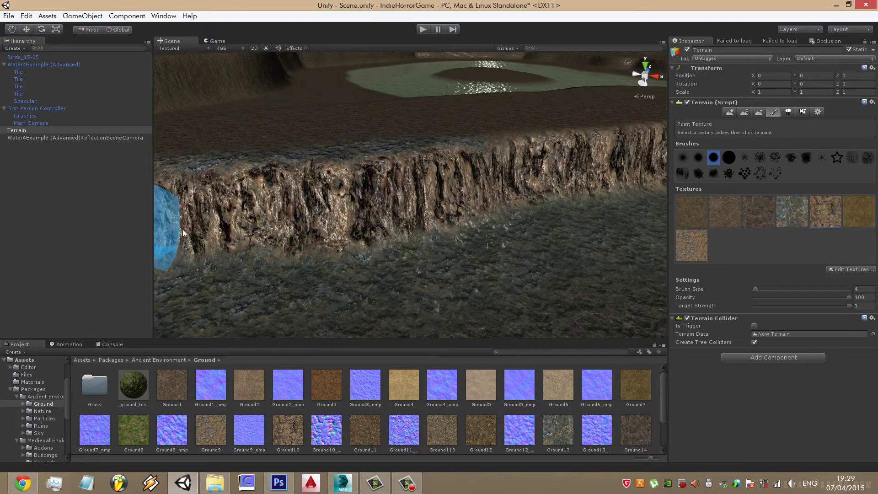
alt+drag(179, 220, 491, 235)
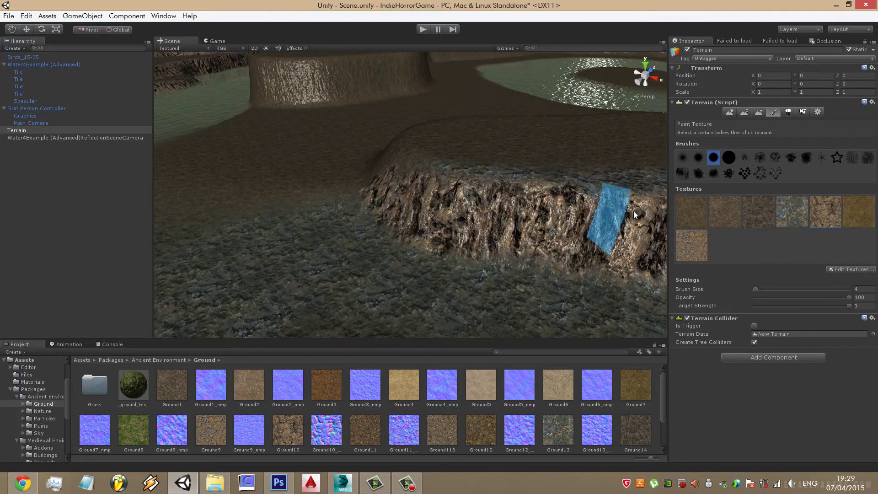
mouse_move(421, 170)
alt+mouse_down()
mouse_move(555, 152)
mouse_move(579, 203)
mouse_move(396, 201)
alt+mouse_up()
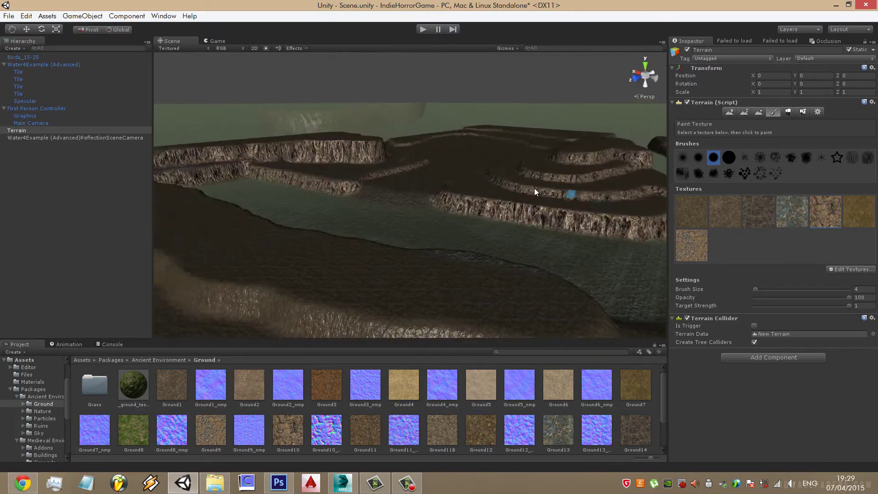
scroll(396, 202, up, 3)
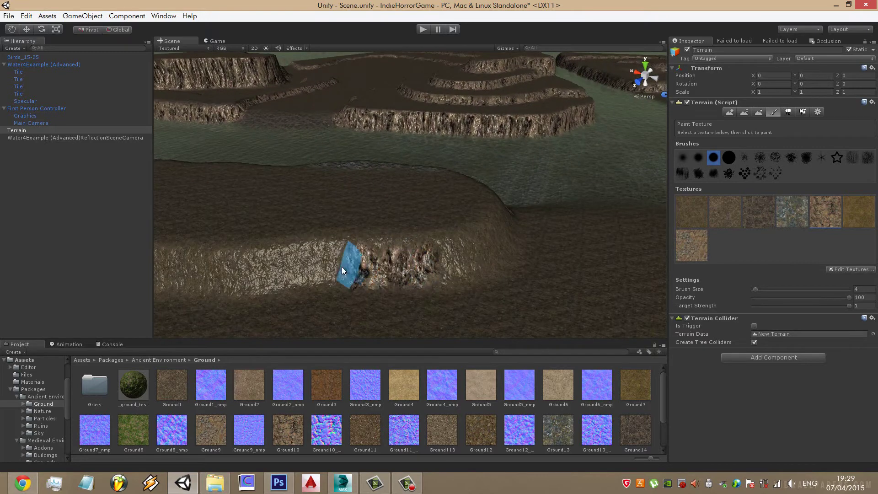
Paint rock over the cliff face and its pale strip along the water channel
mouse_move(341, 267)
alt+mouse_down()
mouse_move(368, 286)
mouse_move(261, 256)
alt+mouse_up()
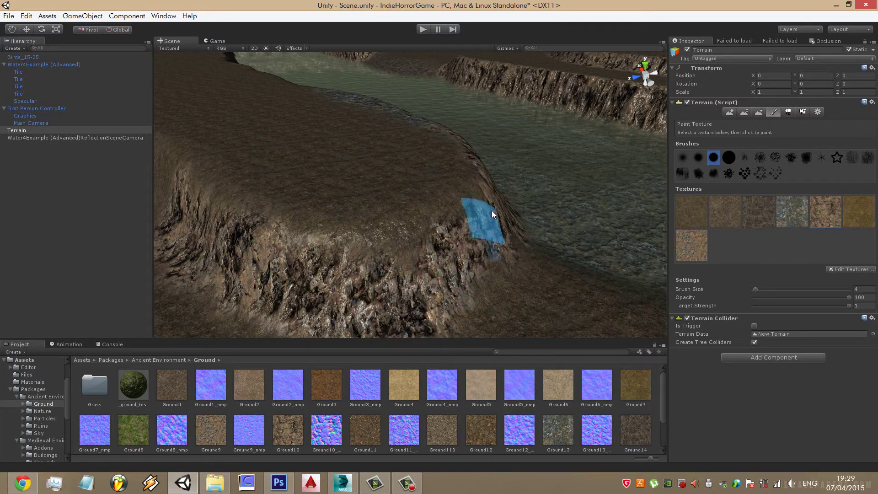
mouse_move(283, 255)
alt+mouse_down()
mouse_move(504, 237)
mouse_move(192, 247)
alt+mouse_up()
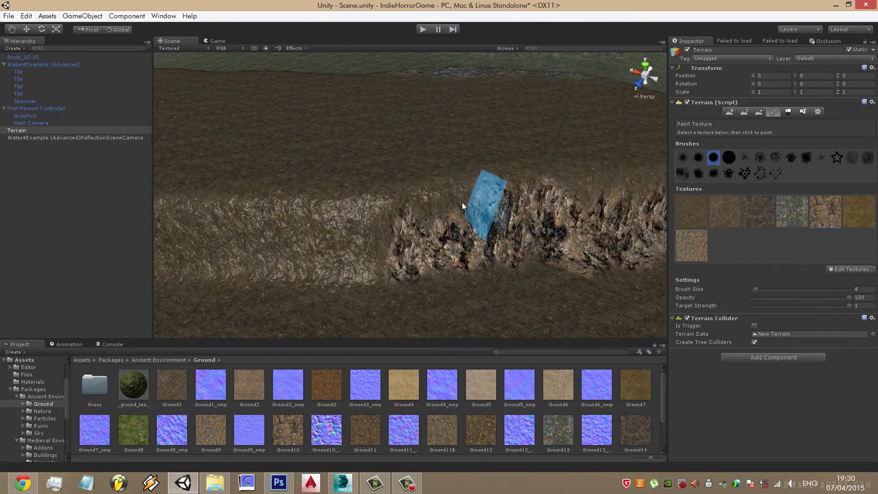
mouse_move(509, 250)
alt+mouse_down()
mouse_move(608, 257)
mouse_move(280, 137)
mouse_move(438, 227)
alt+mouse_up()
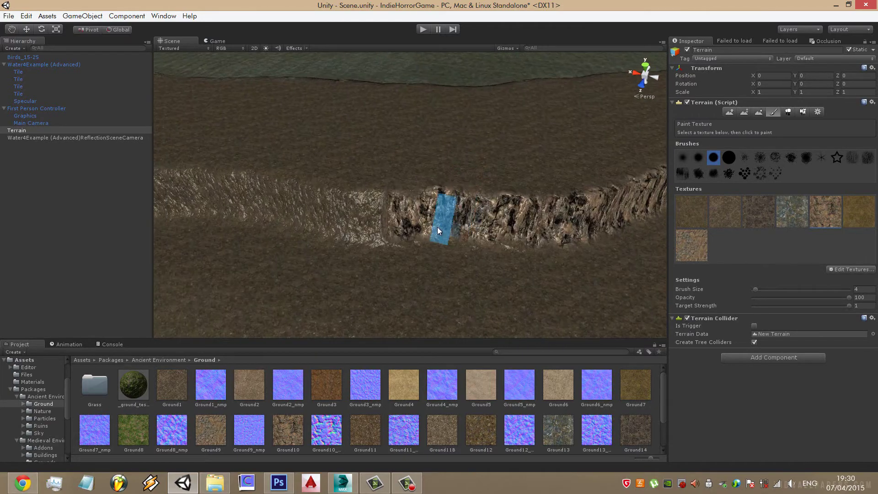
mouse_move(241, 216)
mouse_down()
mouse_move(235, 196)
mouse_move(374, 201)
mouse_up()
middle_drag(374, 202, 569, 219)
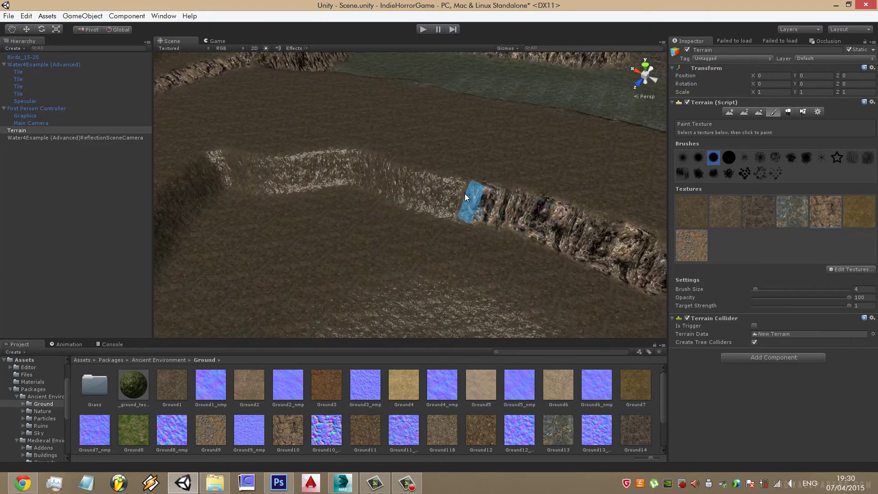
drag(335, 166, 210, 177)
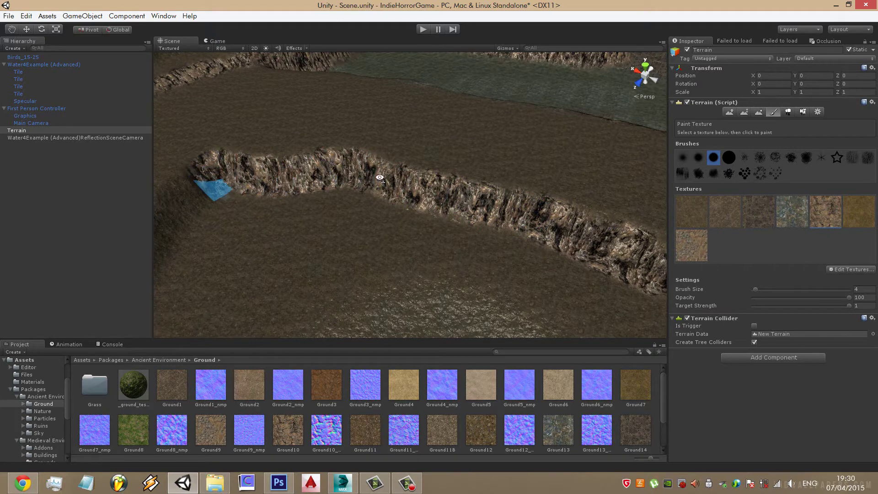
Cover the cliff band's remaining pale strip and left section with rock texture
alt+drag(380, 177, 328, 184)
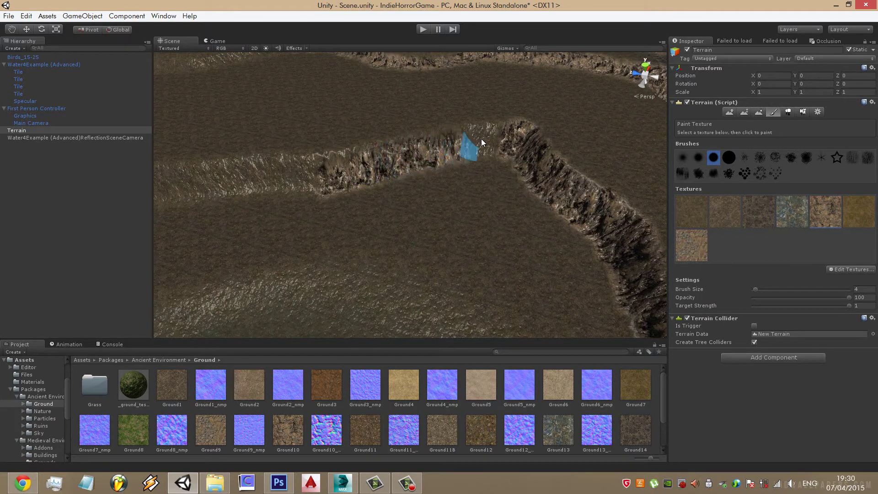
drag(510, 141, 254, 172)
scroll(352, 180, up, 3)
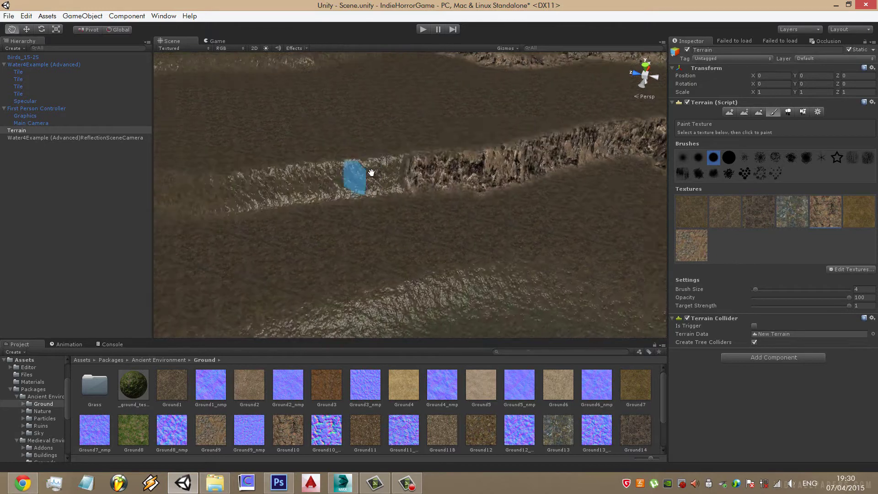
drag(407, 176, 208, 192)
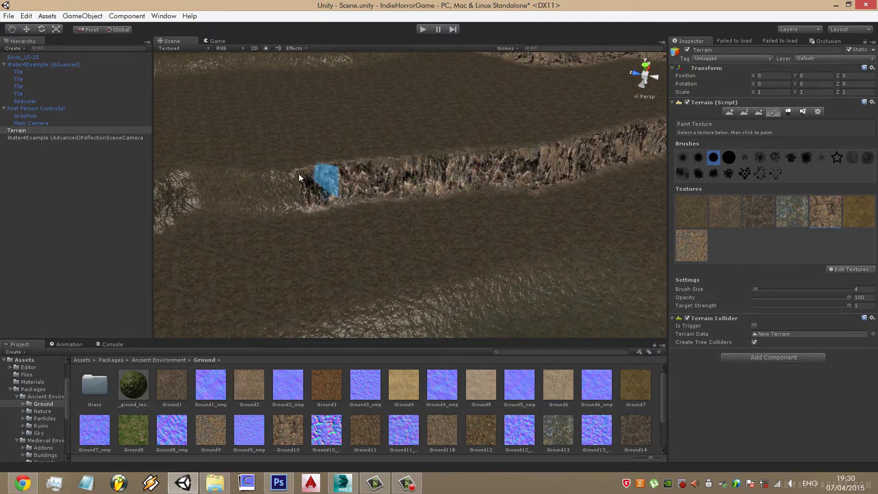
alt+drag(452, 192, 509, 196)
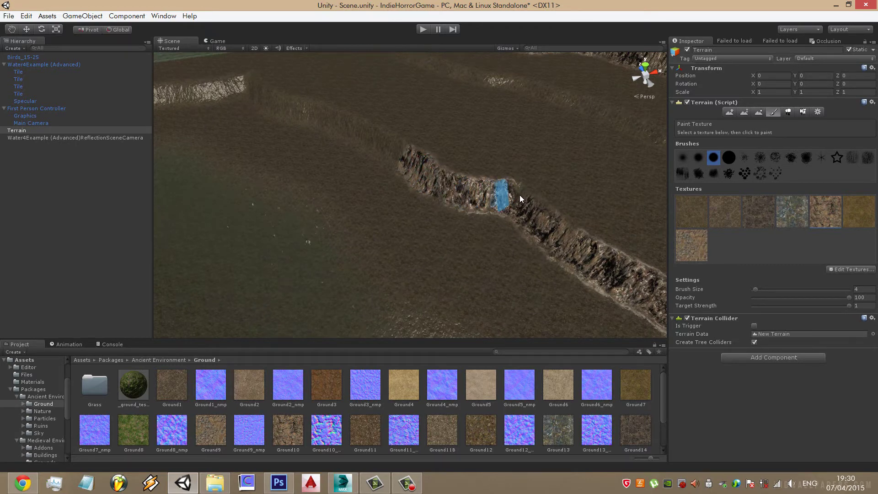
alt+drag(597, 245, 467, 212)
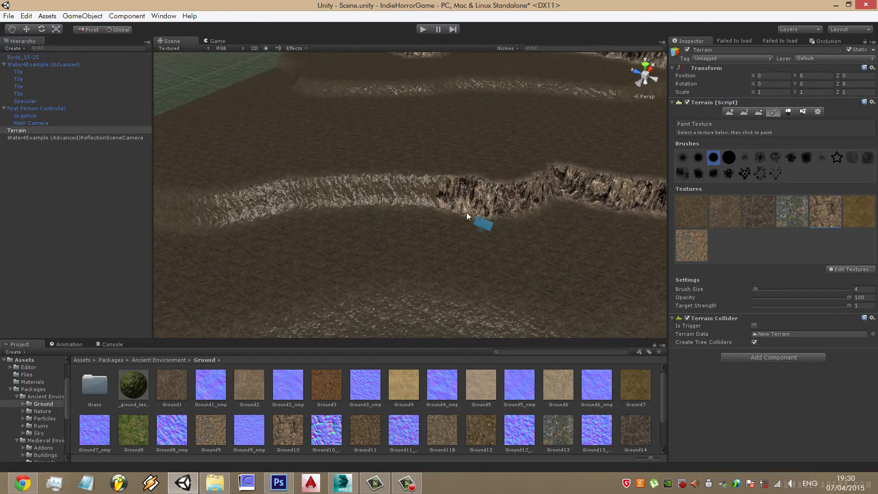
middle_drag(346, 190, 463, 192)
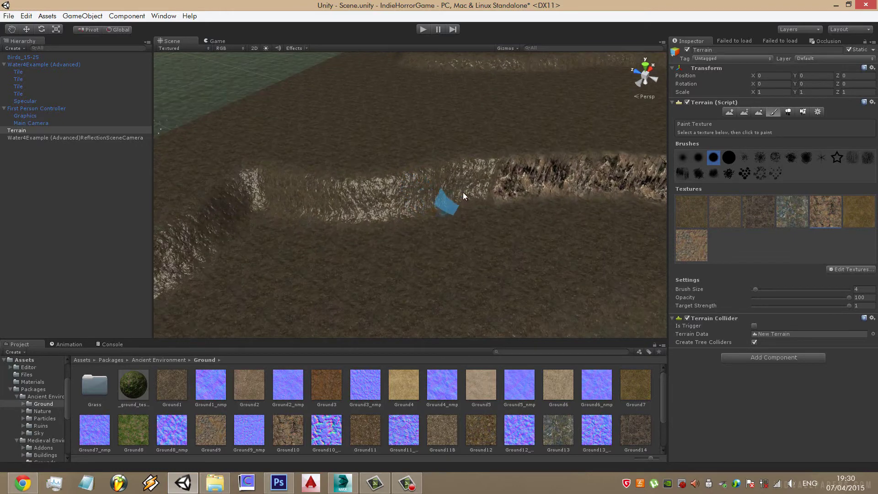
mouse_move(507, 168)
mouse_down()
mouse_move(391, 197)
mouse_move(239, 185)
mouse_up()
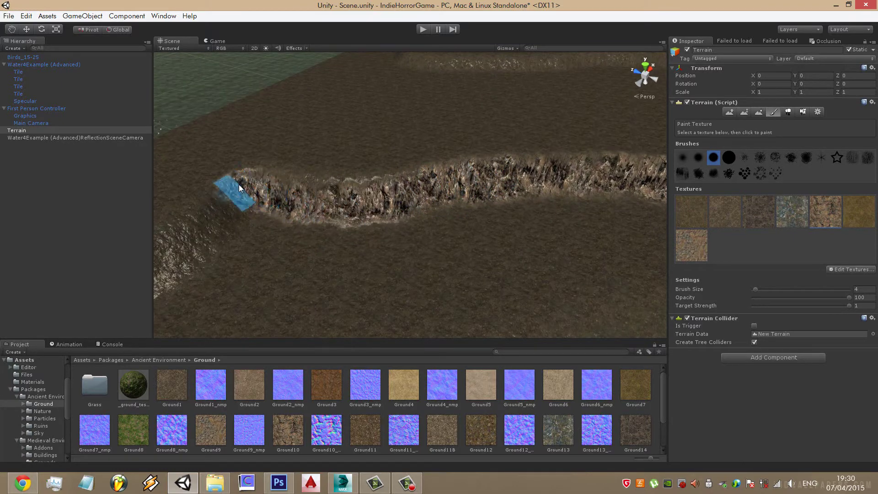
Follow the cliff band to the trench in the last gap and paint rock across its wall
alt+drag(438, 178, 348, 179)
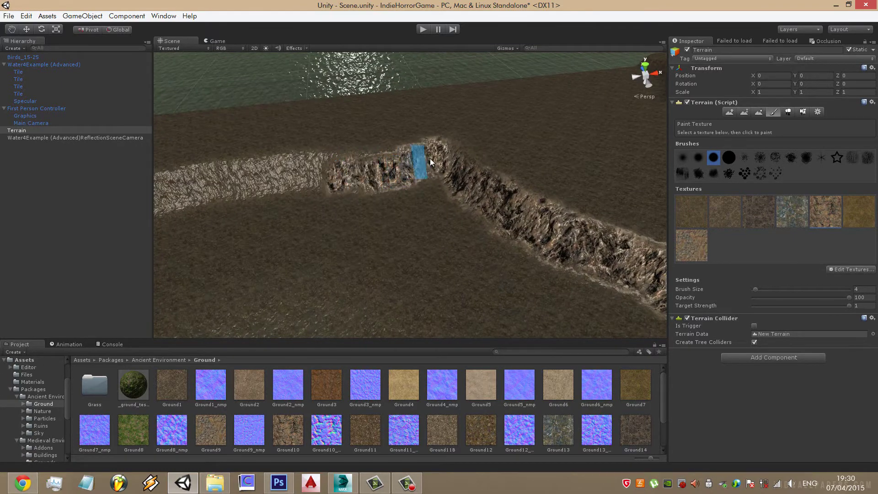
middle_drag(442, 169, 507, 161)
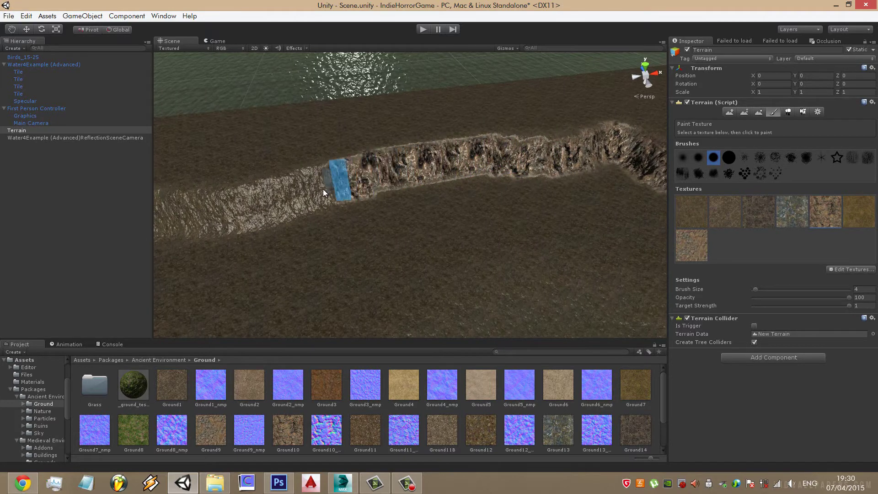
middle_drag(323, 188, 401, 184)
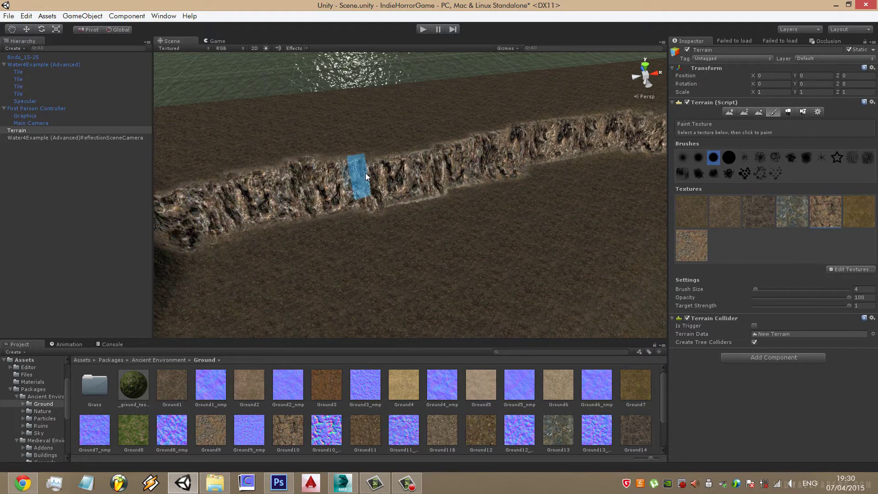
alt+drag(366, 173, 431, 167)
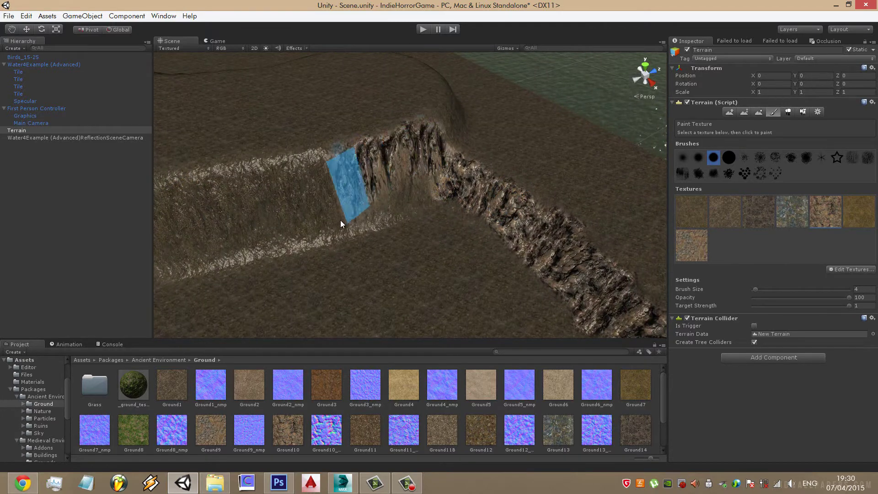
mouse_move(293, 238)
middle_down()
mouse_move(448, 215)
mouse_move(506, 186)
middle_up()
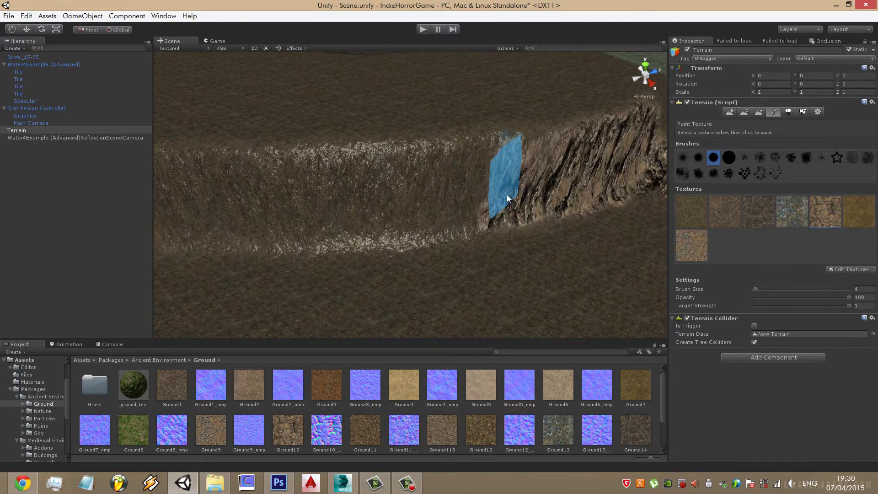
middle_drag(338, 196, 498, 161)
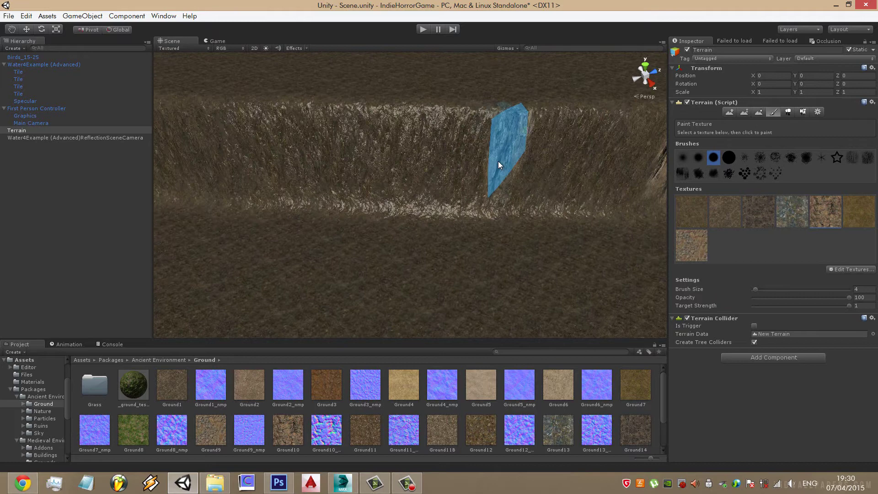
mouse_move(498, 161)
mouse_down()
mouse_move(563, 150)
mouse_move(644, 188)
mouse_move(451, 199)
mouse_move(614, 207)
mouse_up()
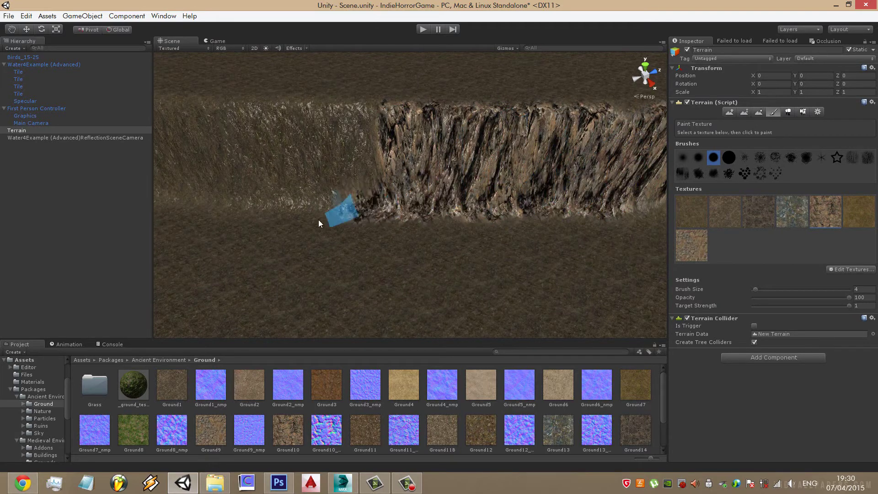
Zoom in to face the trench wall head-on, then pull back to see distant terrain
middle_drag(319, 220, 498, 184)
scroll(473, 157, up, 3)
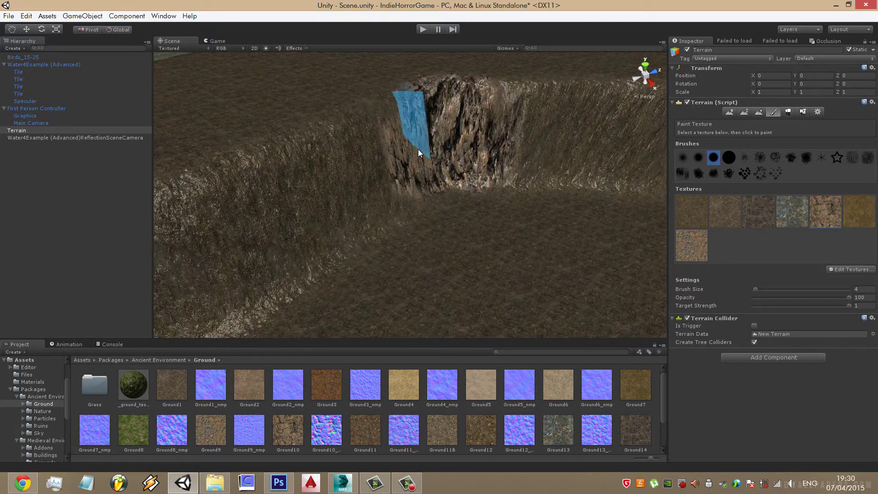
middle_drag(418, 149, 622, 137)
scroll(578, 141, up, 3)
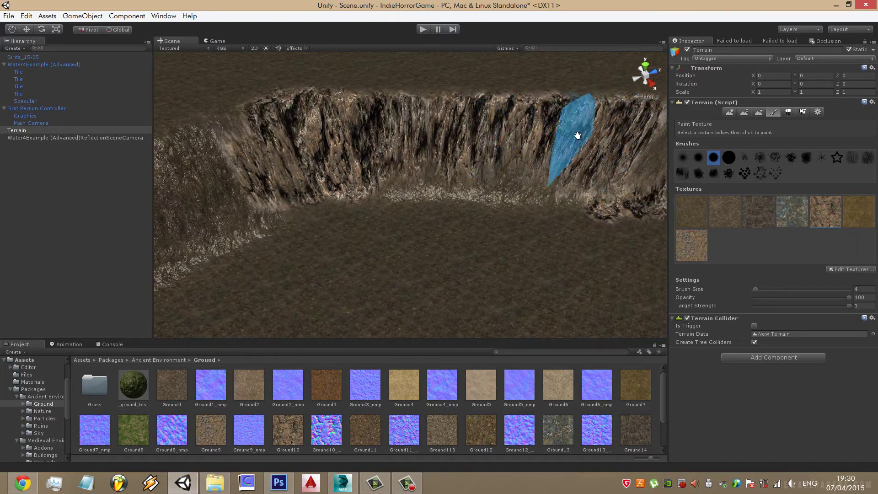
alt+drag(582, 132, 482, 139)
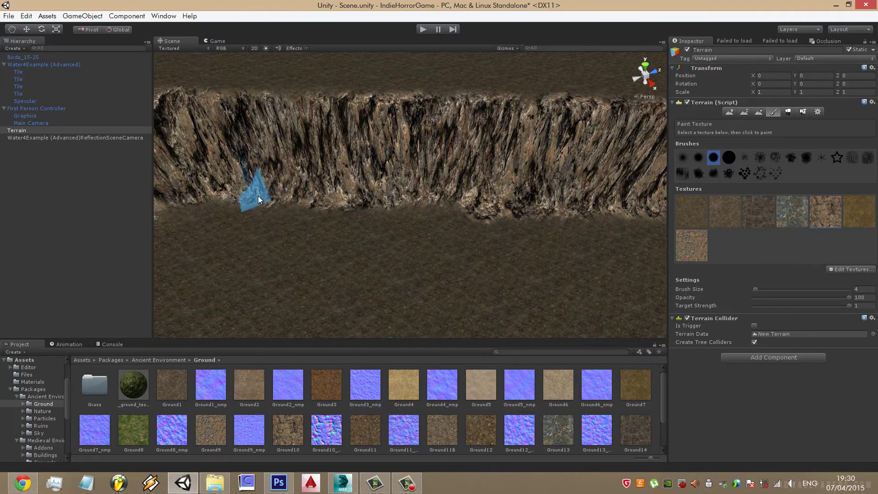
alt+drag(258, 196, 548, 215)
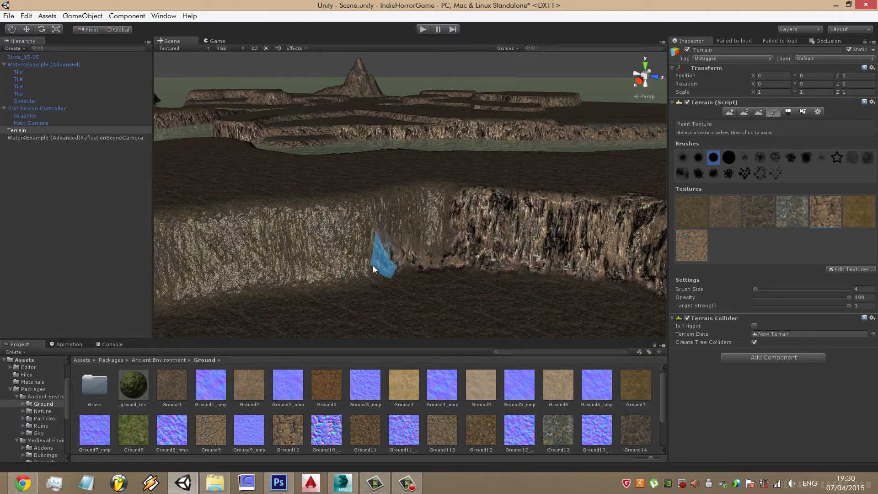
Paint dark rock texture over the trench wall, including its left part
drag(373, 265, 454, 210)
scroll(416, 235, up, 5)
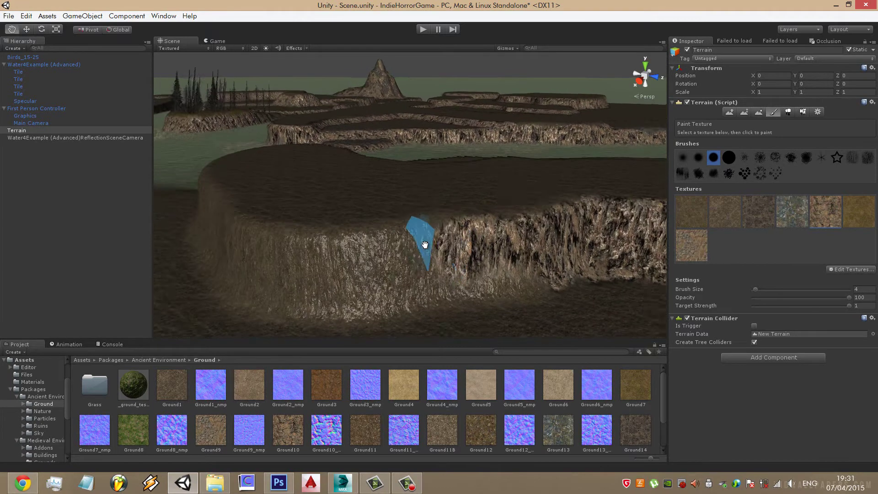
mouse_move(401, 222)
mouse_down()
mouse_move(364, 269)
mouse_move(501, 270)
mouse_up()
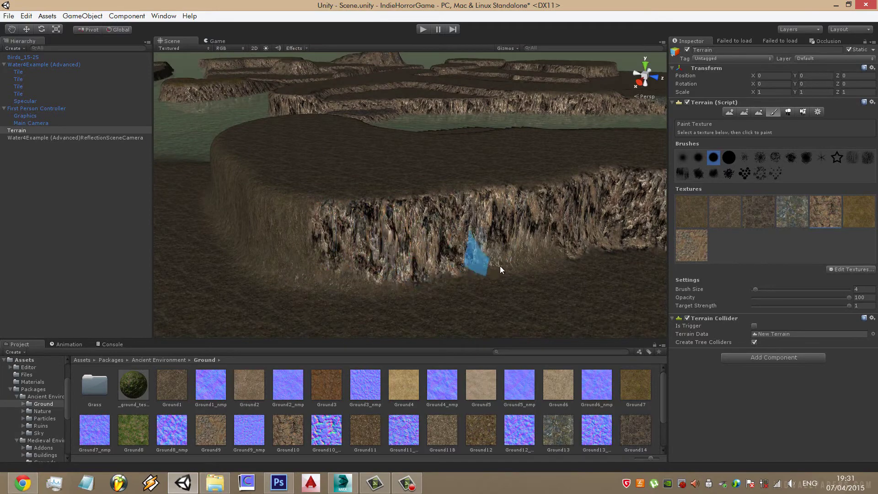
alt+drag(402, 280, 556, 236)
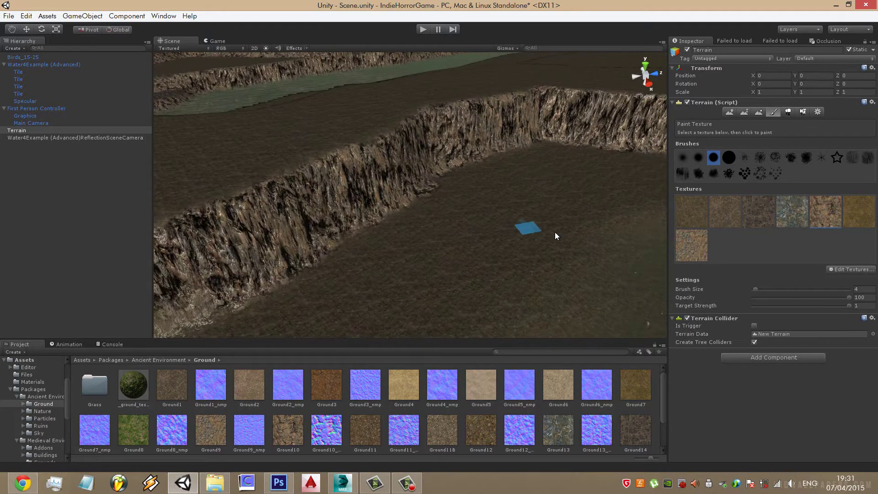
mouse_move(435, 177)
alt+mouse_down()
mouse_move(309, 240)
mouse_move(520, 225)
alt+mouse_up()
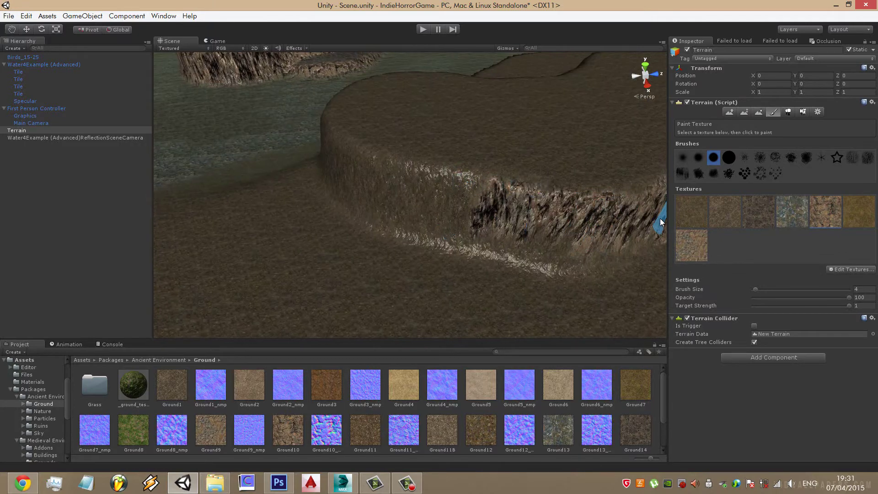
Orbit around the raised plateau to view its cliff wall and the pit from above
alt+drag(430, 256, 344, 237)
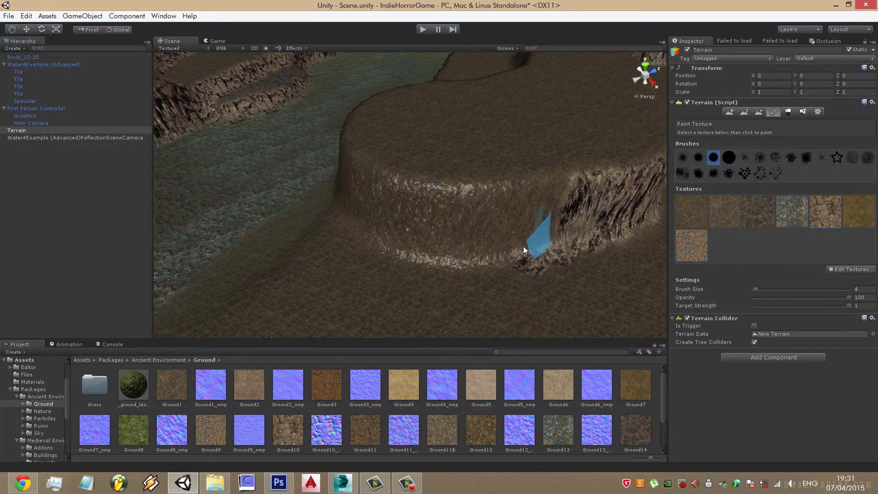
mouse_move(524, 221)
alt+mouse_down()
mouse_move(481, 177)
mouse_move(377, 232)
alt+mouse_up()
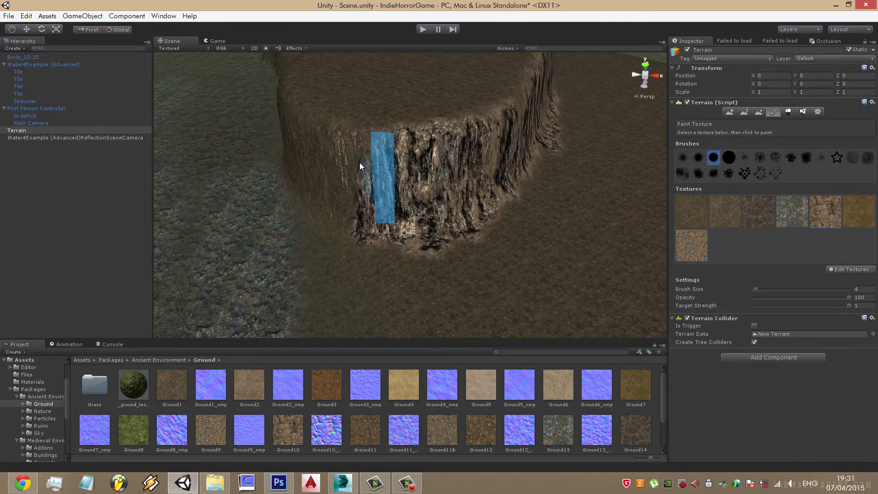
mouse_move(307, 176)
alt+mouse_down()
mouse_move(529, 145)
mouse_move(588, 117)
mouse_move(448, 122)
mouse_move(654, 192)
mouse_move(456, 171)
alt+mouse_up()
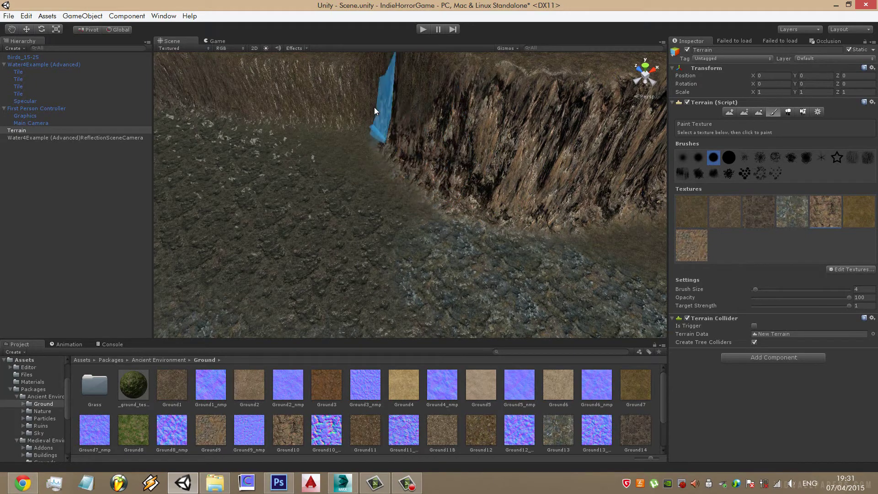
mouse_move(250, 95)
alt+mouse_down()
mouse_move(456, 141)
mouse_move(553, 211)
mouse_move(555, 186)
mouse_move(429, 133)
alt+mouse_up()
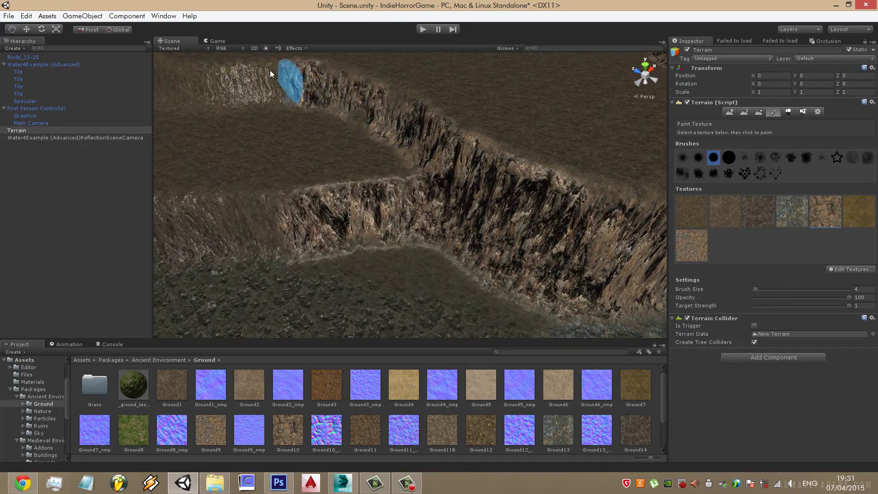
Paint rock texture along a terrace cliff band near the water side
mouse_move(270, 70)
alt+mouse_down()
mouse_move(364, 90)
mouse_move(454, 95)
mouse_move(470, 119)
mouse_move(306, 176)
alt+mouse_up()
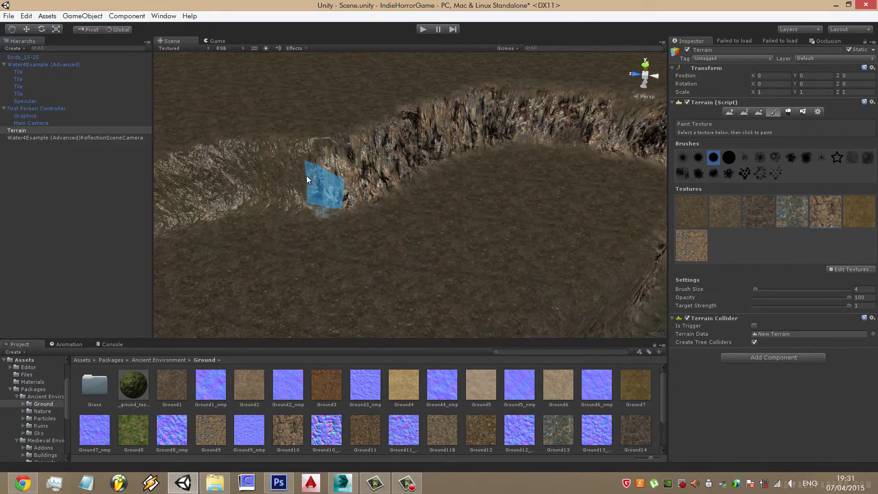
mouse_move(306, 176)
middle_down()
mouse_move(373, 215)
mouse_move(515, 233)
middle_up()
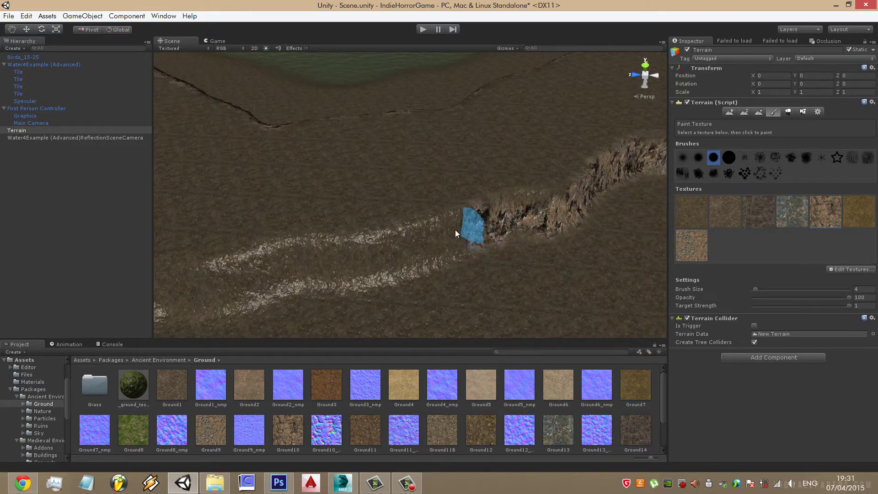
mouse_move(455, 229)
middle_down()
mouse_move(270, 274)
mouse_move(512, 199)
middle_up()
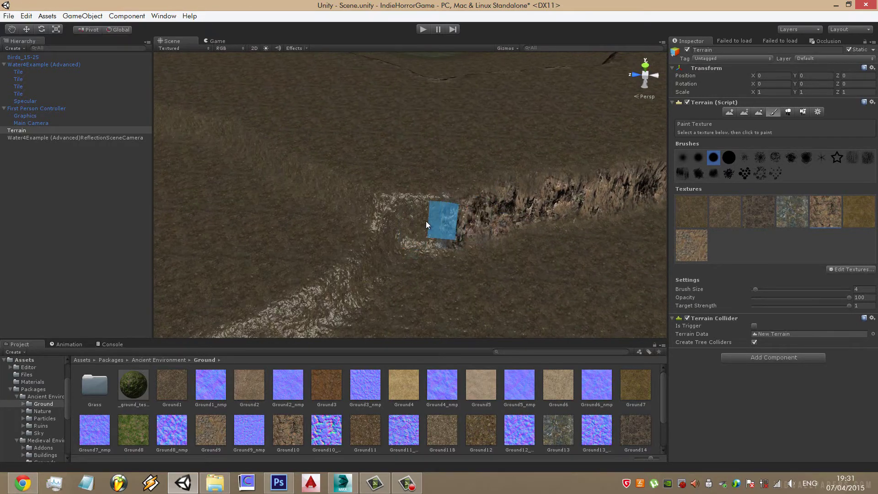
mouse_move(345, 158)
alt+mouse_down()
mouse_move(463, 157)
mouse_move(528, 167)
alt+mouse_up()
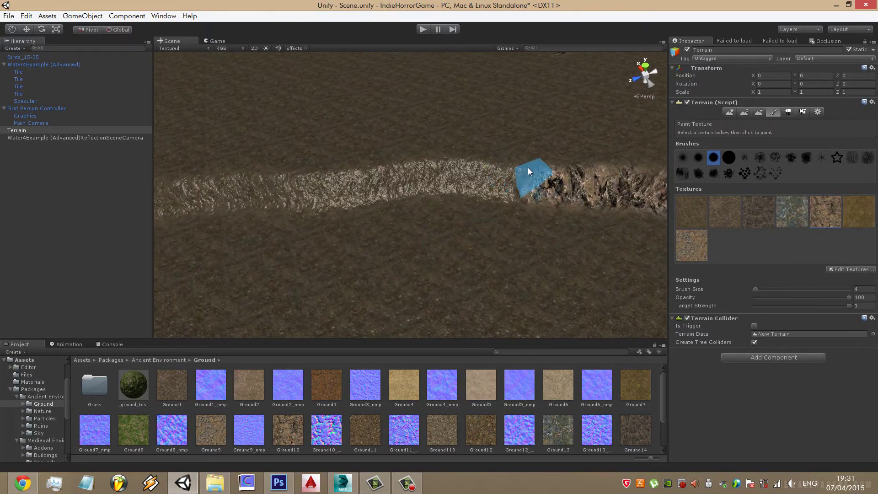
mouse_move(285, 177)
alt+mouse_down()
mouse_move(578, 180)
mouse_move(605, 169)
alt+mouse_up()
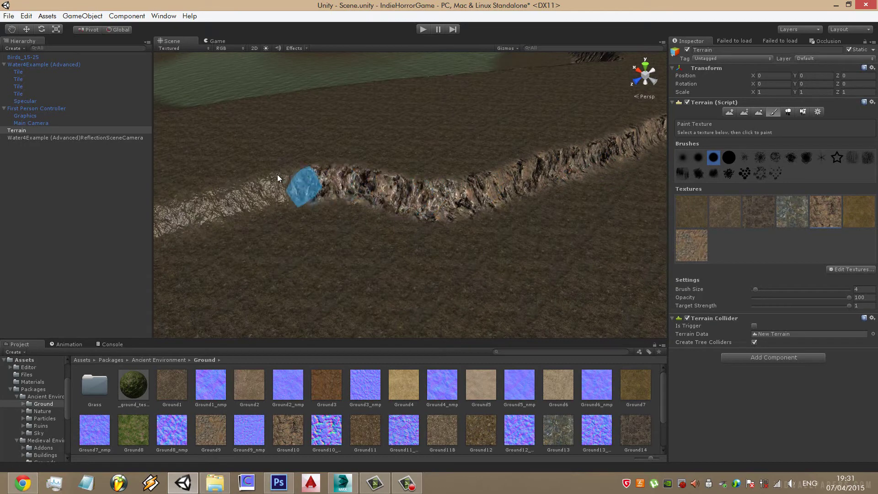
alt+drag(210, 189, 498, 198)
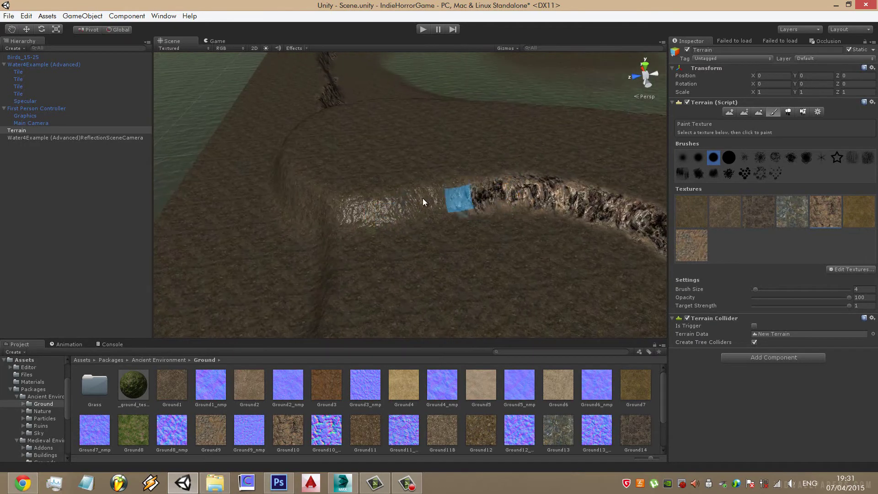
mouse_move(342, 208)
alt+mouse_down()
mouse_move(522, 216)
mouse_move(615, 232)
alt+mouse_up()
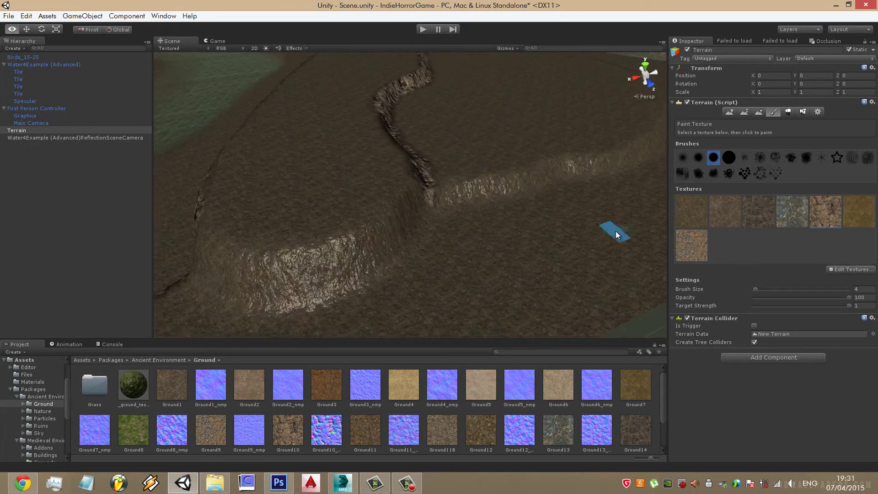
scroll(396, 248, up, 5)
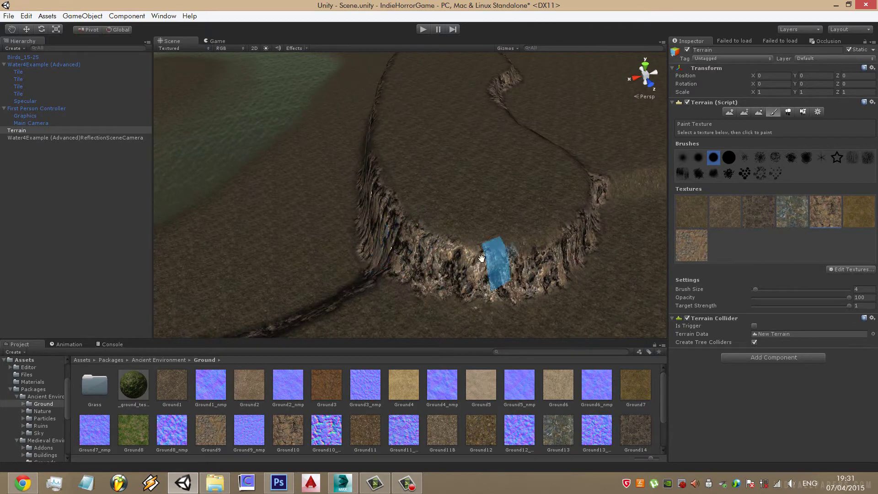
mouse_move(481, 259)
alt+mouse_down()
mouse_move(402, 245)
mouse_move(450, 236)
alt+mouse_up()
scroll(617, 257, down, 3)
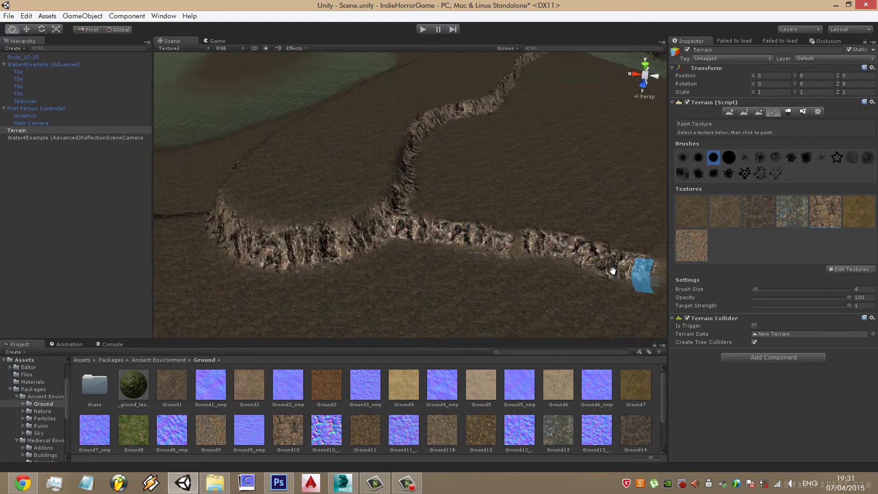
scroll(594, 254, down, 3)
middle_drag(575, 248, 436, 262)
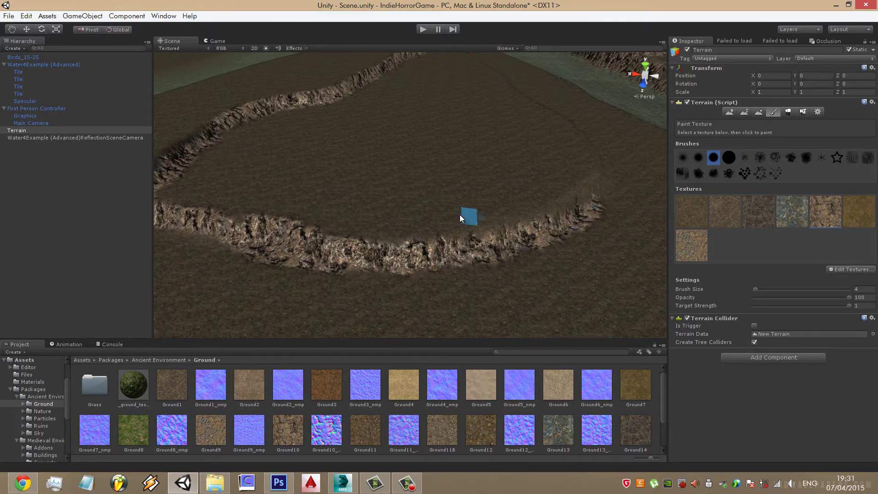
mouse_move(460, 215)
mouse_down()
mouse_move(405, 212)
mouse_move(293, 235)
mouse_up()
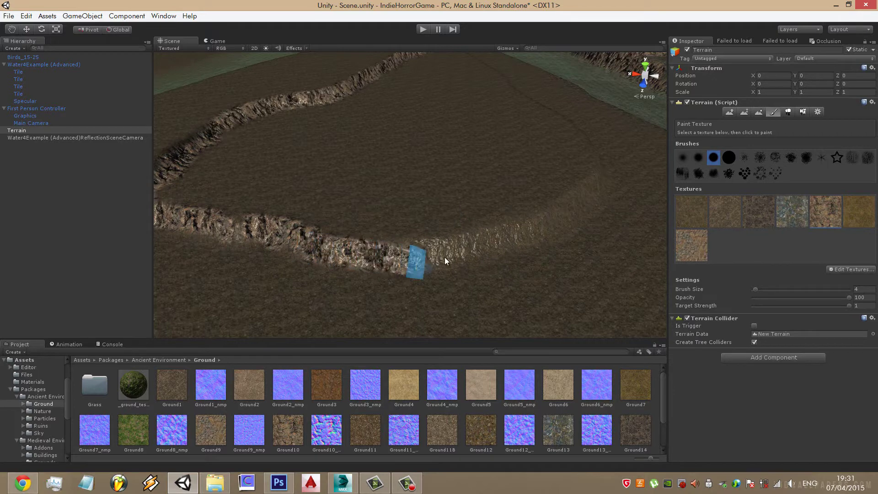
Follow the curving trench and other terrace cliffs, surveying them from low and overhead views
alt+drag(545, 220, 351, 164)
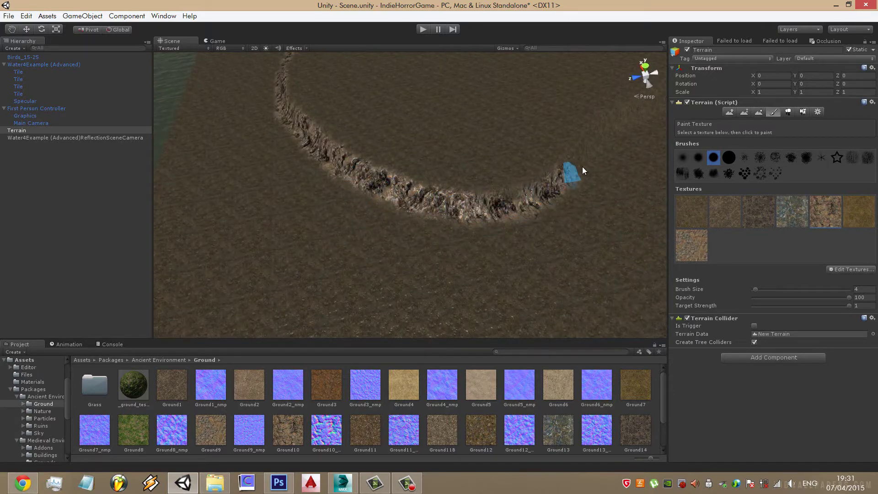
middle_drag(583, 166, 480, 210)
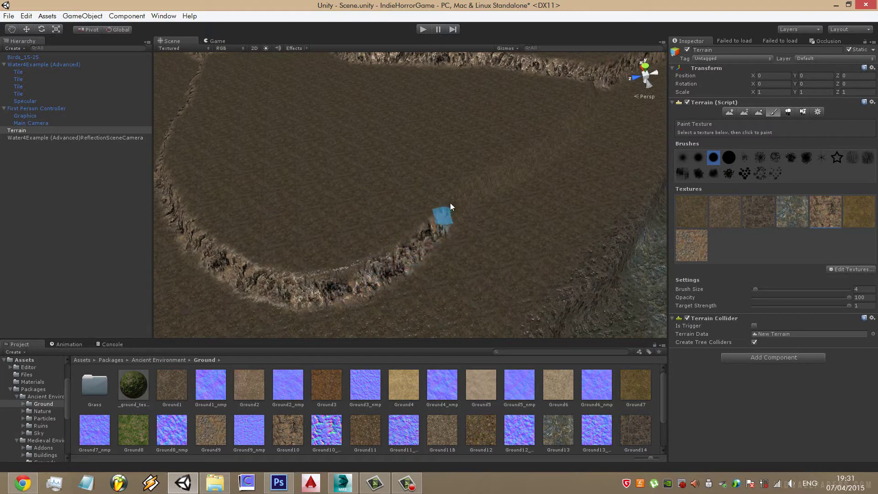
middle_drag(530, 151, 471, 127)
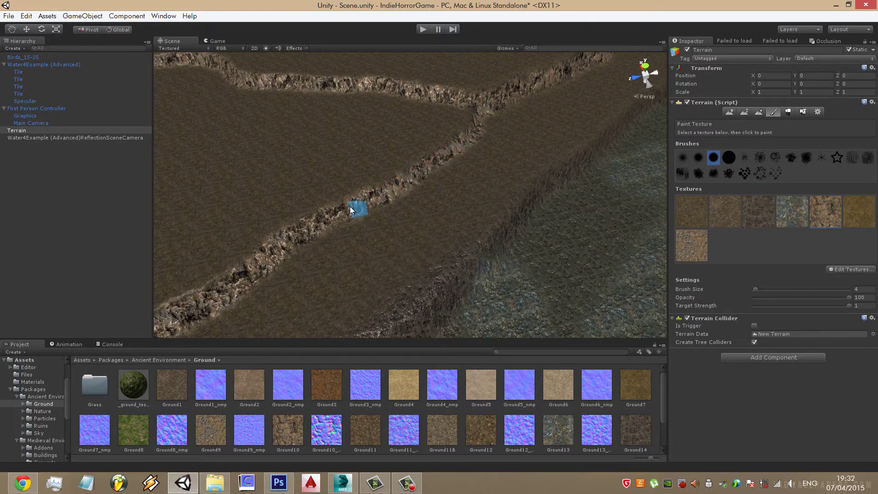
alt+drag(351, 210, 314, 176)
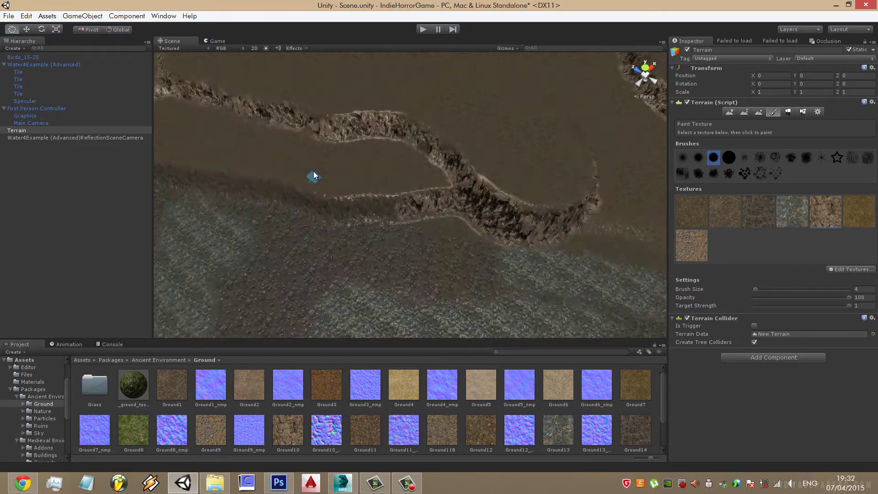
scroll(423, 218, up, 3)
mouse_move(300, 216)
alt+mouse_down()
mouse_move(513, 211)
mouse_move(507, 241)
alt+mouse_up()
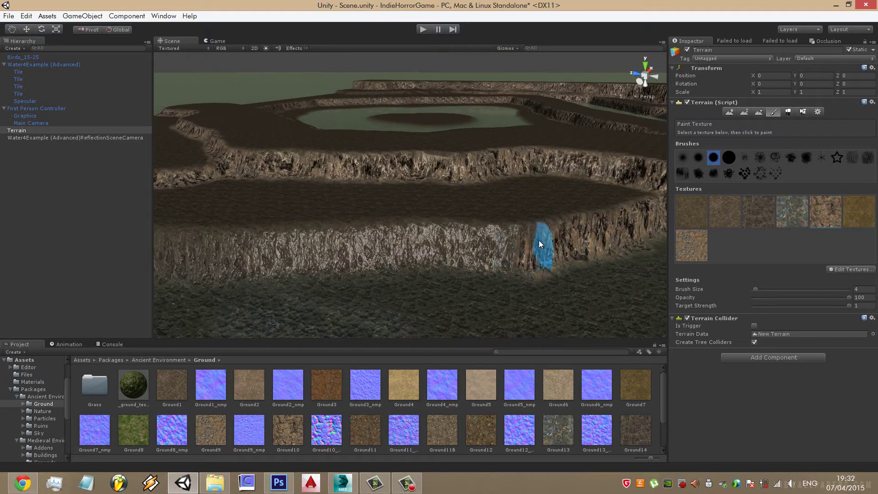
alt+drag(237, 236, 505, 242)
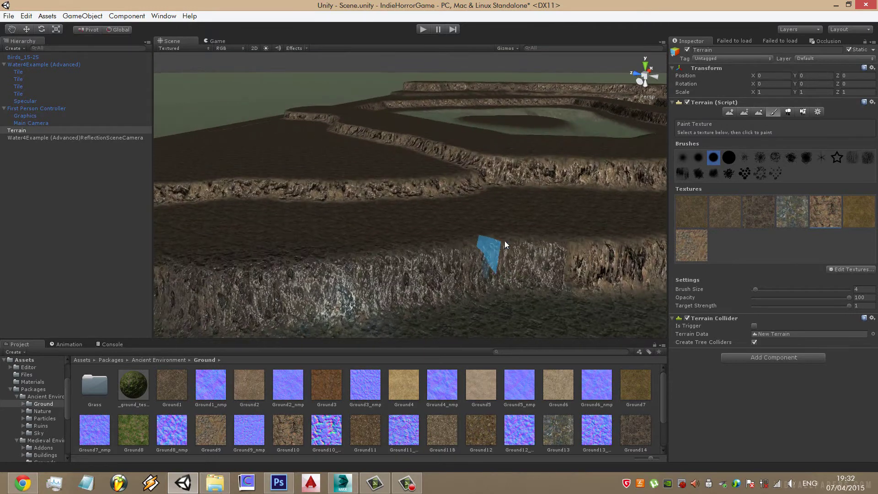
alt+drag(249, 294, 528, 268)
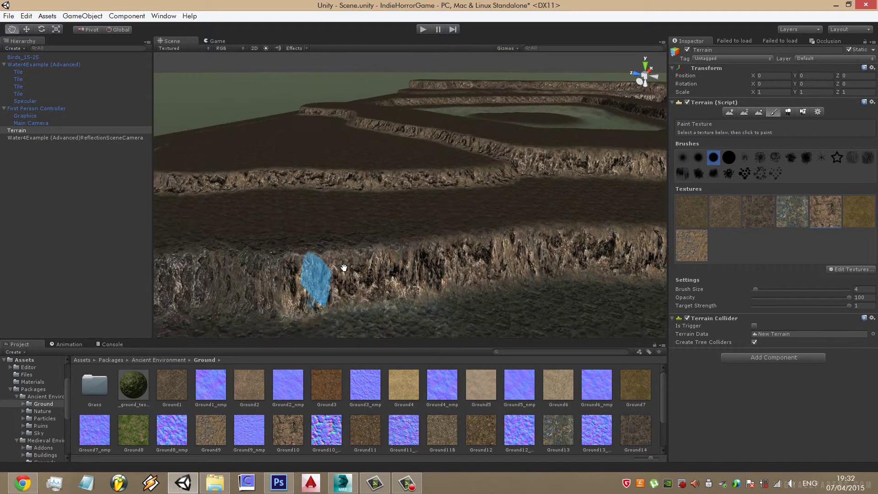
mouse_move(206, 297)
alt+mouse_down()
mouse_move(427, 225)
mouse_move(538, 246)
alt+mouse_up()
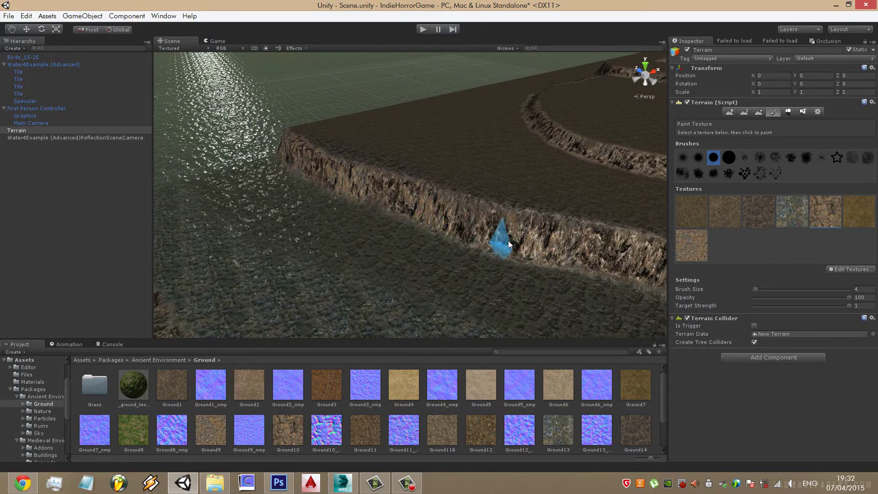
mouse_move(611, 197)
alt+mouse_down()
mouse_move(646, 138)
mouse_move(553, 272)
mouse_move(581, 246)
mouse_move(483, 188)
alt+mouse_up()
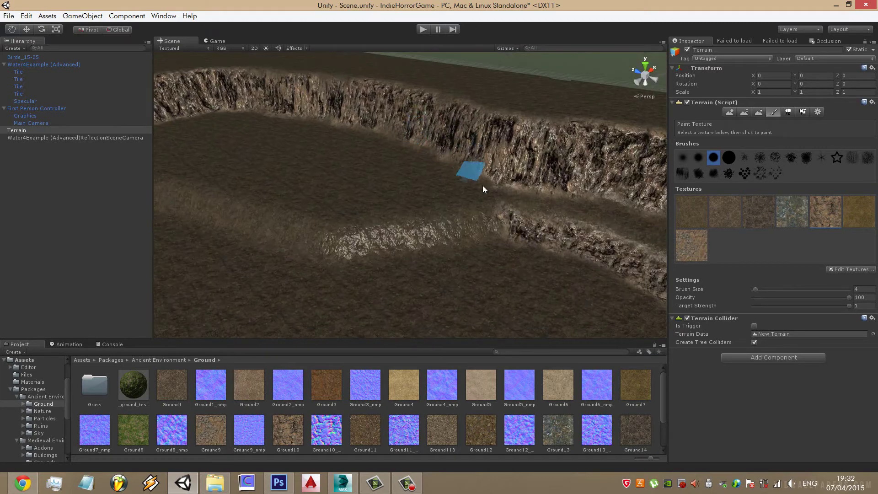
alt+drag(344, 216, 531, 230)
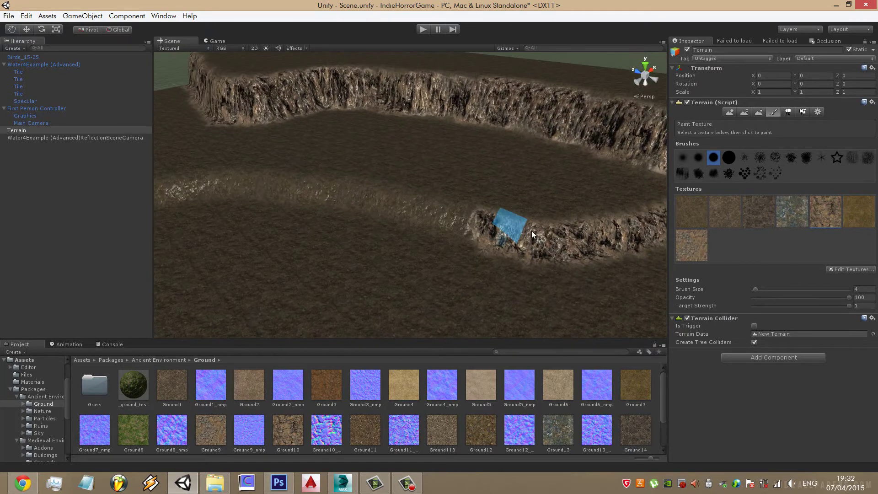
mouse_move(291, 184)
alt+mouse_down()
mouse_move(530, 173)
mouse_move(550, 215)
alt+mouse_up()
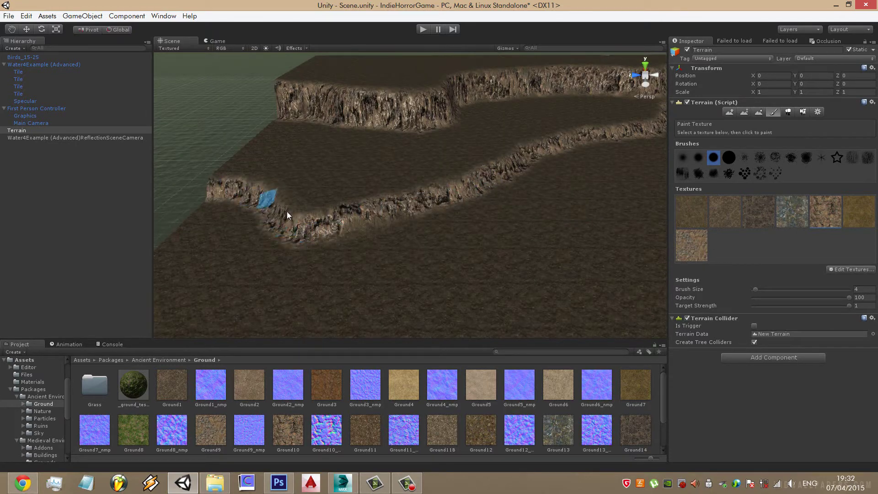
mouse_move(427, 192)
alt+mouse_down()
mouse_move(334, 211)
mouse_move(380, 118)
mouse_move(287, 136)
mouse_move(492, 231)
alt+mouse_up()
Switch to Smooth Height at brush size 19 and smooth the sharp cliff ridges
click(759, 113)
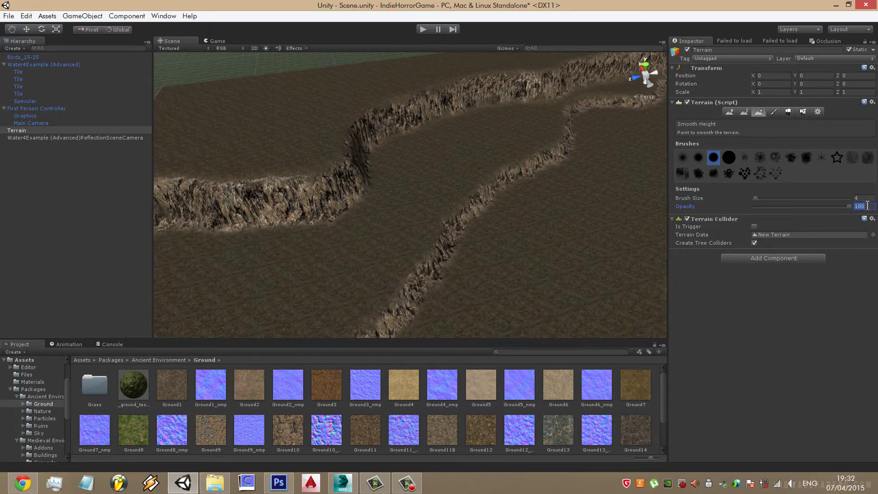
click(859, 206)
text(10)
click(770, 198)
mouse_move(595, 192)
alt+mouse_down()
mouse_move(438, 165)
mouse_move(334, 181)
alt+mouse_up()
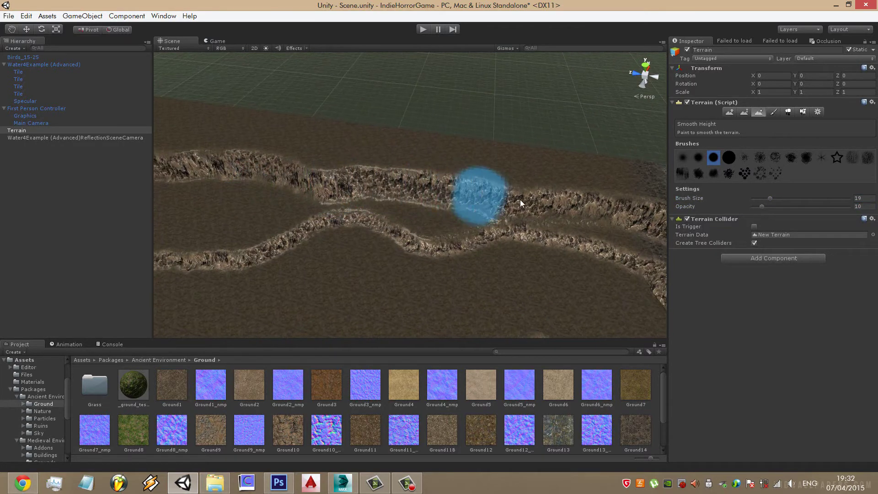
mouse_move(520, 200)
alt+mouse_down()
mouse_move(323, 197)
mouse_move(546, 244)
mouse_move(553, 277)
mouse_move(433, 247)
alt+mouse_up()
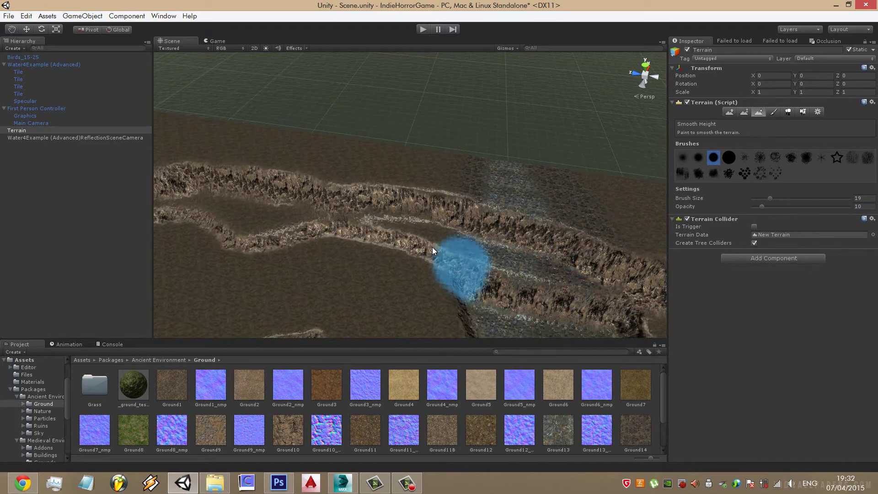
Continue smoothing the cliff ridges and trench edges from several angles
mouse_move(638, 275)
alt+mouse_down()
mouse_move(561, 278)
mouse_move(363, 192)
alt+mouse_up()
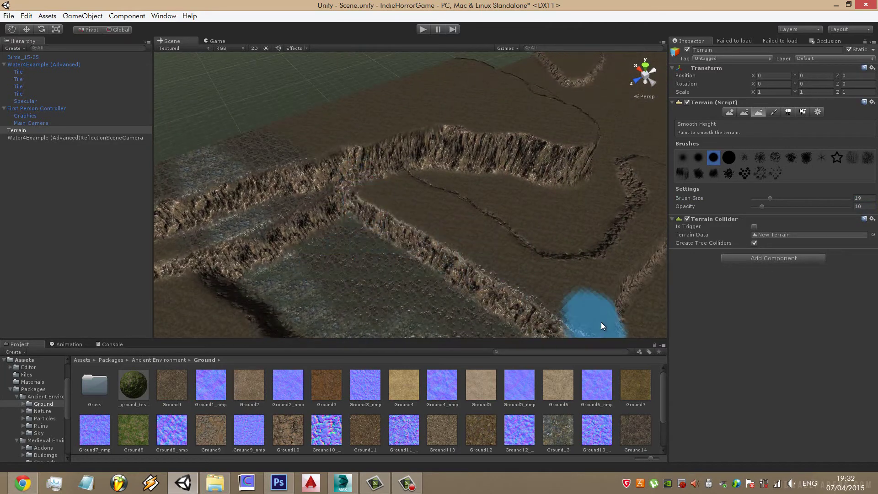
alt+drag(602, 323, 464, 226)
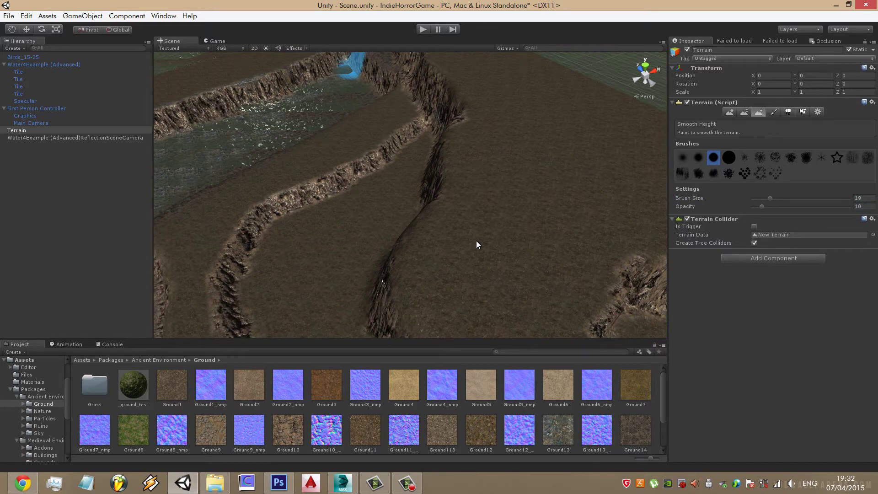
mouse_move(476, 241)
alt+mouse_down()
mouse_move(493, 152)
mouse_move(408, 229)
mouse_move(443, 200)
alt+mouse_up()
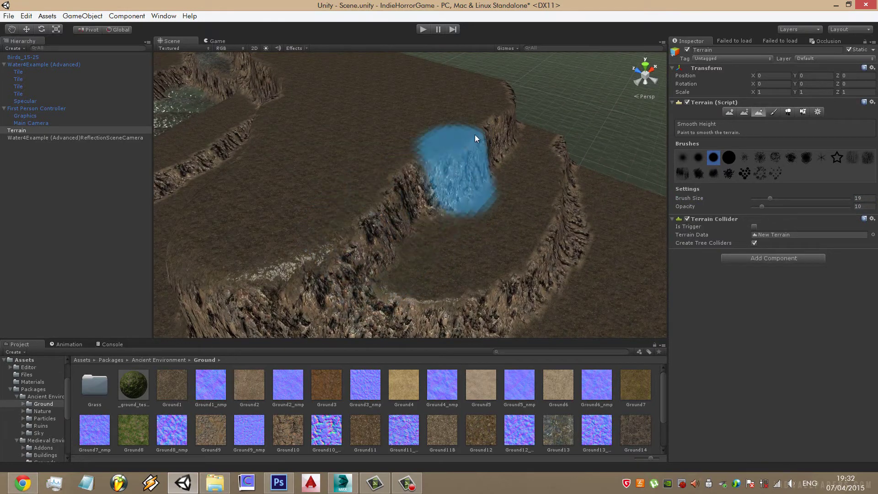
alt+drag(565, 154, 481, 206)
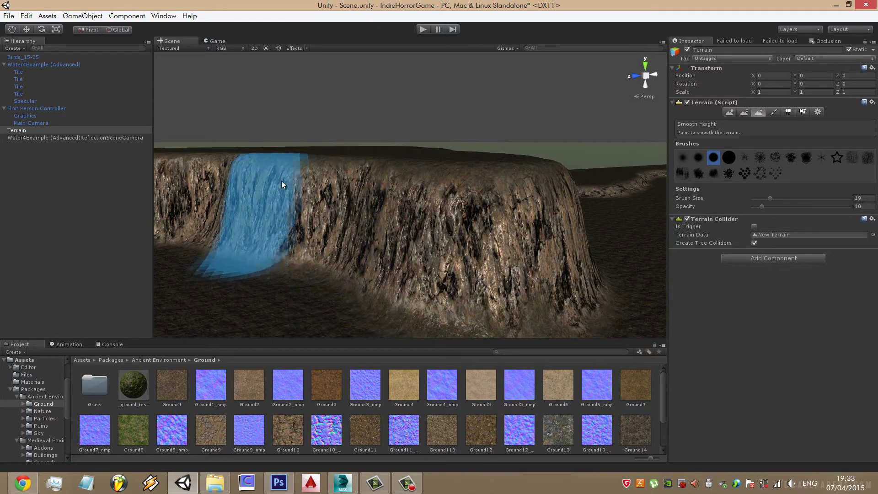
mouse_move(281, 181)
alt+mouse_down()
mouse_move(438, 184)
mouse_move(396, 181)
mouse_move(434, 255)
mouse_move(707, 265)
mouse_move(377, 261)
mouse_move(492, 151)
mouse_move(500, 177)
alt+mouse_up()
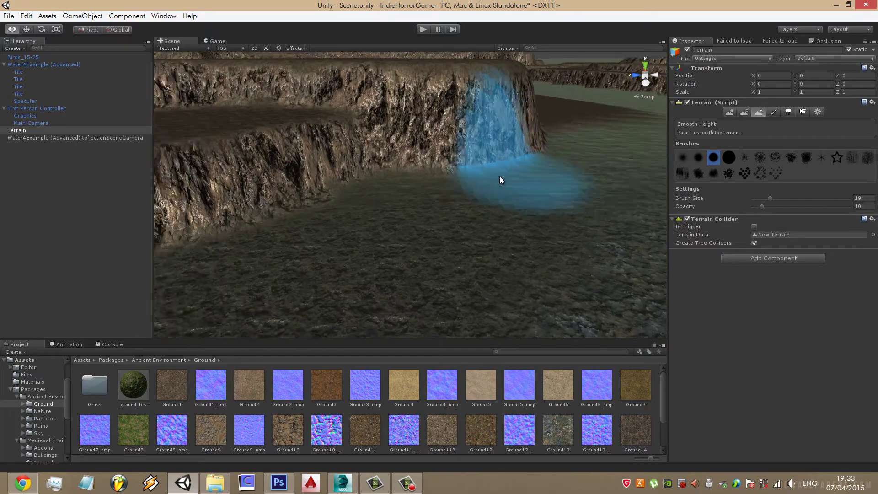
mouse_move(499, 177)
alt+mouse_down()
mouse_move(512, 198)
mouse_move(205, 123)
mouse_move(457, 227)
mouse_move(584, 354)
alt+mouse_up()
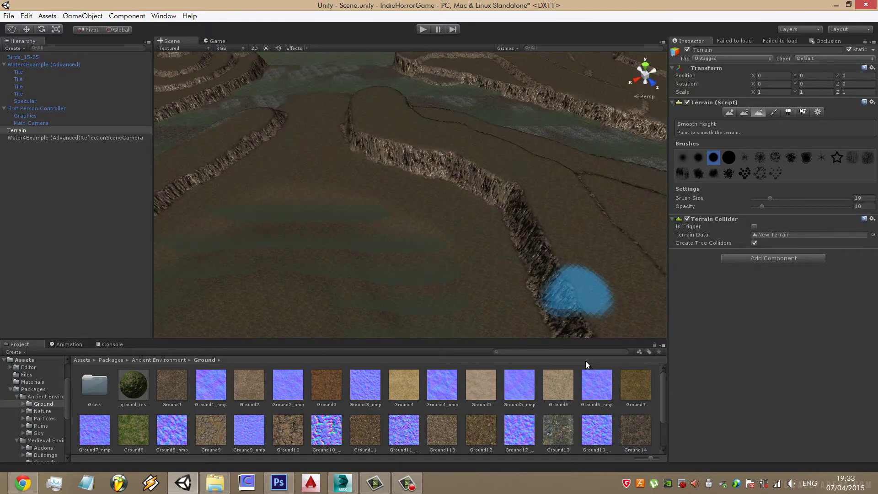
Pull back to an oblique overview of the whole terraced terrain and water
alt+drag(531, 229, 581, 145)
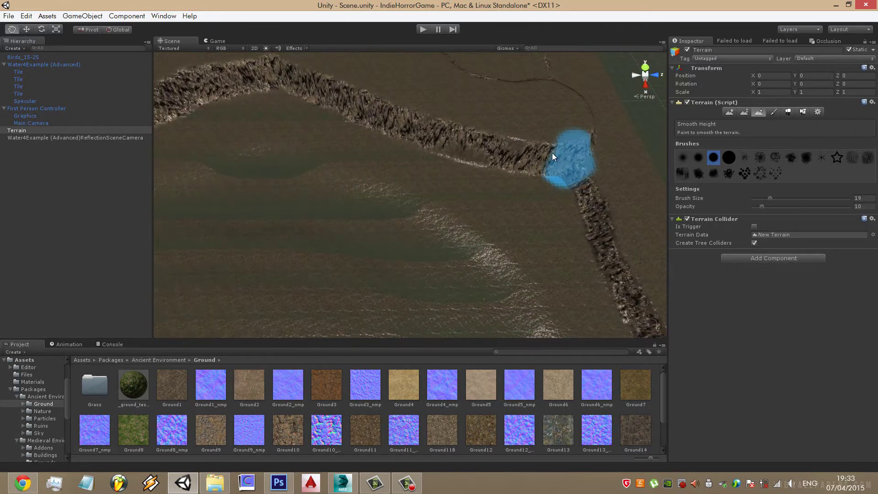
mouse_move(397, 125)
alt+mouse_down()
mouse_move(256, 246)
mouse_move(329, 171)
mouse_move(353, 264)
alt+mouse_up()
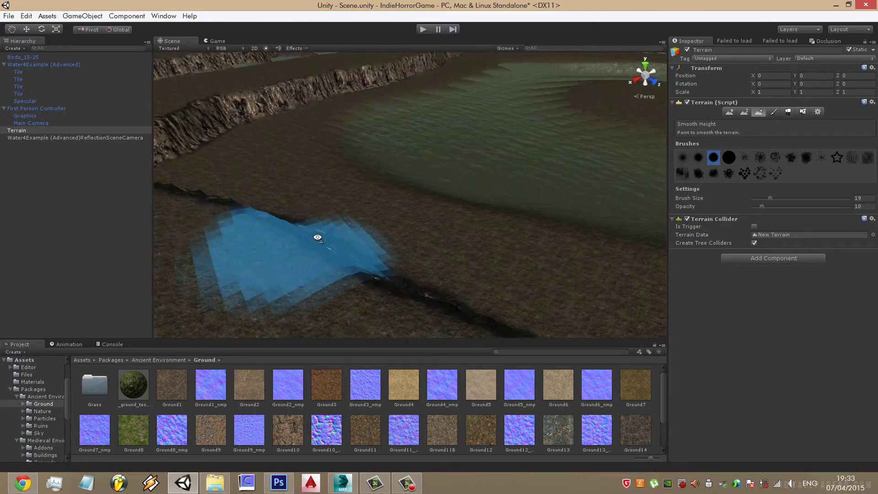
mouse_move(318, 237)
alt+mouse_down()
mouse_move(411, 277)
mouse_move(434, 223)
alt+mouse_up()
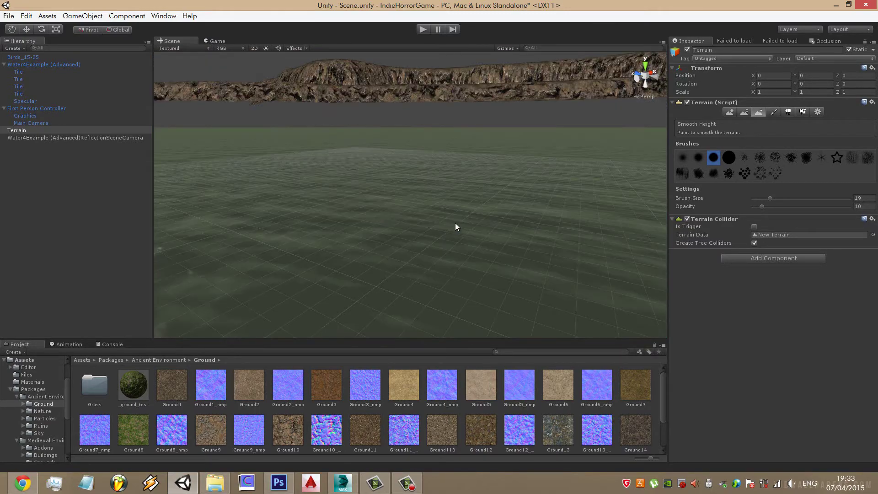
middle_drag(432, 219, 463, 237)
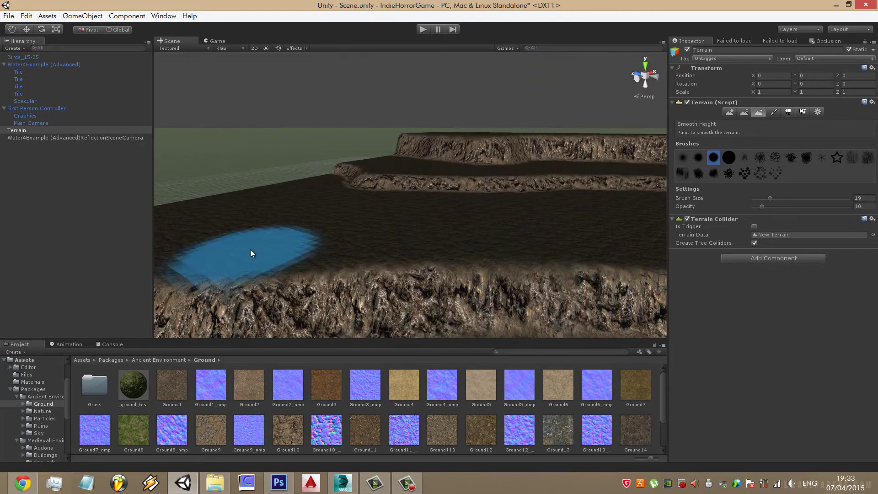
mouse_move(463, 237)
alt+mouse_down()
mouse_move(481, 213)
mouse_move(410, 241)
mouse_move(481, 187)
mouse_move(468, 199)
alt+mouse_up()
scroll(468, 199, down, 5)
middle_drag(451, 234, 428, 172)
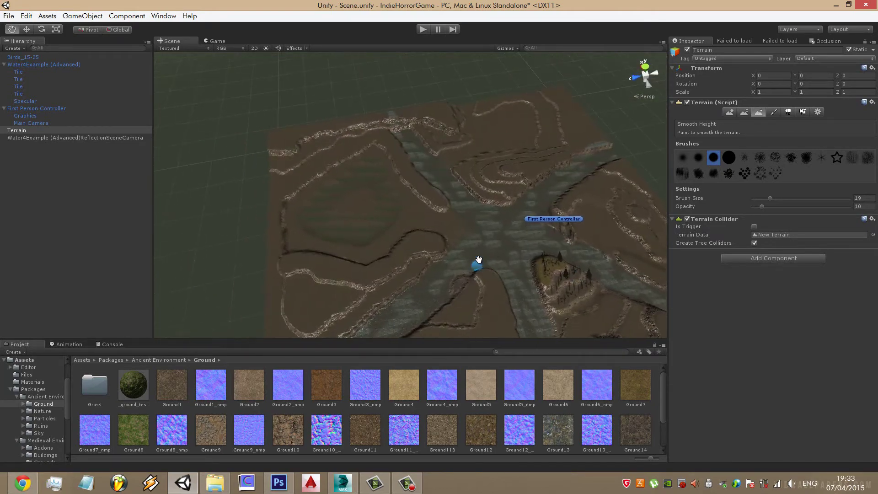
mouse_move(428, 172)
alt+mouse_down()
mouse_move(534, 134)
mouse_move(486, 158)
alt+mouse_up()
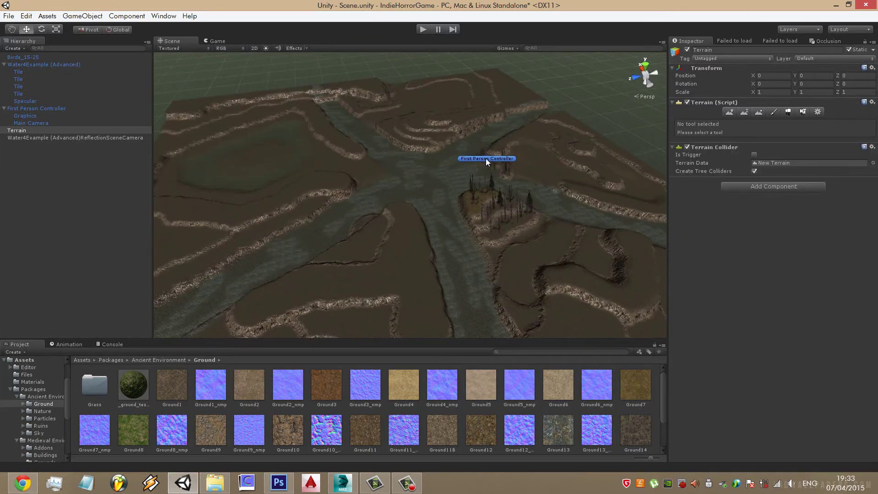
Reselect the Terrain in Paint Texture mode with the sixth texture chosen
click(485, 159)
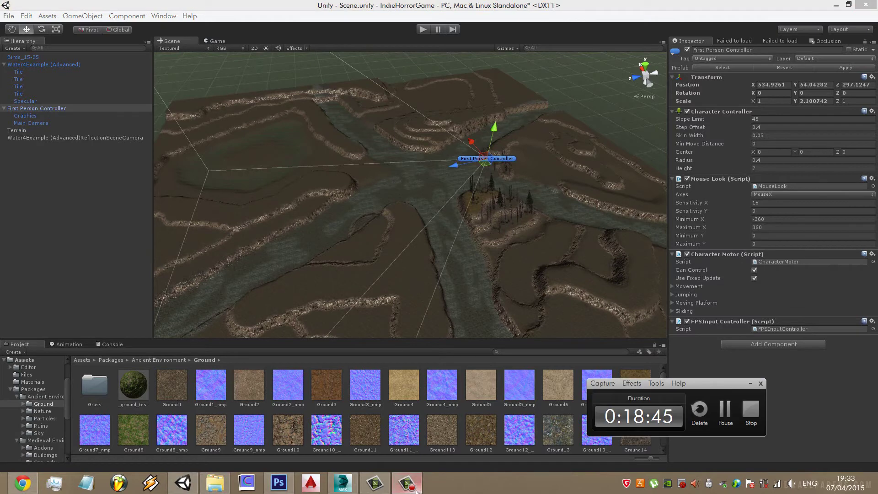
scroll(542, 237, up, 3)
click(542, 237)
click(774, 112)
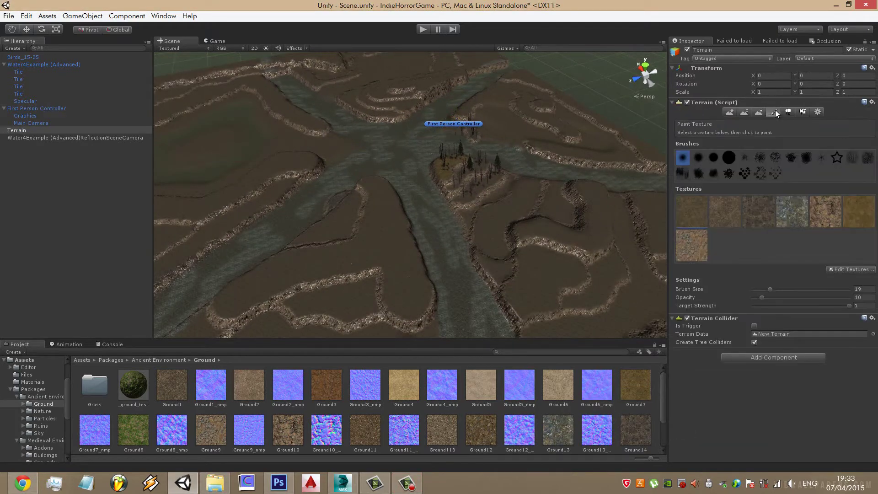
click(849, 208)
scroll(476, 191, up, 5)
scroll(455, 216, up, 3)
scroll(496, 229, up, 3)
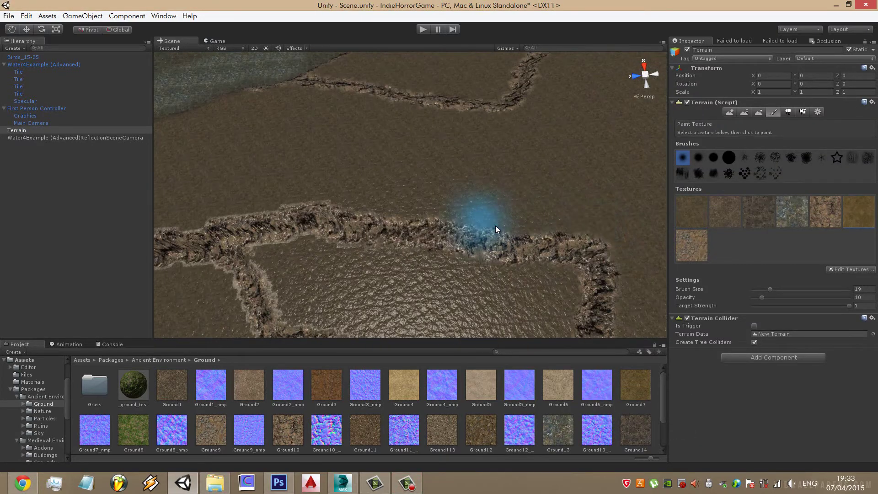
middle_drag(496, 229, 499, 222)
Add Ground11B with its matching normal map as a new terrain layer
click(846, 270)
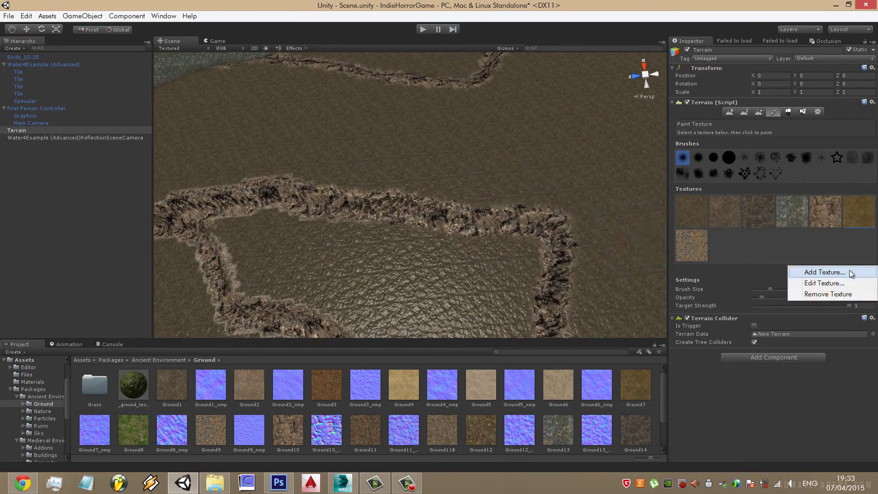
click(850, 270)
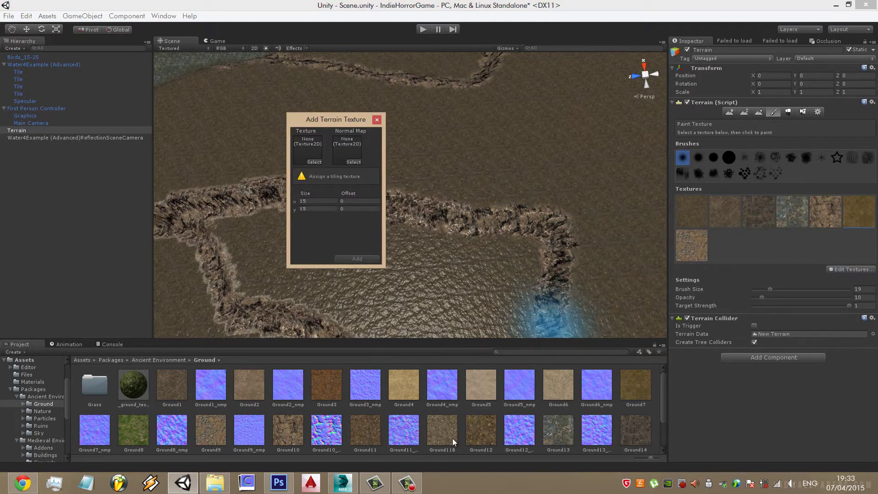
drag(455, 442, 308, 148)
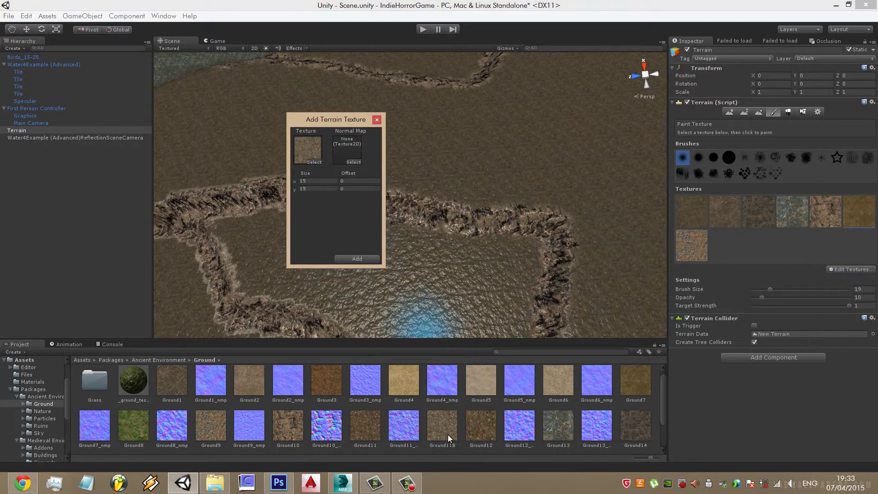
drag(403, 429, 369, 214)
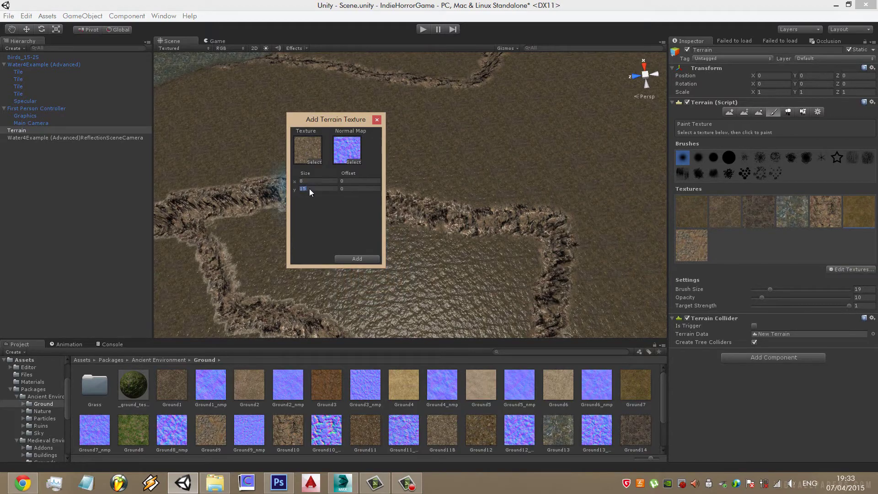
click(350, 259)
Select the new eighth ground texture with Brush Size 11 and Opacity 100
click(723, 257)
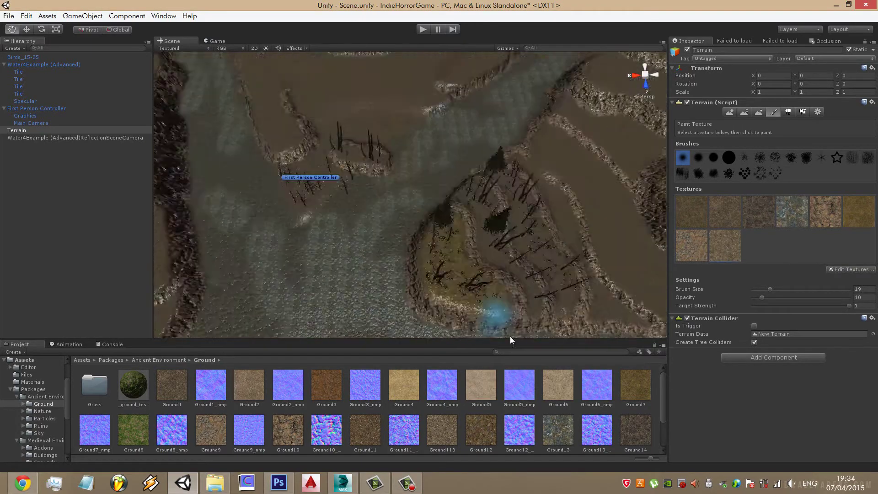
right_drag(440, 258, 458, 245)
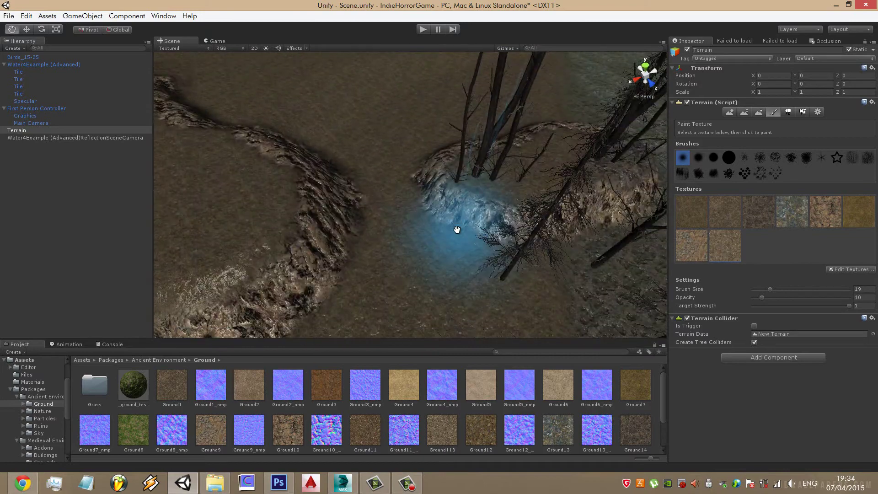
mouse_move(771, 289)
mouse_down()
mouse_move(762, 290)
mouse_move(838, 297)
mouse_up()
text(100)
Paint a pale dirt strip toward the upper left, then down-right along the terrace
drag(458, 329, 385, 149)
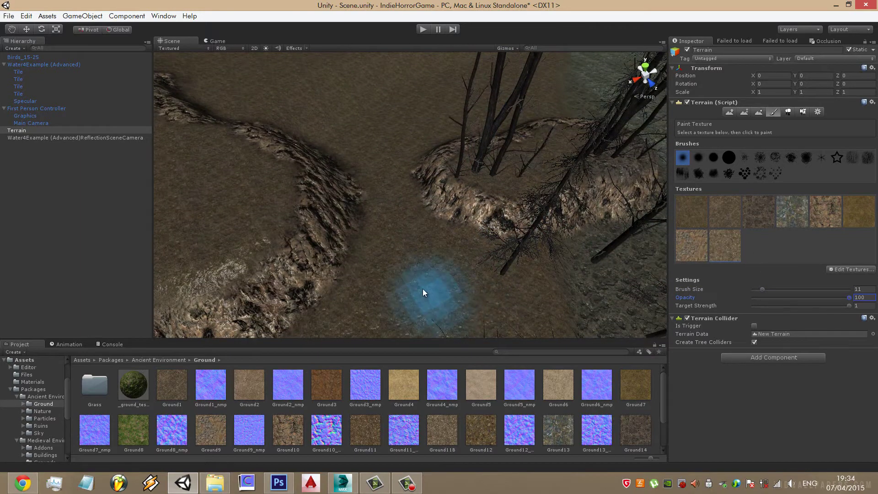
right_drag(386, 149, 422, 231)
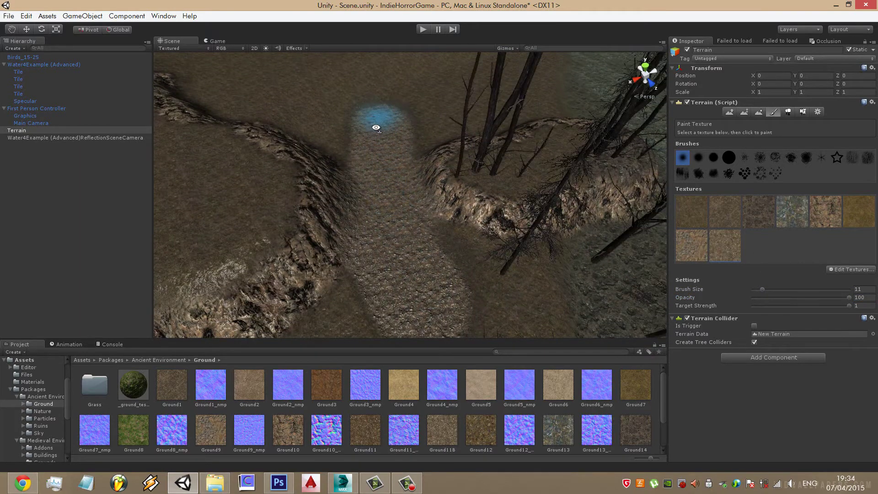
middle_drag(422, 231, 407, 220)
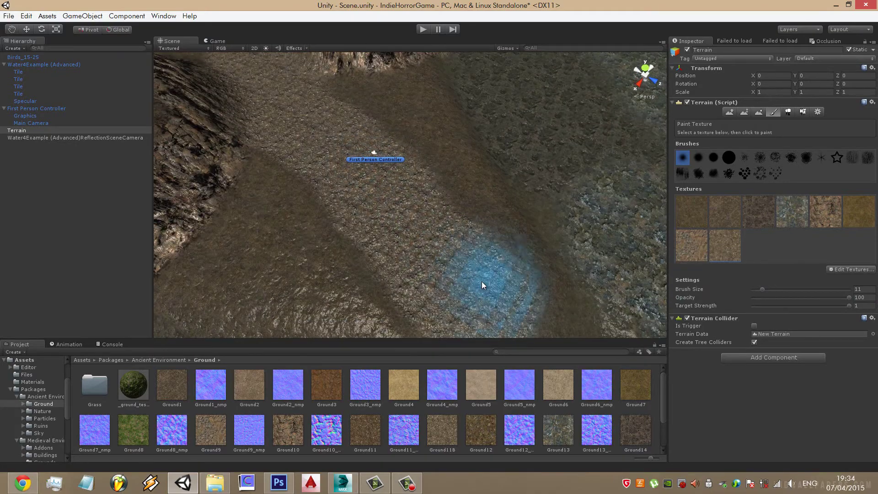
mouse_move(407, 220)
right_down()
mouse_move(330, 196)
mouse_move(360, 158)
mouse_move(491, 302)
right_up()
drag(491, 302, 212, 101)
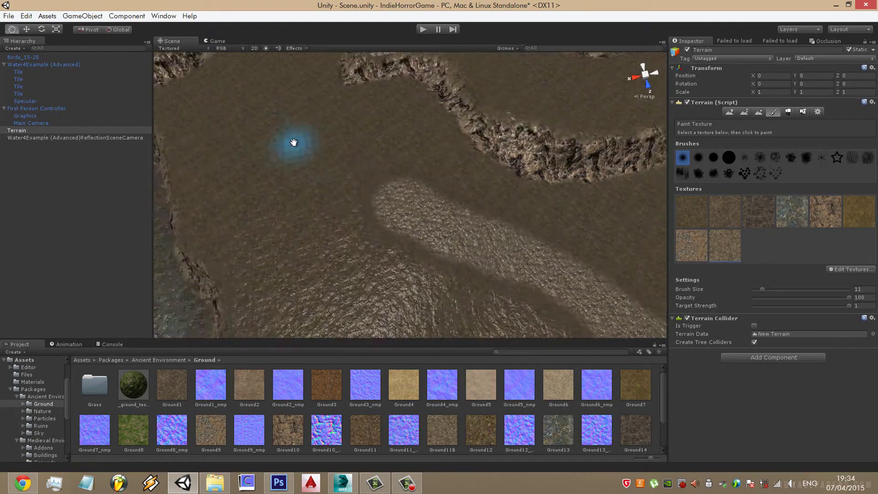
right_drag(211, 105, 402, 237)
mouse_move(402, 237)
mouse_down()
mouse_move(277, 88)
mouse_move(412, 267)
mouse_up()
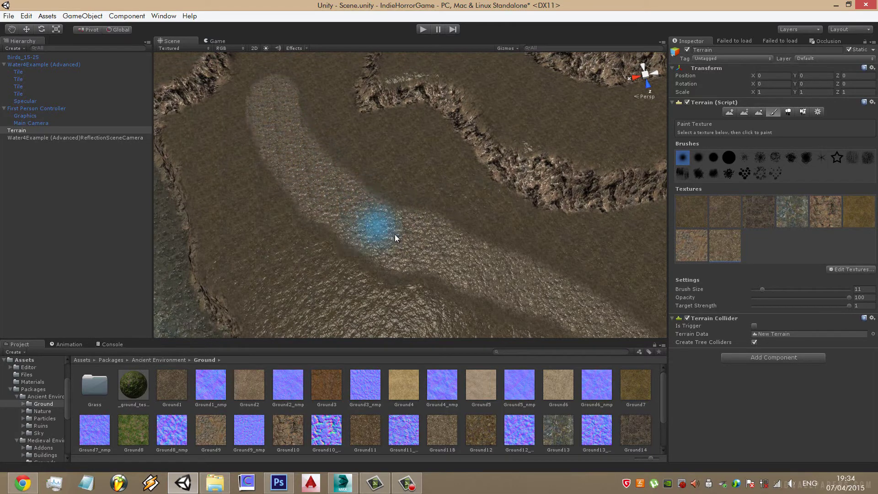
right_drag(412, 268, 511, 294)
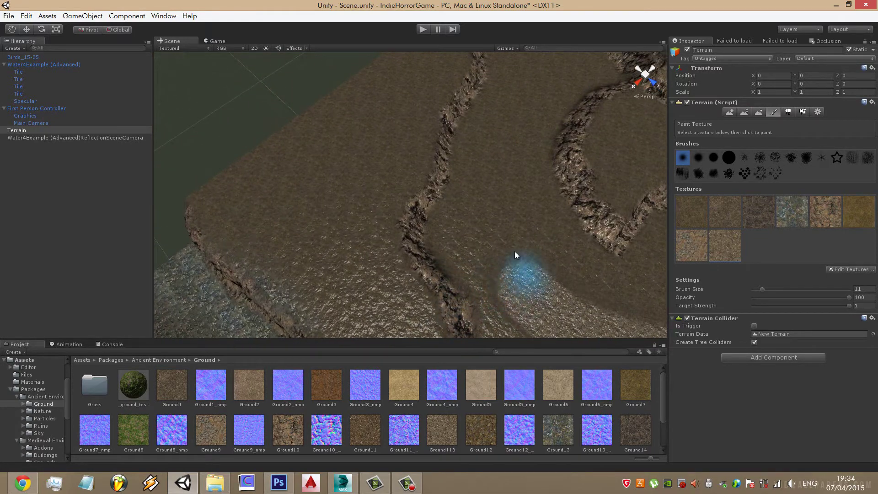
Extend the pale path upward and to the right between the ridges
drag(514, 255, 516, 107)
right_drag(516, 108, 396, 289)
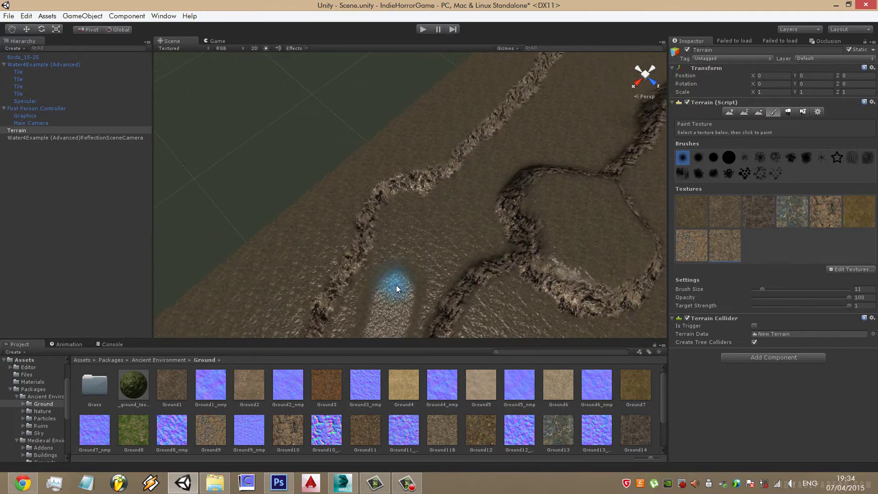
drag(396, 289, 447, 226)
mouse_move(447, 226)
middle_down()
mouse_move(442, 238)
mouse_move(371, 251)
middle_up()
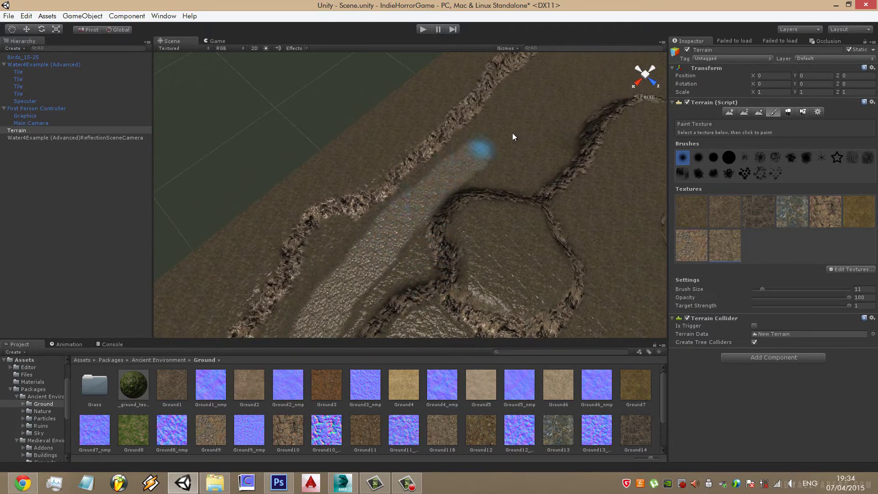
Paint more path branches in a new terrain area, running down-left, downward and across to the right
right_drag(468, 154, 395, 191)
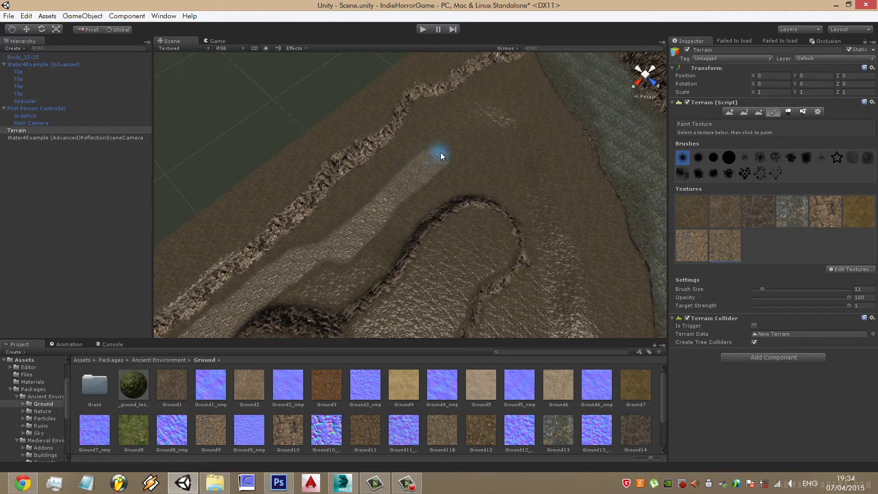
middle_drag(441, 155, 323, 159)
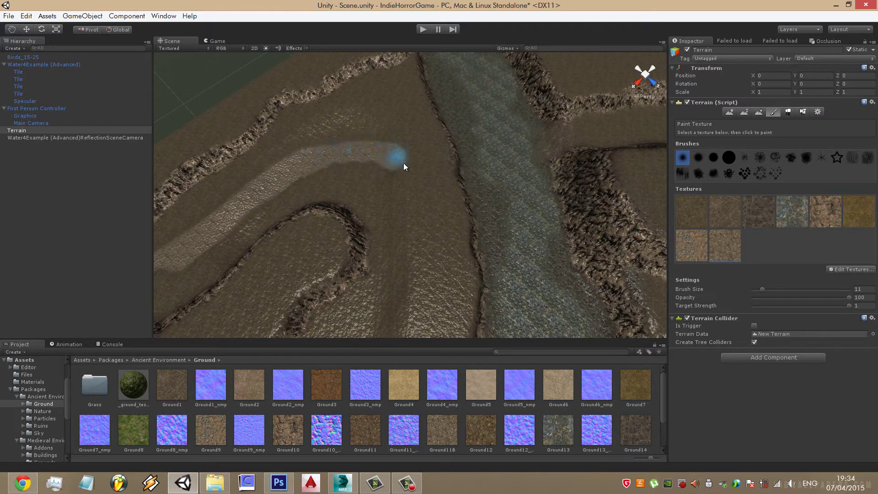
middle_drag(417, 244, 440, 78)
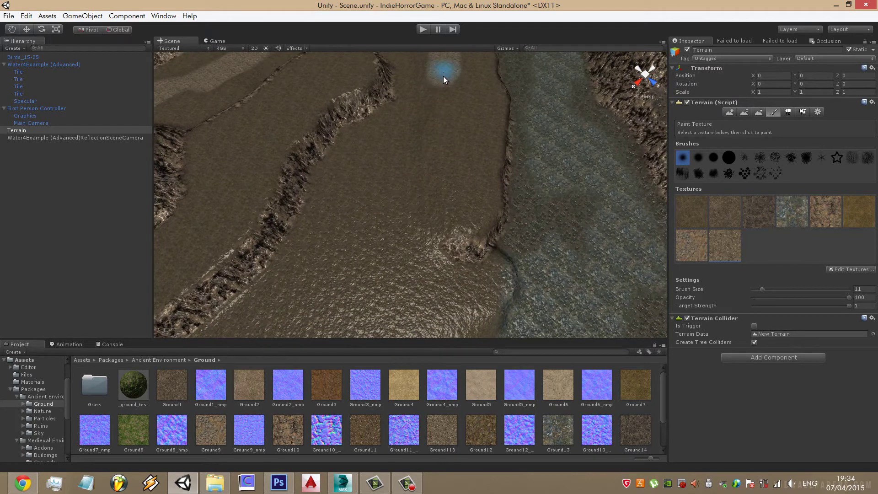
drag(420, 143, 328, 288)
middle_drag(328, 289, 499, 83)
mouse_move(511, 78)
mouse_down()
mouse_move(487, 174)
mouse_move(431, 190)
mouse_up()
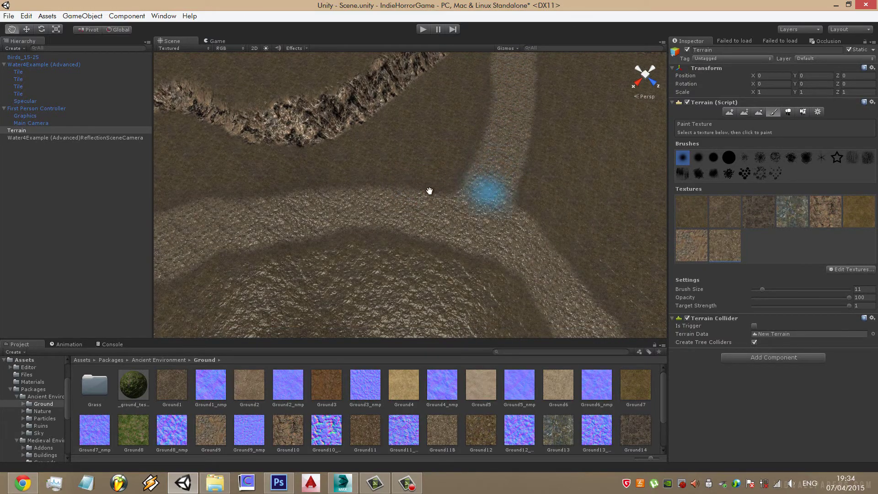
middle_drag(430, 190, 287, 176)
drag(327, 199, 548, 174)
mouse_move(367, 204)
alt+mouse_down()
mouse_move(379, 188)
mouse_move(439, 180)
mouse_move(449, 137)
mouse_move(384, 163)
mouse_move(412, 162)
mouse_move(389, 196)
mouse_move(514, 190)
mouse_move(494, 275)
mouse_move(474, 227)
alt+mouse_up()
Erase the dead trees on the path with a Place Trees brush of size 1.7, then start Play mode
click(787, 112)
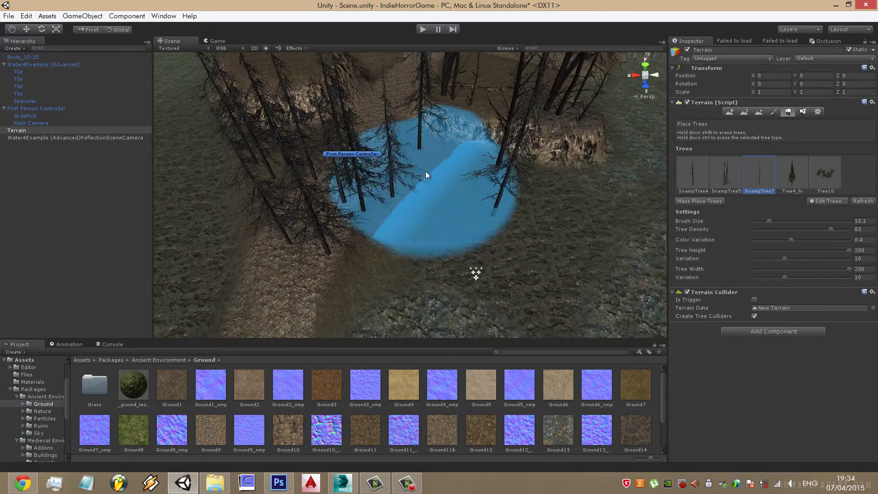
alt+drag(426, 171, 677, 205)
drag(778, 221, 754, 221)
mouse_move(522, 264)
shift+mouse_down()
mouse_move(434, 253)
mouse_move(483, 256)
mouse_move(471, 190)
mouse_move(429, 188)
mouse_move(508, 226)
shift+mouse_up()
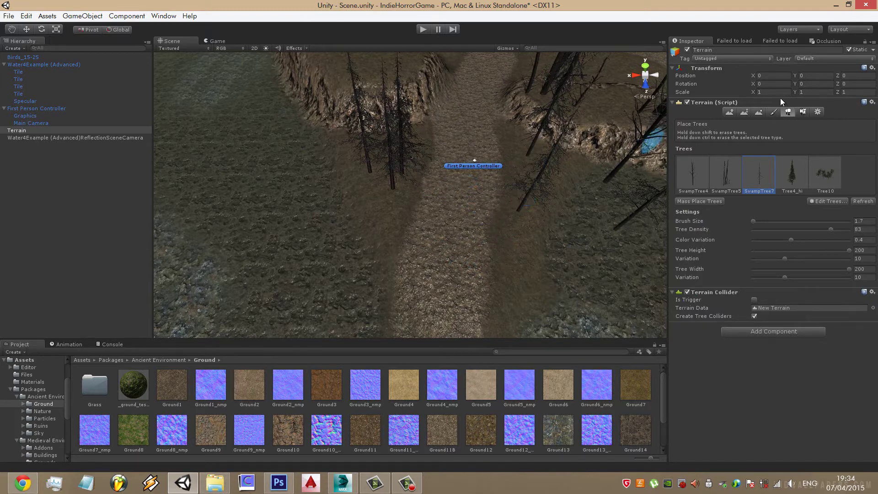
click(422, 31)
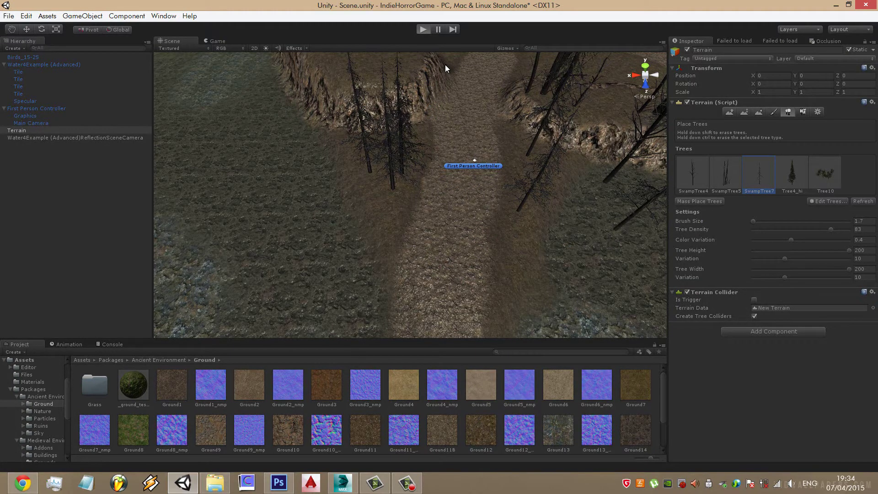
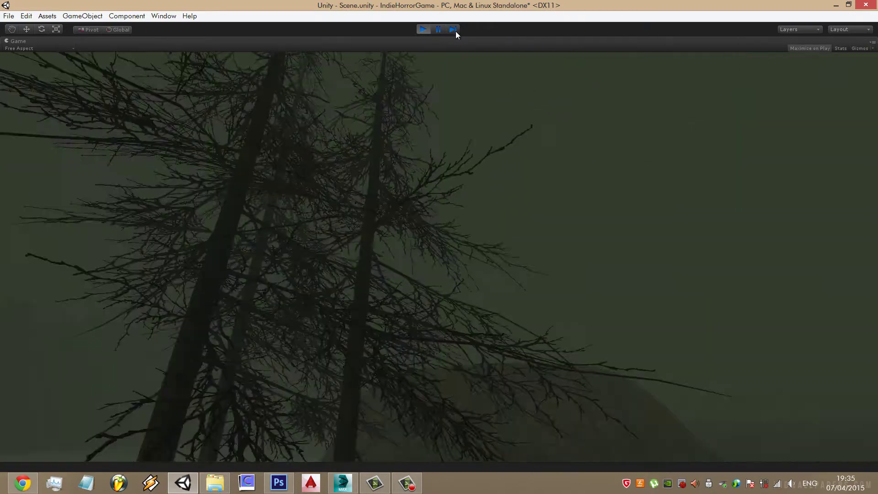
Stop the play test and select the Paint Texture terrain tool
click(423, 30)
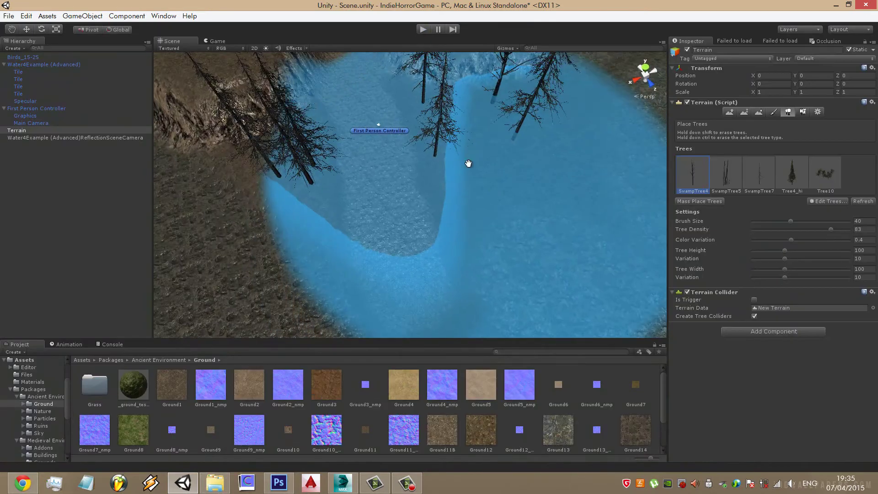
drag(468, 163, 659, 156)
click(774, 111)
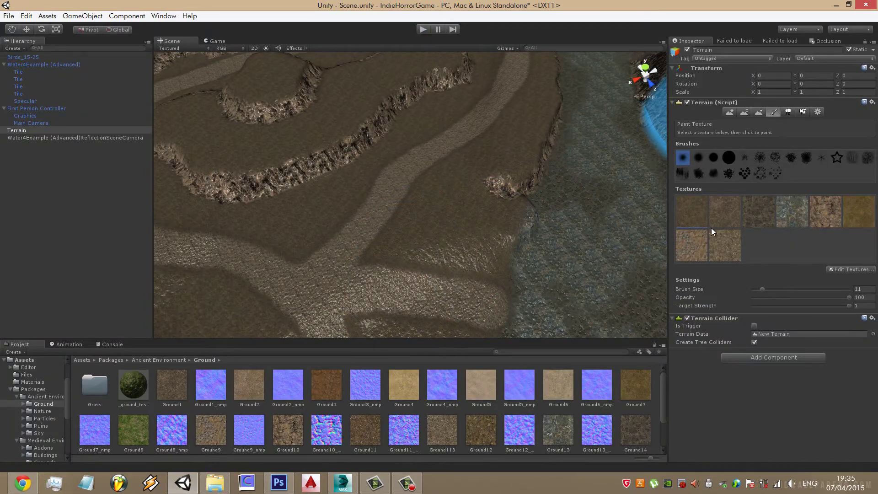
mouse_move(436, 237)
right_down()
mouse_move(363, 243)
mouse_move(357, 234)
right_up()
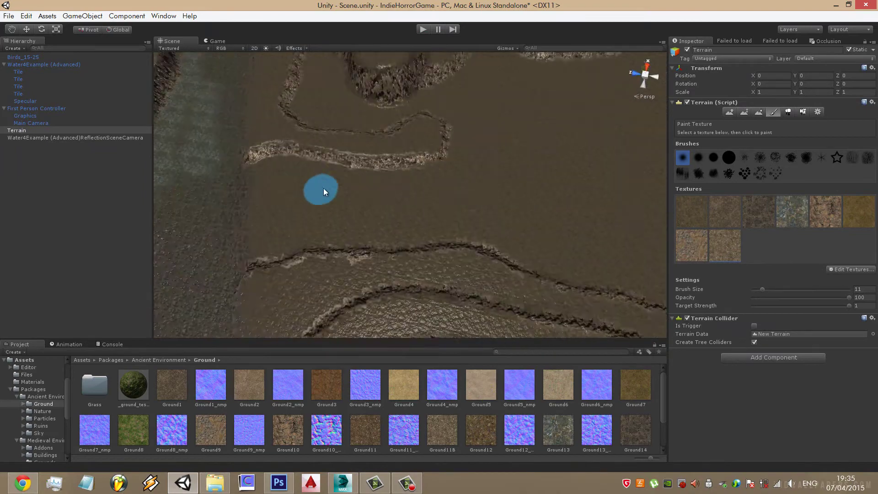
Paint a pale dirt path stroke across the muddy terrain and extend it right
drag(405, 226, 489, 221)
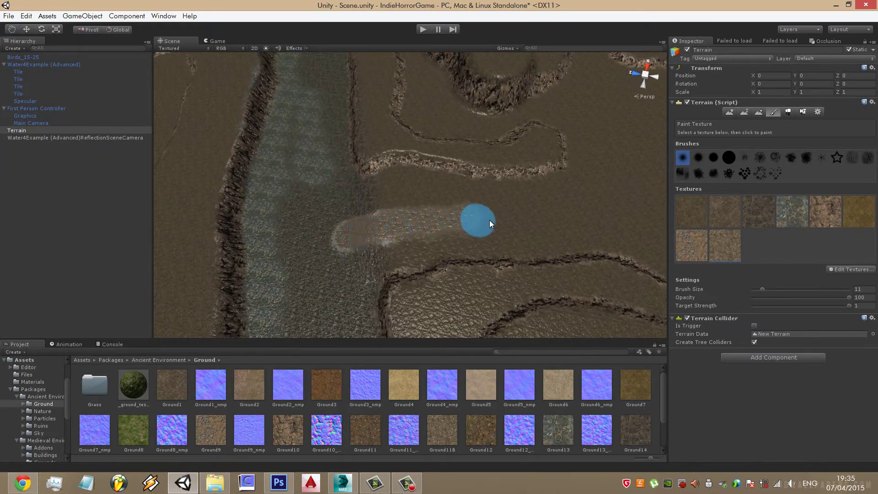
right_drag(580, 222, 292, 226)
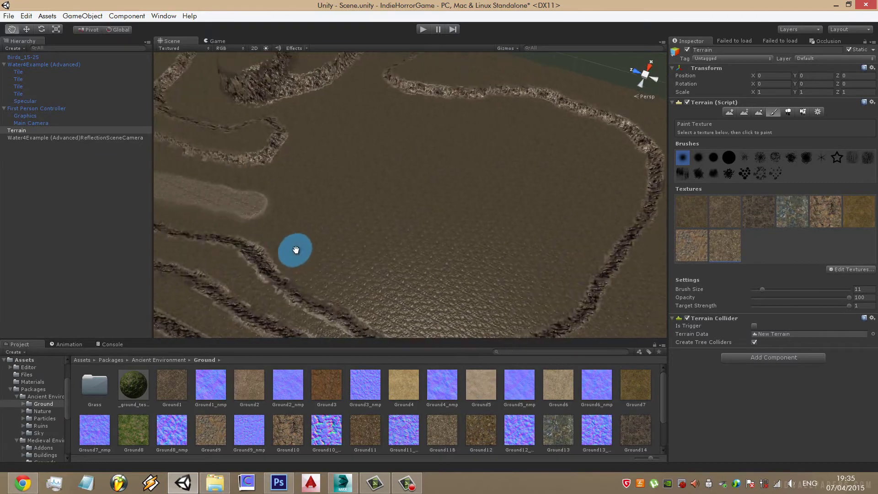
drag(271, 209, 363, 218)
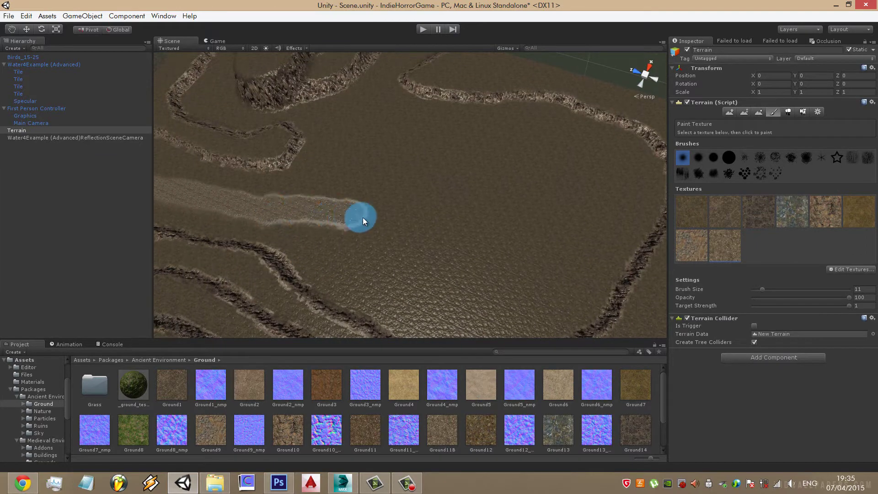
right_drag(476, 211, 494, 207)
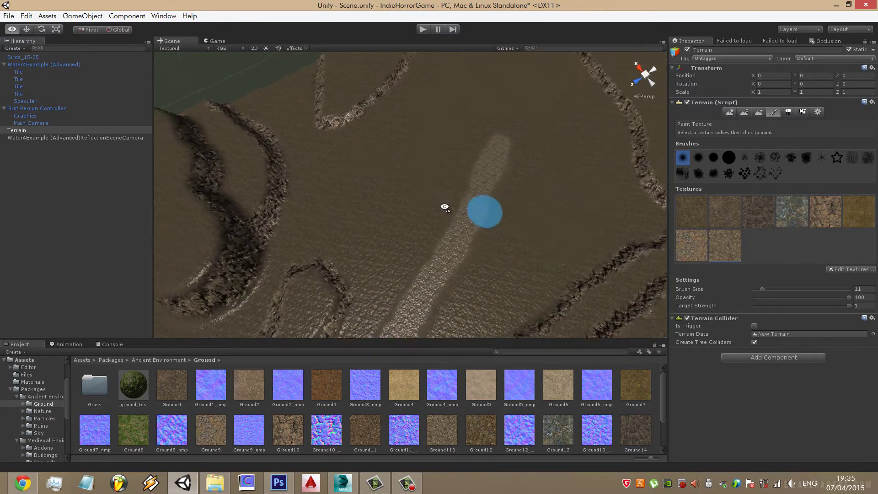
right_drag(494, 207, 476, 205)
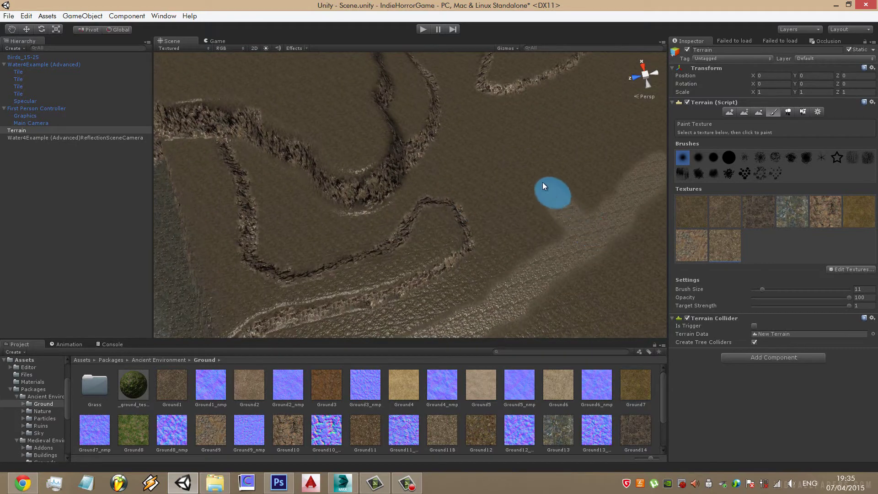
right_drag(495, 152, 442, 262)
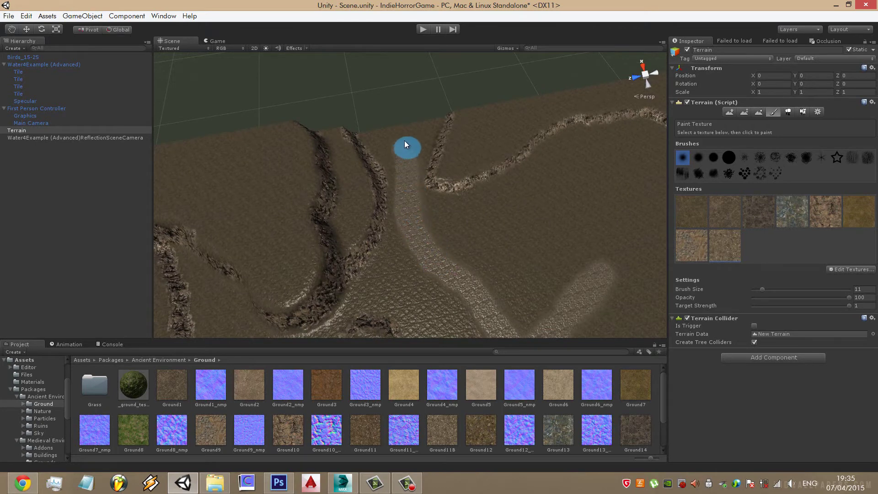
Extend the pale dirt path up-right and then left between the ridges
right_drag(464, 169, 398, 227)
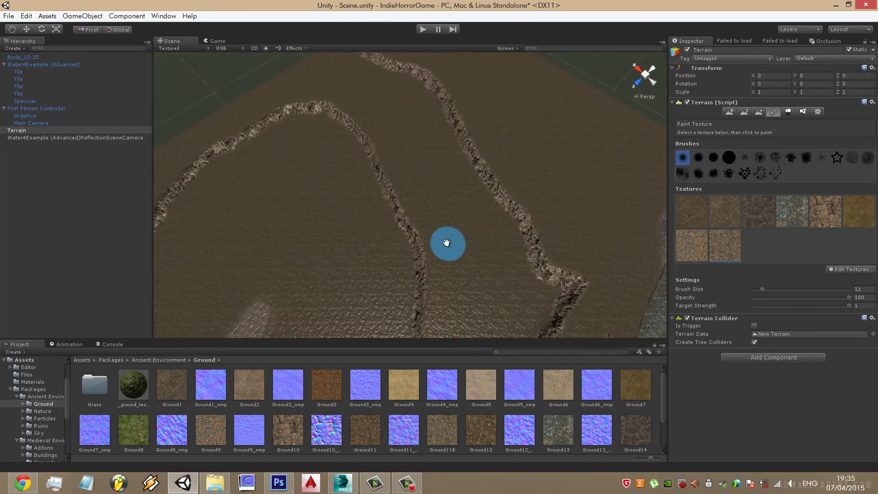
drag(342, 237, 419, 147)
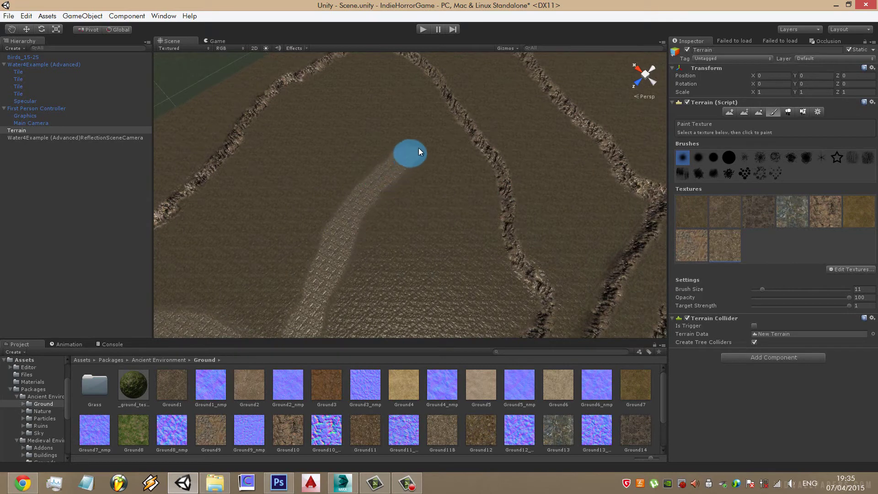
right_drag(562, 62, 447, 149)
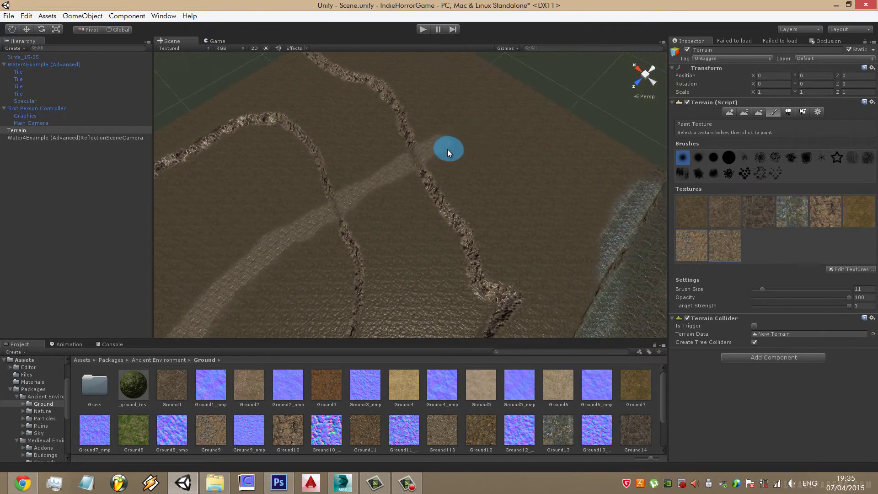
mouse_move(411, 191)
right_down()
mouse_move(365, 215)
mouse_move(539, 272)
right_up()
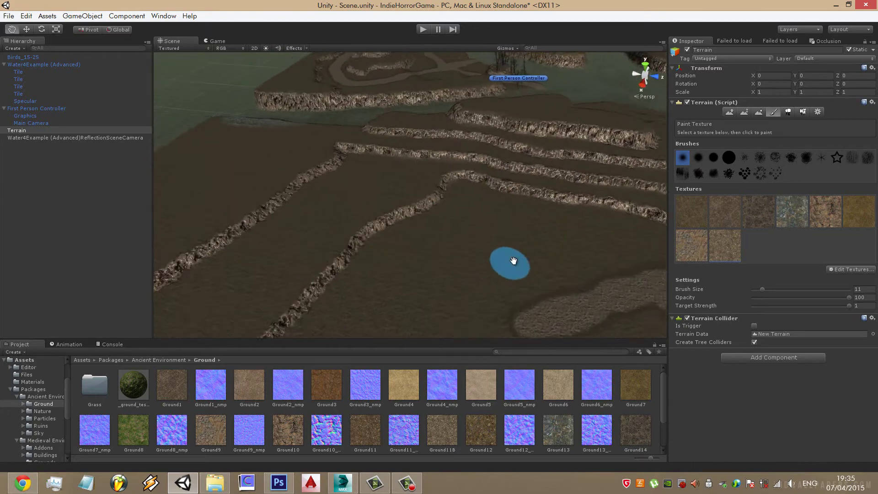
drag(522, 225, 345, 223)
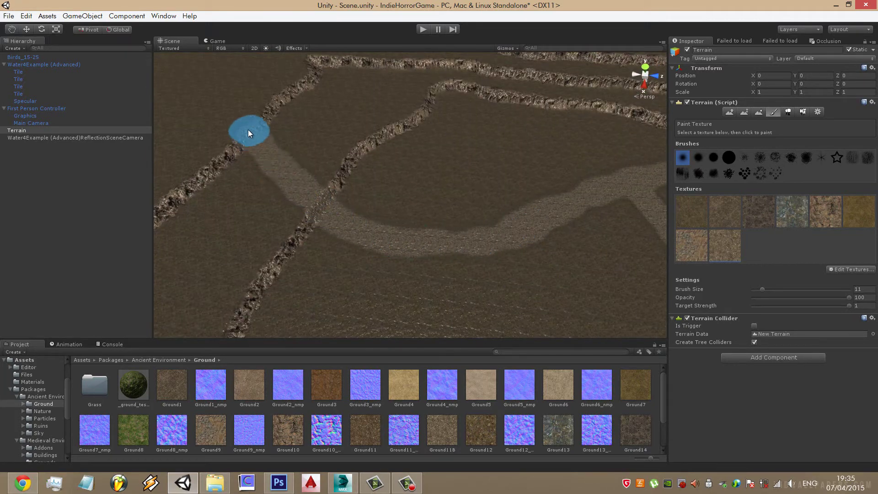
right_drag(248, 130, 325, 177)
Resize the Smooth Height brush and flatten the ridge where the dirt path crosses it
click(759, 112)
right_drag(634, 167, 527, 230)
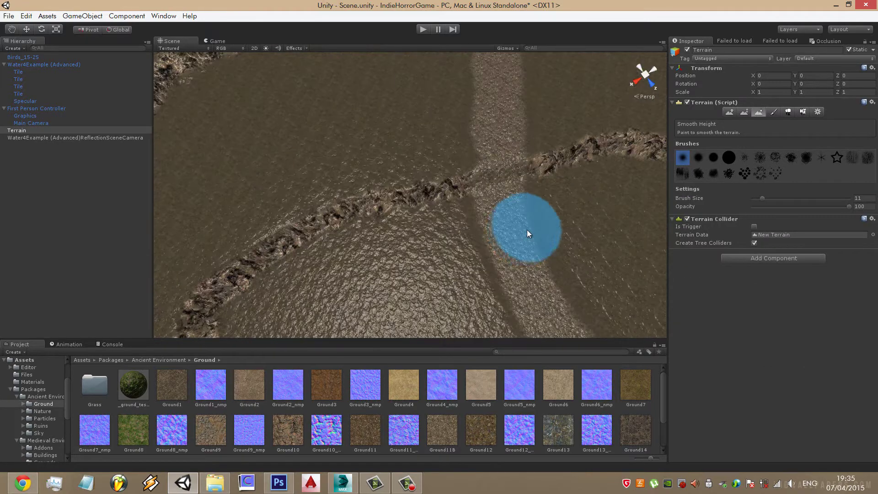
scroll(504, 215, up, 5)
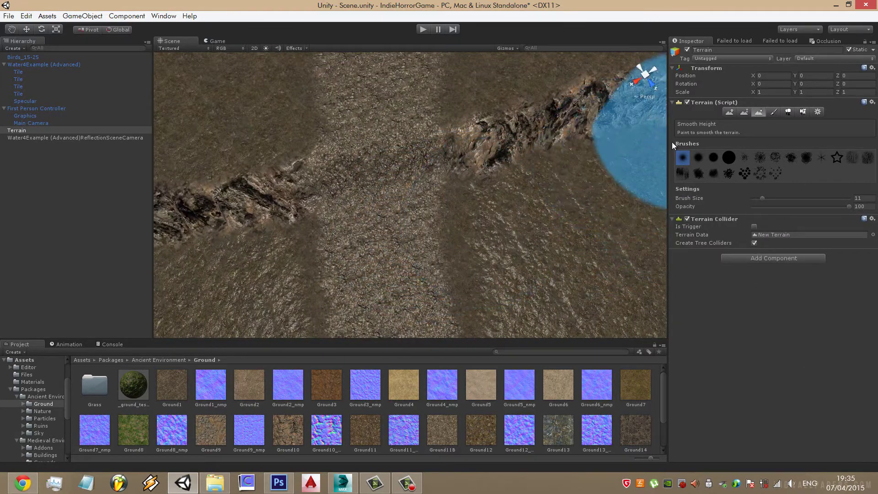
drag(763, 198, 763, 198)
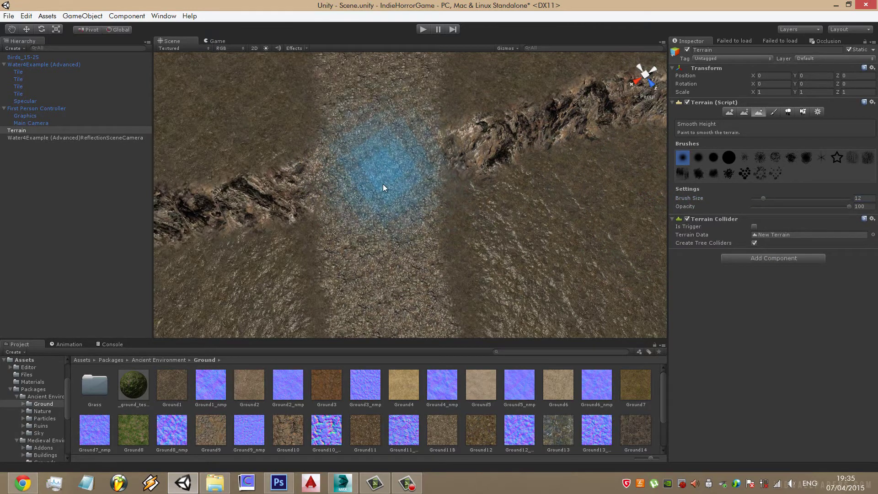
scroll(421, 249, down, 2)
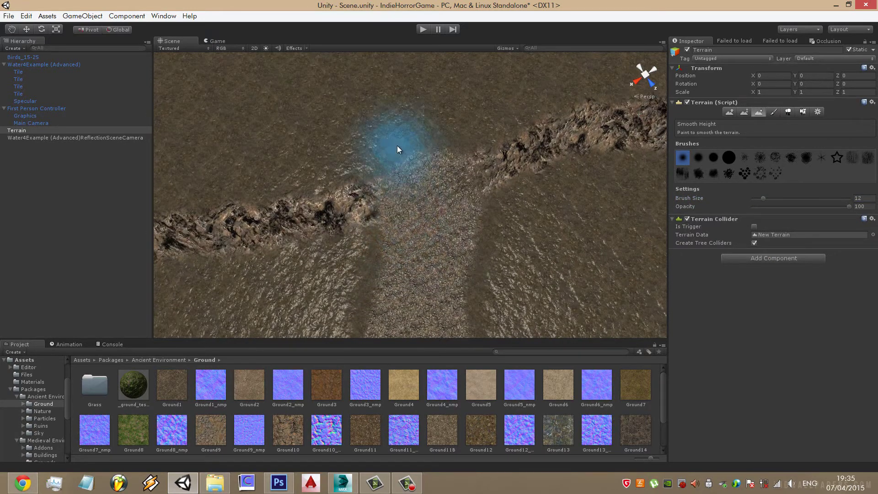
alt+drag(461, 171, 529, 175)
scroll(529, 174, up, 2)
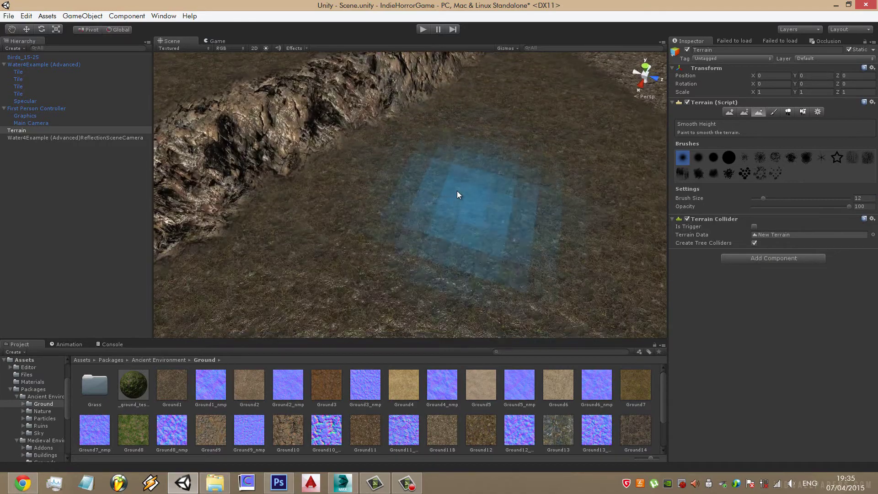
mouse_move(457, 191)
alt+mouse_down()
mouse_move(509, 192)
mouse_move(405, 230)
mouse_move(520, 270)
mouse_move(507, 264)
mouse_move(345, 361)
mouse_move(404, 234)
alt+mouse_up()
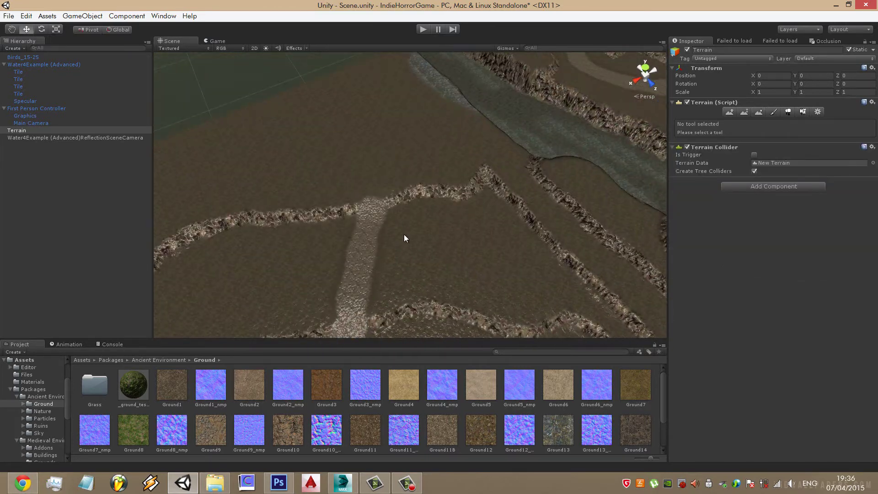
Return to Paint Texture and set the brush size to 12
click(774, 110)
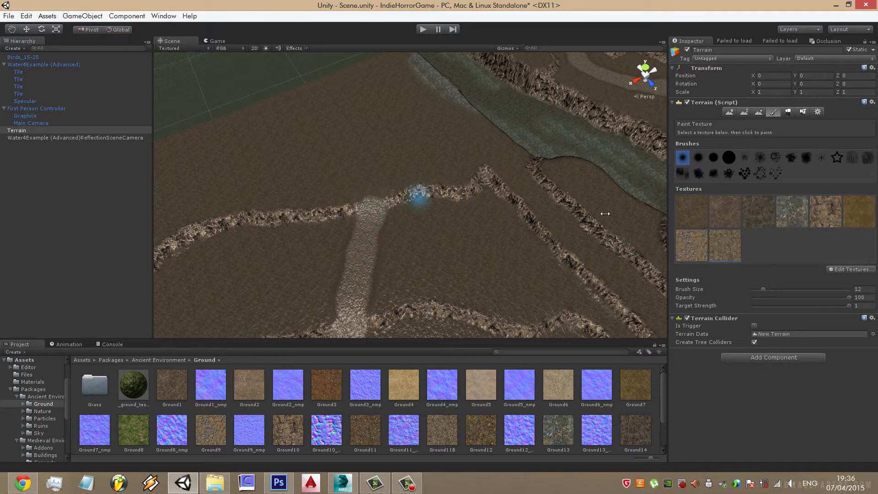
click(872, 289)
text(15)
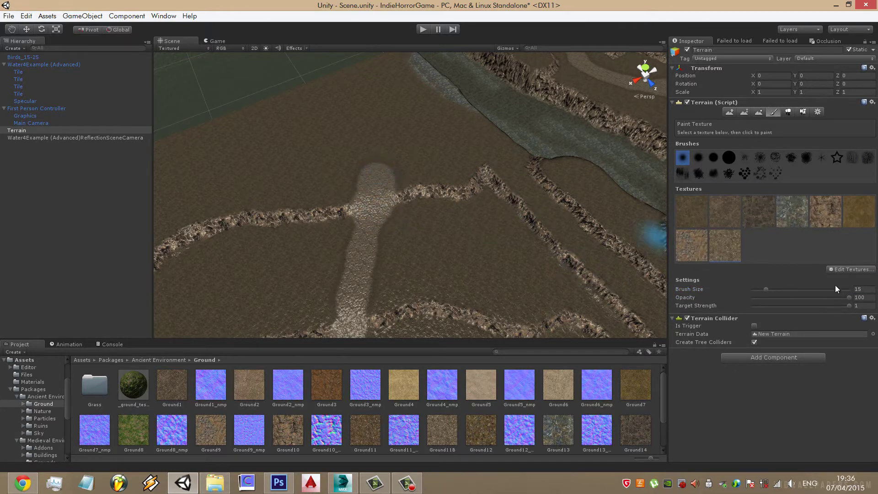
click(862, 289)
text(12)
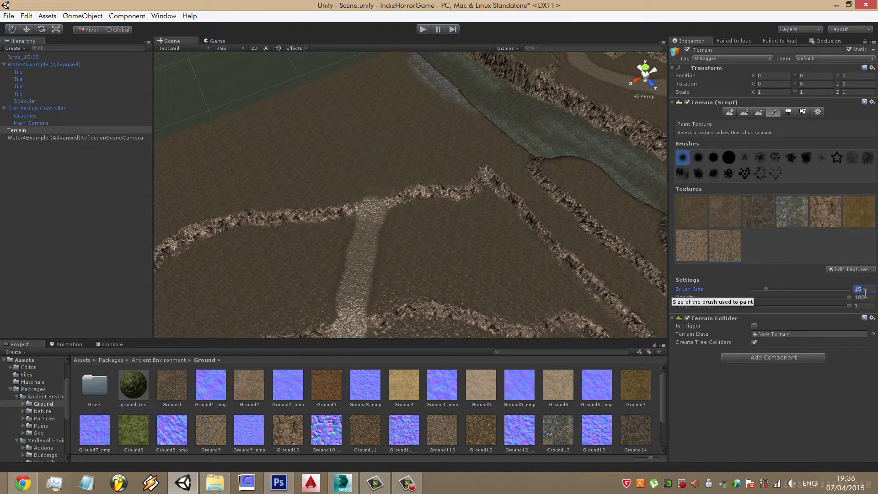
key(Return)
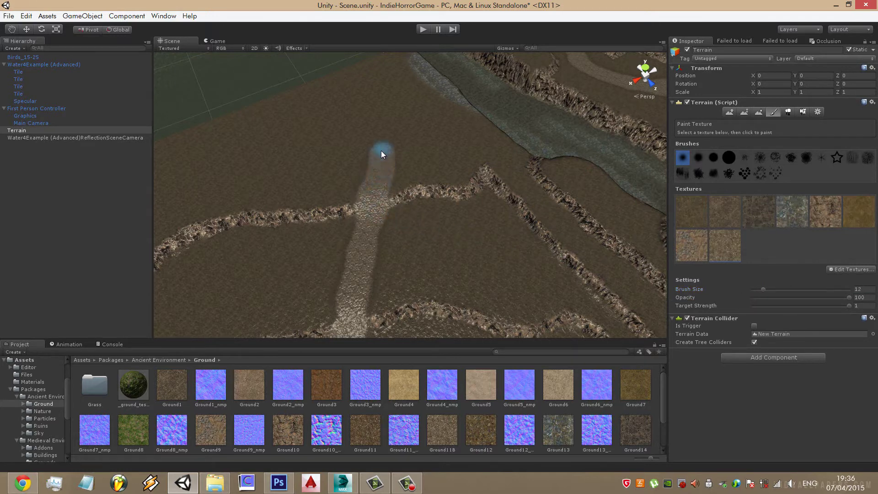
Paint a pale dirt stripe across the flat ground toward the cliff and pond
mouse_move(320, 70)
middle_down()
mouse_move(393, 141)
mouse_move(289, 143)
middle_up()
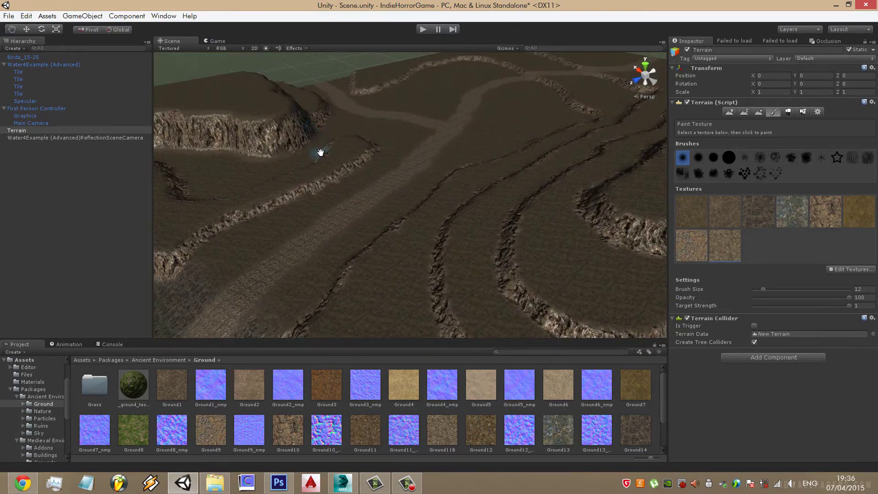
mouse_move(289, 146)
right_down()
mouse_move(418, 149)
mouse_move(302, 171)
right_up()
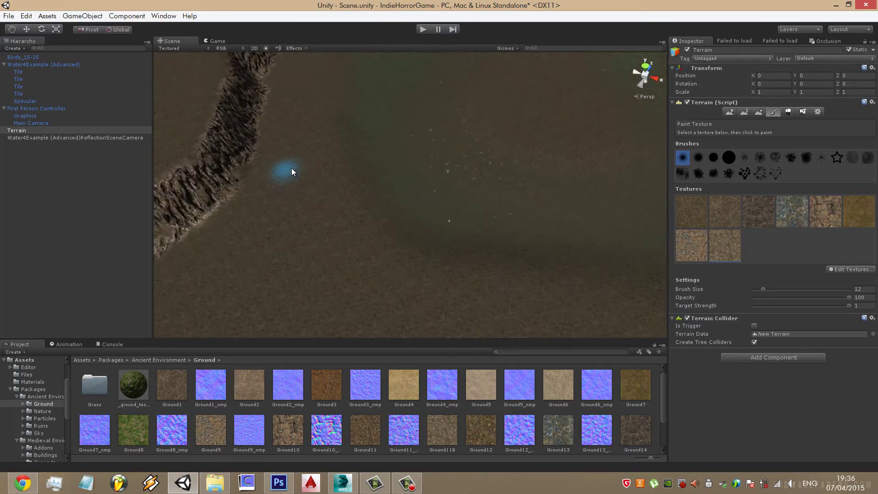
drag(215, 159, 507, 152)
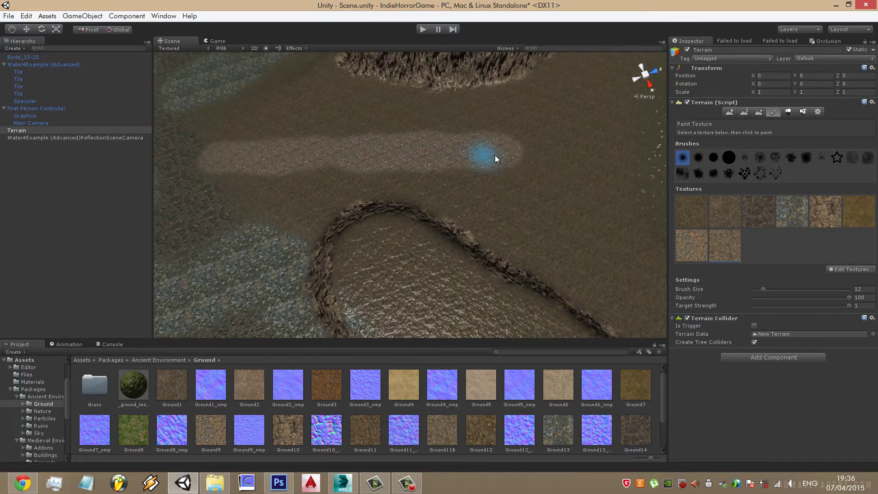
drag(361, 159, 595, 157)
middle_drag(594, 157, 477, 186)
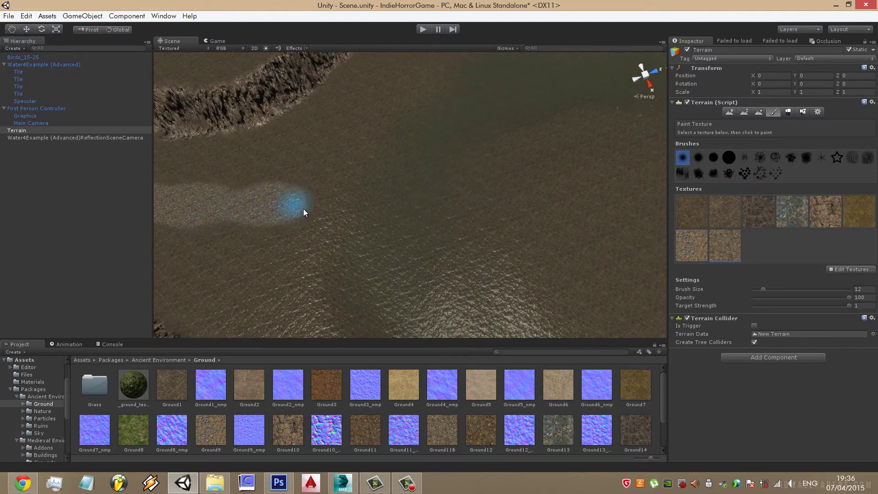
drag(396, 220, 476, 230)
middle_drag(511, 233, 445, 219)
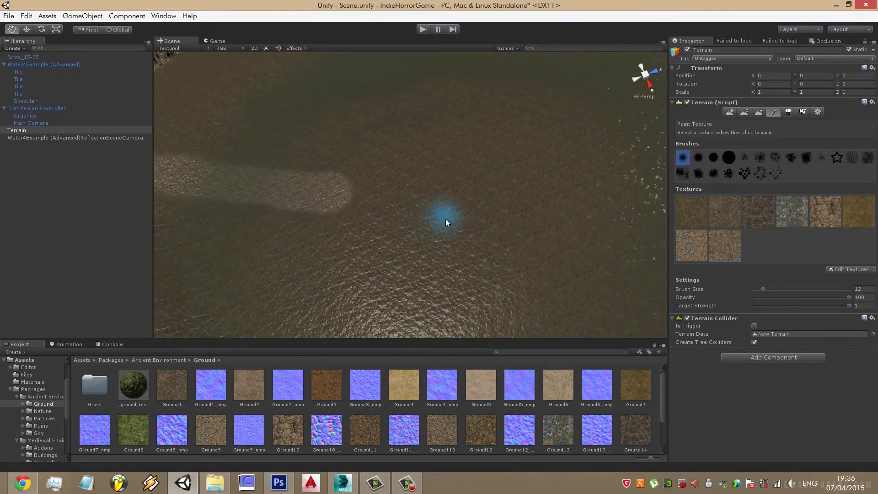
mouse_move(446, 219)
alt+mouse_down()
mouse_move(594, 202)
mouse_move(531, 259)
mouse_move(579, 249)
alt+mouse_up()
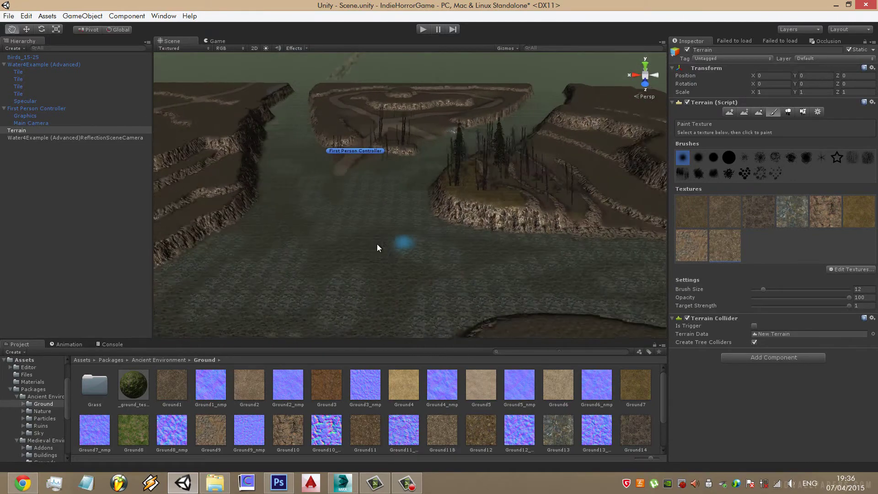
Paint the lighter path further left across the ground, repainting it for an even edge
middle_drag(578, 249, 661, 312)
mouse_move(660, 312)
alt+mouse_down()
mouse_move(456, 259)
mouse_move(331, 261)
mouse_move(412, 294)
alt+mouse_up()
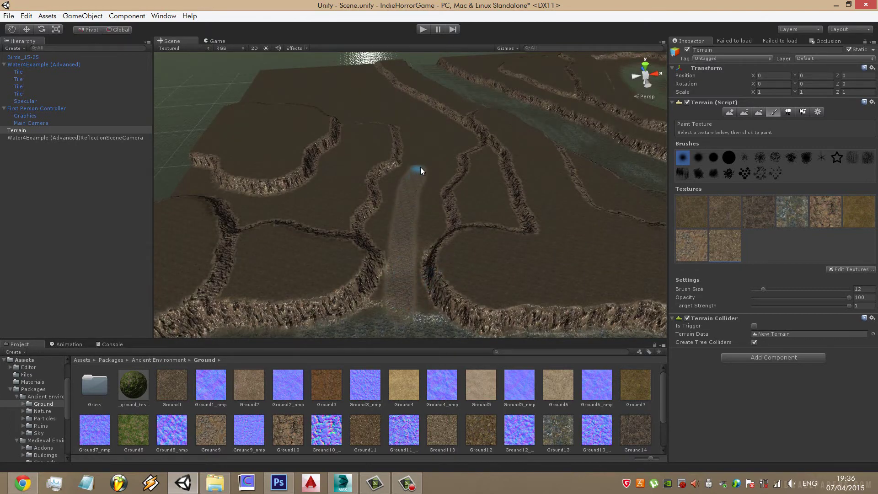
mouse_move(420, 171)
alt+mouse_down()
mouse_move(557, 170)
mouse_move(432, 255)
mouse_move(480, 223)
alt+mouse_up()
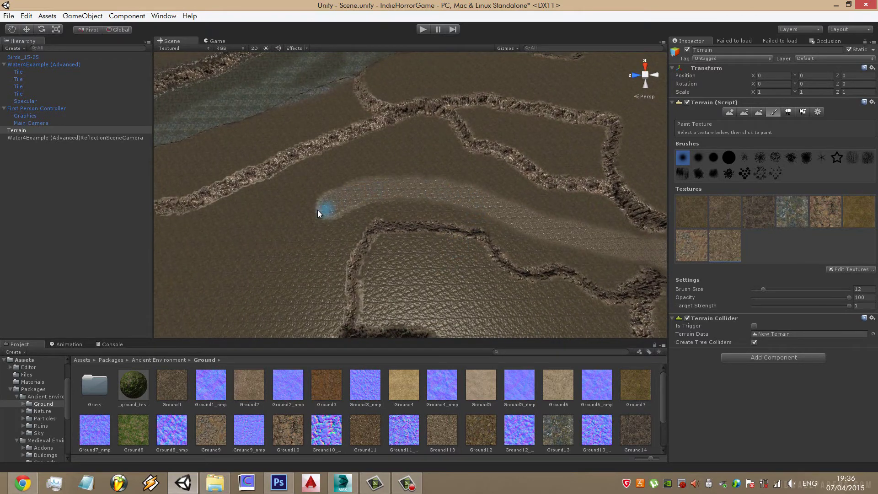
mouse_move(289, 229)
alt+mouse_down()
mouse_move(335, 188)
mouse_move(502, 175)
alt+mouse_up()
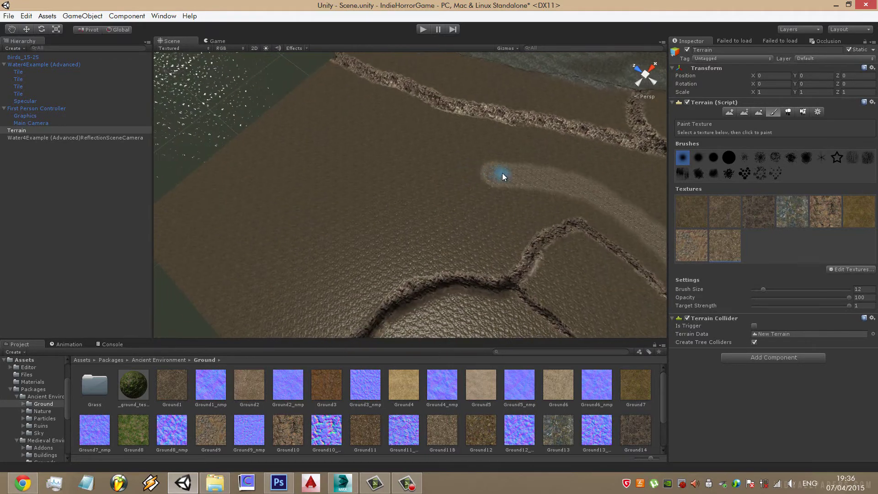
drag(421, 184, 338, 201)
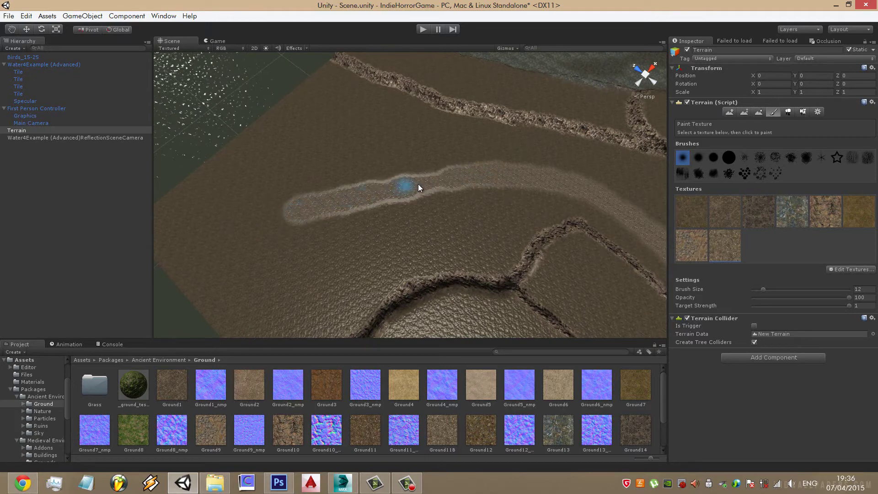
mouse_move(435, 184)
mouse_down()
mouse_move(286, 215)
mouse_move(329, 211)
mouse_move(330, 198)
mouse_move(362, 215)
mouse_up()
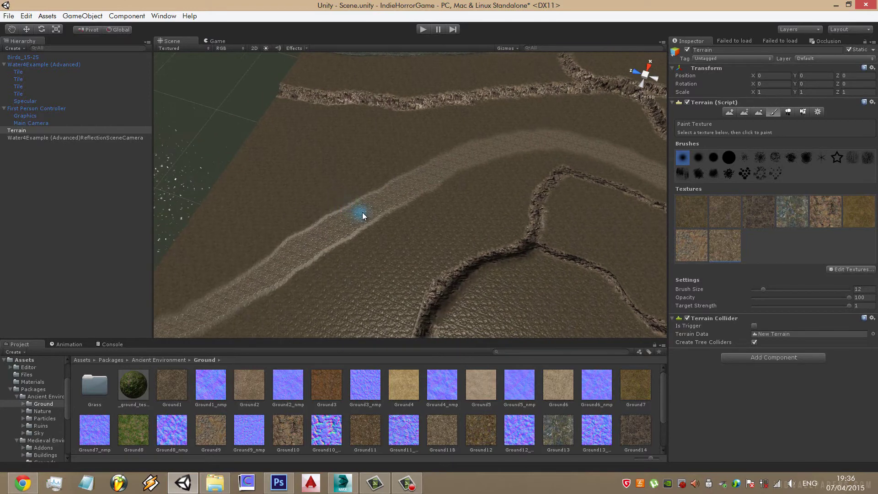
Zoom and orbit to look down on the new path junction
scroll(276, 156, up, 3)
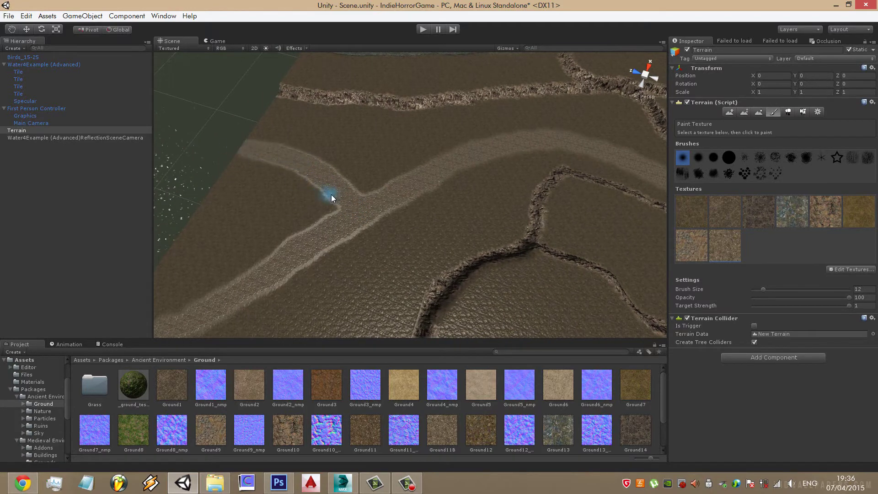
middle_drag(336, 202, 367, 148)
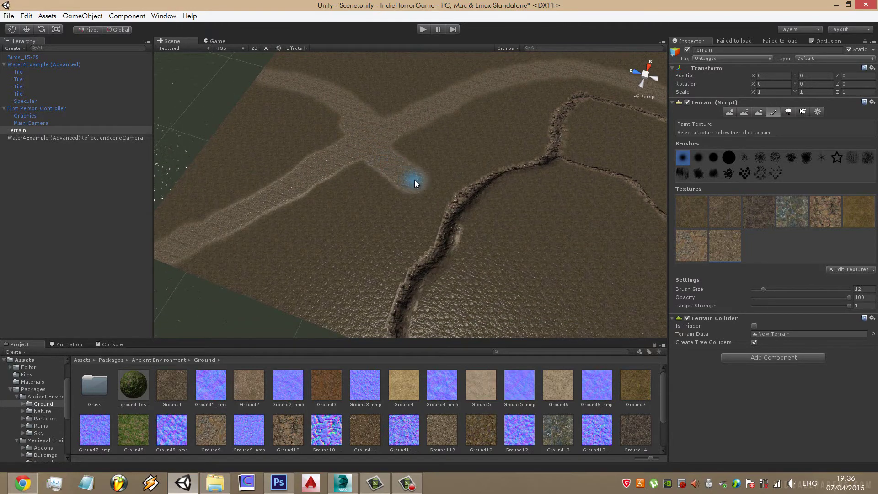
mouse_move(449, 186)
alt+mouse_down()
mouse_move(329, 246)
mouse_move(529, 190)
alt+mouse_up()
scroll(448, 244, up, 3)
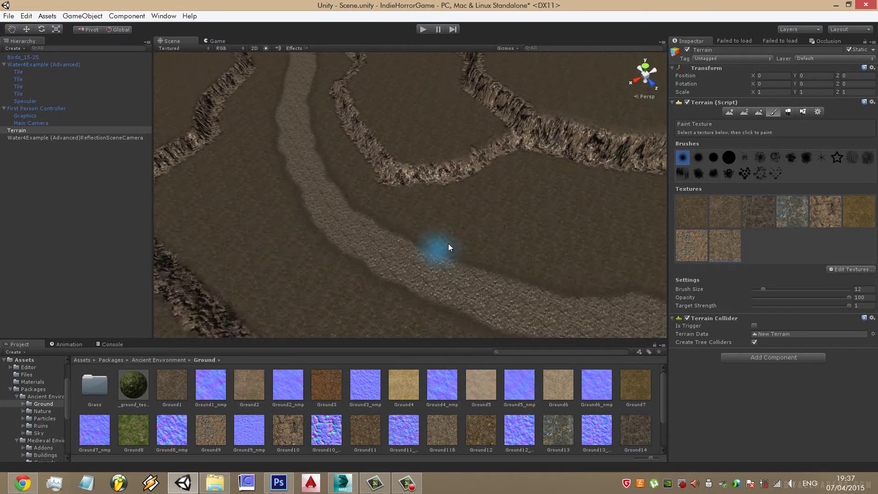
scroll(448, 244, up, 2)
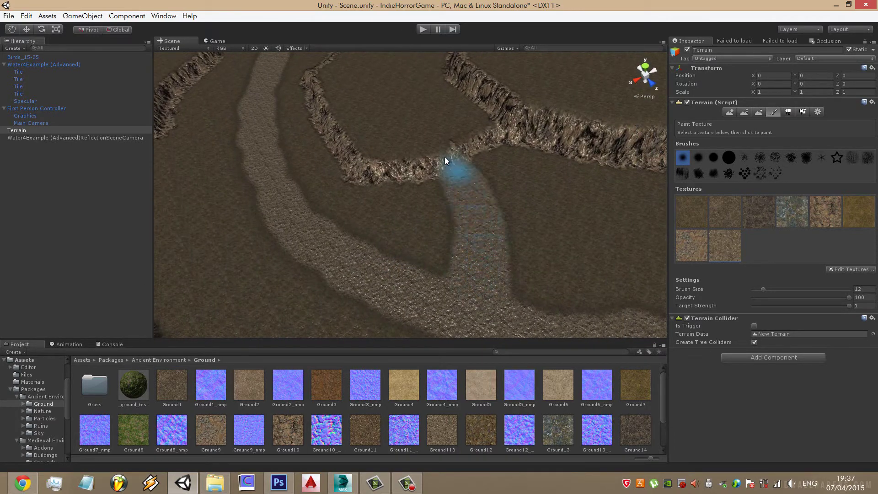
scroll(442, 142, up, 5)
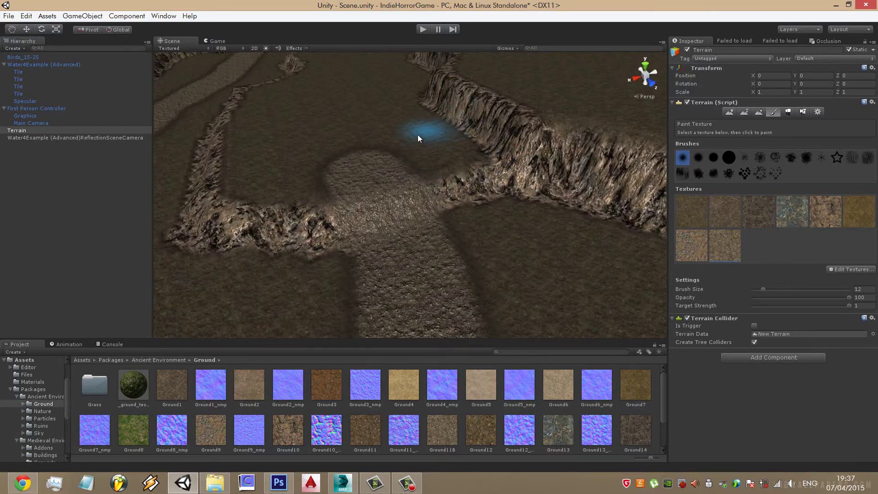
Smooth the ground along the path with Smooth Height
scroll(418, 137, up, 2)
click(759, 112)
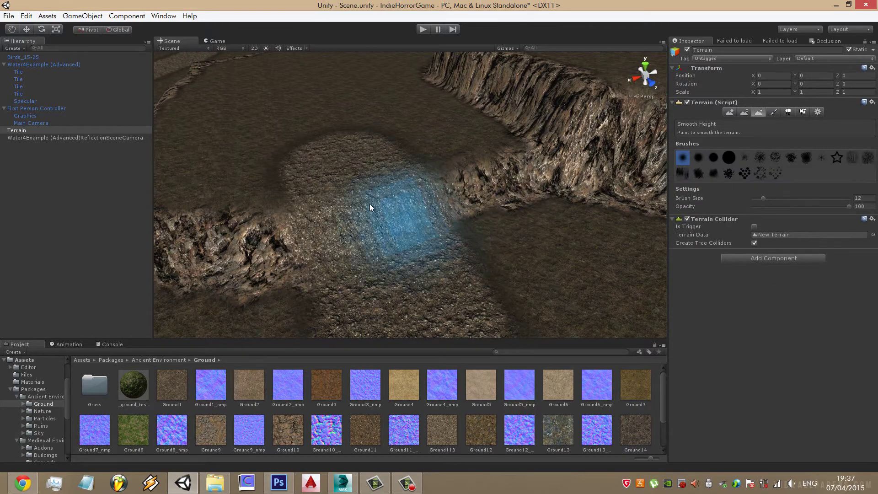
drag(370, 204, 365, 212)
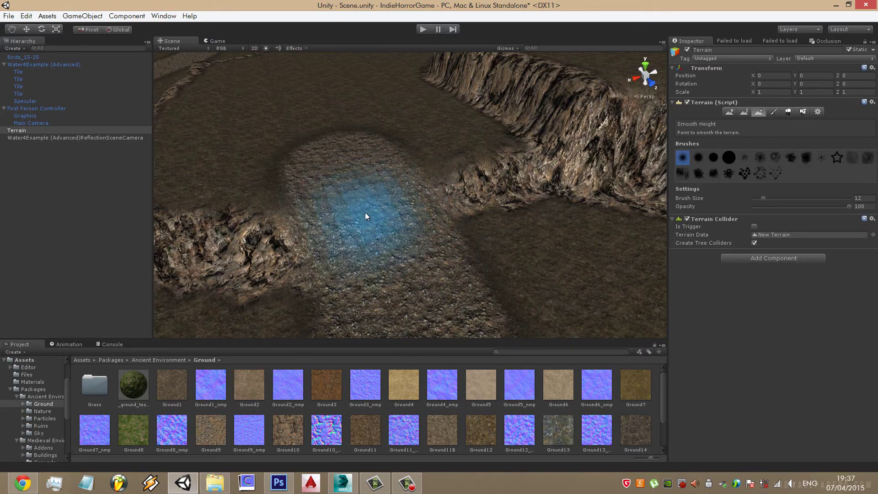
Paint the lighter path further upward across the terrain
click(773, 112)
scroll(454, 122, down, 5)
scroll(394, 229, up, 4)
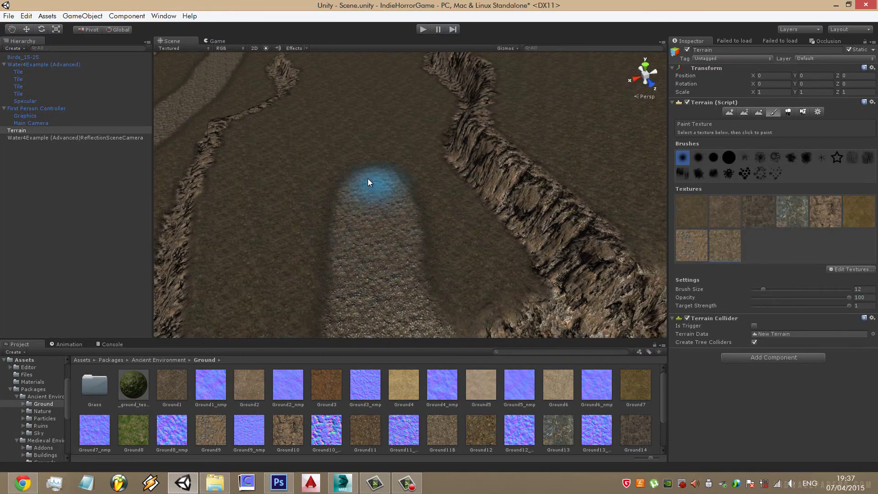
alt+drag(368, 182, 320, 218)
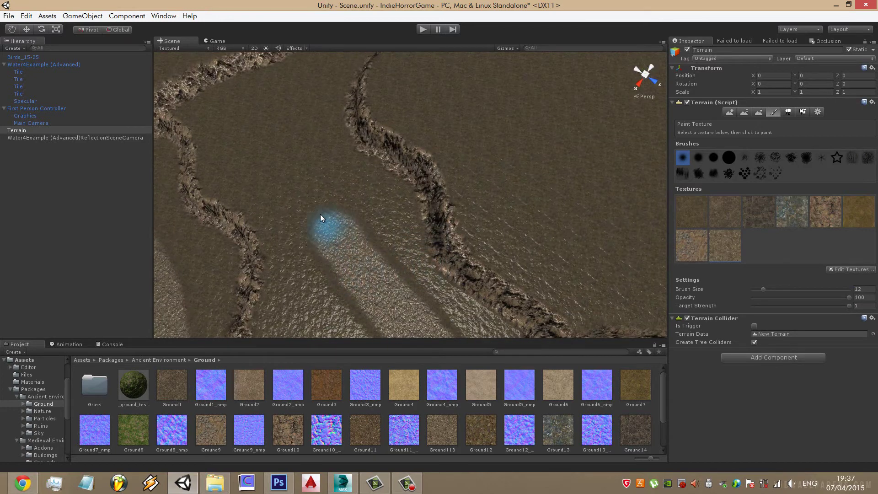
alt+drag(280, 151, 323, 208)
drag(370, 286, 347, 245)
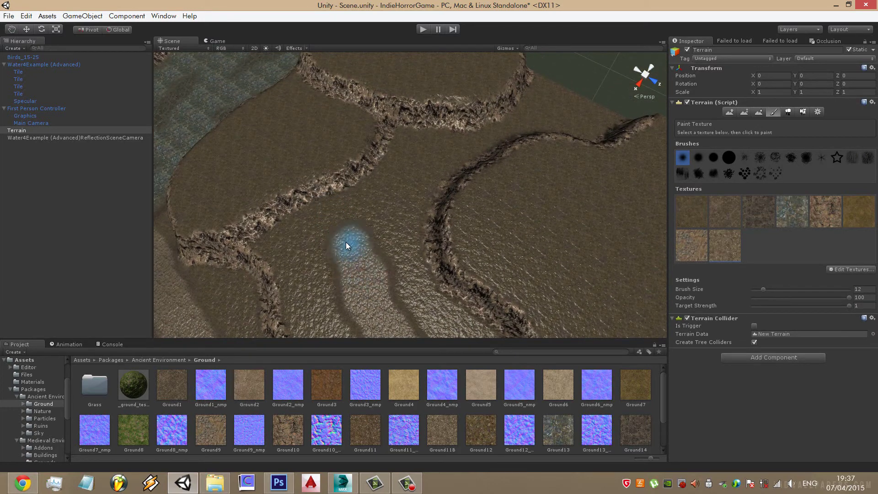
middle_drag(317, 170, 332, 199)
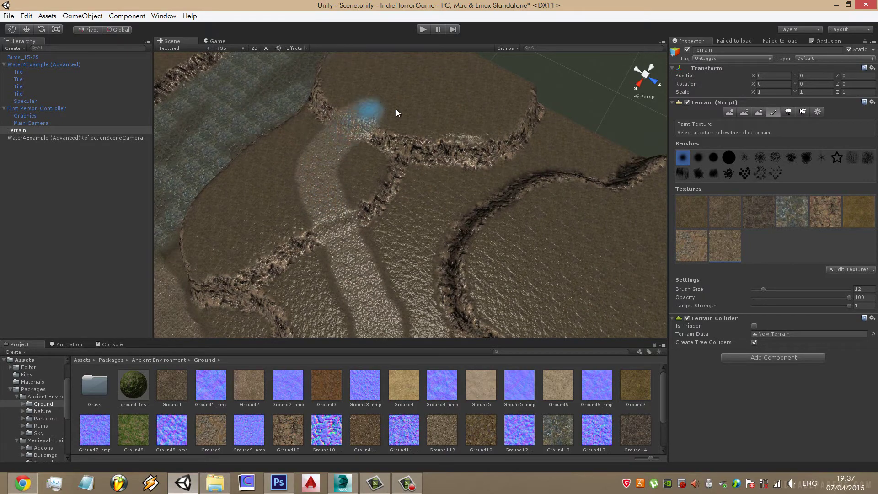
Switch to Smooth Height and zoom to an oblique view over the ridge
click(755, 114)
scroll(392, 166, up, 2)
scroll(307, 197, up, 3)
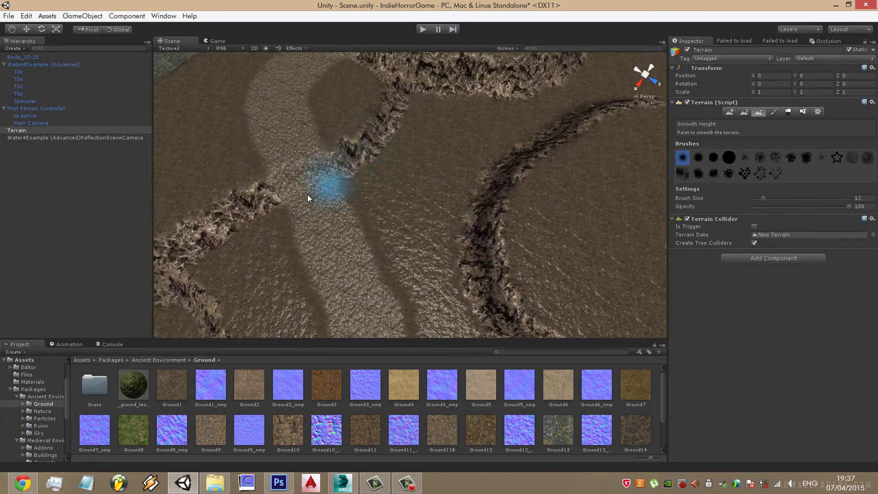
scroll(307, 197, up, 3)
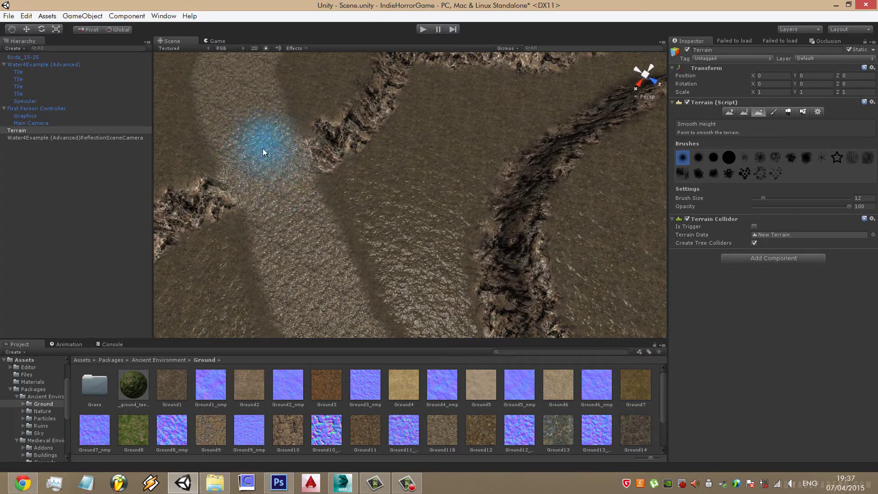
scroll(302, 133, down, 5)
alt+drag(341, 118, 392, 182)
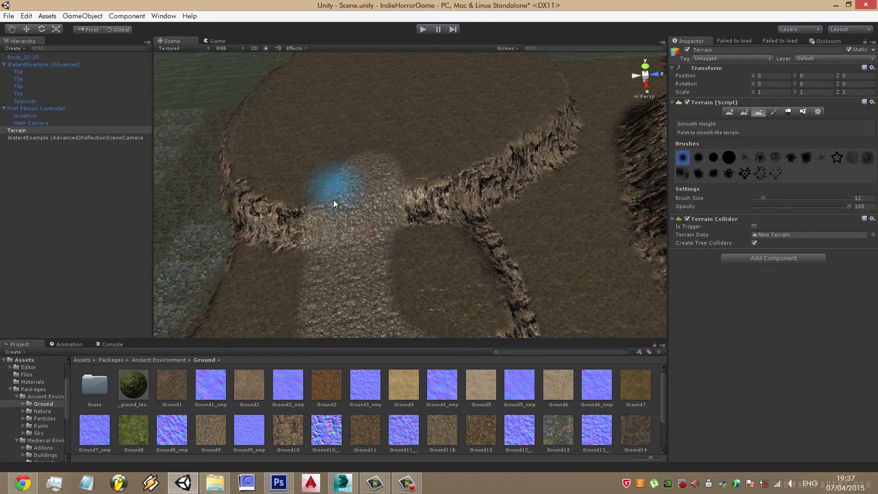
scroll(388, 195, down, 3)
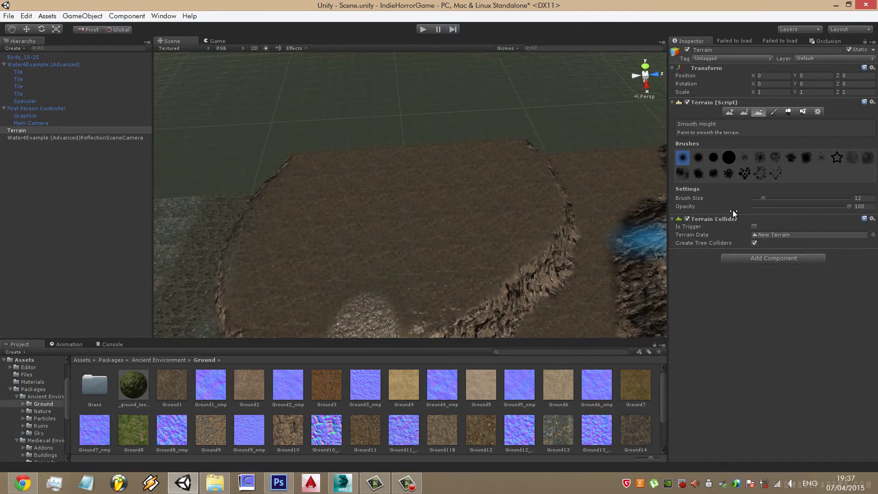
Return to Paint Texture and orbit to view the parallel crevices
click(773, 112)
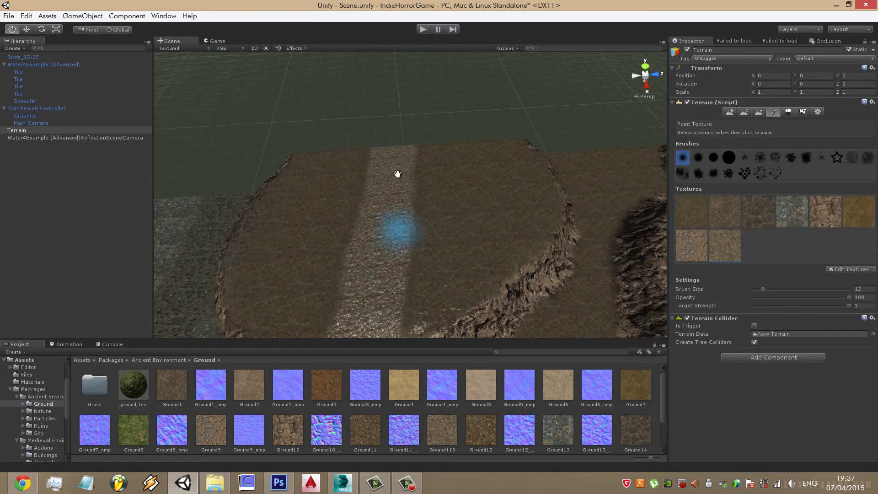
mouse_move(396, 173)
alt+mouse_down()
mouse_move(503, 96)
mouse_move(464, 205)
alt+mouse_up()
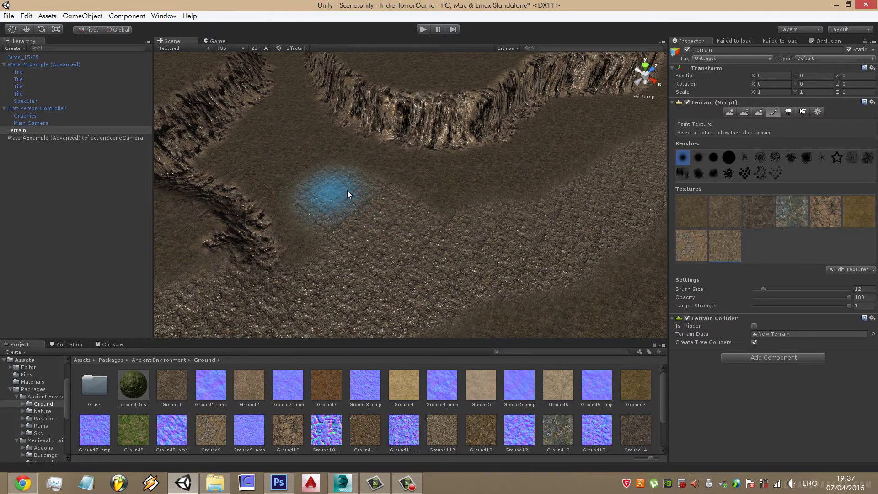
mouse_move(347, 190)
alt+mouse_down()
mouse_move(578, 198)
mouse_move(574, 280)
alt+mouse_up()
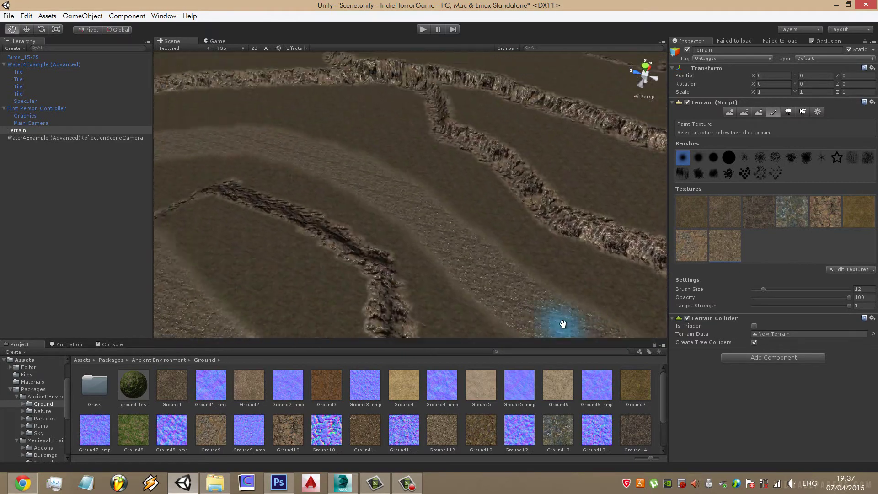
middle_drag(574, 280, 444, 186)
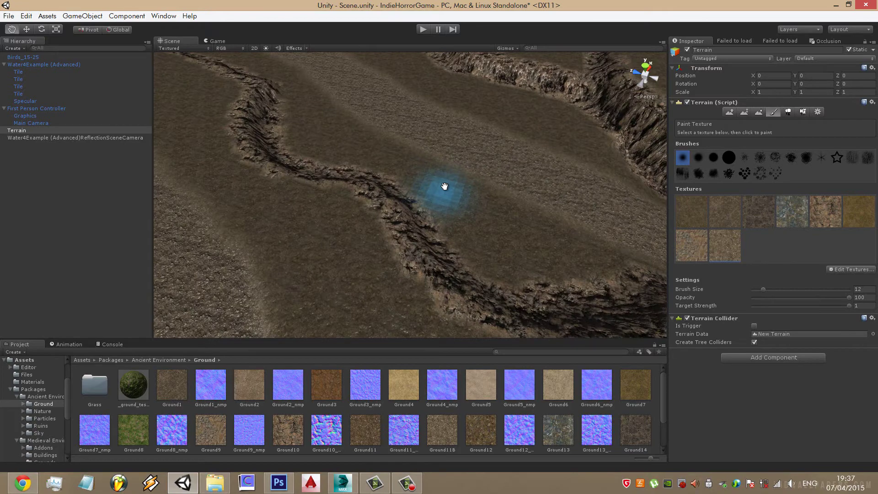
mouse_move(445, 186)
alt+mouse_down()
mouse_move(381, 129)
mouse_move(546, 275)
mouse_move(498, 201)
mouse_move(406, 279)
alt+mouse_up()
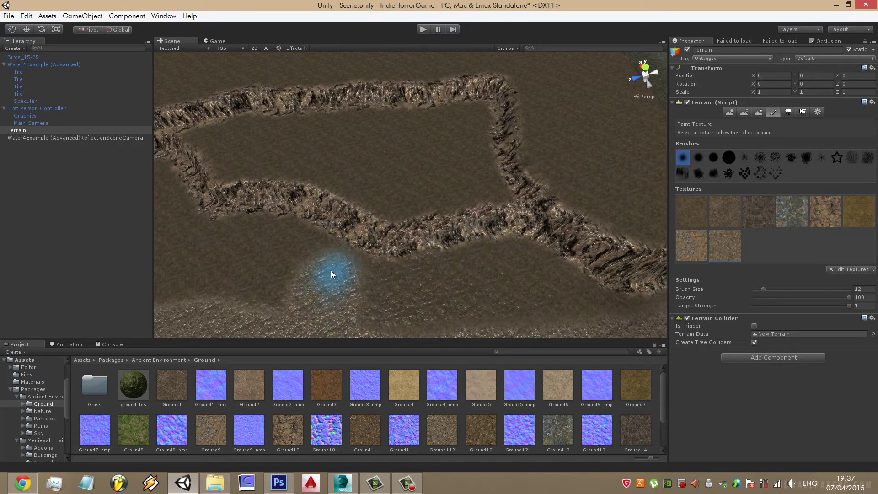
Smooth a gap through the crevice ridge
click(759, 112)
drag(378, 227, 357, 208)
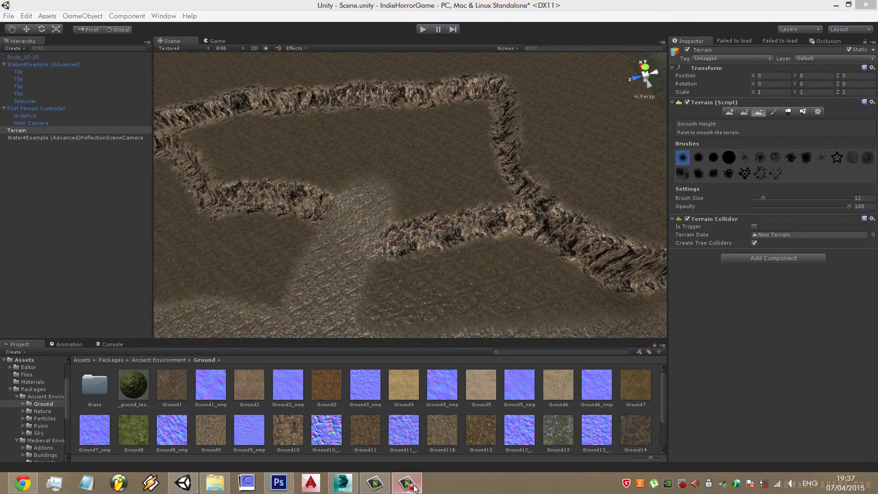
alt+drag(334, 193, 375, 262)
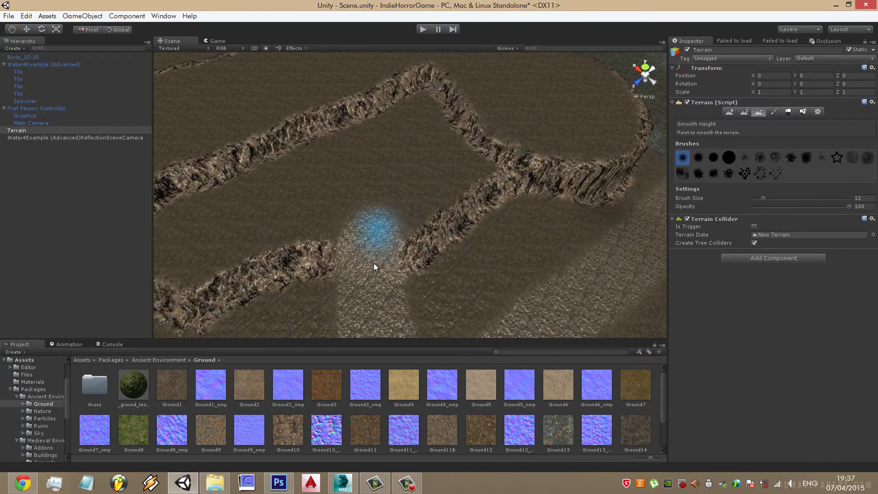
Paint the lighter path up through the smoothed ridge gap
click(774, 111)
alt+drag(386, 165, 390, 265)
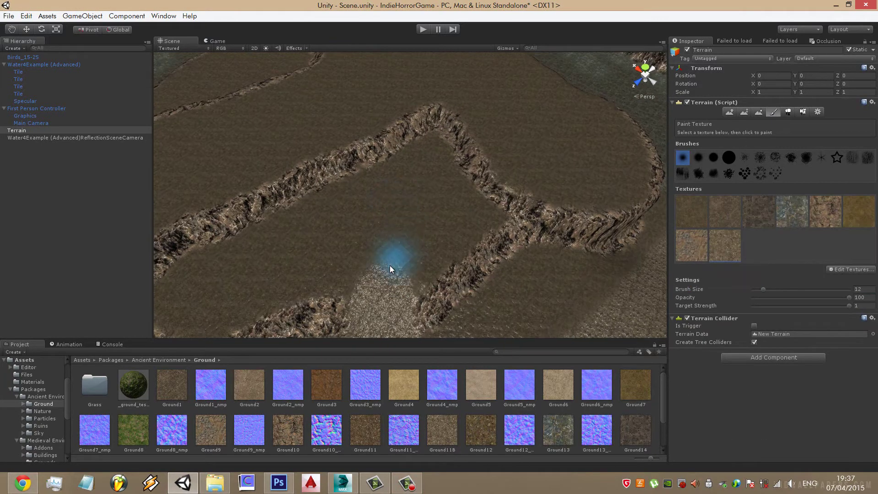
mouse_move(383, 204)
mouse_down()
mouse_move(352, 146)
mouse_move(360, 150)
mouse_up()
click(759, 112)
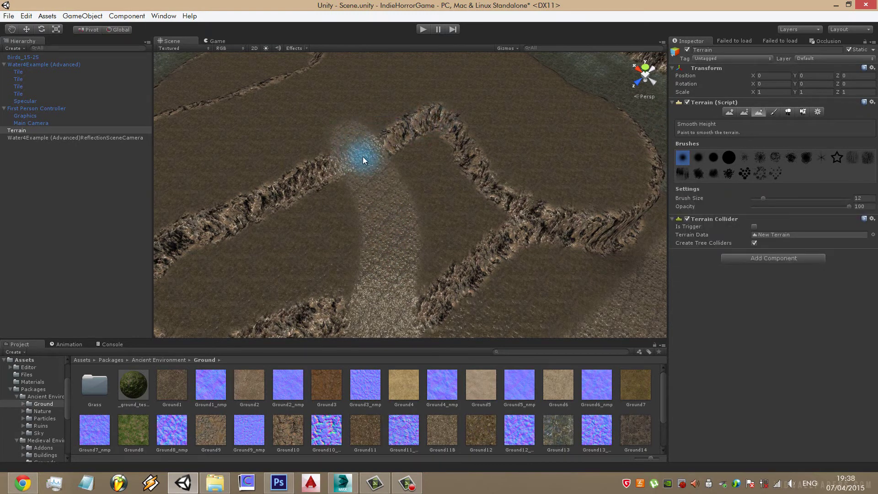
click(773, 112)
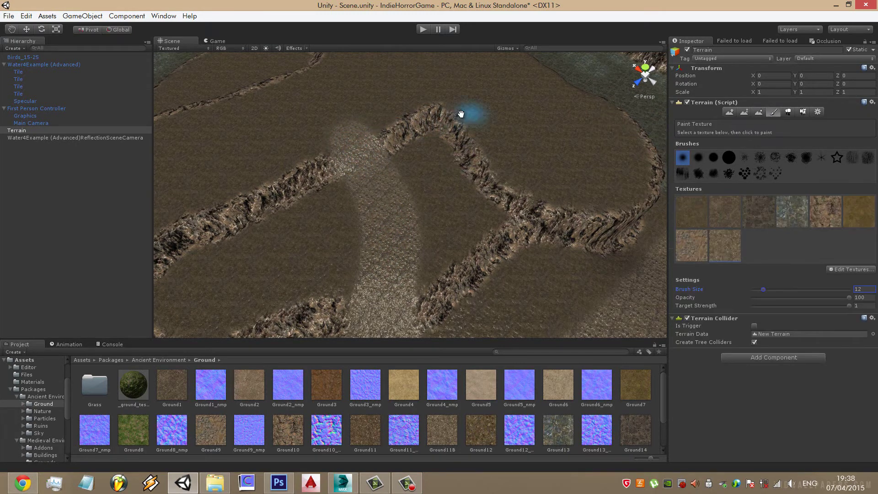
alt+drag(463, 112, 465, 215)
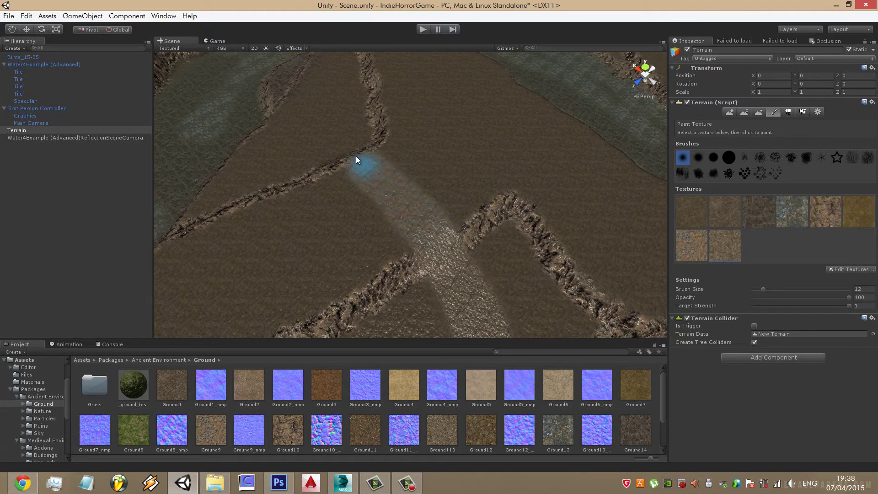
Undo a bad stroke and extend the light path down-left across the ground
mouse_move(289, 123)
alt+mouse_down()
mouse_move(529, 126)
mouse_move(477, 146)
alt+mouse_up()
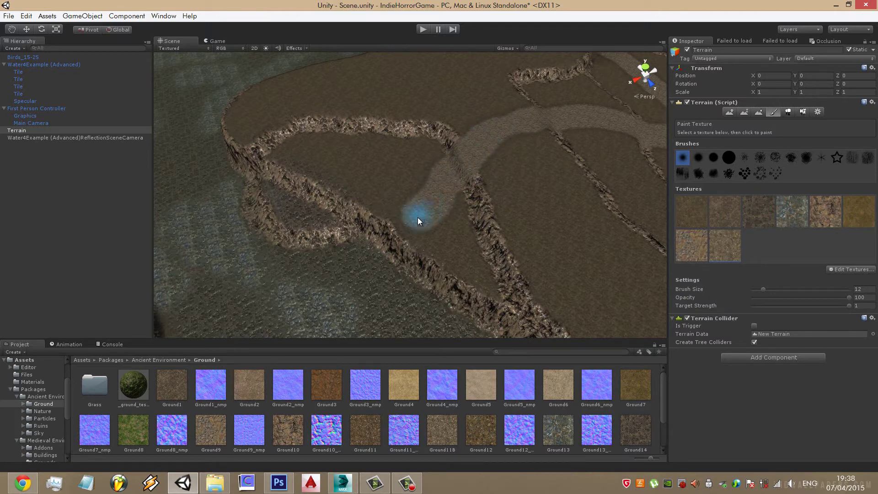
key(ctrl+z)
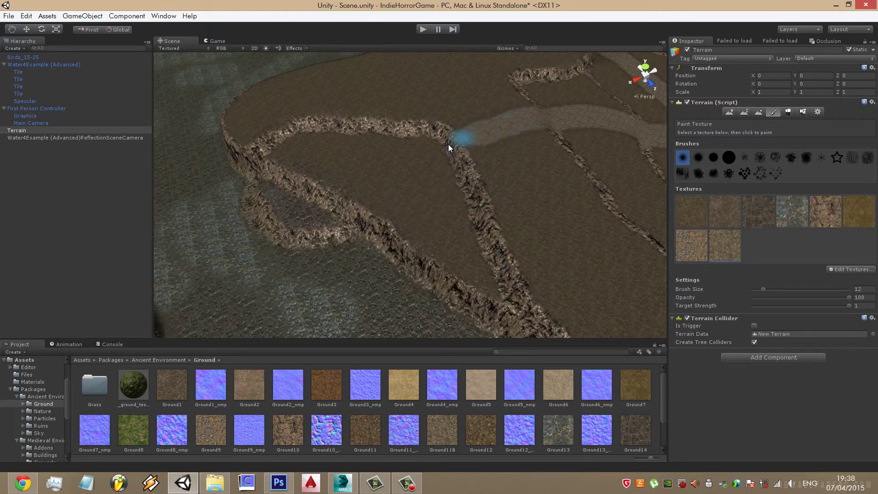
drag(369, 173, 324, 185)
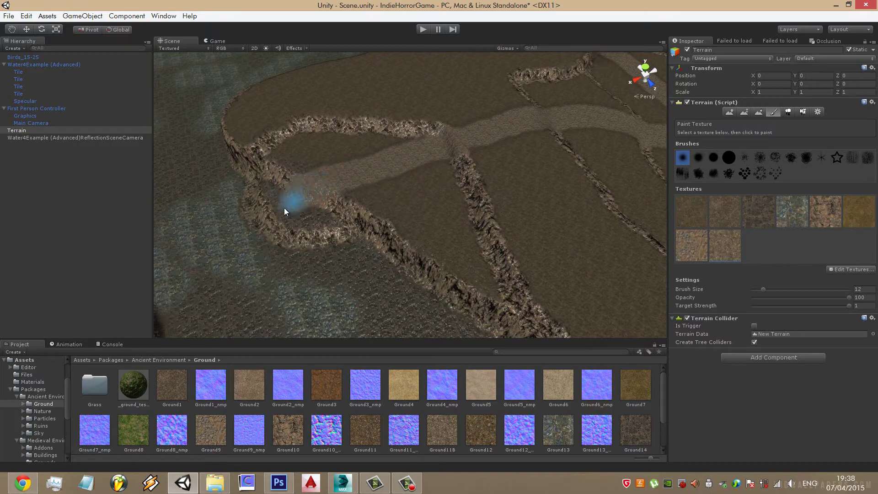
right_drag(261, 237, 514, 197)
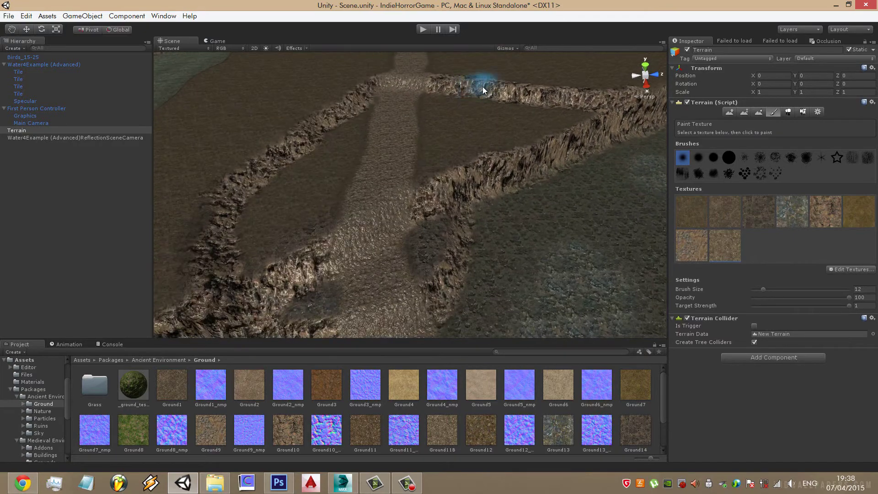
Review the path and cliffs from above and undo a stray light-texture stroke on the left
click(758, 111)
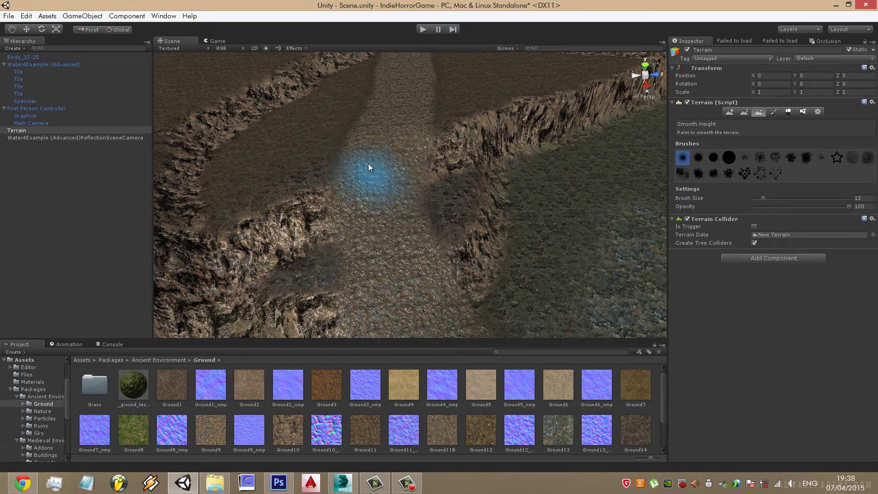
middle_drag(369, 163, 381, 284)
scroll(380, 284, down, 2)
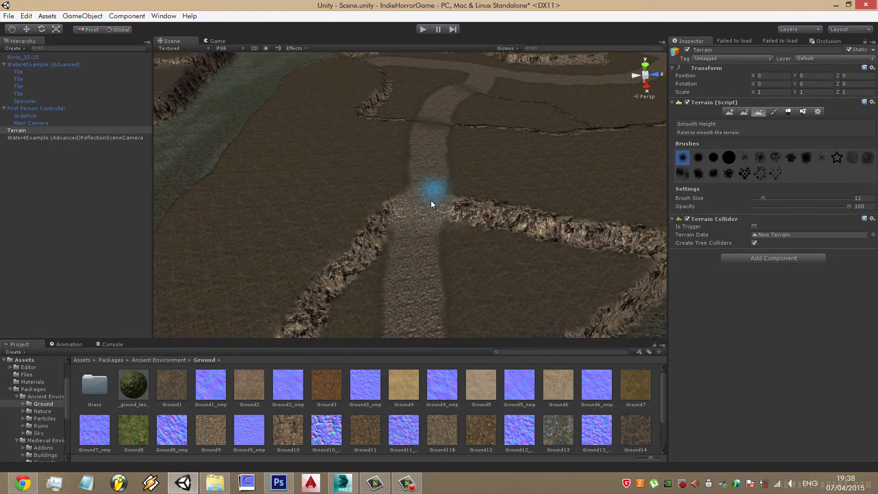
alt+drag(422, 229, 411, 211)
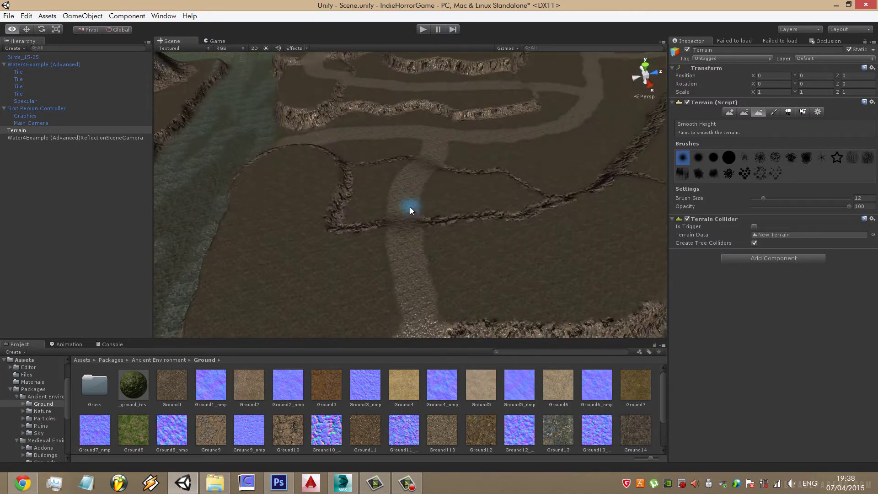
click(773, 112)
scroll(496, 217, up, 3)
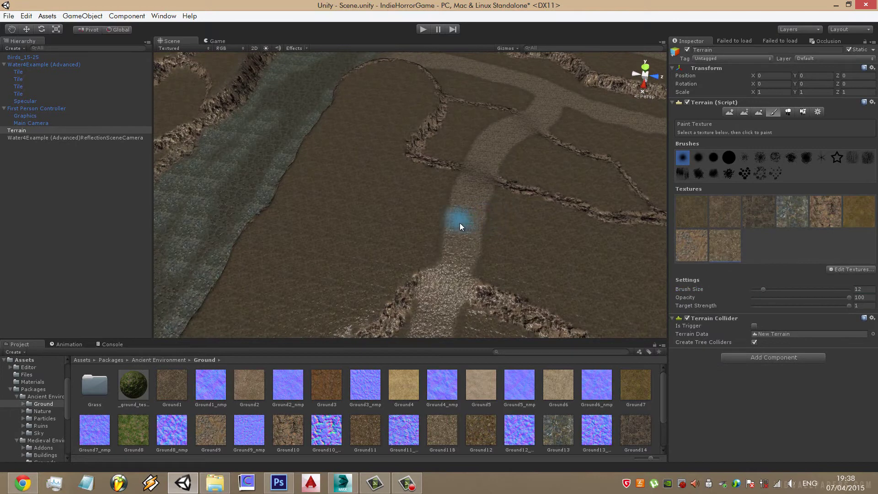
mouse_move(336, 251)
alt+mouse_down()
mouse_move(289, 238)
mouse_move(422, 169)
mouse_move(250, 198)
alt+mouse_up()
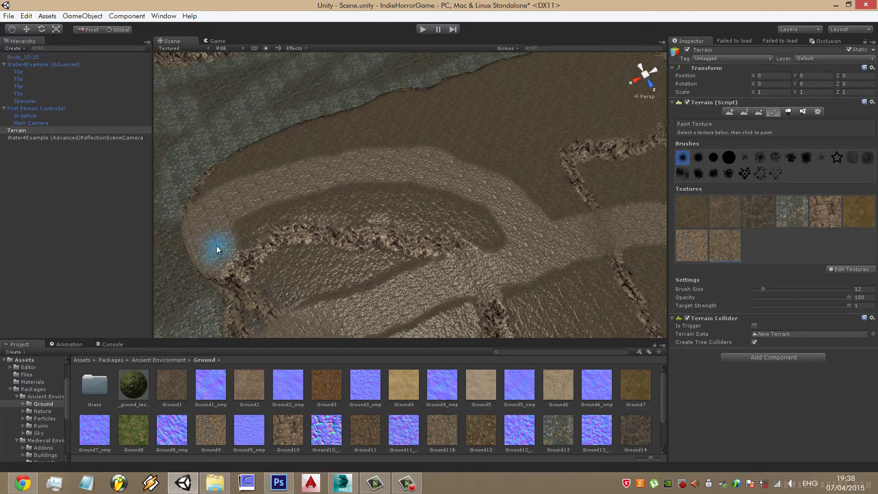
key(ctrl+z)
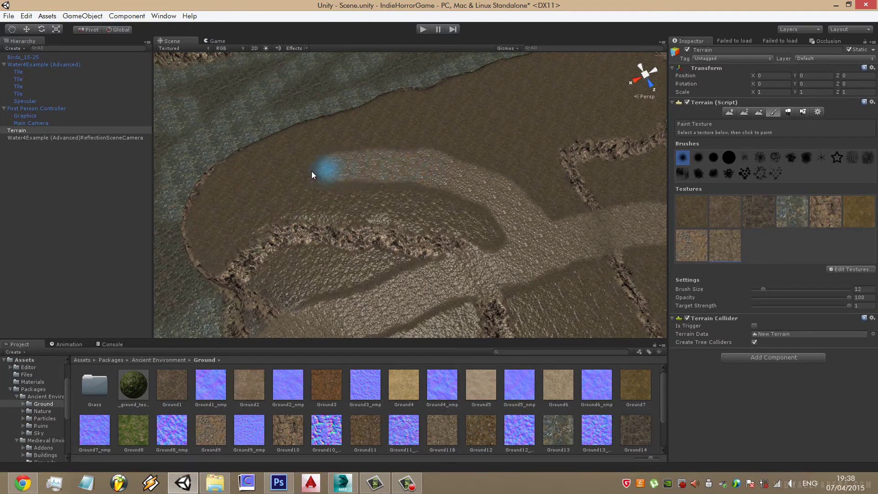
alt+drag(224, 204, 641, 203)
Paint the first ground texture at opacity 47 over the light ground
click(698, 219)
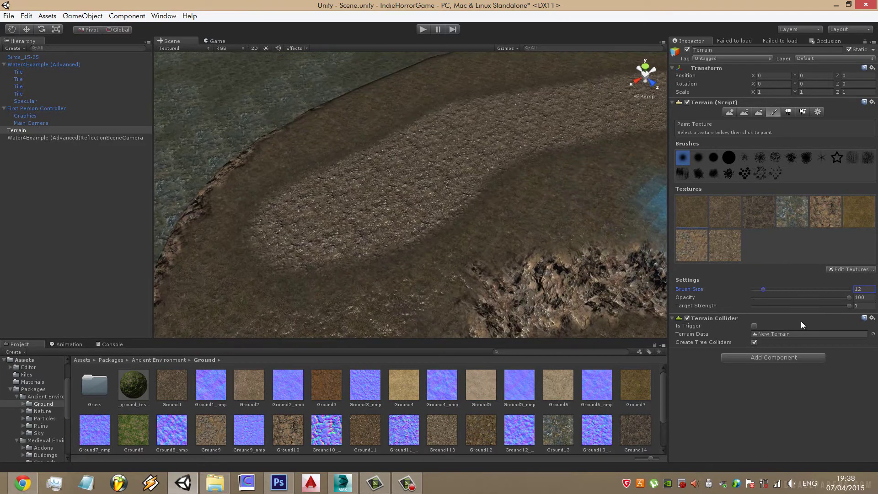
click(785, 298)
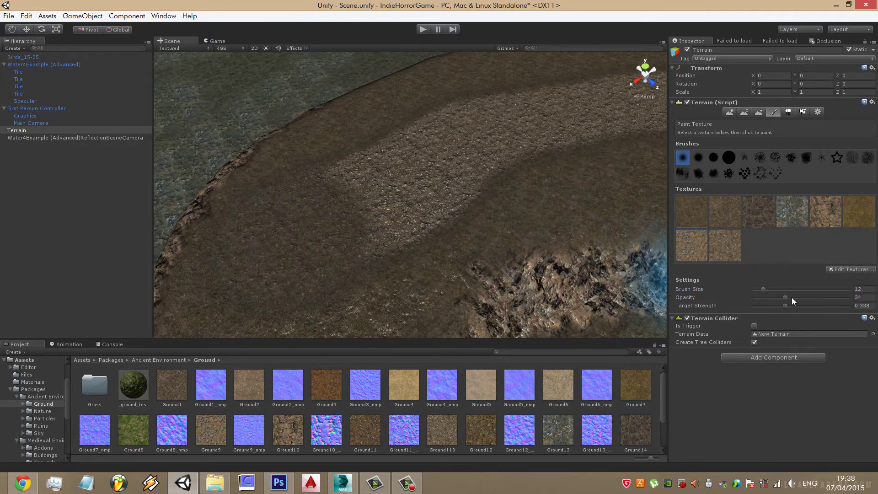
drag(792, 298, 801, 298)
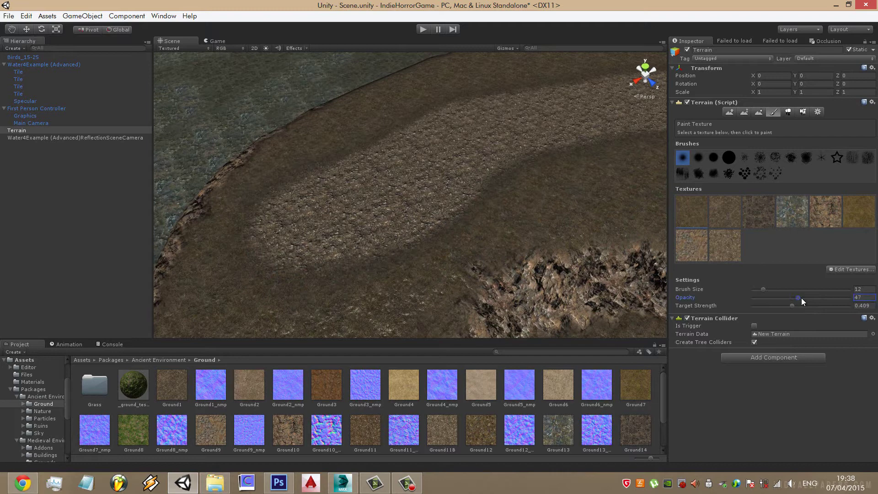
click(853, 212)
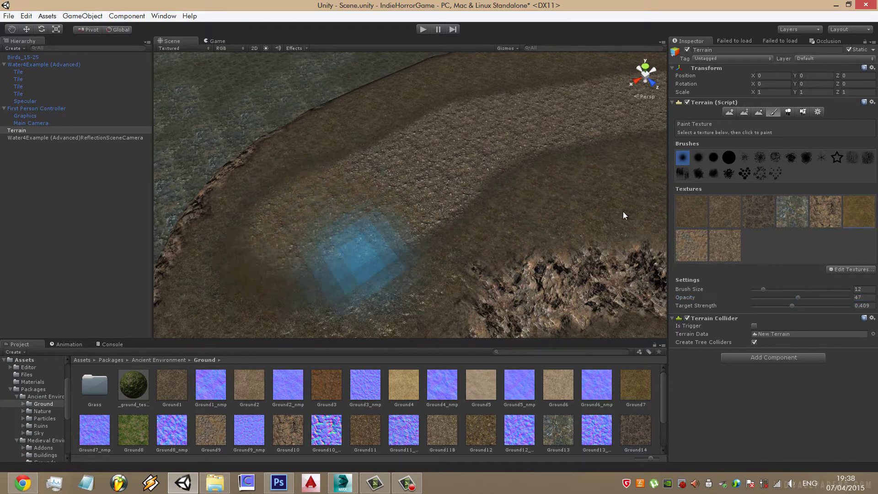
click(696, 247)
mouse_move(363, 282)
middle_down()
mouse_move(433, 213)
mouse_move(484, 182)
middle_up()
click(725, 213)
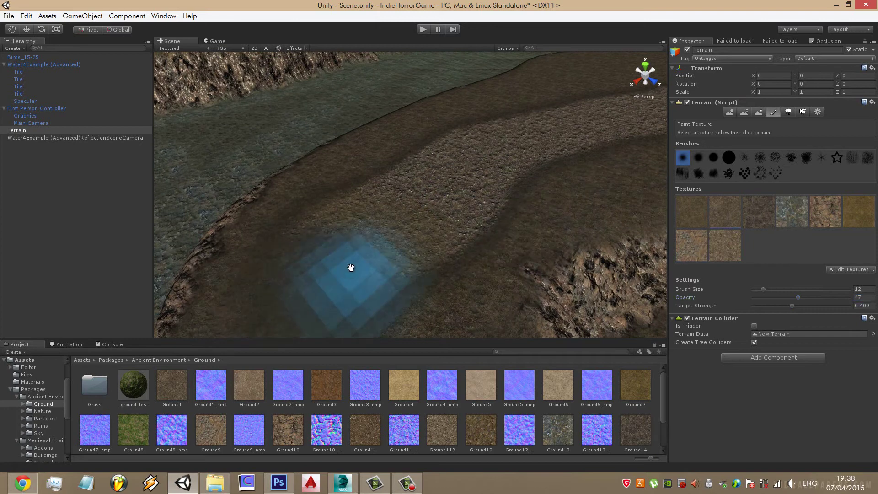
middle_drag(351, 268, 259, 293)
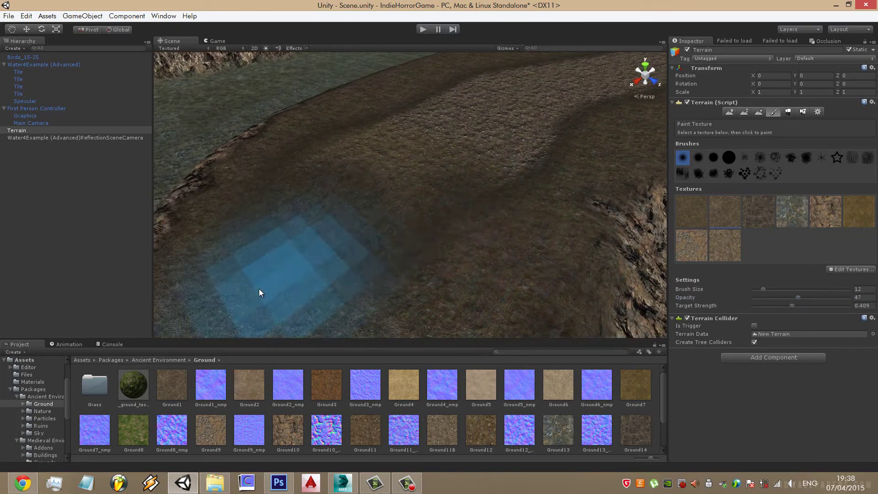
click(692, 211)
drag(401, 260, 268, 279)
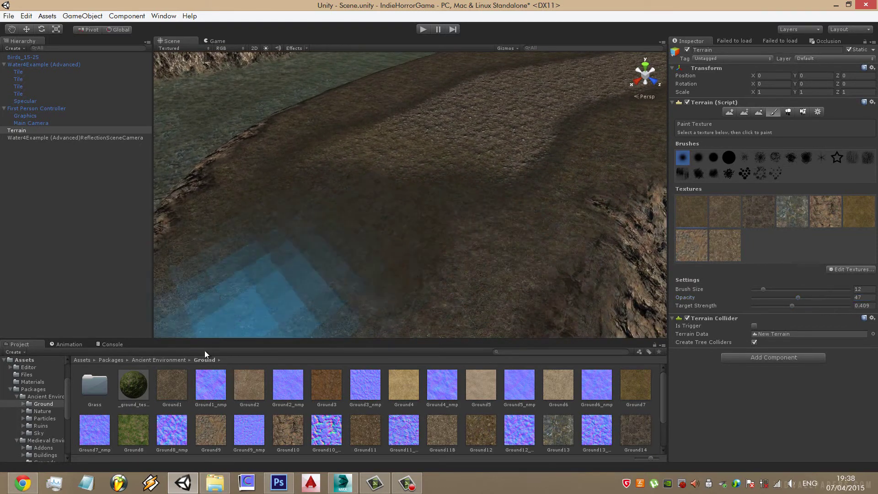
Set the brush to size 12, opacity 13 and target strength 0.111
scroll(367, 224, up, 3)
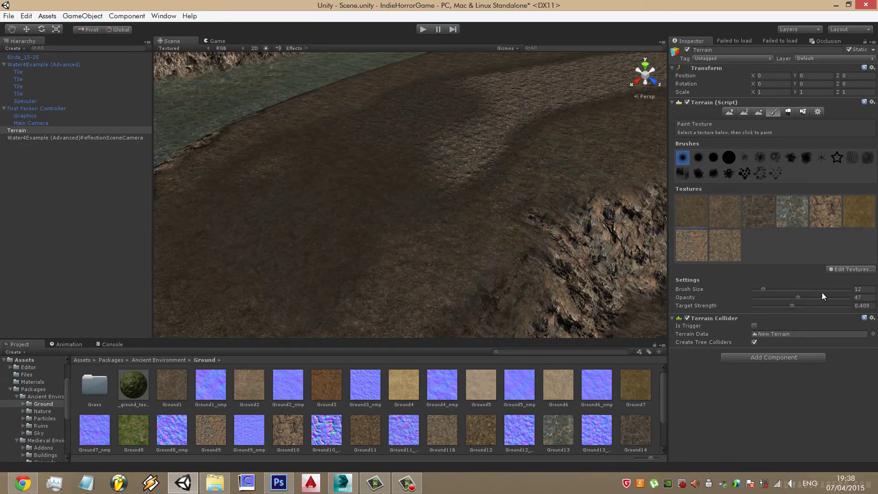
click(834, 297)
click(836, 289)
click(834, 306)
drag(784, 288, 763, 289)
middle_drag(363, 144, 318, 251)
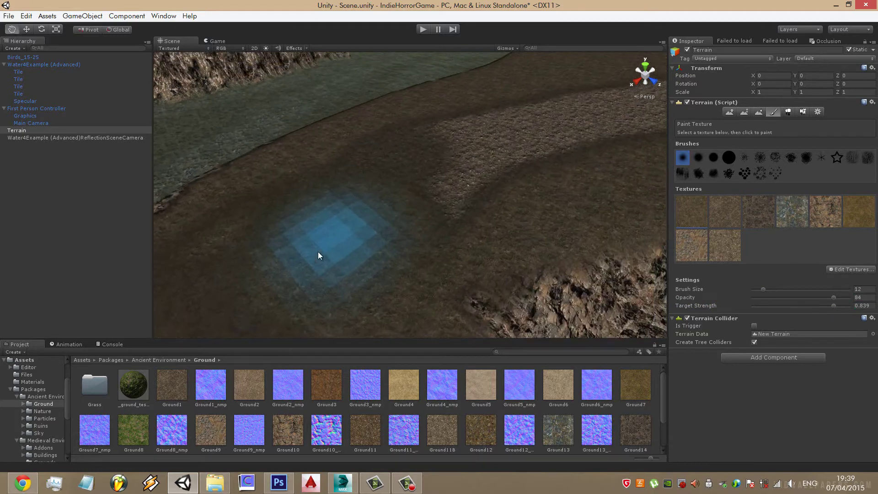
click(765, 298)
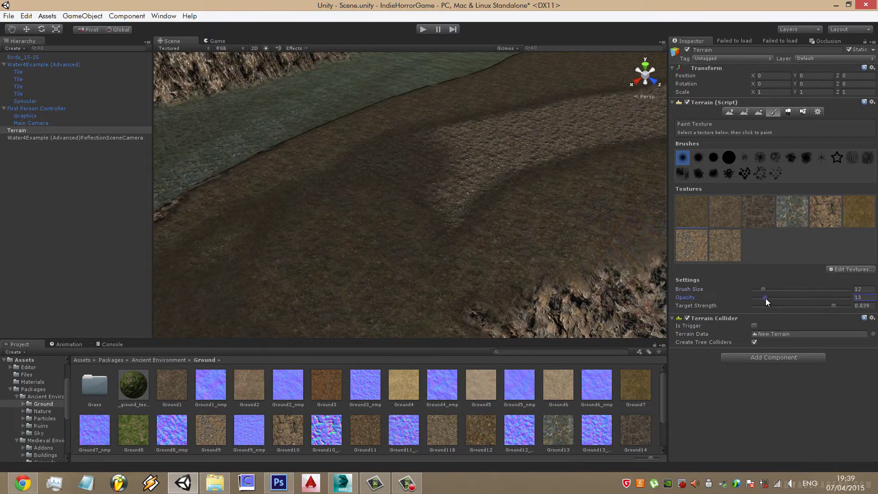
click(763, 306)
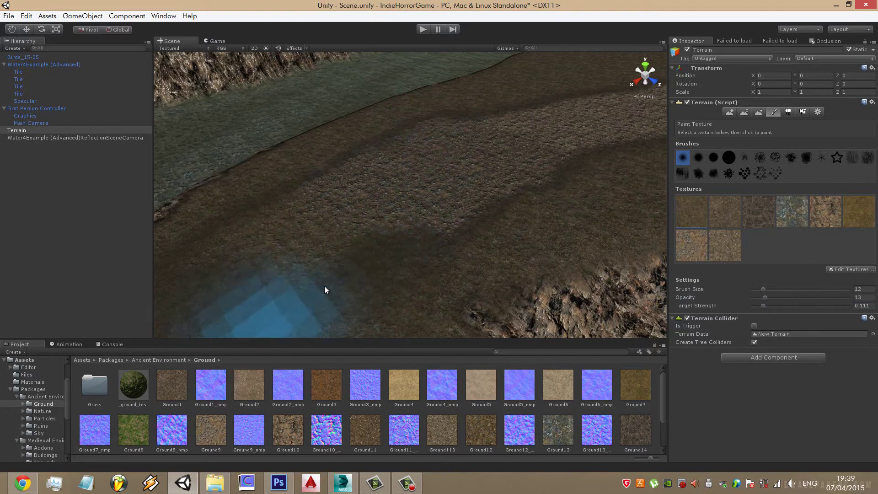
Raise opacity to 32 and target strength to 0.352, then pick the sixth texture at full strength
scroll(325, 288, up, 3)
scroll(325, 261, up, 3)
mouse_move(324, 262)
right_down()
mouse_move(426, 173)
mouse_move(317, 81)
right_up()
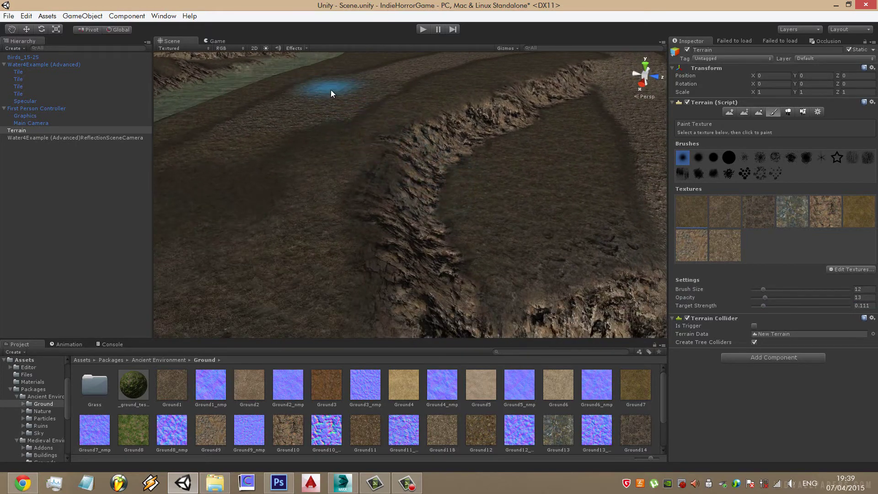
click(784, 298)
click(787, 306)
scroll(323, 189, down, 4)
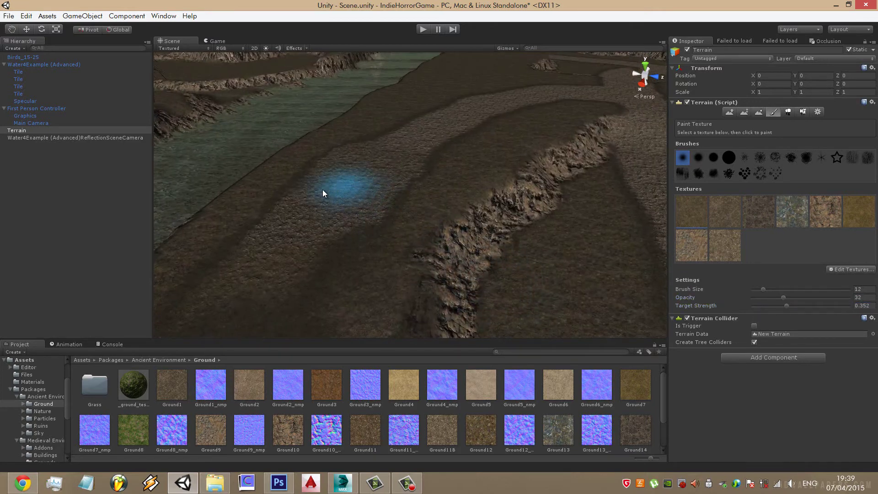
right_drag(279, 216, 343, 196)
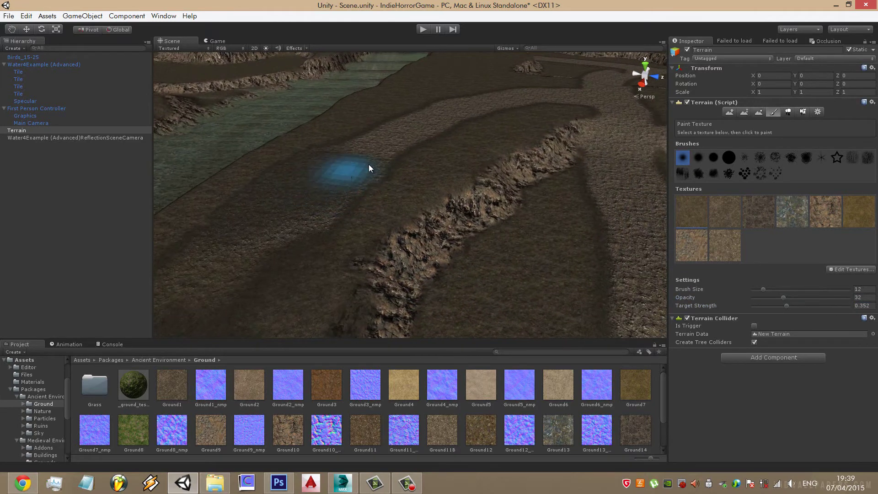
right_drag(451, 153, 298, 146)
right_drag(540, 180, 484, 215)
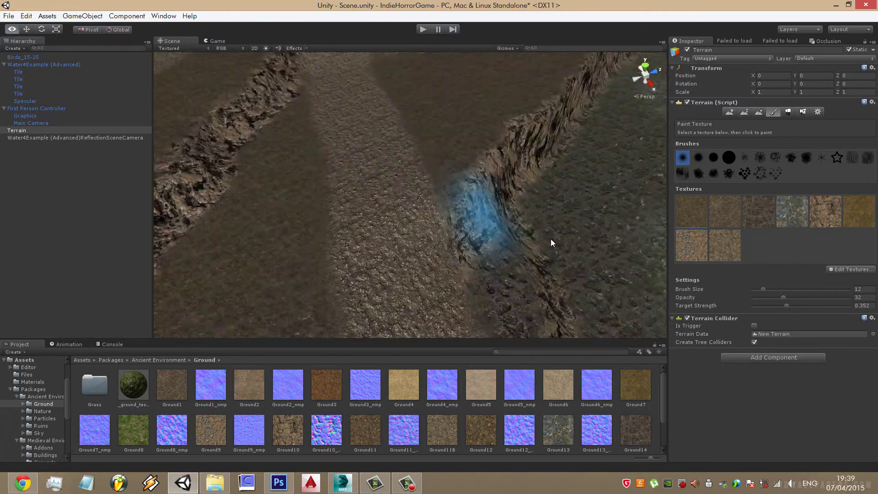
click(847, 205)
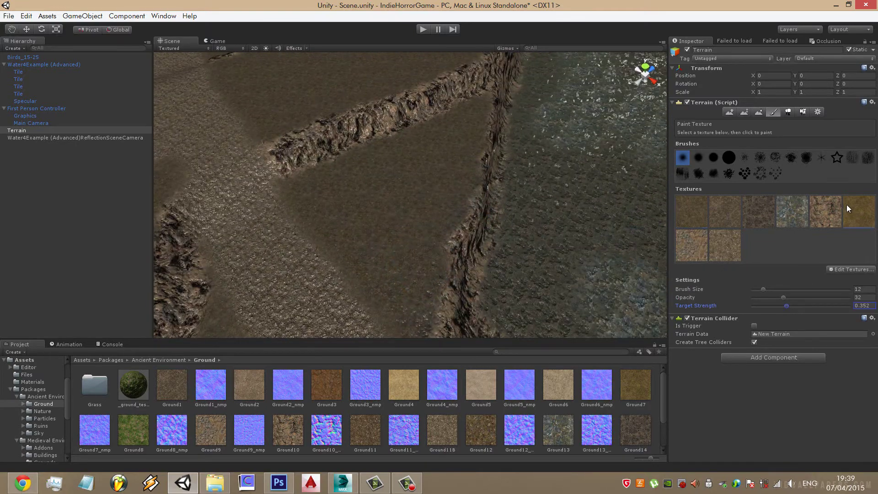
drag(791, 306, 847, 305)
Set brush opacity to 100 and start adding a new terrain texture
click(861, 297)
text(100)
click(853, 269)
click(823, 277)
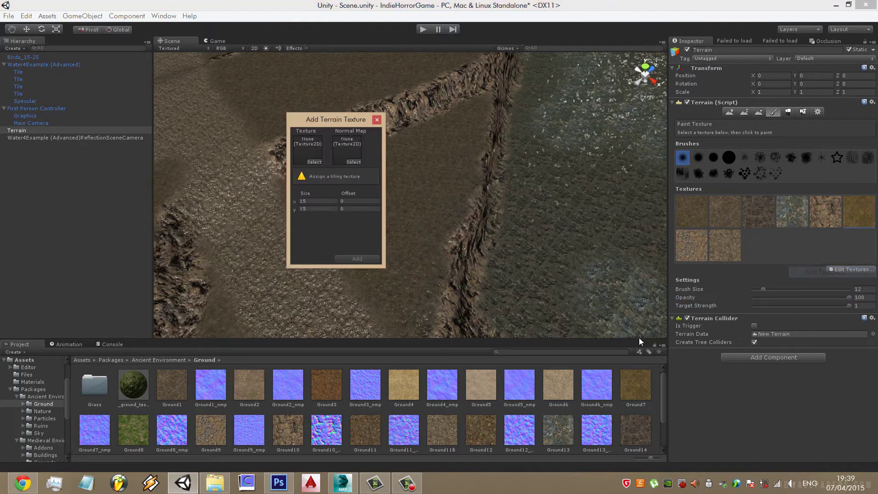
Assign the ground texture and Ground2_nmp normal map, with X tile size 10
scroll(561, 416, down, 1)
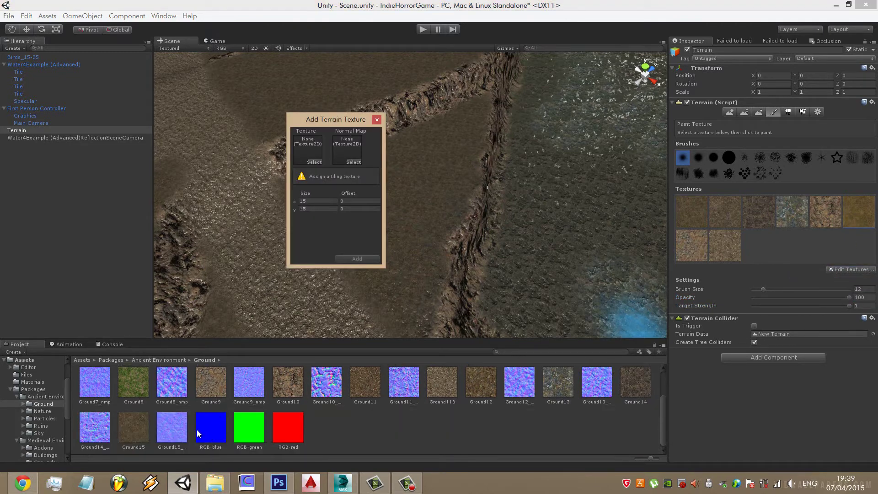
scroll(150, 430, up, 1)
mouse_move(262, 392)
mouse_down()
mouse_move(340, 188)
mouse_move(315, 146)
mouse_up()
drag(282, 399, 351, 155)
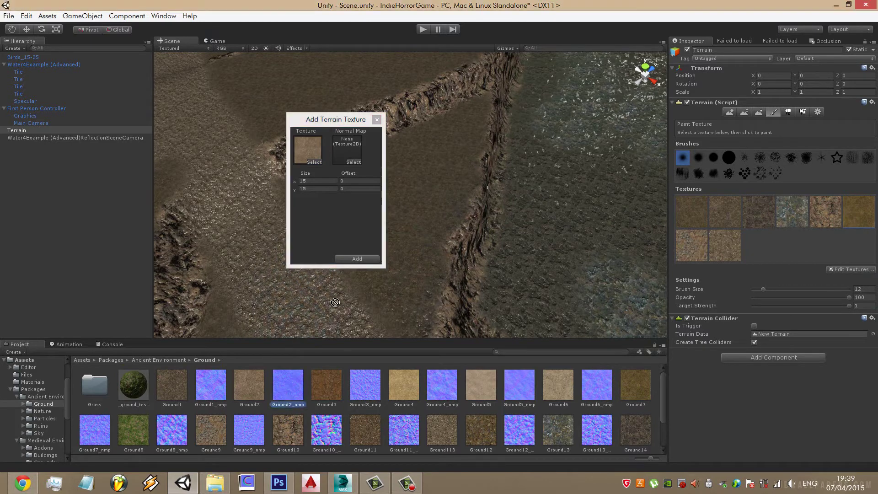
key(BackSpace)
text(0)
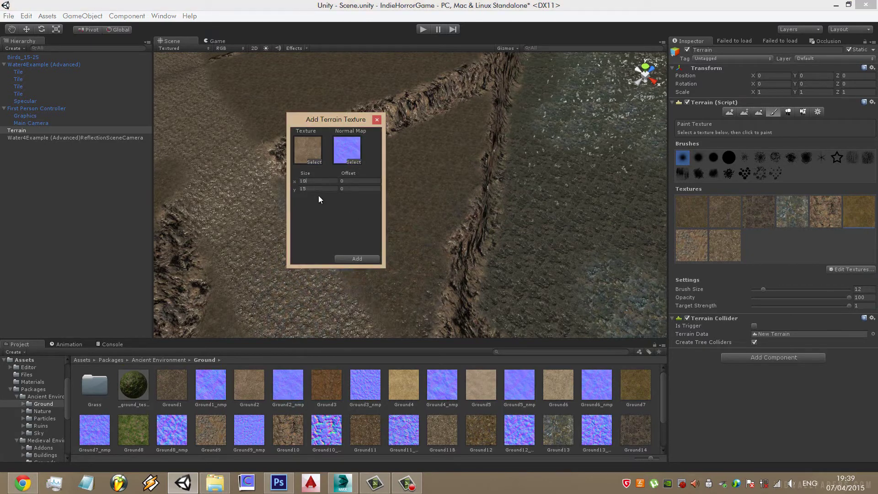
text(0)
Add the new lighter ground texture and paint it toward the cliff base
click(360, 260)
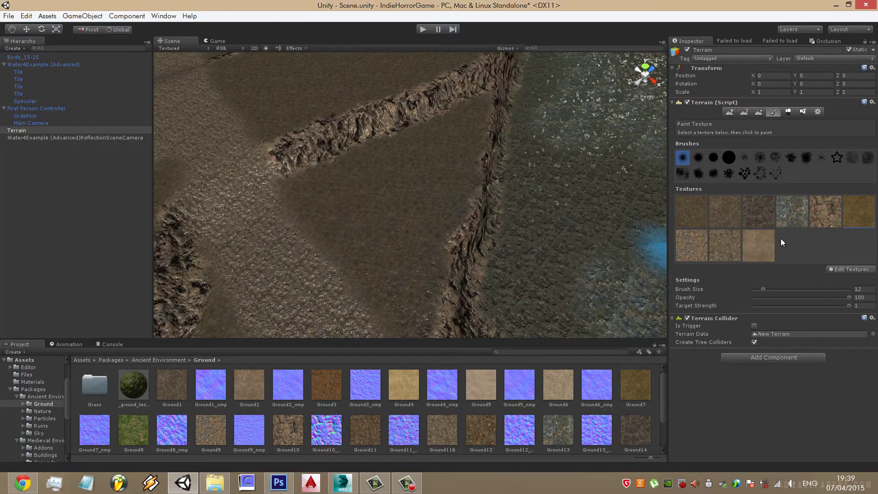
scroll(402, 294, up, 5)
middle_drag(402, 108, 438, 143)
mouse_move(437, 143)
alt+mouse_down()
mouse_move(385, 187)
mouse_move(552, 165)
mouse_move(385, 177)
mouse_move(246, 276)
alt+mouse_up()
drag(336, 182, 431, 154)
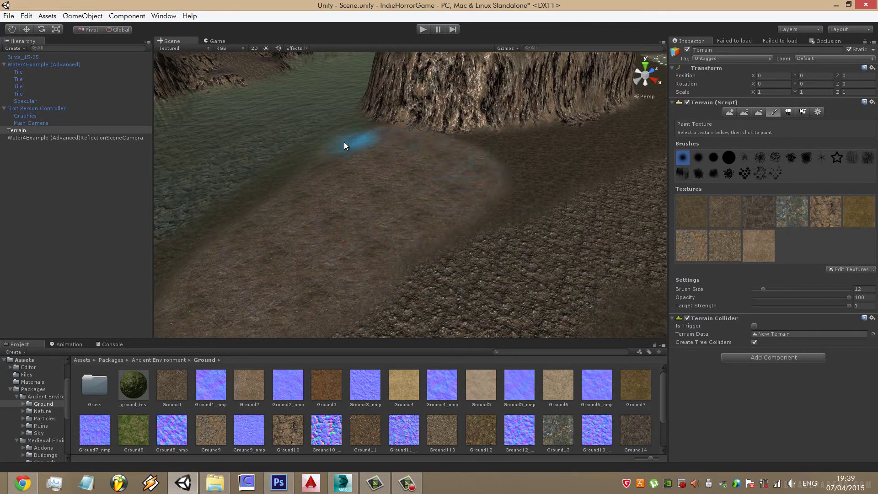
mouse_move(284, 151)
alt+mouse_down()
mouse_move(501, 179)
mouse_move(407, 148)
mouse_move(400, 239)
alt+mouse_up()
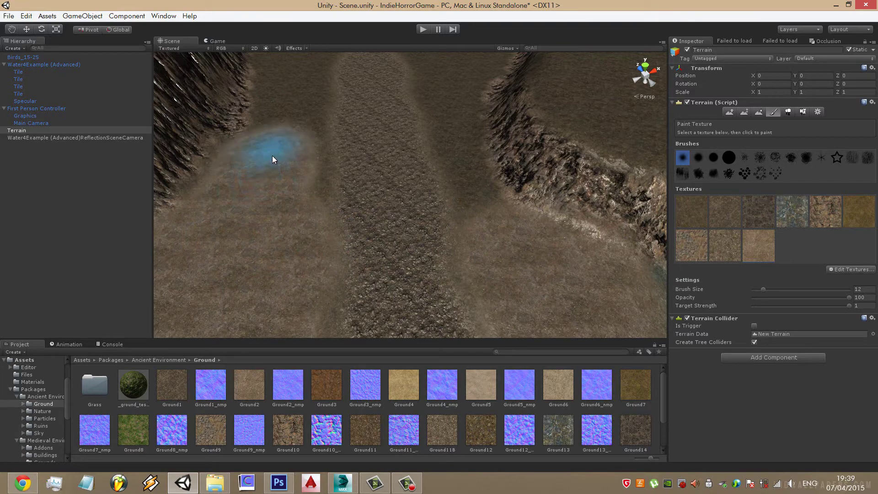
middle_drag(393, 230, 393, 346)
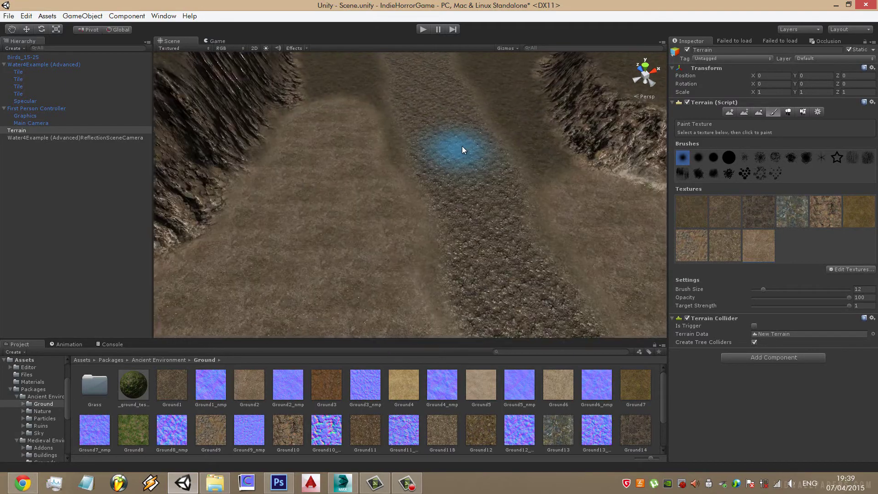
alt+drag(462, 147, 353, 236)
Test-paint an olive texture patch on the ground, then undo it
click(845, 202)
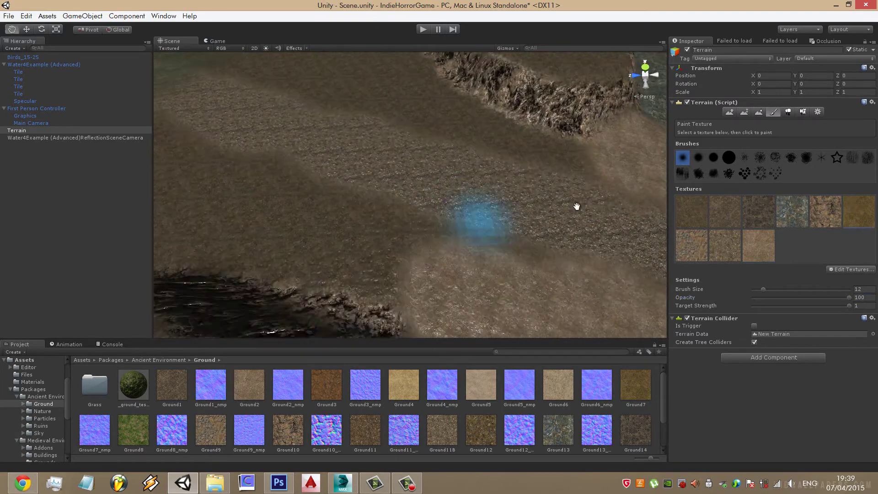
mouse_move(576, 204)
alt+mouse_down()
mouse_move(540, 257)
mouse_move(462, 231)
alt+mouse_up()
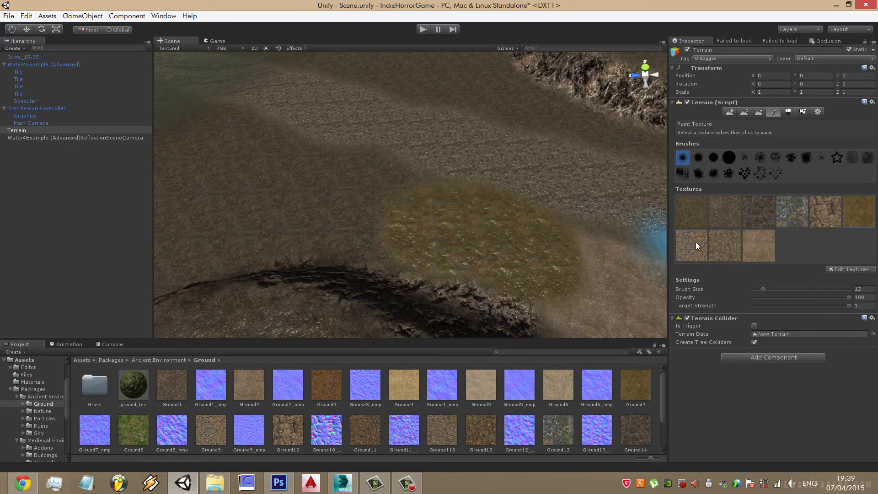
key(ctrl+z)
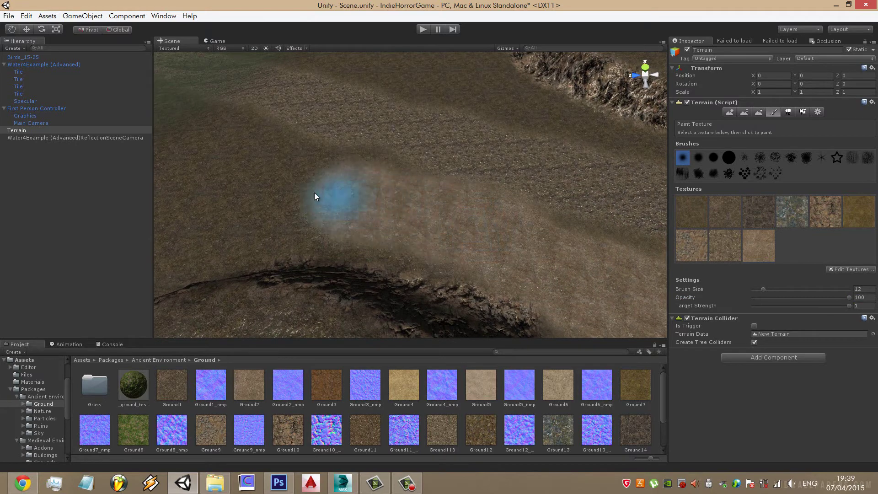
alt+drag(315, 193, 547, 228)
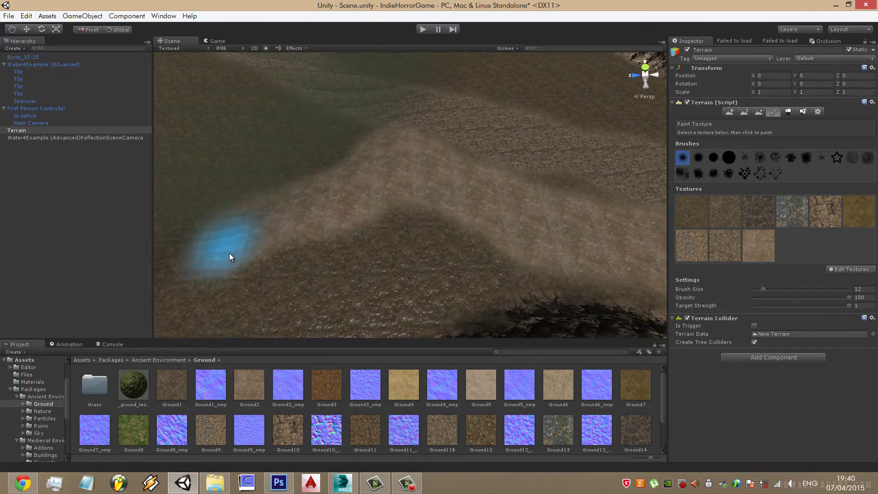
mouse_move(372, 202)
alt+mouse_down()
mouse_move(485, 229)
mouse_move(733, 127)
mouse_move(473, 203)
alt+mouse_up()
scroll(500, 210, up, 2)
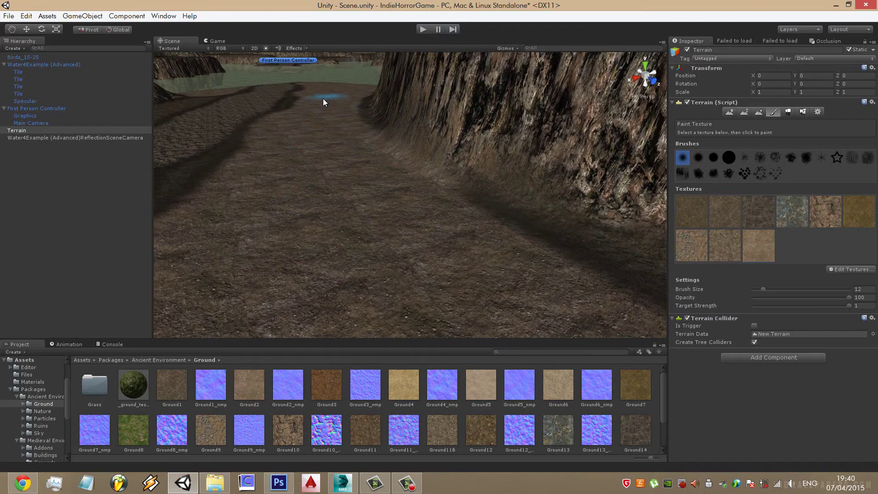
Shrink the brush to size 7 and paint a thin stroke along the cliff base
alt+drag(323, 98, 481, 232)
scroll(476, 228, down, 2)
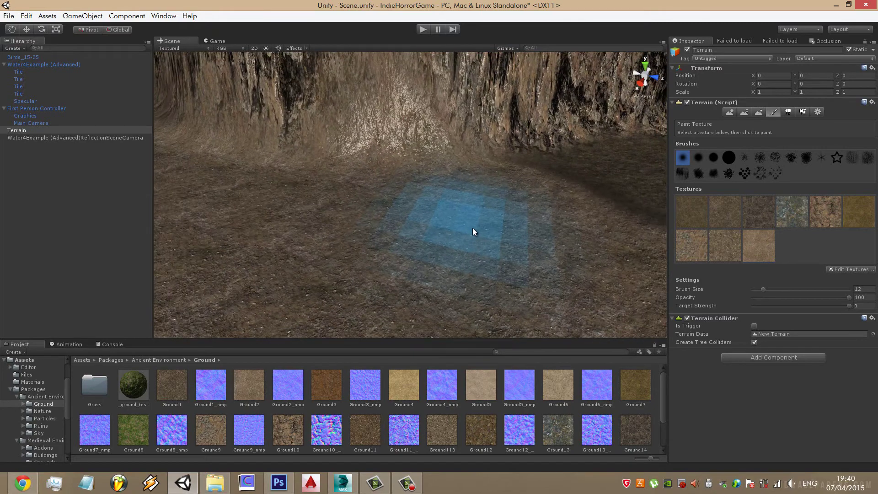
scroll(473, 228, down, 2)
scroll(473, 228, down, 2)
scroll(473, 228, down, 2)
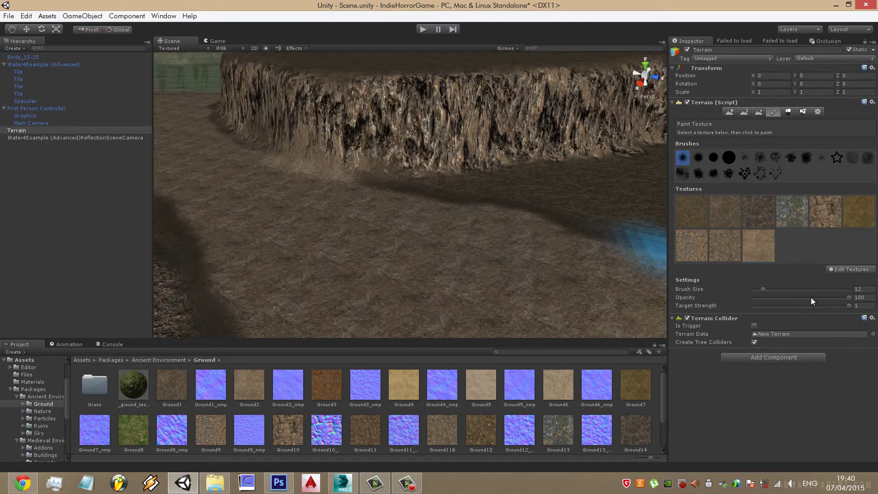
mouse_move(763, 289)
mouse_down()
mouse_move(779, 289)
mouse_move(759, 291)
mouse_up()
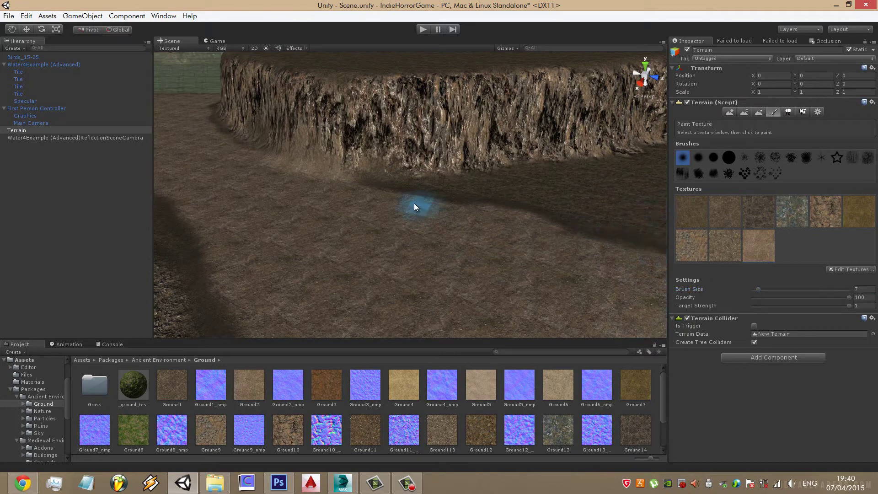
mouse_move(413, 203)
mouse_down()
mouse_move(435, 185)
mouse_move(515, 174)
mouse_up()
middle_drag(588, 168, 435, 197)
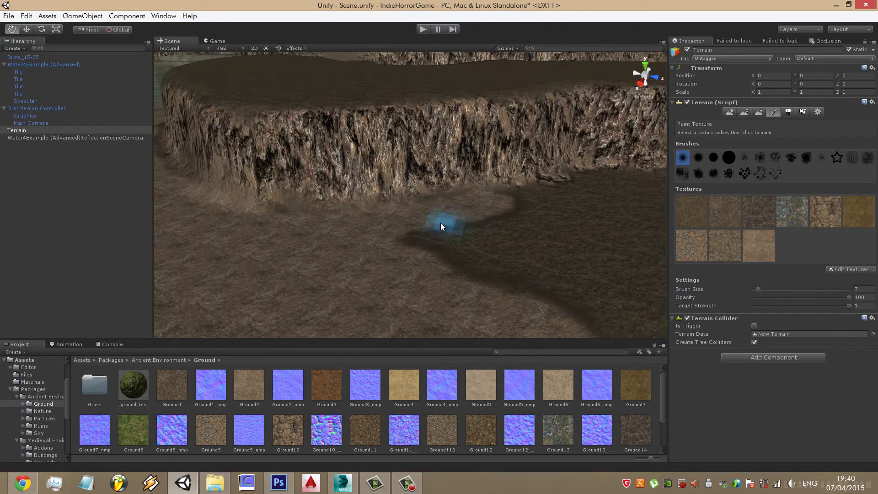
mouse_move(539, 159)
alt+mouse_down()
mouse_move(485, 197)
mouse_move(334, 225)
alt+mouse_up()
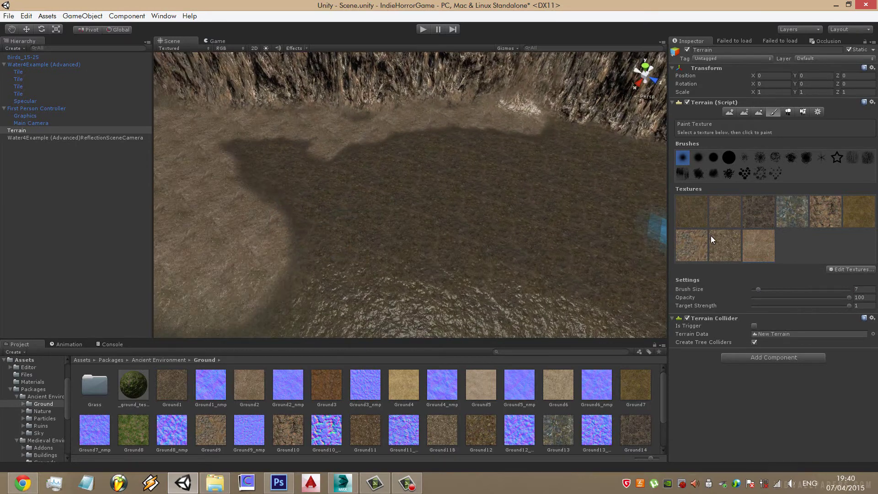
Swap the newest terrain texture for Ground15, reassign its normal map, and apply
click(840, 269)
click(845, 273)
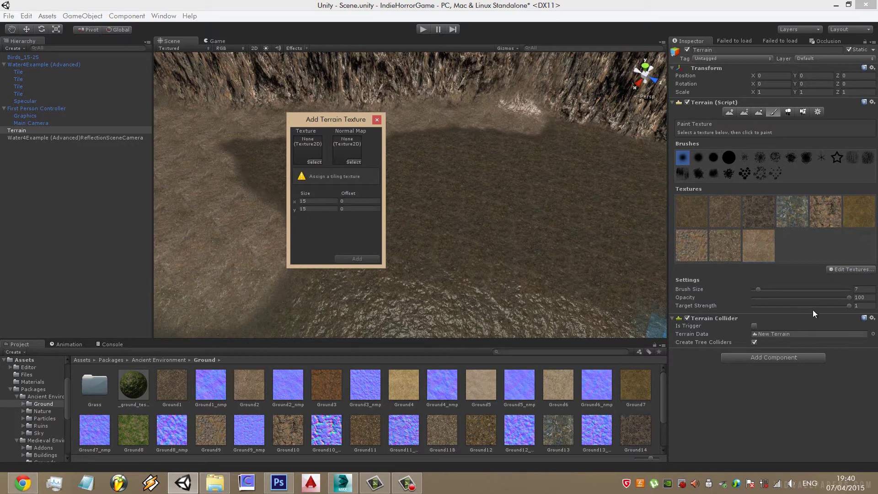
click(852, 270)
click(846, 282)
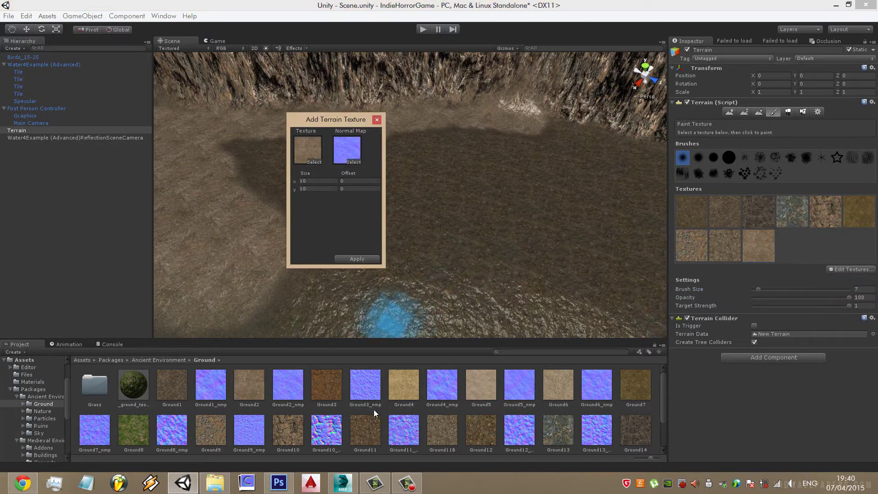
scroll(567, 406, down, 2)
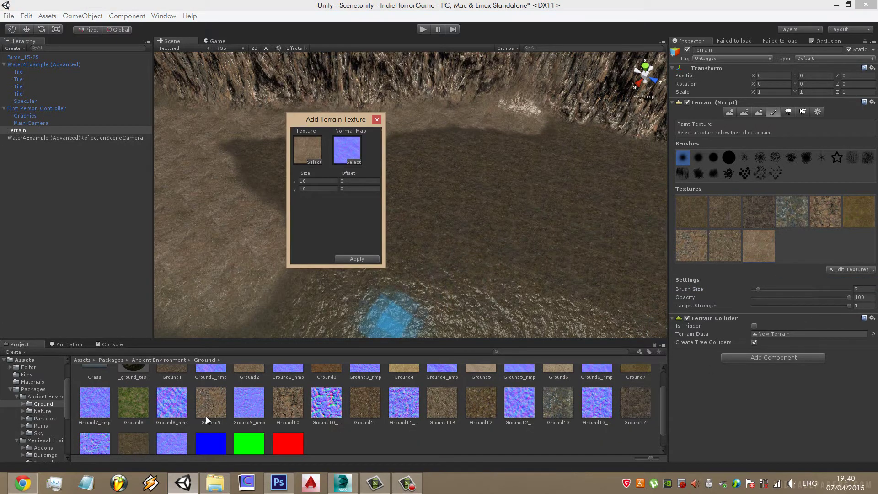
drag(133, 432, 307, 150)
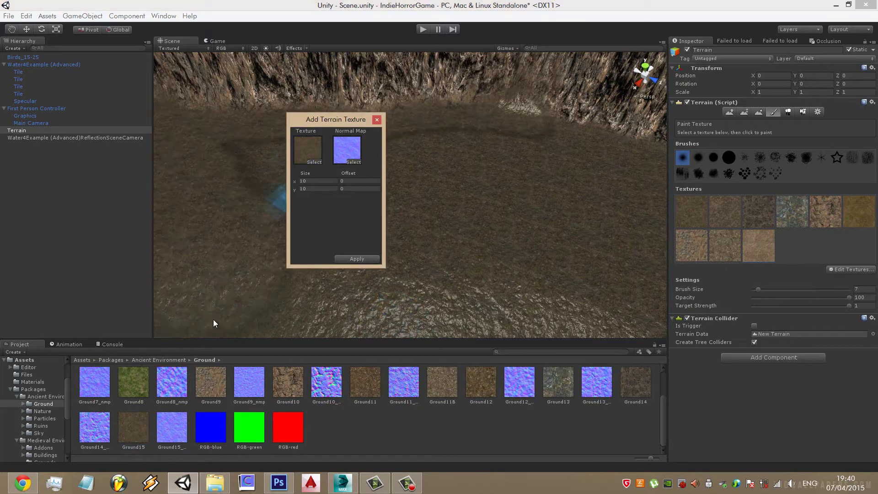
drag(340, 119, 347, 158)
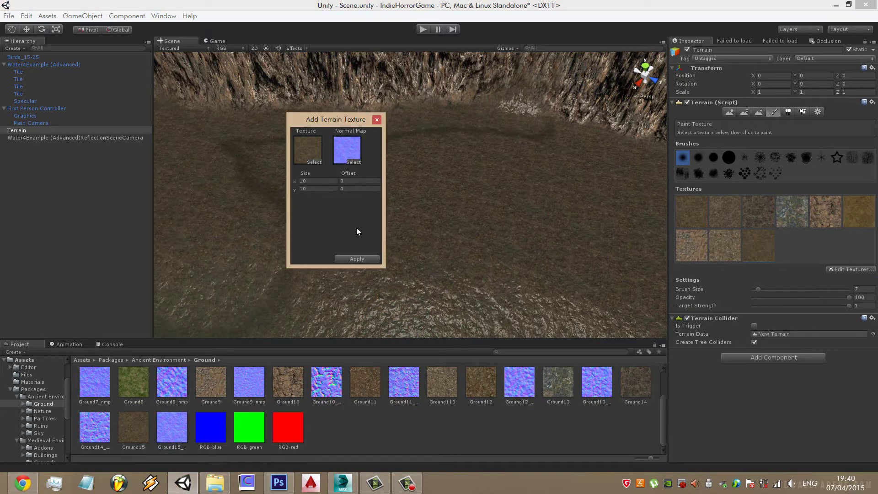
click(357, 259)
key(XF86AudioMute)
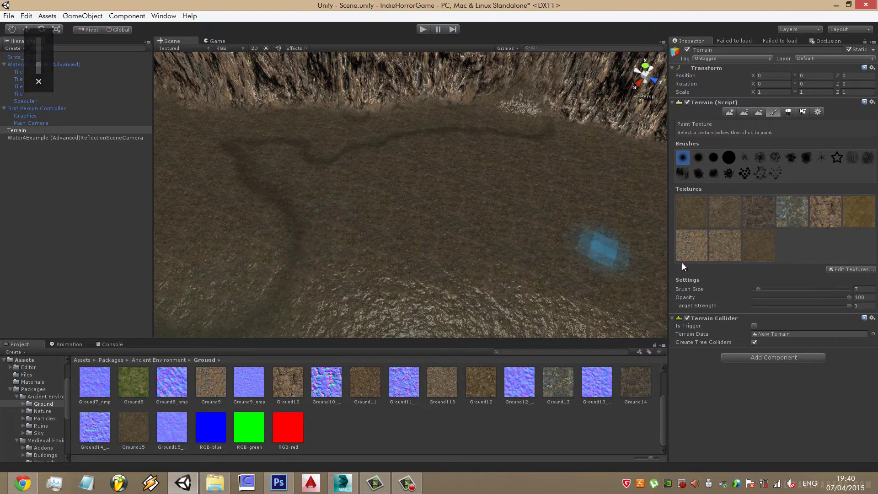
Edit the texture again, trying Ground1 in the slot, and confirm
click(841, 270)
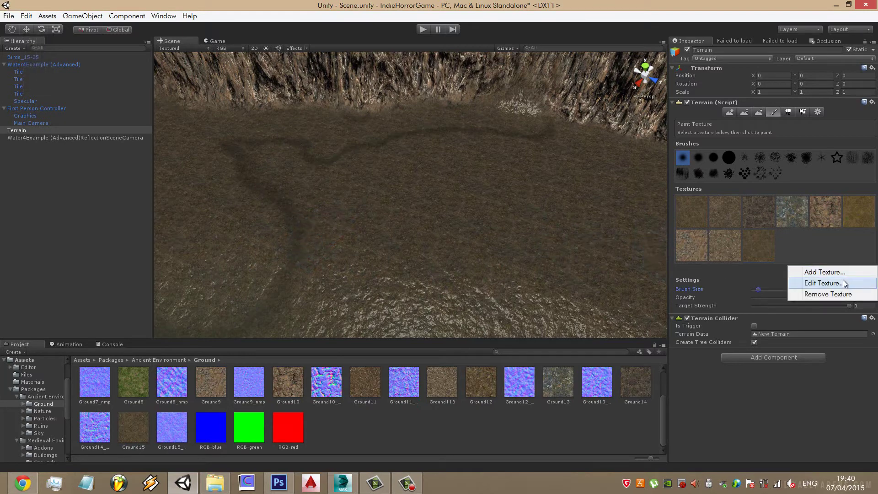
click(845, 284)
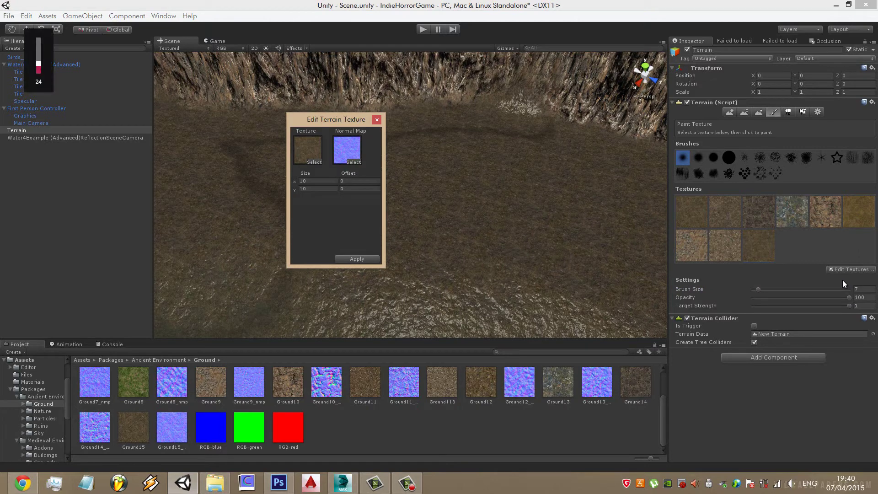
scroll(376, 393, up, 3)
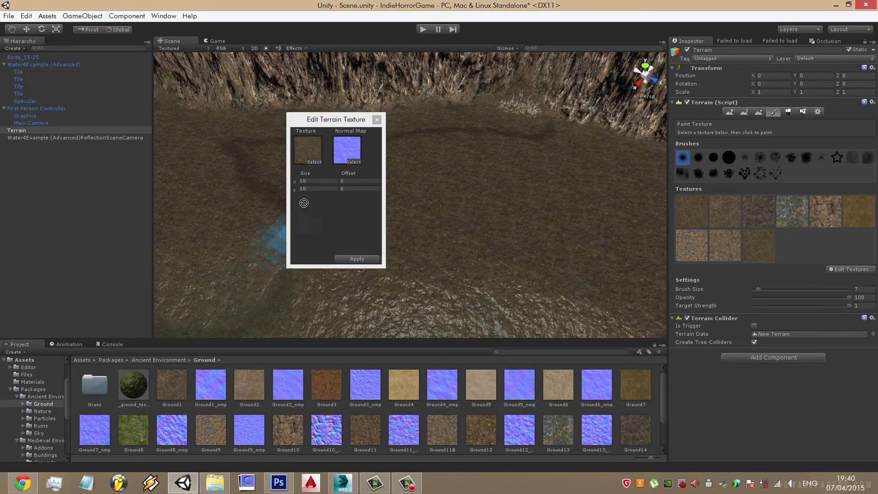
drag(175, 395, 308, 156)
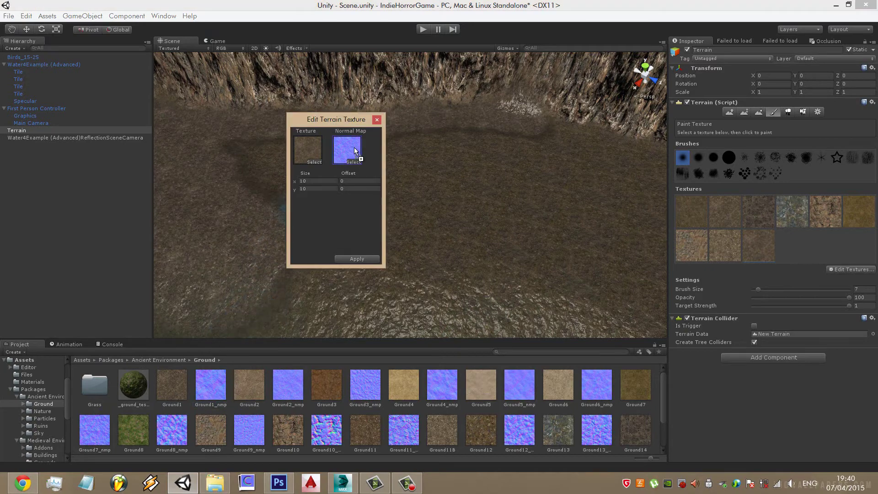
click(358, 258)
Paint textures across the terrain plateau, undoing a stray yellow stroke
scroll(498, 192, up, 3)
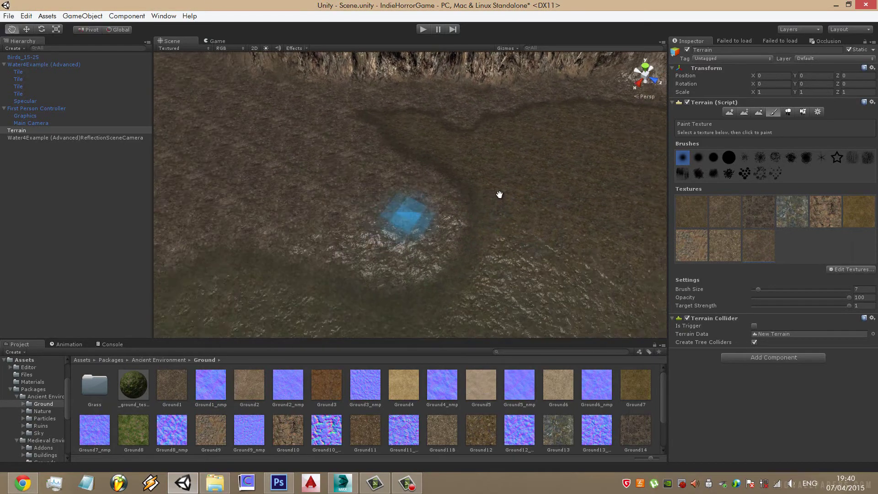
scroll(497, 192, up, 5)
scroll(462, 167, down, 5)
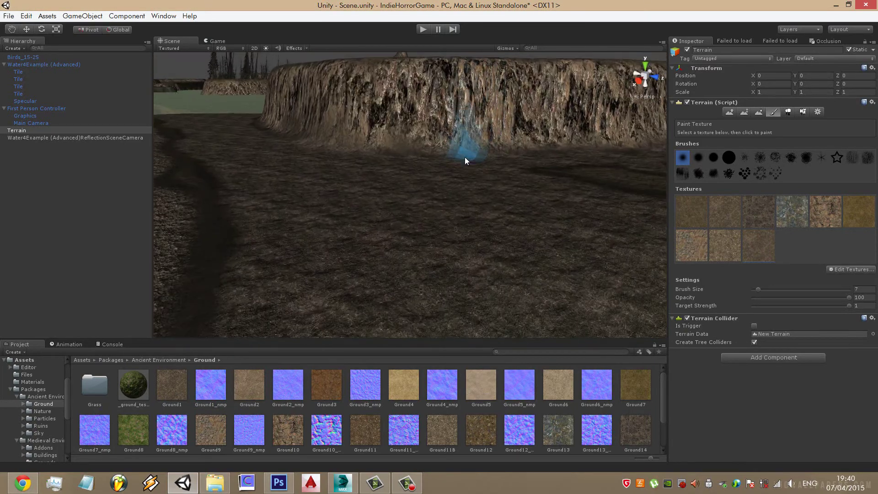
scroll(472, 185, down, 3)
scroll(523, 167, up, 3)
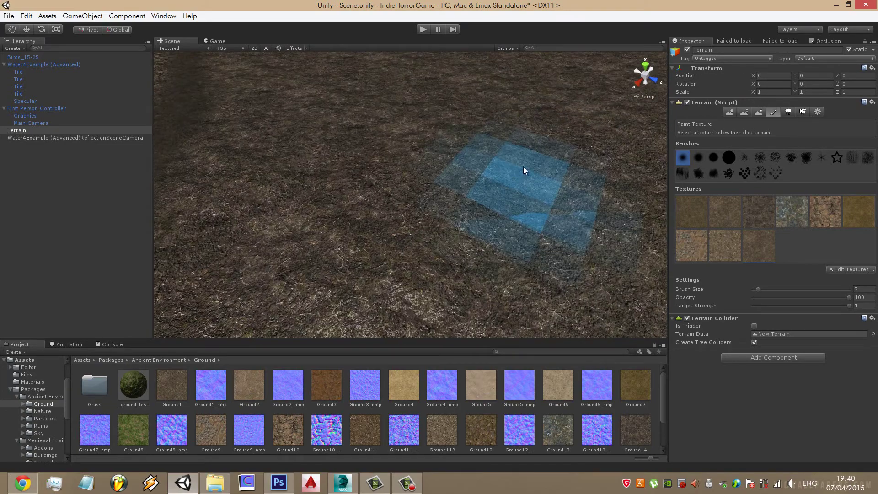
scroll(524, 165, up, 3)
scroll(573, 179, up, 3)
scroll(550, 192, down, 2)
scroll(518, 231, down, 3)
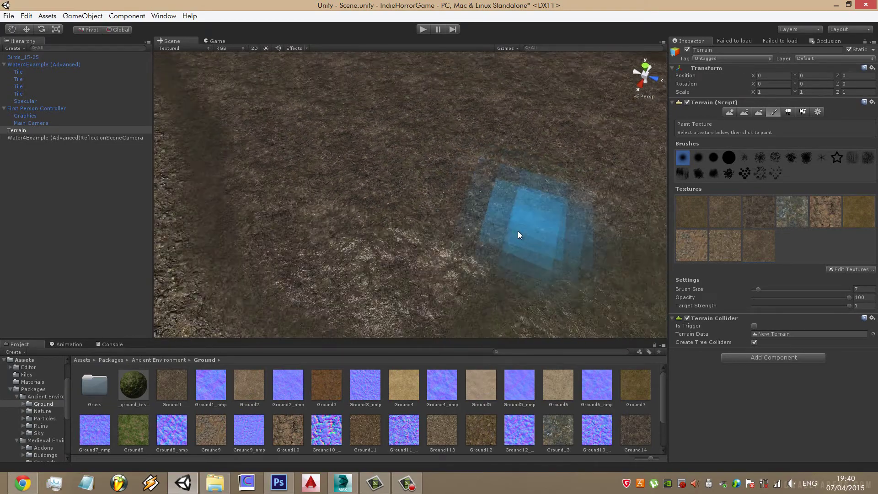
scroll(501, 239, down, 3)
scroll(492, 234, down, 3)
scroll(433, 210, down, 2)
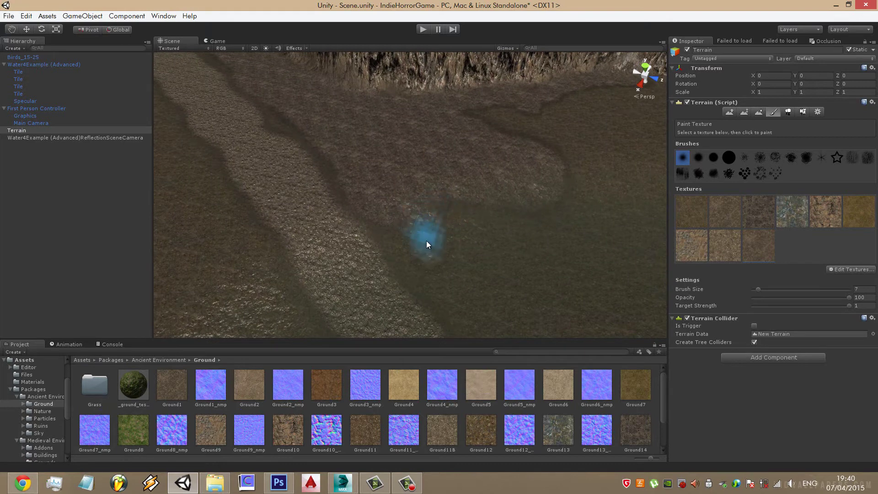
mouse_move(476, 214)
middle_down()
mouse_move(623, 232)
mouse_move(427, 239)
middle_up()
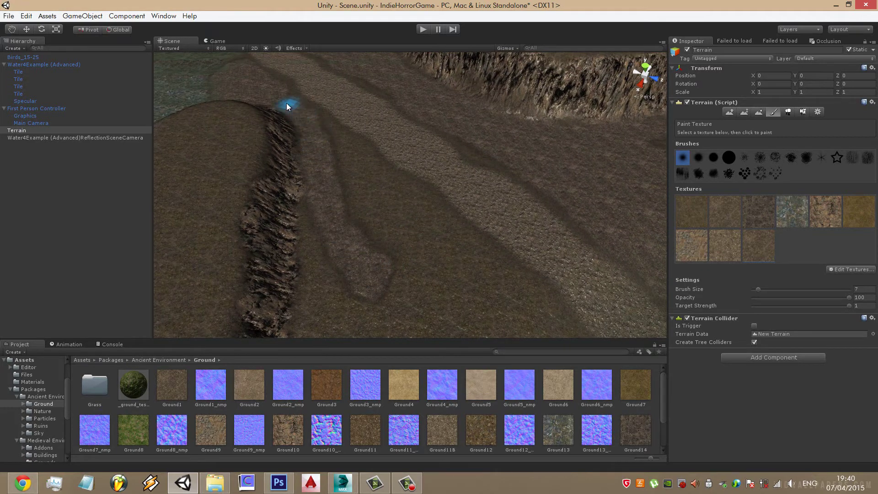
alt+drag(340, 154, 345, 227)
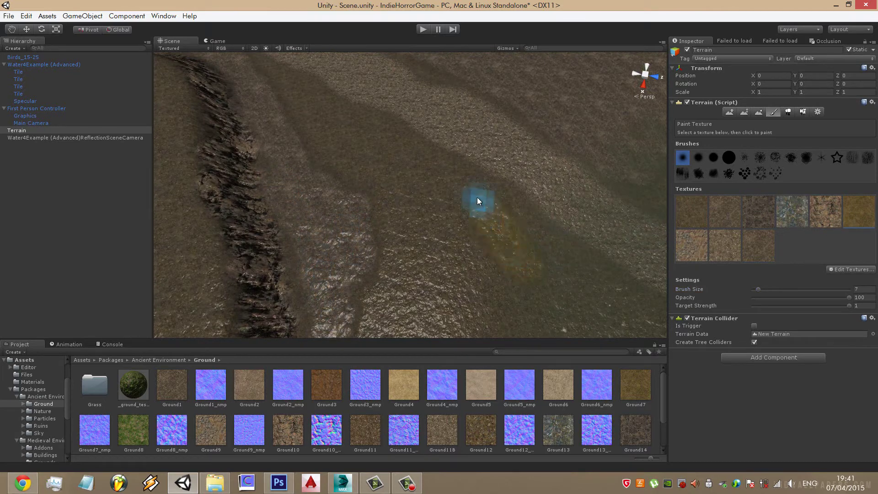
key(ctrl+z)
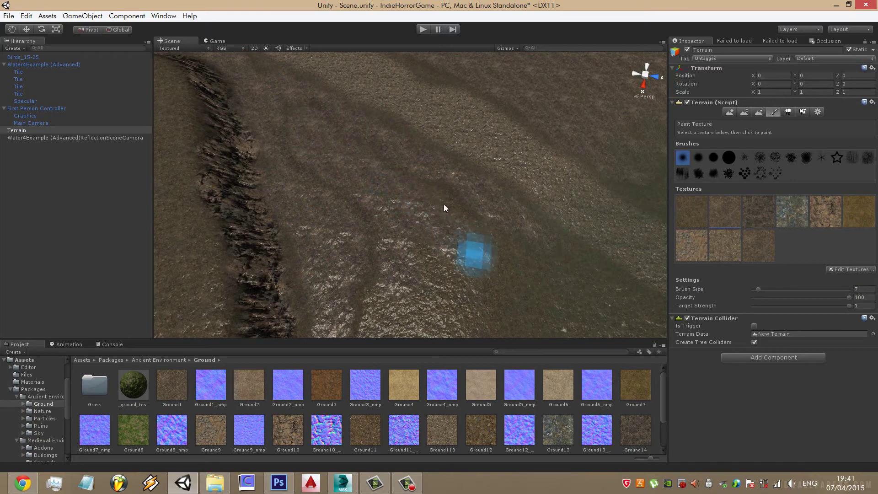
Survey the painted plateau and cliff edge from several angles down to top-down
middle_drag(417, 247, 380, 216)
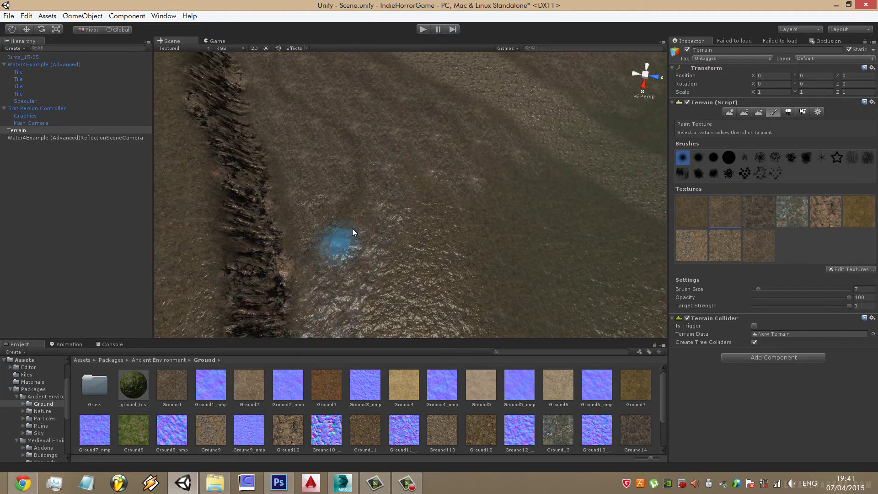
mouse_move(353, 232)
alt+mouse_down()
mouse_move(582, 172)
mouse_move(549, 205)
alt+mouse_up()
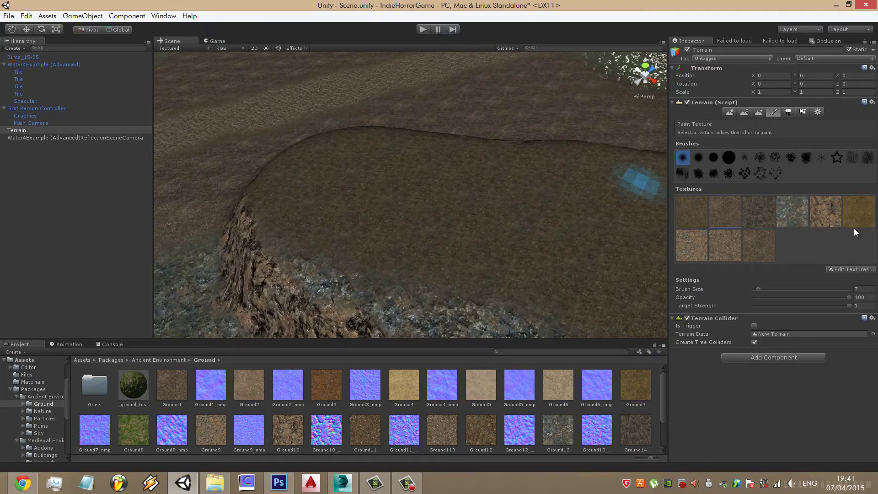
mouse_move(299, 244)
alt+mouse_down()
mouse_move(372, 267)
mouse_move(370, 213)
alt+mouse_up()
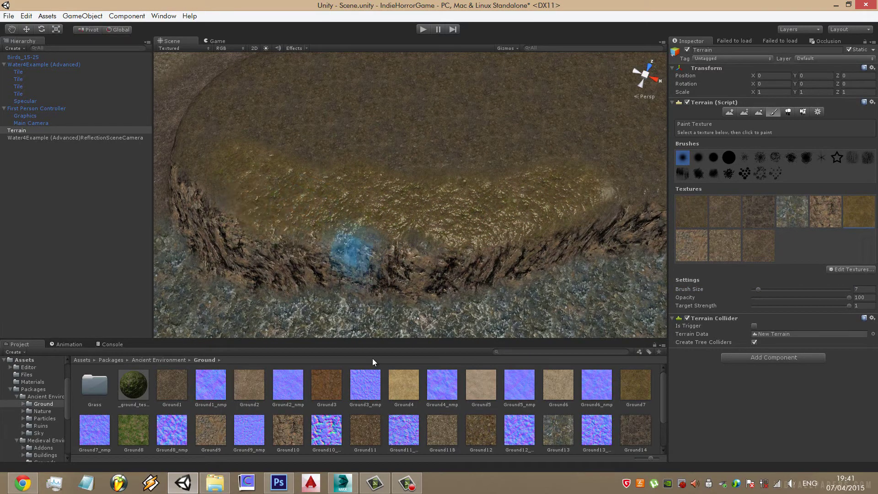
mouse_move(285, 117)
alt+mouse_down()
mouse_move(422, 137)
mouse_move(371, 154)
alt+mouse_up()
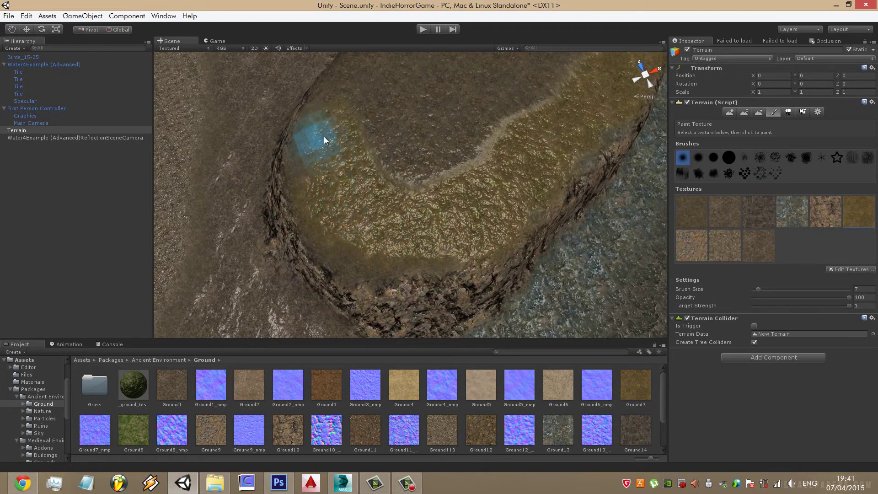
middle_drag(438, 128, 344, 231)
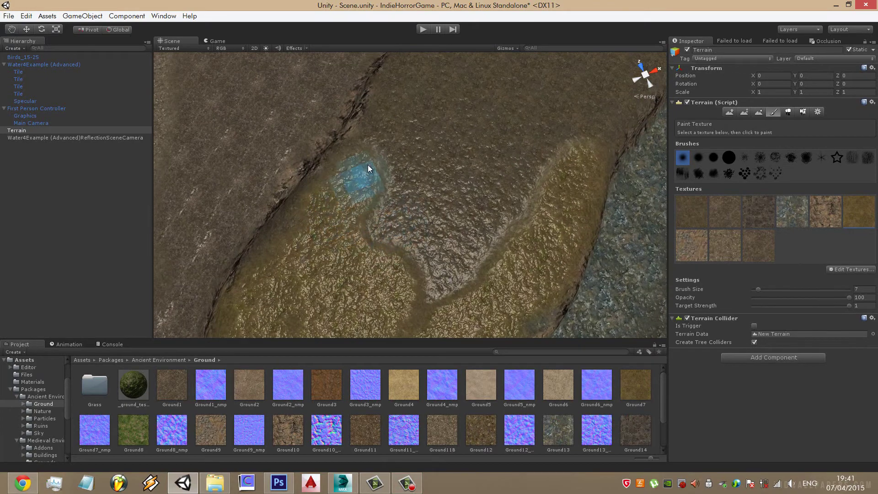
middle_drag(517, 141, 376, 278)
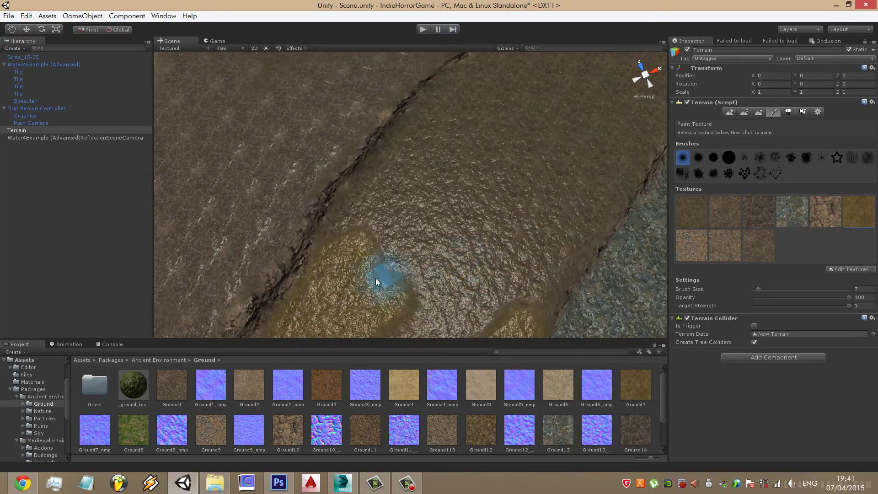
mouse_move(448, 269)
alt+mouse_down()
mouse_move(403, 209)
mouse_move(359, 249)
mouse_move(451, 92)
mouse_move(532, 129)
mouse_move(448, 213)
mouse_move(110, 229)
mouse_move(356, 212)
mouse_move(387, 123)
mouse_move(498, 227)
alt+mouse_up()
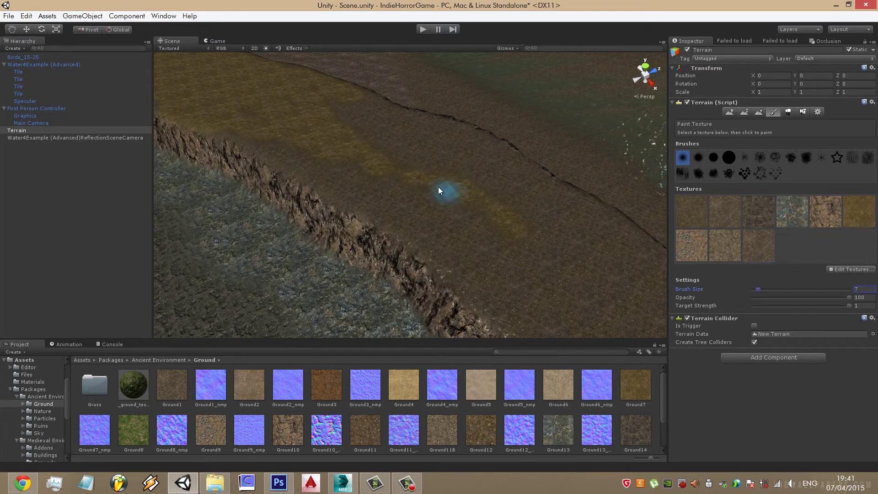
scroll(202, 90, down, 3)
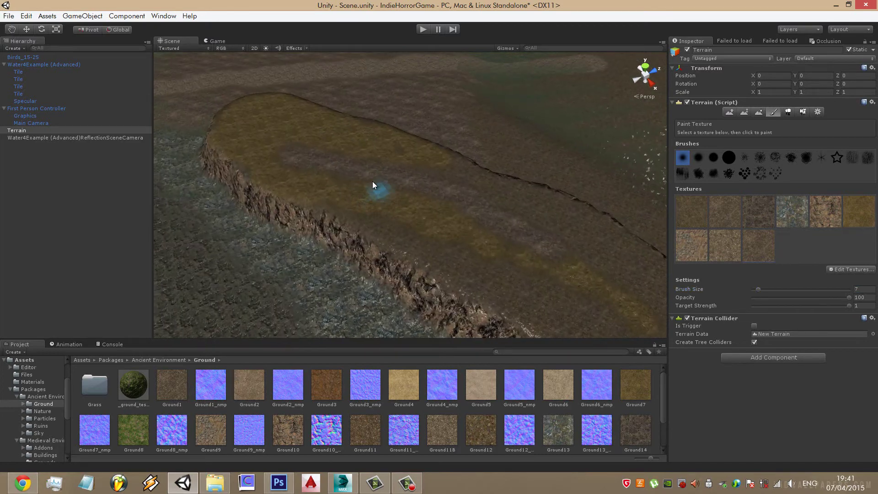
mouse_move(278, 136)
alt+mouse_down()
mouse_move(384, 152)
mouse_move(355, 225)
mouse_move(521, 108)
mouse_move(461, 187)
mouse_move(502, 143)
mouse_move(324, 197)
mouse_move(361, 263)
mouse_move(504, 167)
mouse_move(581, 152)
mouse_move(329, 199)
mouse_move(422, 351)
mouse_move(365, 178)
alt+mouse_up()
Switch to the Move tool, frame the First Person Controller, then select the Terrain
key(w)
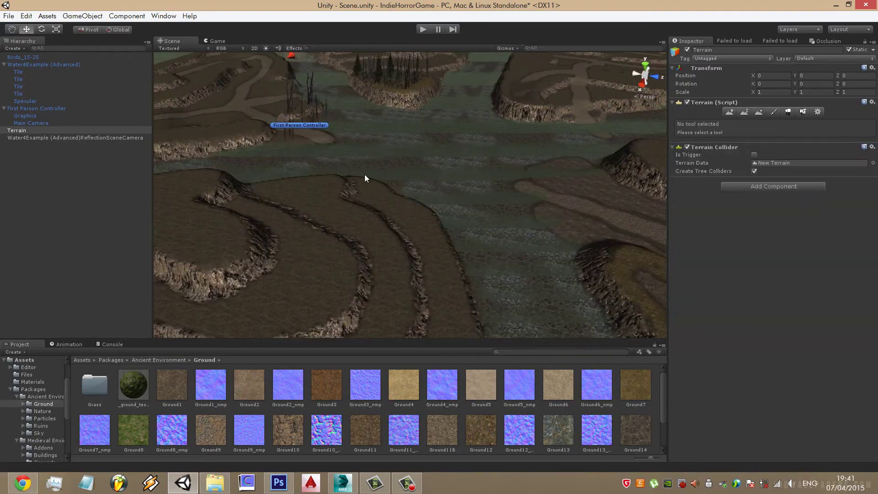
click(314, 126)
key(f)
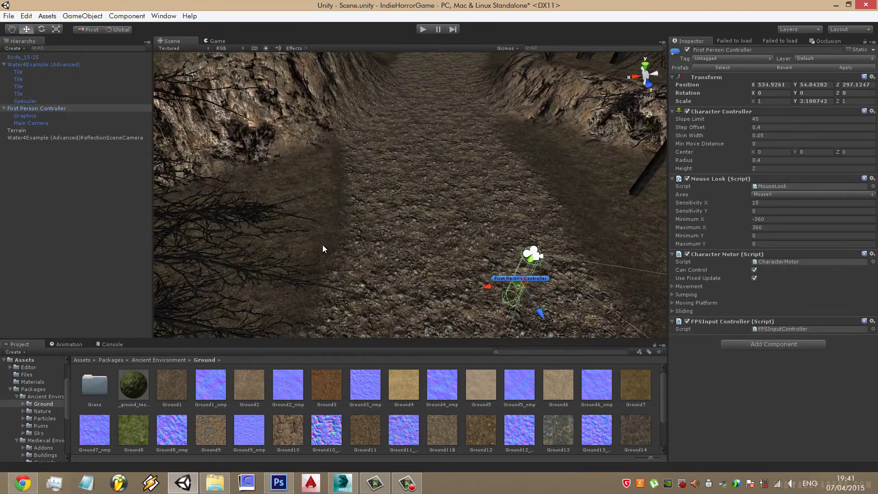
scroll(341, 261, down, 5)
click(594, 229)
click(535, 252)
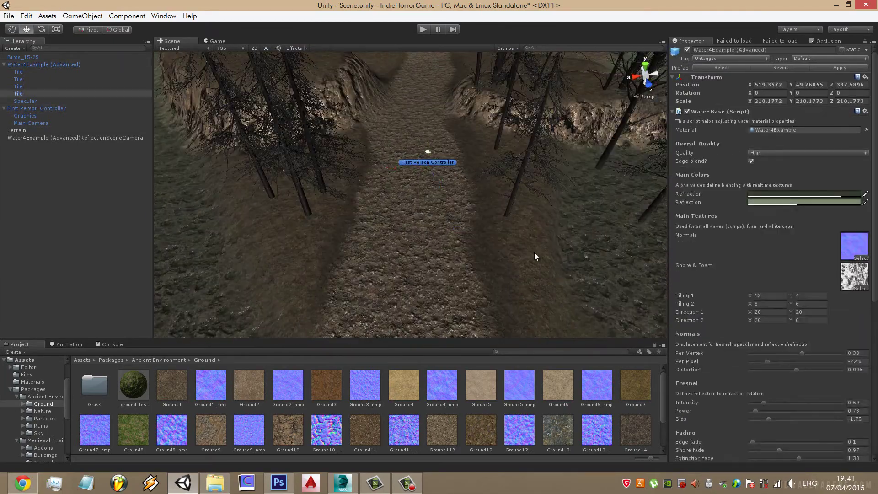
click(508, 244)
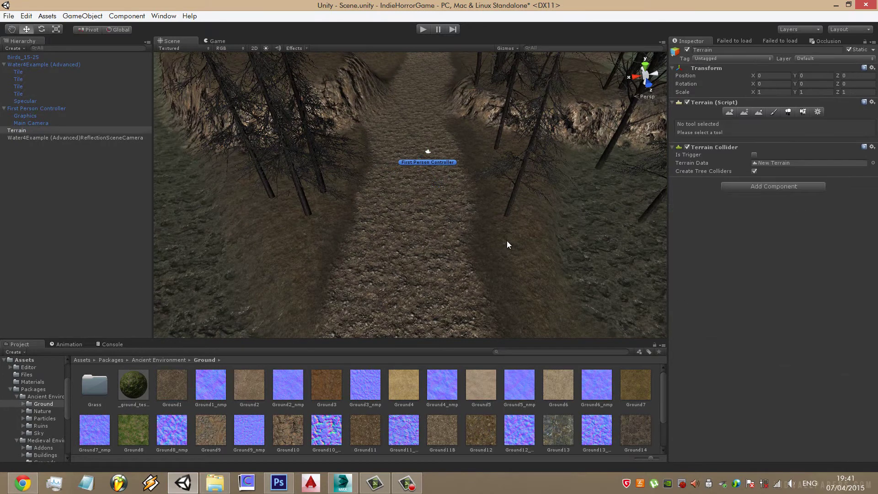
Add a pale sandy ground texture with its matching normal map as a new paint layer
click(774, 112)
click(845, 270)
click(845, 273)
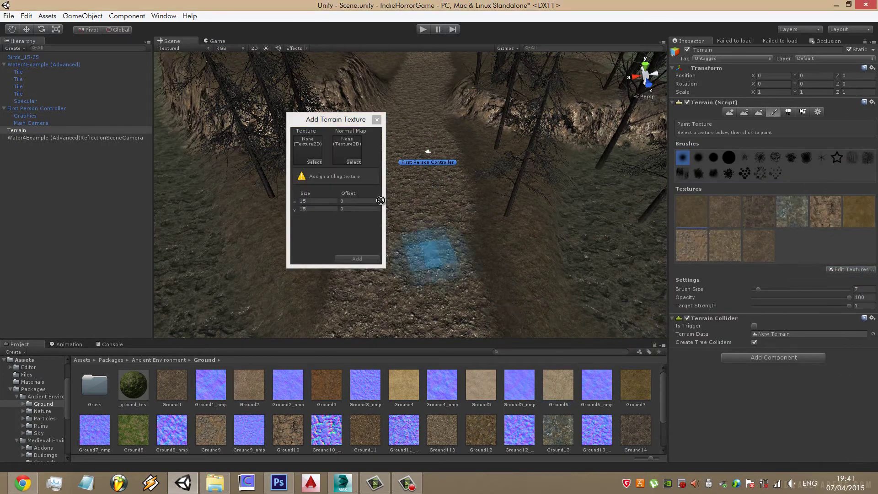
drag(381, 201, 307, 149)
drag(597, 384, 348, 149)
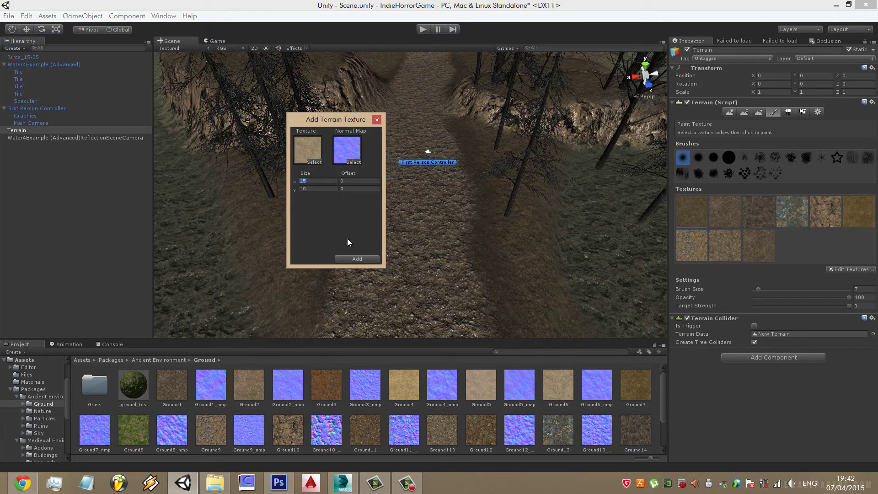
click(372, 258)
scroll(593, 284, up, 3)
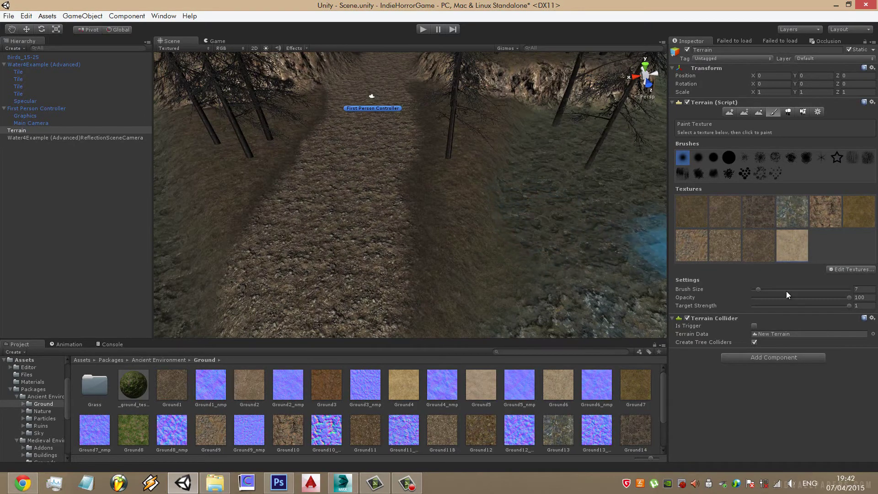
Paint pale sandy strips flanking both sides of the gravel path with brush size 3
click(755, 289)
drag(494, 282, 453, 237)
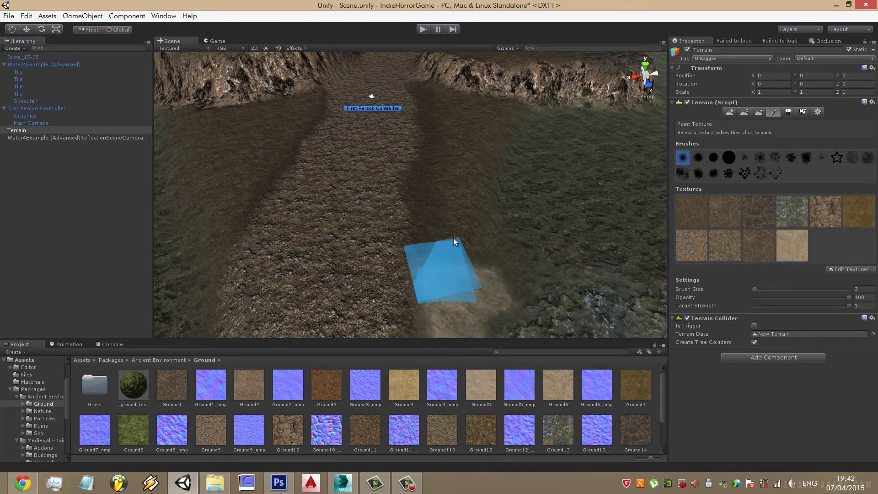
drag(429, 94, 501, 110)
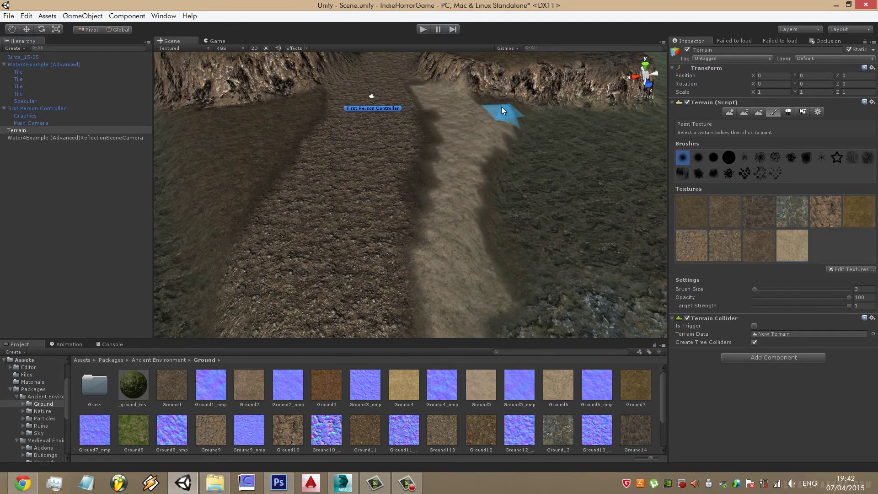
right_drag(452, 111, 342, 309)
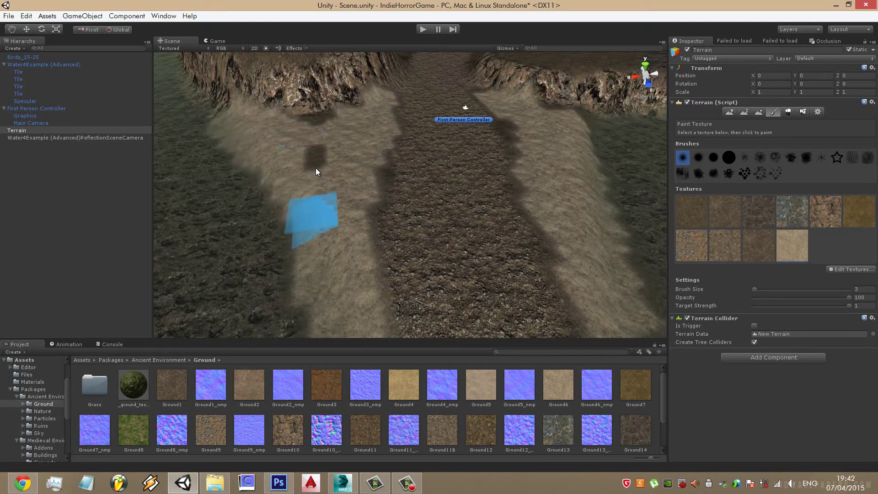
scroll(325, 118, up, 3)
scroll(291, 159, down, 3)
scroll(556, 194, up, 5)
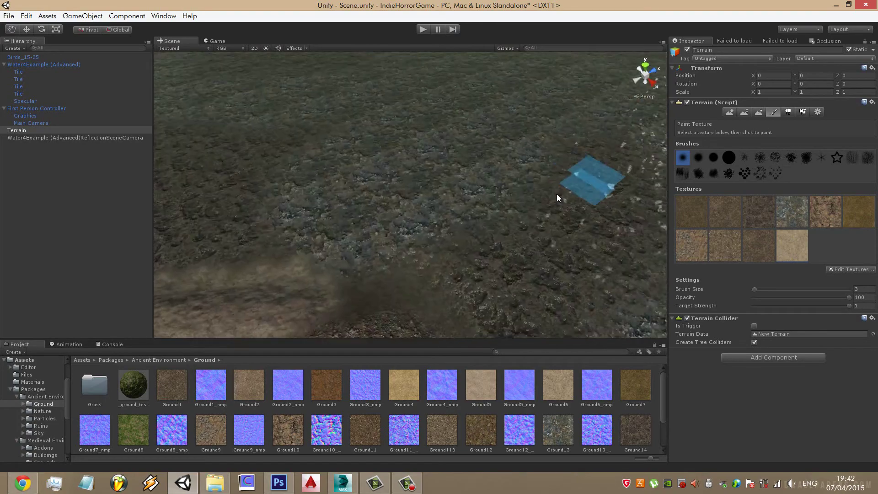
middle_drag(556, 194, 395, 204)
right_drag(394, 204, 751, 107)
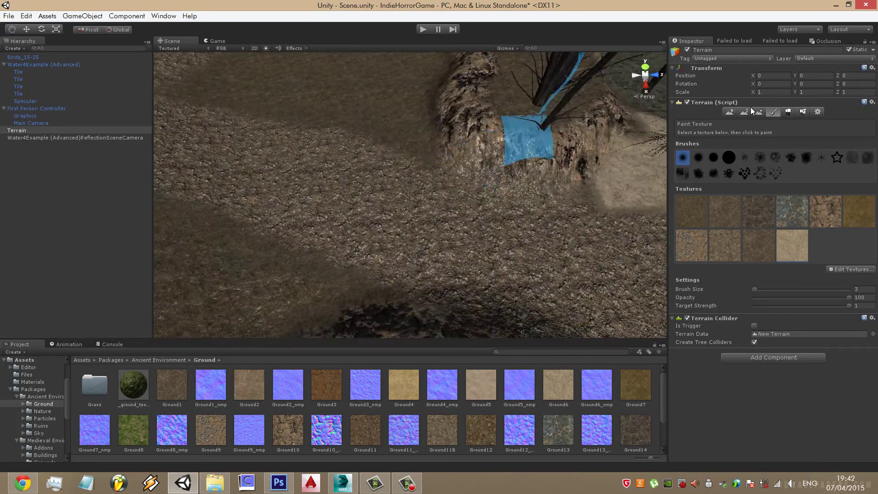
click(802, 112)
Plant SwampTree trees at height and width 200, brush size 10.6, beside the path
click(787, 113)
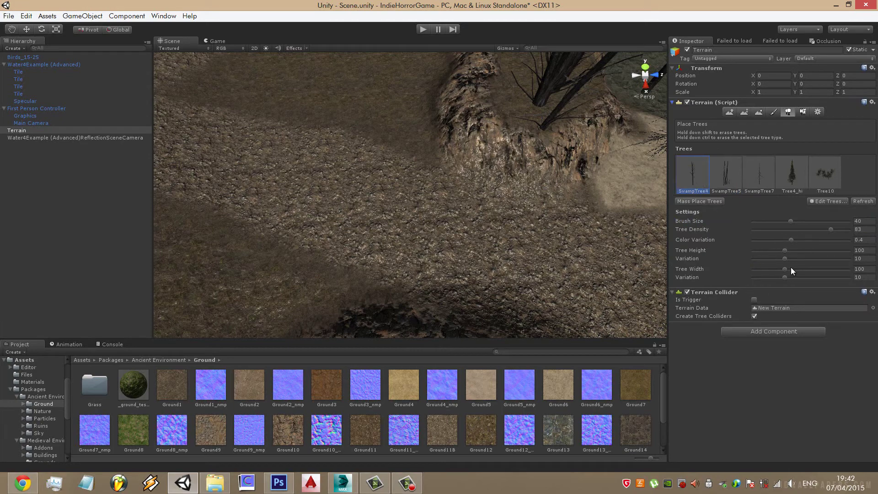
drag(768, 224, 768, 223)
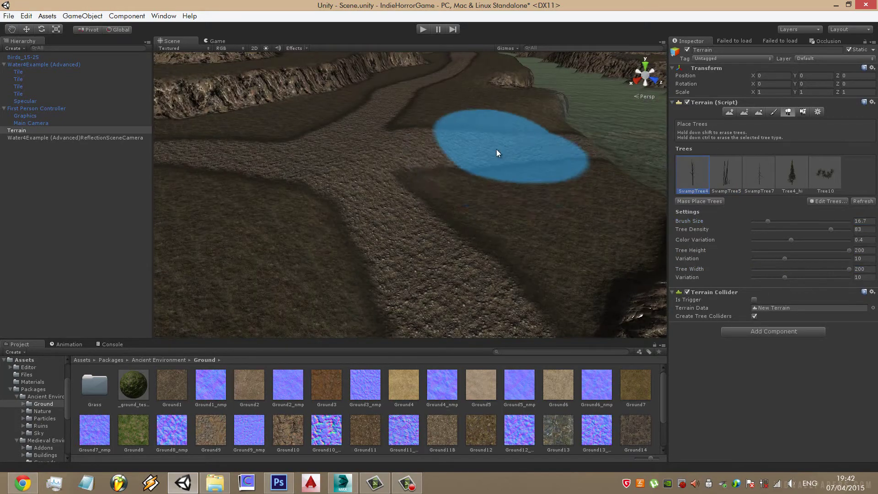
right_drag(497, 151, 447, 204)
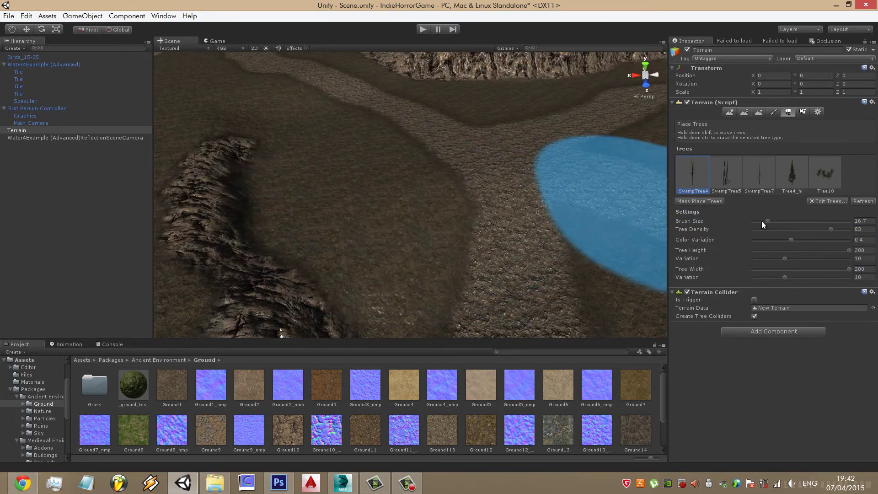
click(762, 221)
click(361, 212)
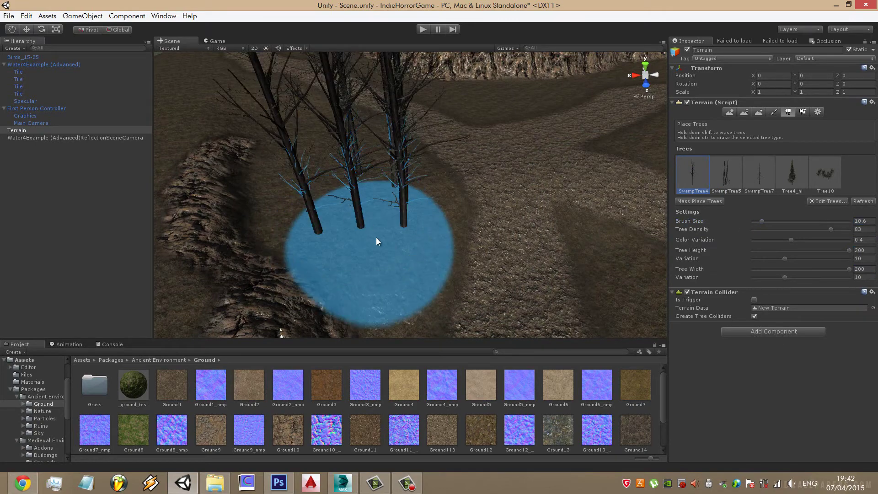
click(319, 185)
mouse_move(351, 183)
right_down()
mouse_move(306, 88)
mouse_move(393, 96)
right_up()
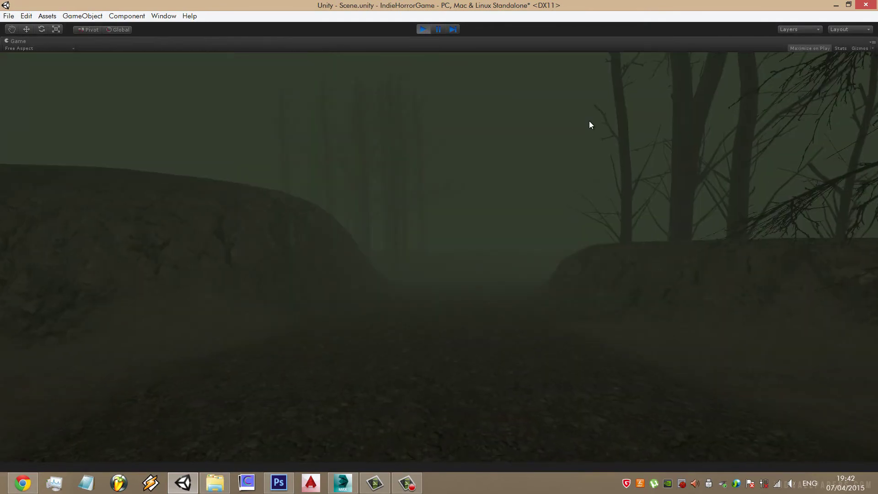
Walk in first person through the foggy swamp past trees, the water and the rock
key(w)
key(w)
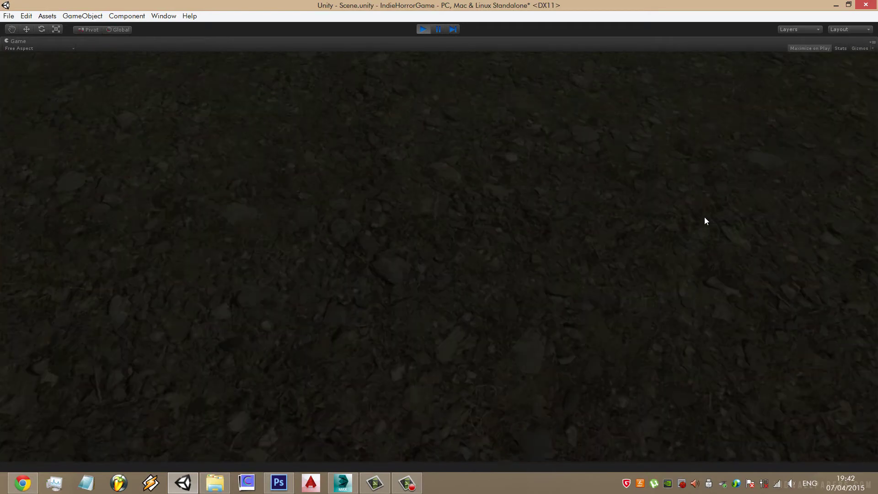
key(w)
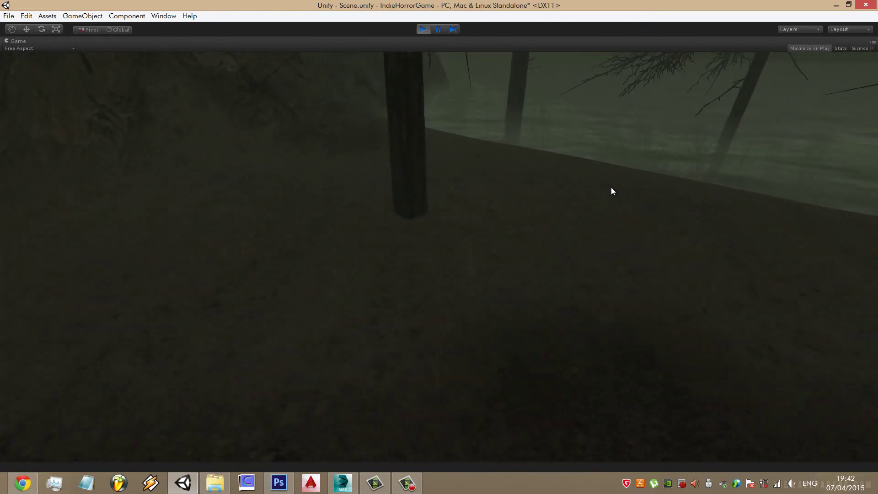
key(w)
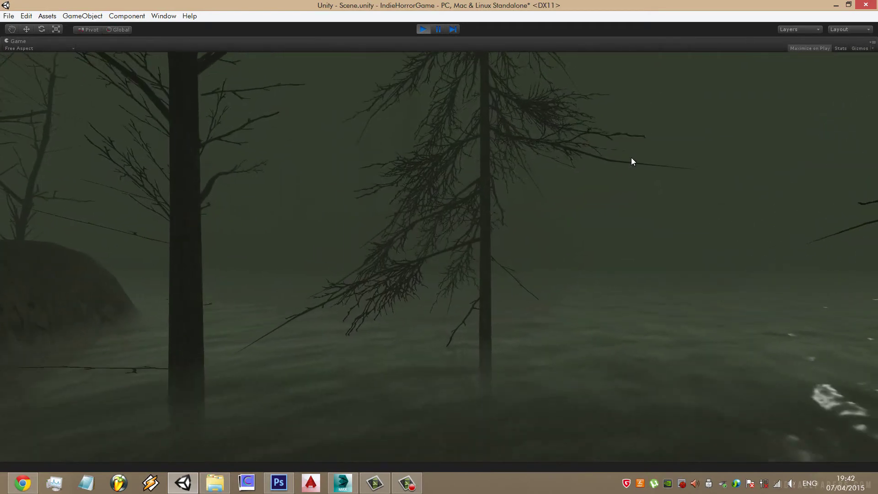
key(w)
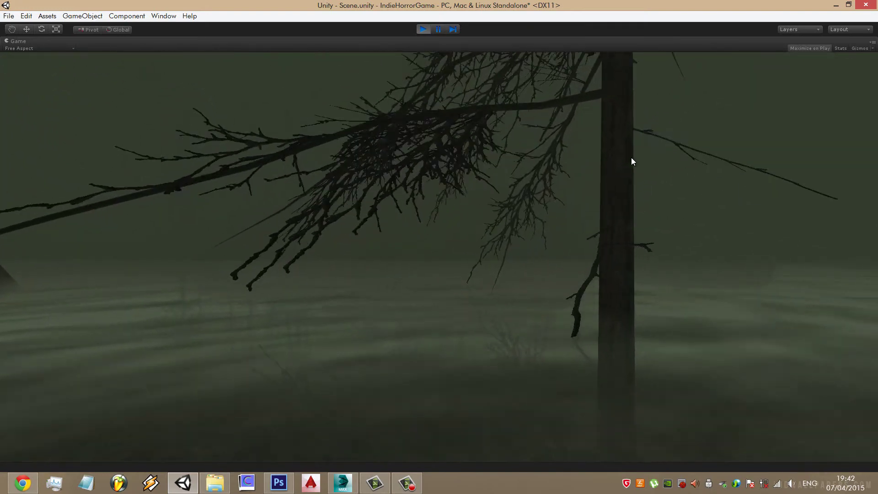
key(w)
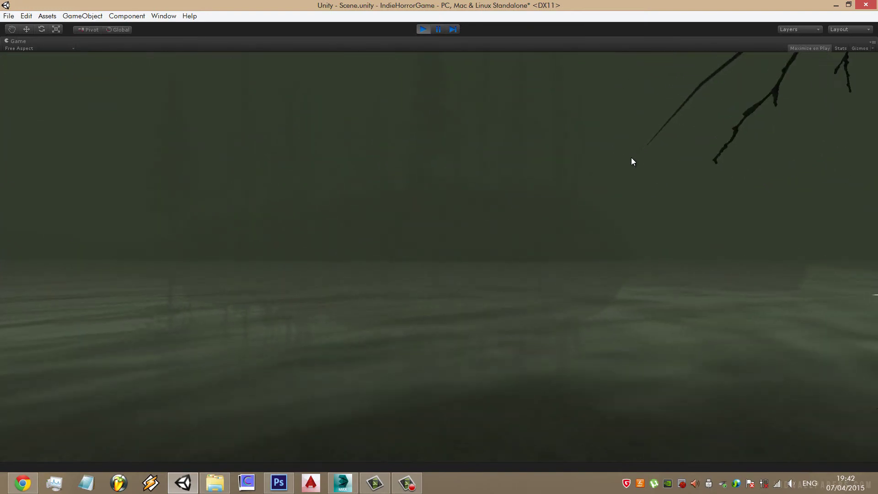
key(w)
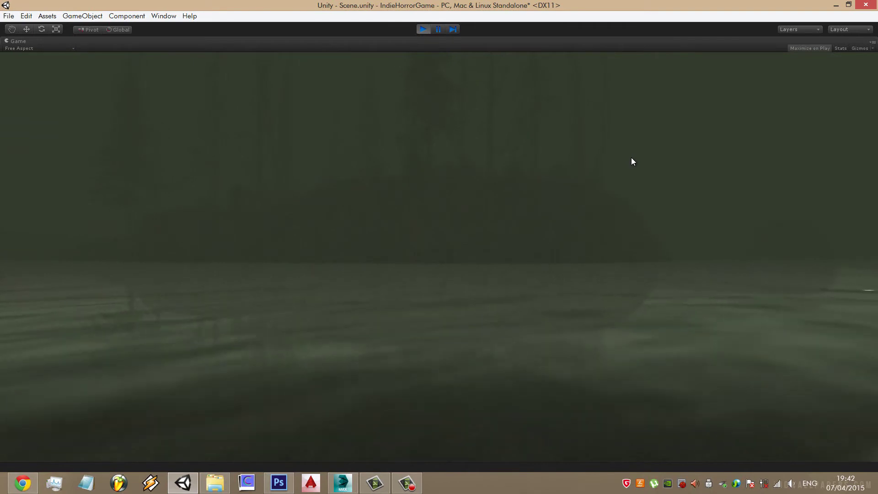
key(w)
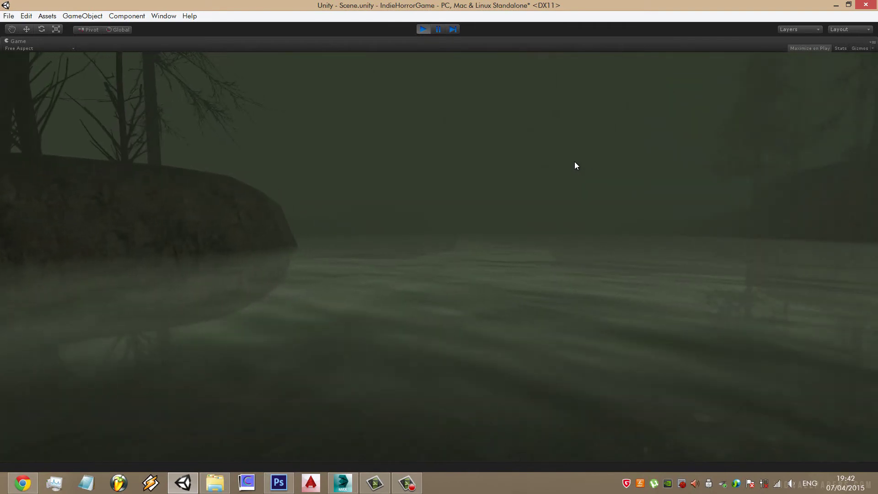
key(w)
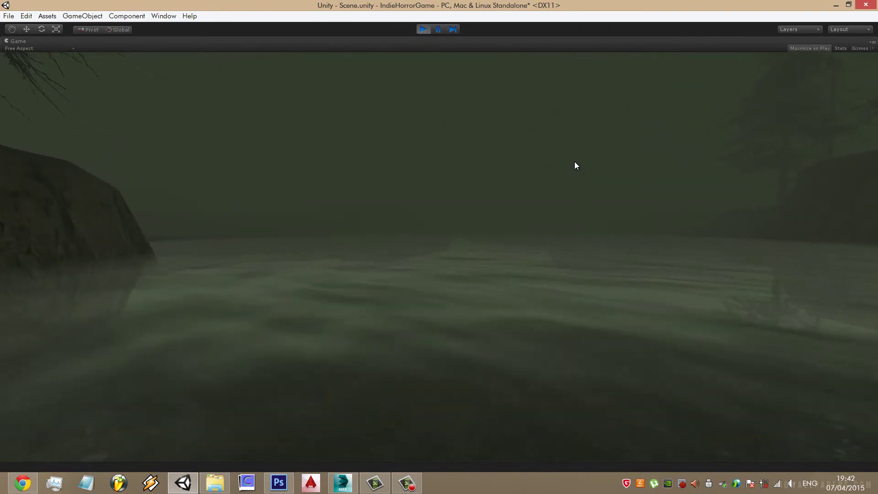
key(w)
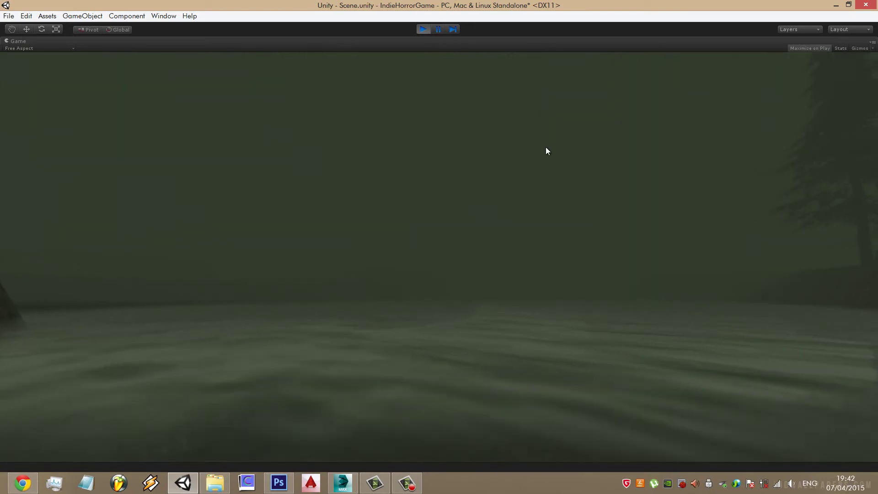
key(w)
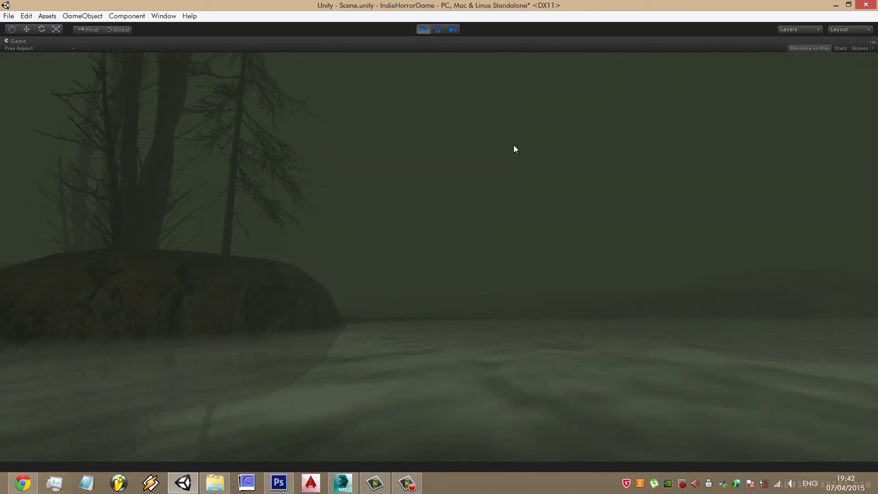
key(w)
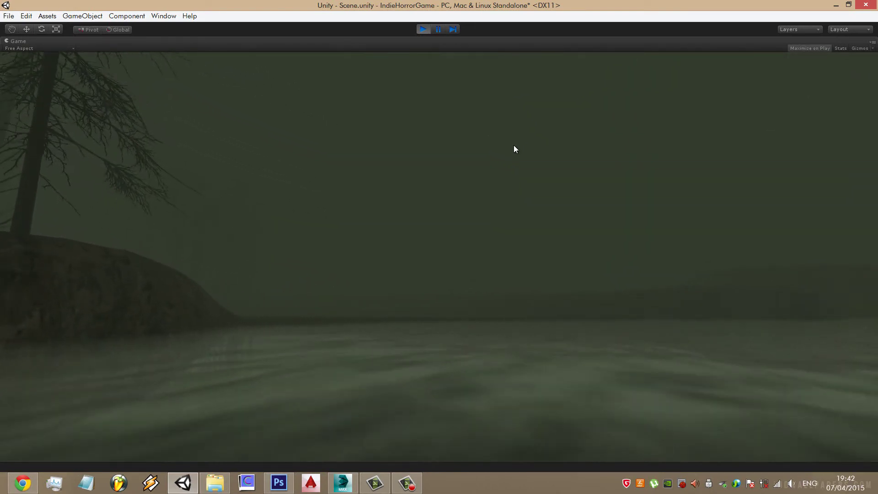
key(w)
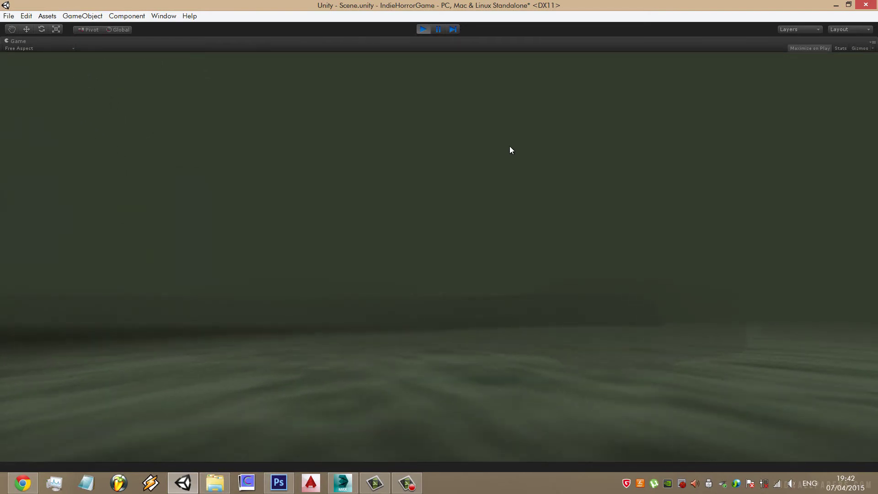
key(w)
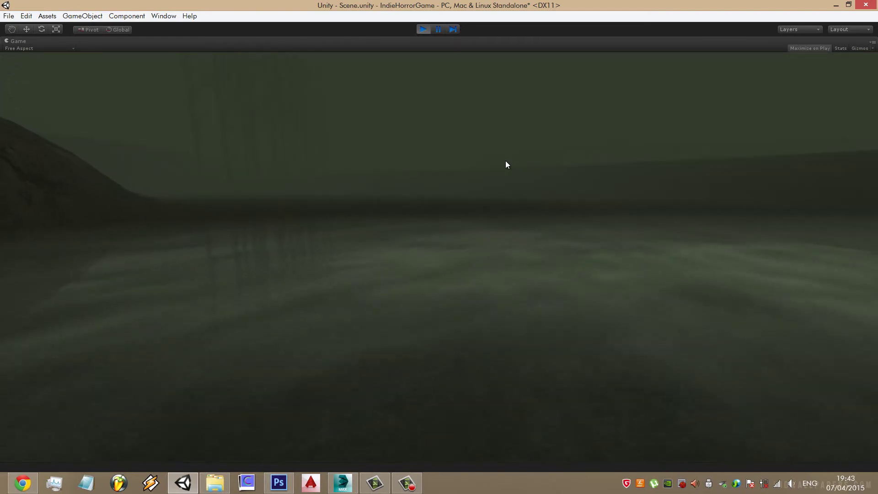
key(w)
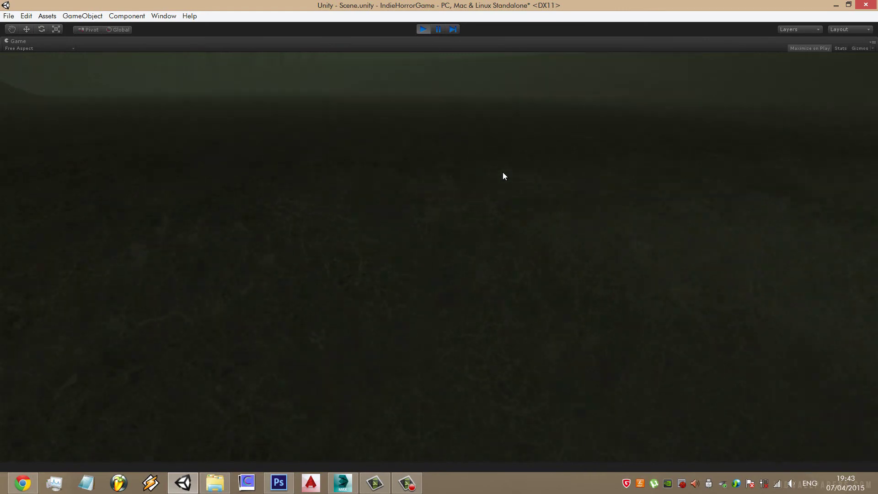
key(w)
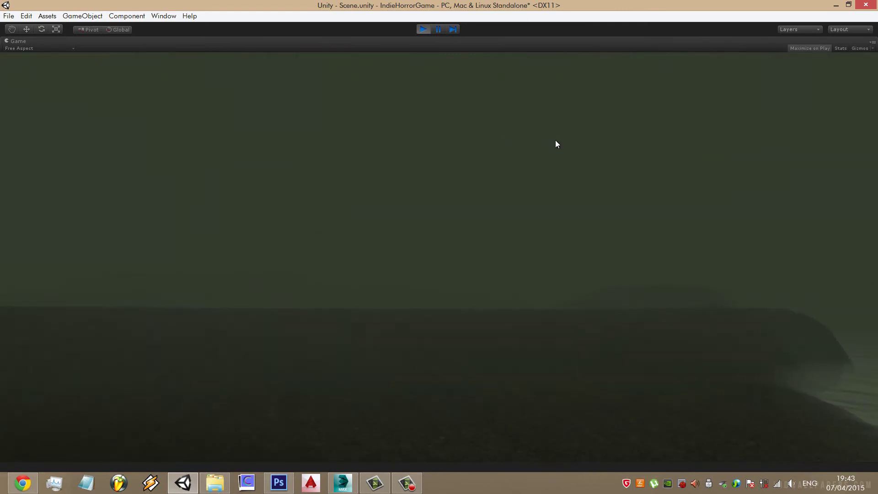
key(w)
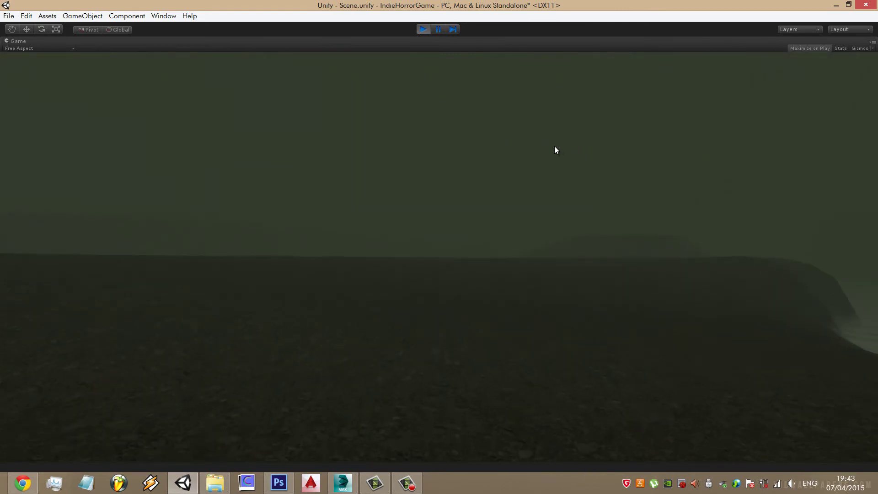
Climb over the foggy ridge past the rocky cliff, then stop play mode
mouse_move(499, 146)
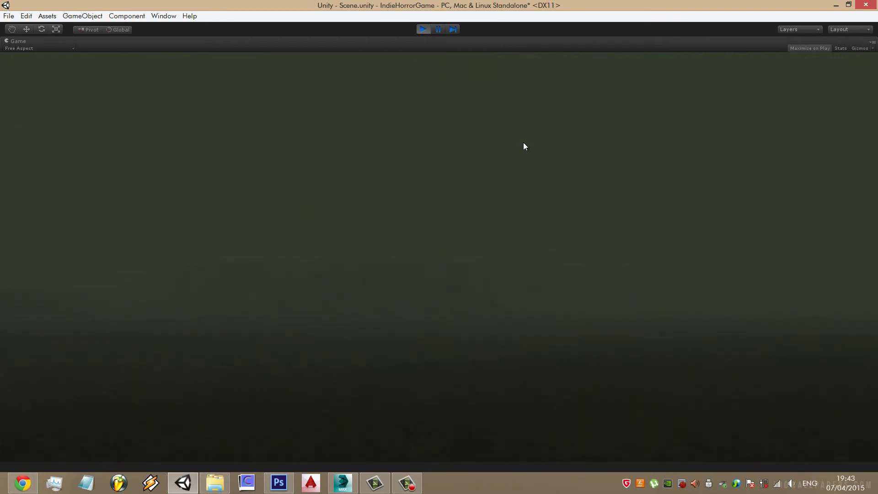
mouse_move(617, 153)
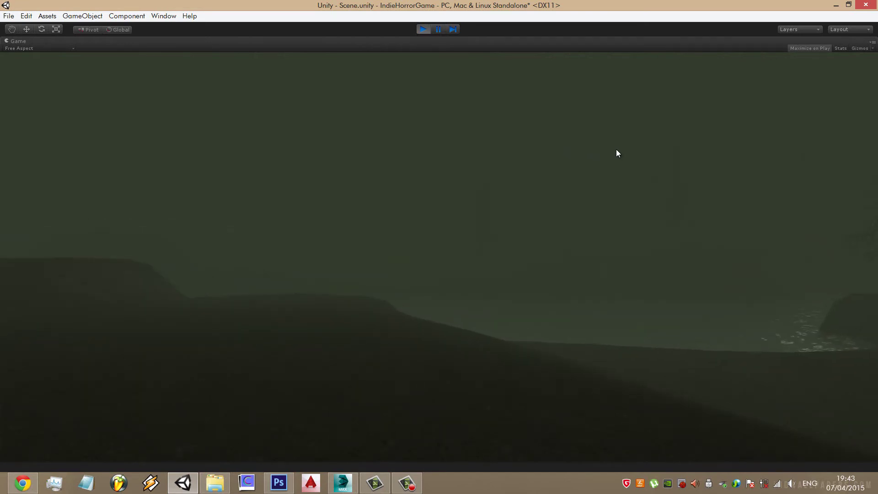
mouse_move(551, 156)
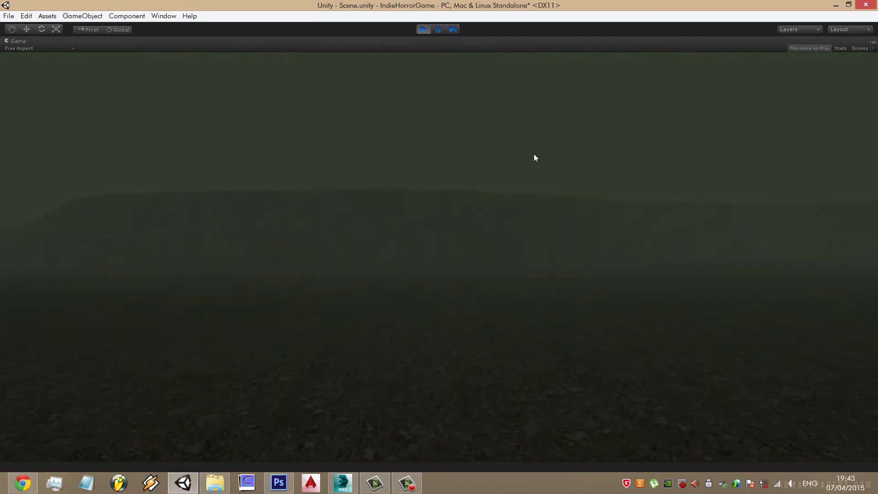
key(w)
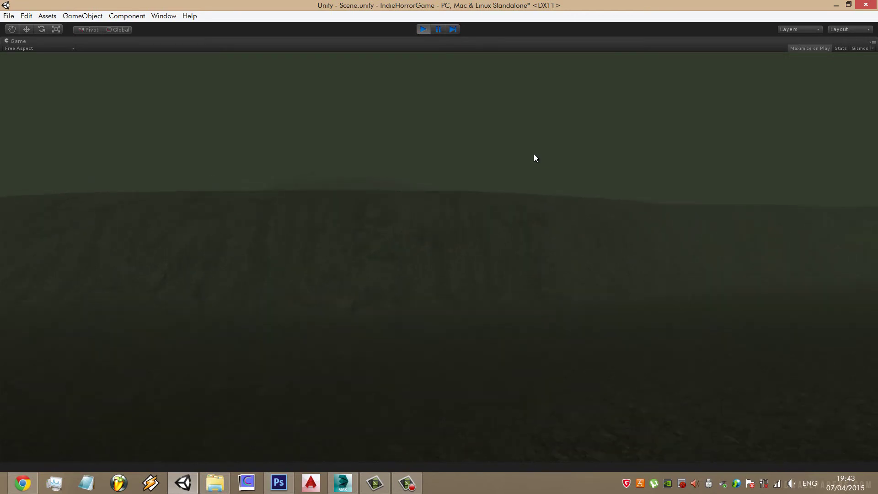
key(w)
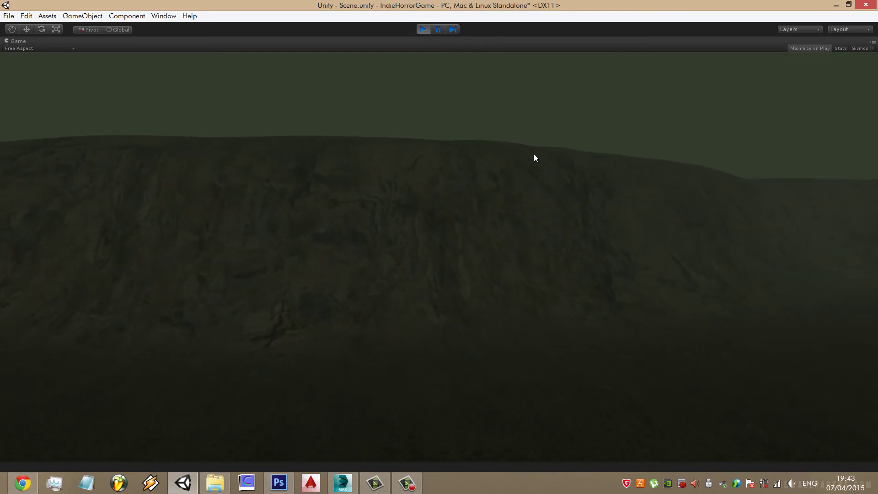
key(w)
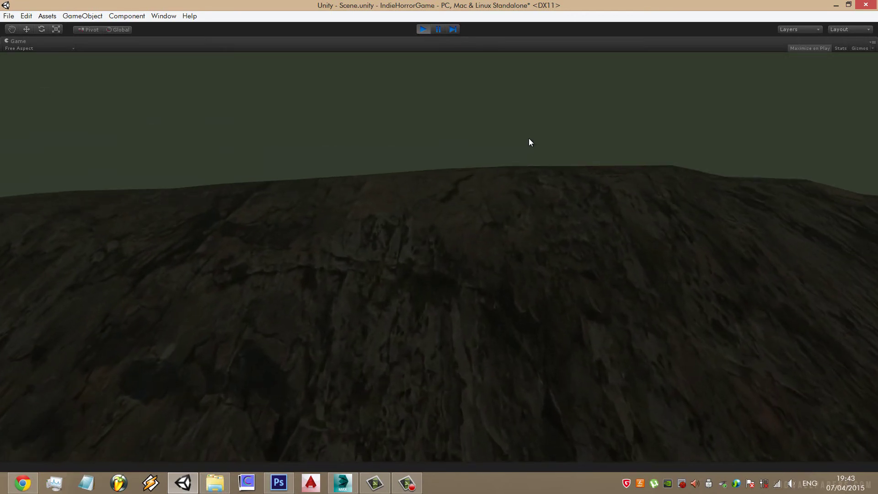
key(w)
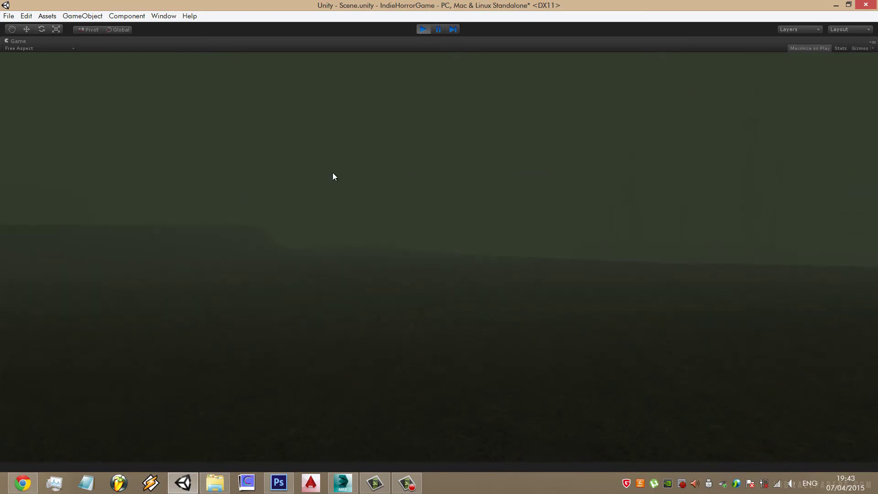
key(w)
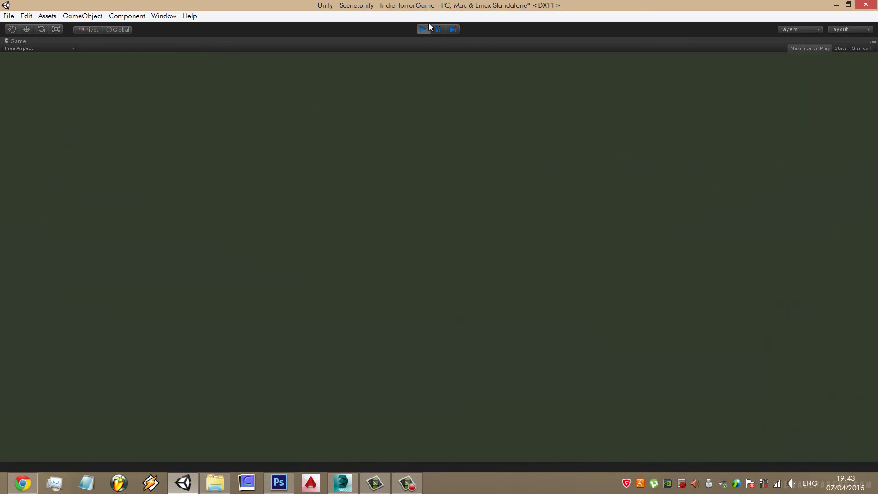
click(422, 29)
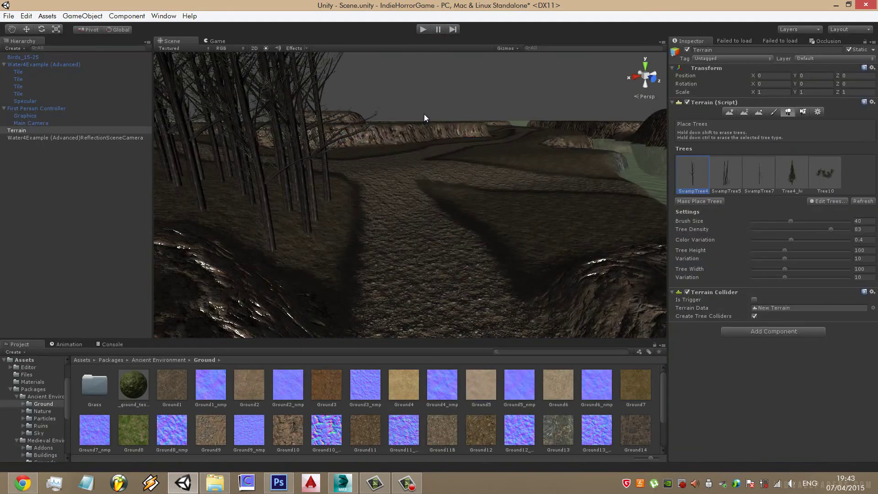
Zoom out and orbit over the terrain to view its path network and tree-lined channel
scroll(474, 197, down, 5)
scroll(471, 199, down, 5)
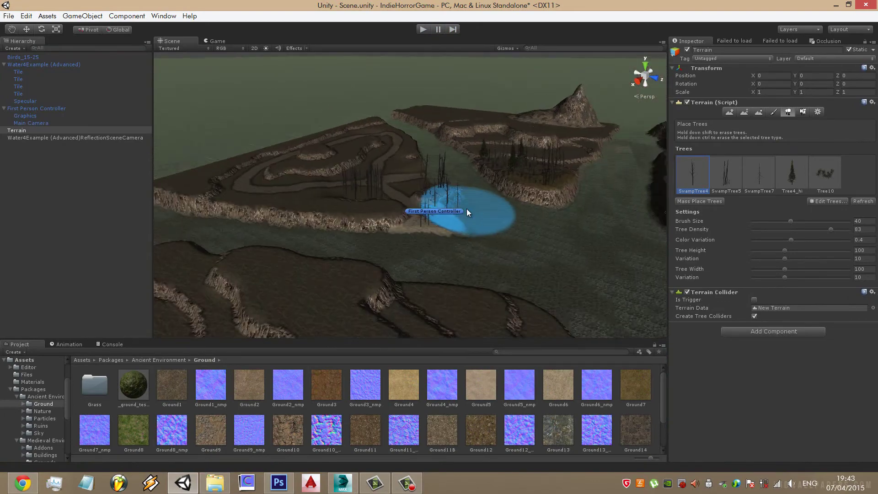
scroll(467, 209, down, 4)
scroll(486, 218, down, 3)
scroll(404, 214, down, 3)
alt+drag(416, 213, 486, 255)
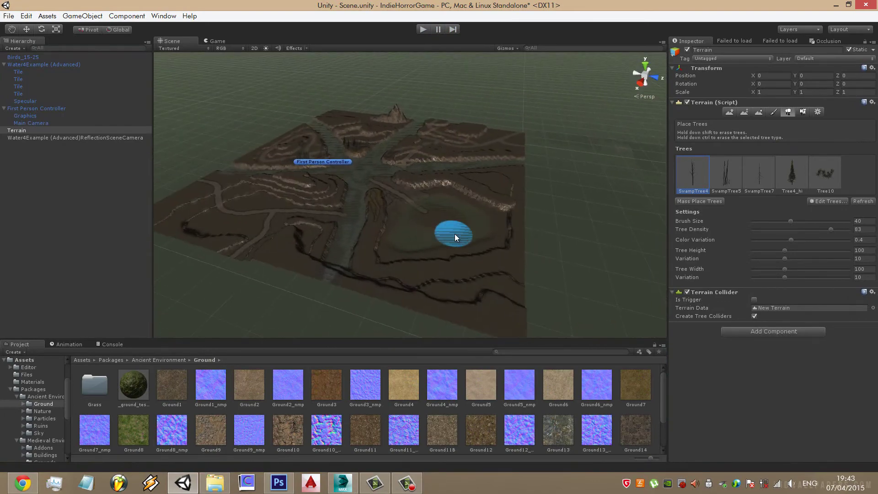
middle_drag(485, 256, 334, 219)
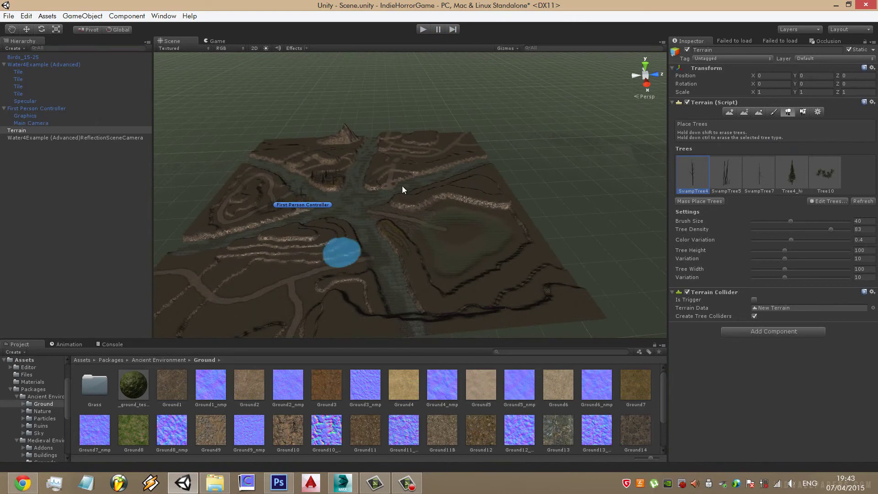
click(407, 483)
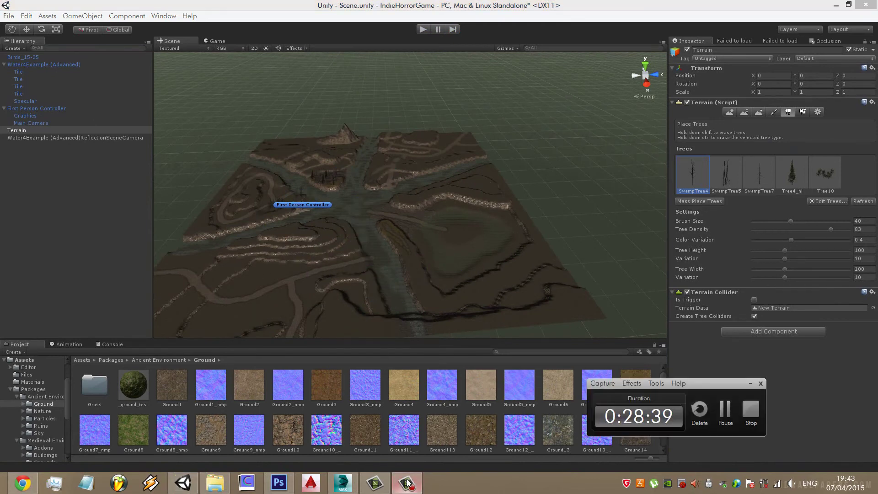
mouse_move(415, 193)
alt+mouse_down()
mouse_move(414, 200)
mouse_move(389, 157)
alt+mouse_up()
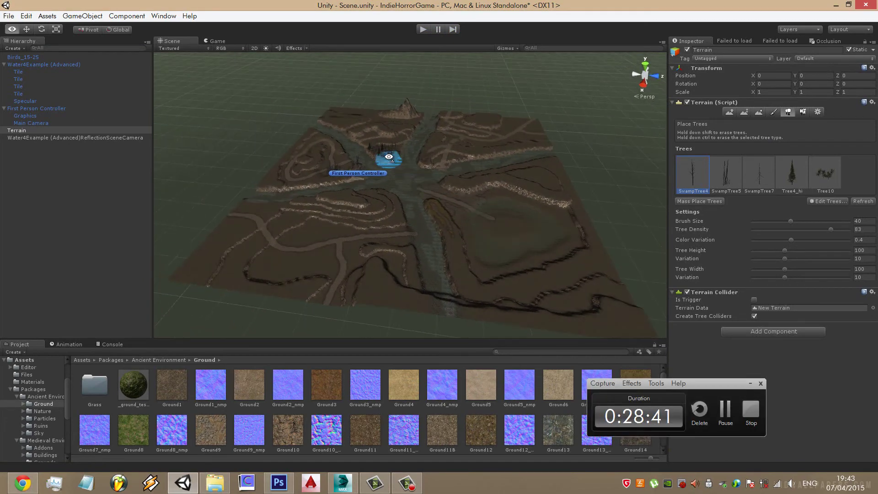
alt+drag(468, 152, 472, 155)
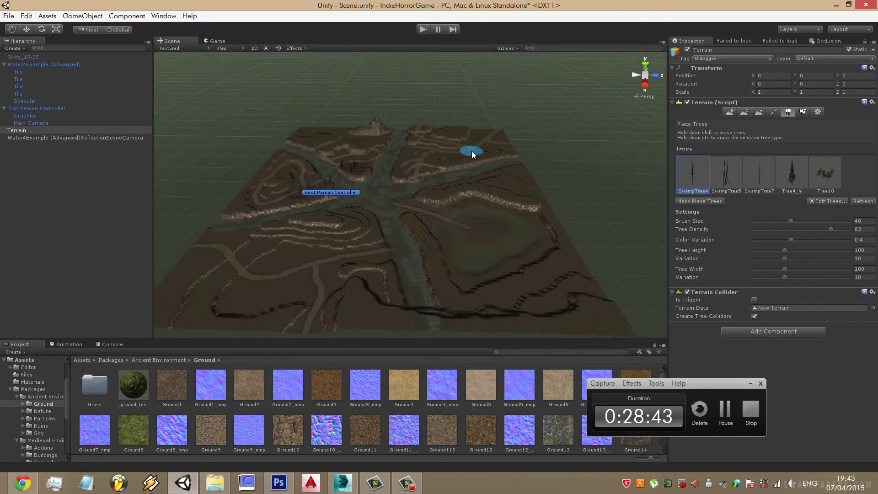